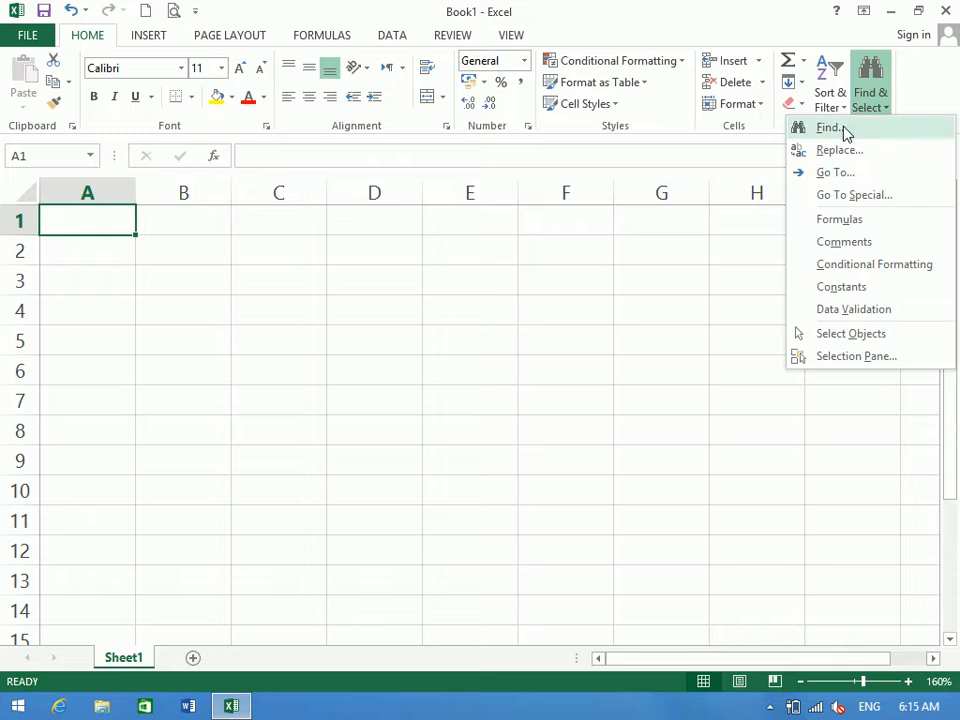
# Close Find and Replace, leave the blank workbook, and open the 7 Clock.xlsx workbook from the desktop.
pyautogui.click(840, 129)
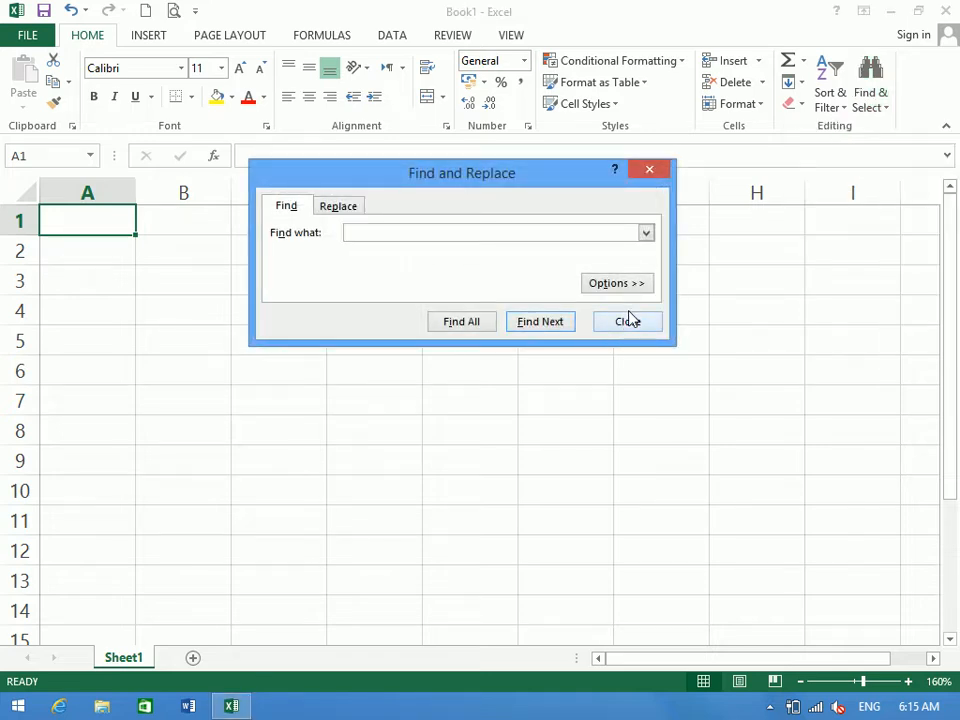
pyautogui.click(630, 321)
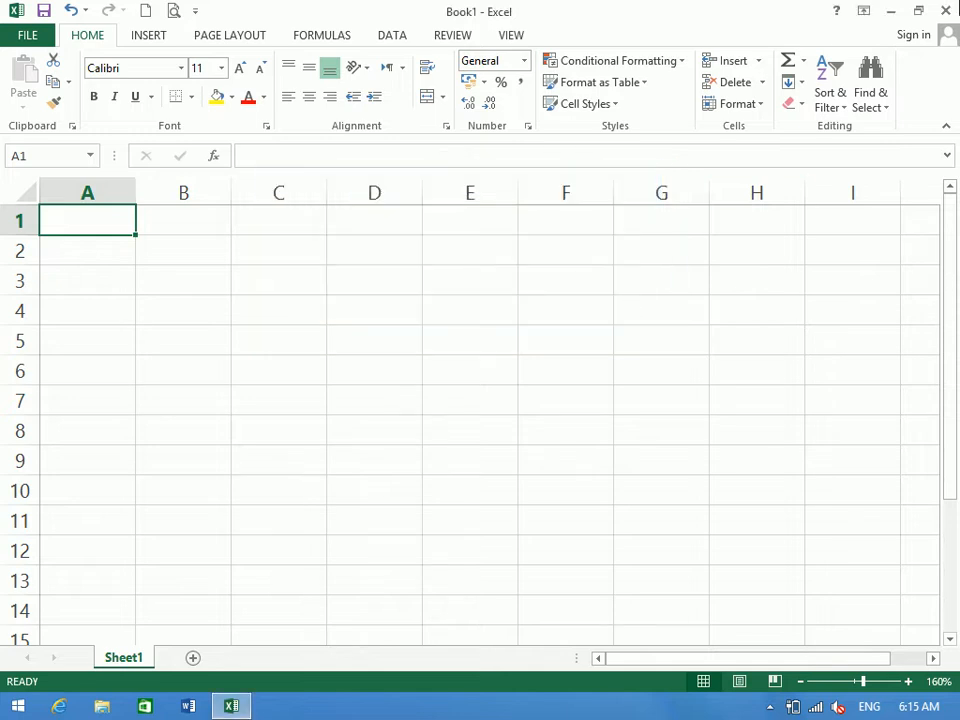
pyautogui.click(918, 11)
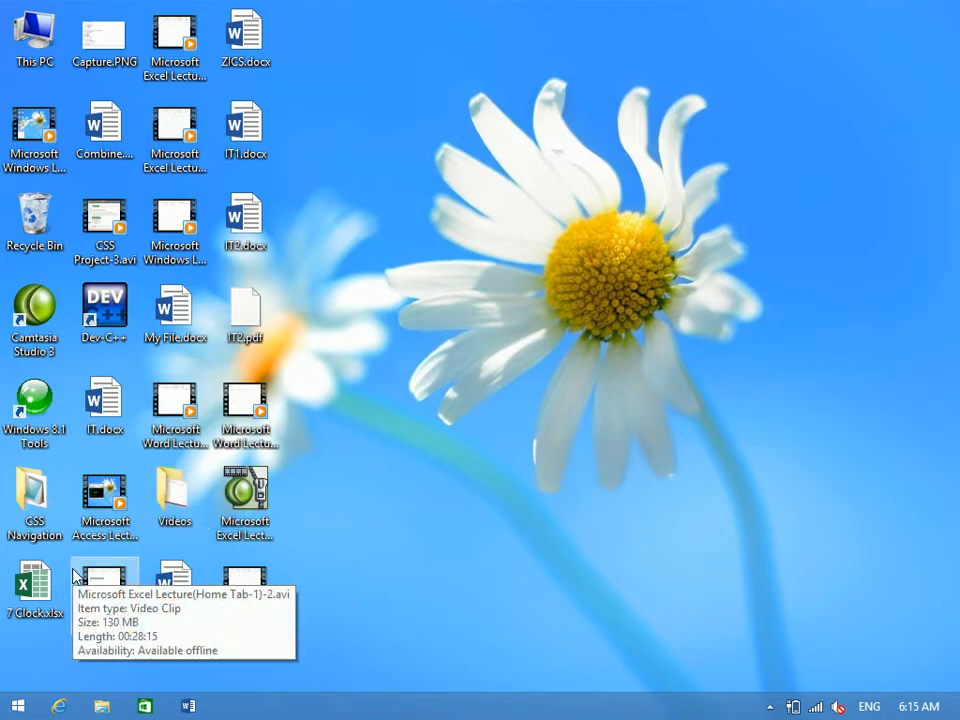
pyautogui.doubleClick(48, 581)
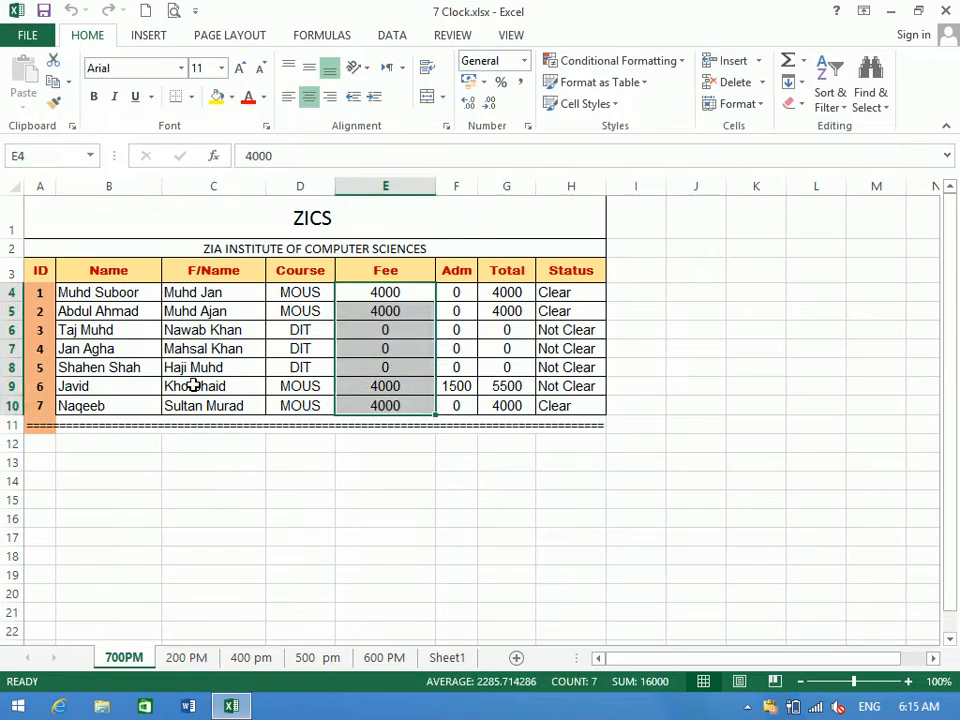
# Starting from the ZICS title cell, try to find the last student's first name on the 700PM sheet.
pyautogui.click(193, 386)
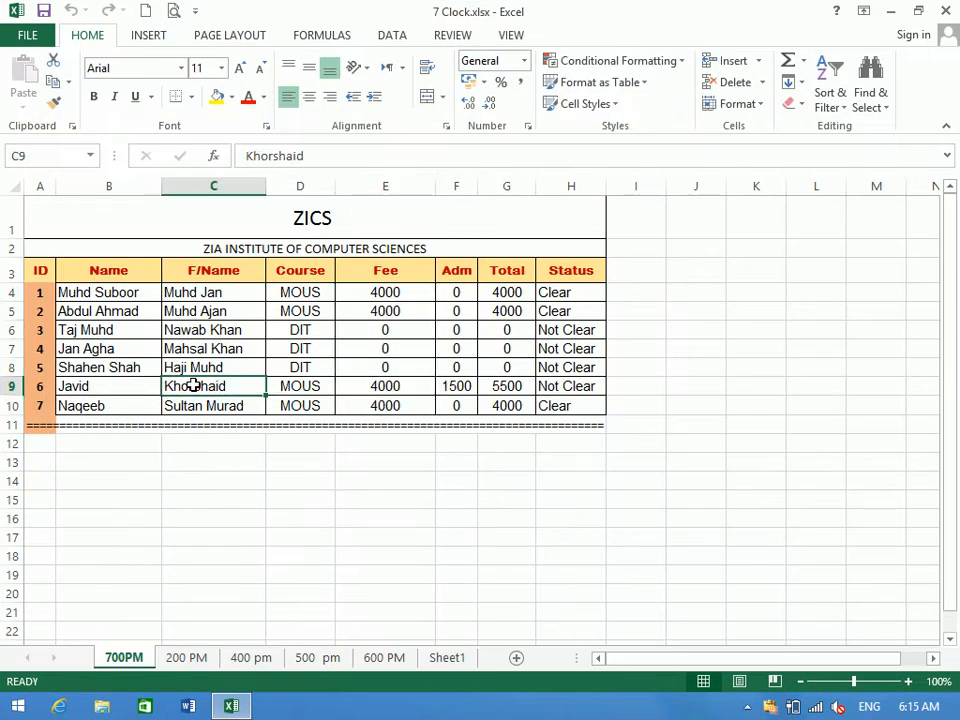
pyautogui.click(94, 229)
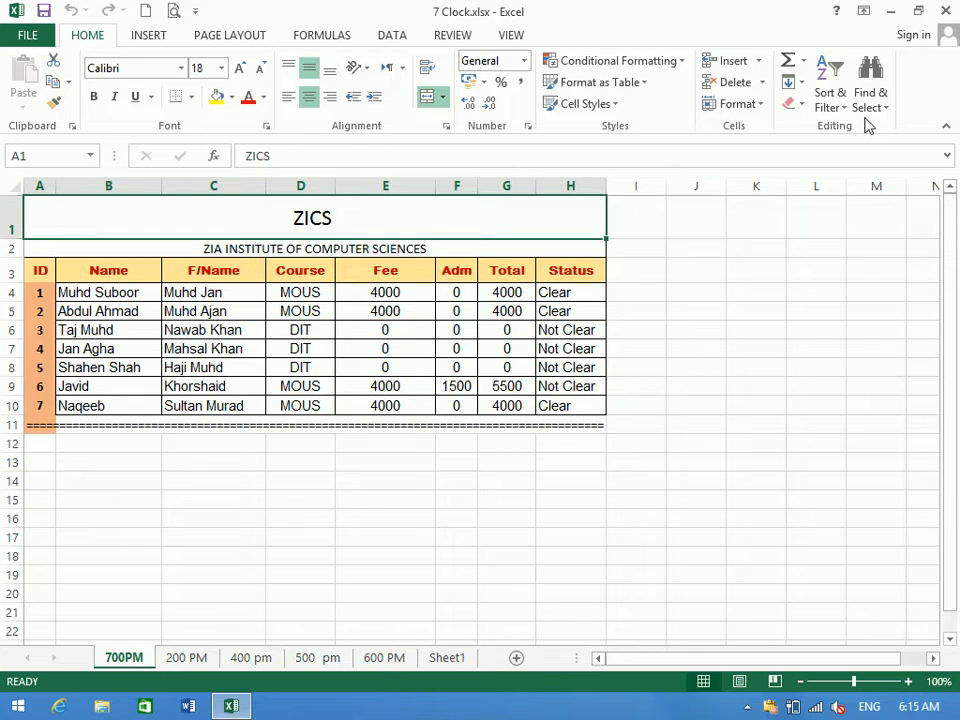
pyautogui.click(830, 100)
pyautogui.click(866, 108)
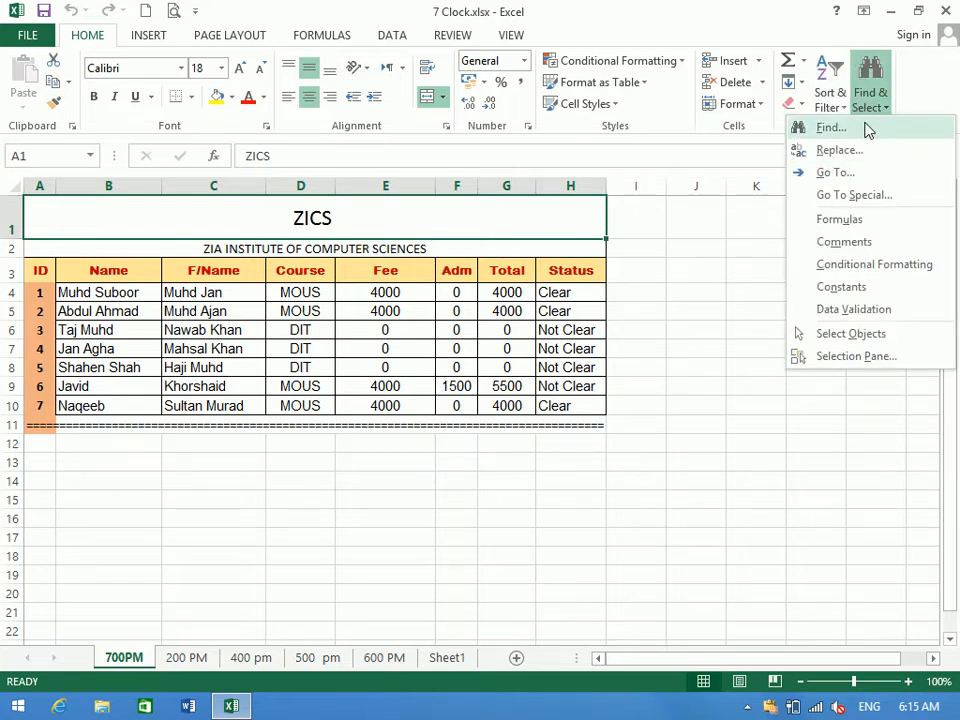
pyautogui.click(812, 130)
pyautogui.moveTo(463, 188); pyautogui.dragTo(643, 118)
pyautogui.write('Naeeb')
pyautogui.press('Return')
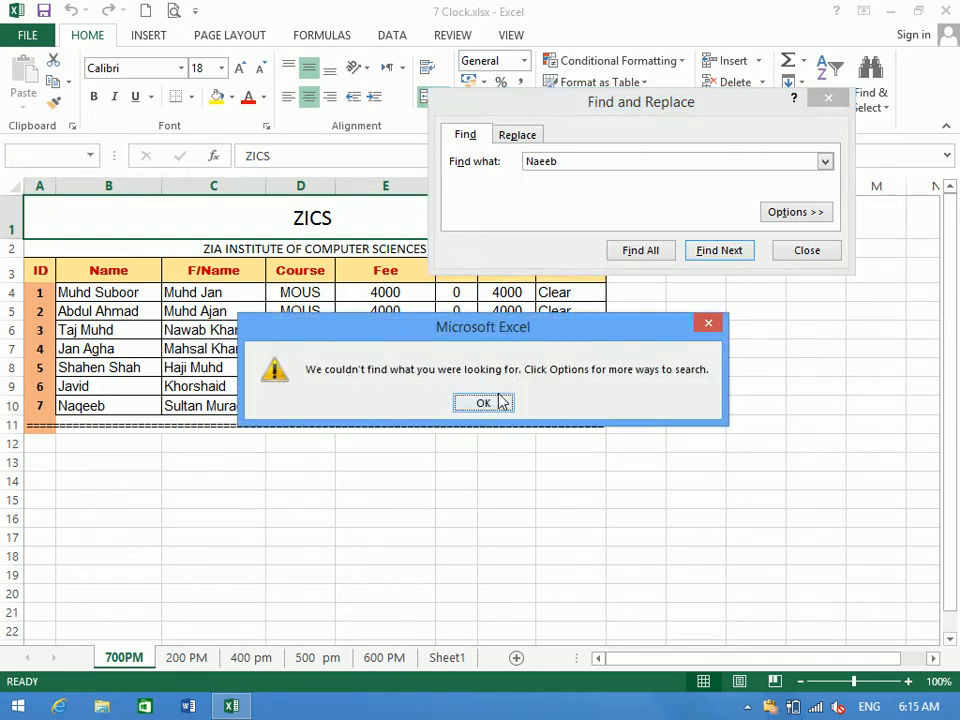
pyautogui.click(483, 402)
# Correct the spelling of the searched student name and find its next occurrence on the 700PM sheet.
pyautogui.click(567, 160)
pyautogui.press('BackSpace')
pyautogui.press('BackSpace')
pyautogui.write('eeb')
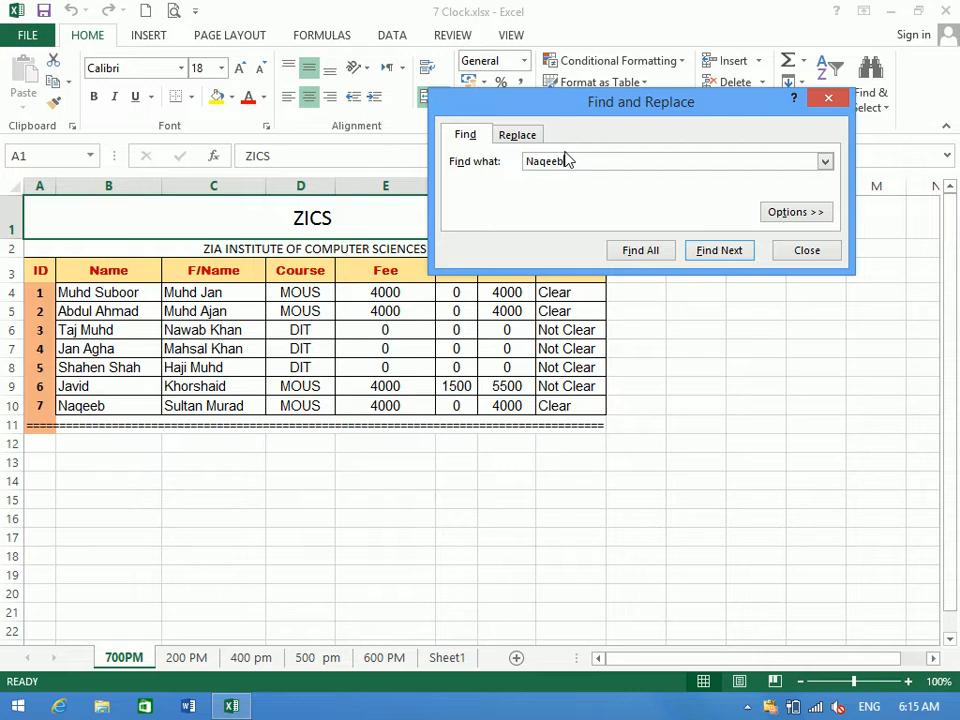
pyautogui.click(726, 252)
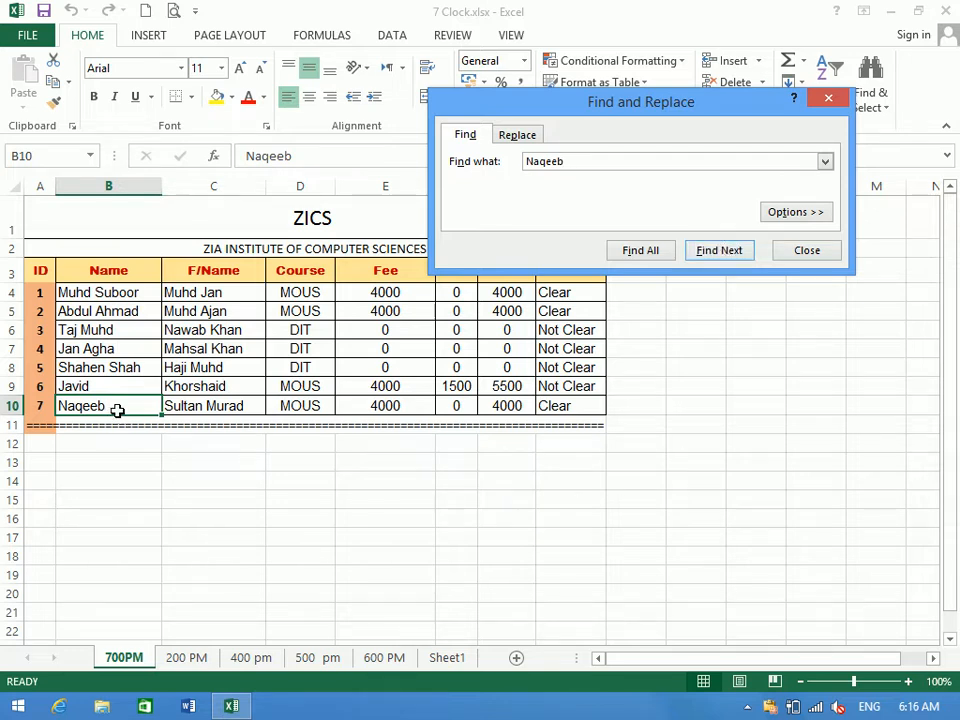
# Expand the search options, review the Within setting with Sheet kept as its value, and close Find and Replace.
pyautogui.click(773, 225)
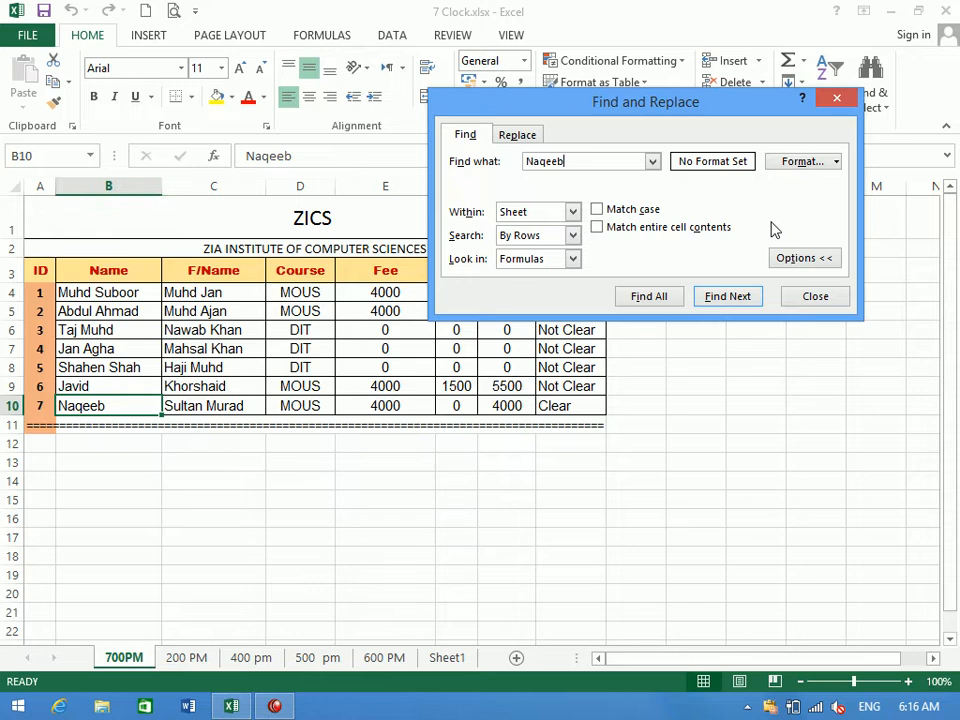
pyautogui.moveTo(612, 163); pyautogui.dragTo(500, 155)
pyautogui.click(573, 214)
pyautogui.click(565, 224)
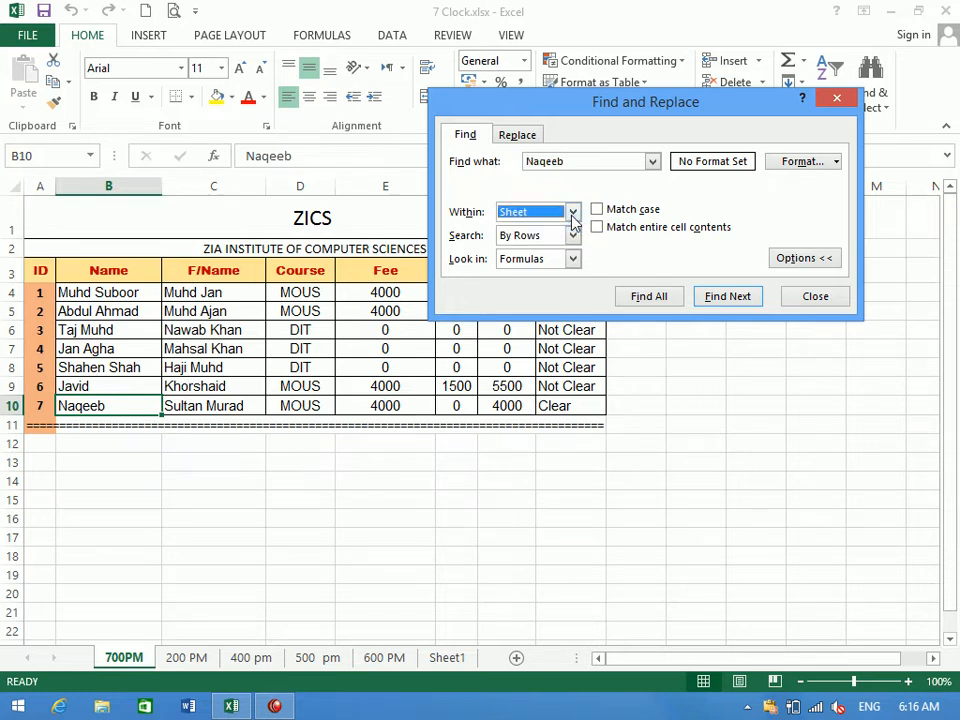
pyautogui.click(800, 295)
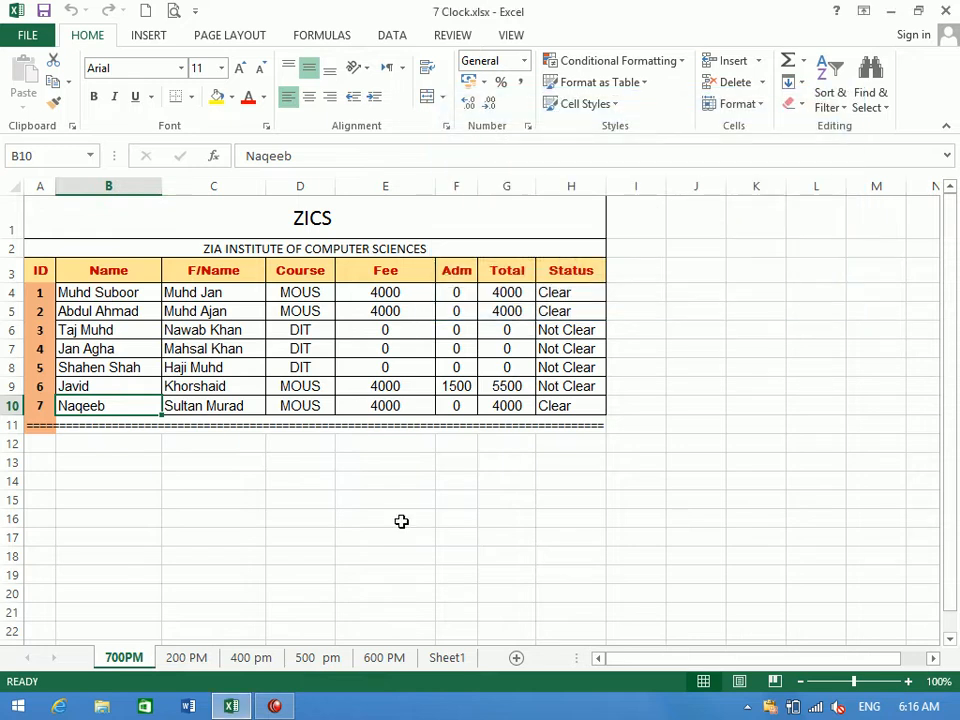
# Add a record in row 11 of the 200 PM sheet with ID 10 and the searched student's name.
pyautogui.click(186, 657)
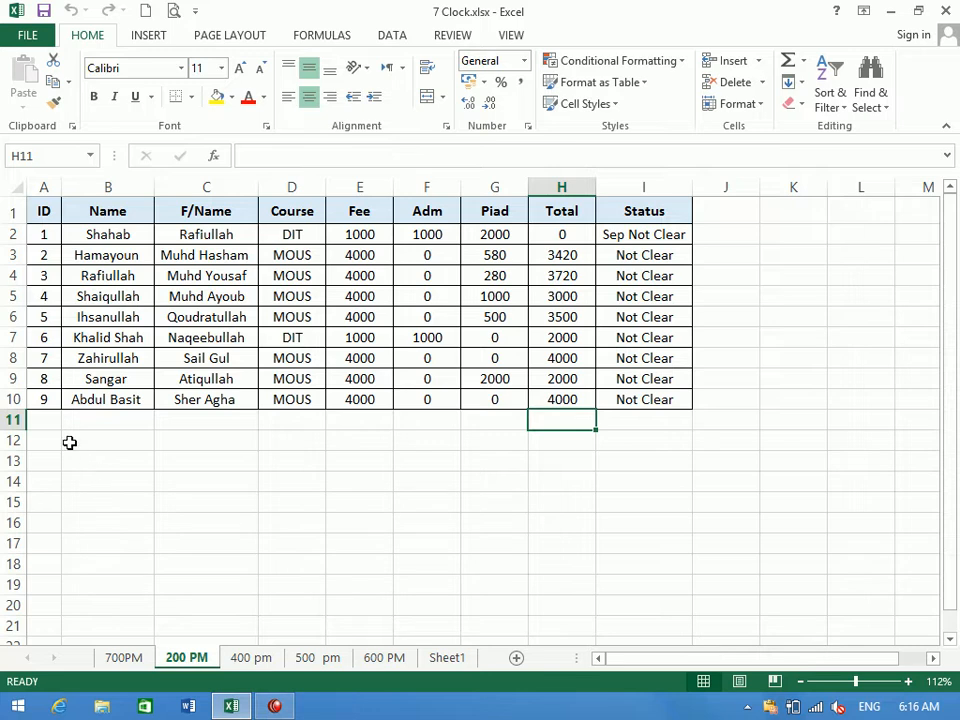
pyautogui.write('10')
pyautogui.press('Tab')
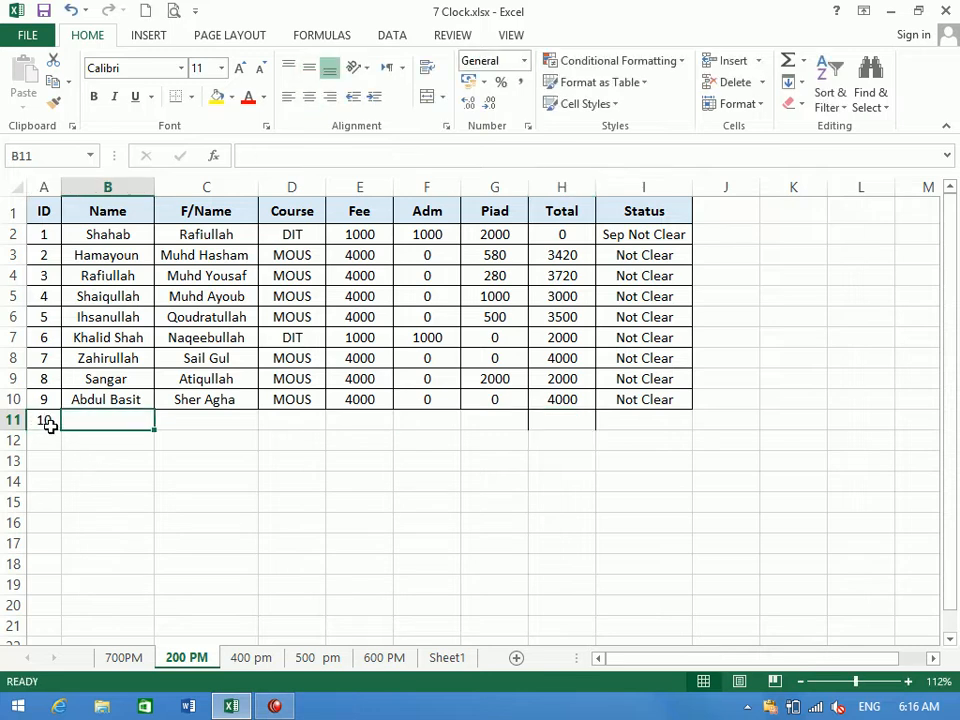
pyautogui.write('Naqeeb')
pyautogui.press('Tab')
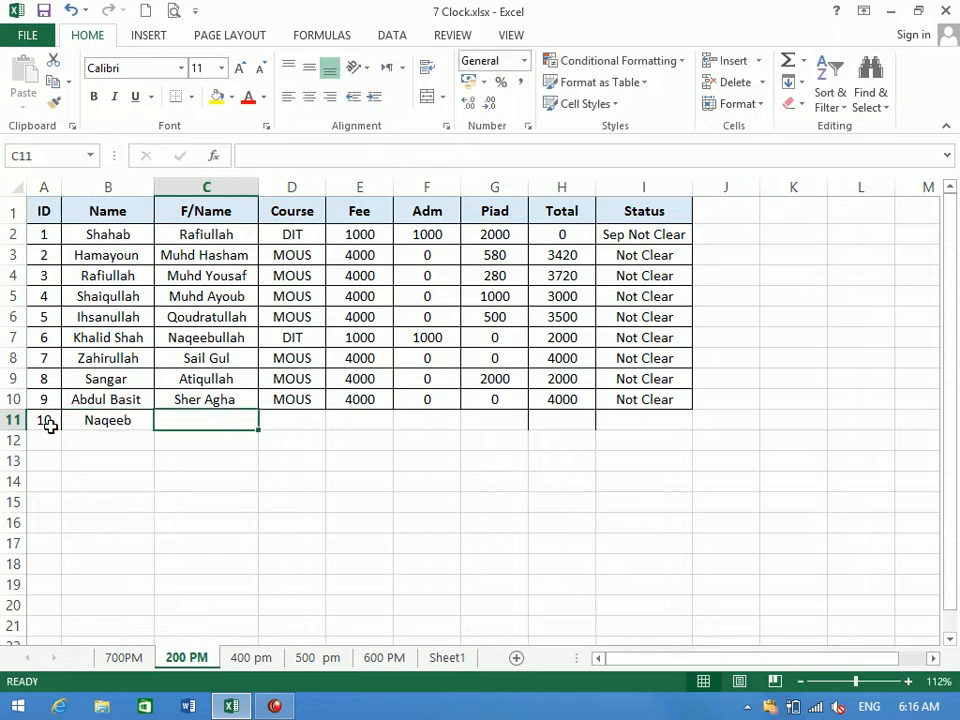
# Return to the 700PM sheet and find the student's name with the search limited to the sheet.
pyautogui.click(128, 659)
pyautogui.click(325, 457)
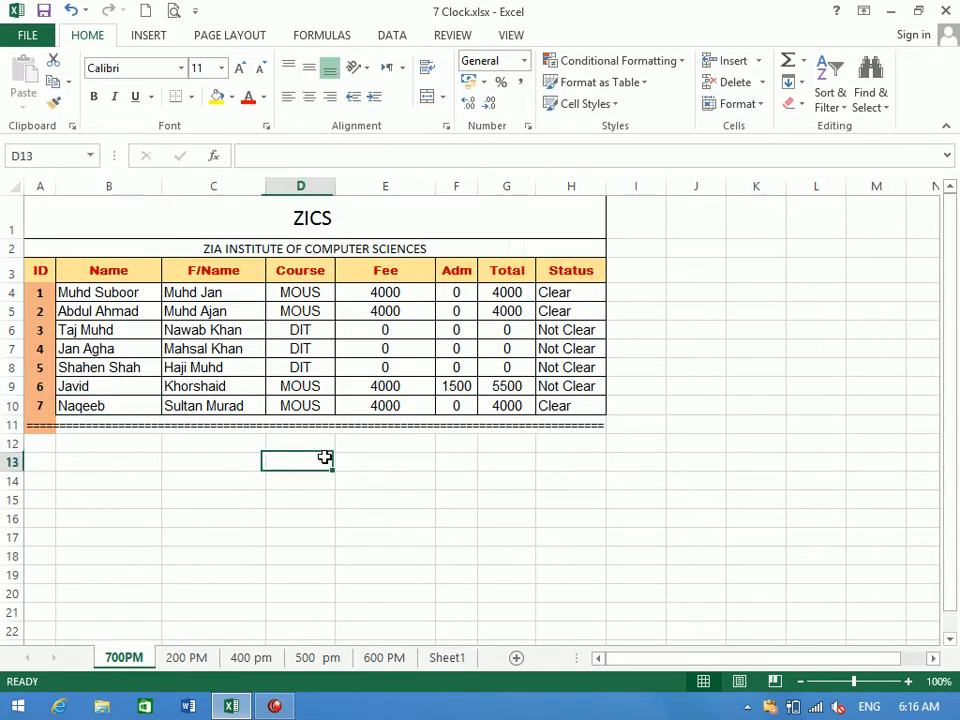
pyautogui.click(874, 104)
pyautogui.click(840, 130)
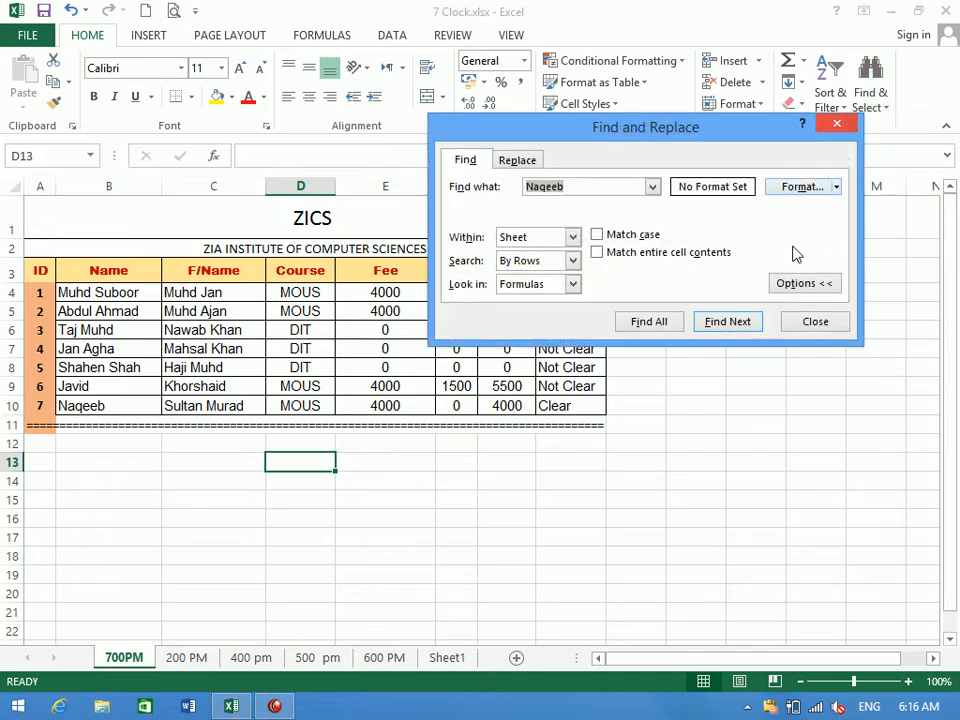
pyautogui.click(711, 323)
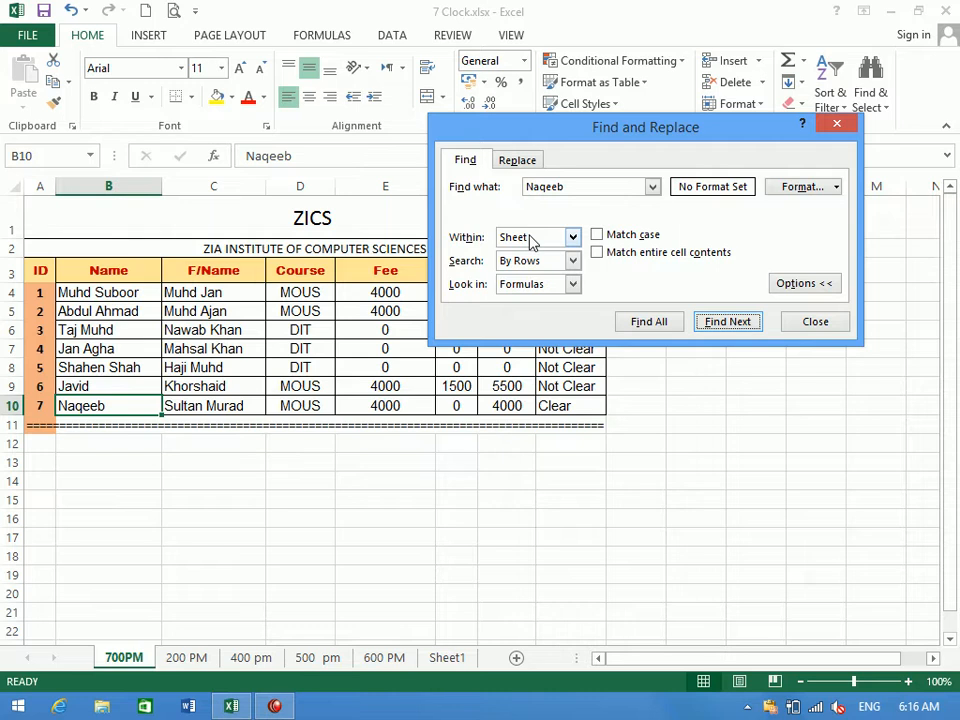
# Set the search scope to Workbook, find the next two occurrences of the student's name, and close Find and Replace.
pyautogui.click(568, 238)
pyautogui.click(538, 271)
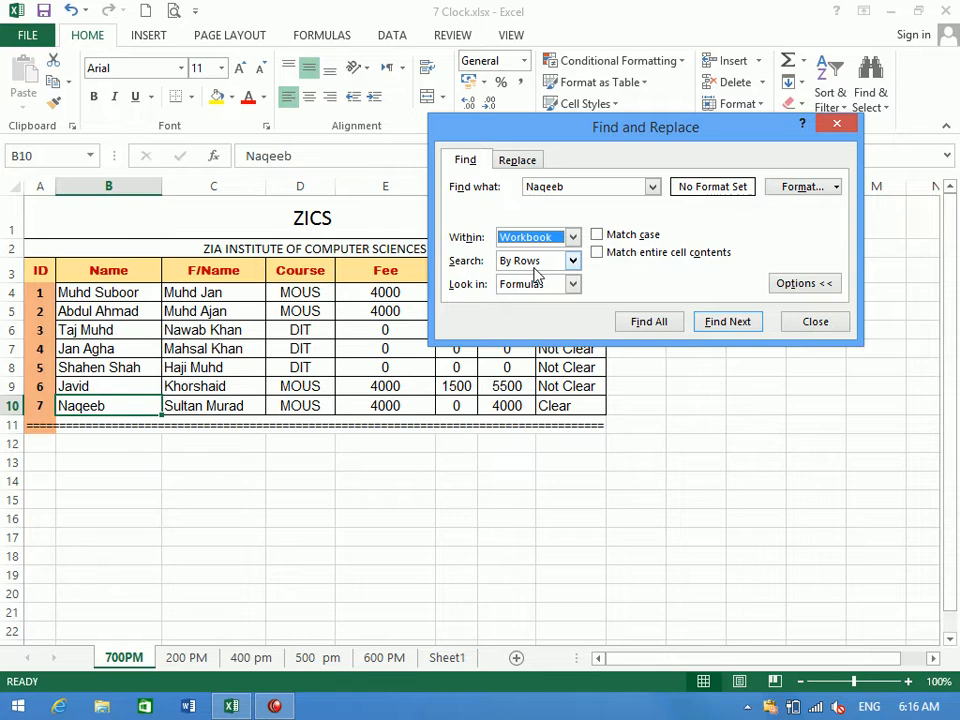
pyautogui.click(746, 323)
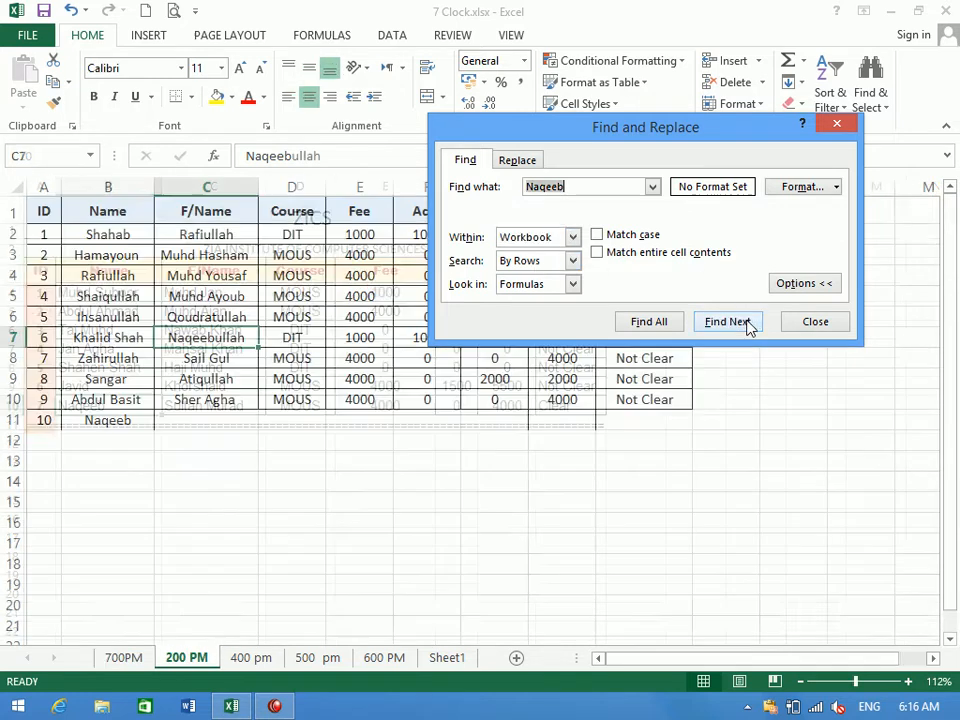
pyautogui.click(746, 323)
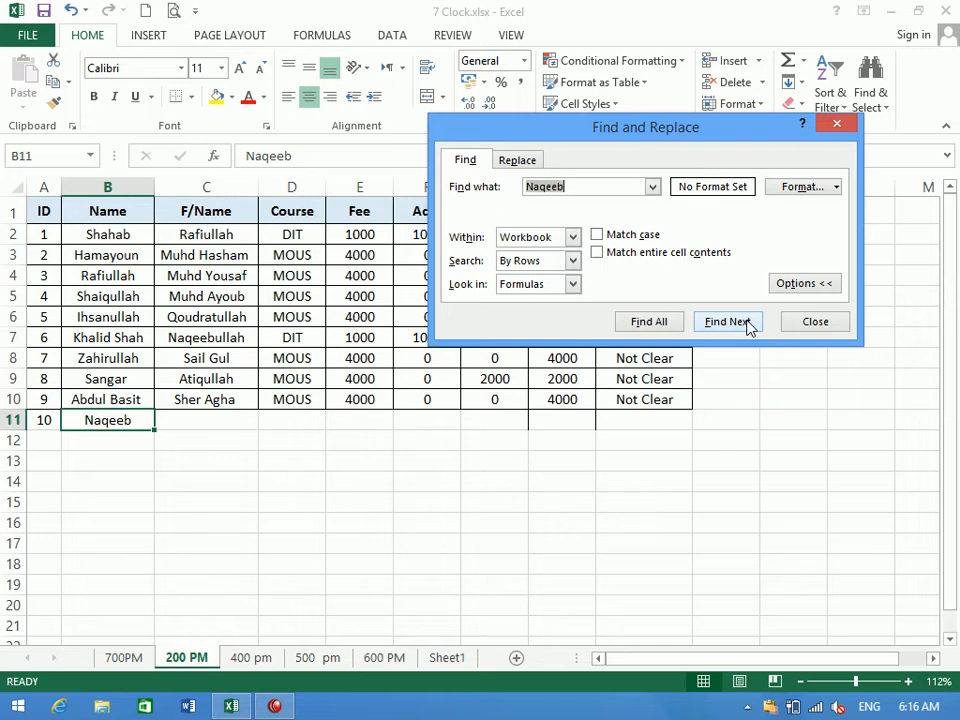
pyautogui.click(816, 324)
# Clear the name and ID from row 11 of the 200 PM sheet, then save the workbook from the 700PM sheet.
pyautogui.press('BackSpace')
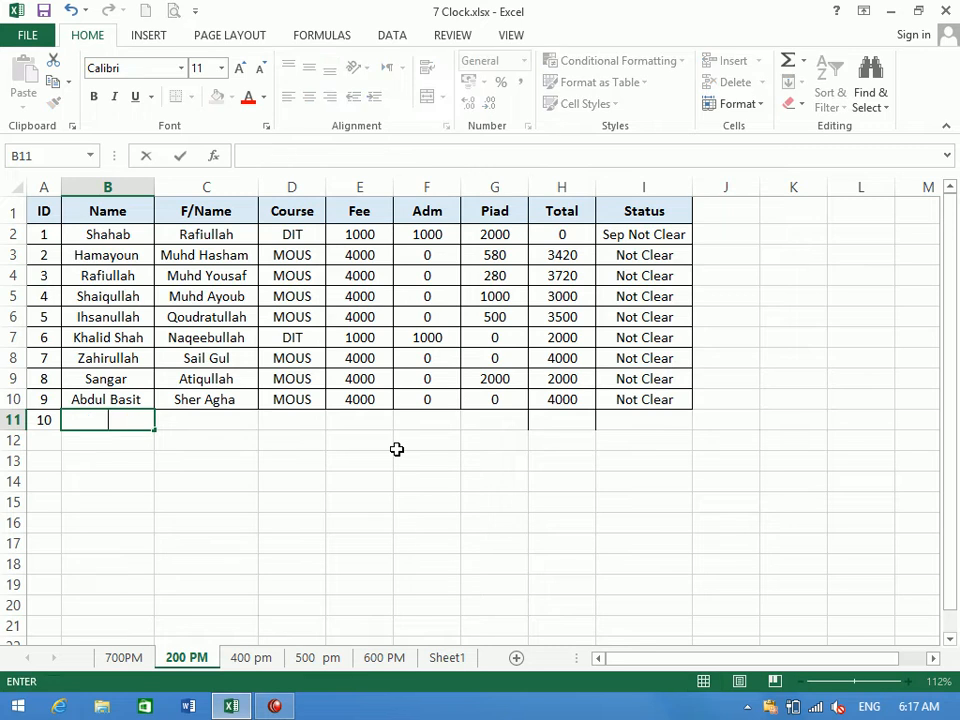
pyautogui.press('Left')
pyautogui.press('BackSpace')
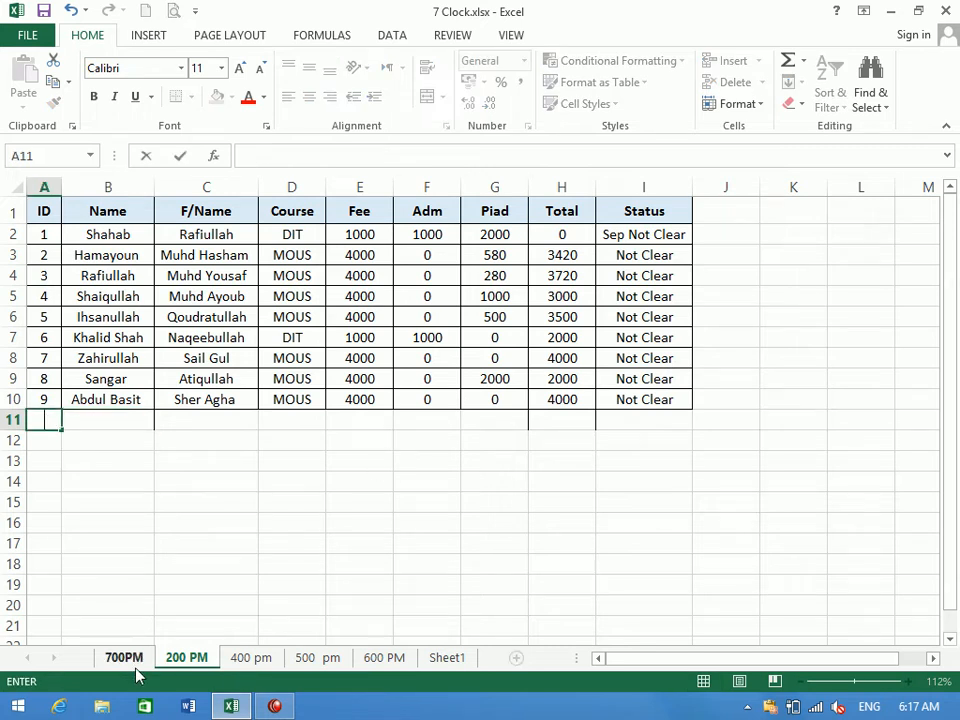
pyautogui.click(137, 668)
pyautogui.click(306, 522)
pyautogui.hotkey('ctrl', 's')
# Find the student's name written in all capitals across the workbook with Match case off.
pyautogui.click(829, 100)
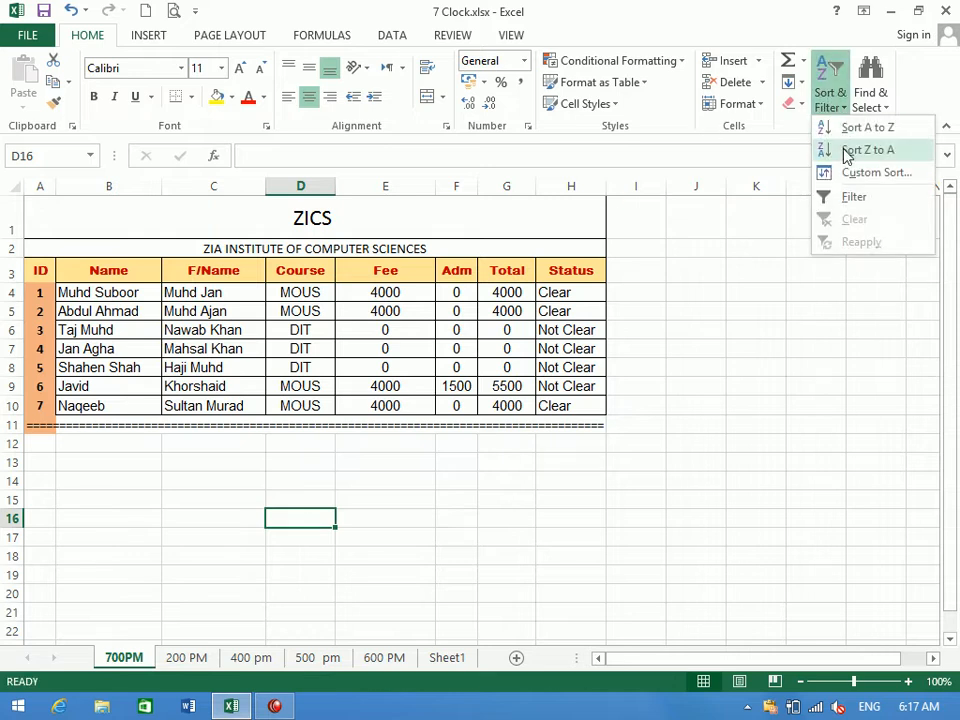
pyautogui.click(870, 95)
pyautogui.click(857, 126)
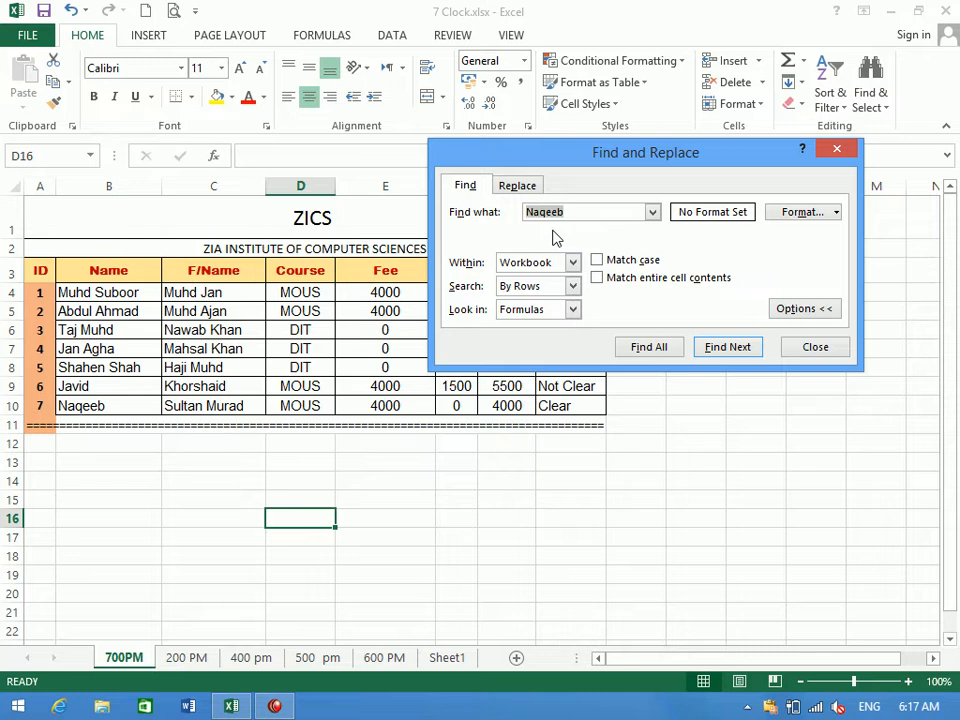
pyautogui.write('NAQEEB')
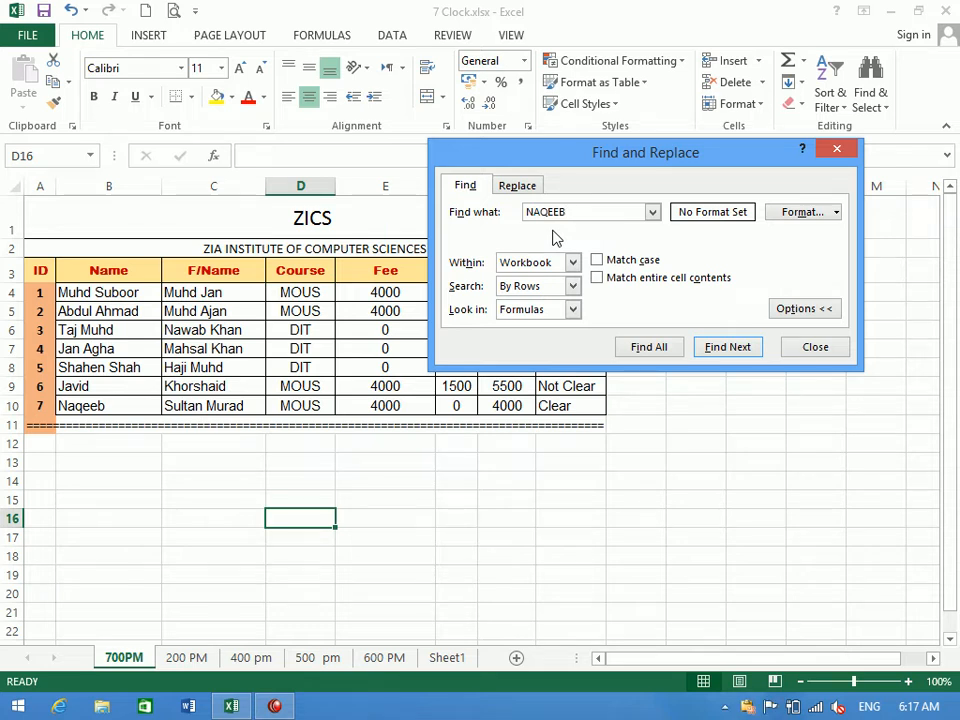
pyautogui.moveTo(590, 211); pyautogui.dragTo(471, 199)
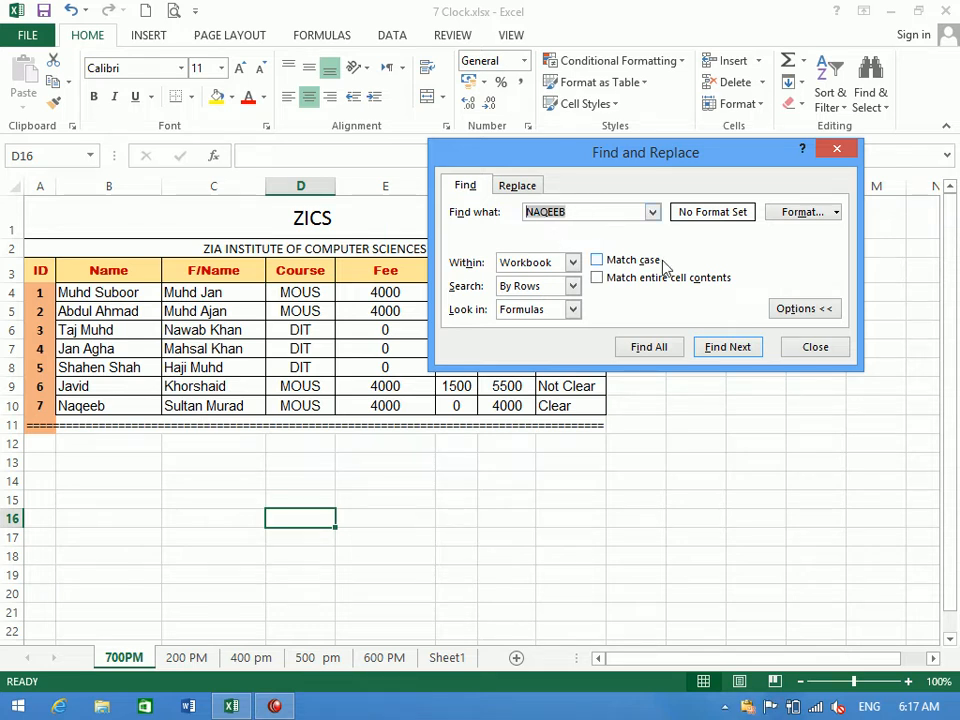
pyautogui.click(726, 350)
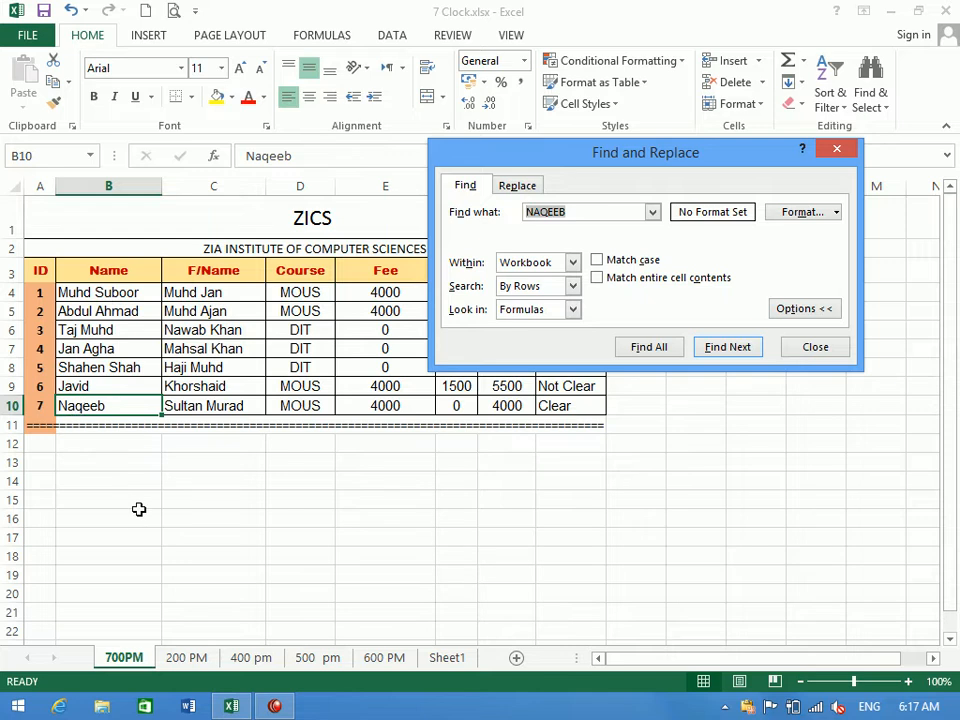
# From empty cell C16, turn on Match case and search again for the all-capitals student name.
pyautogui.click(245, 519)
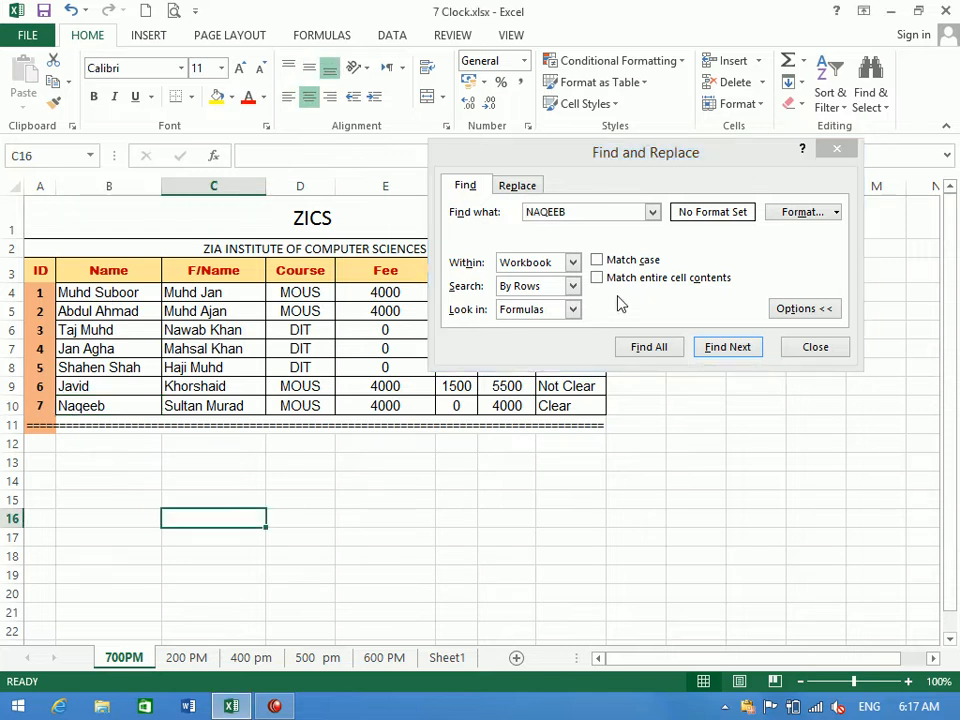
pyautogui.click(619, 263)
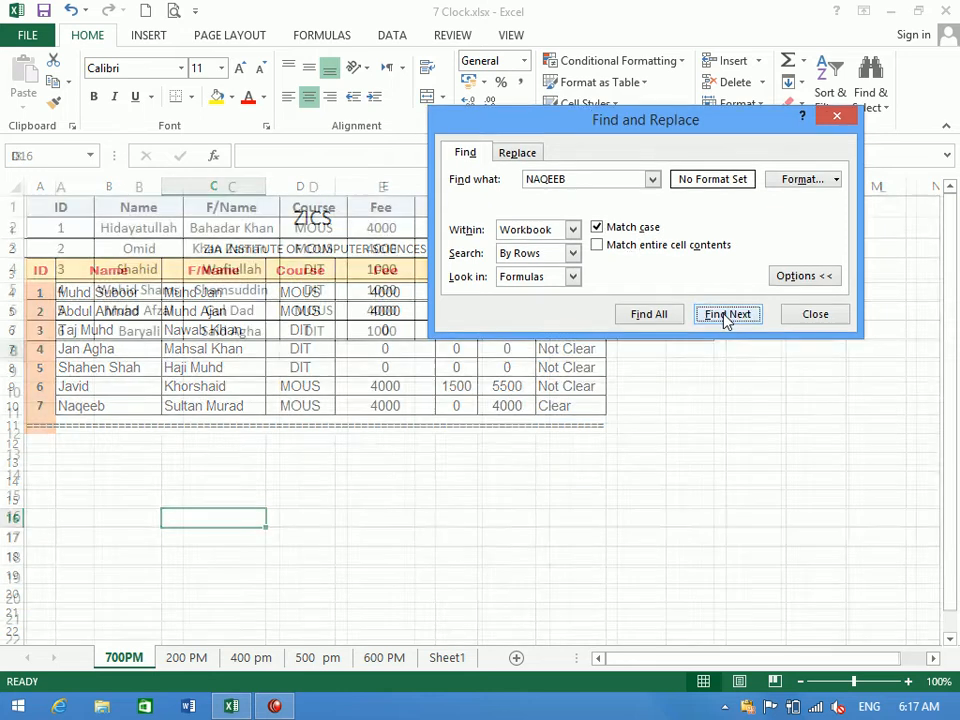
pyautogui.click(727, 316)
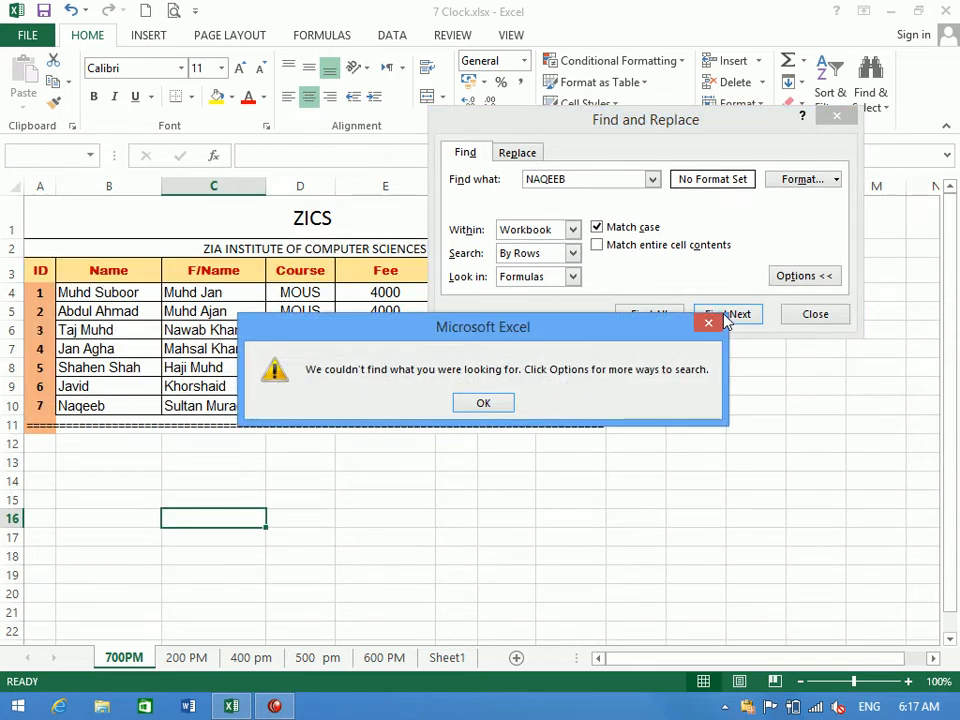
pyautogui.click(469, 404)
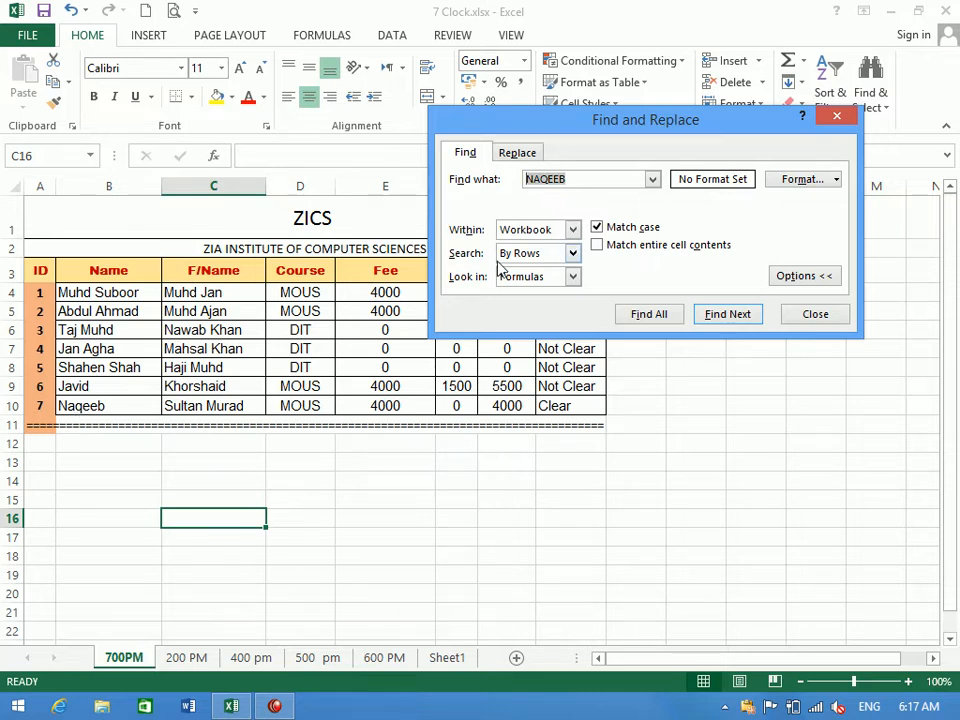
# Enter the student's name with only its first letter capitalized and find it with Match case on.
pyautogui.write('N')
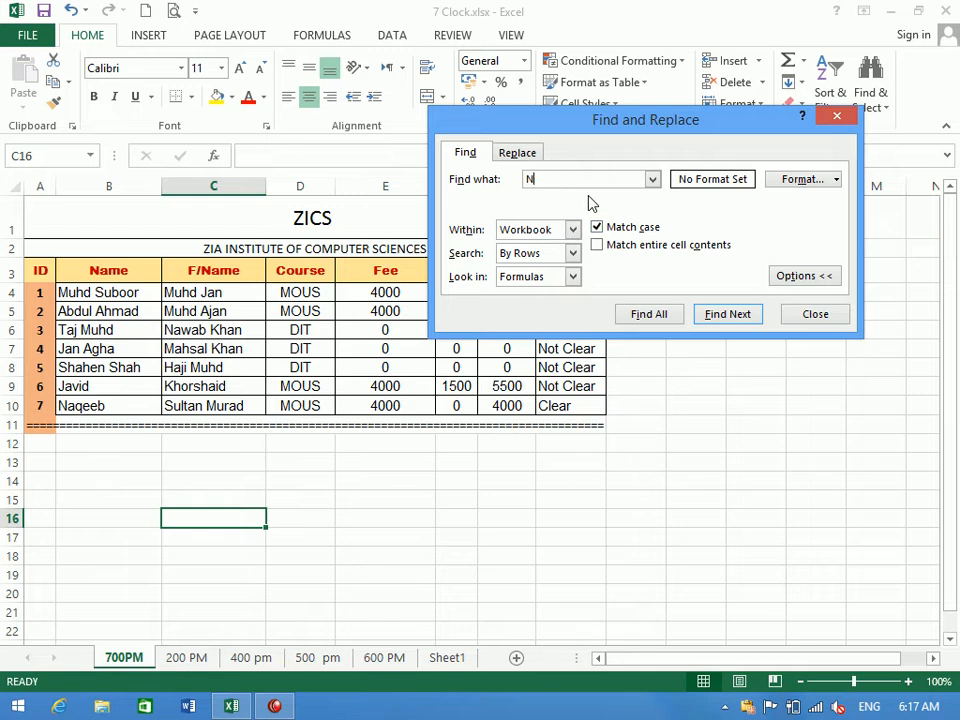
pyautogui.write('aqeeb')
pyautogui.click(728, 315)
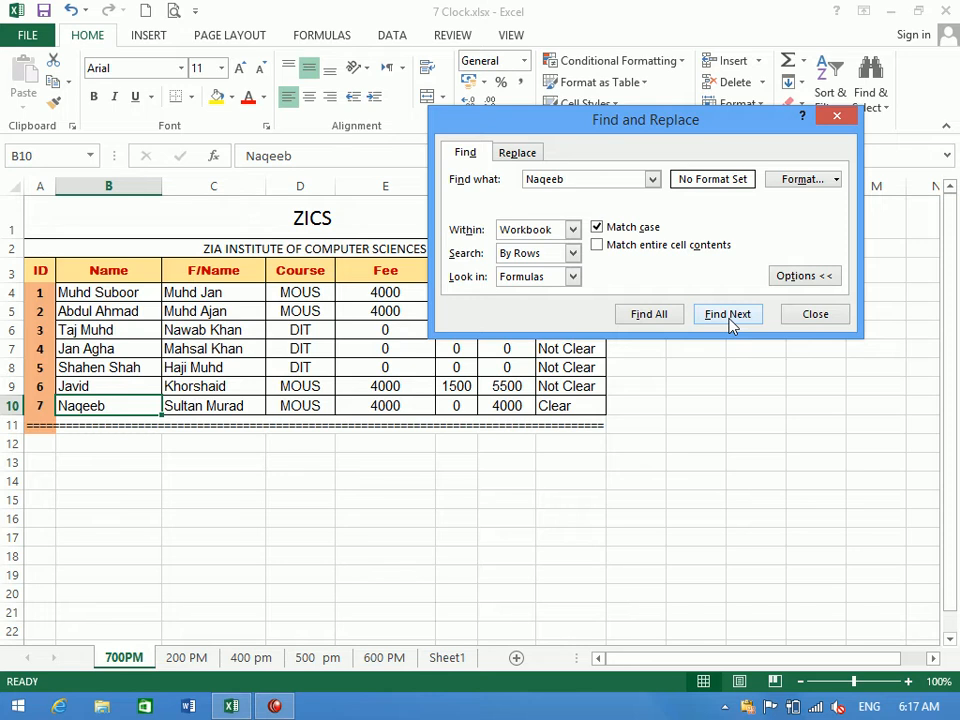
# Search the workbook again for the student's name, first By Rows and again By Columns, and close the Find dialog.
pyautogui.click(728, 315)
pyautogui.click(728, 315)
pyautogui.click(573, 253)
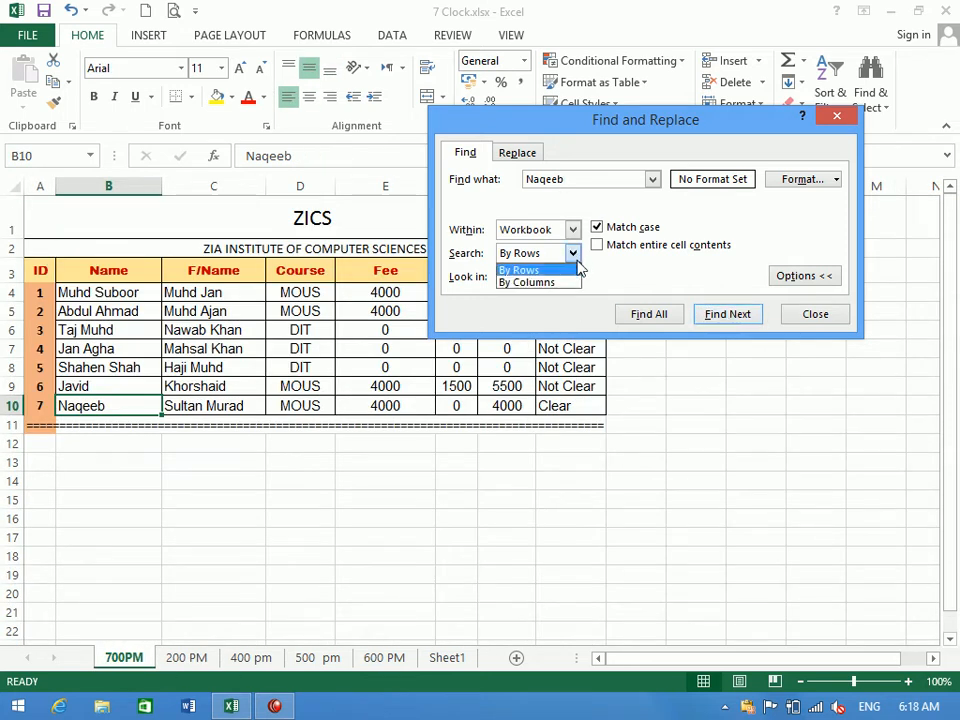
pyautogui.click(570, 281)
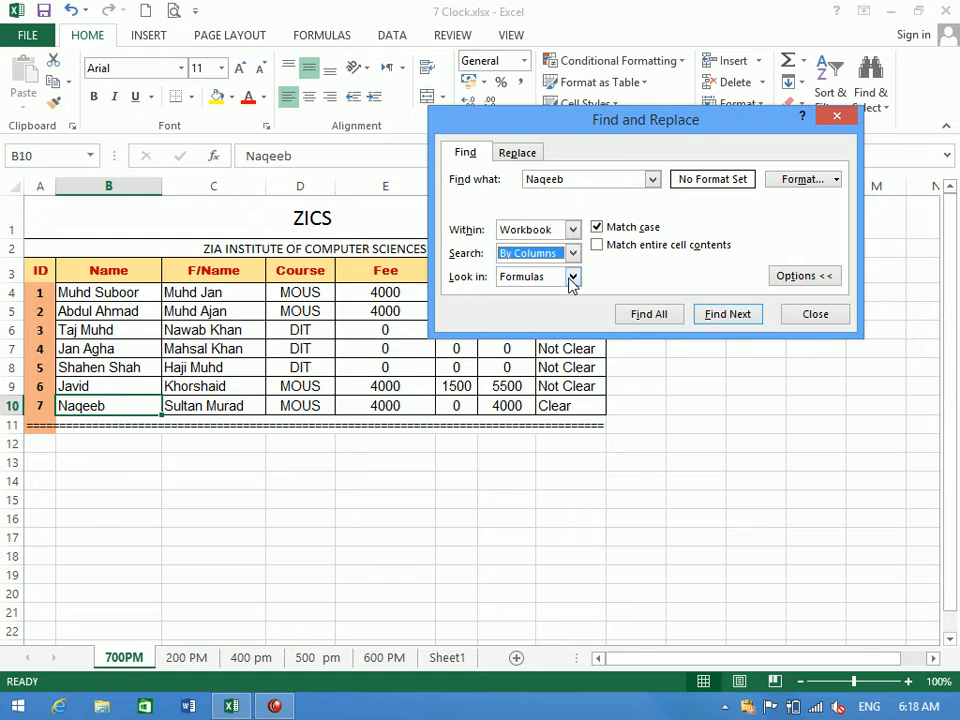
pyautogui.click(716, 318)
pyautogui.click(716, 318)
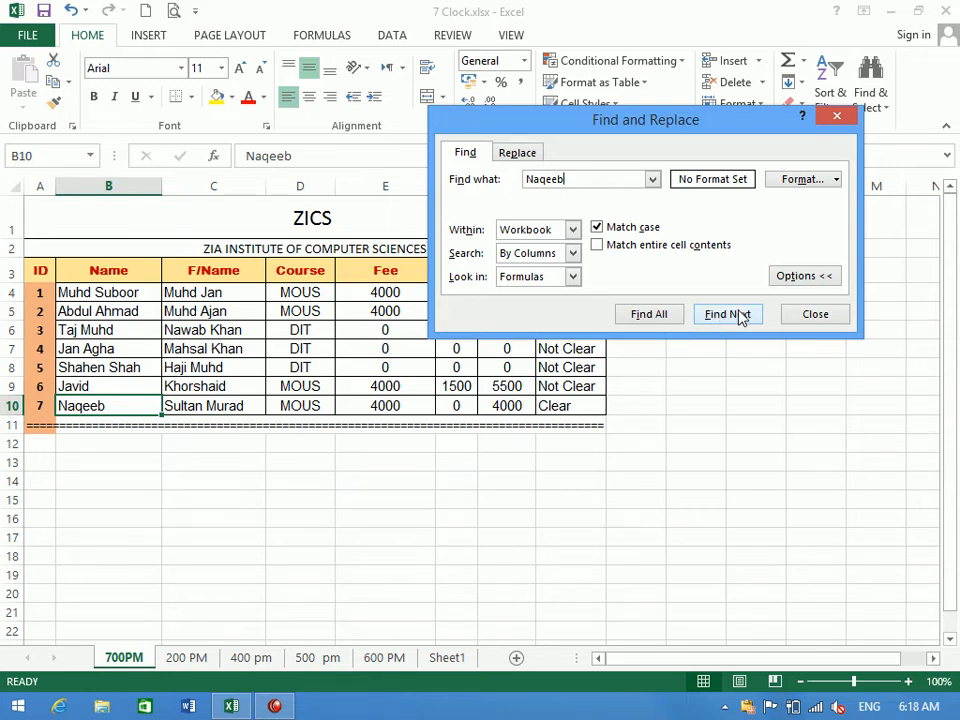
pyautogui.click(814, 314)
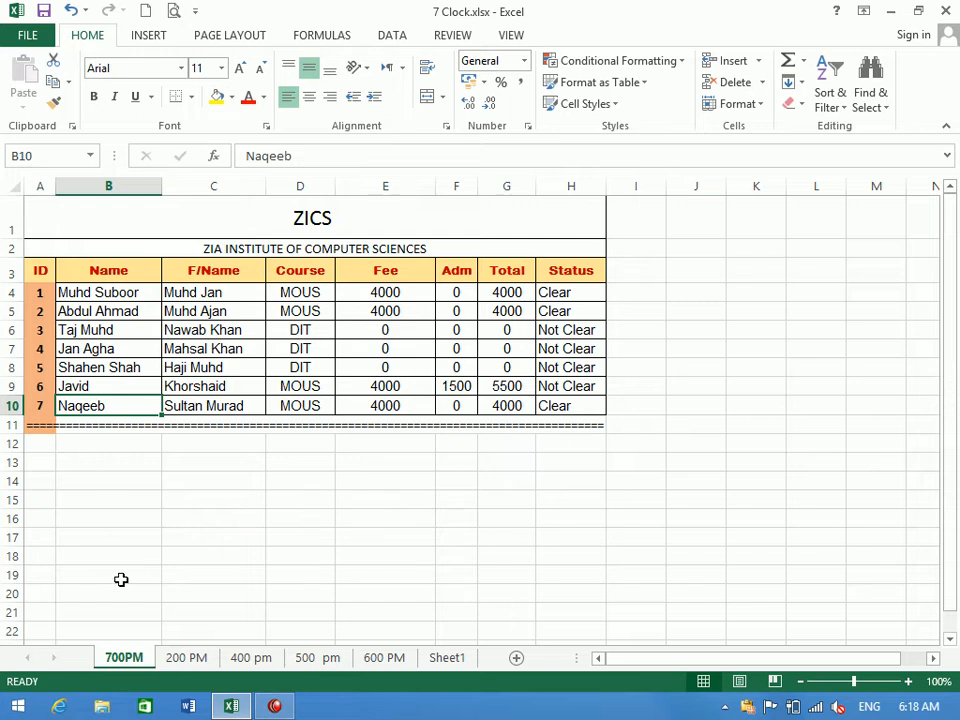
# Clear everything, including formatting, from cell A11 of the 700PM sheet.
pyautogui.click(36, 426)
pyautogui.click(795, 104)
pyautogui.click(800, 129)
pyautogui.click(394, 497)
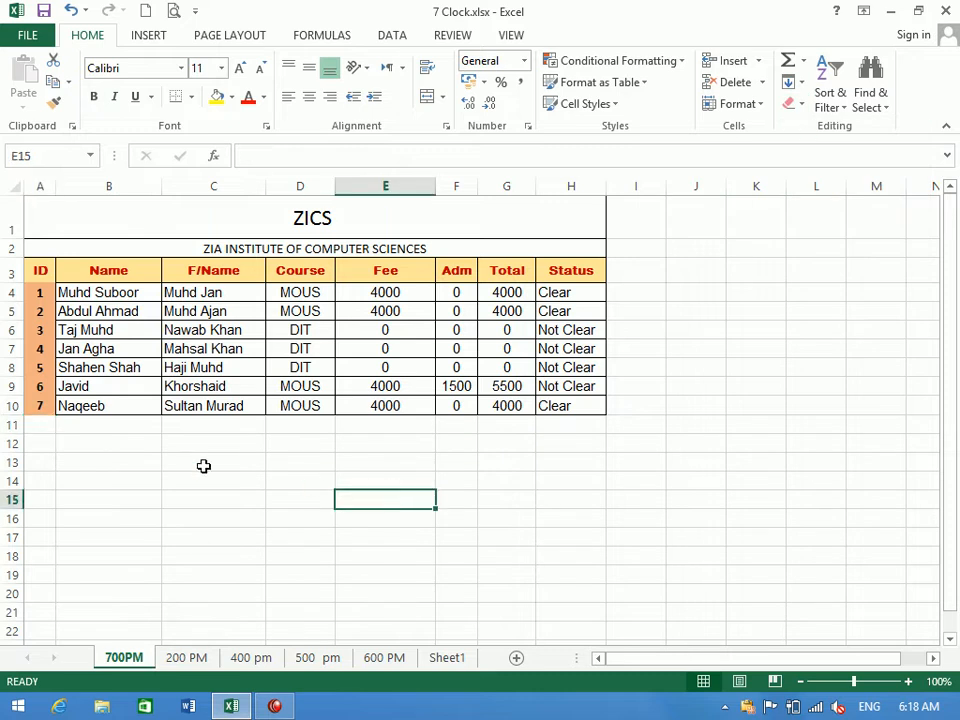
# Enter ID 10 and repeat the last student's name in row 11 of the 700PM sheet.
pyautogui.click(30, 424)
pyautogui.write('10')
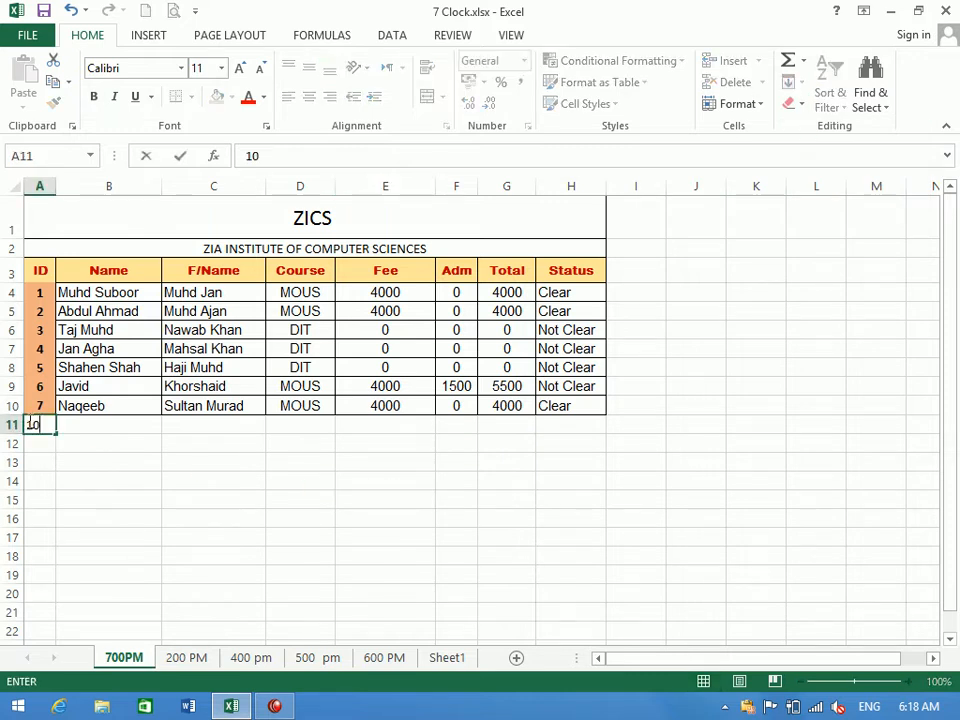
pyautogui.press('Tab')
pyautogui.write('Nawe')
pyautogui.press('BackSpace')
pyautogui.press('BackSpace')
pyautogui.write('qeeb')
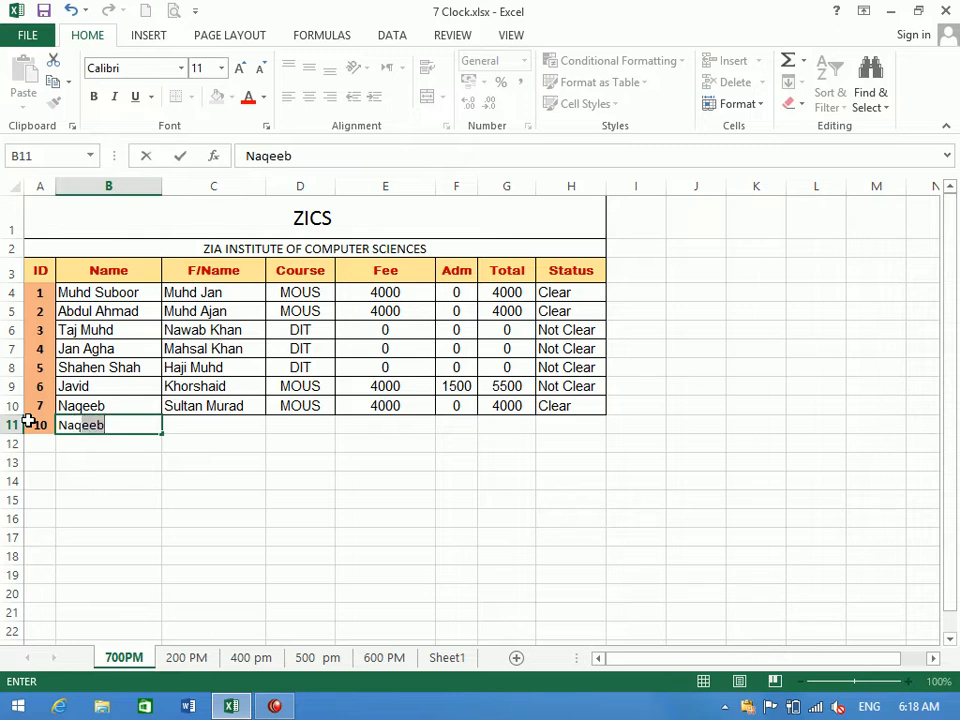
pyautogui.press('Tab')
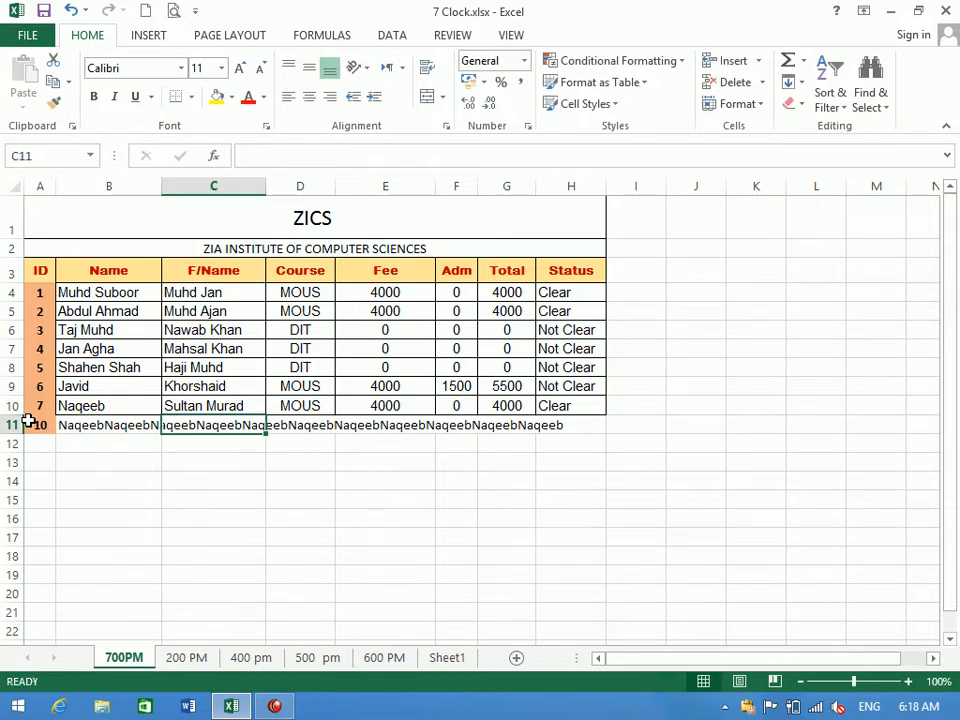
# Check the name cell B11 and clear the contents of row 11.
pyautogui.click(76, 426)
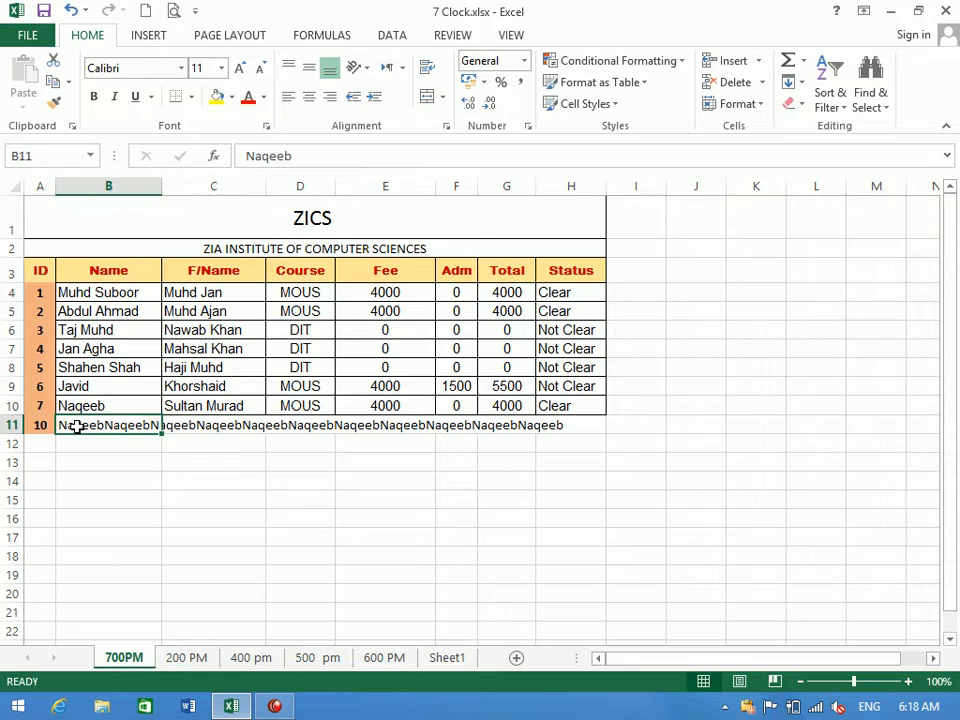
pyautogui.doubleClick(66, 426)
pyautogui.click(152, 456)
pyautogui.click(12, 425)
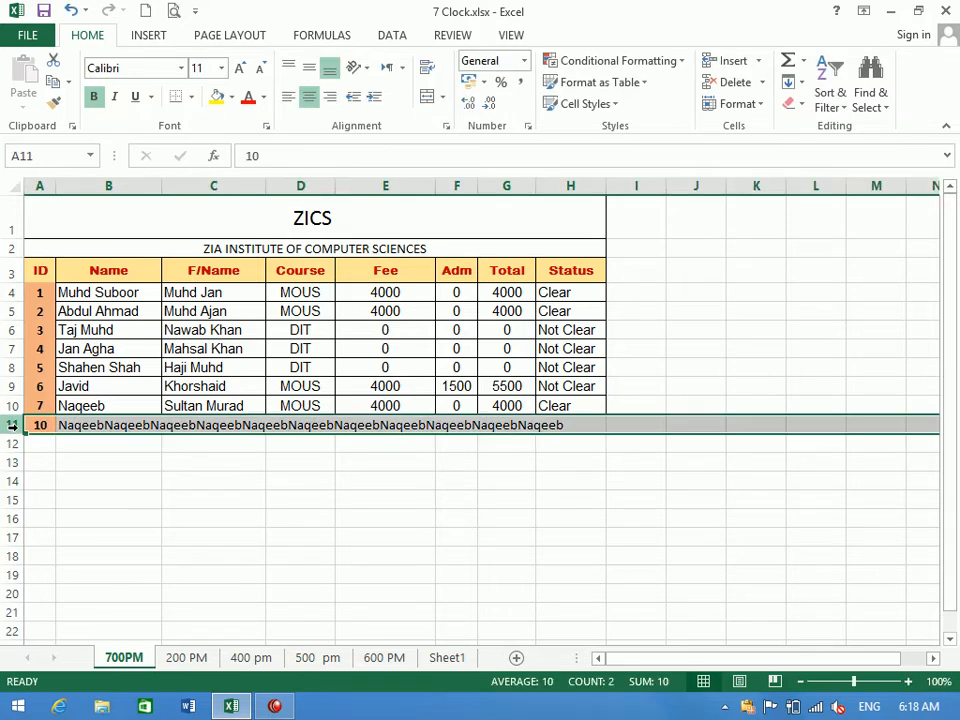
pyautogui.press('Delete')
pyautogui.click(43, 458)
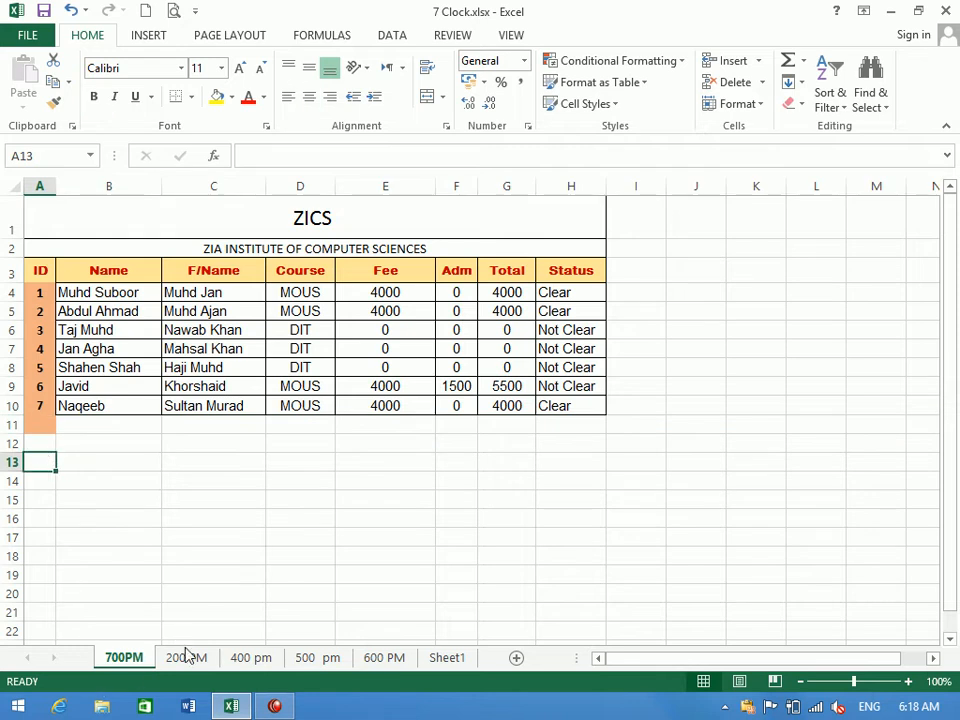
# On Sheet1, enter a column of five sample first names in cells E3 to E7.
pyautogui.click(186, 657)
pyautogui.click(450, 658)
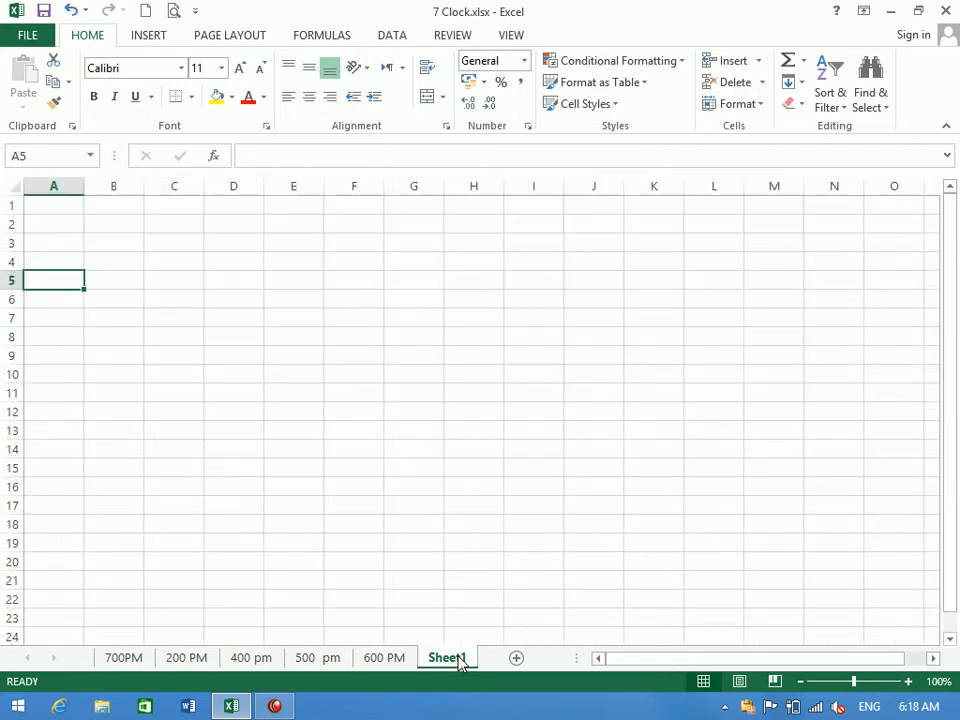
pyautogui.click(339, 377)
pyautogui.click(298, 248)
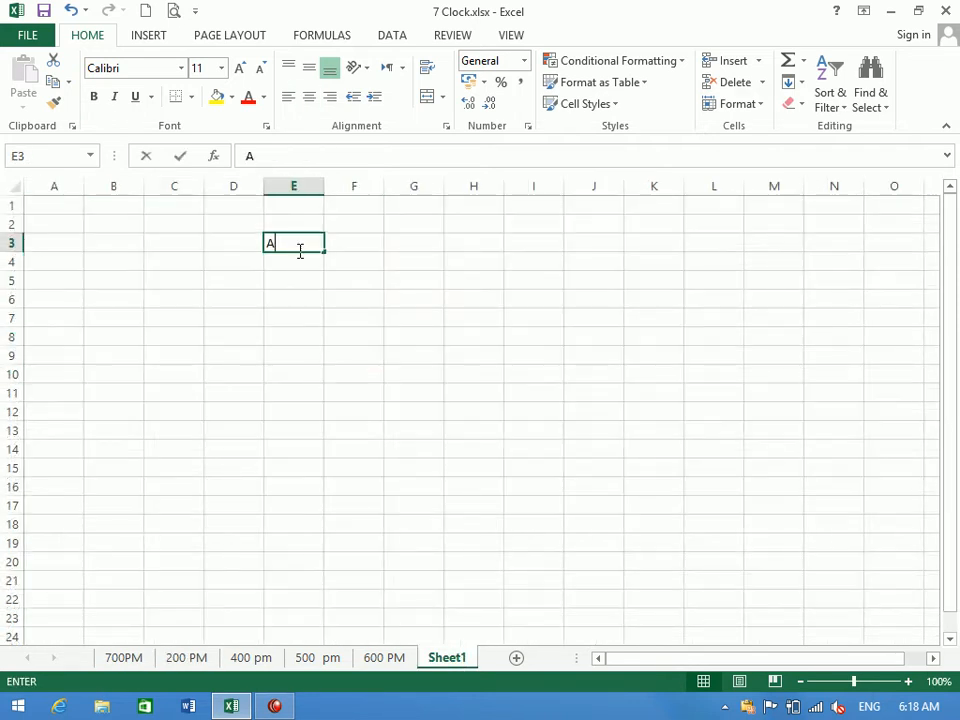
pyautogui.write('Ahmad')
pyautogui.press('Return')
pyautogui.write('Kamal')
pyautogui.press('Return')
pyautogui.write('Noor')
pyautogui.press('Return')
pyautogui.write('Sajad')
pyautogui.press('Return')
pyautogui.write('Am')
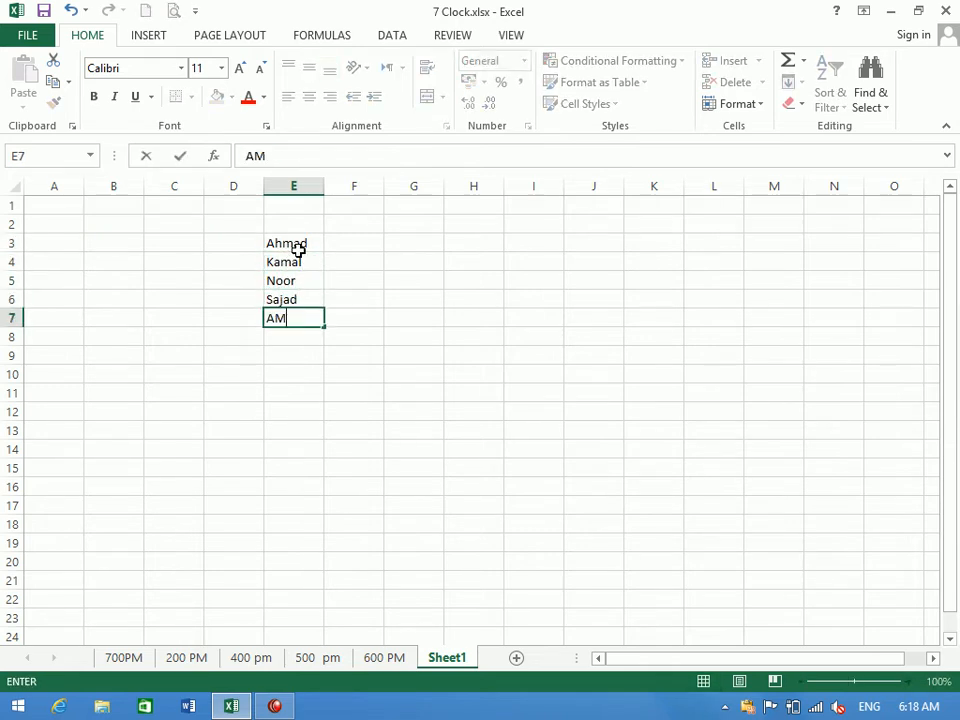
pyautogui.write('i')
pyautogui.press('Return')
pyautogui.press('Up')
pyautogui.write('Amin')
pyautogui.press('Return')
# Enter four more first names across F3 to I3, repeating the name from E3 in H3.
pyautogui.moveTo(298, 250); pyautogui.dragTo(306, 320)
pyautogui.click(341, 245)
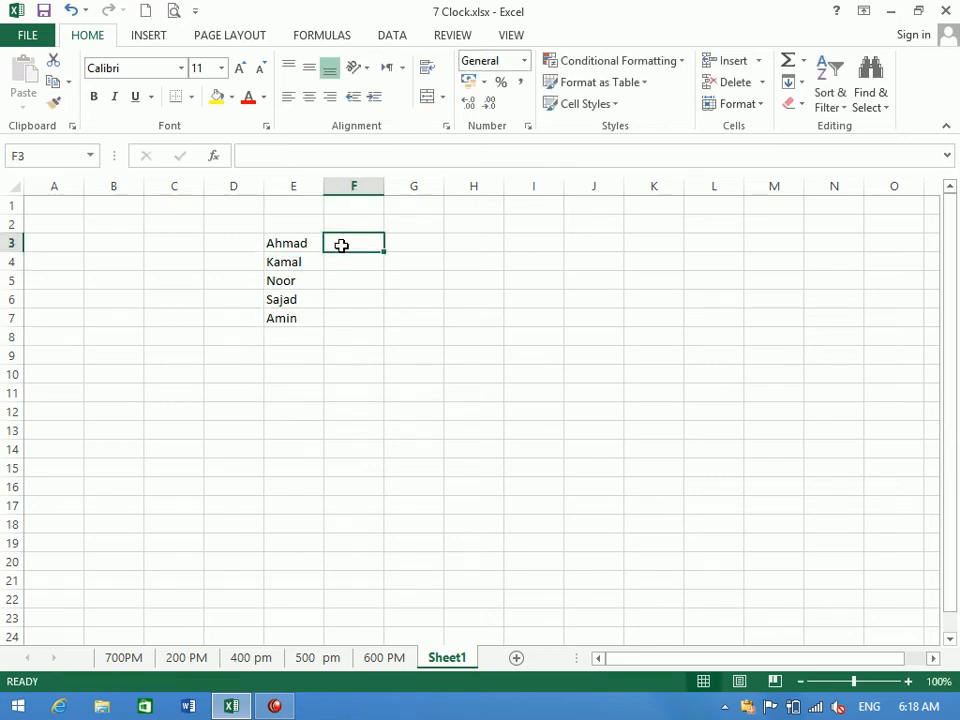
pyautogui.write('Zahid')
pyautogui.press('Tab')
pyautogui.write('Younad')
pyautogui.press('Tab')
pyautogui.write('Z')
pyautogui.hotkey('shift', 'Tab')
pyautogui.hotkey('shift', 'Tab')
pyautogui.press('Tab')
pyautogui.write('y')
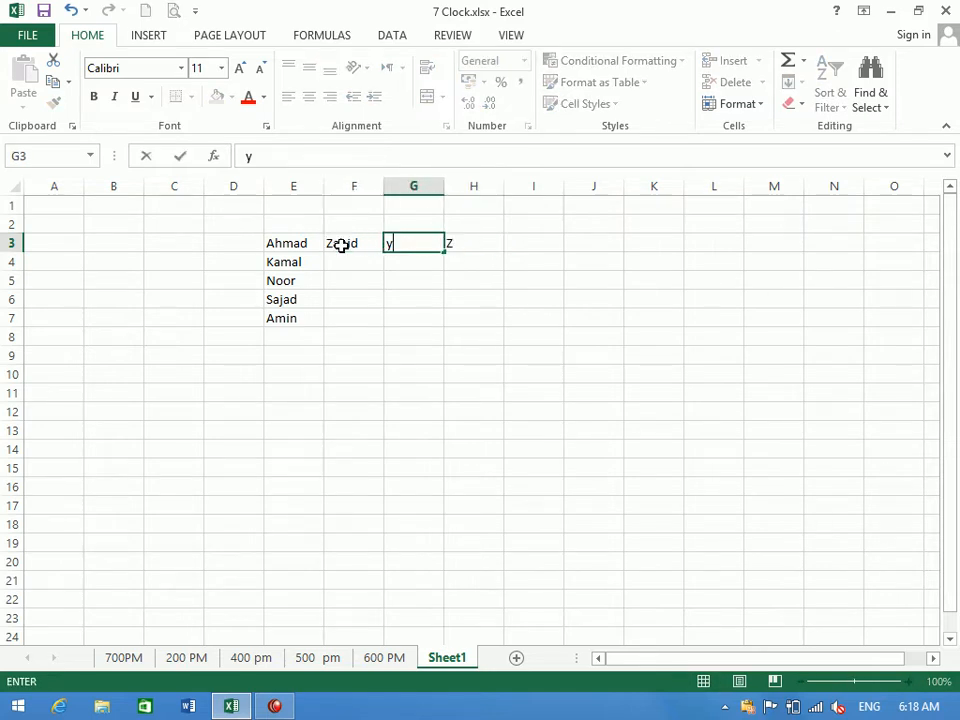
pyautogui.write('OUNAS')
pyautogui.hotkey('ctrl', 'Return')
pyautogui.press('Tab')
pyautogui.write('Ahmad')
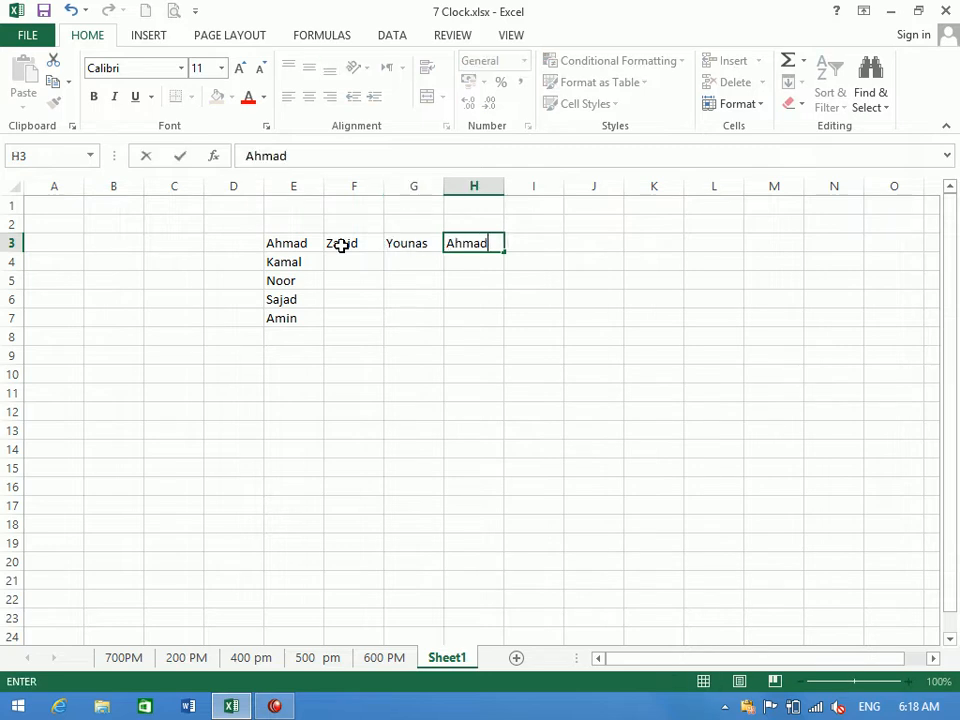
pyautogui.press('Tab')
pyautogui.write('Noor')
pyautogui.press('Return')
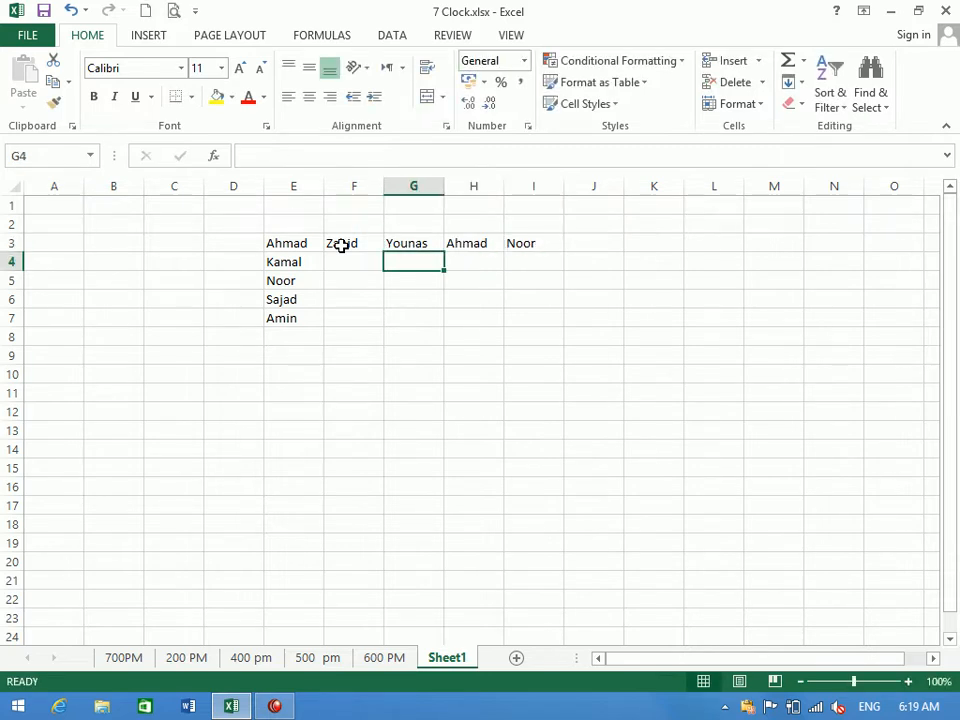
# Starting from E3, find that cell's name across the workbook By Columns with Match case on, and close the dialog.
pyautogui.click(298, 245)
pyautogui.click(871, 90)
pyautogui.click(885, 133)
pyautogui.write('A')
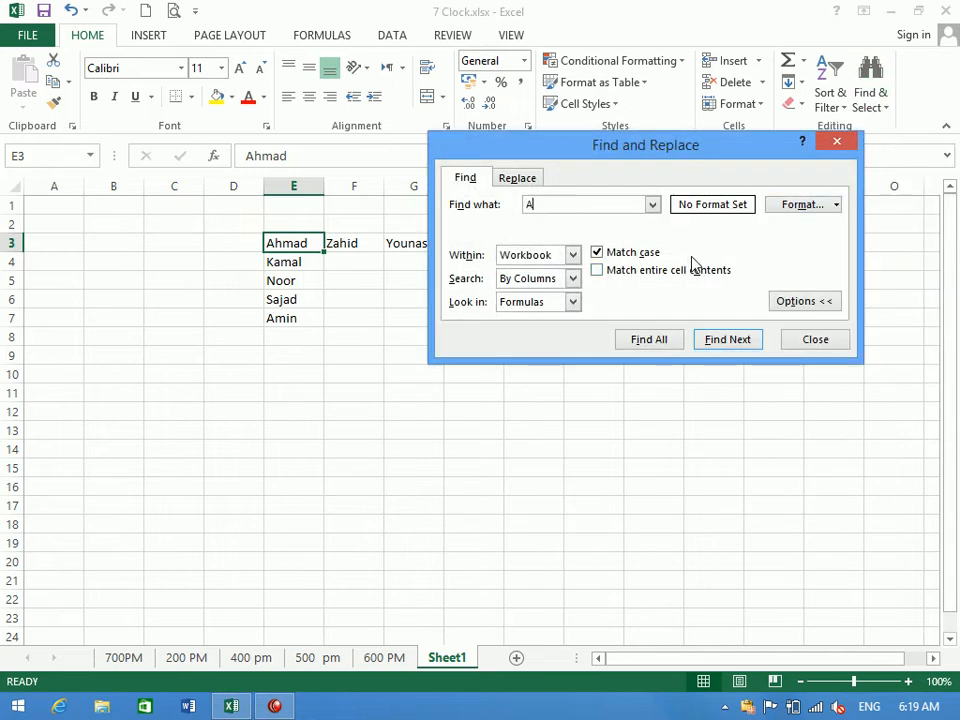
pyautogui.press('Return')
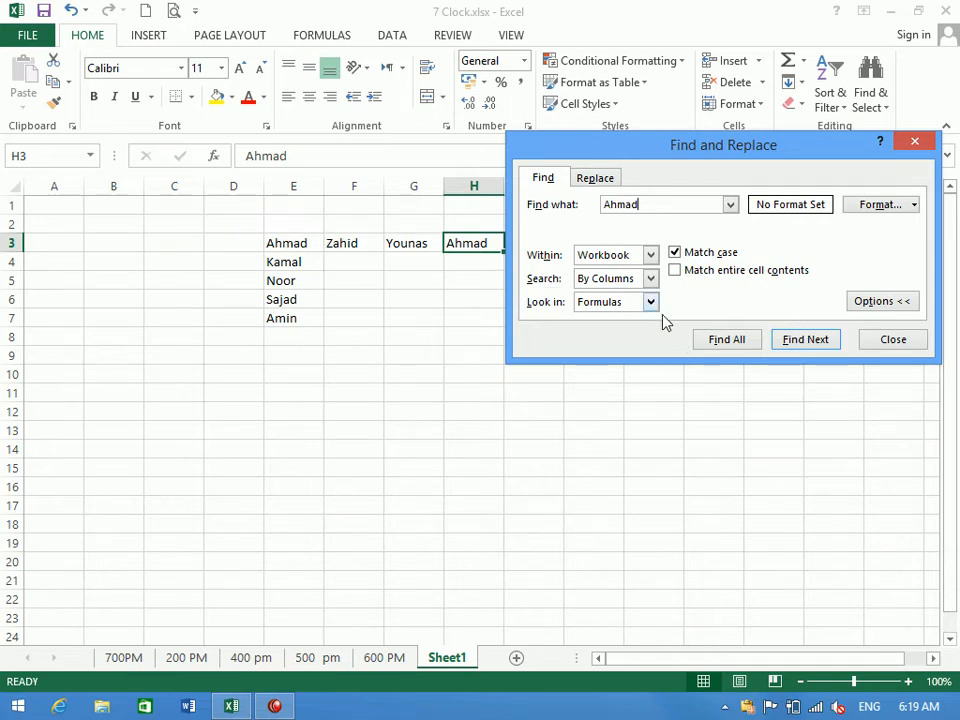
pyautogui.click(868, 339)
# Add the name from E3 again in cell E8 at the end of the list.
pyautogui.click(282, 334)
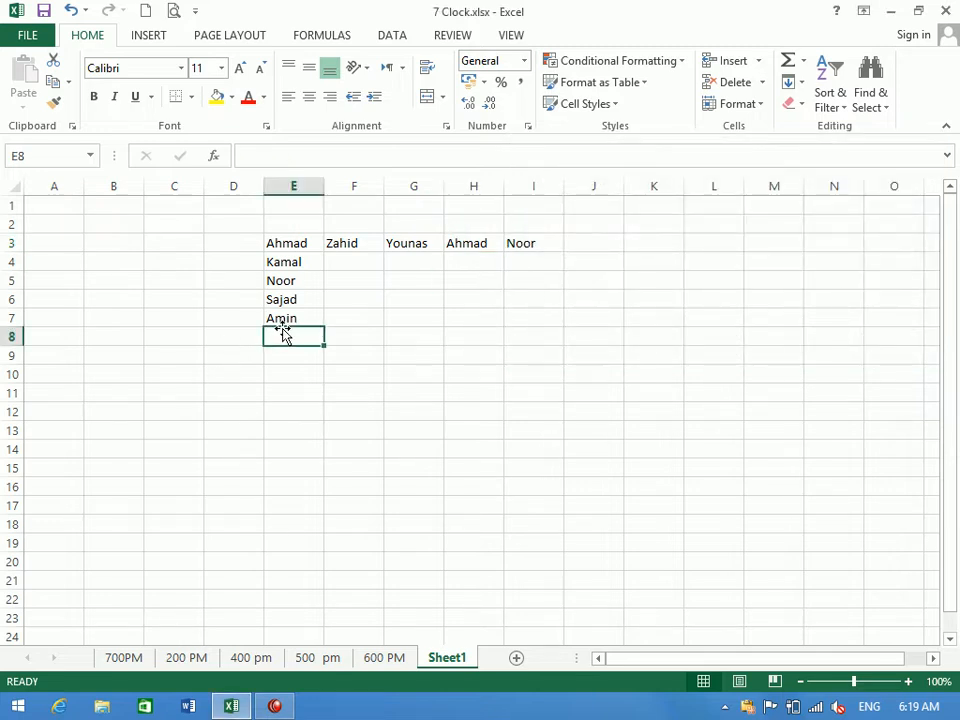
pyautogui.write('Ahmad')
pyautogui.press('Return')
# Starting from E3, find the next two occurrences of that cell's name with the search direction By Columns.
pyautogui.click(299, 243)
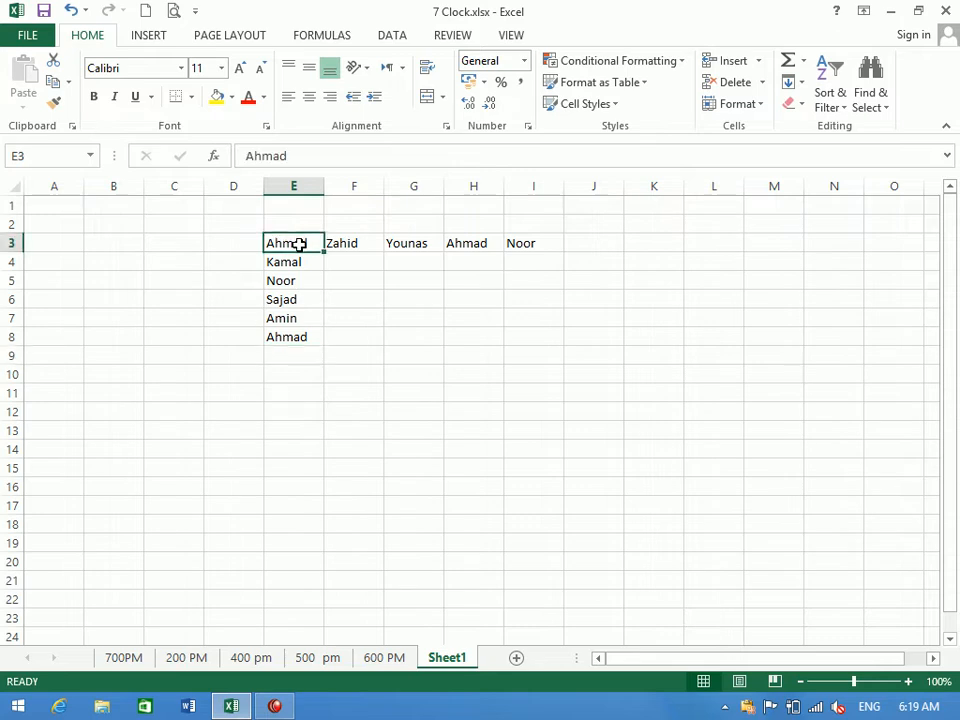
pyautogui.click(885, 97)
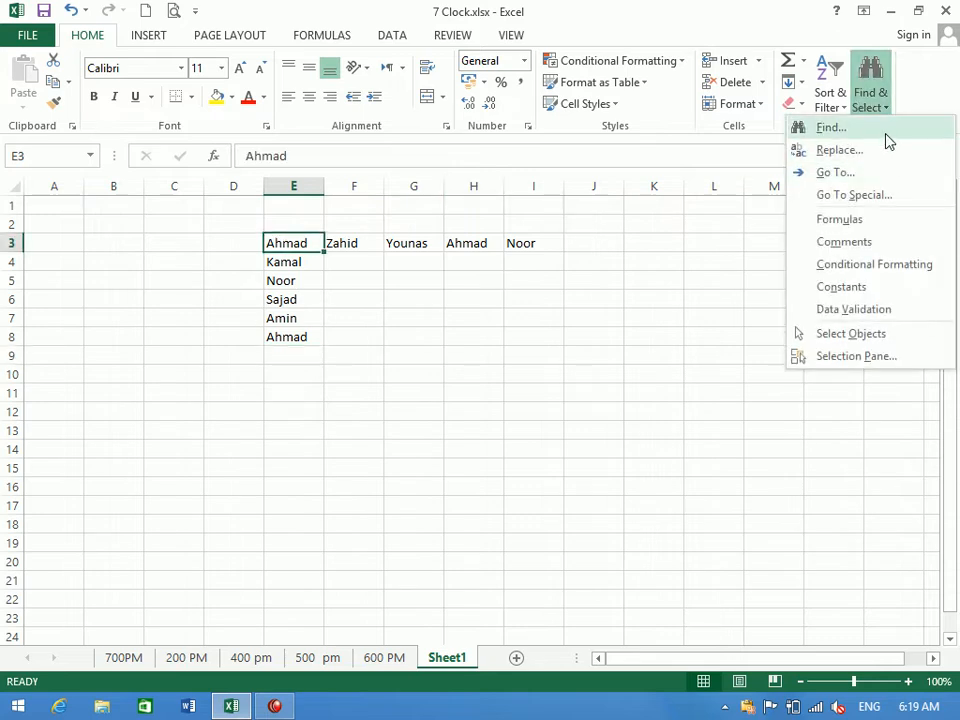
pyautogui.click(887, 133)
pyautogui.click(822, 371)
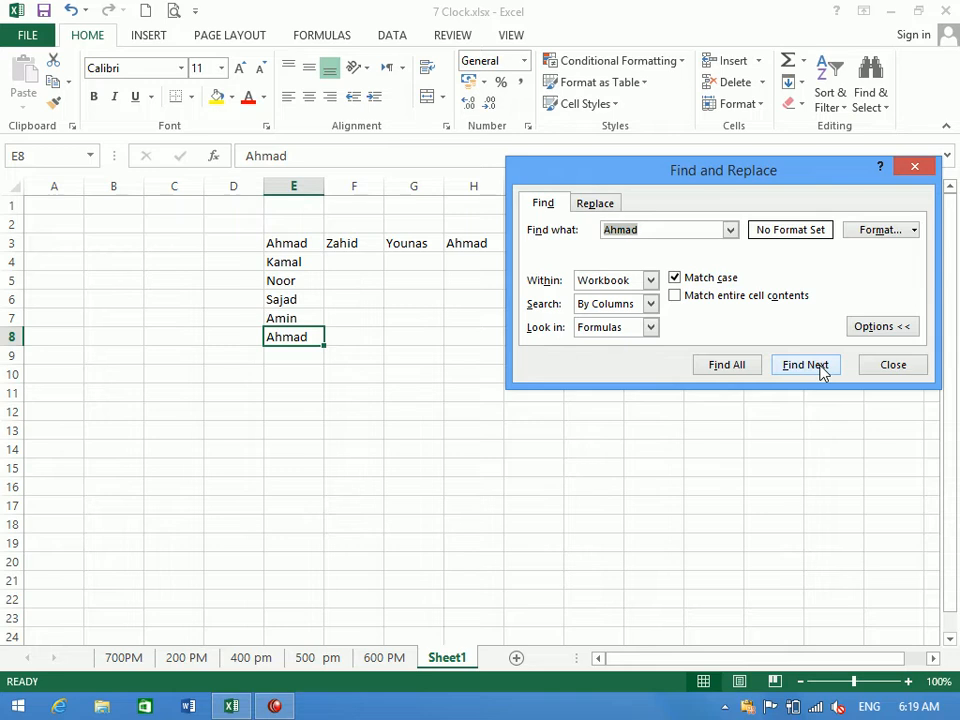
pyautogui.click(821, 369)
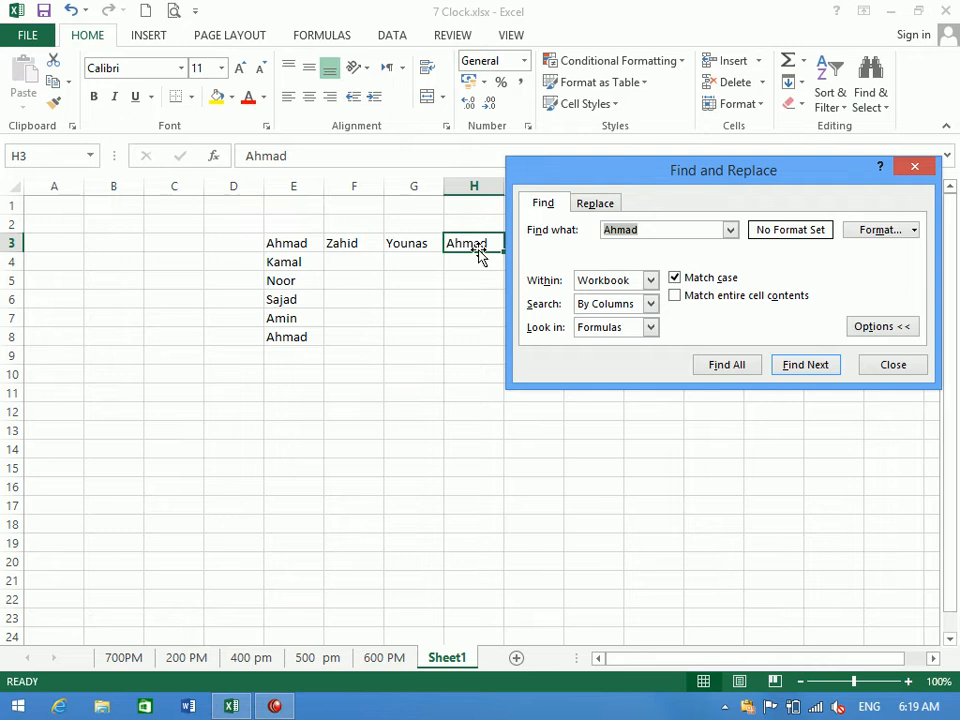
# Return to E3, set the search direction to By Rows, and step through the name's occurrences across the workbook.
pyautogui.click(289, 240)
pyautogui.click(650, 304)
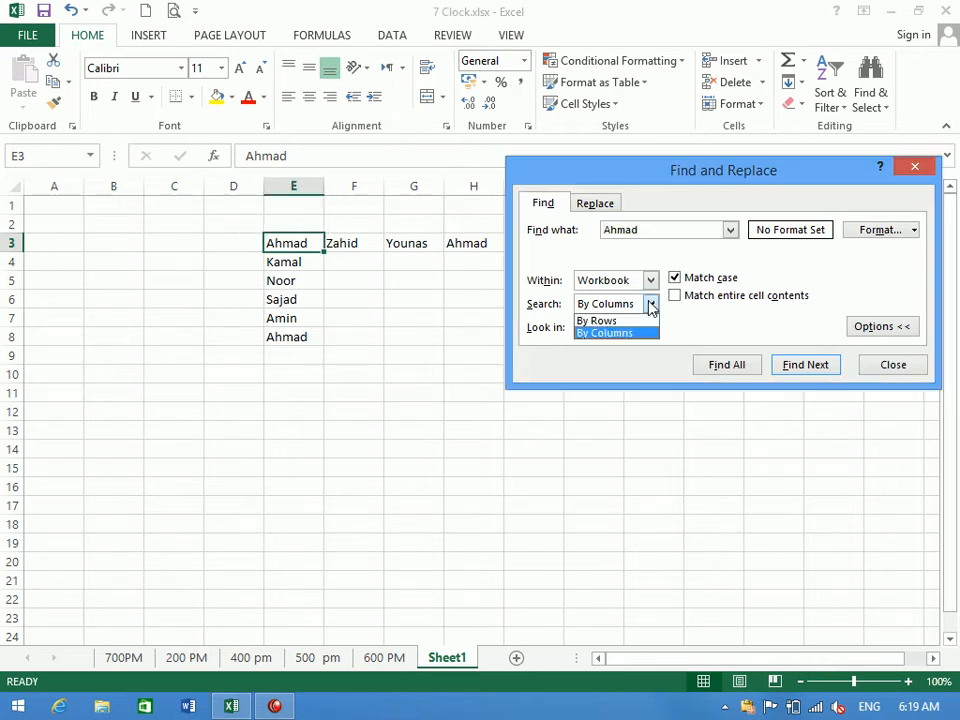
pyautogui.click(600, 317)
pyautogui.click(803, 366)
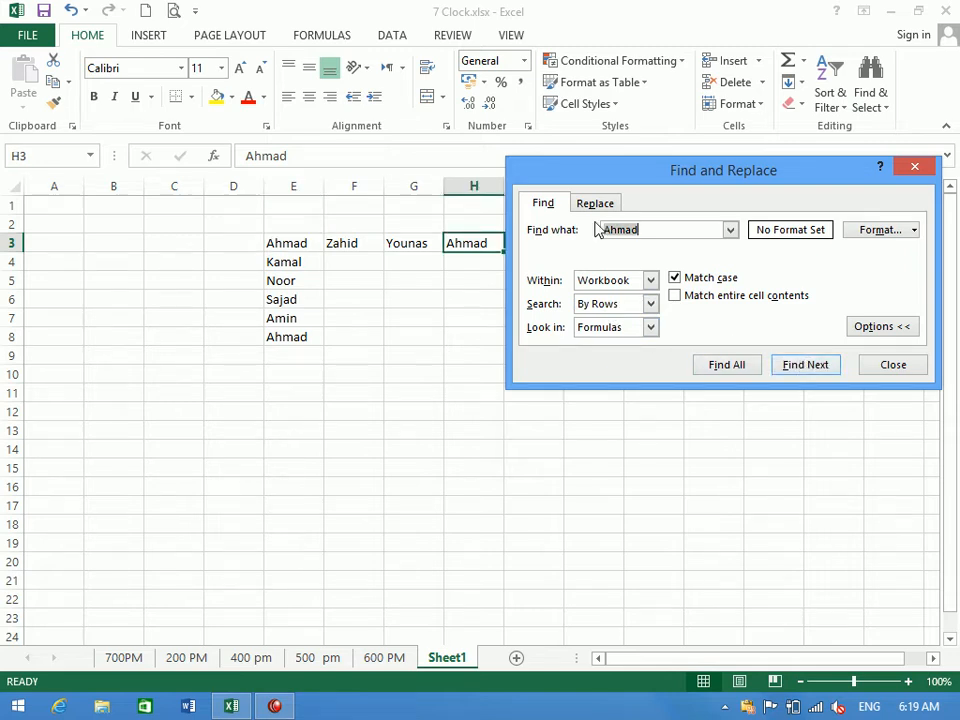
pyautogui.moveTo(591, 170); pyautogui.dragTo(504, 350)
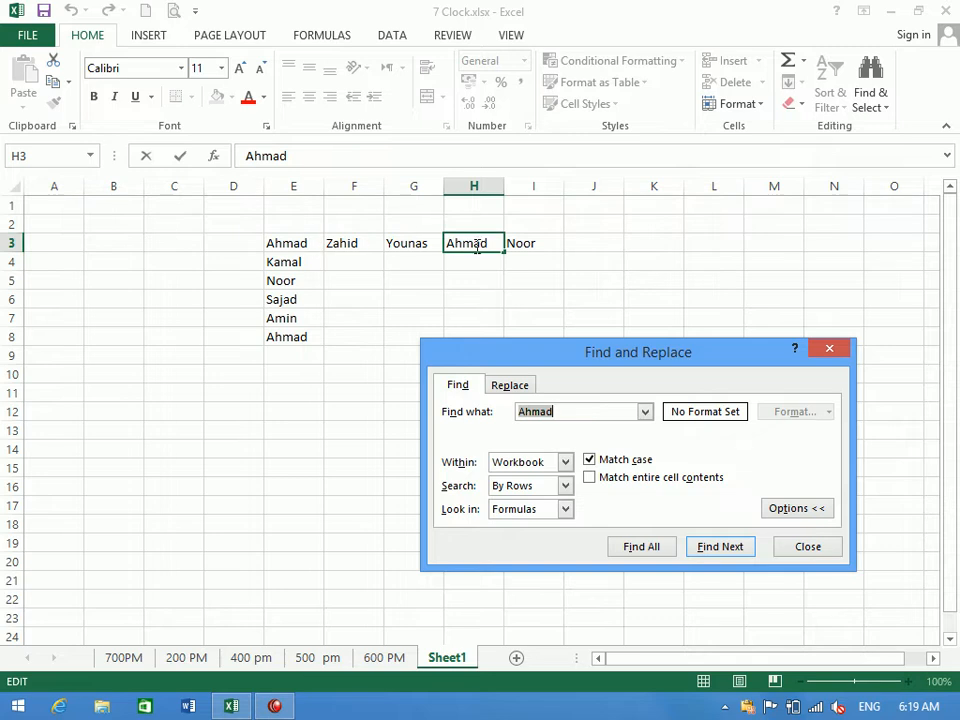
pyautogui.click(686, 548)
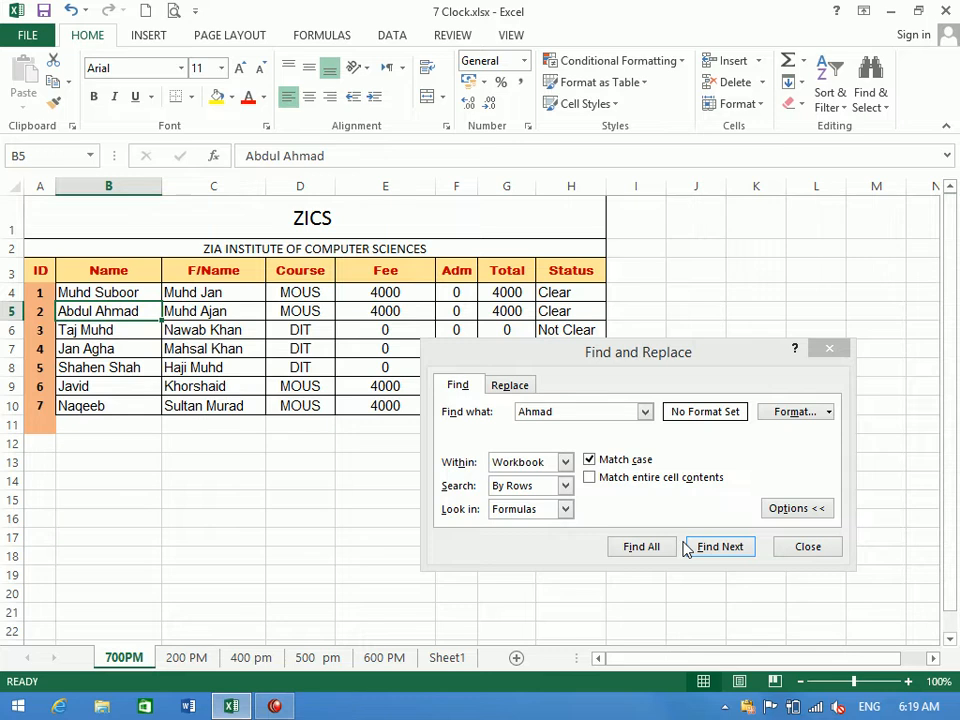
pyautogui.click(707, 546)
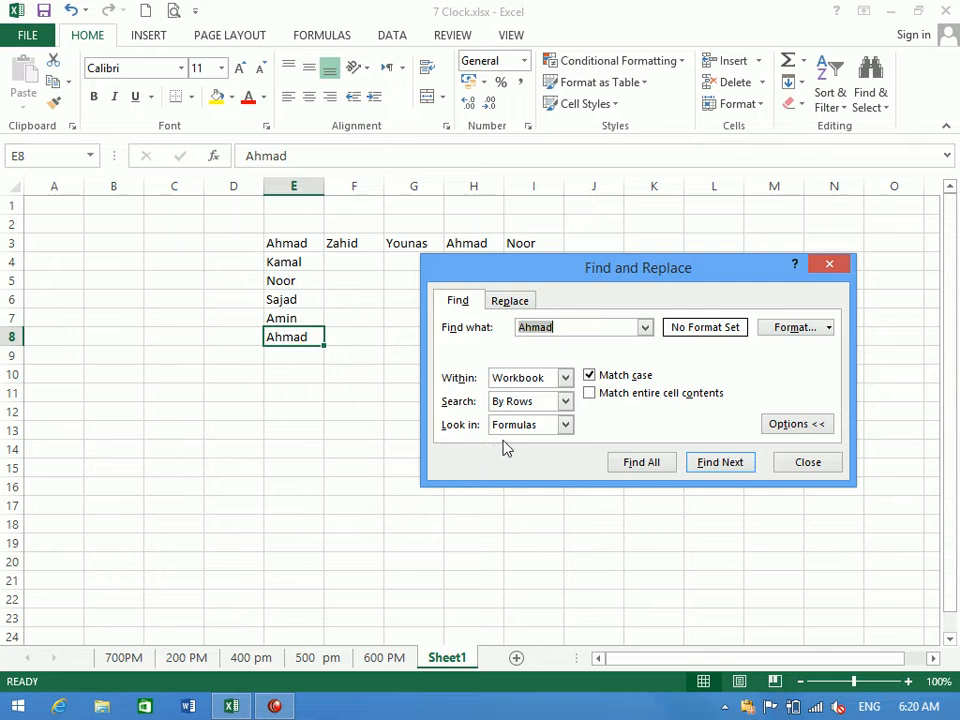
# Try the Comments option for where Find looks, and set it back to Formulas.
pyautogui.click(519, 430)
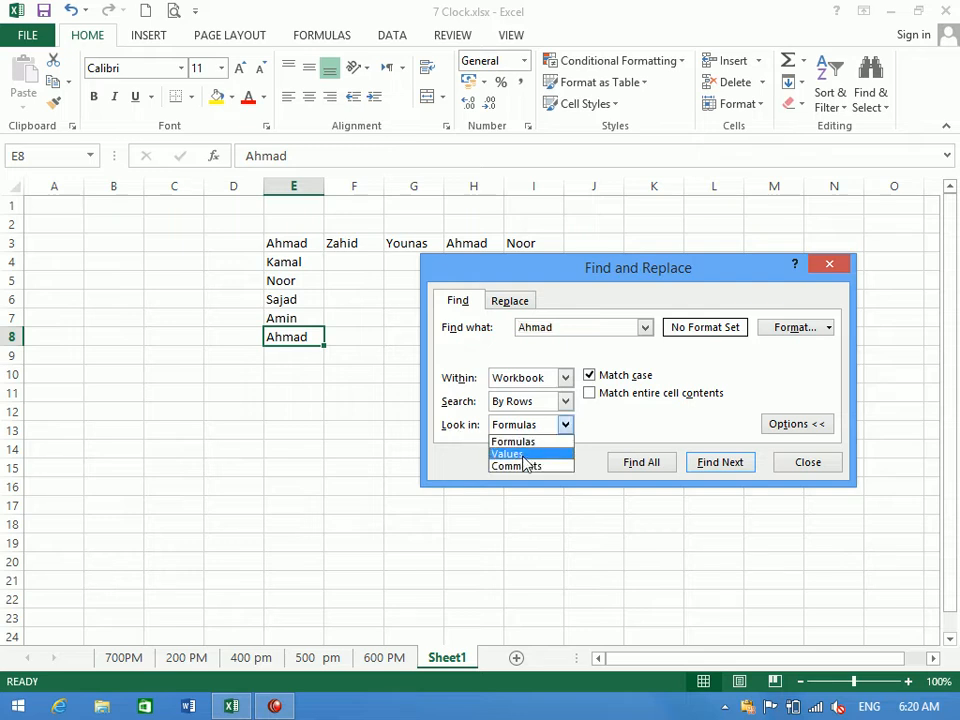
pyautogui.click(529, 467)
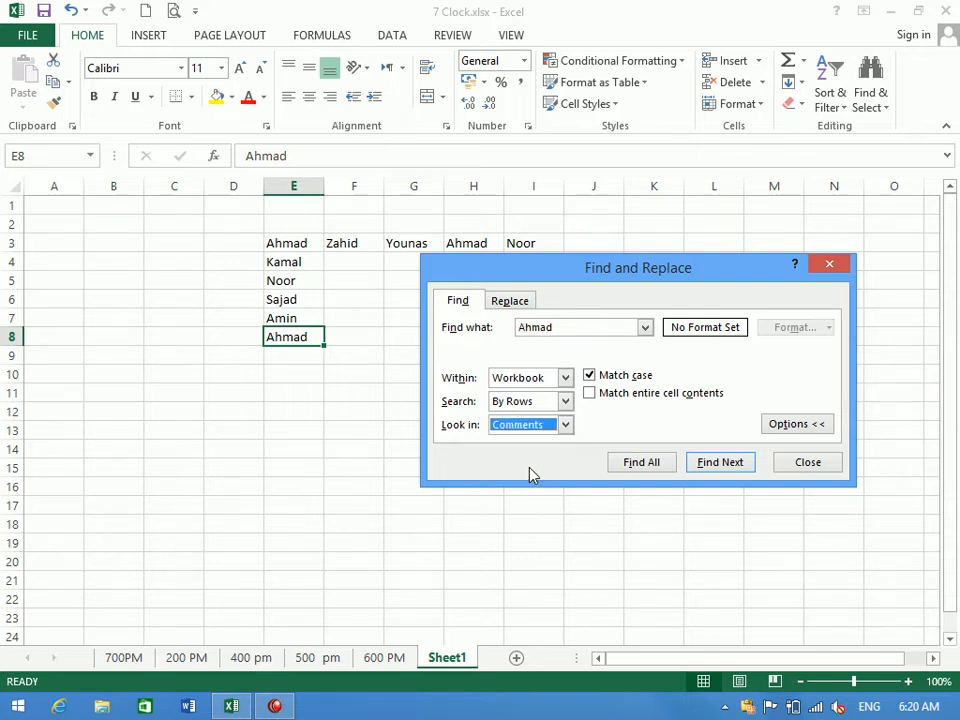
pyautogui.click(564, 430)
pyautogui.click(558, 441)
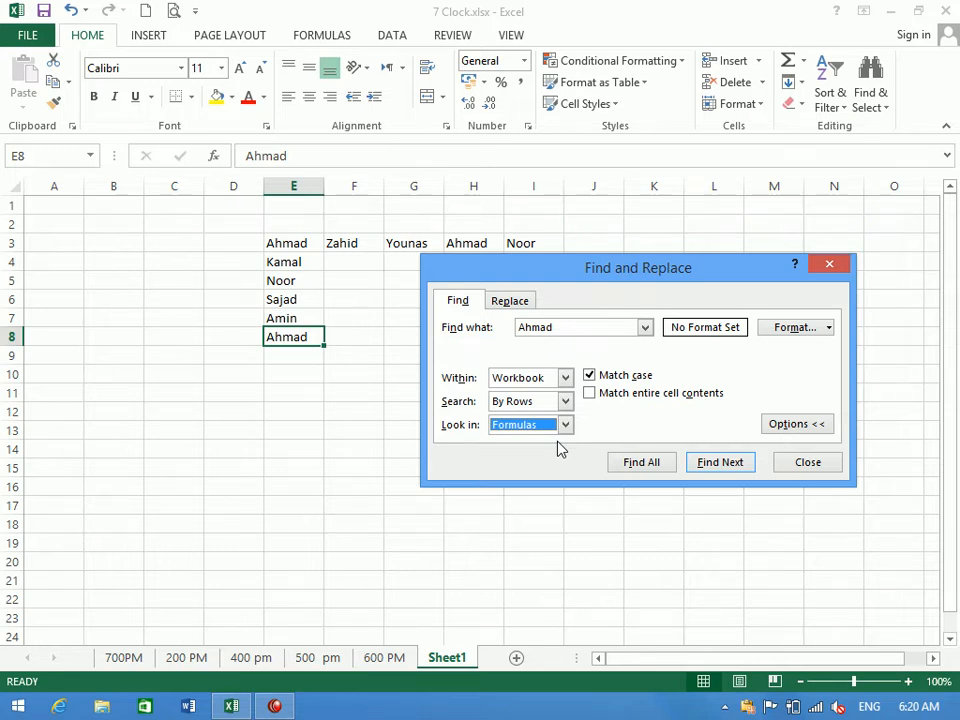
# Replace every occurrence of the name in E3 with the name in E4 across the workbook, and clear E3:I8 on Sheet1.
pyautogui.click(512, 301)
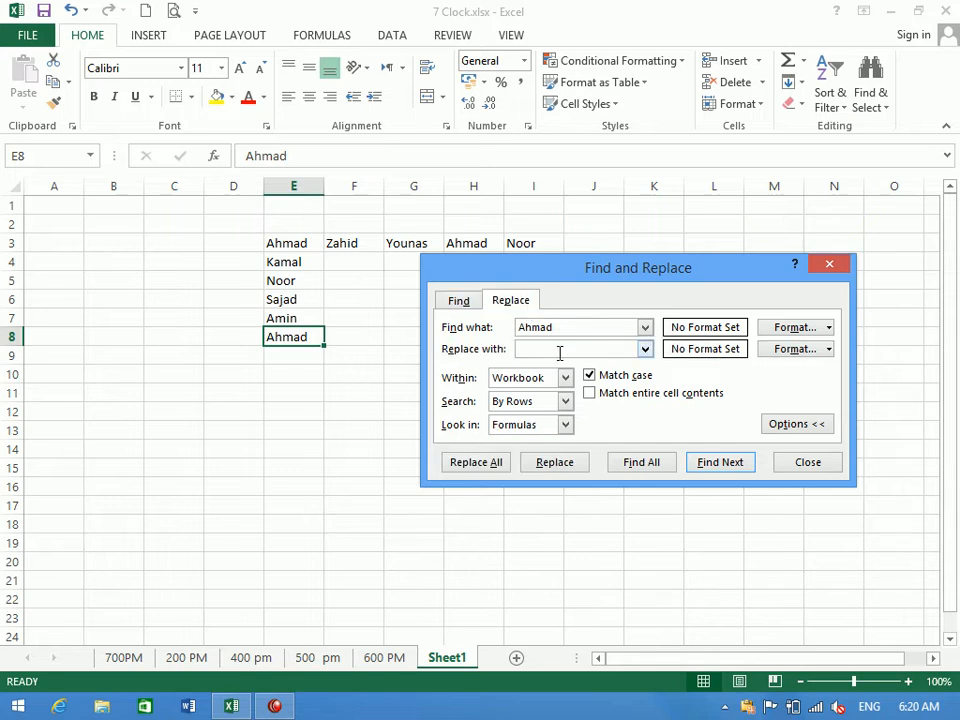
pyautogui.press('Return')
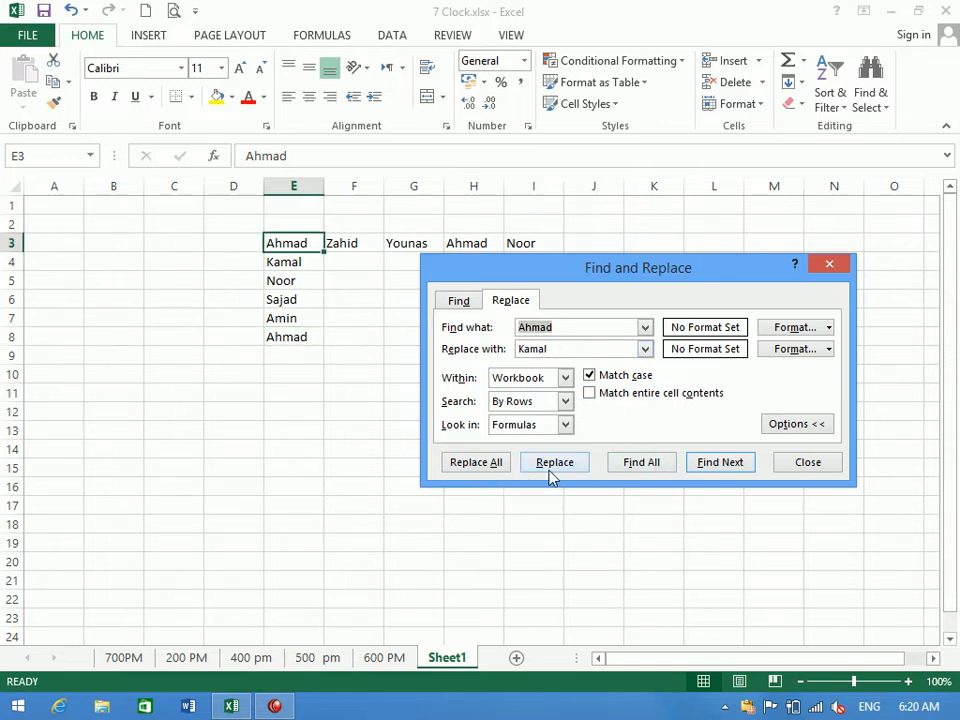
pyautogui.click(505, 467)
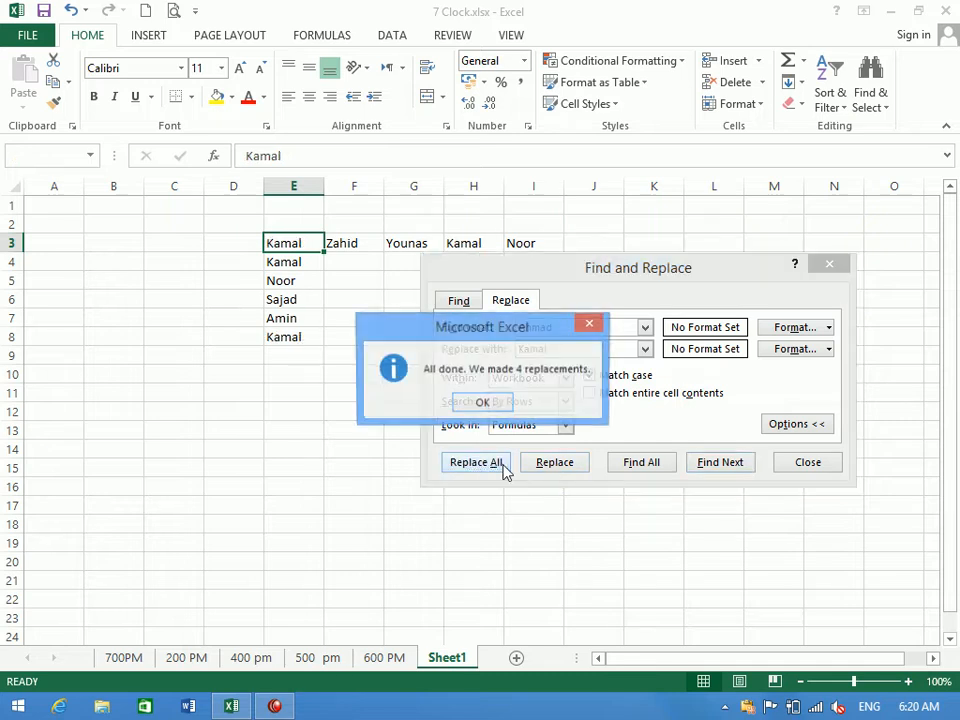
pyautogui.click(481, 404)
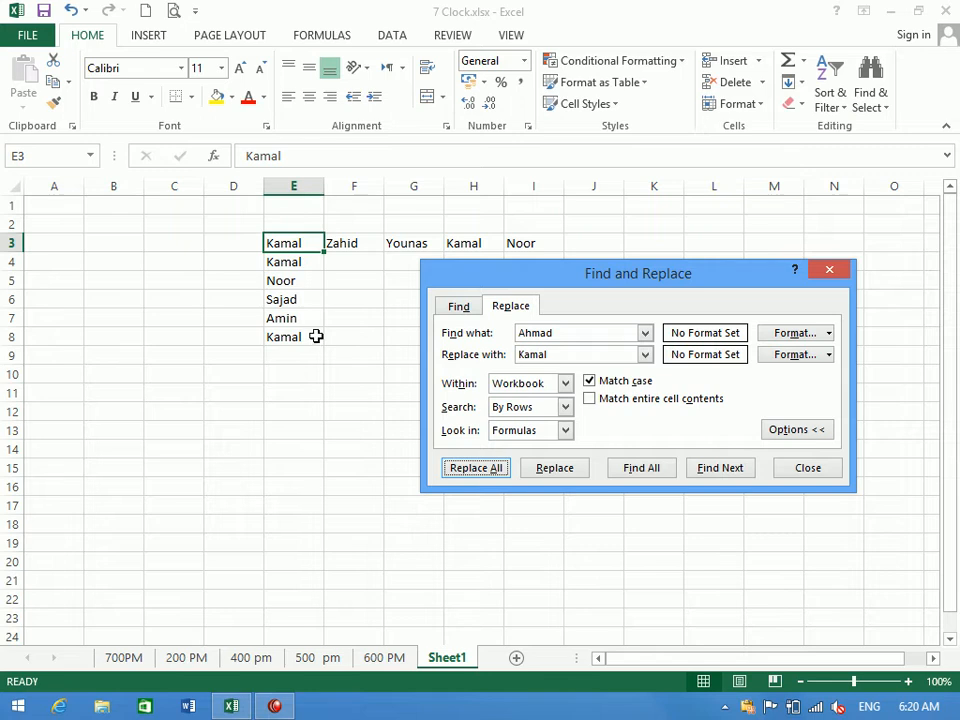
pyautogui.click(833, 478)
pyautogui.hotkey('ctrl', 'a')
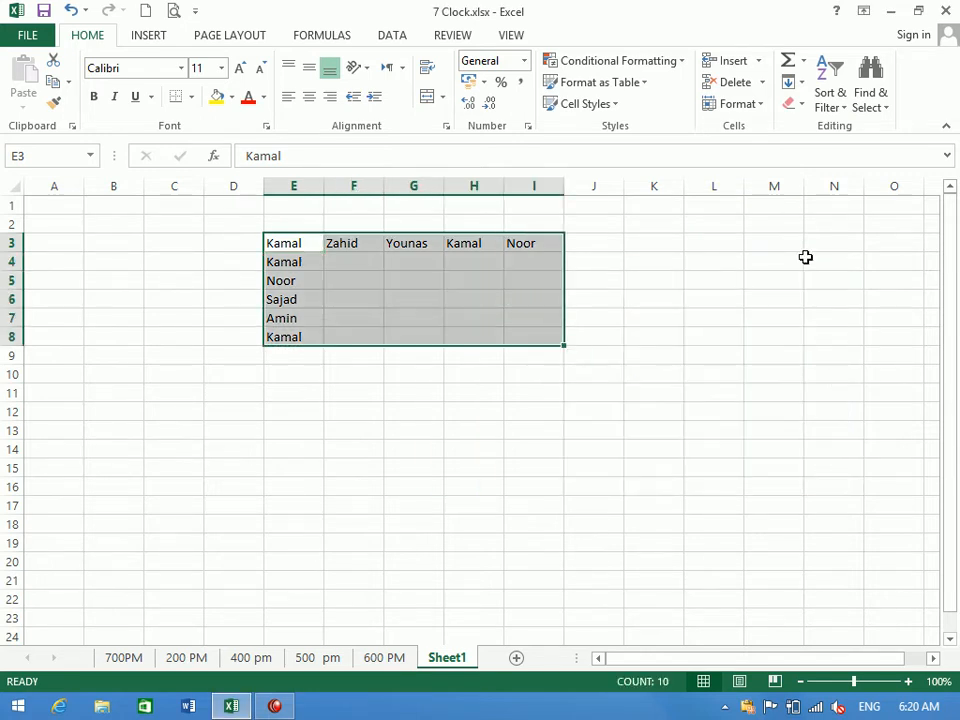
pyautogui.press('Delete')
# View the Replace and Go To dialogs in turn, close each without changes, and return to cell A1.
pyautogui.click(870, 100)
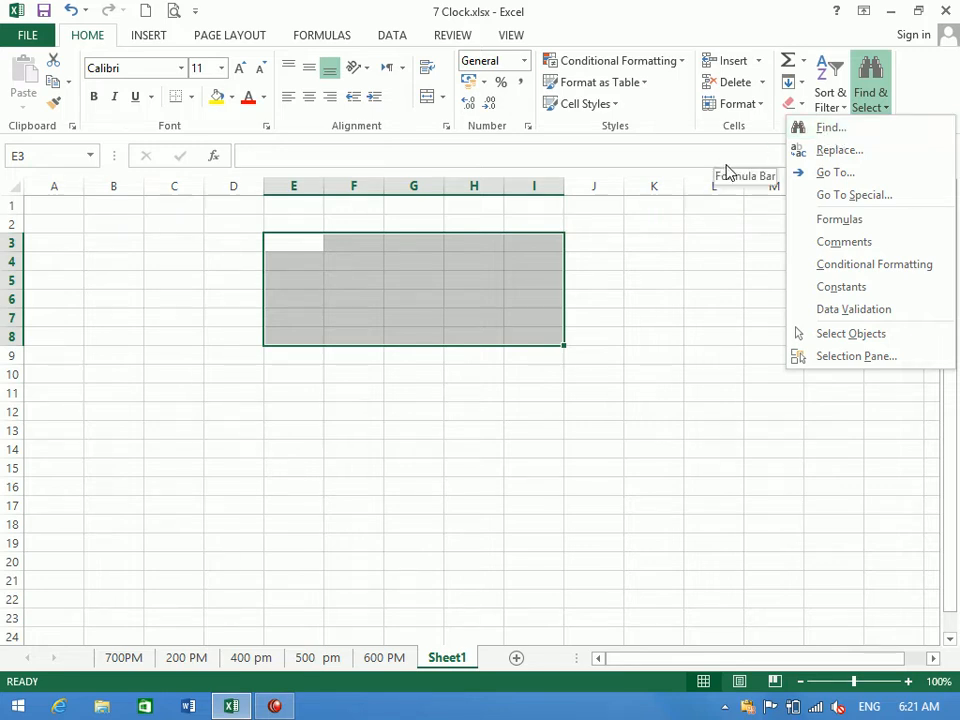
pyautogui.click(855, 151)
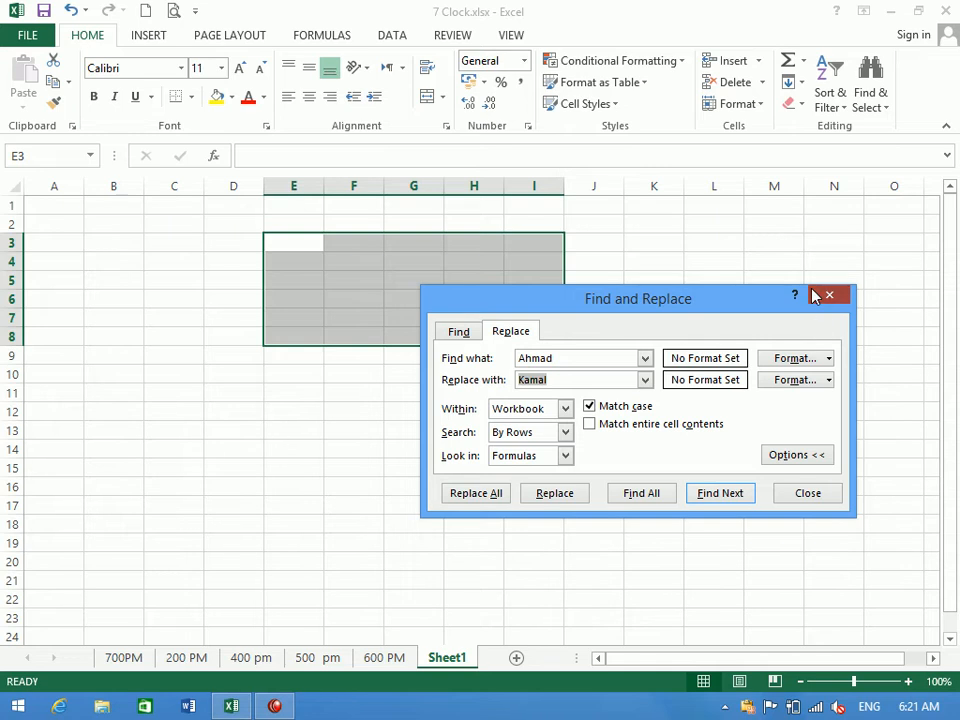
pyautogui.click(815, 295)
pyautogui.click(872, 95)
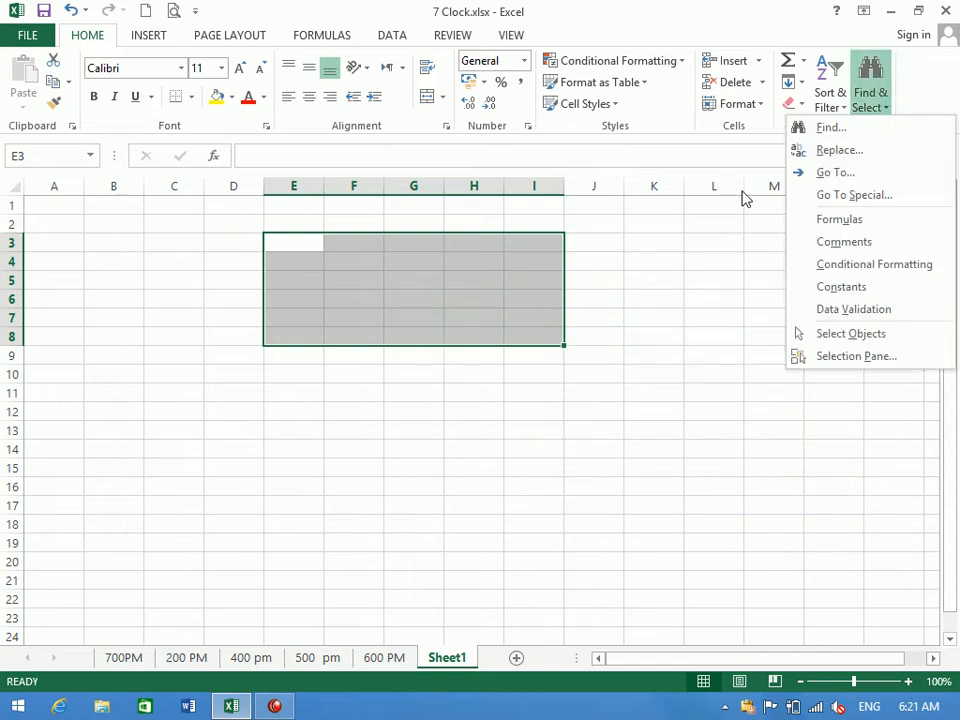
pyautogui.click(816, 174)
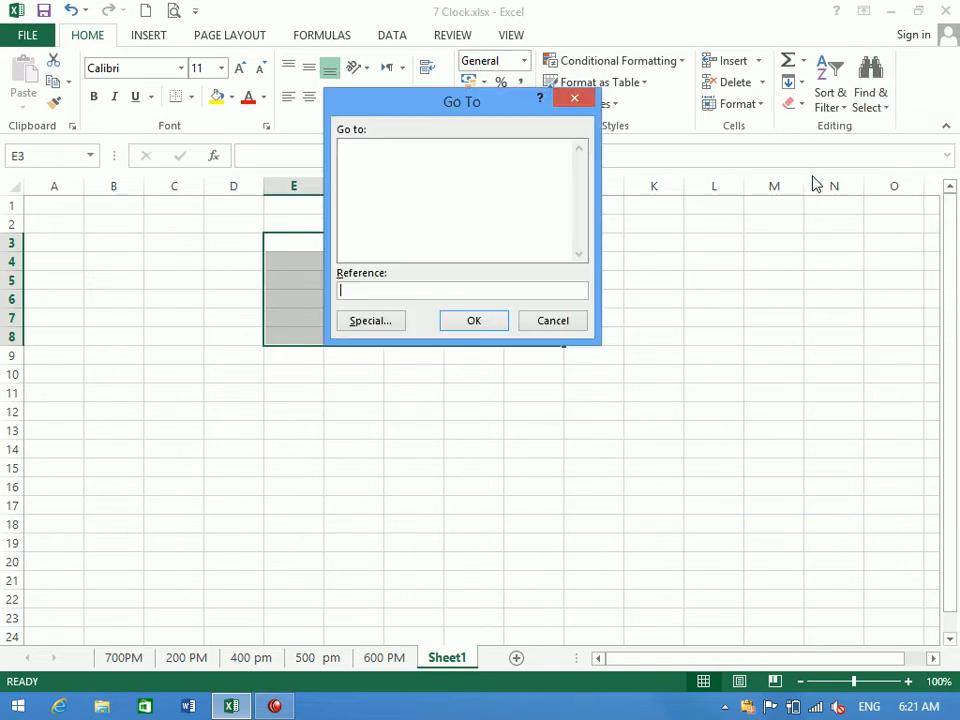
pyautogui.click(545, 321)
pyautogui.click(43, 204)
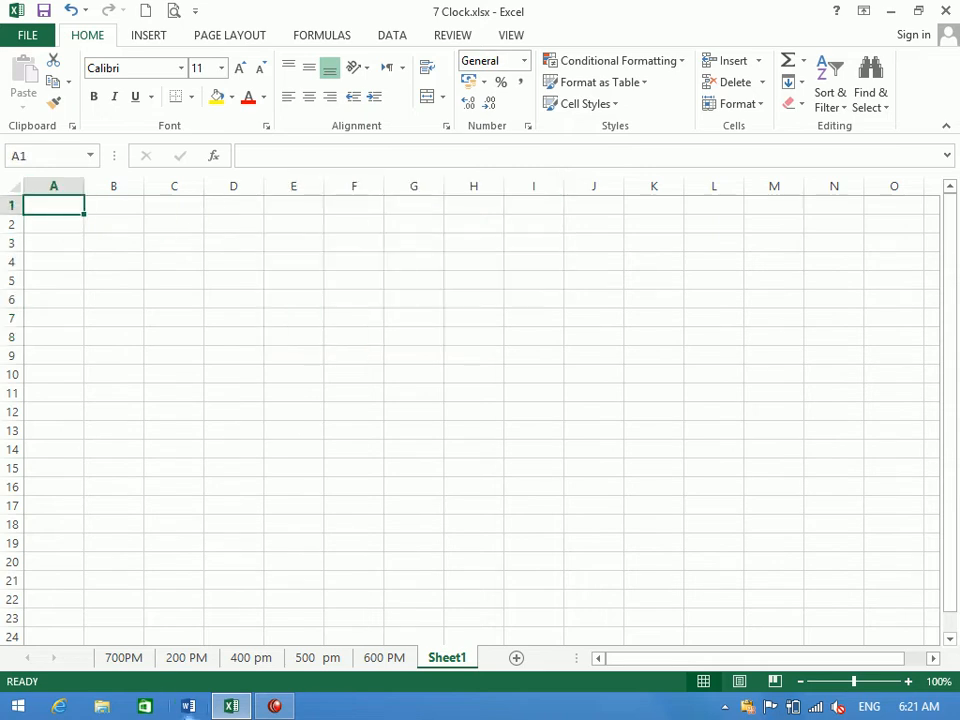
# On the 700PM sheet, clear all content and formatting from cell A11 below the ID column.
pyautogui.click(124, 657)
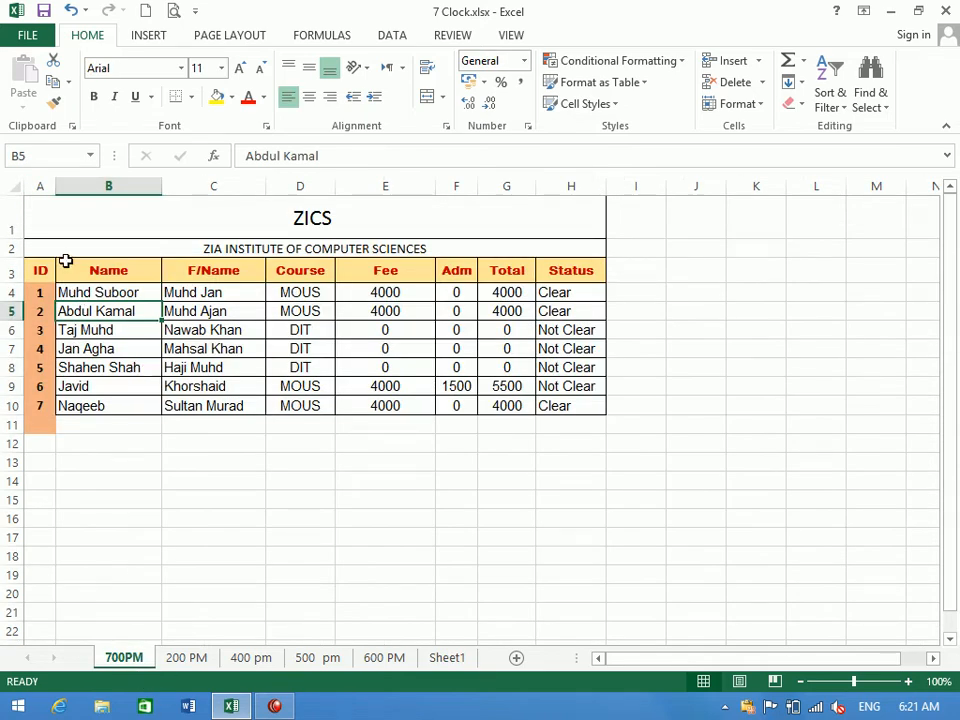
pyautogui.moveTo(43, 268); pyautogui.dragTo(456, 312)
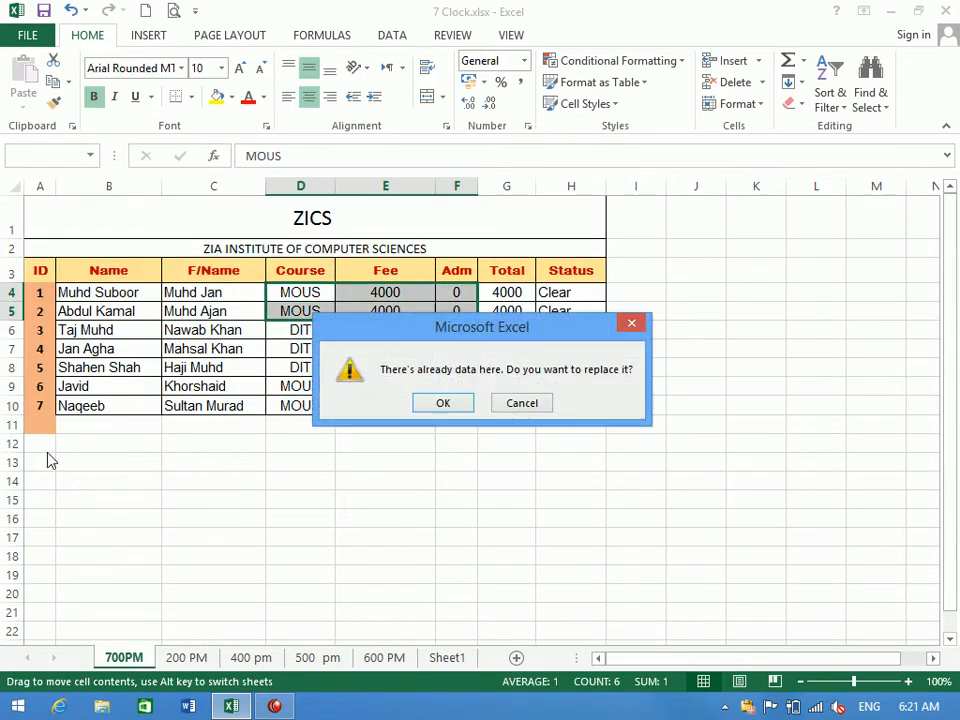
pyautogui.click(510, 406)
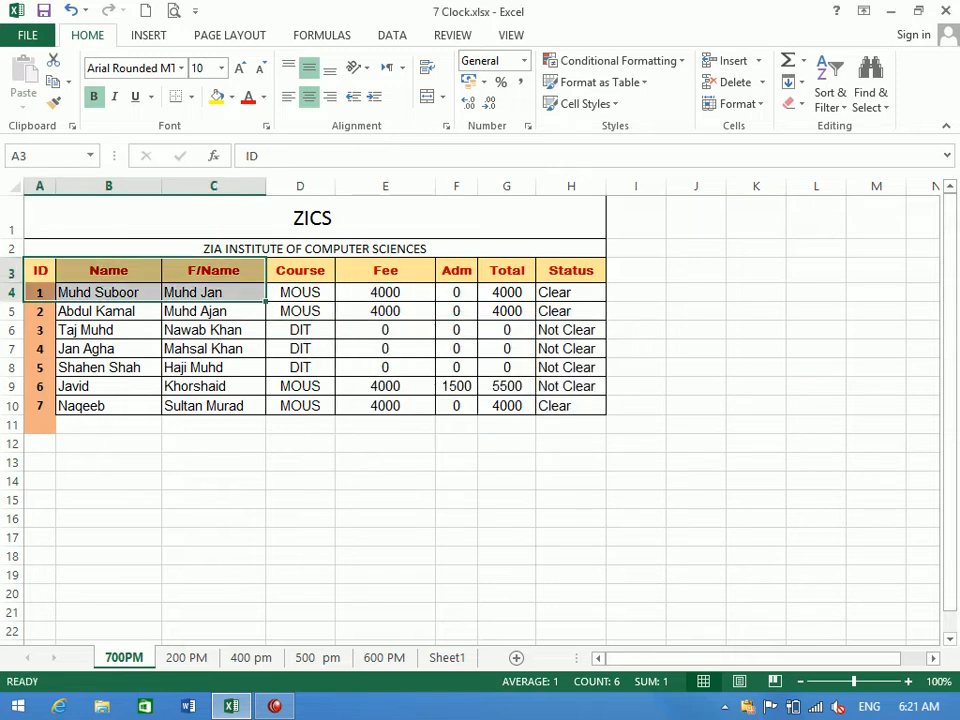
pyautogui.click(40, 425)
pyautogui.click(801, 110)
pyautogui.click(801, 112)
pyautogui.click(801, 106)
pyautogui.click(820, 126)
# Select the whole table on the 700PM sheet, A1:H10, including the ZICS title rows.
pyautogui.moveTo(40, 268); pyautogui.dragTo(33, 271)
pyautogui.moveTo(190, 292); pyautogui.dragTo(506, 367)
pyautogui.moveTo(45, 270); pyautogui.dragTo(557, 405)
pyautogui.moveTo(96, 204); pyautogui.dragTo(200, 408)
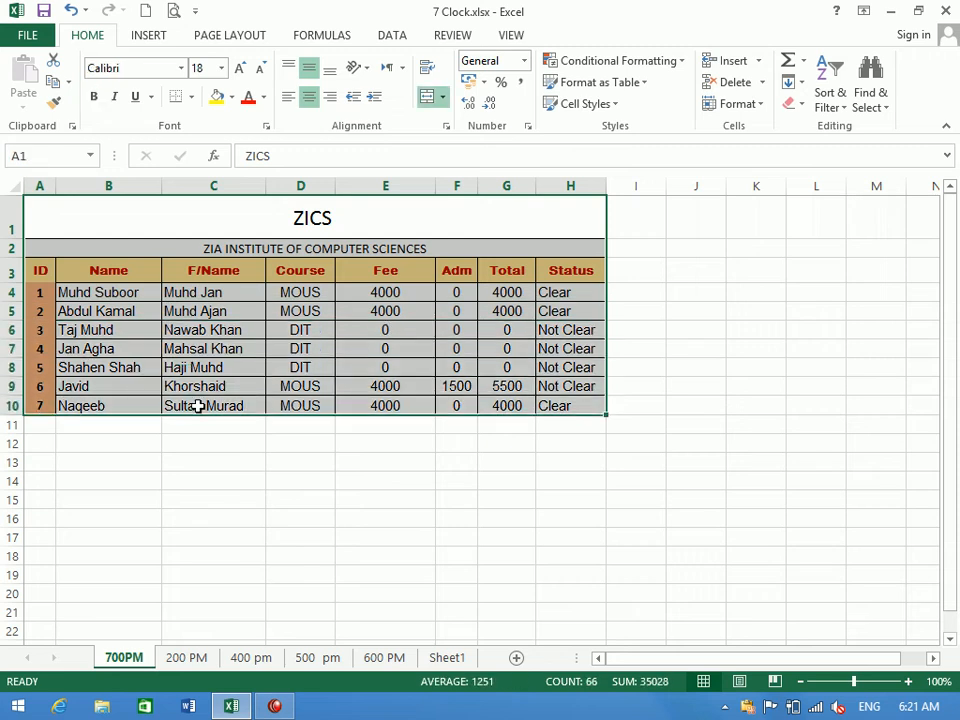
# Try to give the selected table range a name starting with 7.
pyautogui.click(39, 160)
pyautogui.write('7')
pyautogui.press('Return')
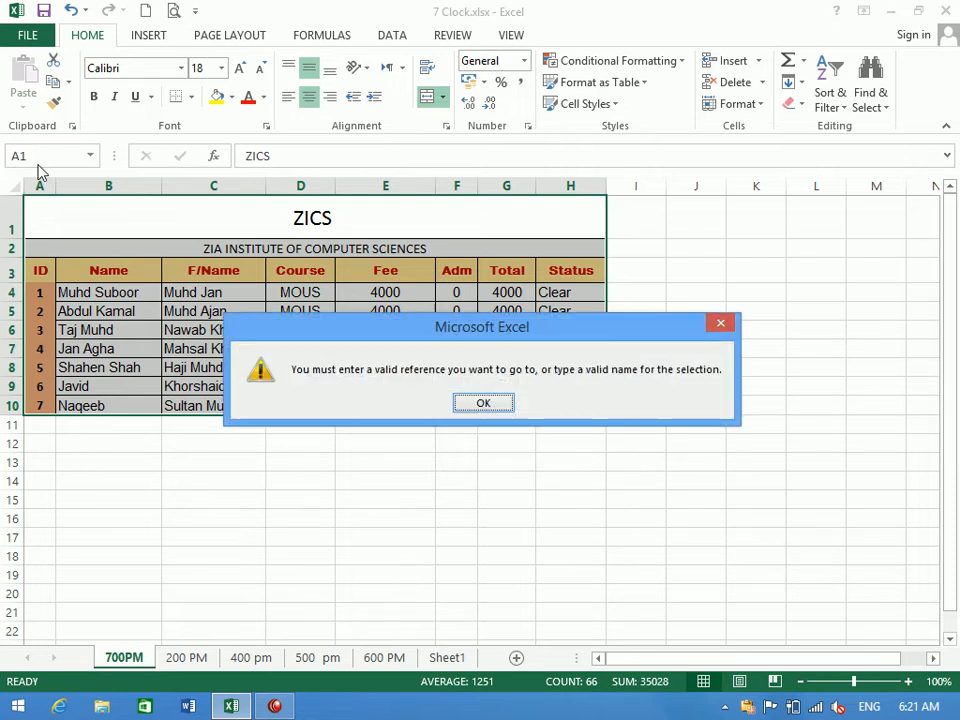
pyautogui.press('Return')
# Name the selected range A1:H10 SevenC.
pyautogui.click(39, 160)
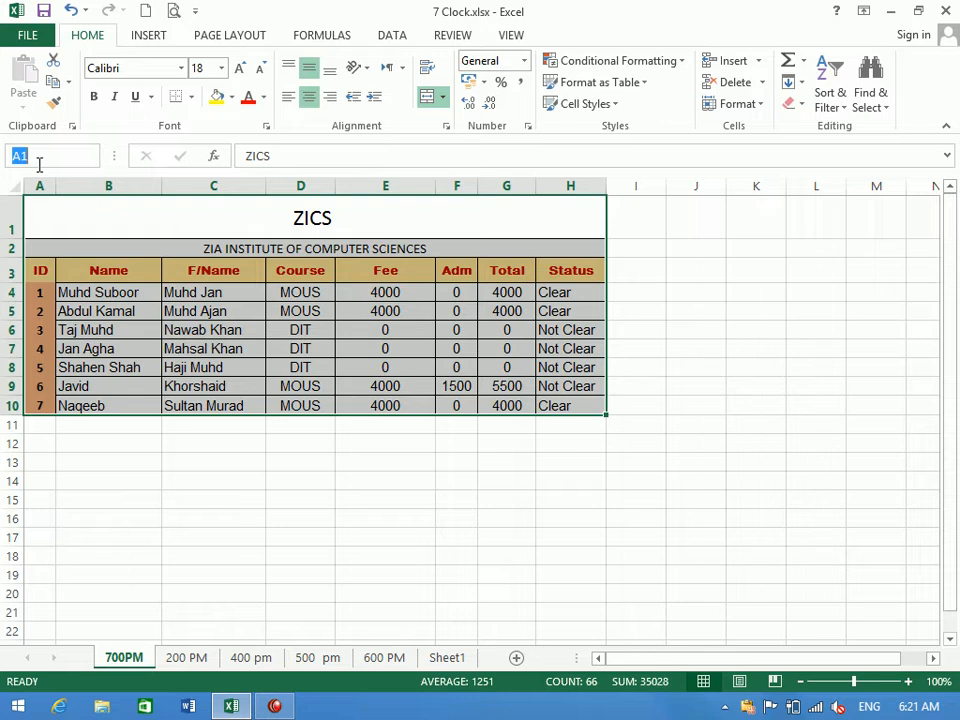
pyautogui.write('SevenC')
pyautogui.press('Return')
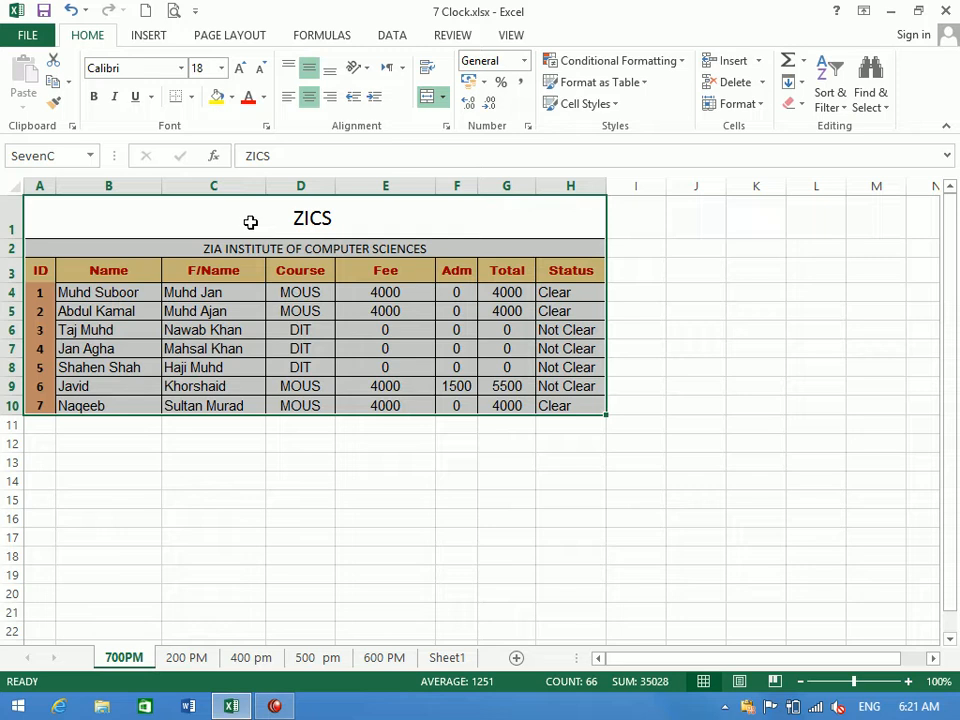
pyautogui.click(300, 311)
pyautogui.moveTo(228, 234); pyautogui.dragTo(252, 315)
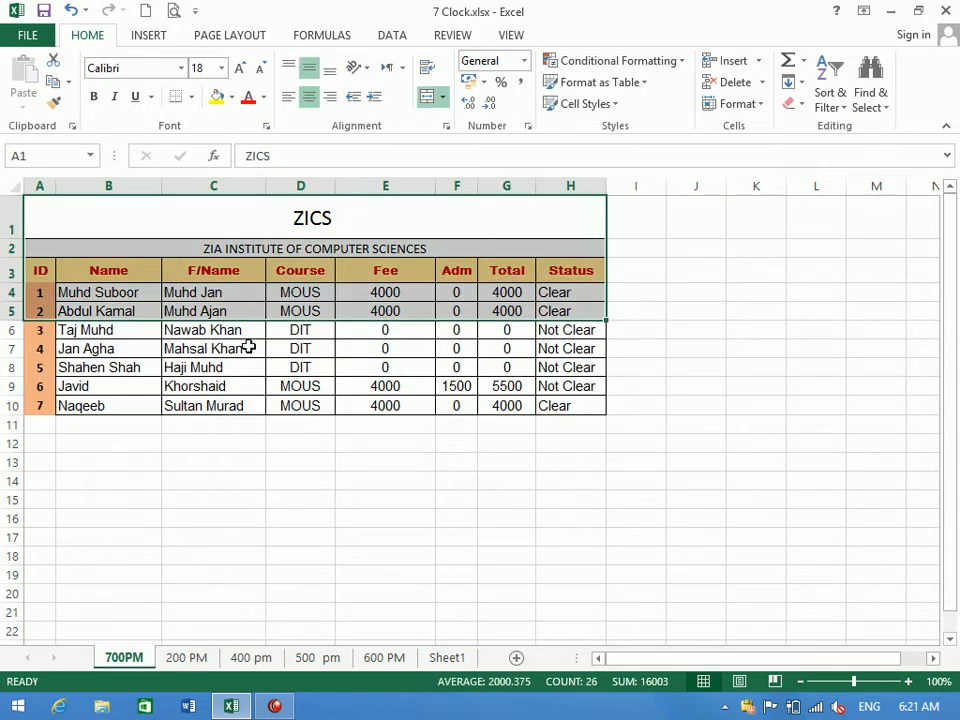
# Define the range name TwoC on the 200 PM sheet.
pyautogui.click(199, 656)
pyautogui.click(42, 157)
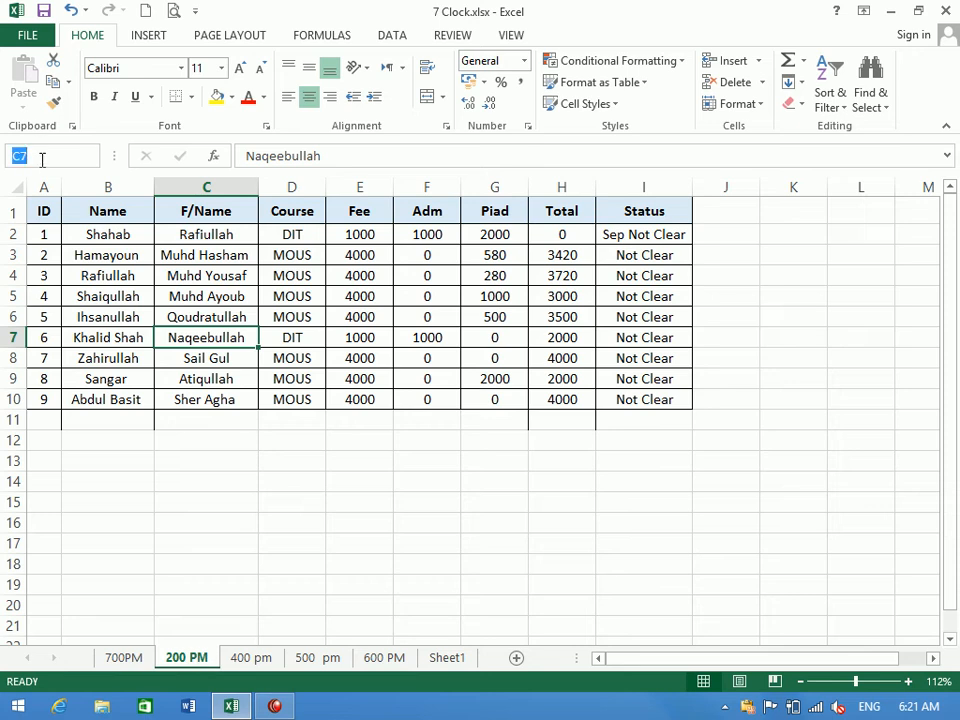
pyautogui.write('2')
# Name the table range A1:I7 on the 400 pm sheet FourC.
pyautogui.click(255, 658)
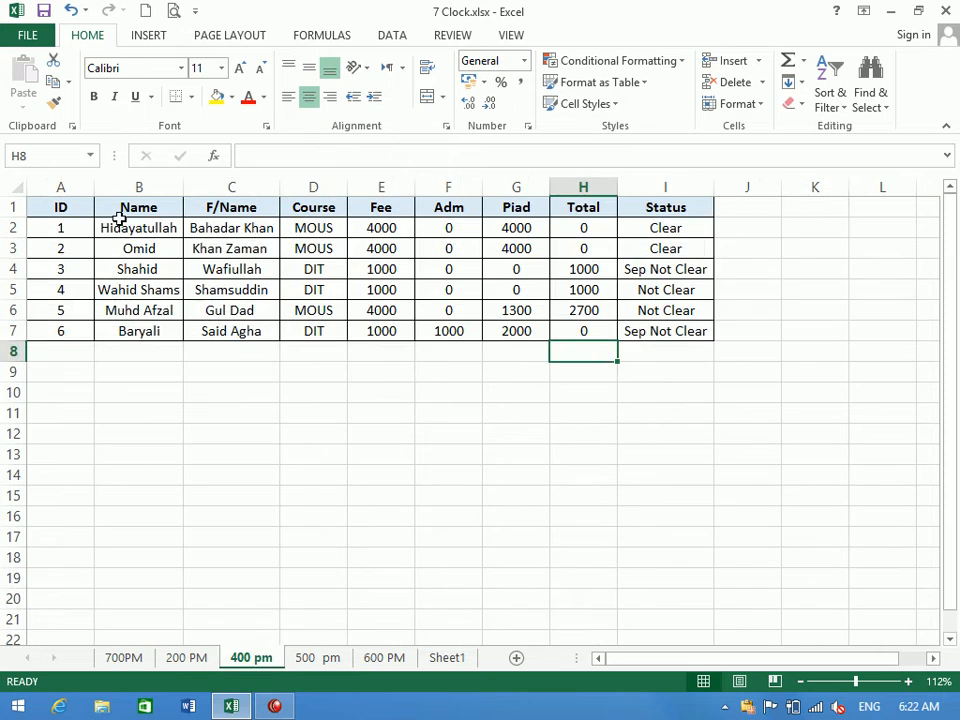
pyautogui.moveTo(49, 206); pyautogui.dragTo(660, 330)
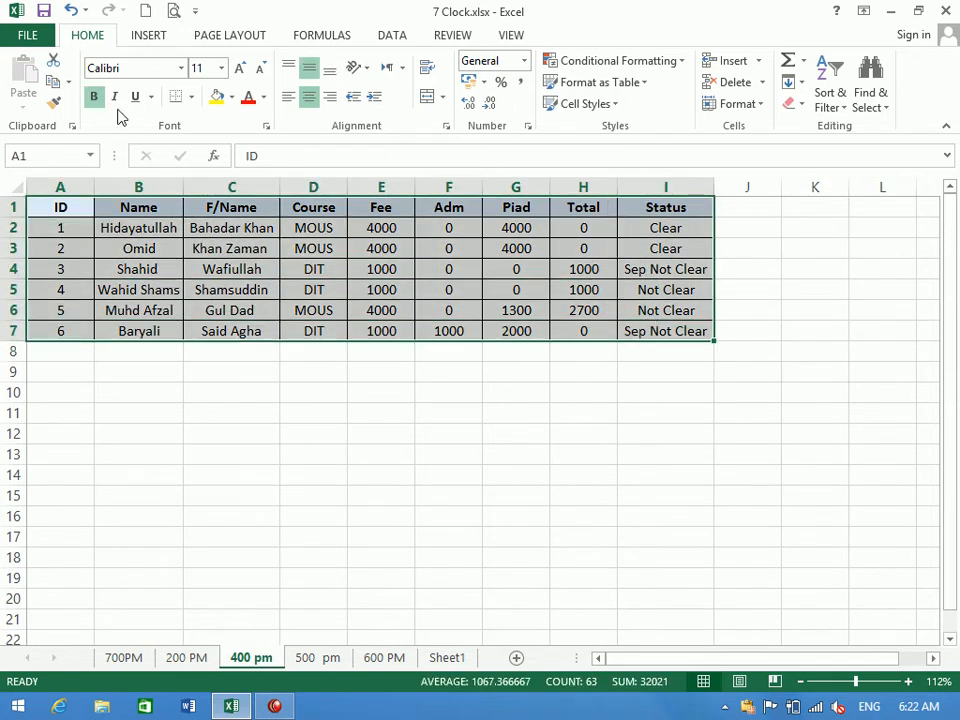
pyautogui.click(48, 155)
pyautogui.write('4')
pyautogui.press('Return')
# Starting from cell A1 of Sheet1, use Go To to jump to the named range SevenC.
pyautogui.click(458, 659)
pyautogui.click(357, 355)
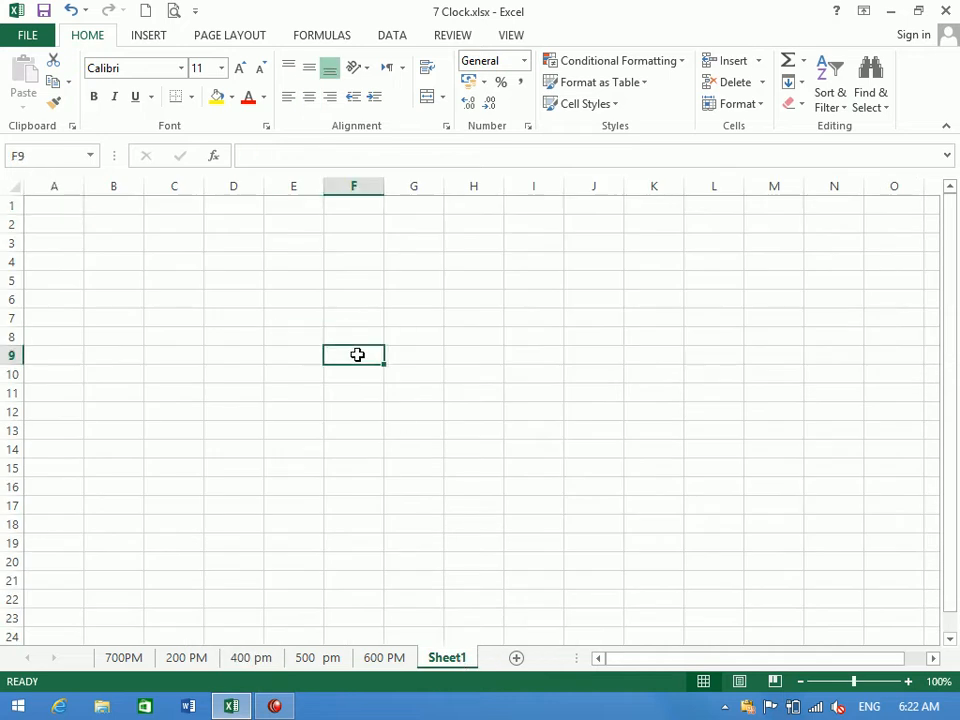
pyautogui.click(71, 206)
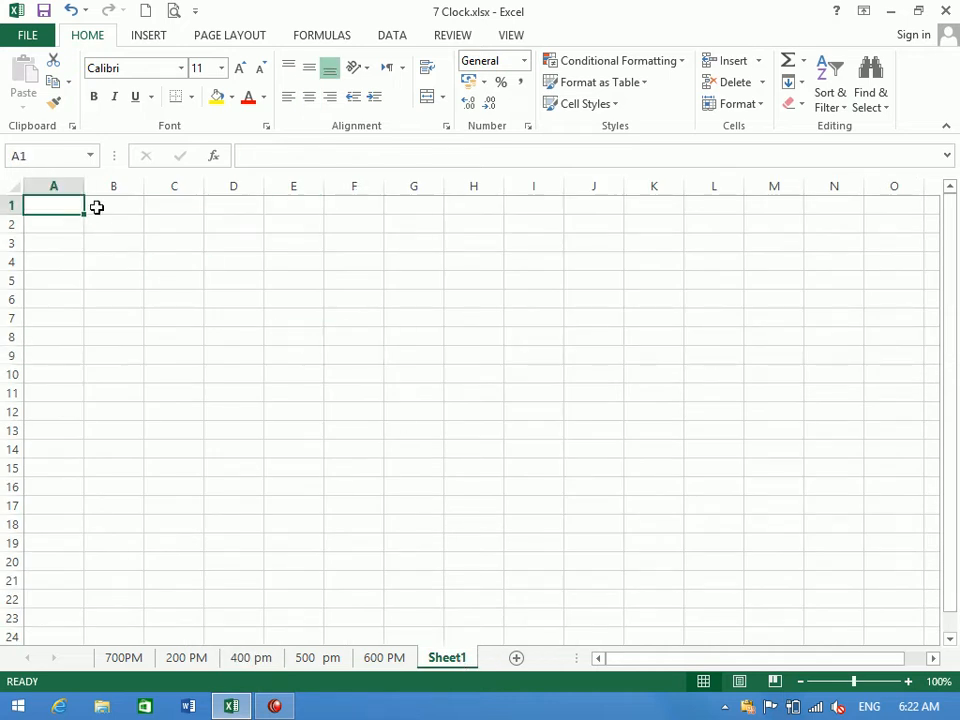
pyautogui.click(870, 92)
pyautogui.click(857, 169)
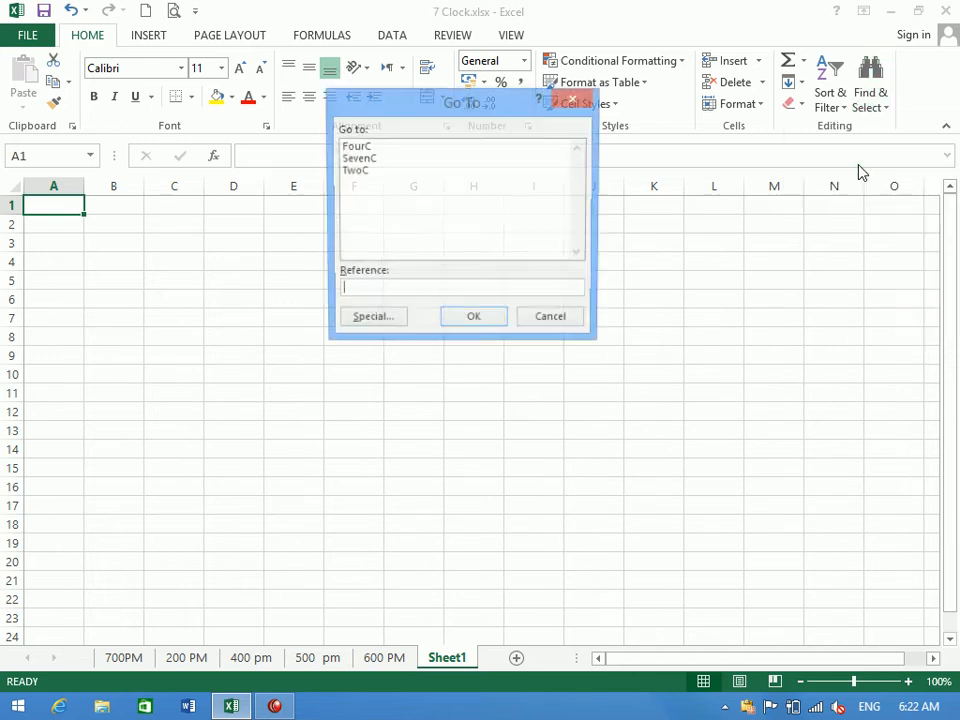
pyautogui.click(371, 149)
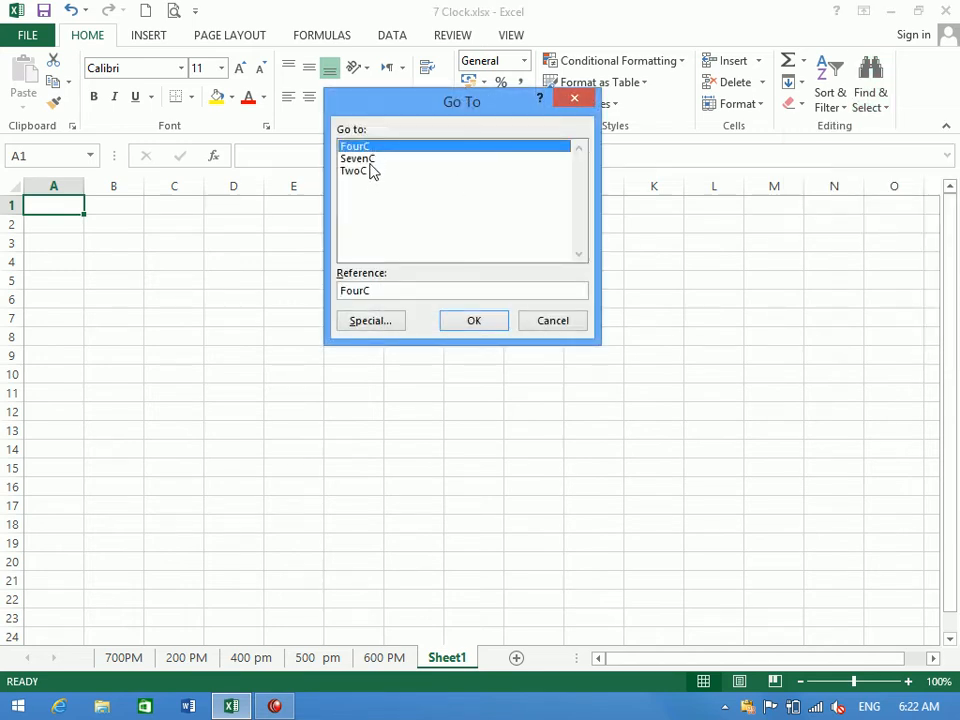
pyautogui.click(368, 159)
pyautogui.click(482, 322)
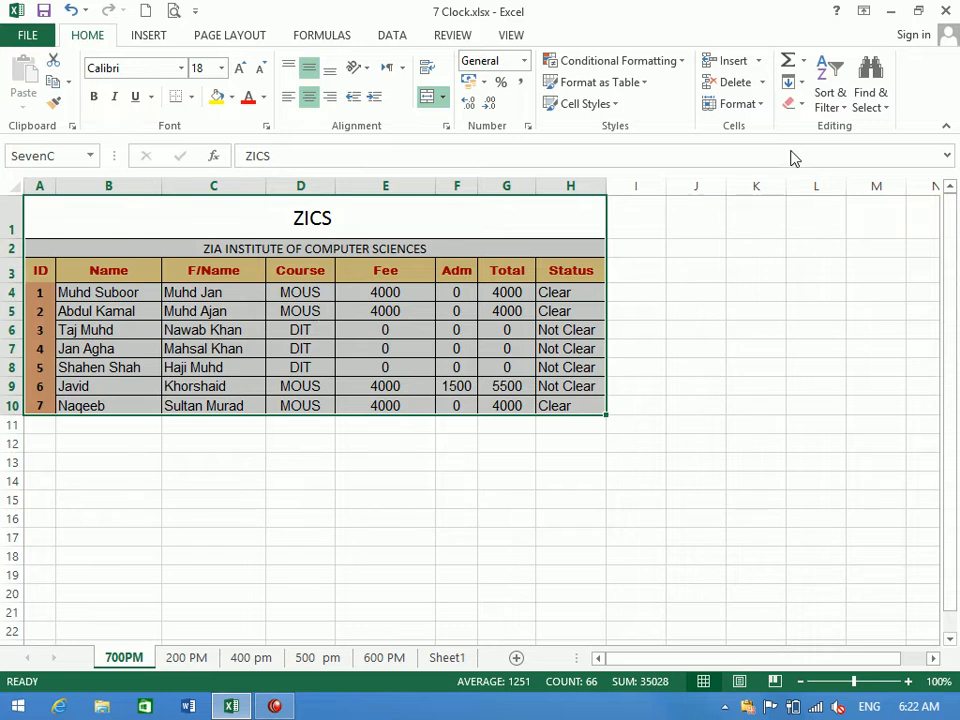
# Examine the Go To Special options, both from within Go To and directly, and cancel each time.
pyautogui.click(887, 113)
pyautogui.click(864, 176)
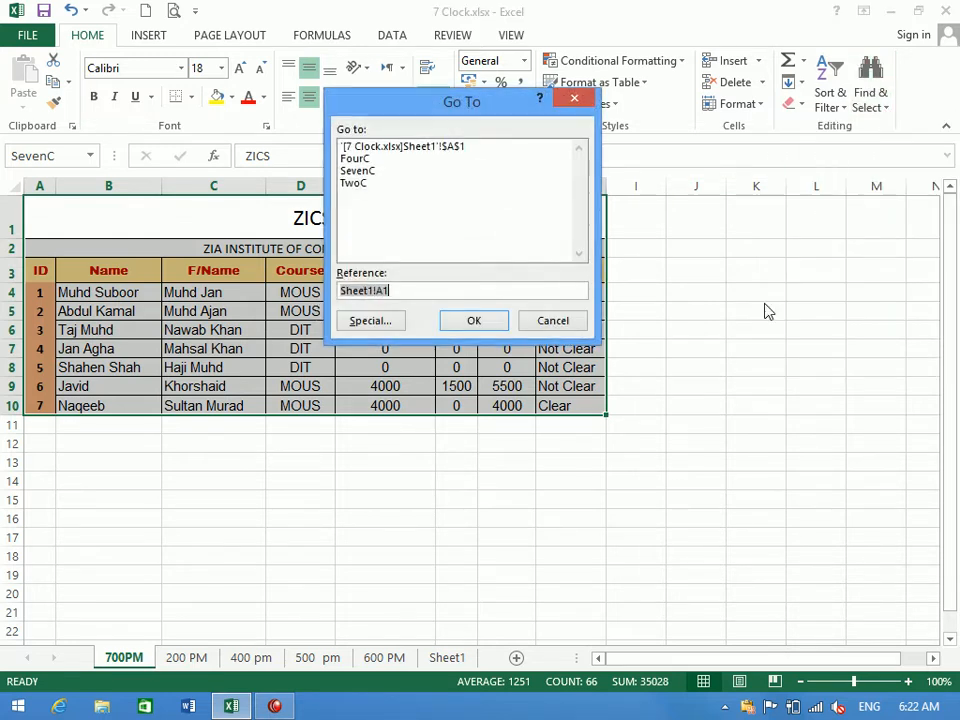
pyautogui.click(368, 322)
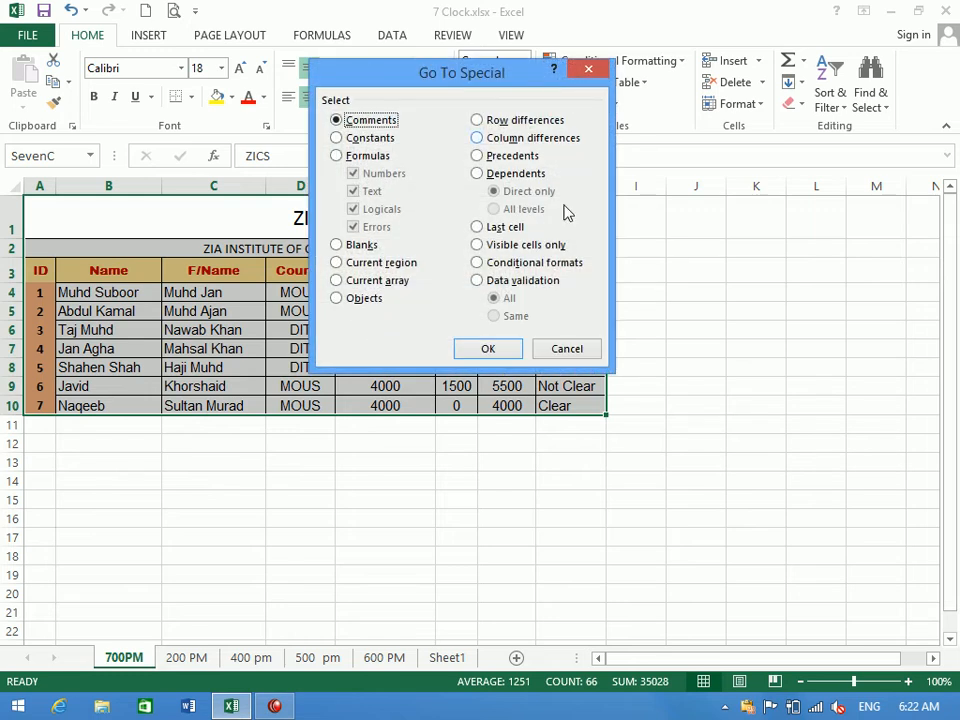
pyautogui.click(566, 349)
pyautogui.click(868, 100)
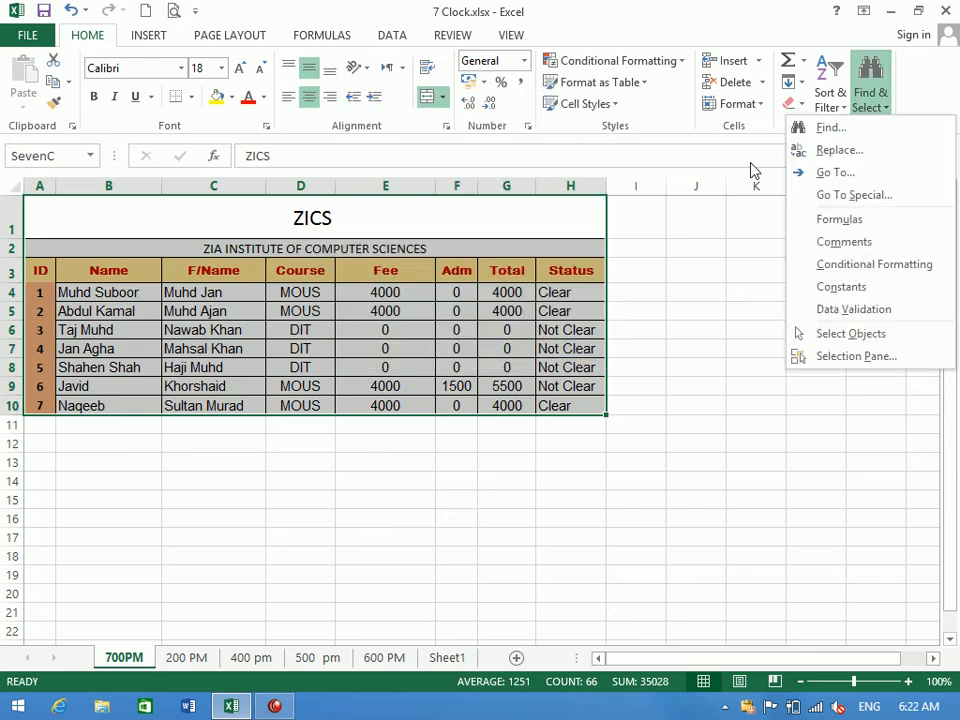
pyautogui.click(829, 202)
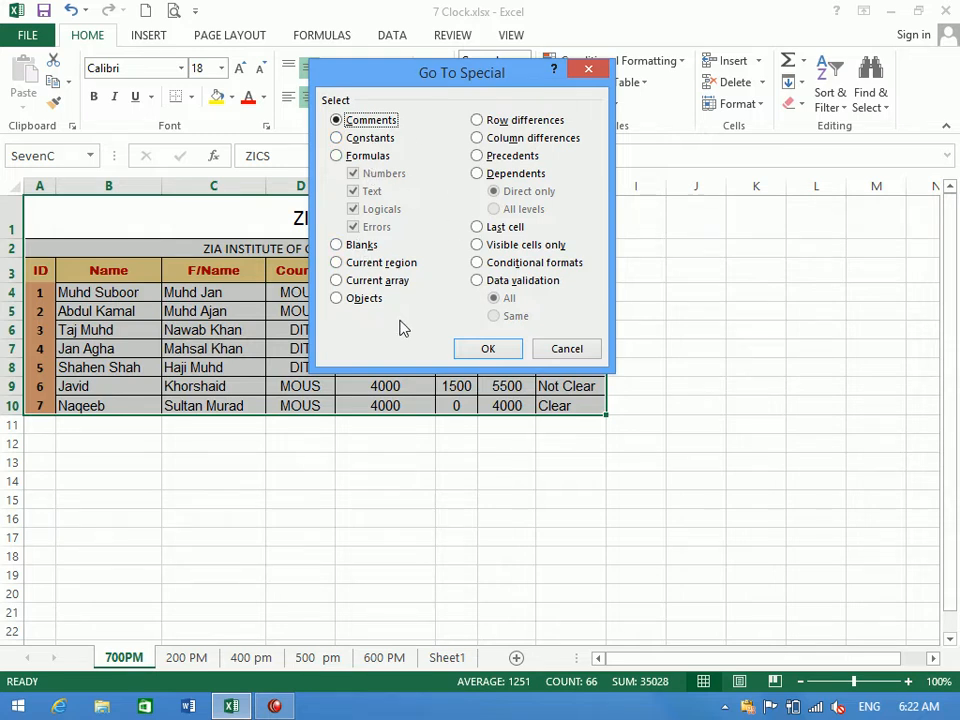
pyautogui.click(567, 358)
# Add a comment reading "1000 Discount" to the fee cell E4, without the author name.
pyautogui.click(325, 499)
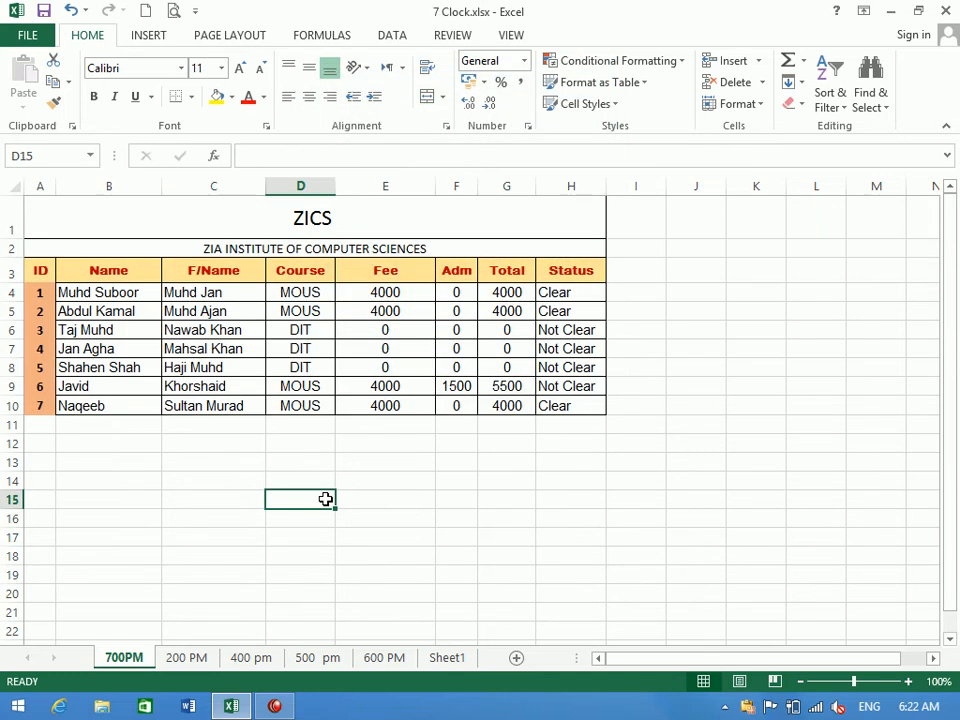
pyautogui.click(325, 346)
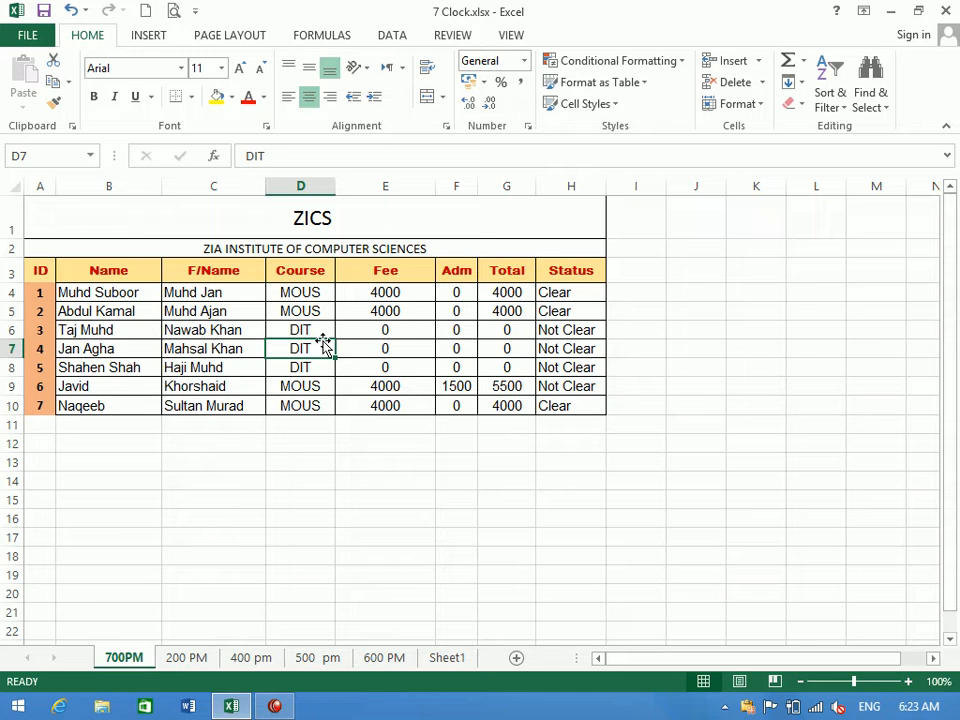
pyautogui.click(409, 292)
pyautogui.click(458, 38)
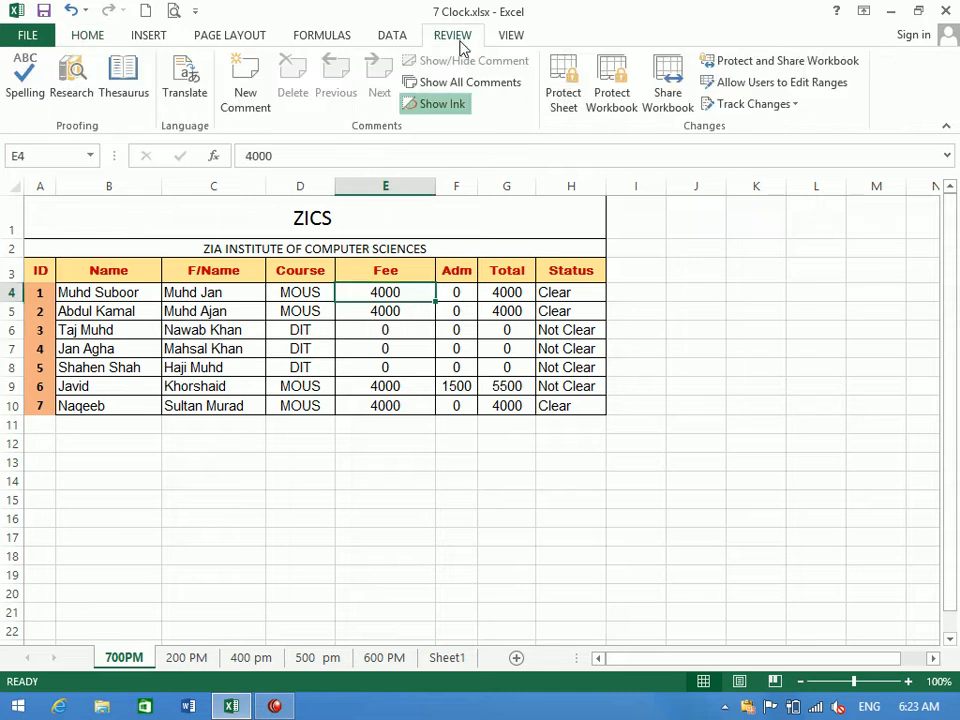
pyautogui.click(229, 103)
pyautogui.press('BackSpace')
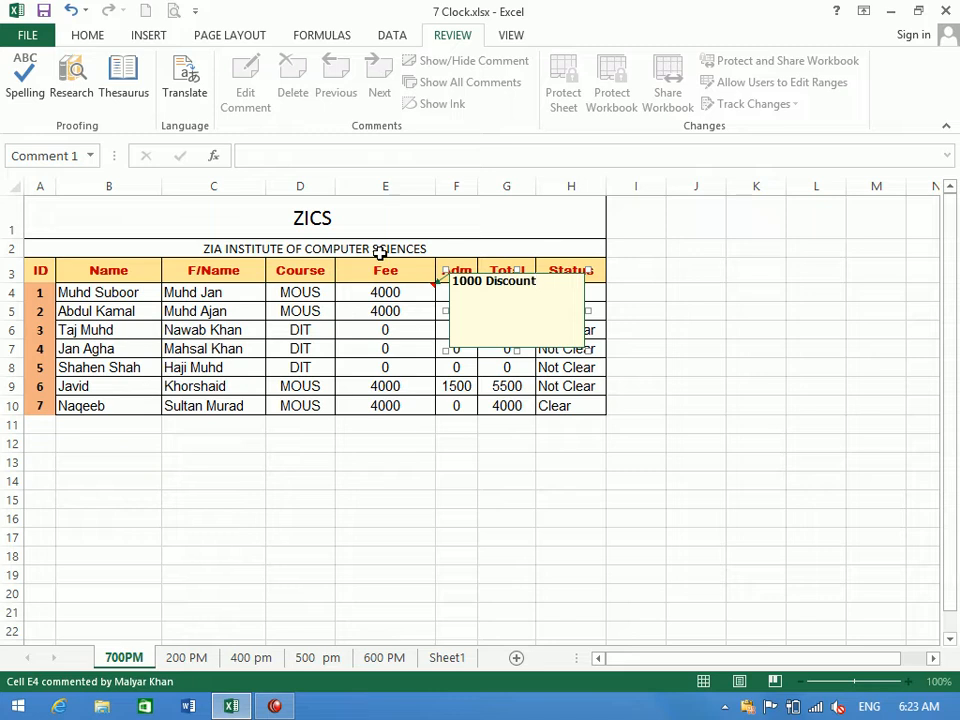
# Add a comment reading "400 Discount" to the fee cell E10, without the author name.
pyautogui.click(388, 405)
pyautogui.click(252, 108)
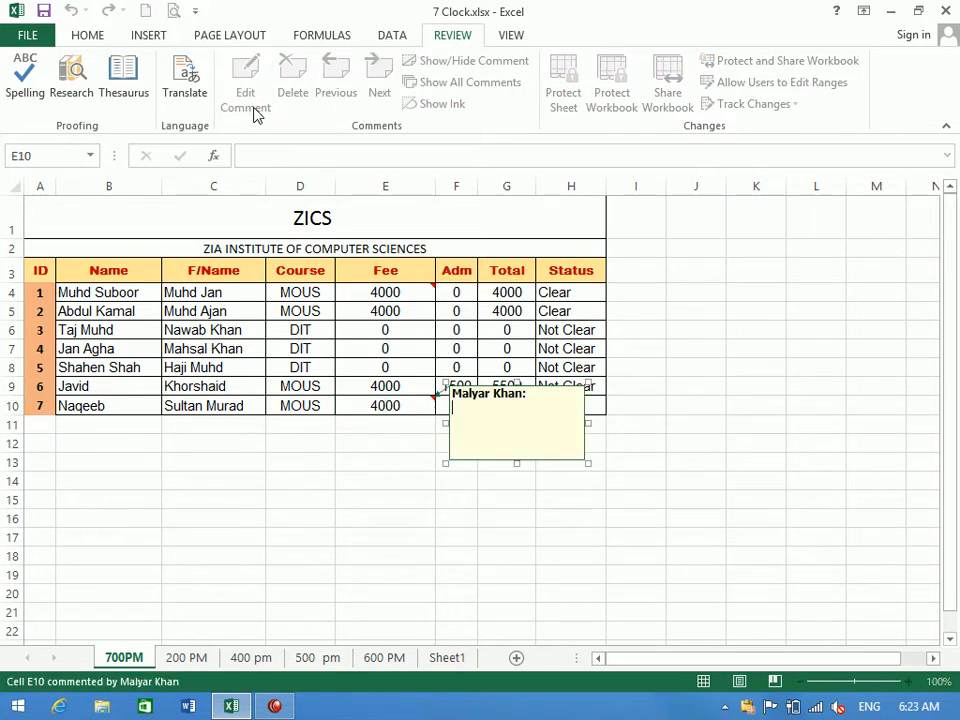
pyautogui.hotkey('ctrl', 'shift', 'Home')
pyautogui.press('BackSpace')
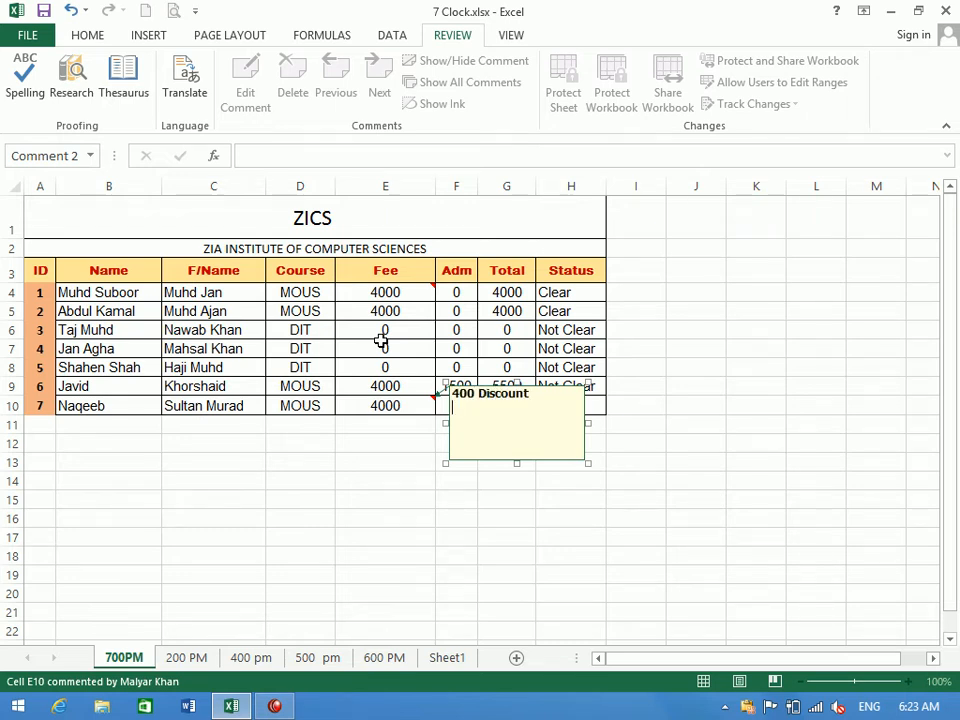
pyautogui.click(383, 496)
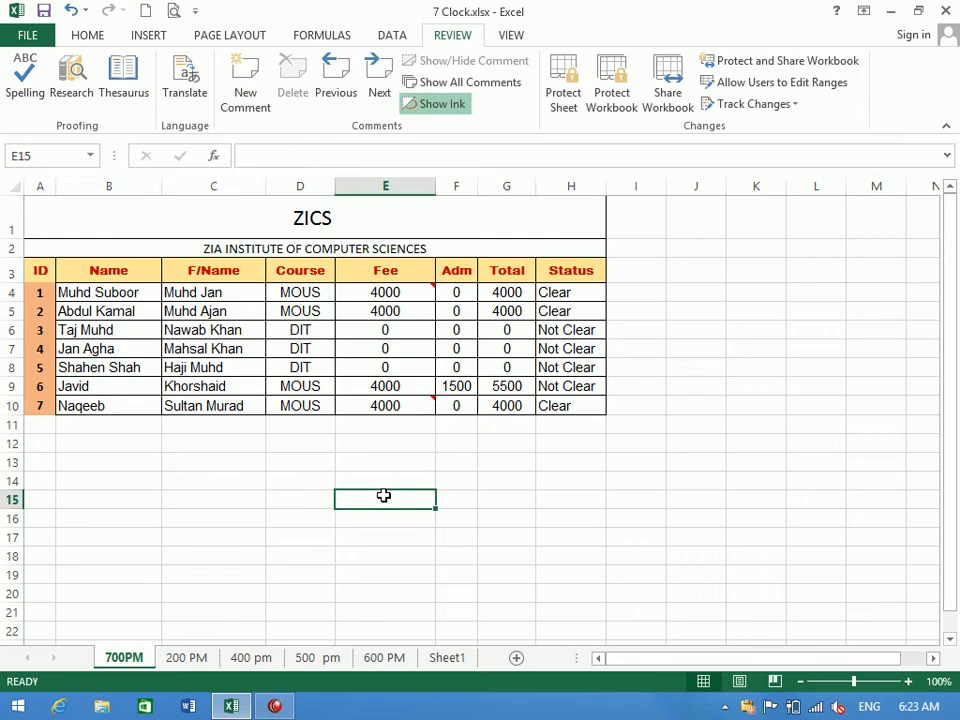
pyautogui.click(661, 556)
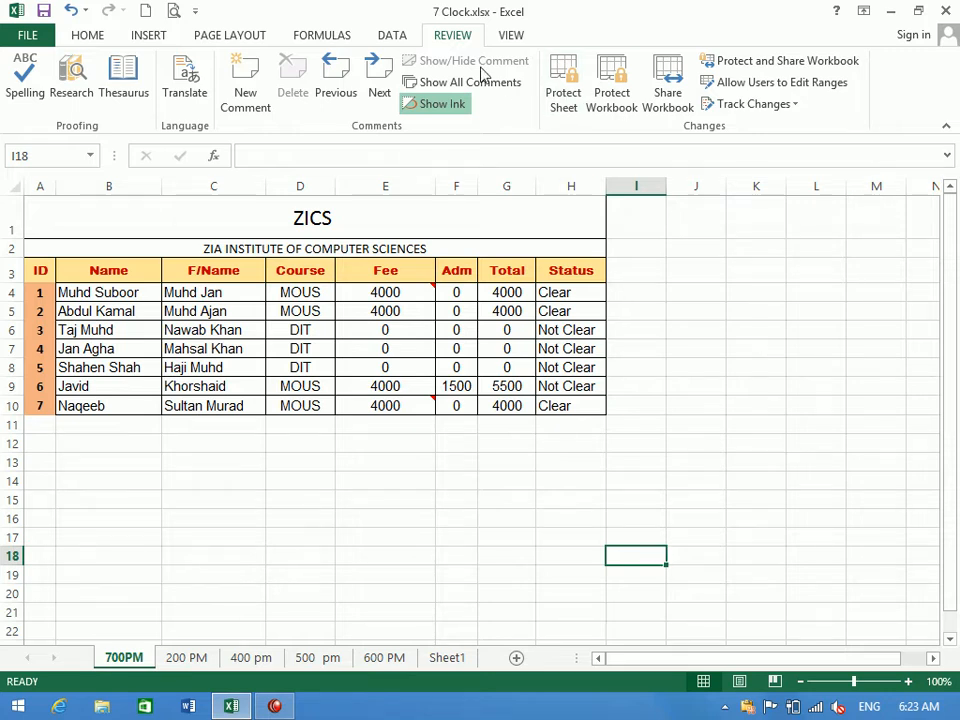
# Select all cells containing comments on the 700PM sheet using Go To Special.
pyautogui.click(87, 36)
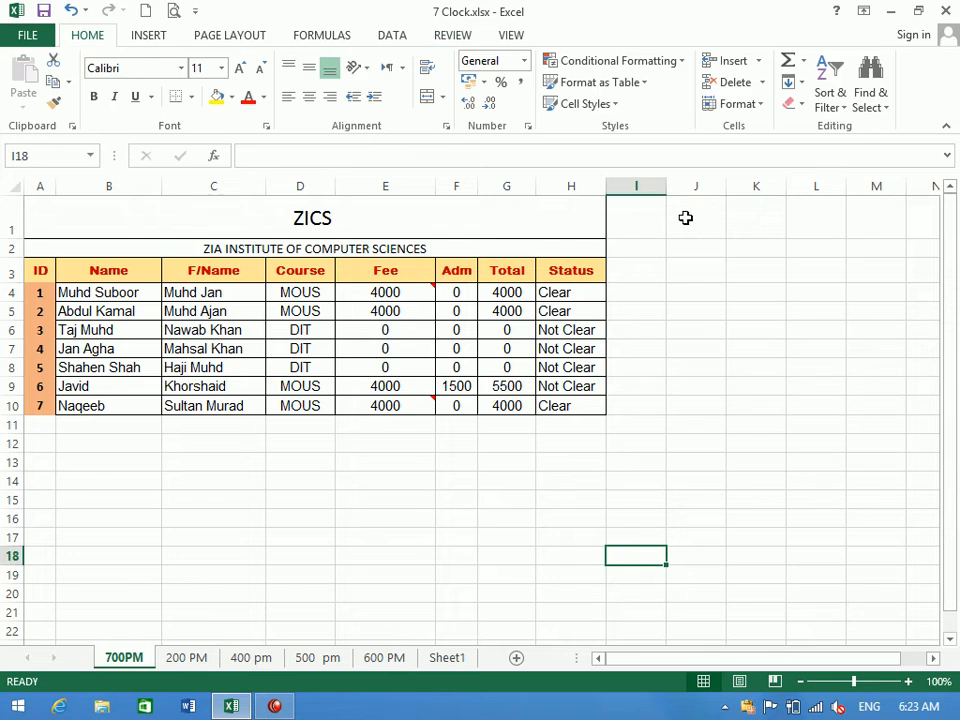
pyautogui.click(870, 100)
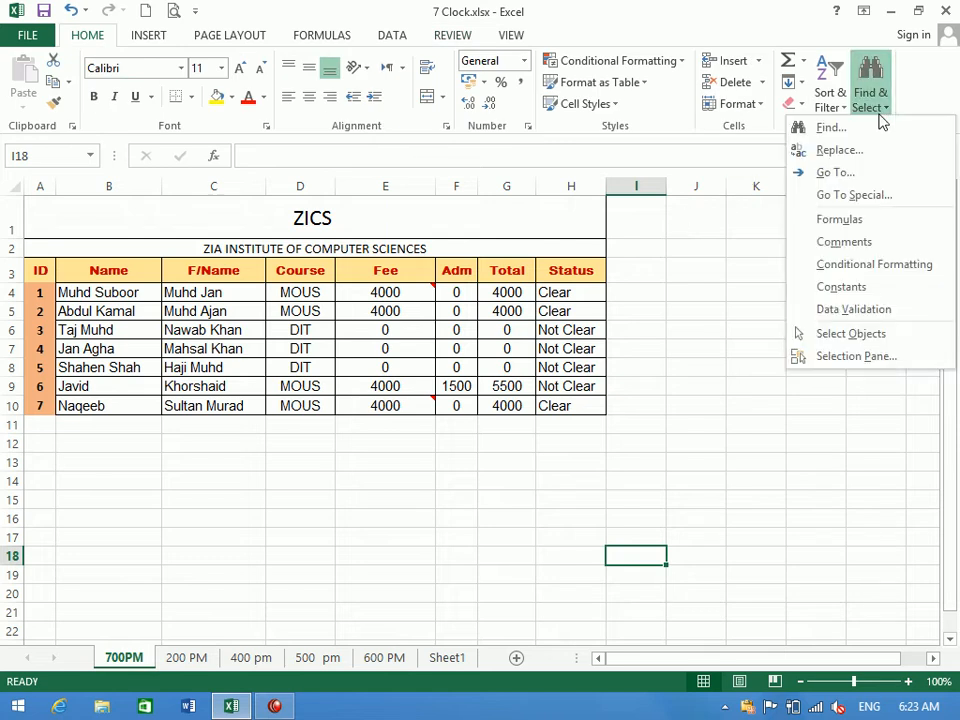
pyautogui.click(872, 208)
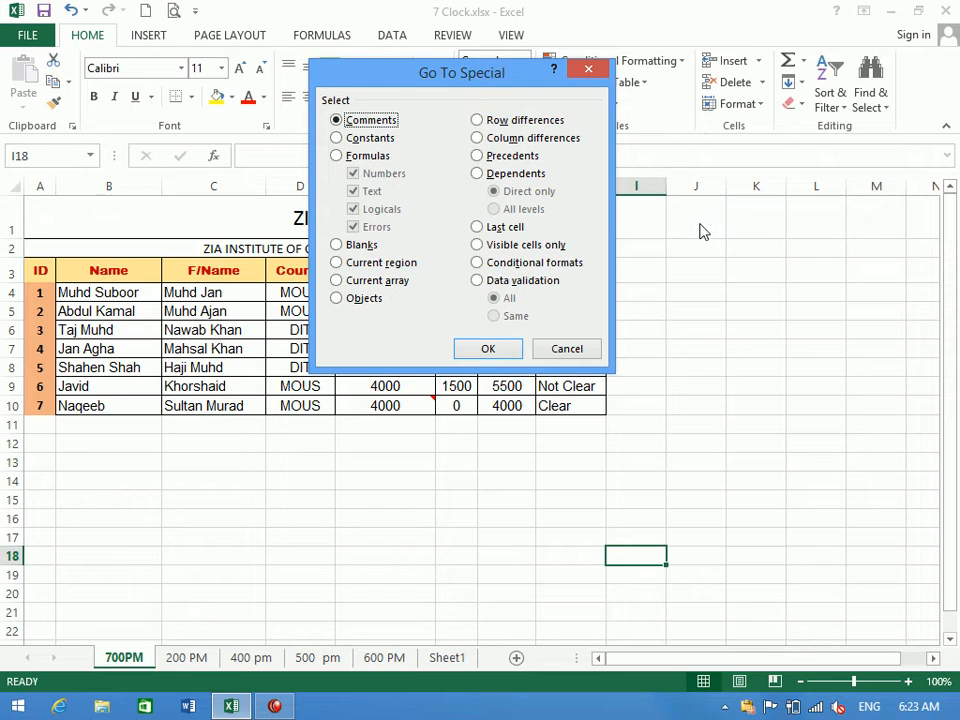
pyautogui.click(497, 352)
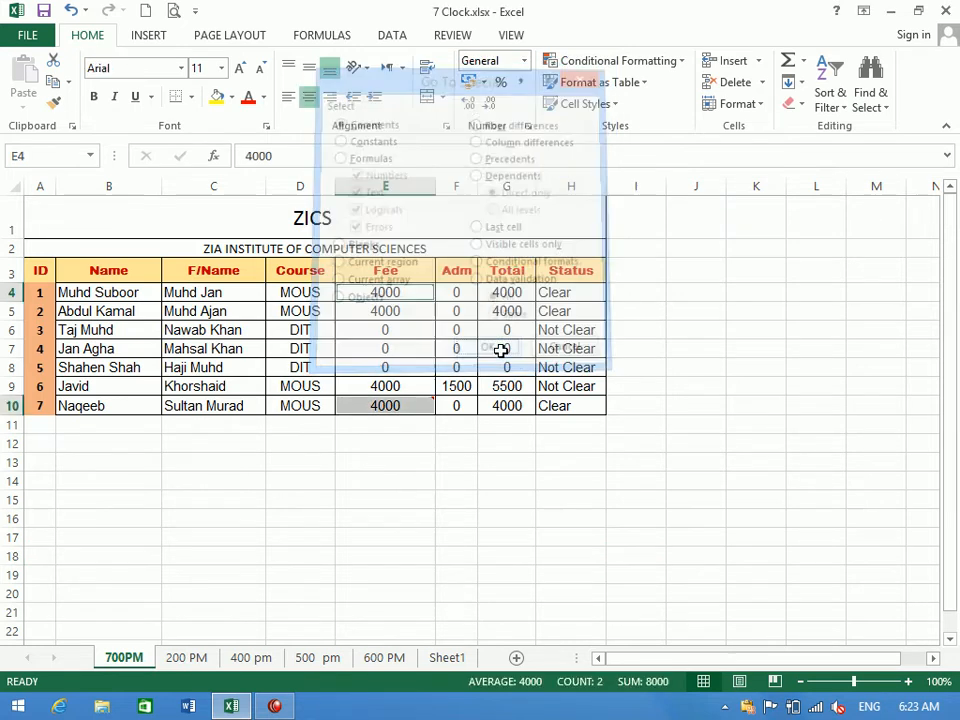
# Fill the selected commented fee cells with yellow, make them bold, and check the comments on E10 and E4.
pyautogui.click(216, 98)
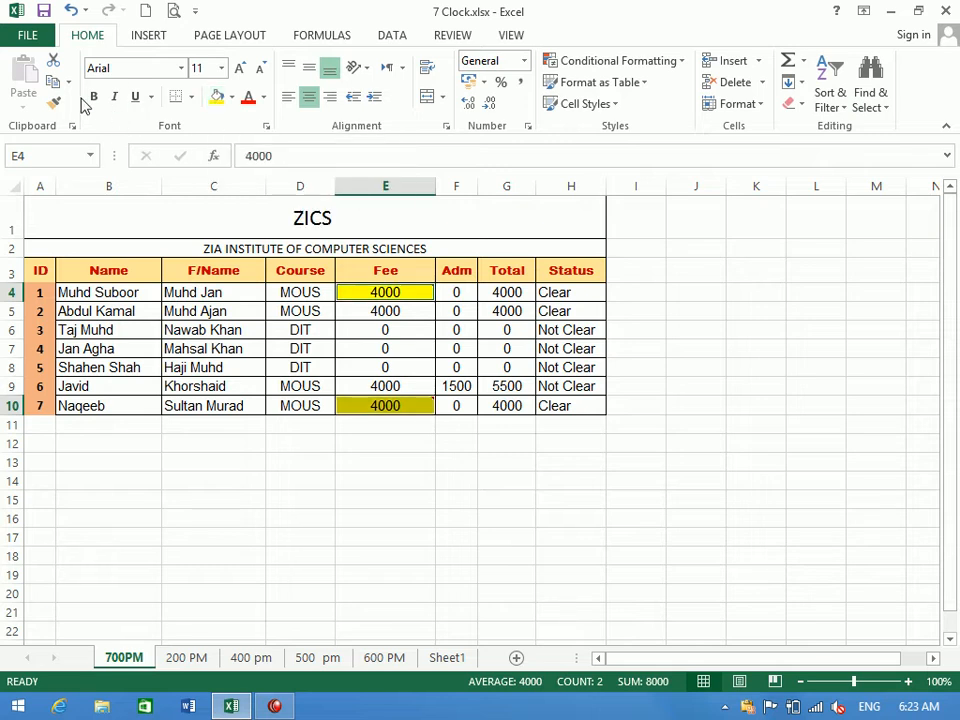
pyautogui.click(91, 95)
pyautogui.click(500, 488)
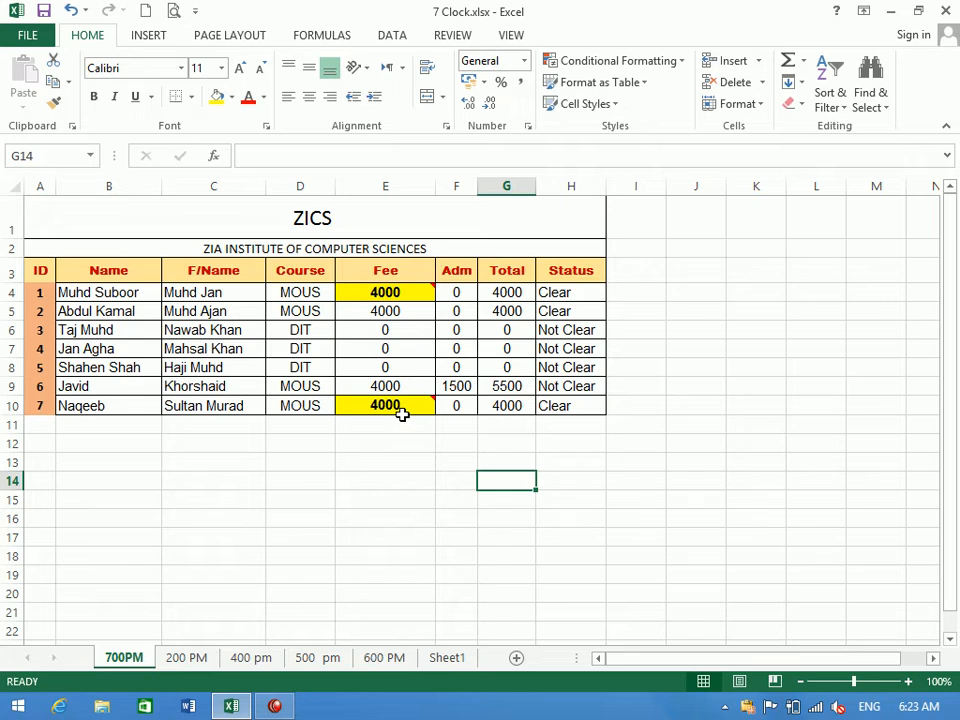
pyautogui.moveTo(401, 411)
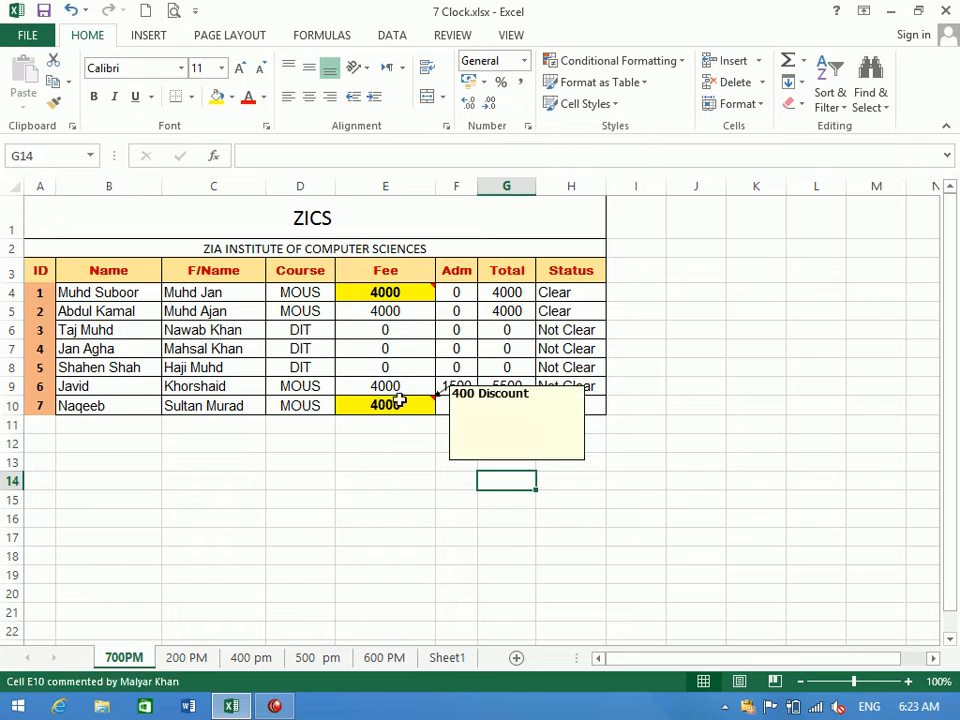
pyautogui.click(399, 400)
pyautogui.click(430, 292)
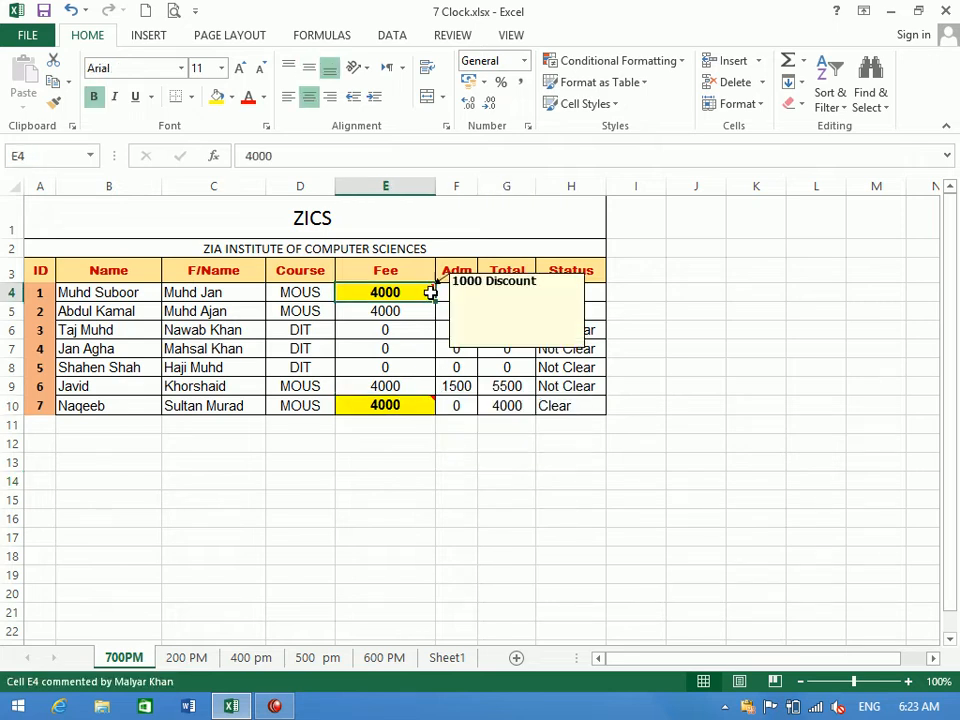
# Examine the Constants and Formulas options of Go To Special, with Logicals and Errors turned off, and cancel.
pyautogui.click(780, 255)
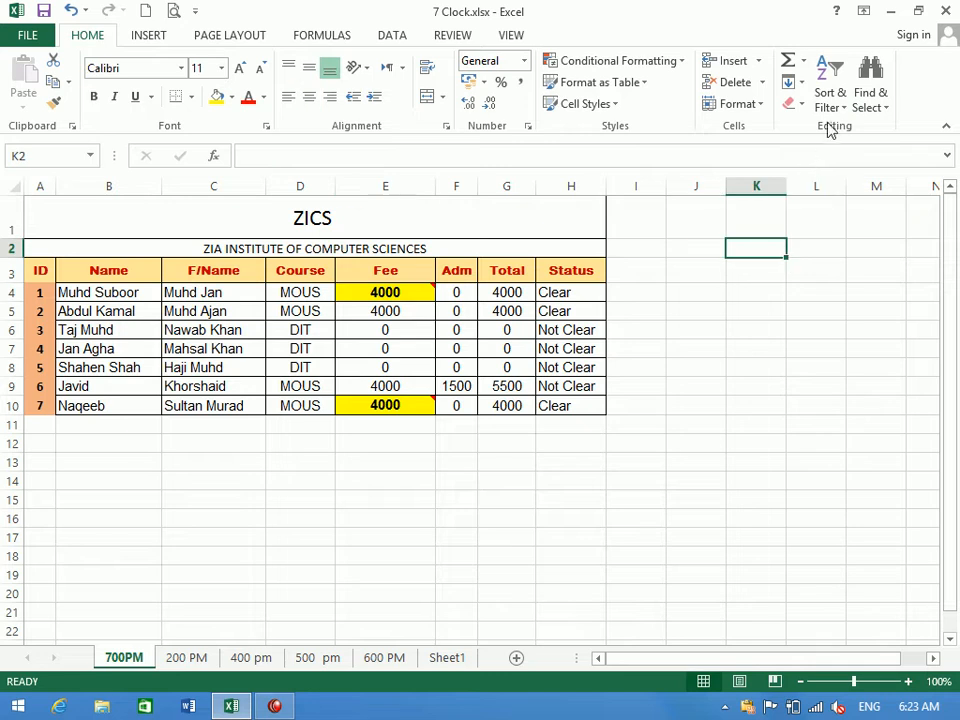
pyautogui.click(872, 105)
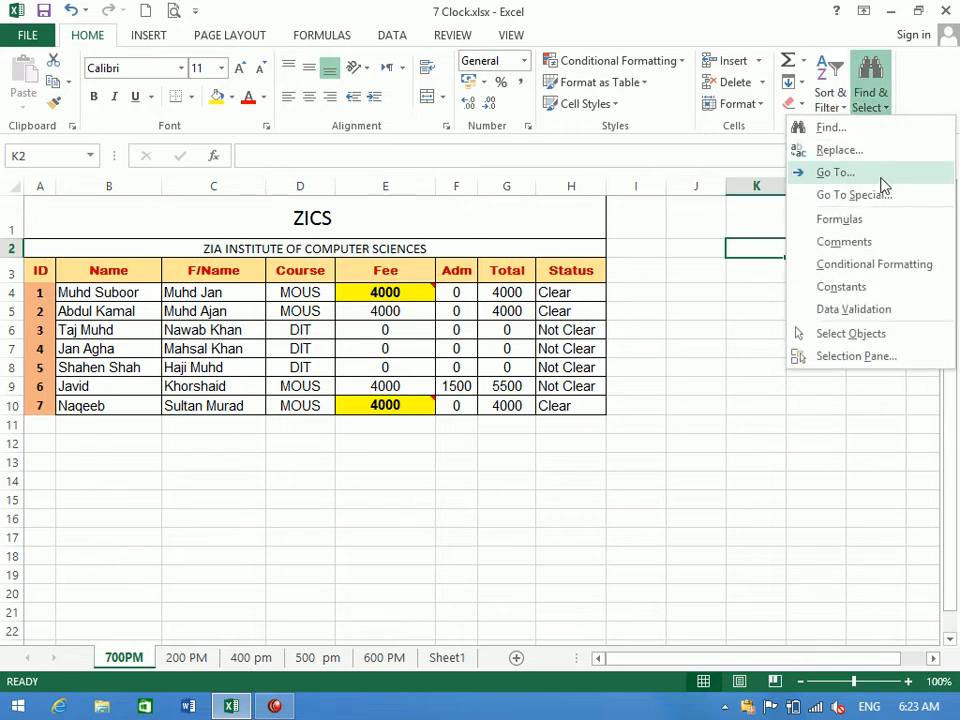
pyautogui.click(880, 195)
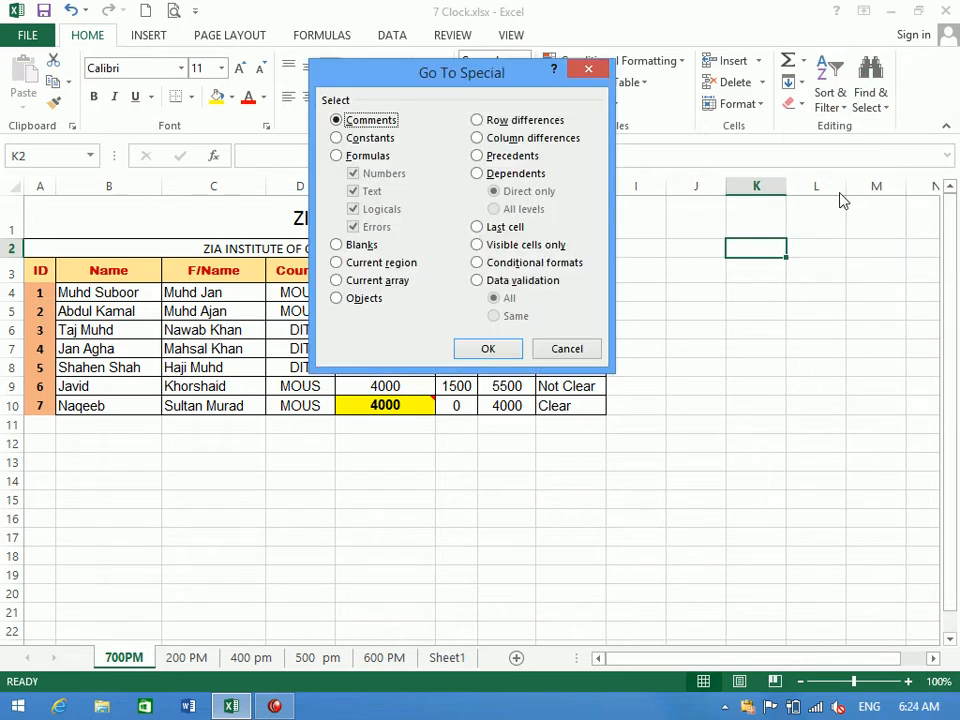
pyautogui.click(381, 143)
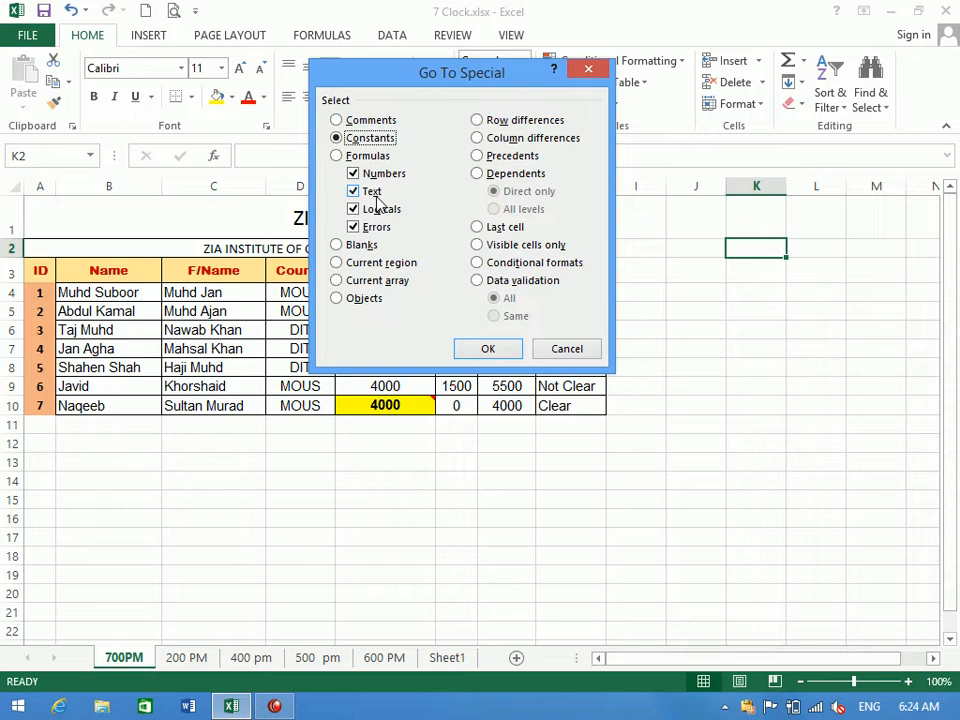
pyautogui.click(366, 157)
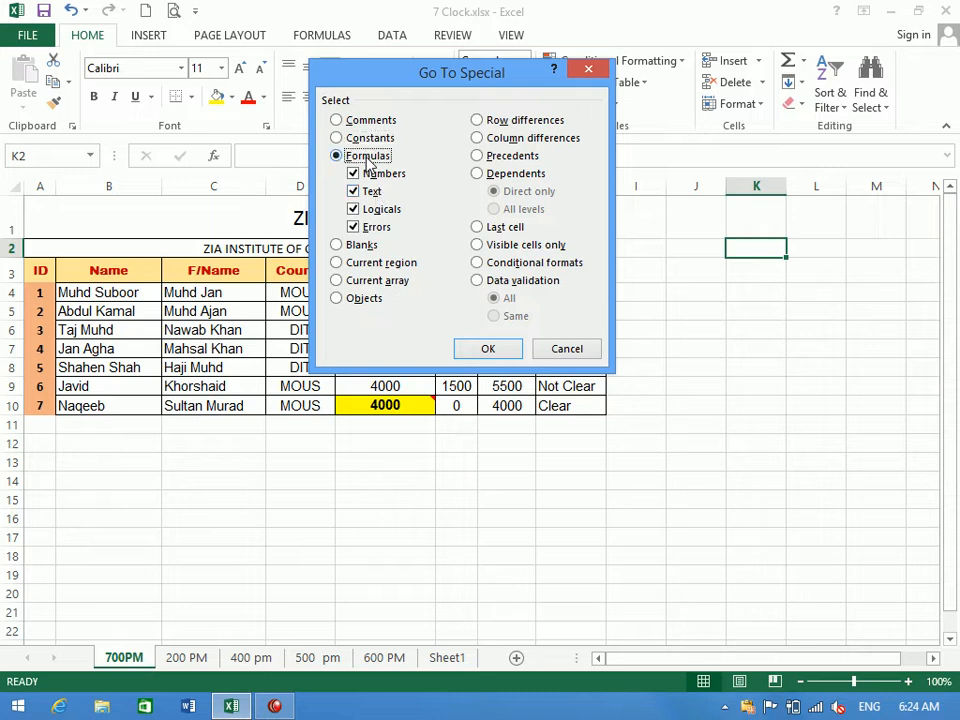
pyautogui.click(380, 210)
pyautogui.click(377, 228)
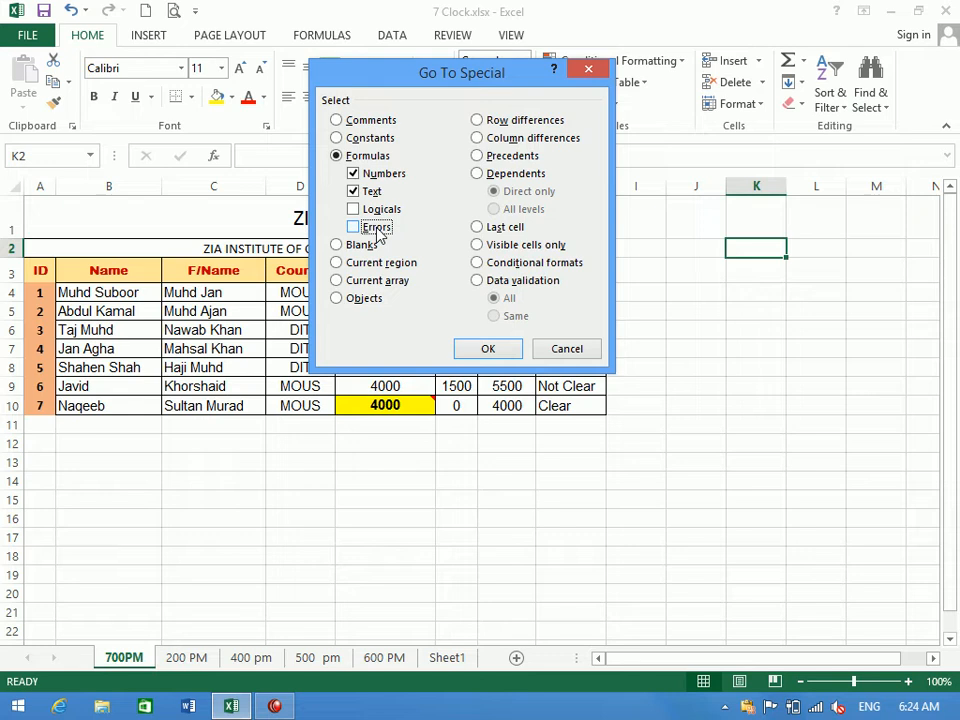
pyautogui.click(370, 138)
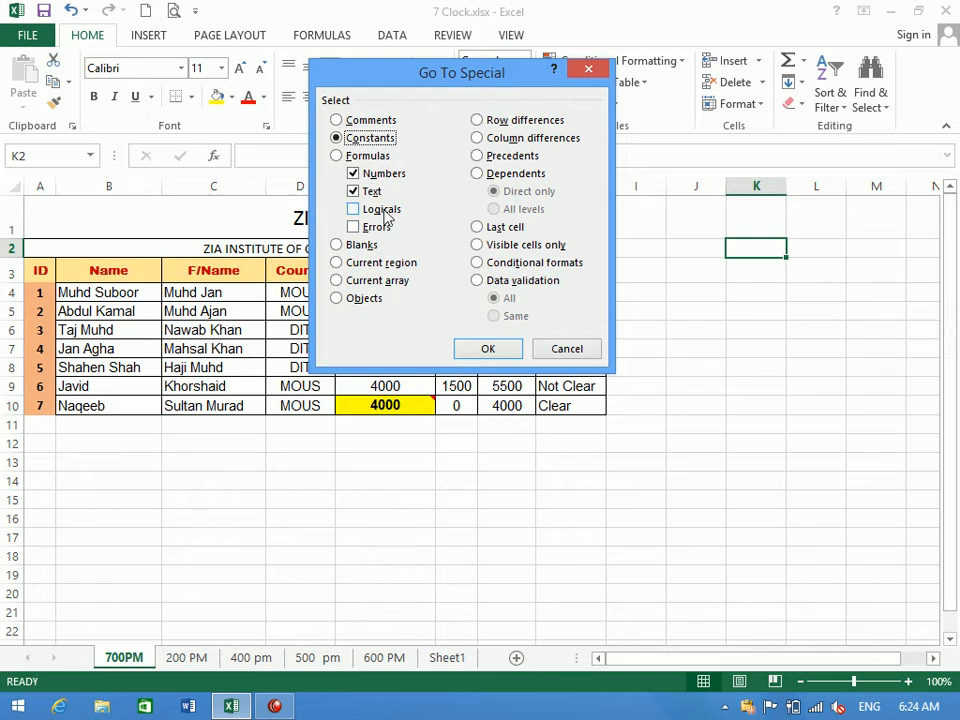
pyautogui.click(556, 354)
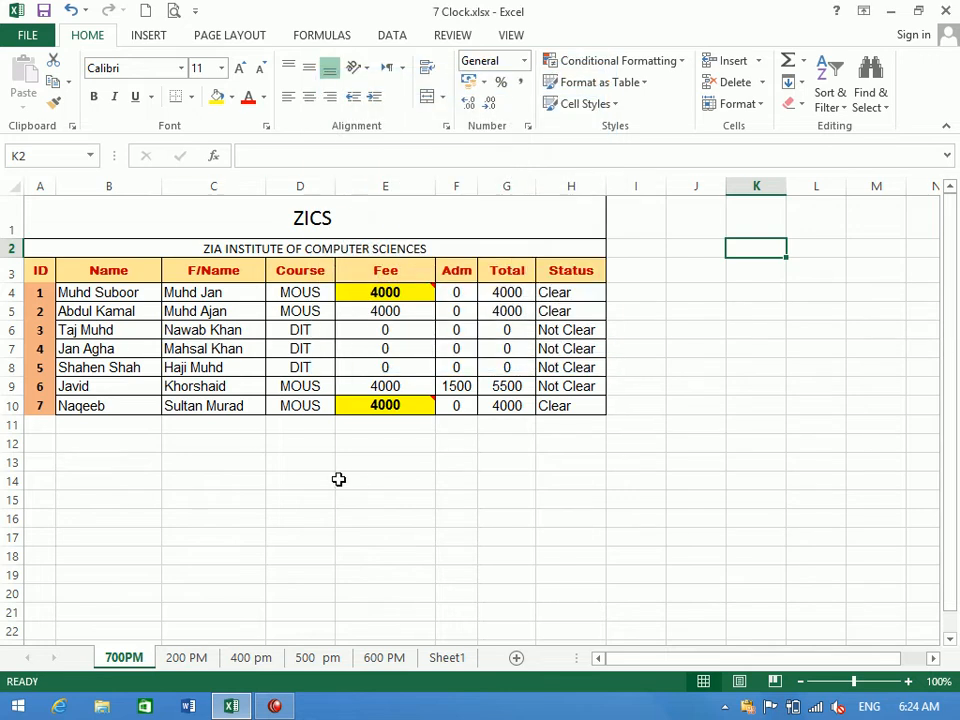
# Use Go To Special to select only the numeric constants, excluding Text, Logicals and Errors.
pyautogui.click(341, 478)
pyautogui.click(870, 98)
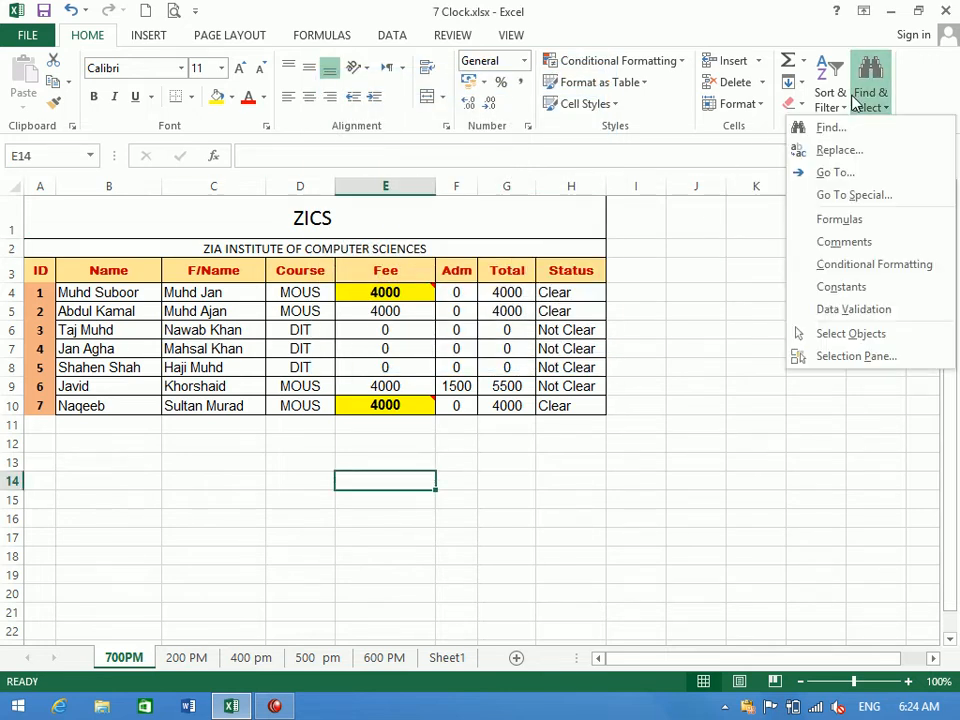
pyautogui.click(855, 196)
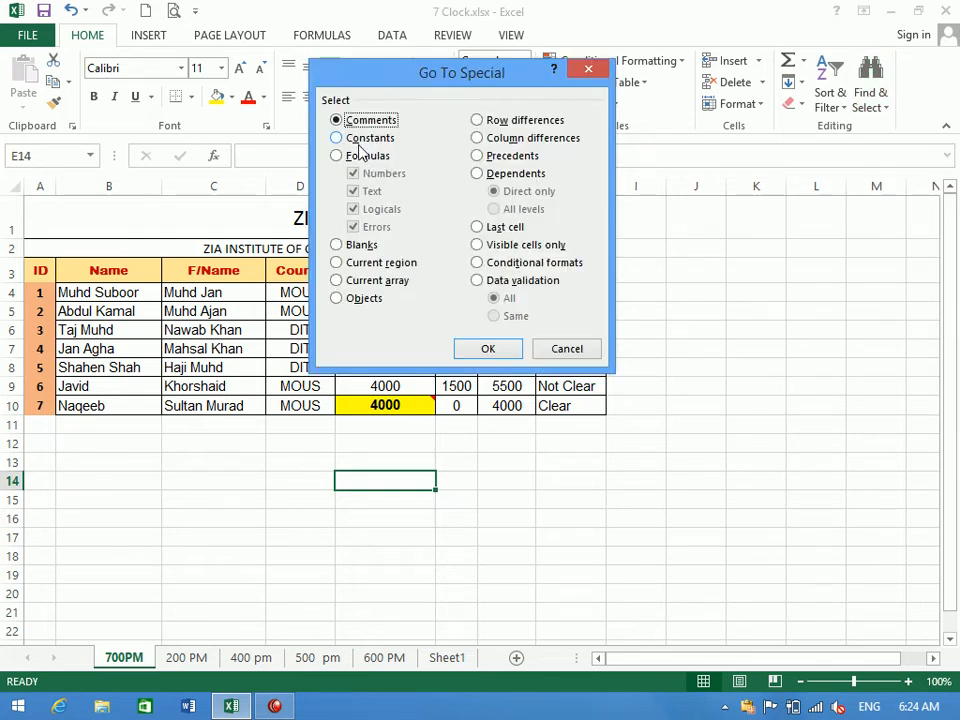
pyautogui.click(358, 138)
pyautogui.click(368, 191)
pyautogui.click(372, 209)
pyautogui.click(370, 226)
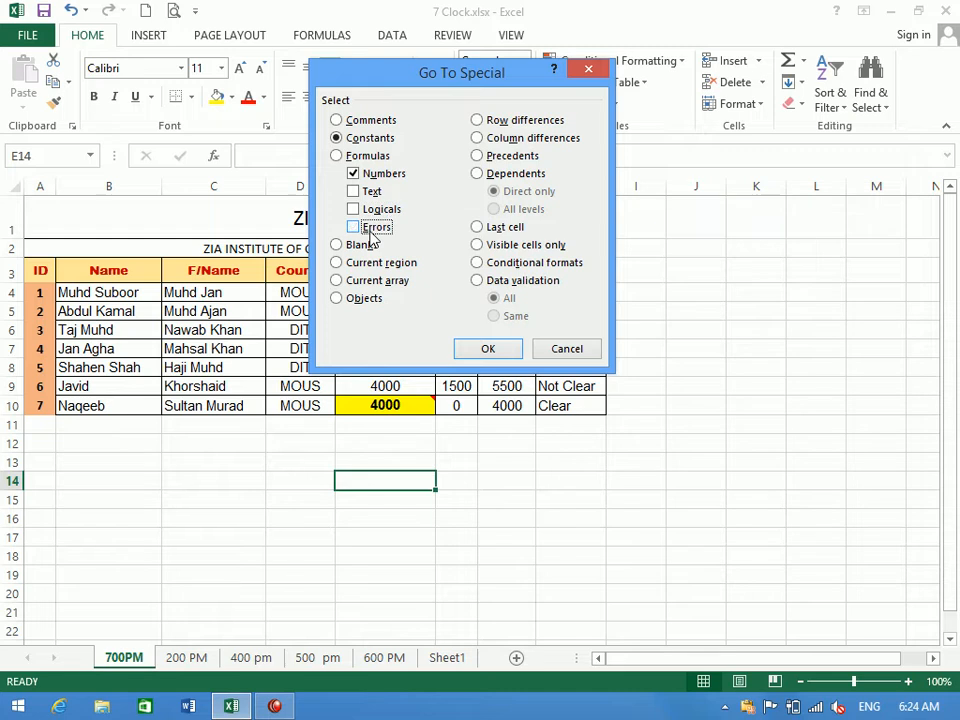
pyautogui.click(467, 349)
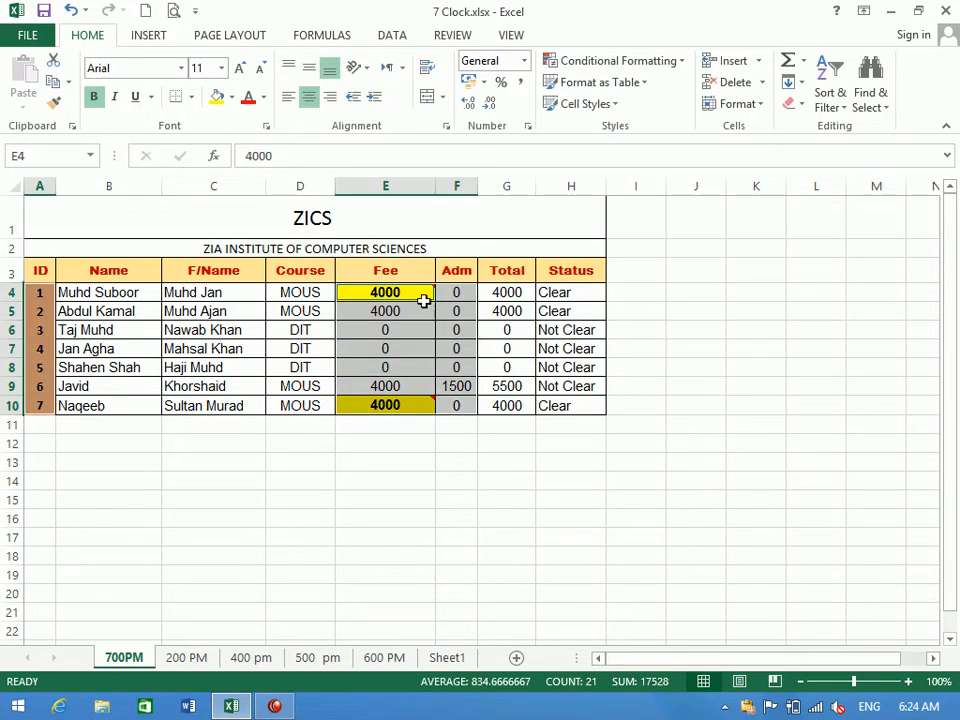
# Remove the fill colour from the selected number cells in the ID, Fee and Adm columns.
pyautogui.click(215, 96)
pyautogui.click(231, 97)
pyautogui.click(245, 303)
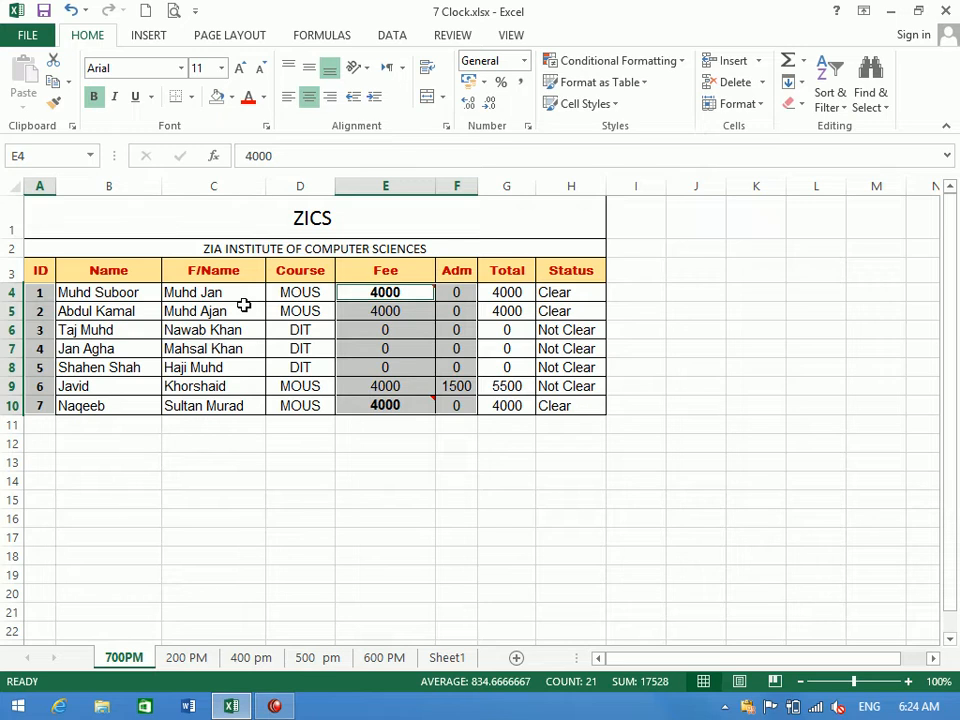
pyautogui.click(337, 484)
# Use Go To Special to select only the text constants, excluding Numbers, Logicals and Errors.
pyautogui.click(876, 100)
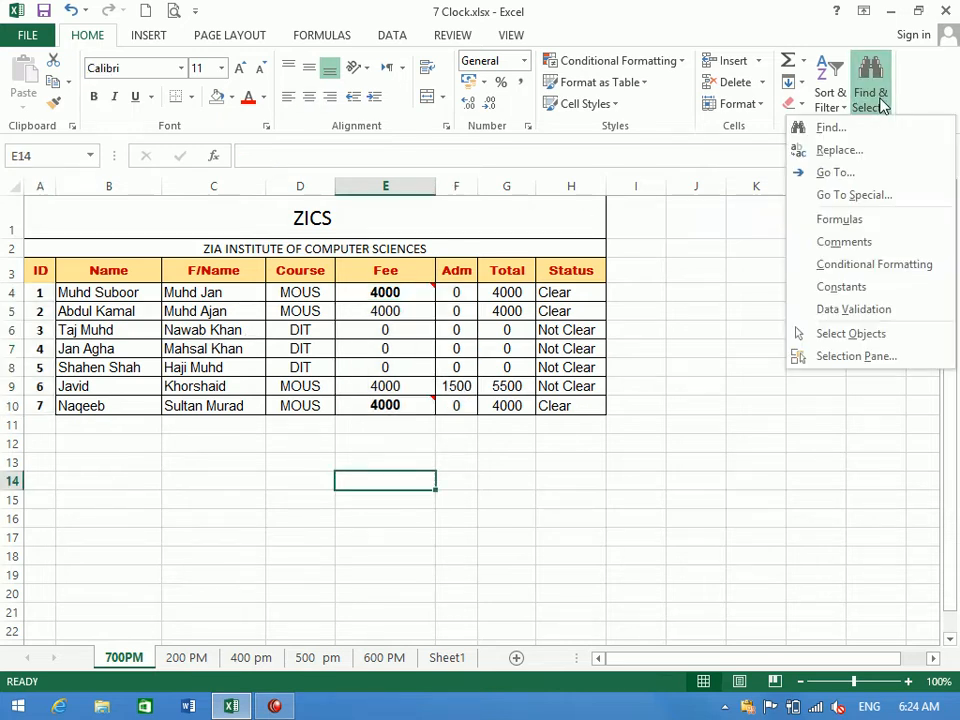
pyautogui.click(852, 196)
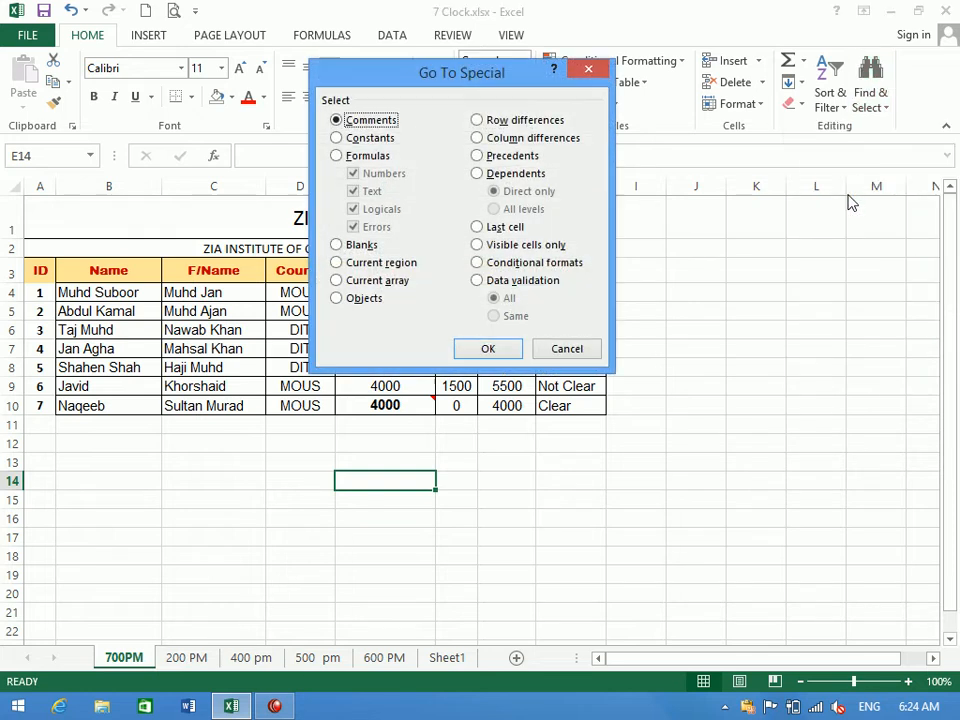
pyautogui.click(362, 138)
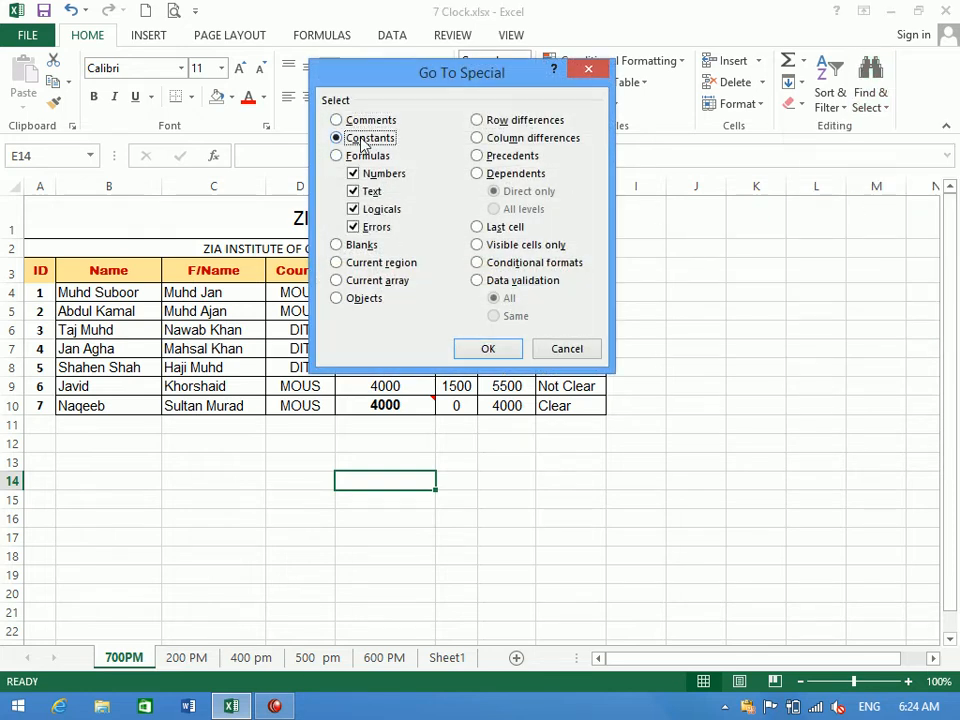
pyautogui.click(360, 173)
pyautogui.click(385, 209)
pyautogui.click(383, 227)
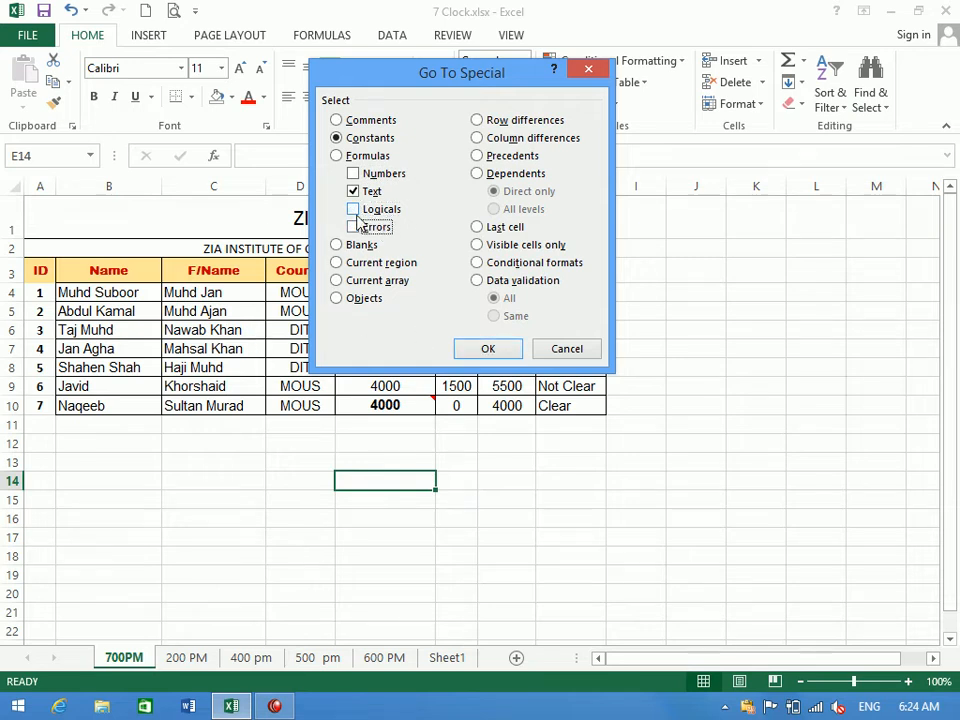
pyautogui.click(497, 349)
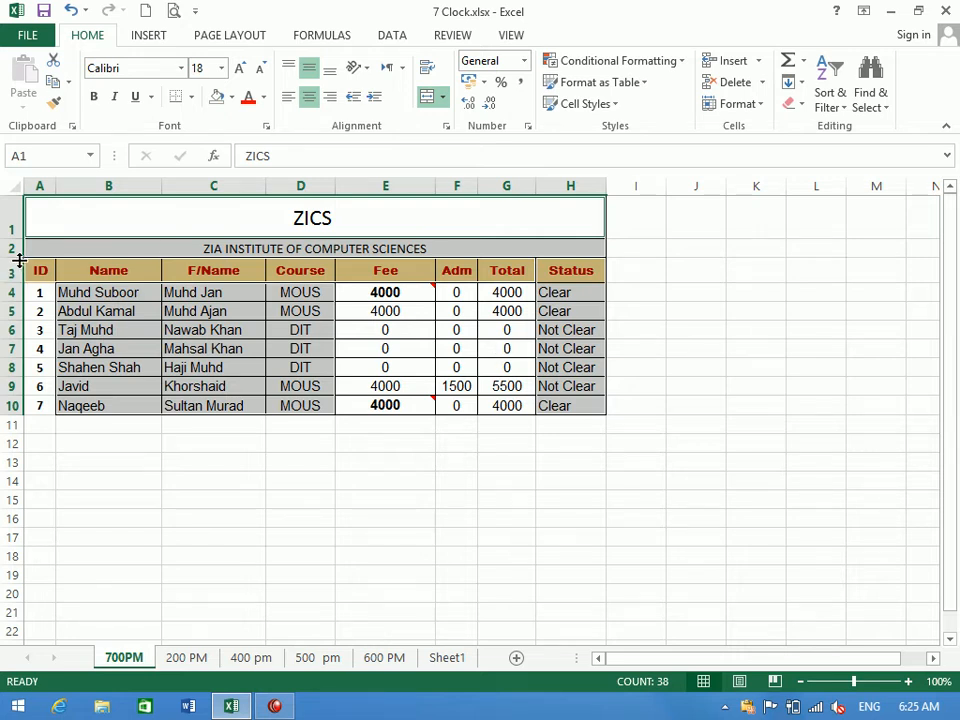
# Make row 2 slightly taller and middle-align the selected text cells vertically.
pyautogui.moveTo(18, 258); pyautogui.dragTo(18, 266)
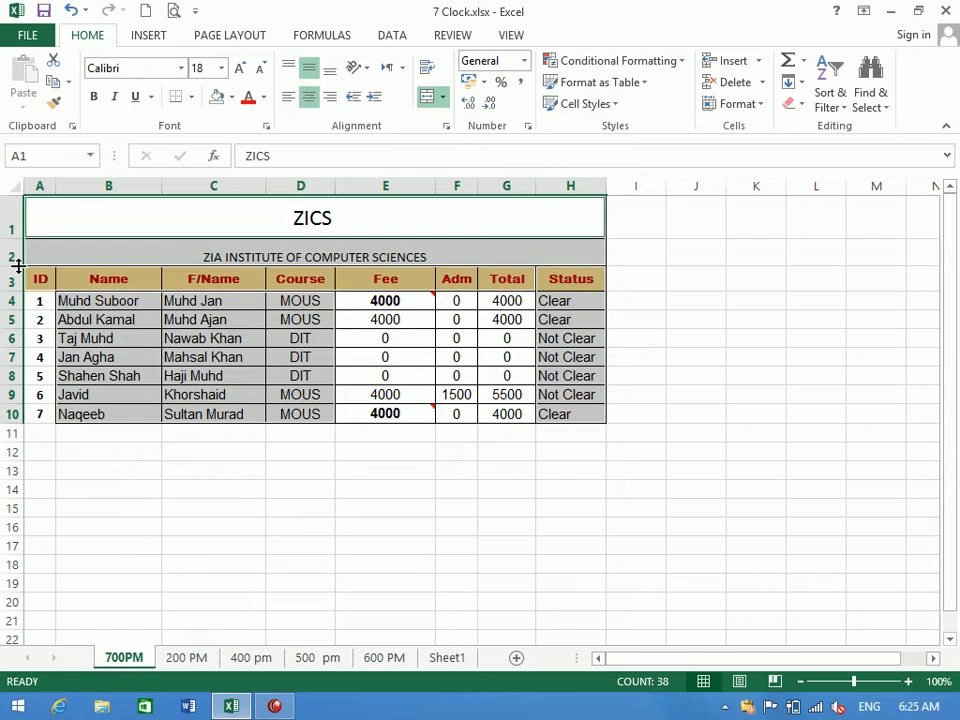
pyautogui.click(311, 71)
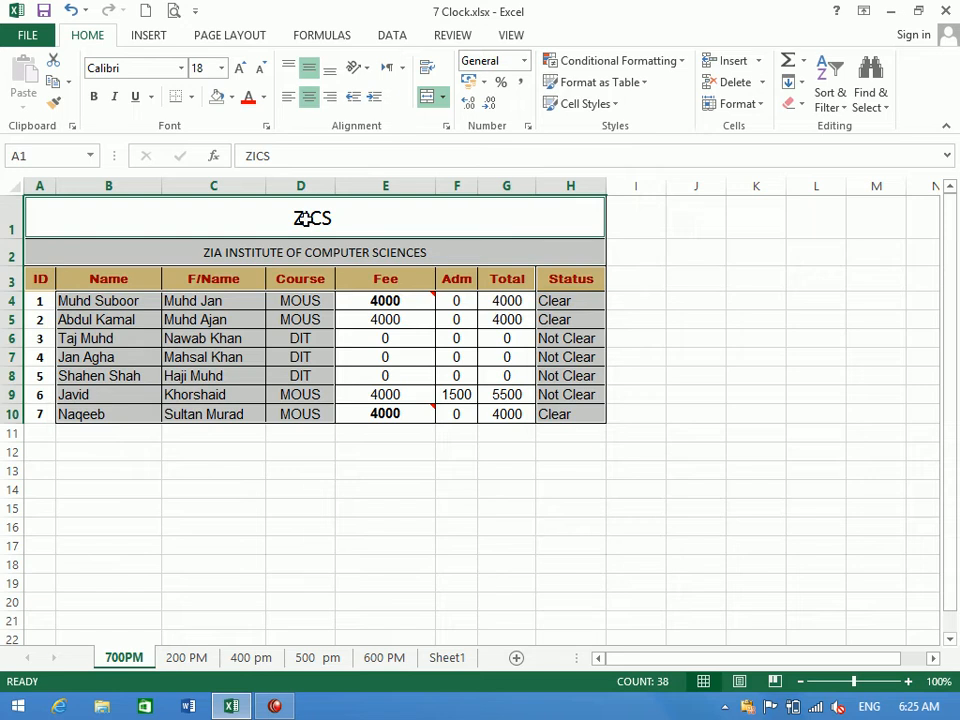
pyautogui.click(232, 97)
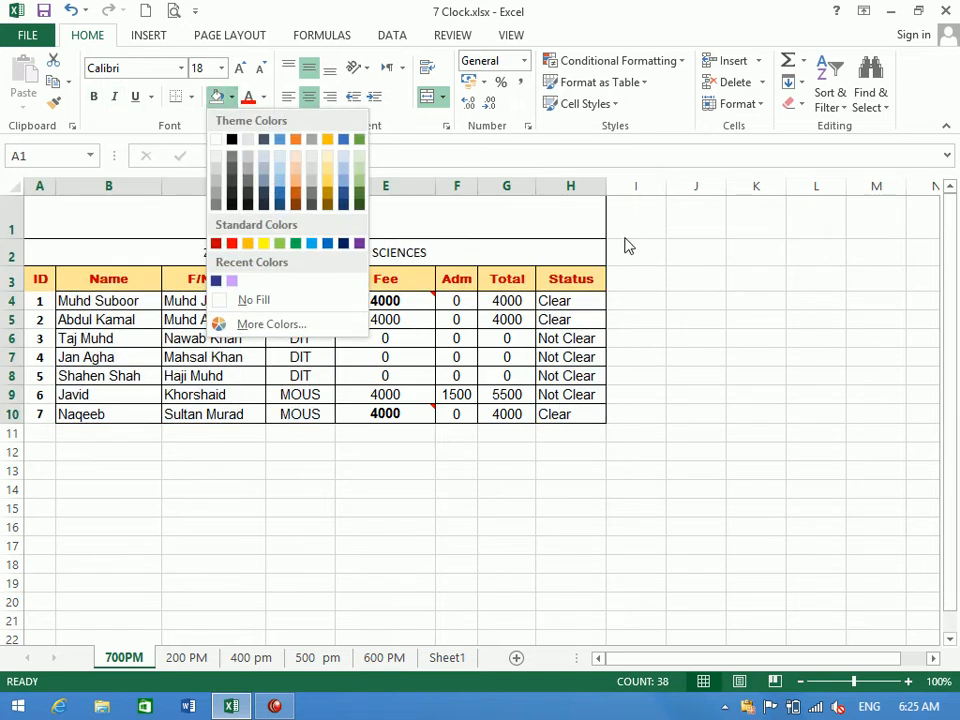
pyautogui.click(624, 237)
pyautogui.click(625, 240)
pyautogui.click(639, 257)
pyautogui.click(760, 316)
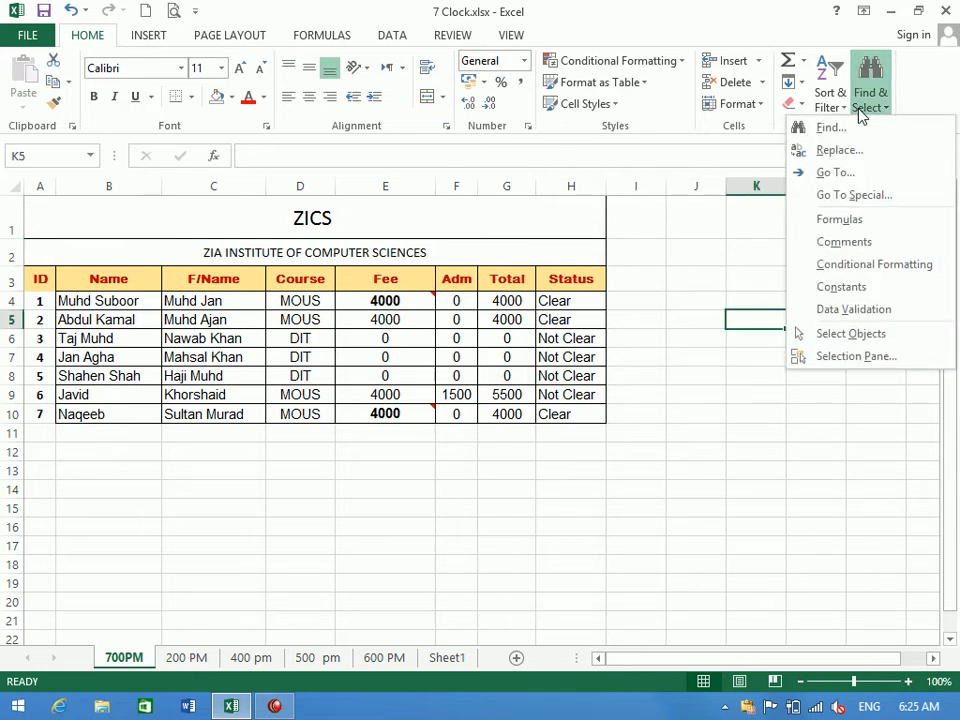
pyautogui.click(860, 196)
pyautogui.click(360, 156)
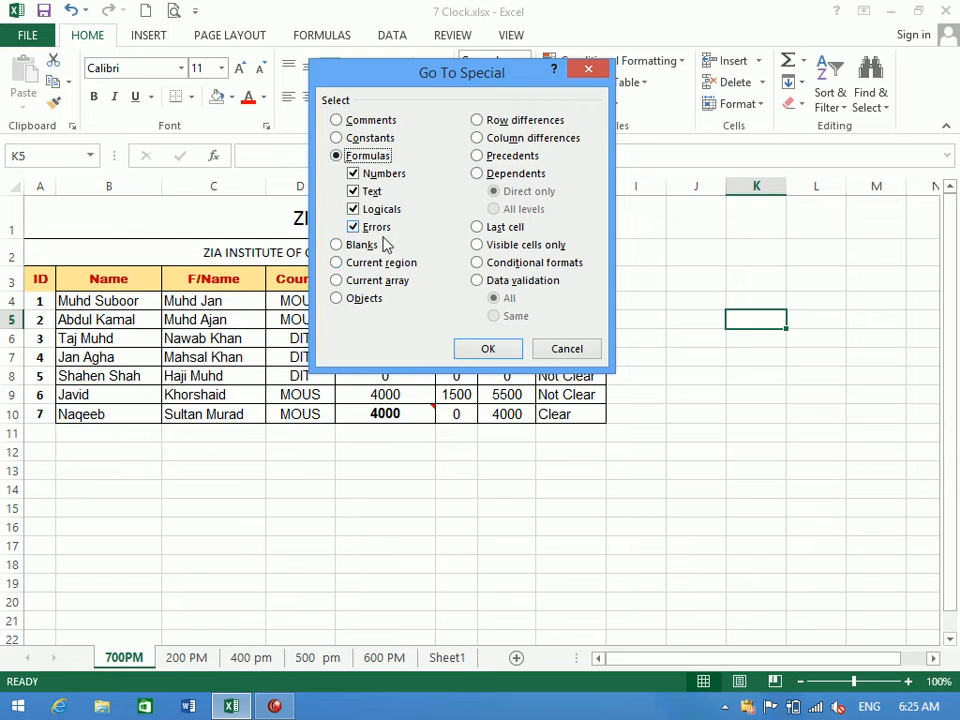
pyautogui.click(566, 350)
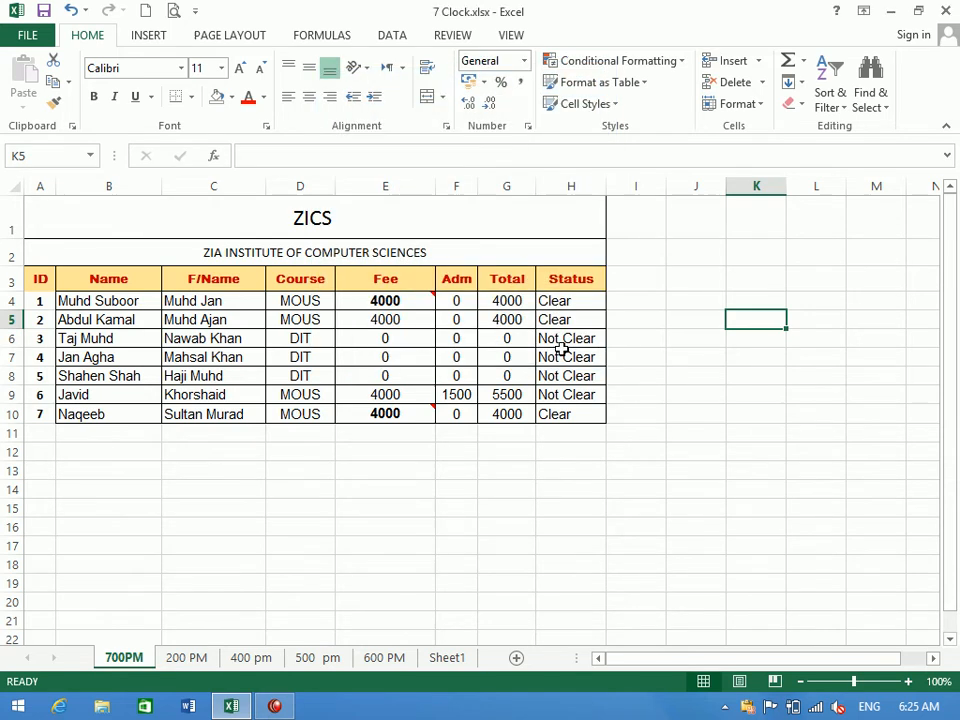
pyautogui.click(348, 476)
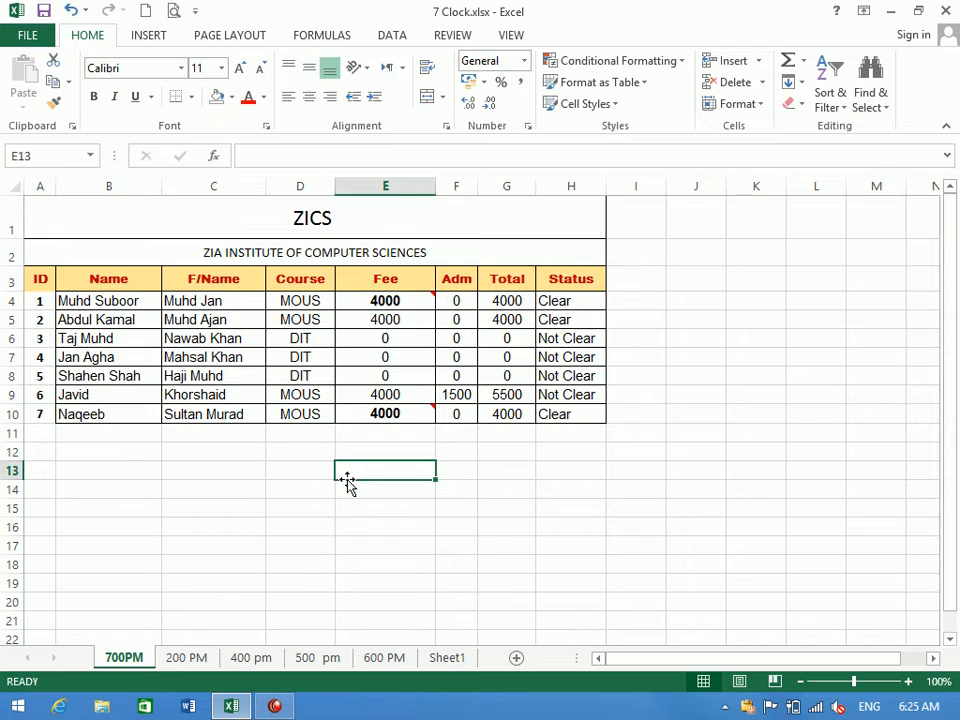
# Enter the logical formula =AND(20=30) in cell E15 below the table.
pyautogui.click(352, 512)
pyautogui.write('=')
pyautogui.press('End')
pyautogui.write('and*')
pyautogui.press('BackSpace')
pyautogui.write('(')
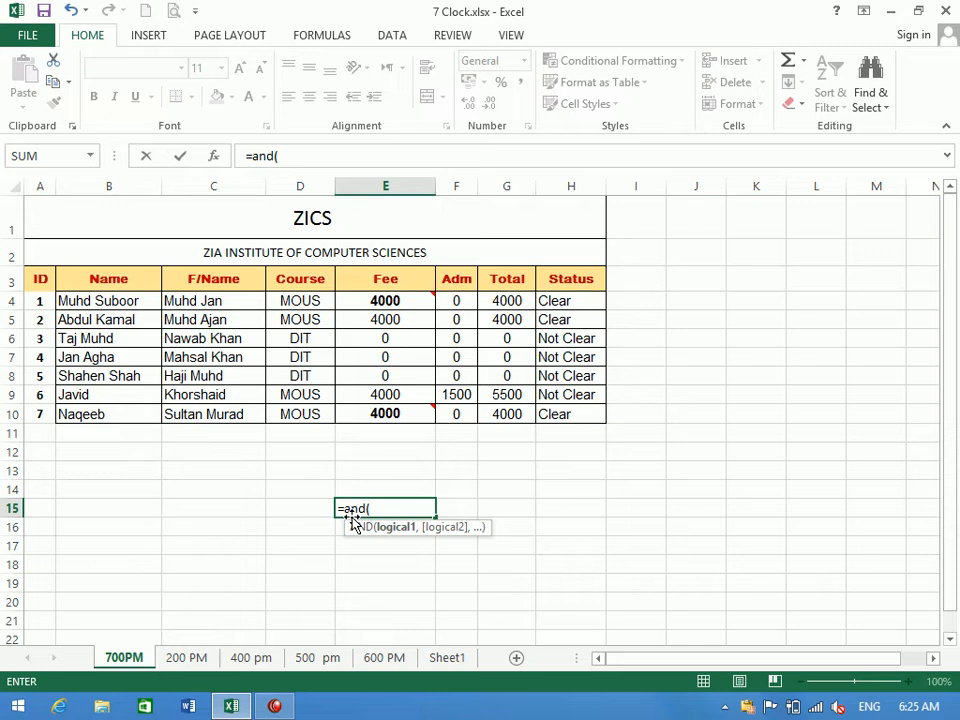
pyautogui.write('20=30')
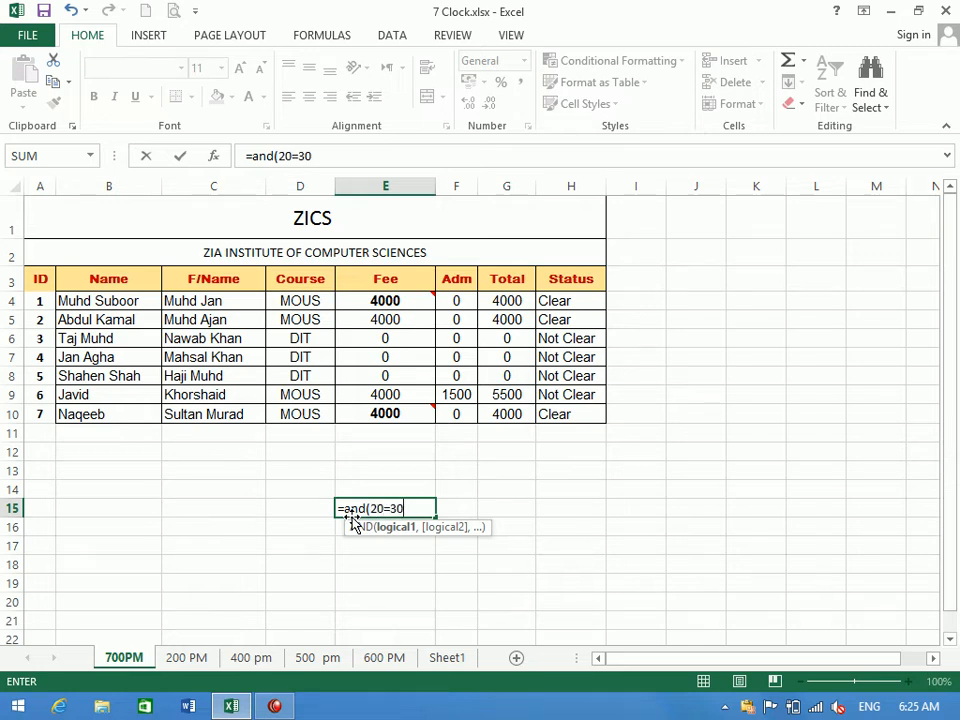
pyautogui.press('Return')
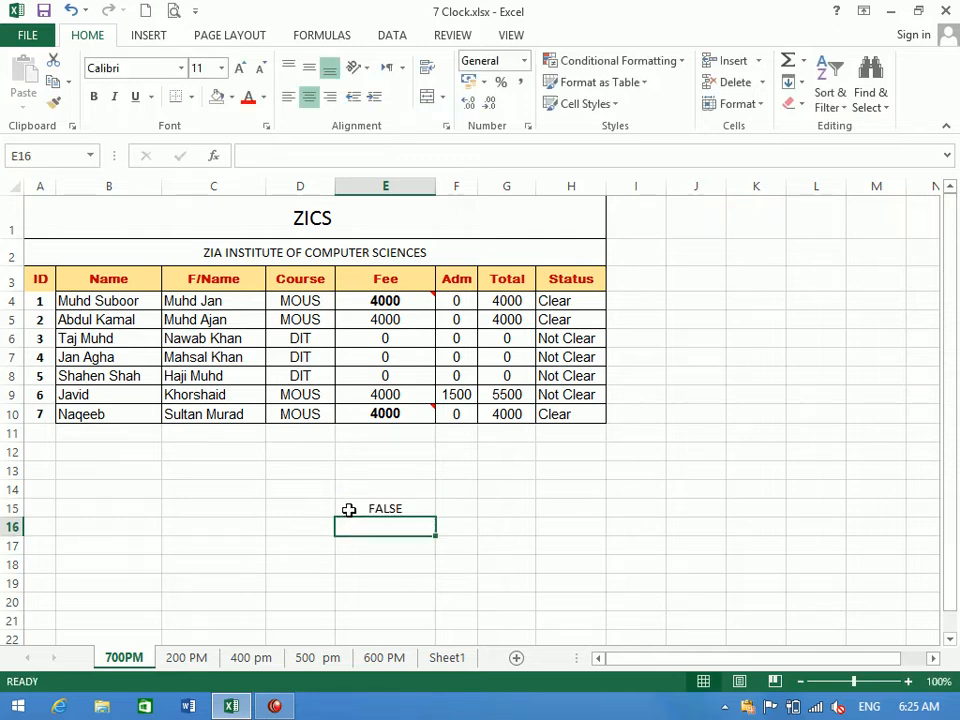
# Enter a second logical formula, =AND(20=20), in cell E17.
pyautogui.press('Return')
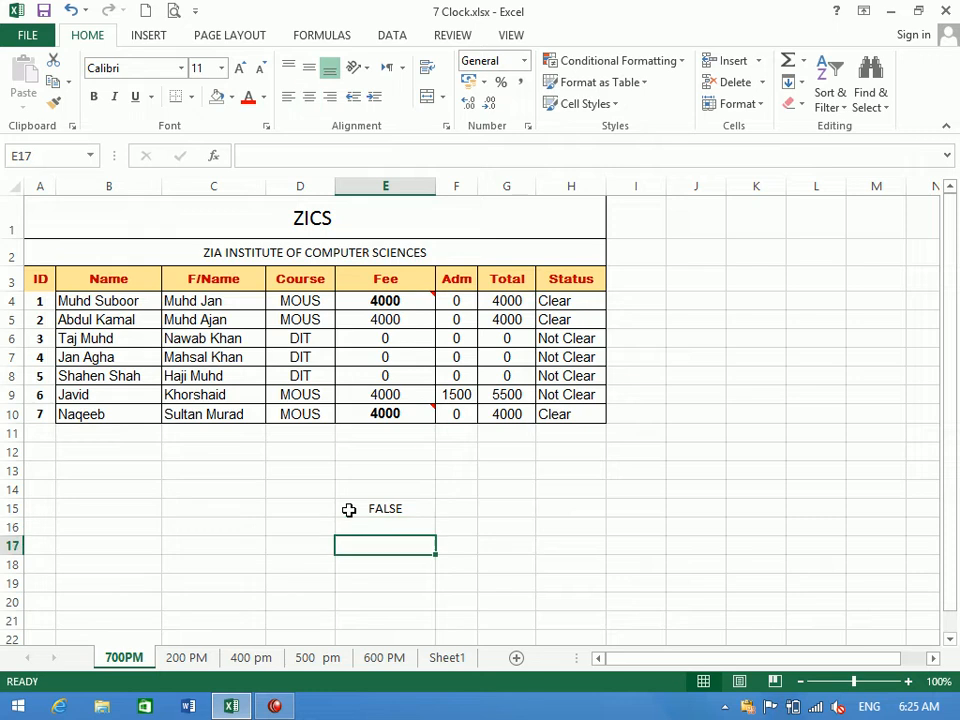
pyautogui.write('=and')
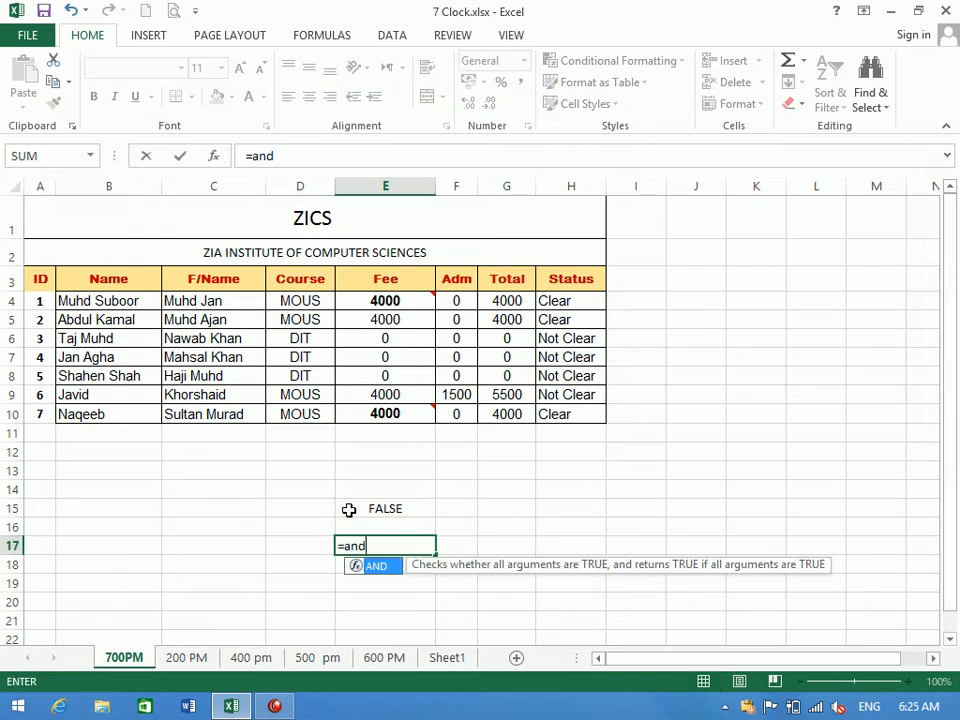
pyautogui.write('(20=20)')
pyautogui.press('Return')
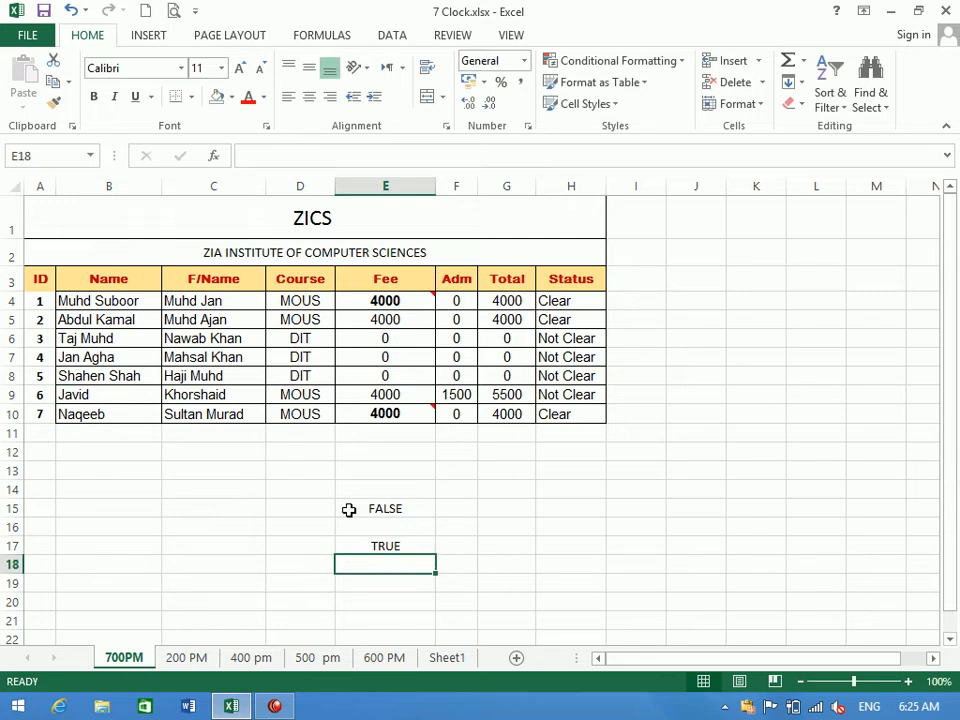
pyautogui.moveTo(349, 510); pyautogui.dragTo(373, 585)
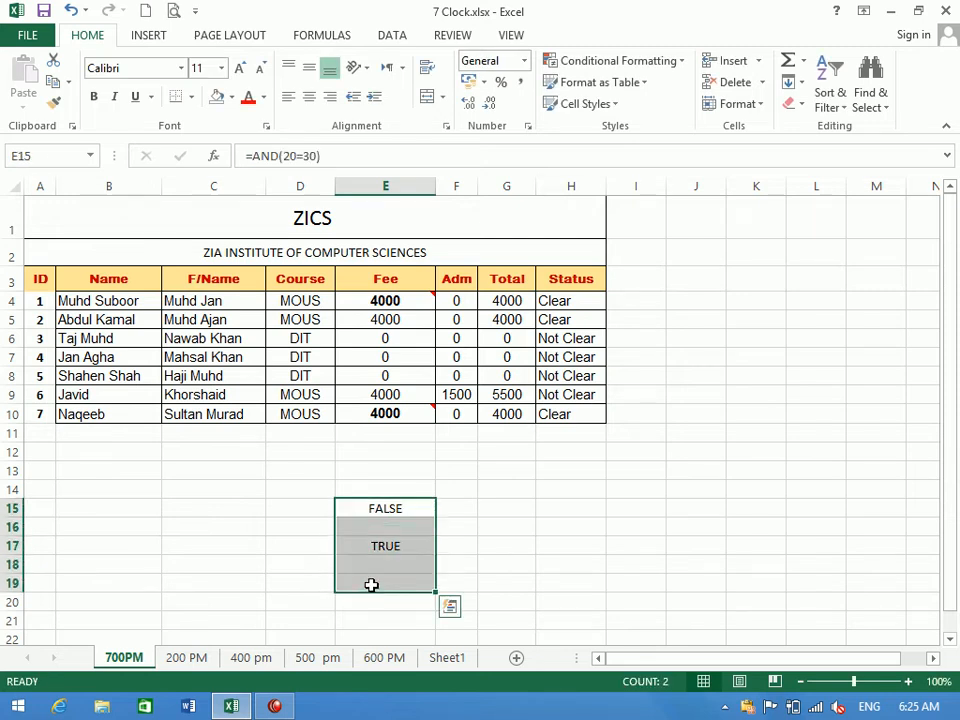
pyautogui.click(587, 517)
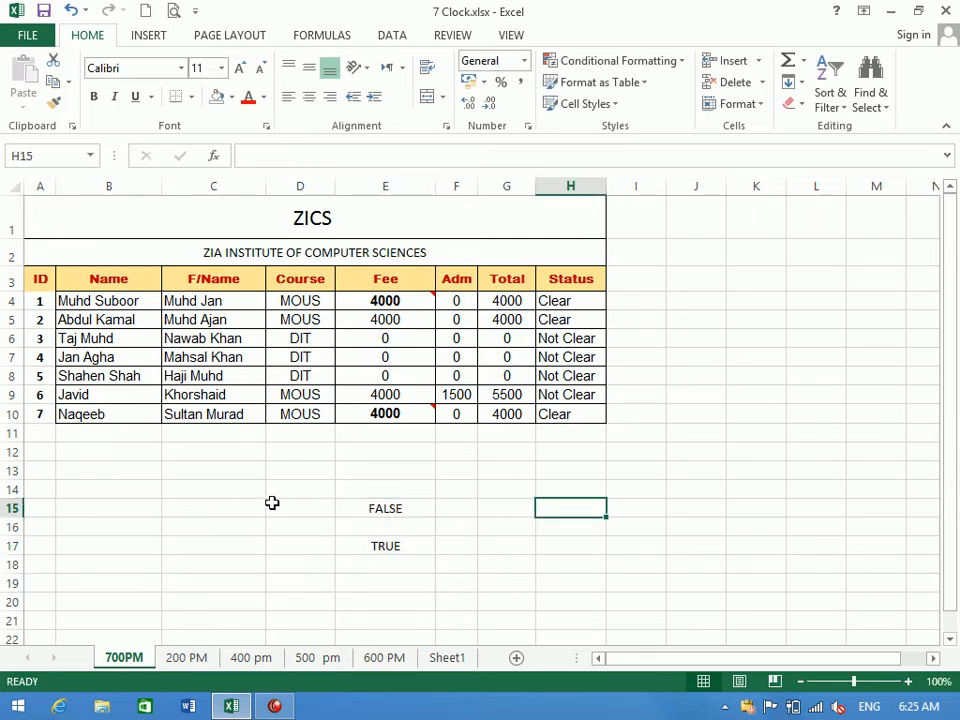
pyautogui.click(272, 504)
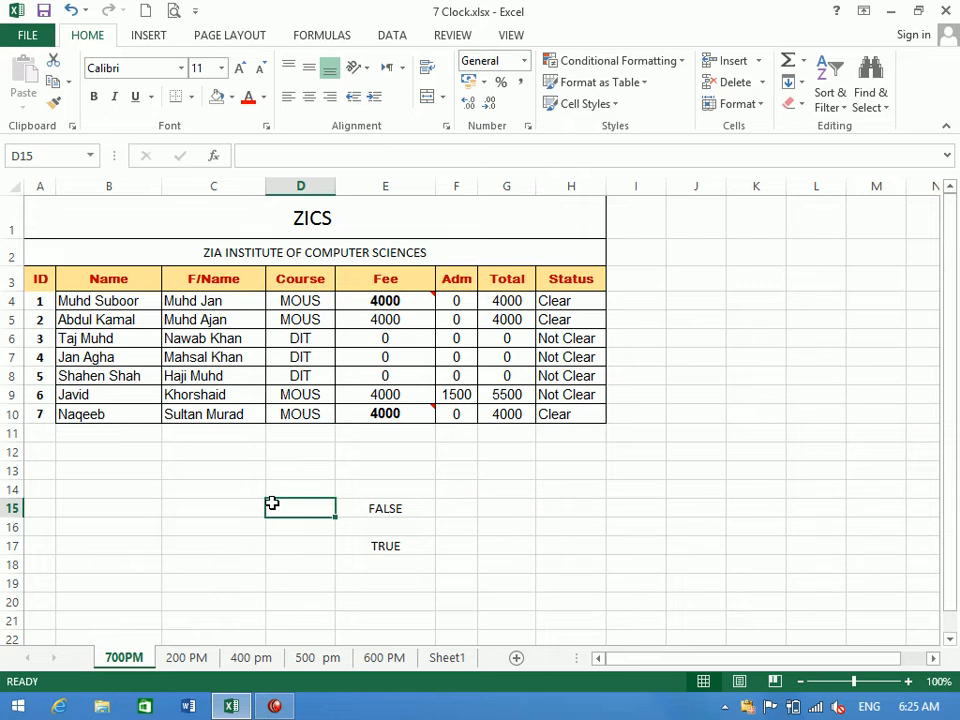
# Replace the Adm value in F4 with the text "asdasdasd" to produce a formula error in Total.
pyautogui.doubleClick(505, 302)
pyautogui.press('Escape')
pyautogui.click(462, 300)
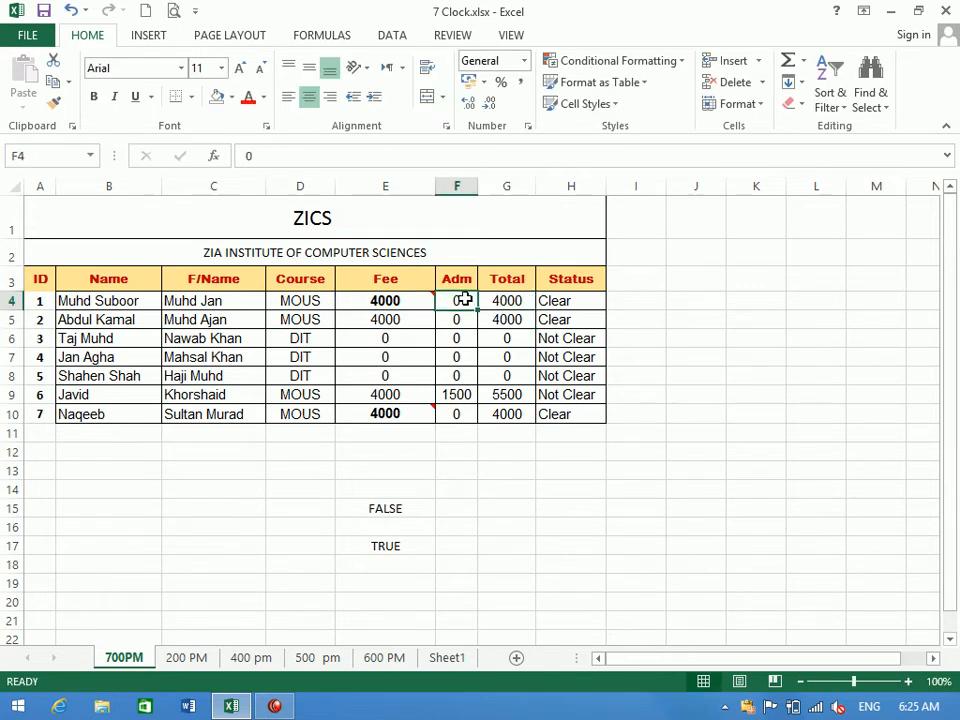
pyautogui.write('asdasdas')
pyautogui.press('Return')
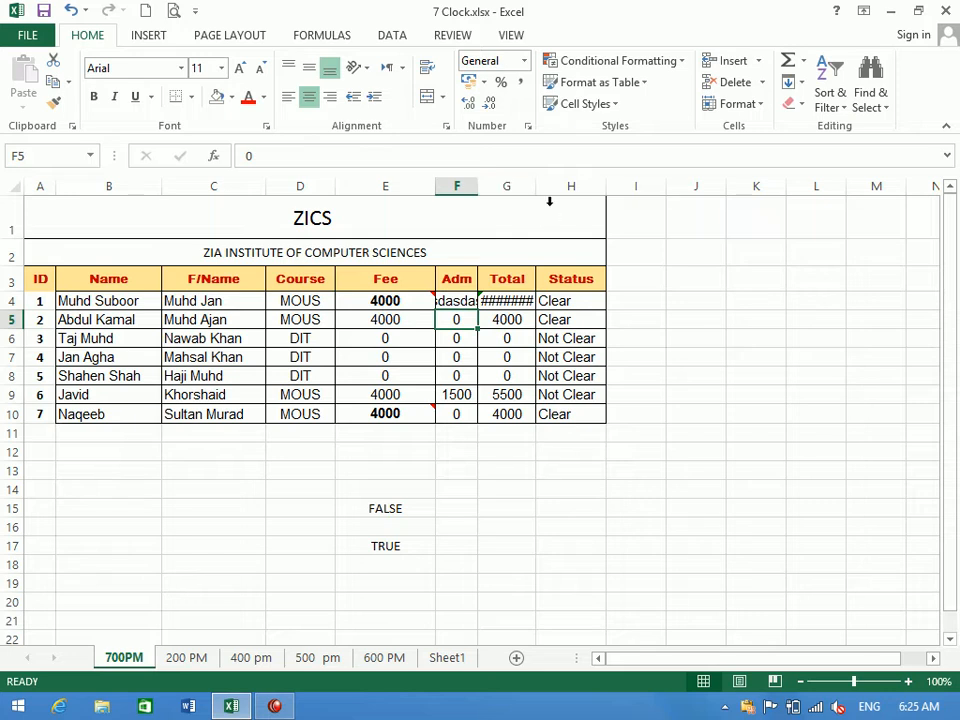
# Widen the Adm and Total columns to fit the entries in row 4.
pyautogui.doubleClick(537, 186)
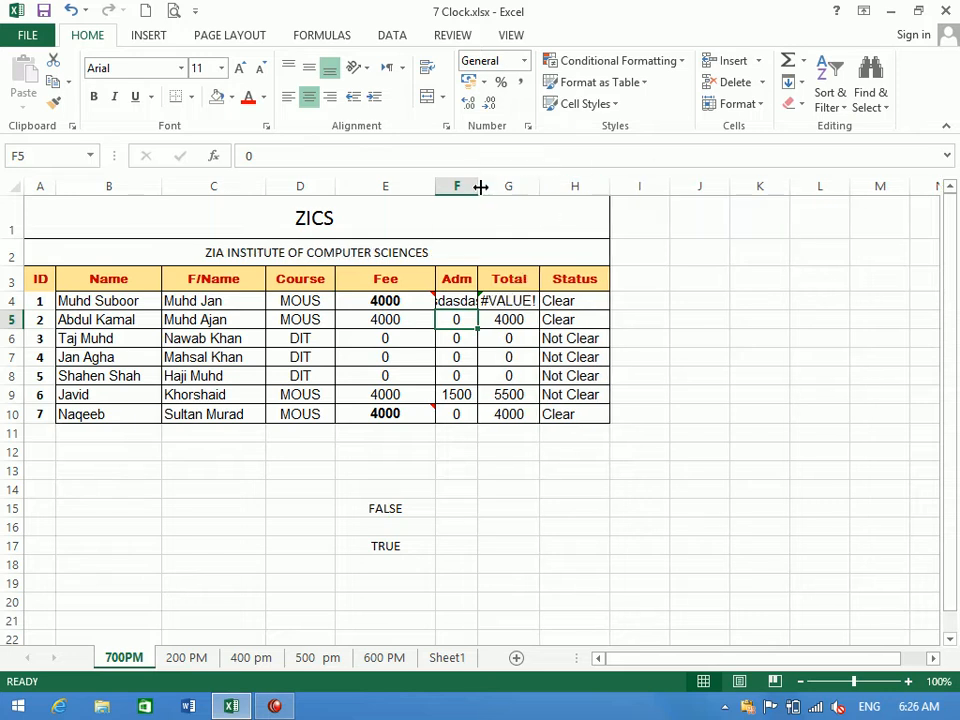
pyautogui.moveTo(476, 187); pyautogui.dragTo(508, 279)
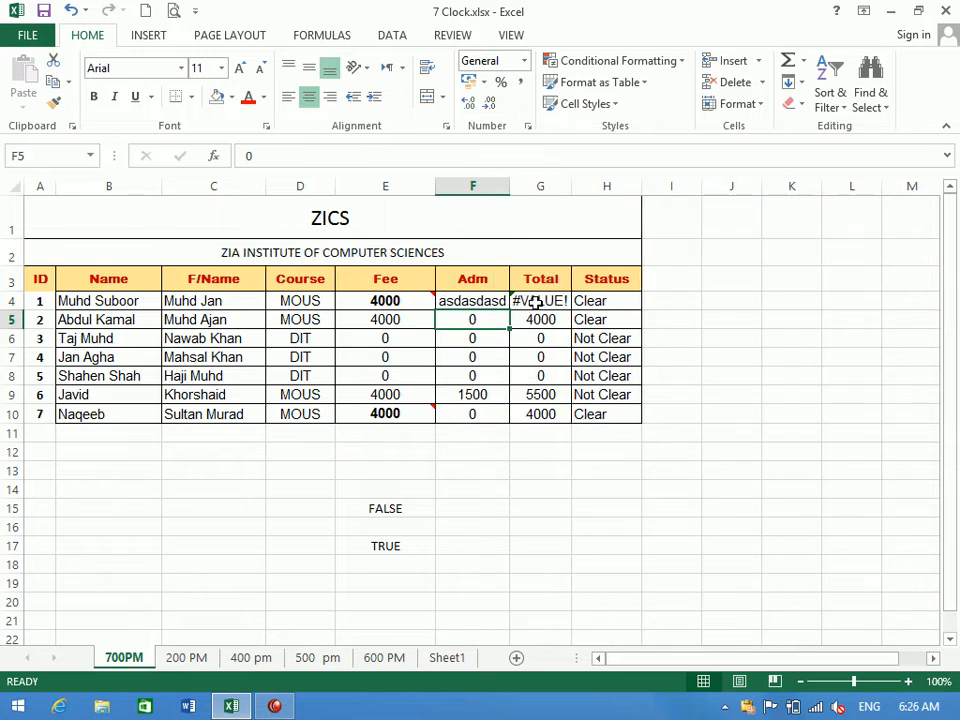
pyautogui.click(530, 301)
pyautogui.moveTo(574, 186); pyautogui.dragTo(607, 186)
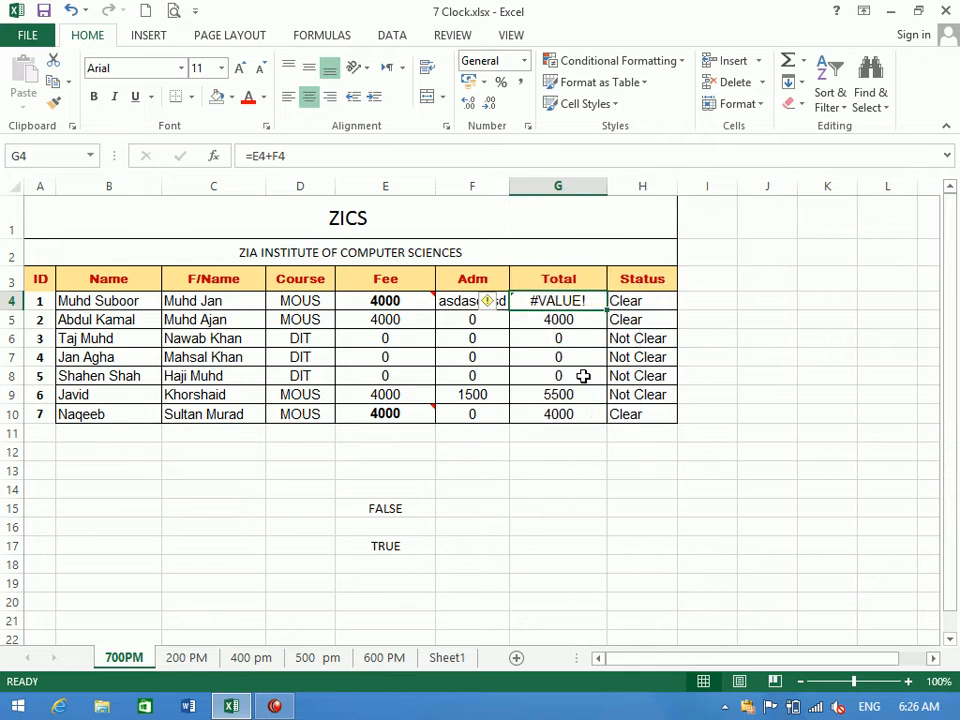
# Replace the Adm value in F10 with the text "dsadasdas" to produce a second formula error.
pyautogui.click(450, 410)
pyautogui.write('dsadasdas')
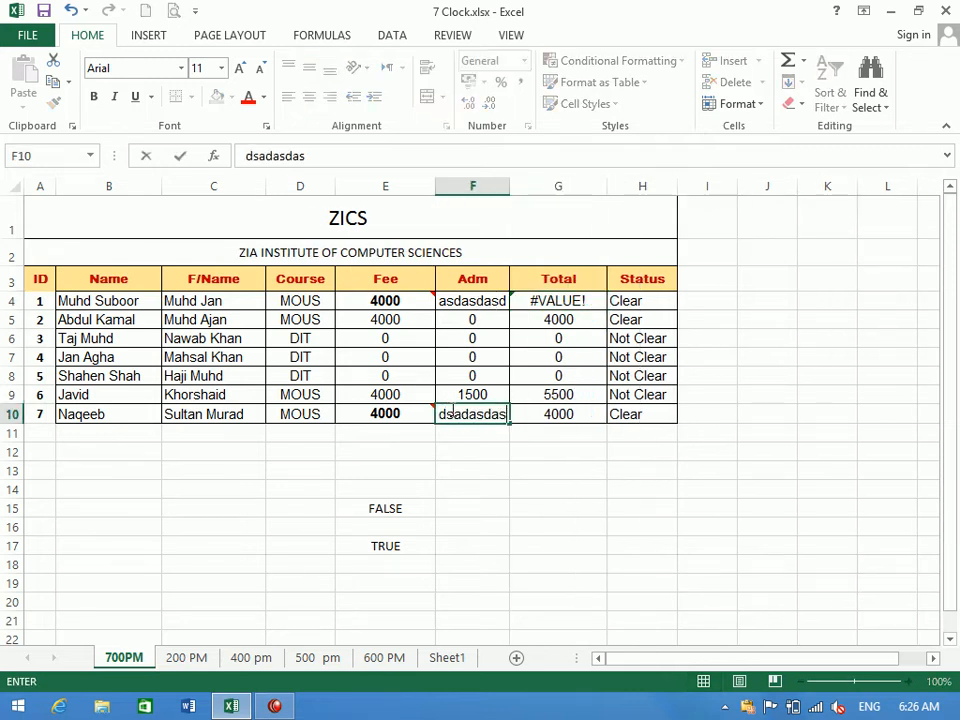
pyautogui.press('Return')
pyautogui.click(566, 392)
pyautogui.click(595, 486)
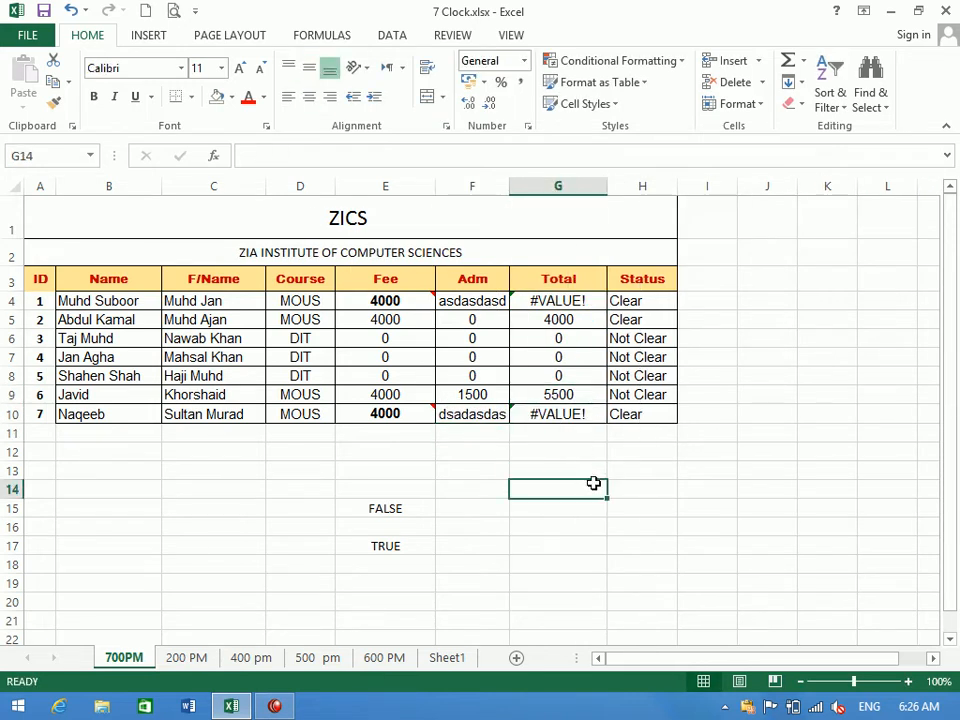
# Use Go To Special to select only the logical formulas, excluding Numbers, Text and Errors.
pyautogui.click(870, 86)
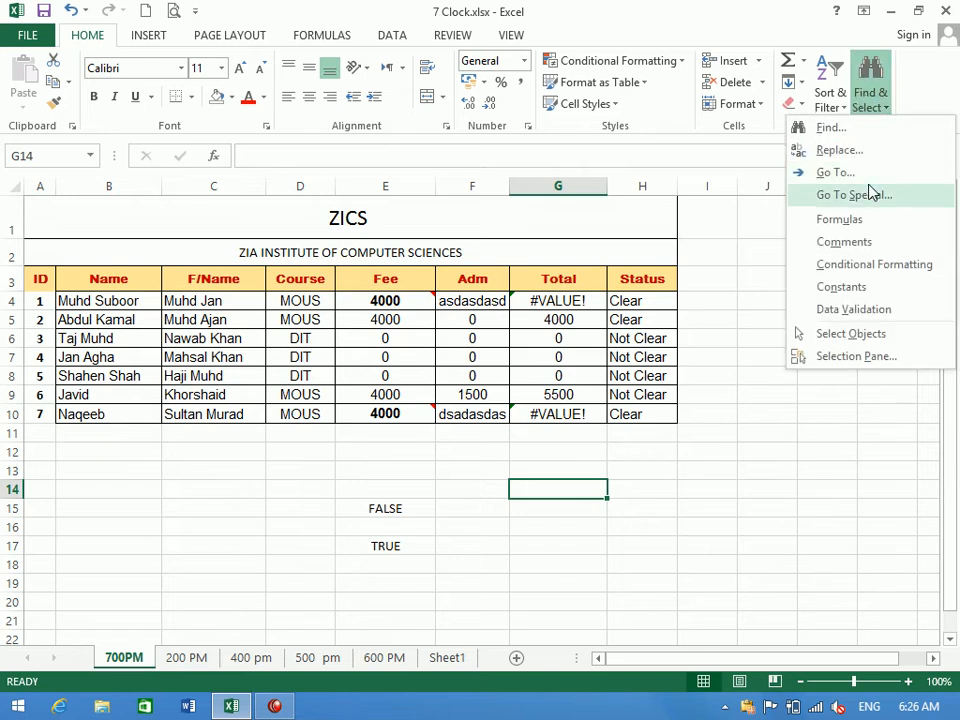
pyautogui.click(870, 192)
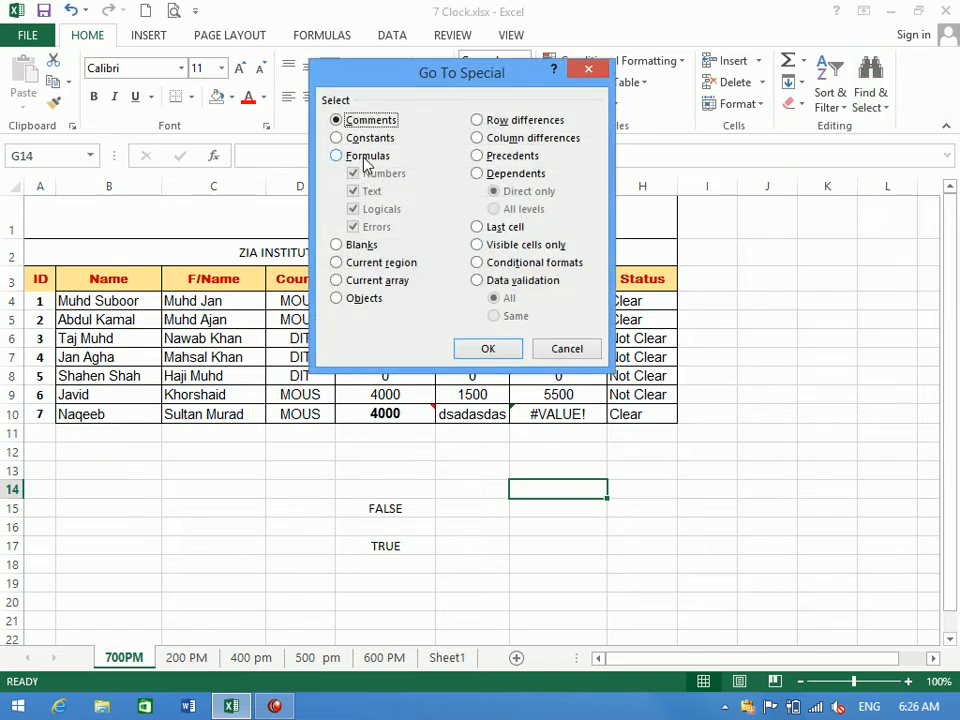
pyautogui.click(367, 157)
pyautogui.click(362, 191)
pyautogui.click(370, 175)
pyautogui.click(375, 226)
pyautogui.click(468, 345)
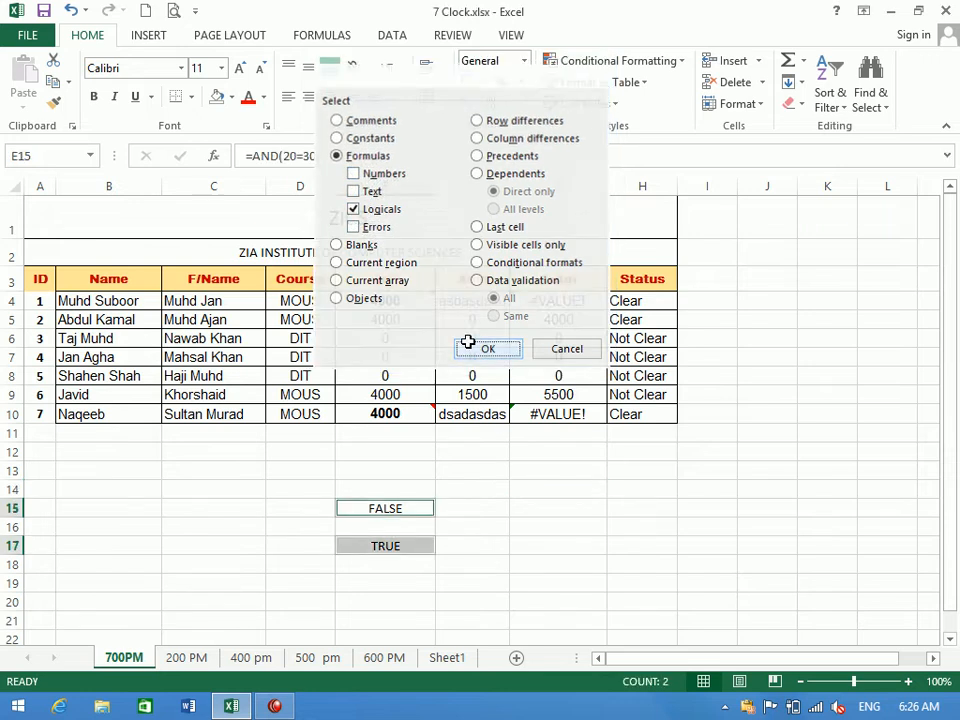
# Fill the selected logical formula cells E15 and E17 with light blue.
pyautogui.click(231, 97)
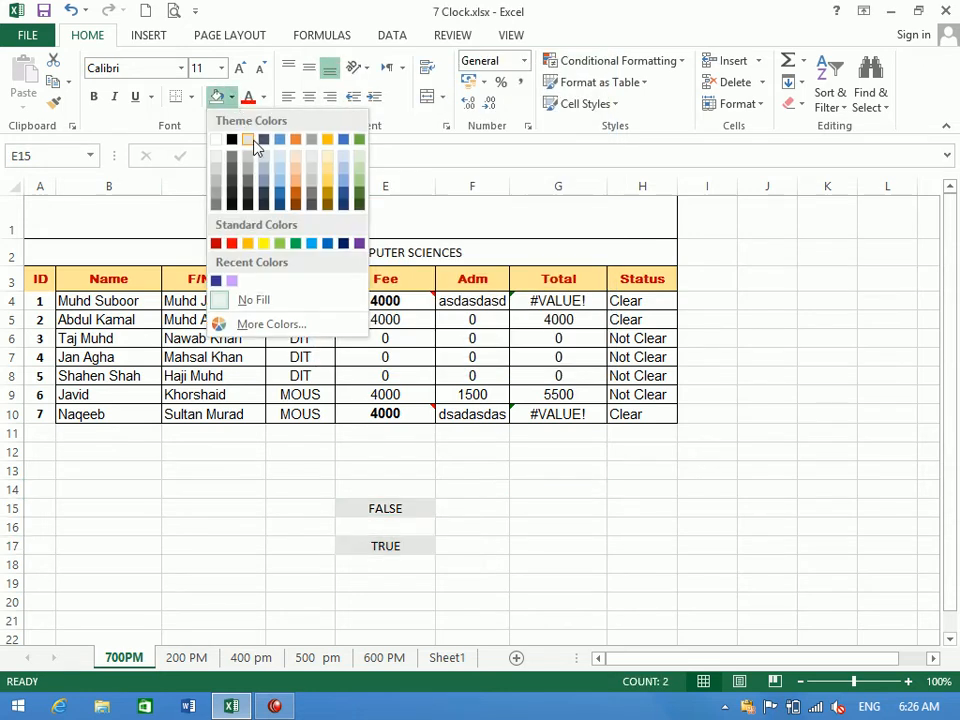
pyautogui.click(281, 156)
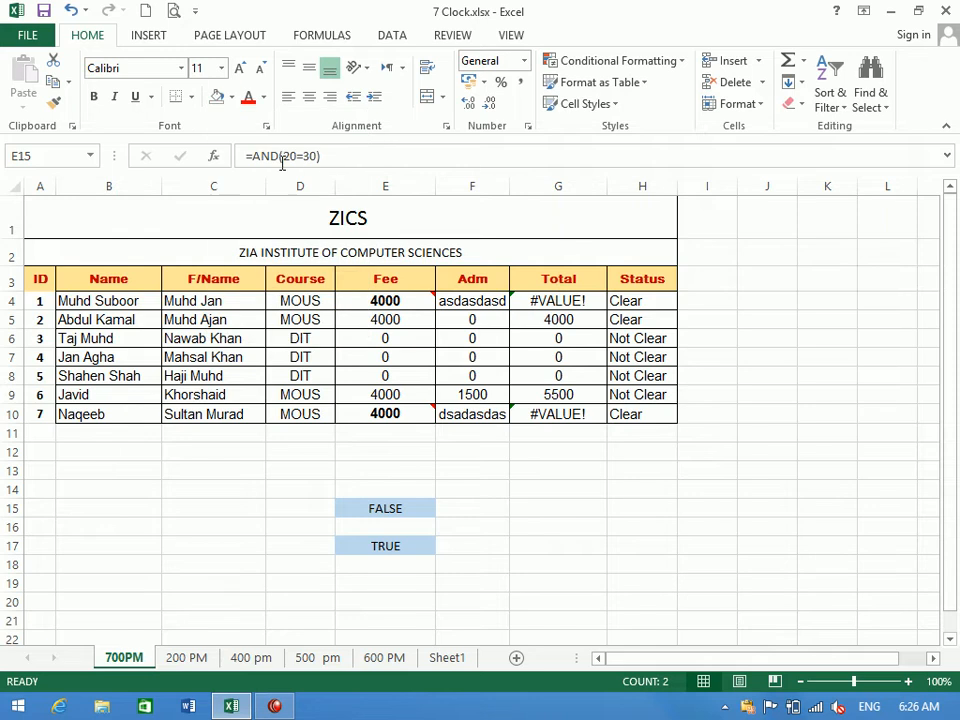
pyautogui.click(563, 492)
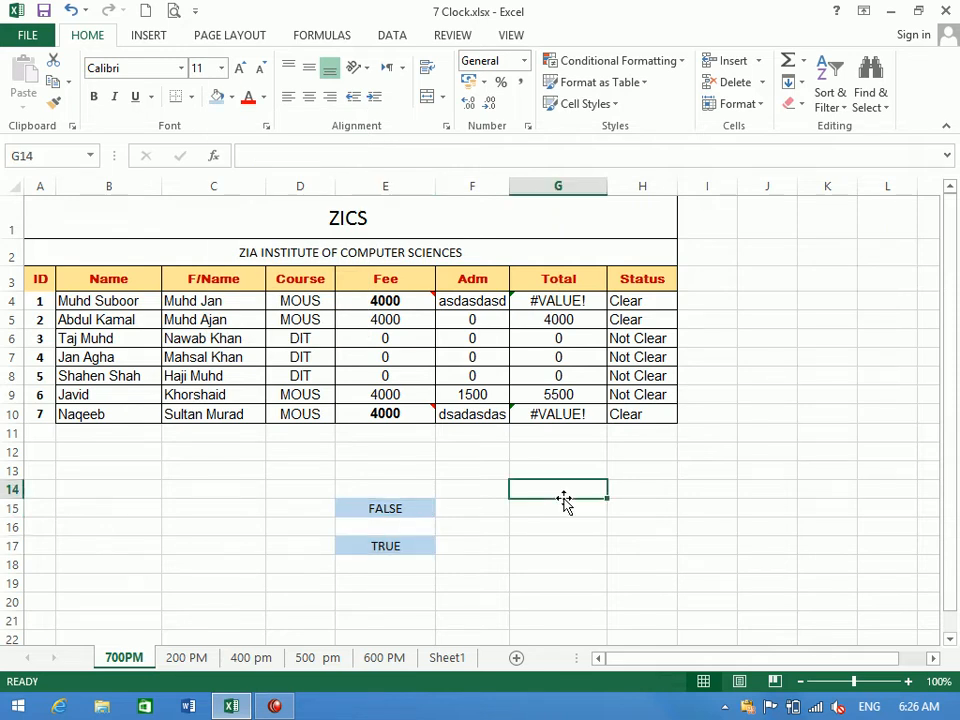
# Use Go To Special to select only formulas with Errors, excluding Numbers, Text and Logicals, and fill them with the same light blue.
pyautogui.click(870, 98)
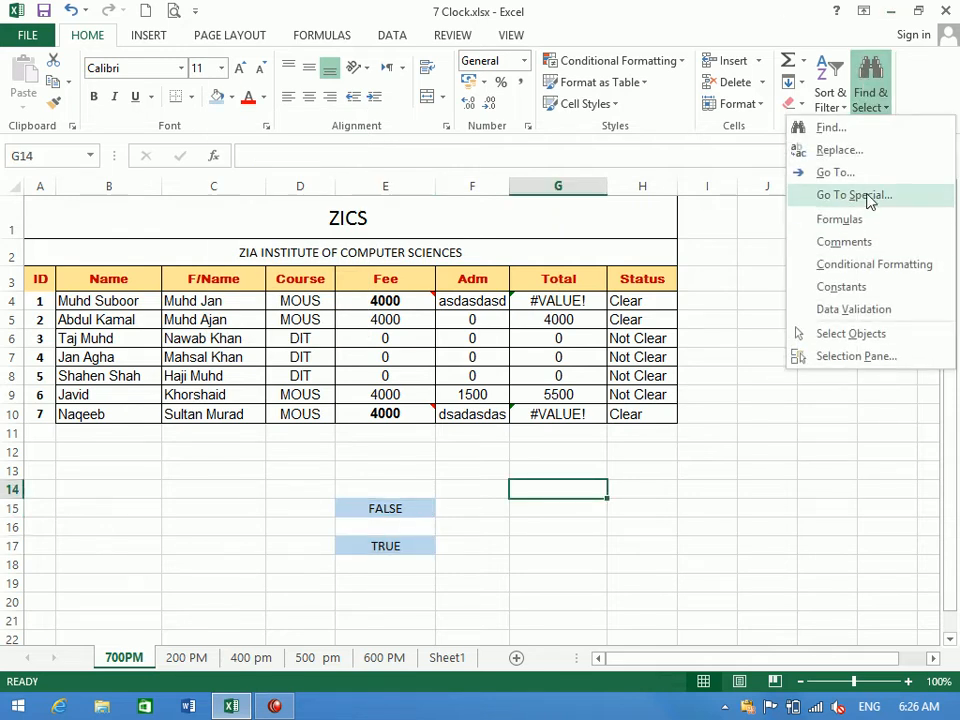
pyautogui.click(862, 197)
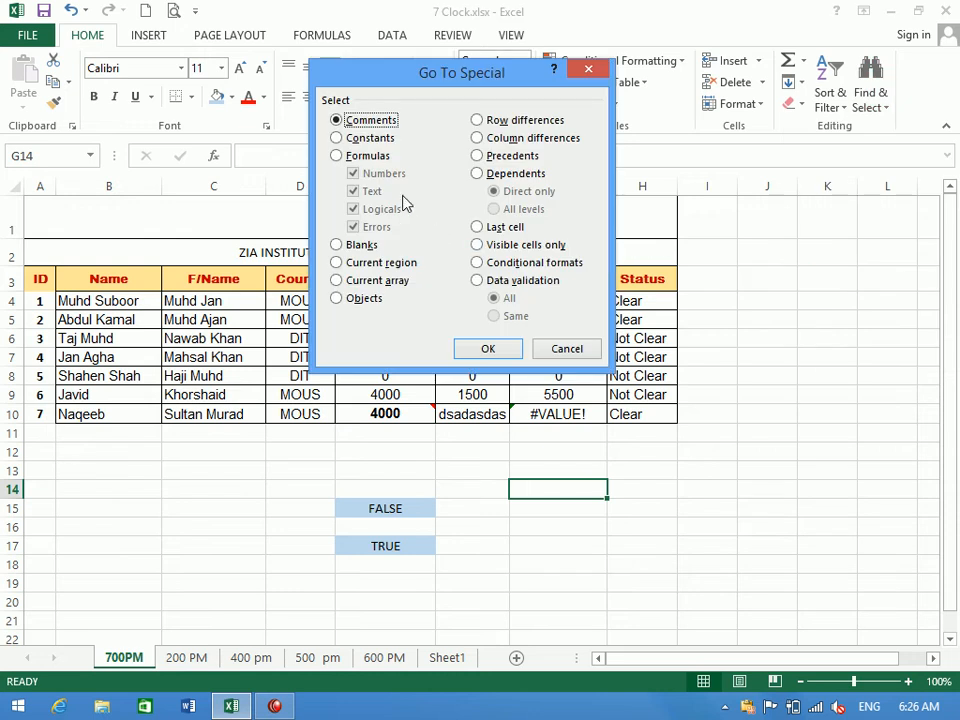
pyautogui.click(368, 156)
pyautogui.click(386, 176)
pyautogui.click(381, 193)
pyautogui.click(381, 209)
pyautogui.click(477, 348)
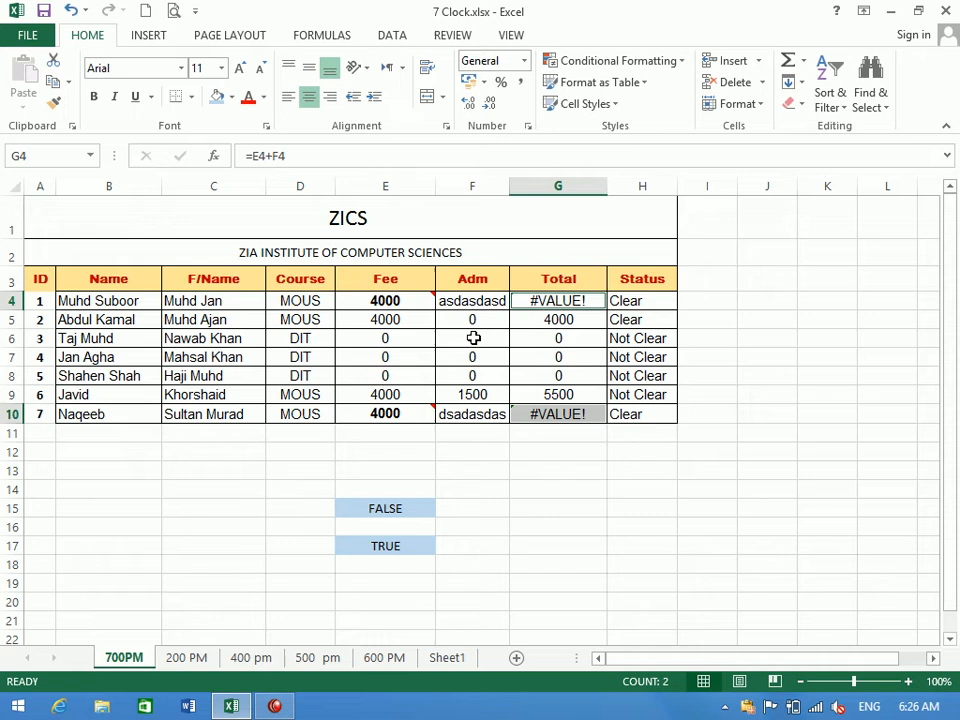
pyautogui.click(216, 96)
pyautogui.click(561, 542)
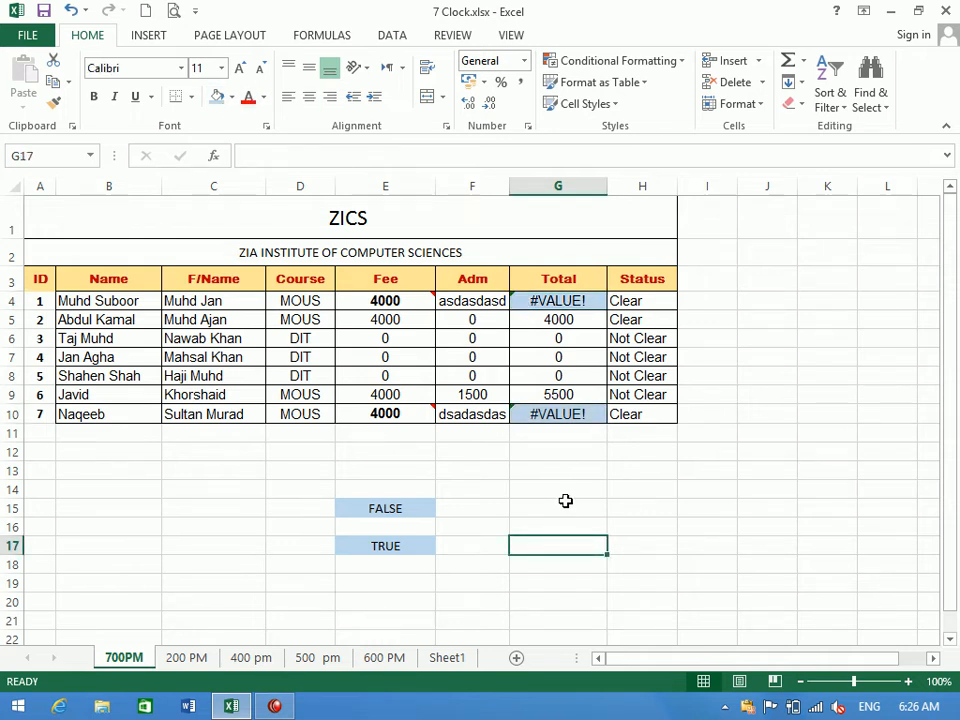
# Undo the light blue fills, the column width changes and the text entered in F10 and F4.
pyautogui.hotkey('ctrl', 'z')
pyautogui.hotkey('ctrl', 'z')
pyautogui.hotkey('ctrl', 'z')
pyautogui.hotkey('ctrl', 'z')
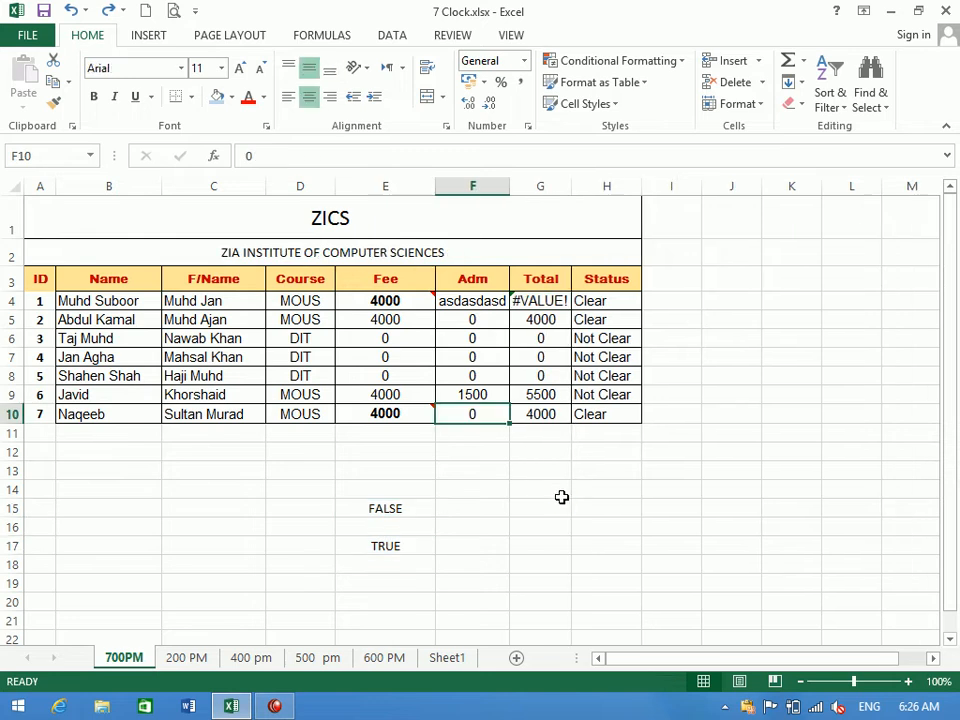
pyautogui.hotkey('ctrl', 'z')
pyautogui.hotkey('ctrl', 'z')
pyautogui.hotkey('ctrl', 'z')
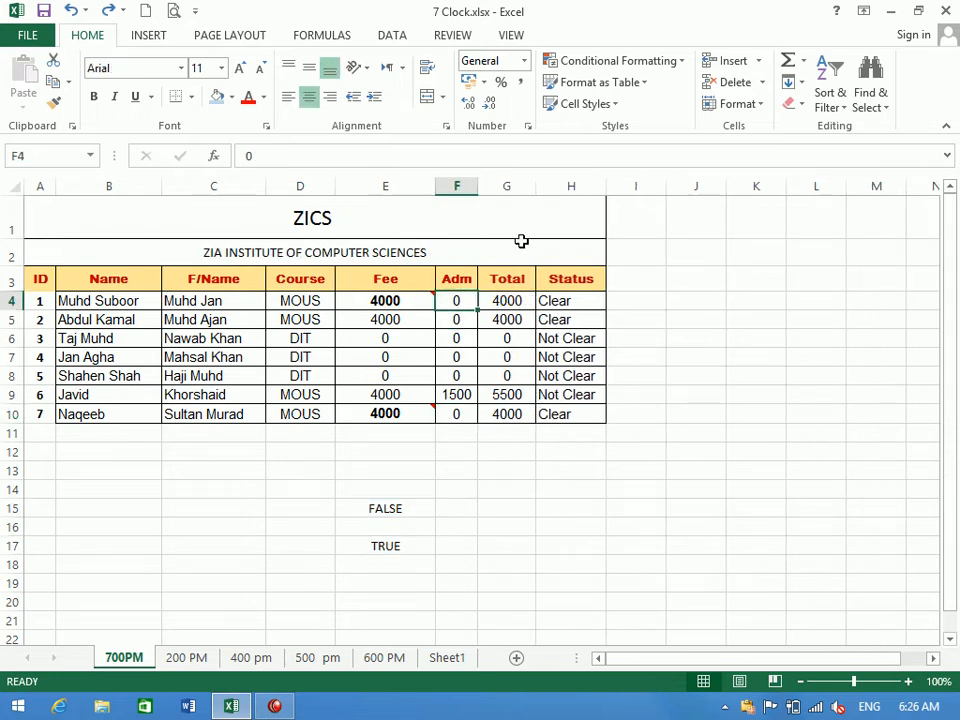
pyautogui.click(598, 487)
pyautogui.click(870, 92)
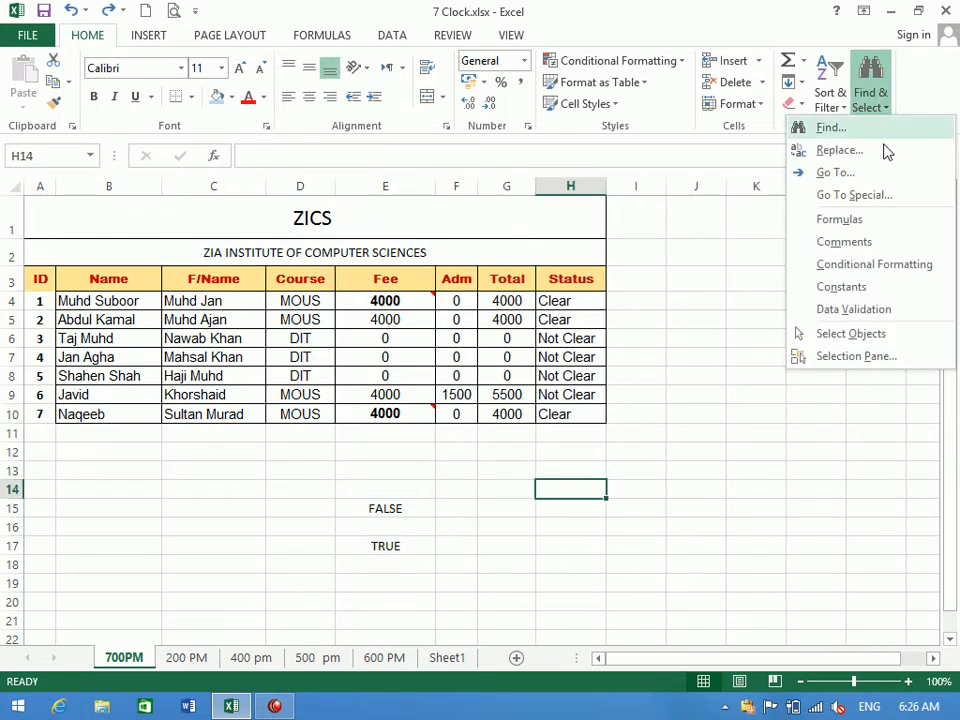
pyautogui.click(855, 196)
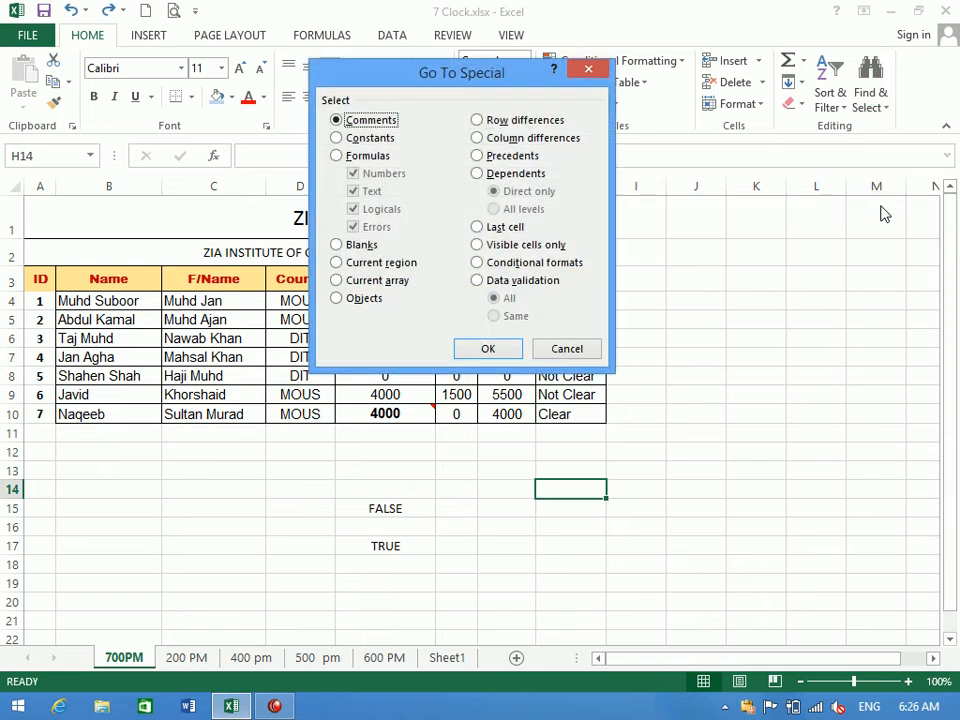
pyautogui.click(360, 156)
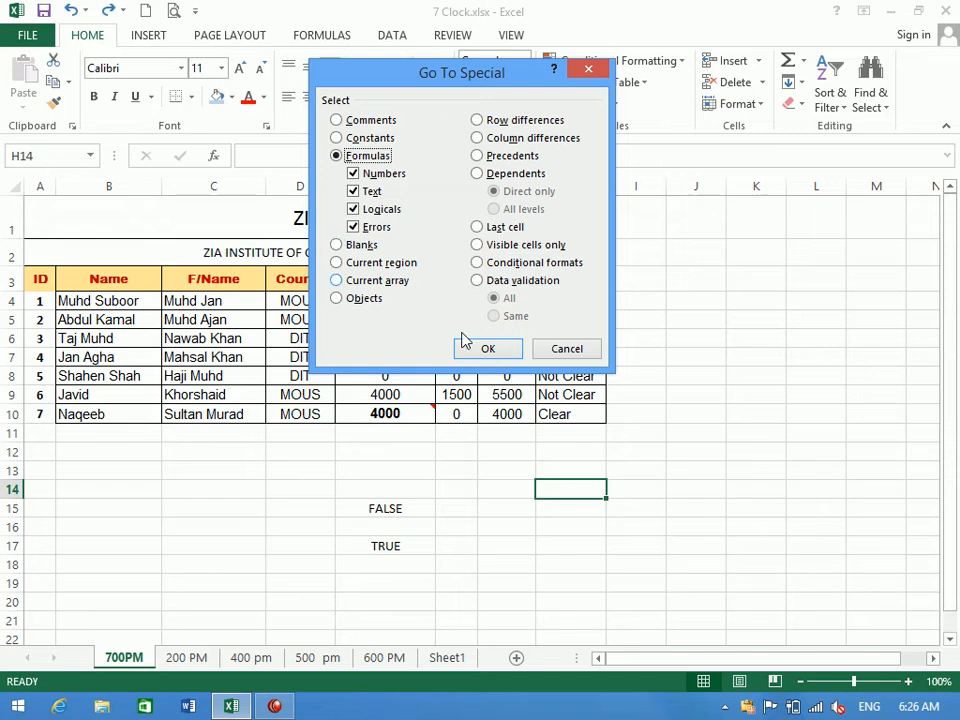
pyautogui.click(566, 350)
# Clear the contents of E13:E20 on the 700PM sheet and save the workbook.
pyautogui.moveTo(428, 468); pyautogui.dragTo(429, 613)
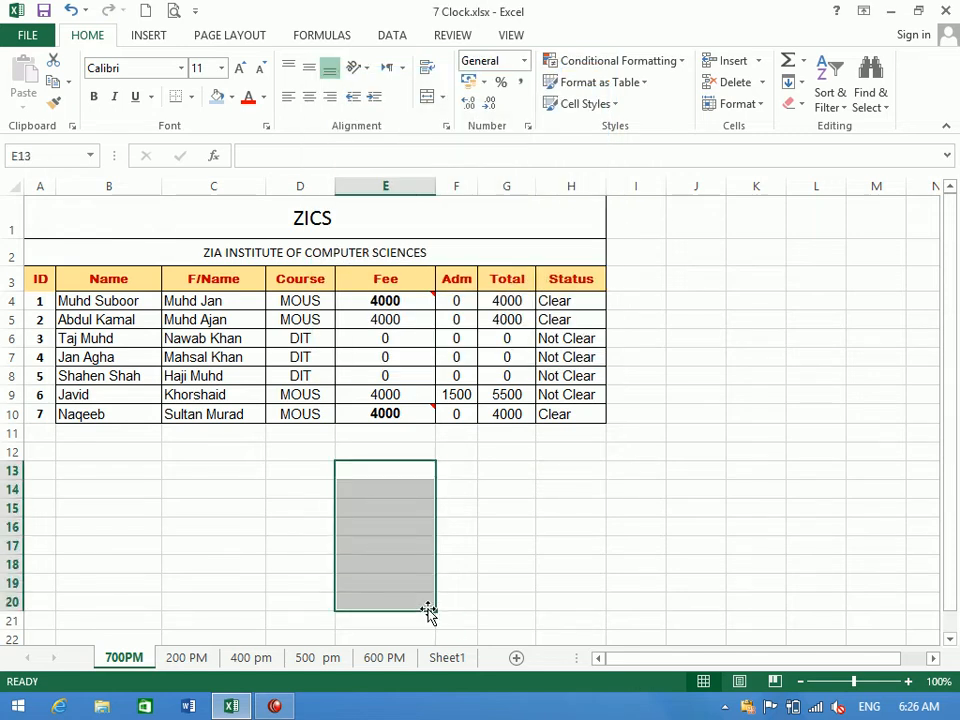
pyautogui.click(332, 441)
pyautogui.hotkey('ctrl', 's')
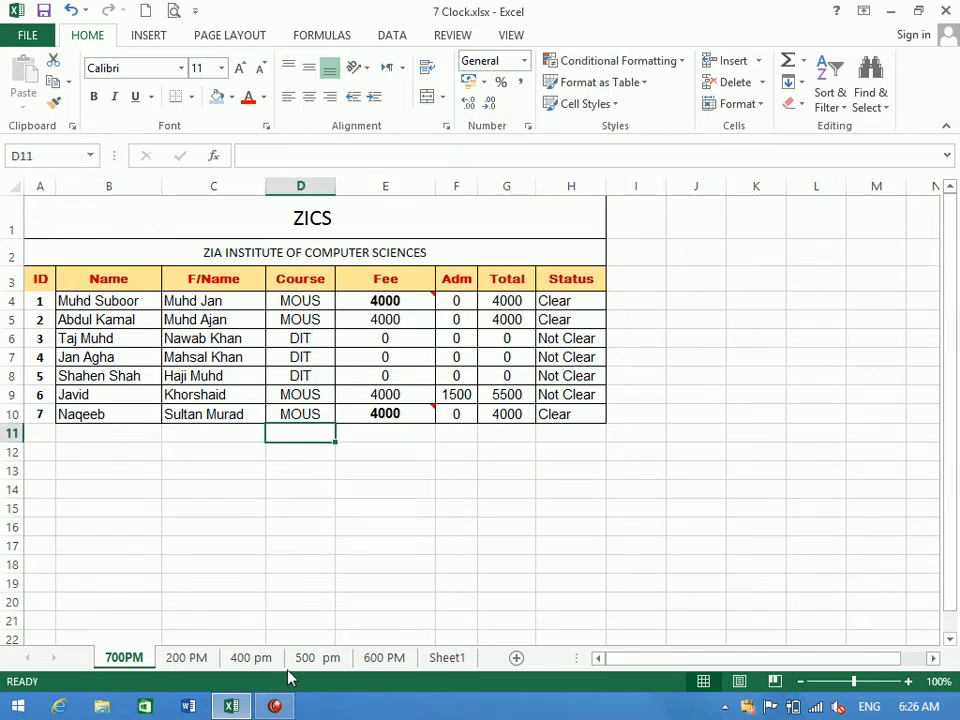
# Switch to Sheet1 and fill every cell of the range C4:I16 with the text asdas.
pyautogui.click(308, 662)
pyautogui.click(252, 660)
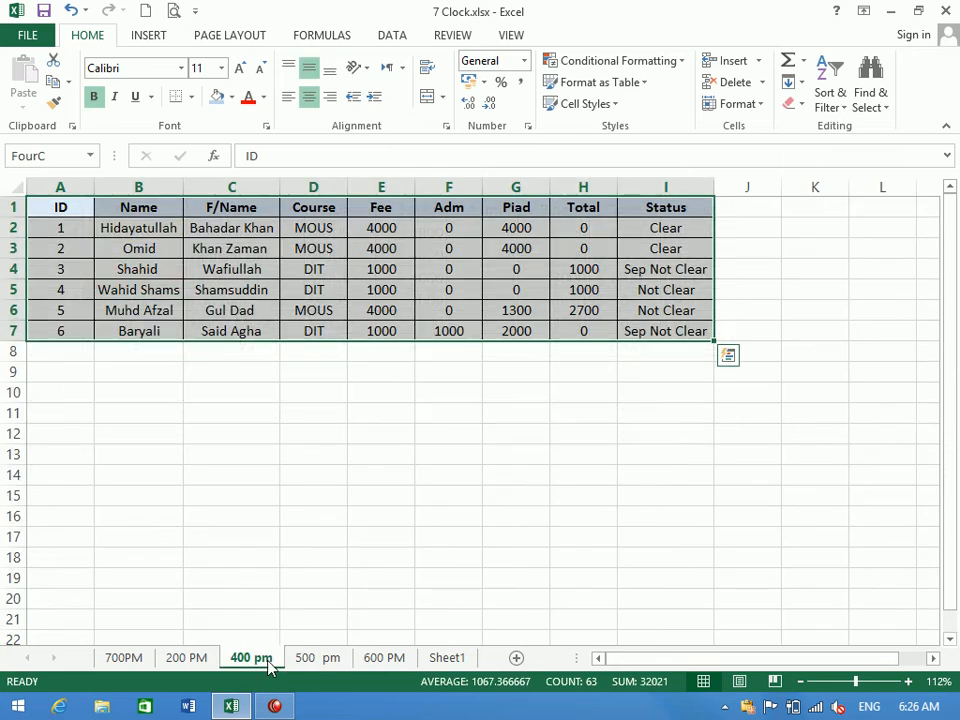
pyautogui.click(317, 662)
pyautogui.click(390, 664)
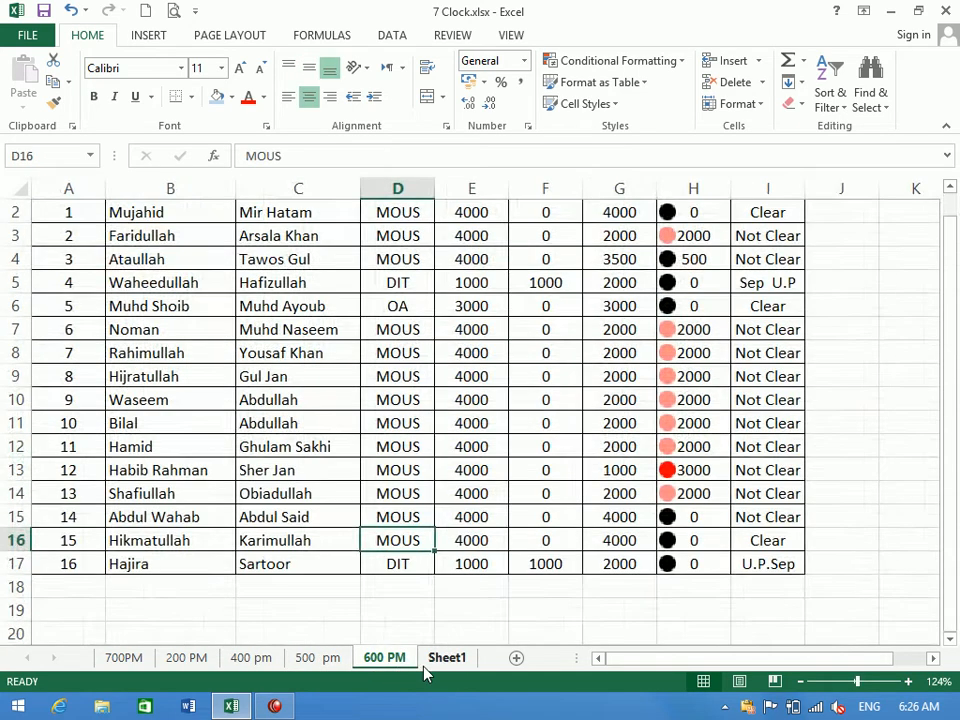
pyautogui.click(425, 668)
pyautogui.click(225, 281)
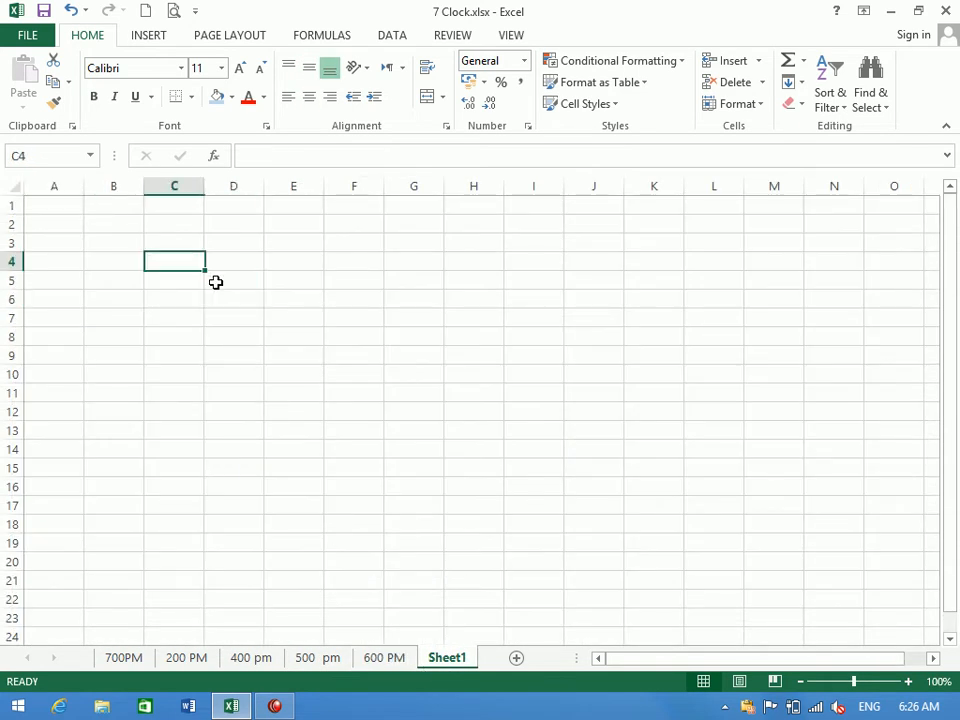
pyautogui.moveTo(150, 257); pyautogui.dragTo(522, 477)
pyautogui.write('asdas')
pyautogui.hotkey('ctrl', 'Return')
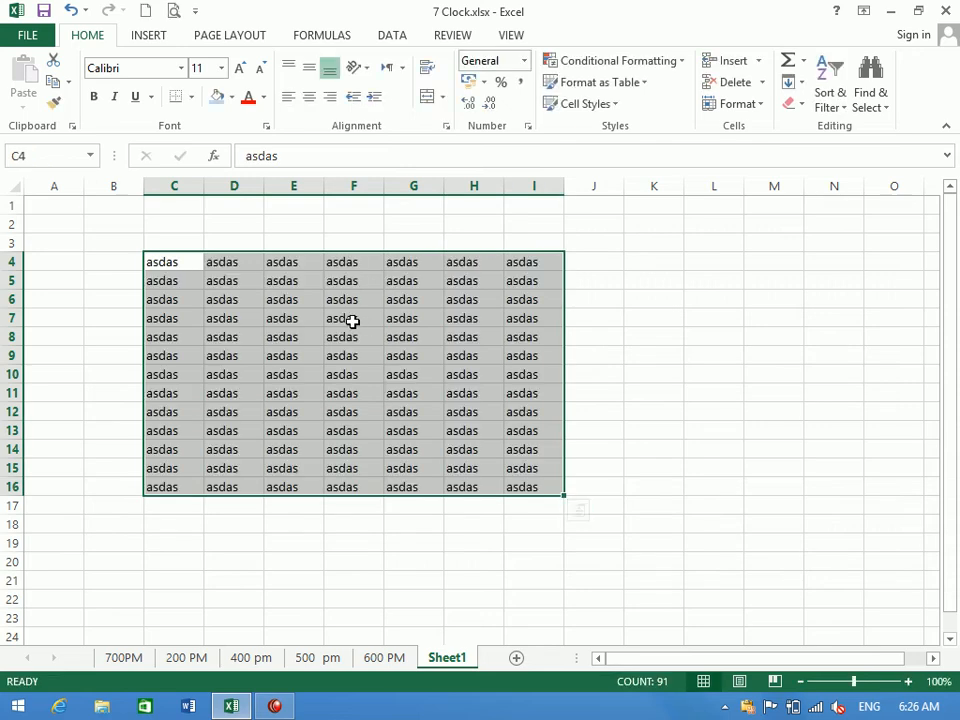
# Clear the contents of cells F7, G11 and D14 inside the filled block.
pyautogui.click(355, 320)
pyautogui.press('Delete')
pyautogui.press('Down')
pyautogui.press('Down')
pyautogui.press('Down')
pyautogui.press('Down')
pyautogui.press('Right')
pyautogui.press('BackSpace')
pyautogui.press('Down')
pyautogui.press('Down')
pyautogui.press('Down')
pyautogui.press('Left')
pyautogui.press('Left')
pyautogui.press('Left')
pyautogui.press('BackSpace')
# Clear the contents of cells C6 and H6 in the filled block.
pyautogui.press('Up')
pyautogui.press('Up')
pyautogui.press('Up')
pyautogui.press('Up')
pyautogui.press('Up')
pyautogui.press('Up')
pyautogui.press('Up')
pyautogui.press('Up')
pyautogui.press('Left')
pyautogui.press('BackSpace')
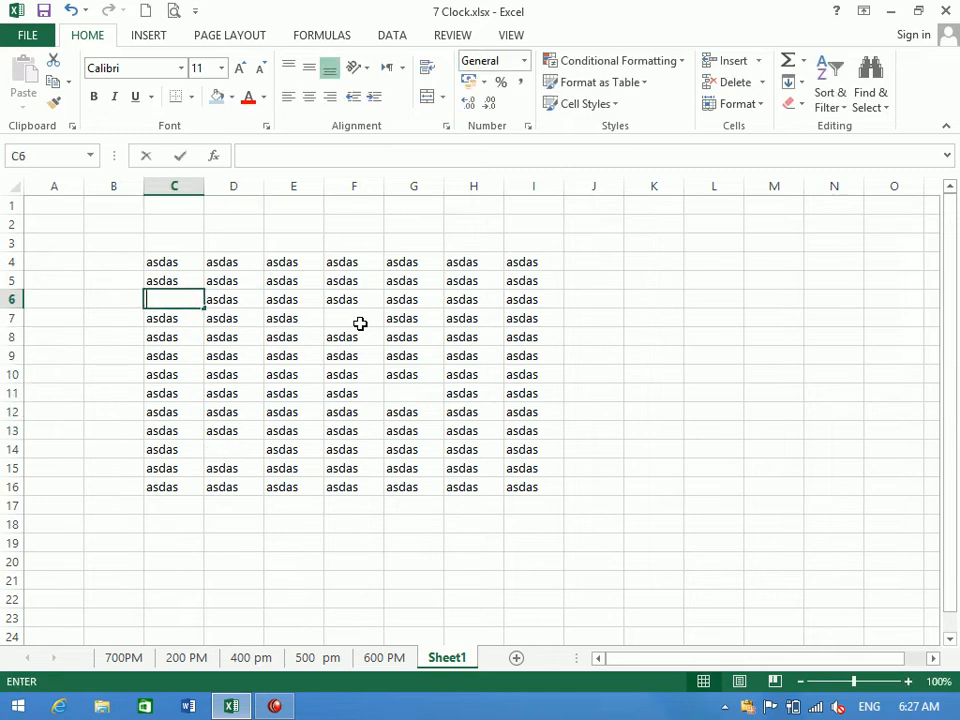
pyautogui.press('Right')
pyautogui.press('Right')
pyautogui.press('Right')
pyautogui.press('Right')
pyautogui.press('Right')
pyautogui.press('Right')
pyautogui.press('Left')
pyautogui.press('BackSpace')
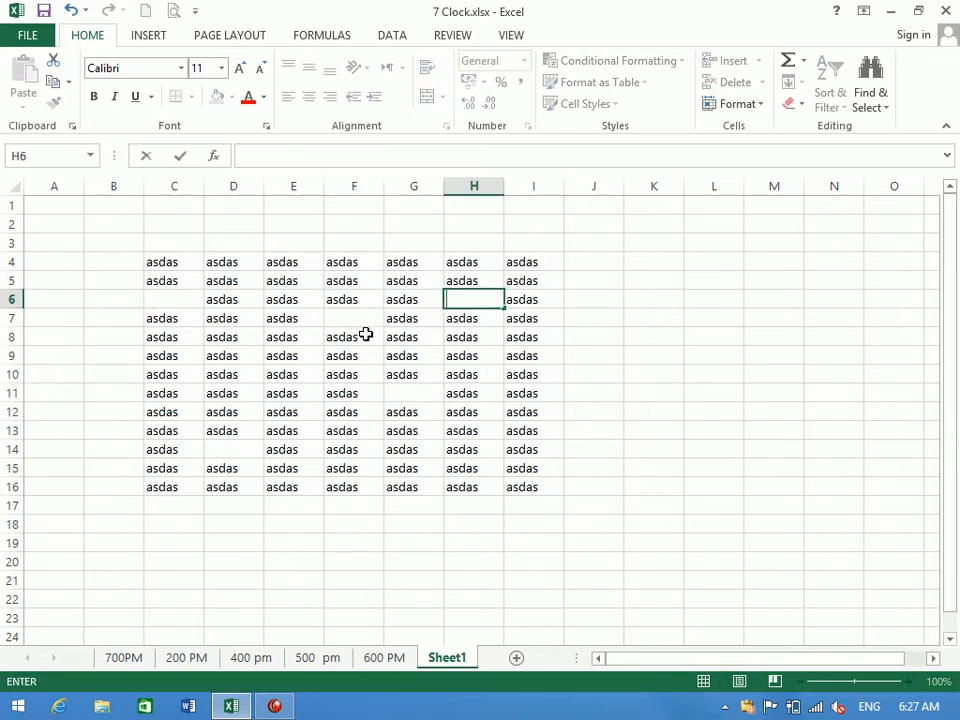
pyautogui.click(436, 421)
pyautogui.click(462, 427)
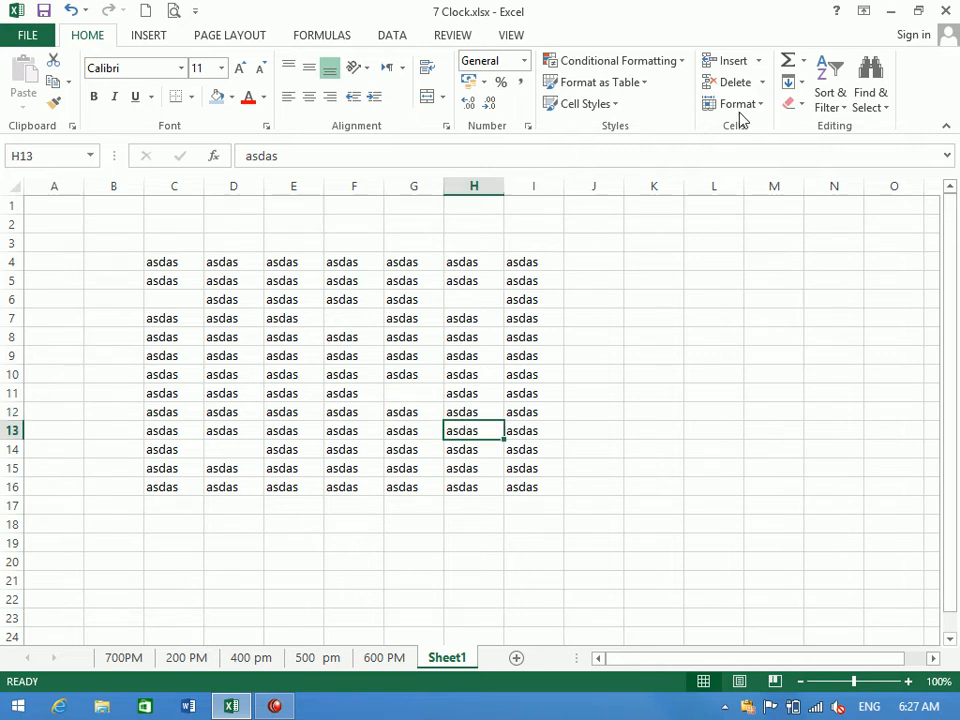
# Select the blank cells on Sheet1 with Go To Special, try a light blue fill on them and undo it.
pyautogui.click(869, 100)
pyautogui.click(869, 197)
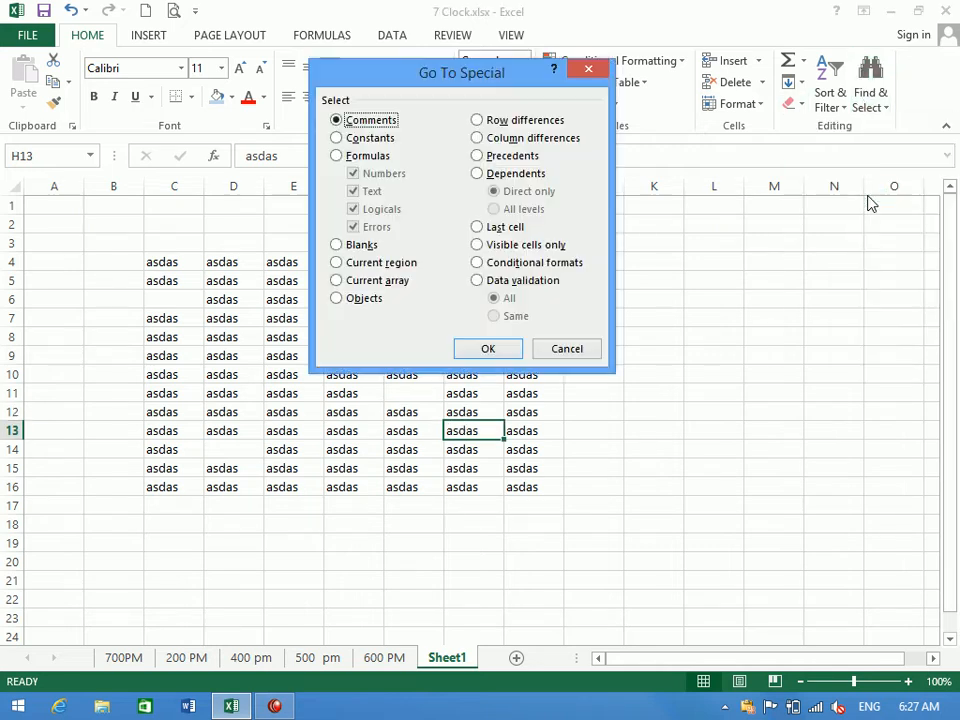
pyautogui.click(350, 245)
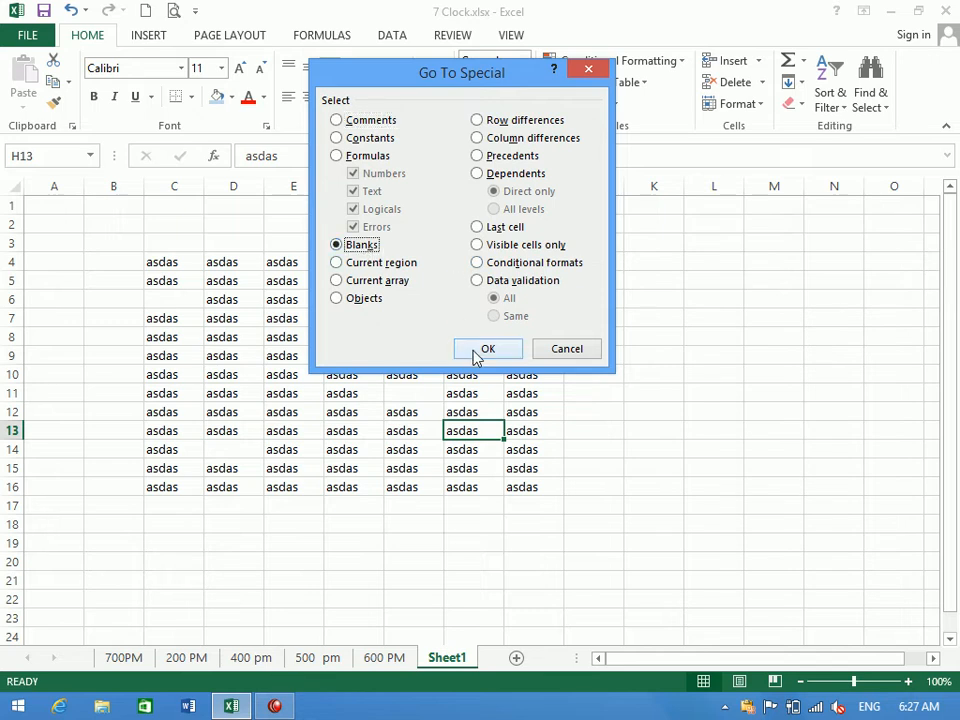
pyautogui.click(486, 349)
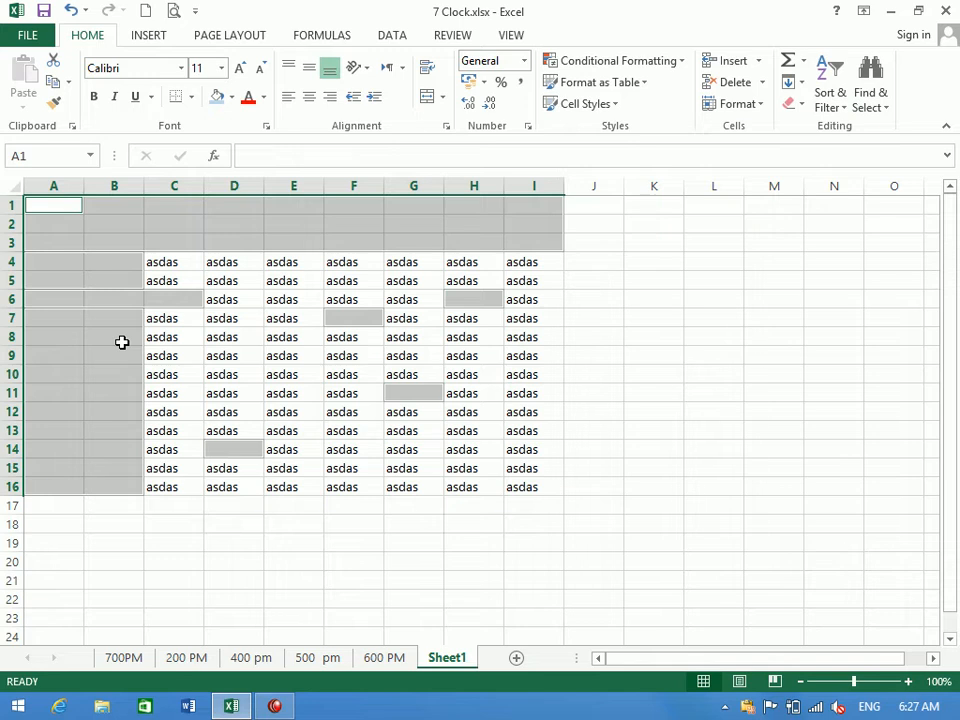
pyautogui.click(217, 97)
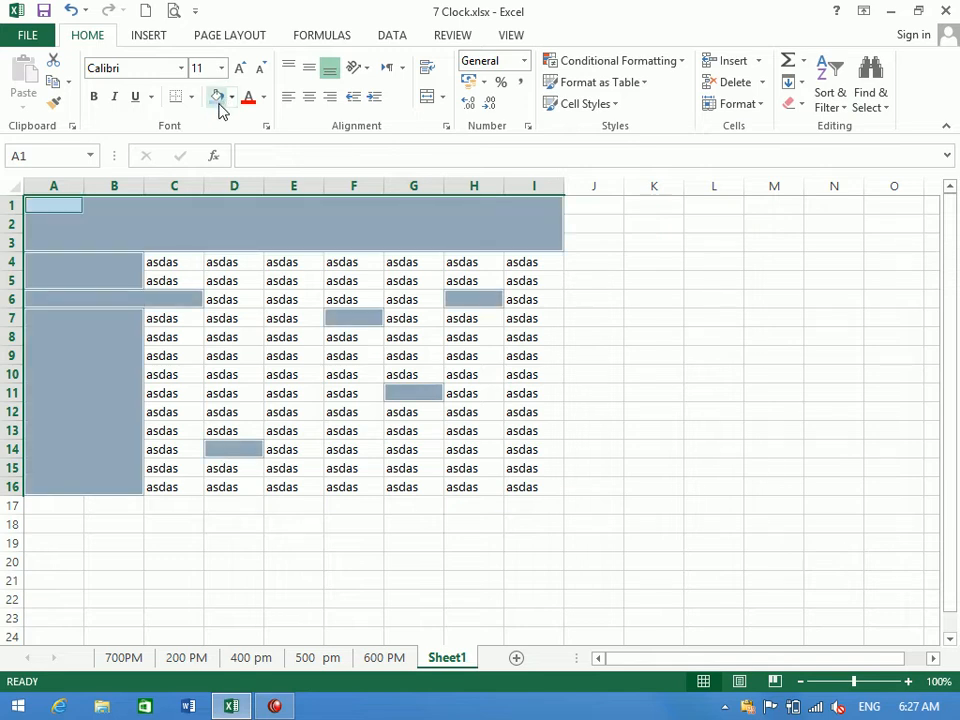
pyautogui.hotkey('ctrl', 'z')
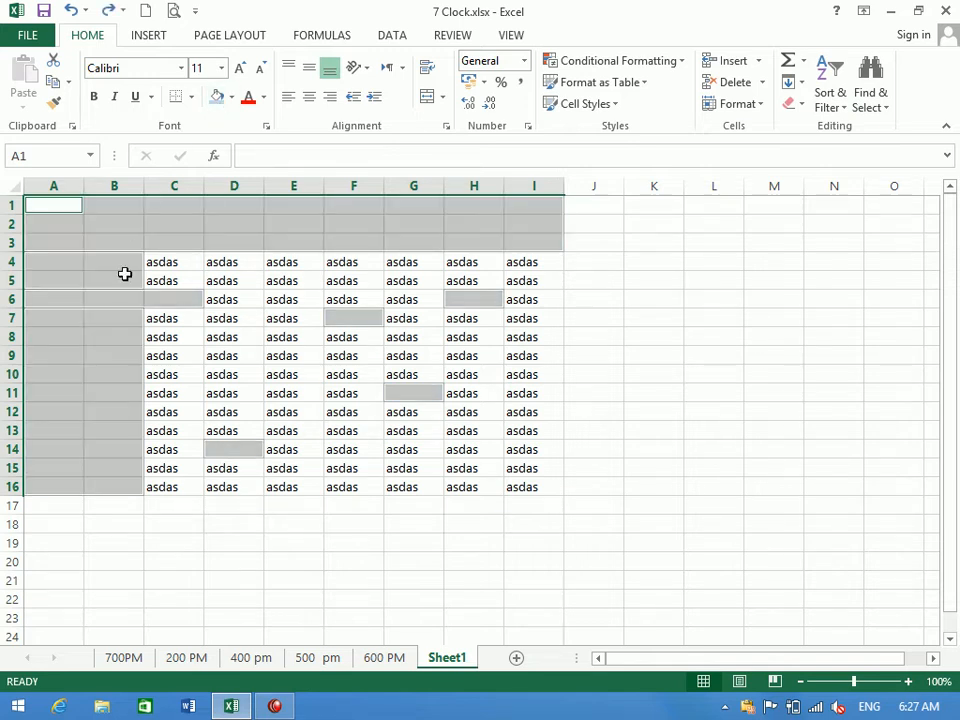
# Enter the text awdas in the blank cell C6.
pyautogui.click(173, 296)
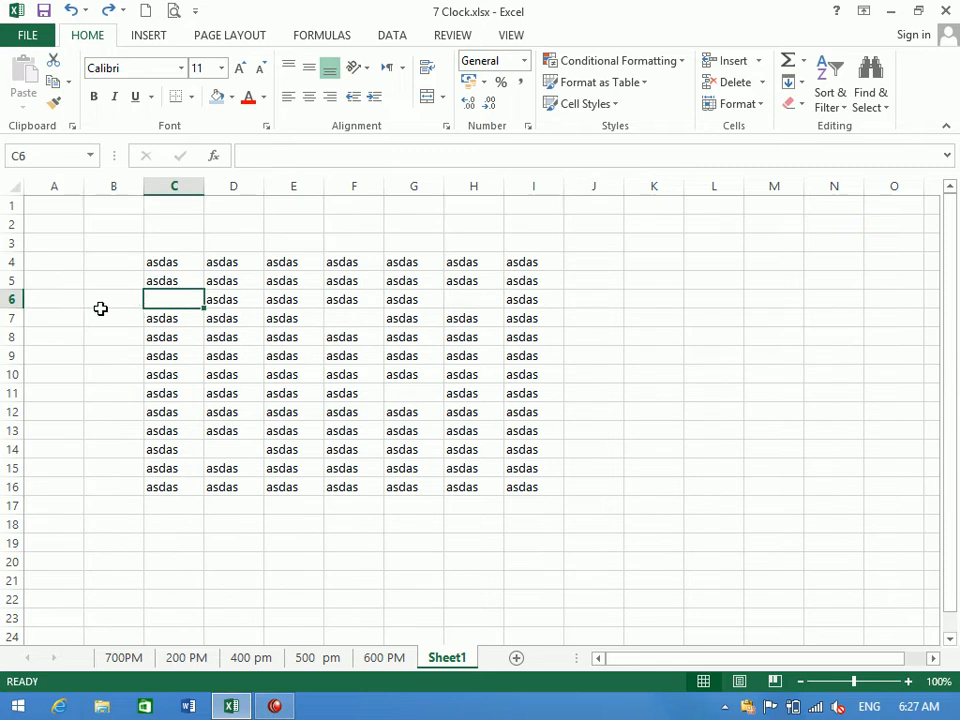
pyautogui.write('awdas')
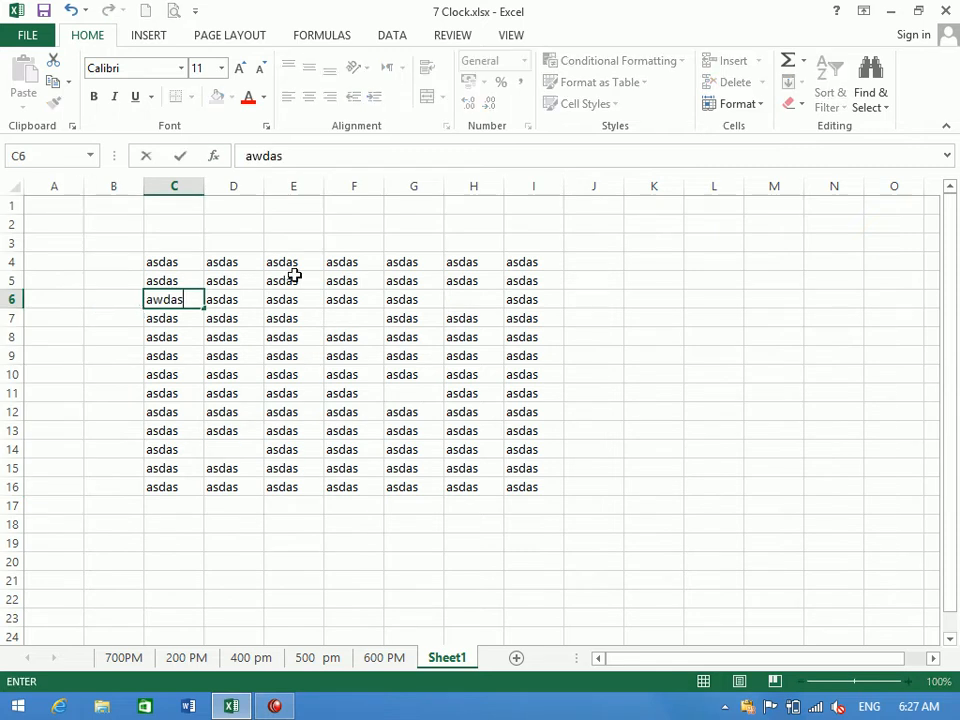
pyautogui.click(410, 372)
# Use Go To Special with the Blanks option to select the remaining blank cells.
pyautogui.click(870, 98)
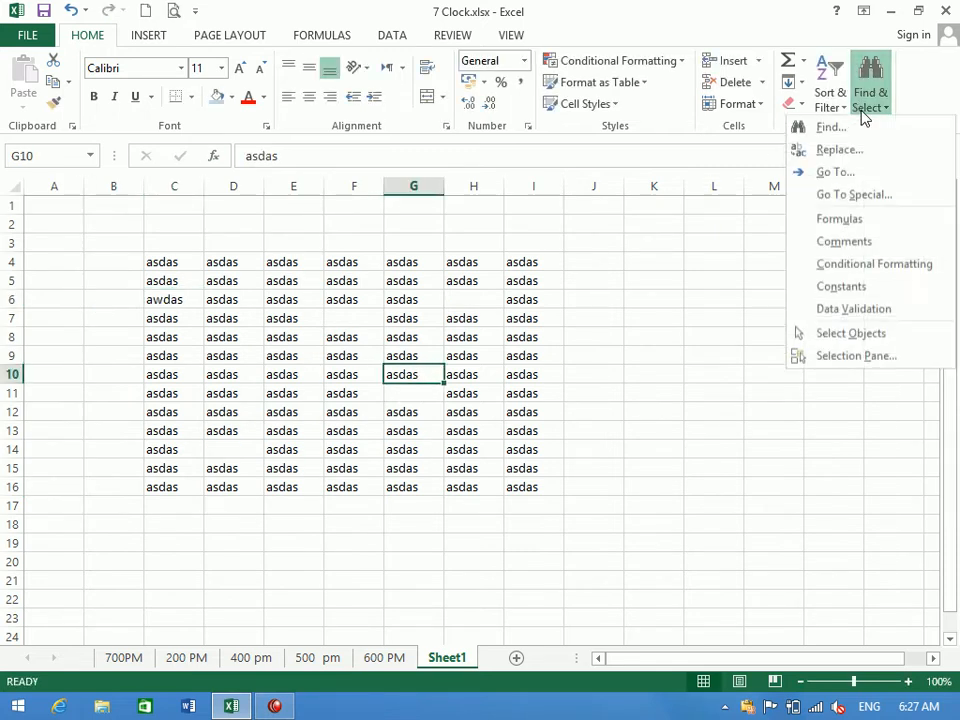
pyautogui.click(868, 195)
pyautogui.click(372, 155)
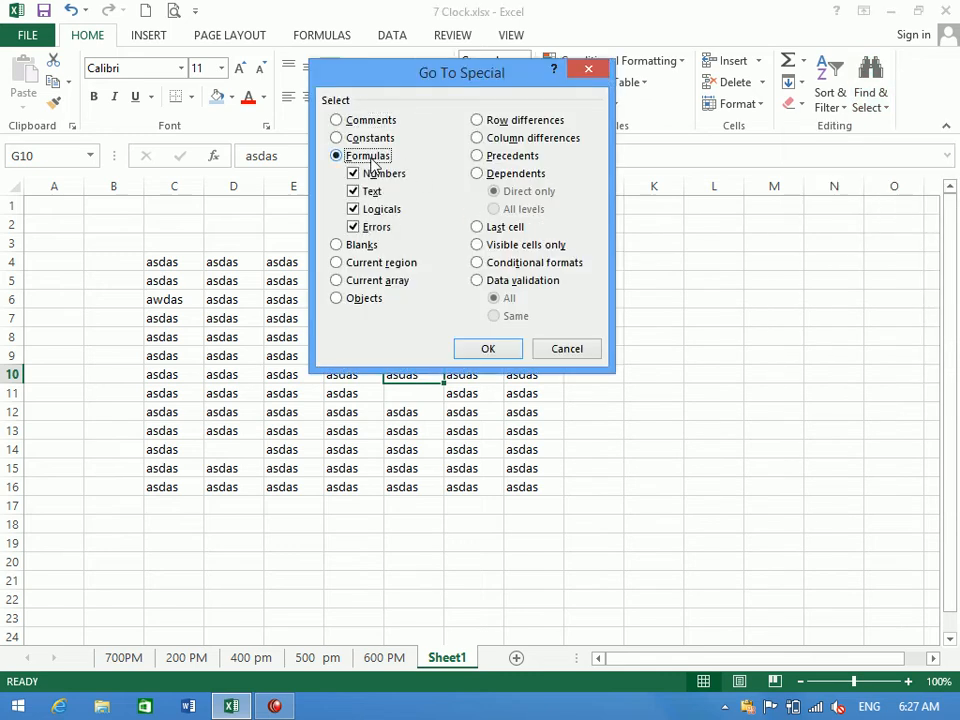
pyautogui.click(362, 245)
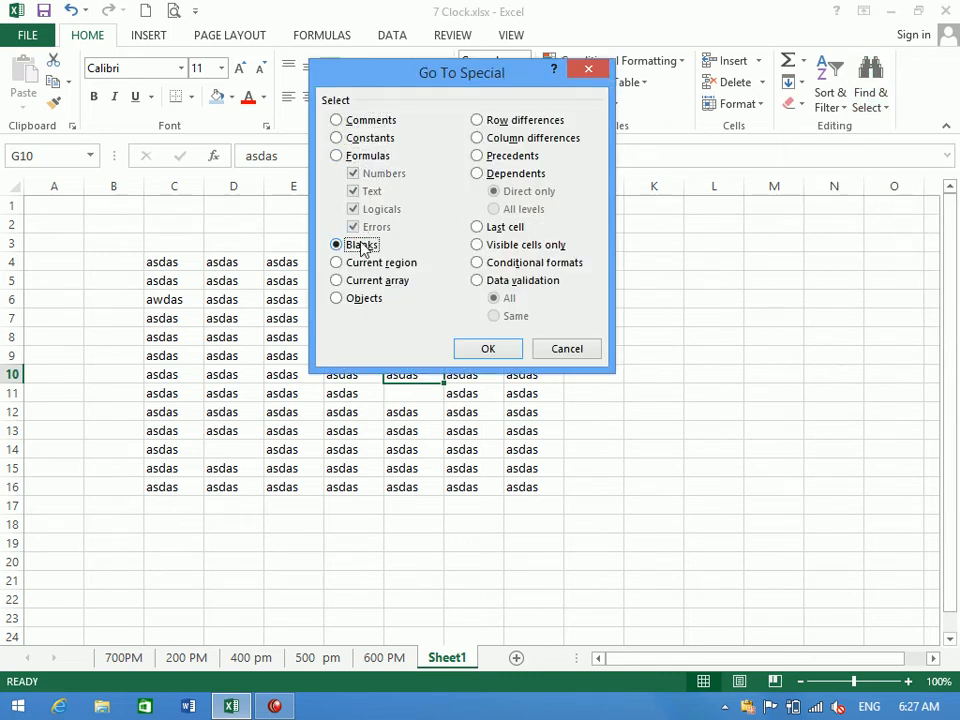
pyautogui.click(465, 347)
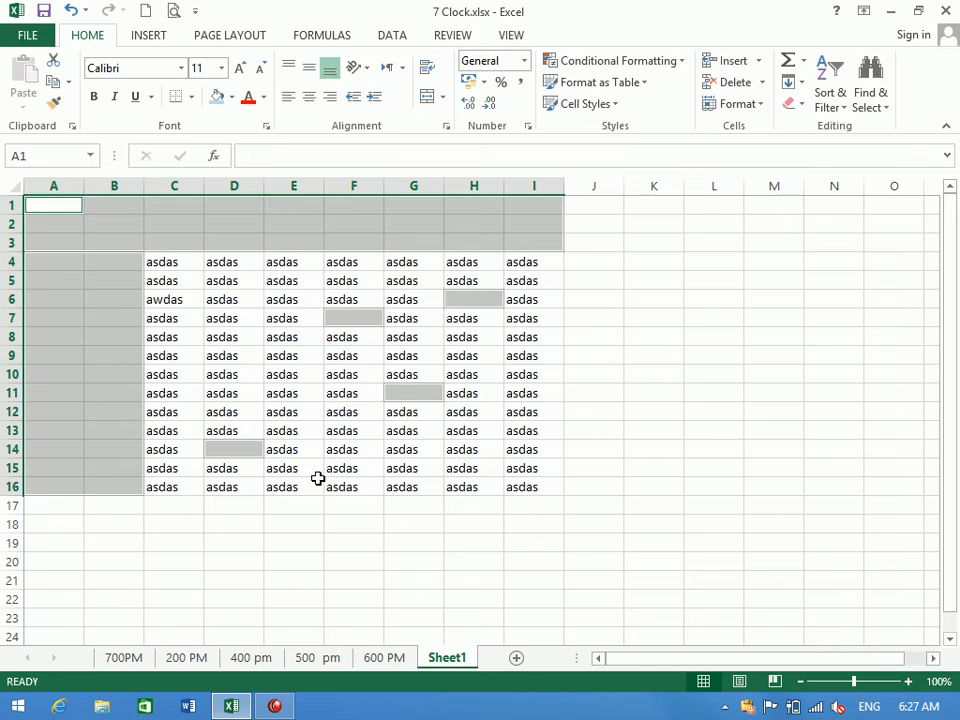
pyautogui.click(357, 443)
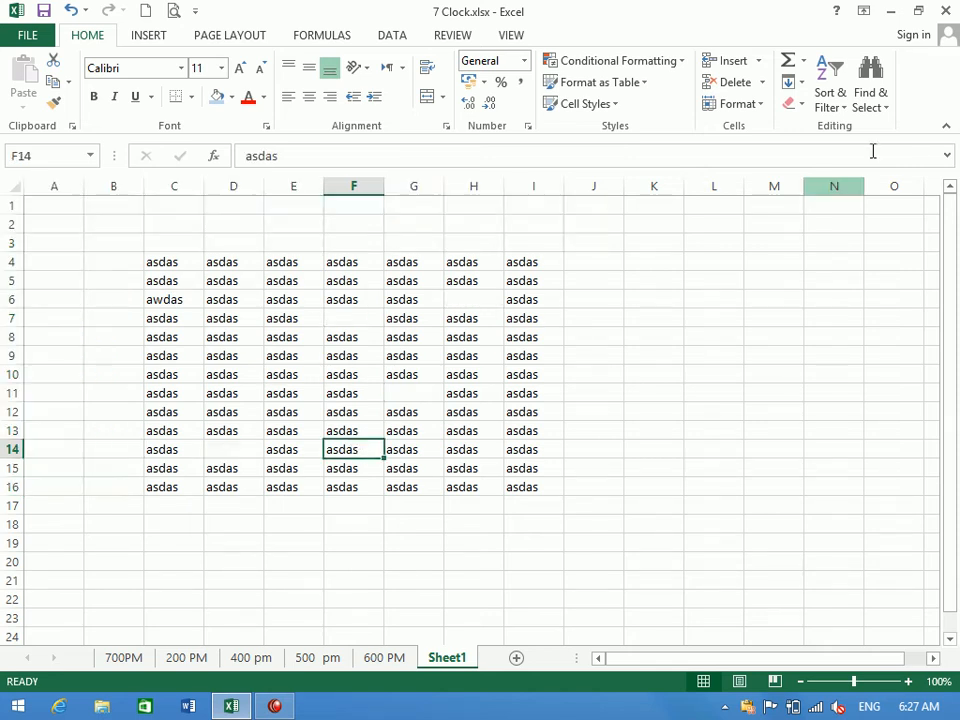
pyautogui.click(864, 94)
pyautogui.click(871, 197)
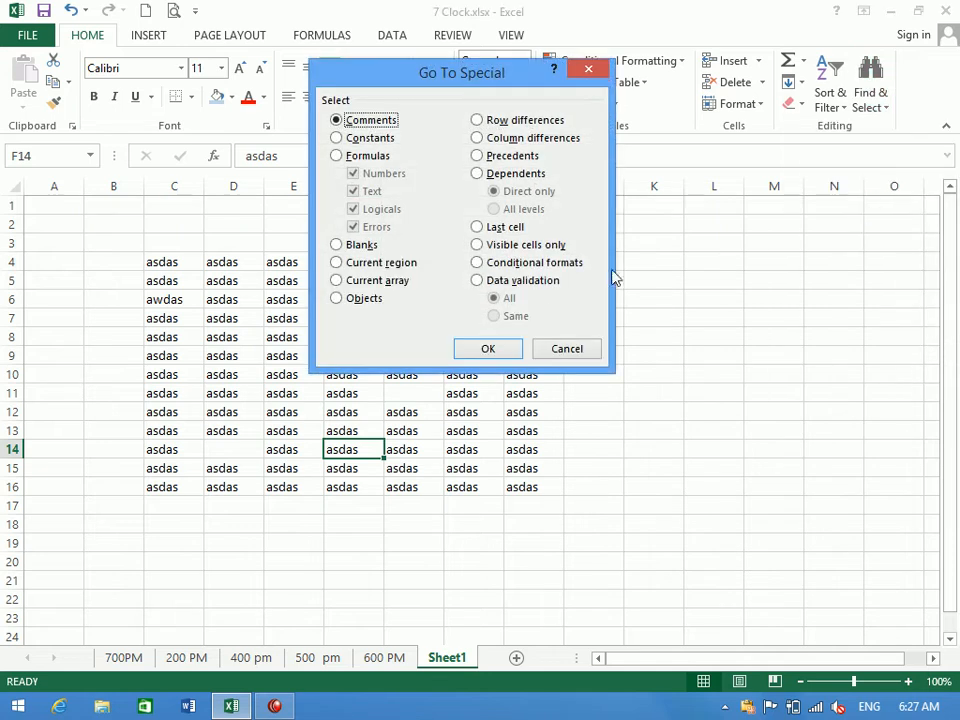
pyautogui.click(572, 349)
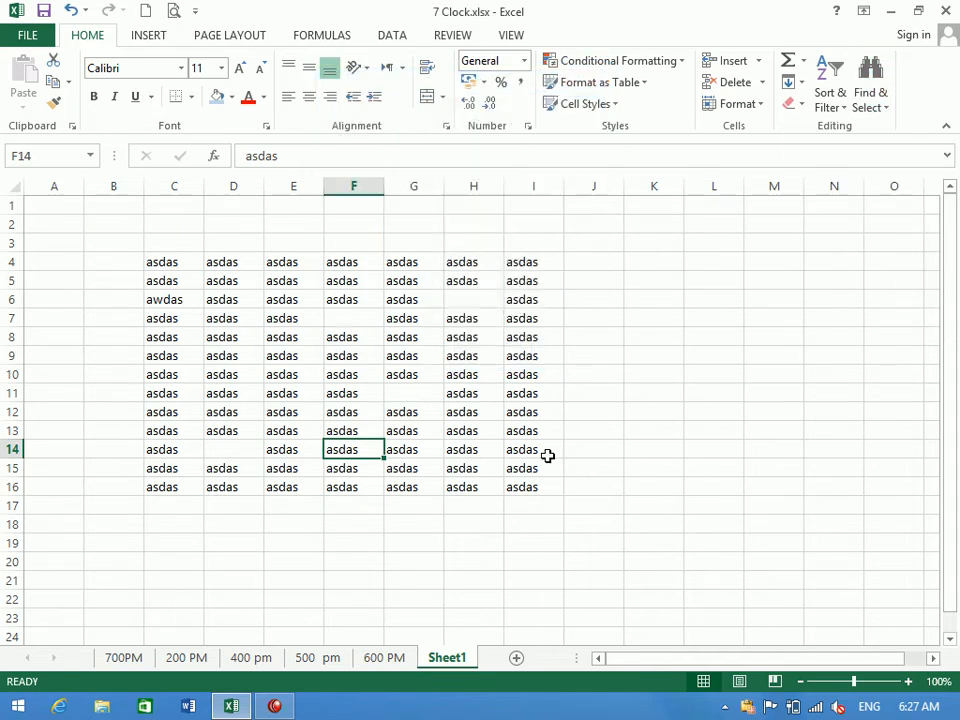
# Select the data block C4:I16 as a range, and again as the whole block around cell I16.
pyautogui.moveTo(525, 489); pyautogui.dragTo(172, 268)
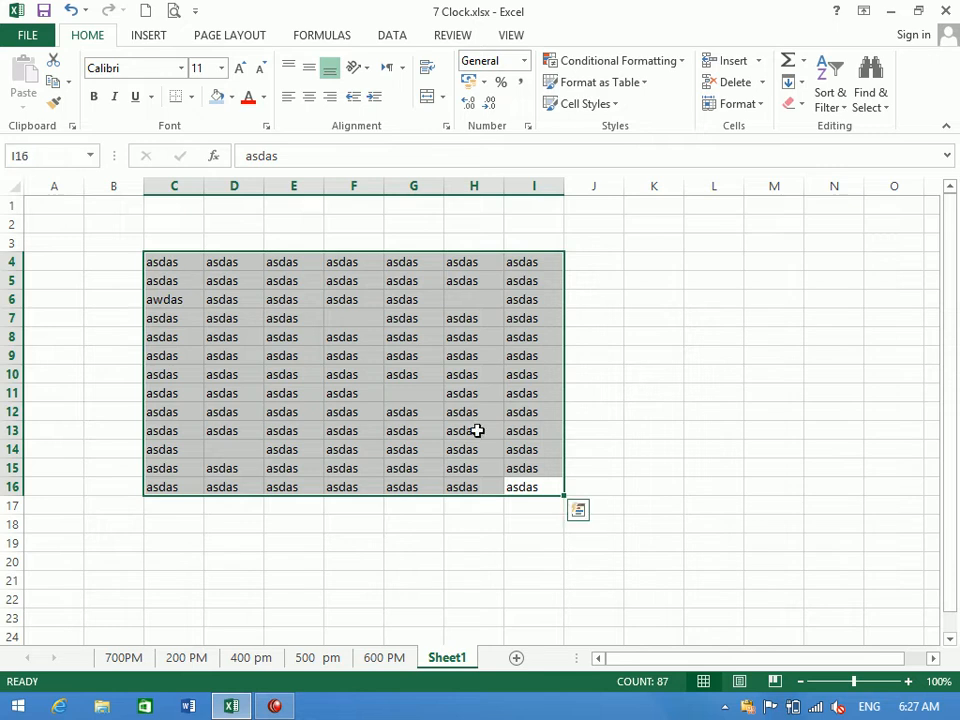
pyautogui.click(519, 487)
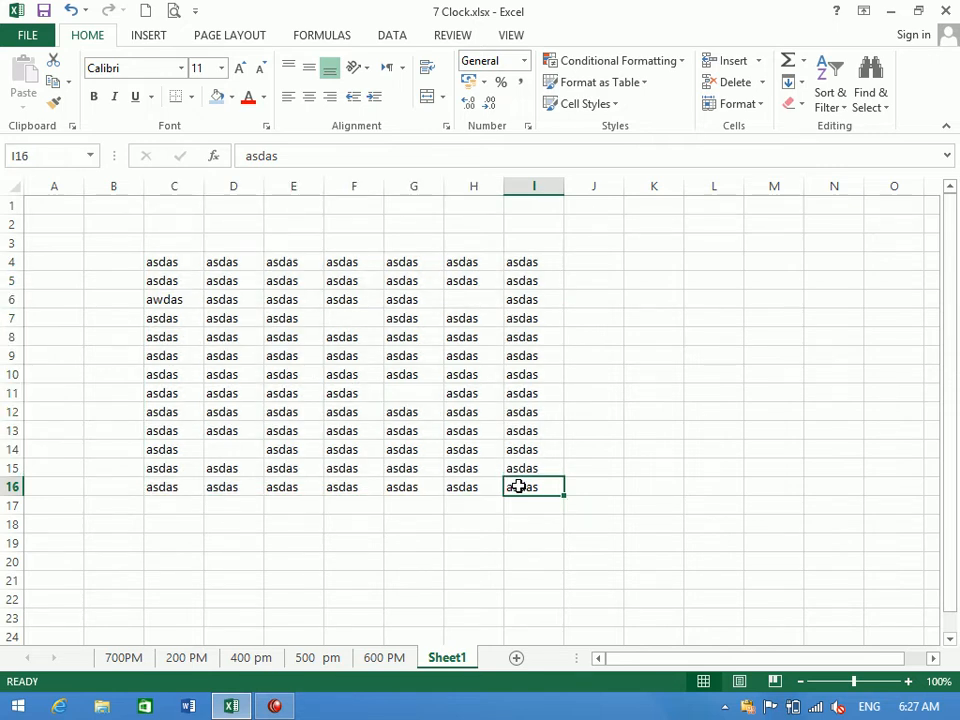
pyautogui.hotkey('ctrl', 'a')
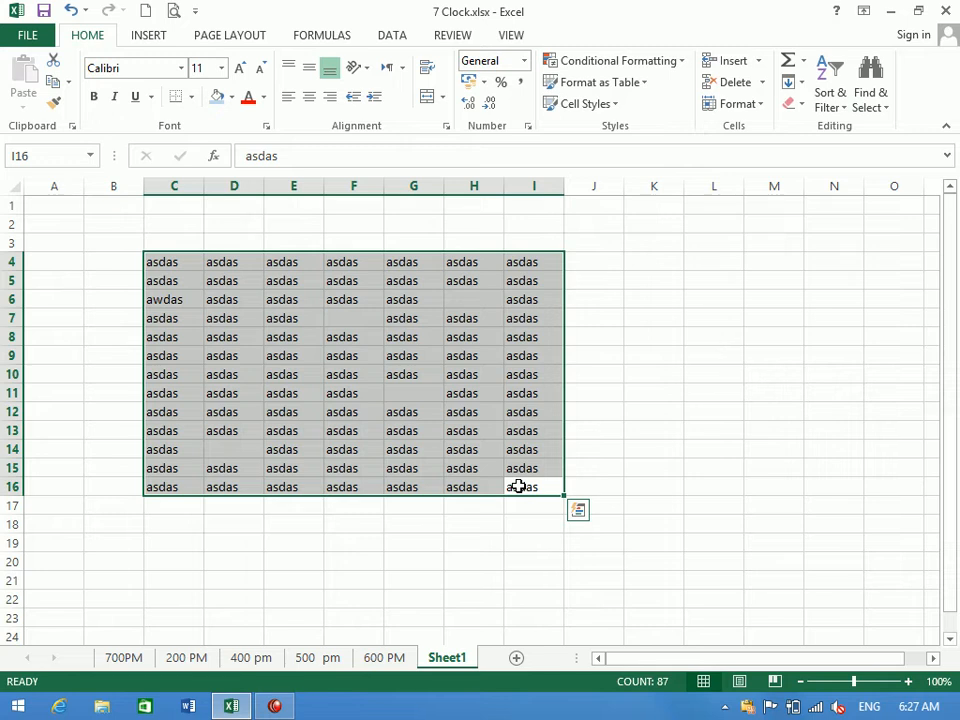
pyautogui.rightClick(519, 487)
# Use Go To Special with the Current region option to select the data block around cell I16.
pyautogui.click(519, 488)
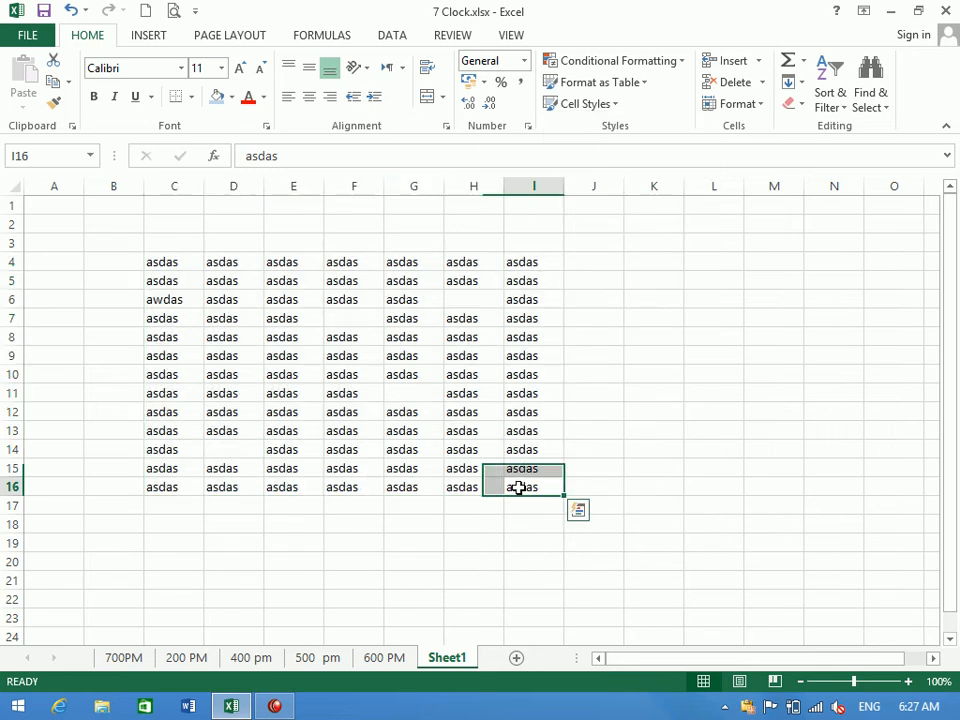
pyautogui.click(866, 108)
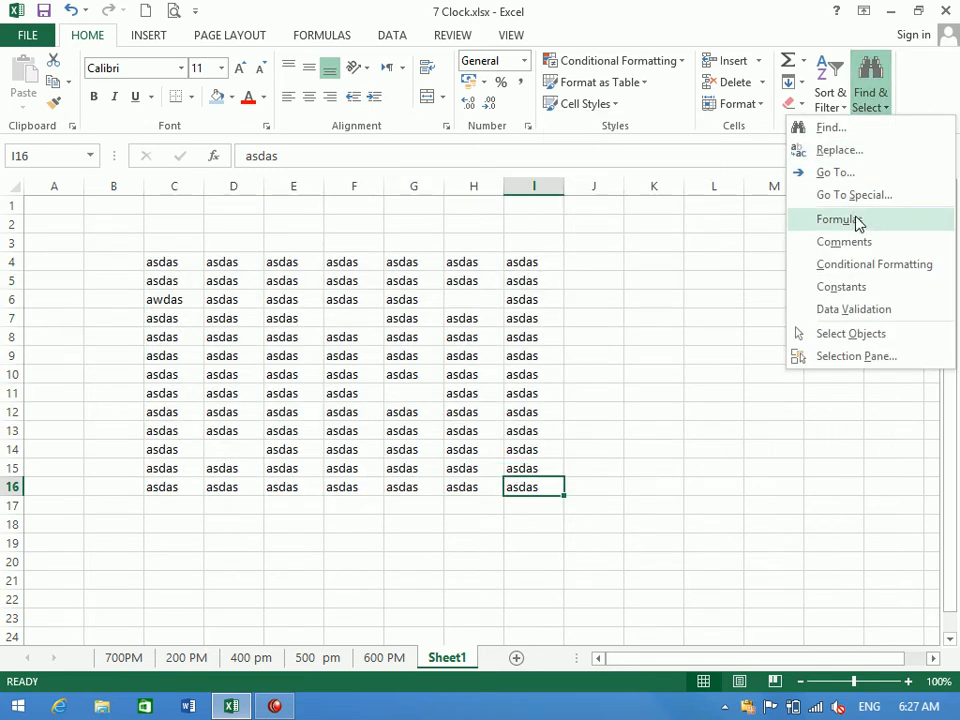
pyautogui.click(853, 200)
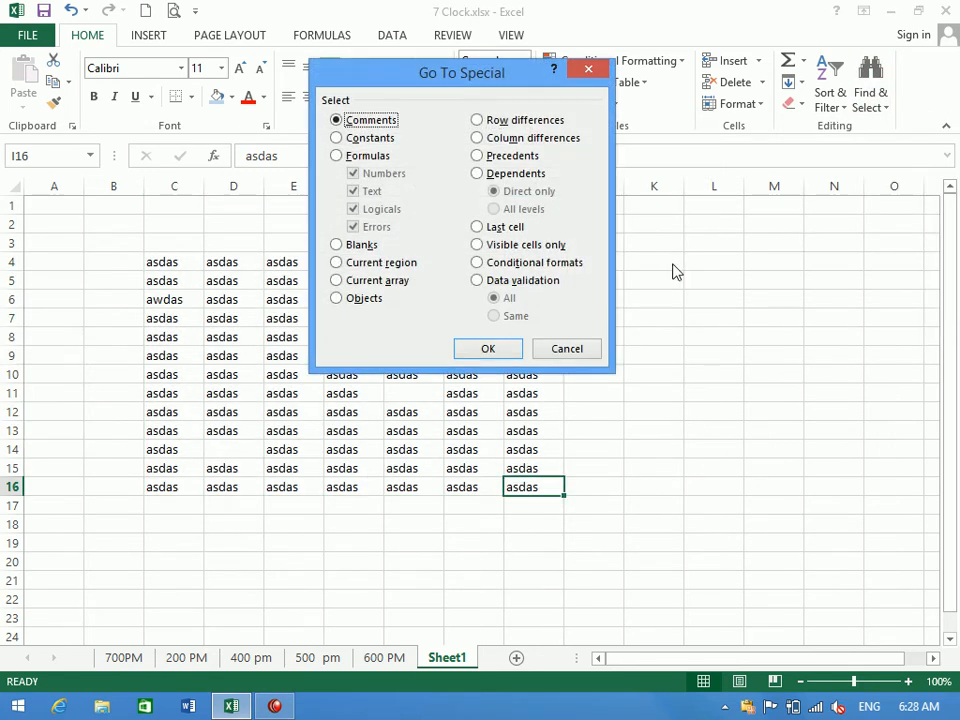
pyautogui.click(378, 265)
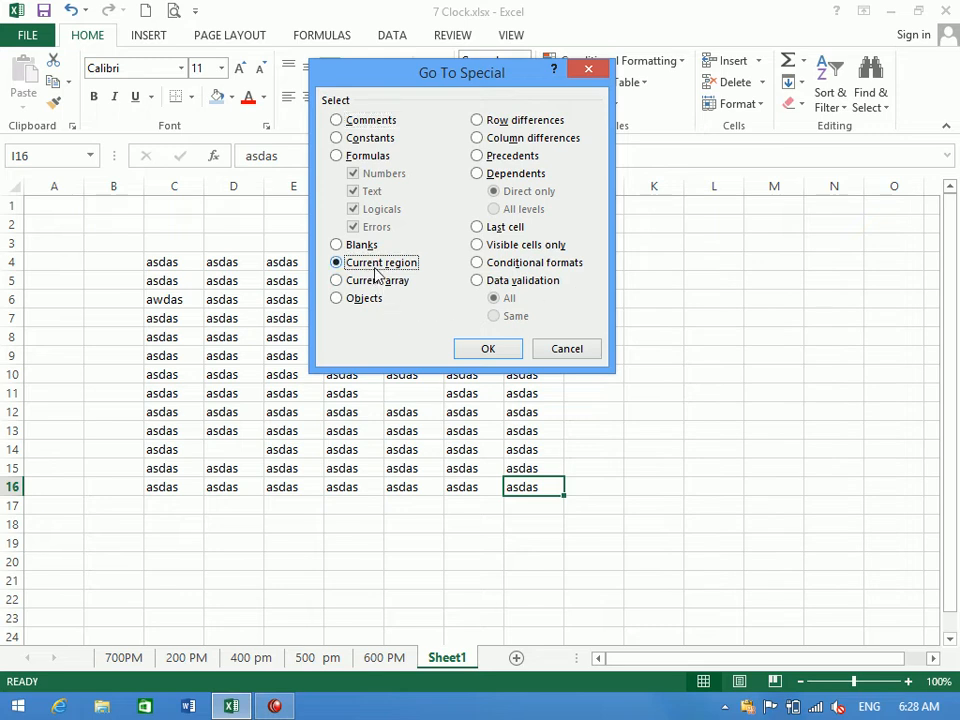
pyautogui.click(488, 349)
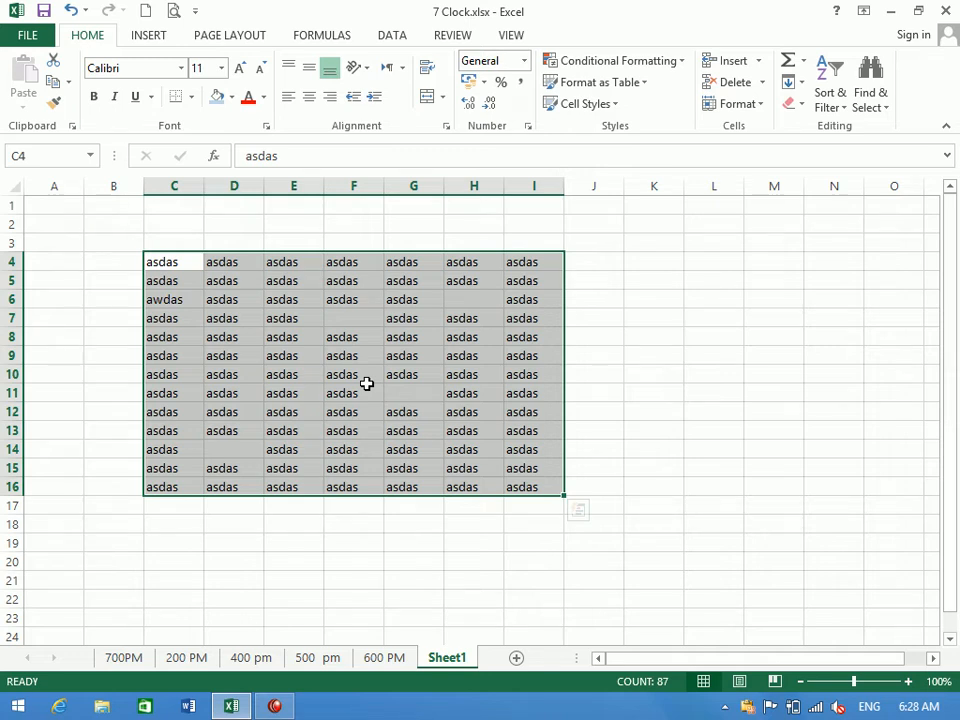
pyautogui.click(535, 489)
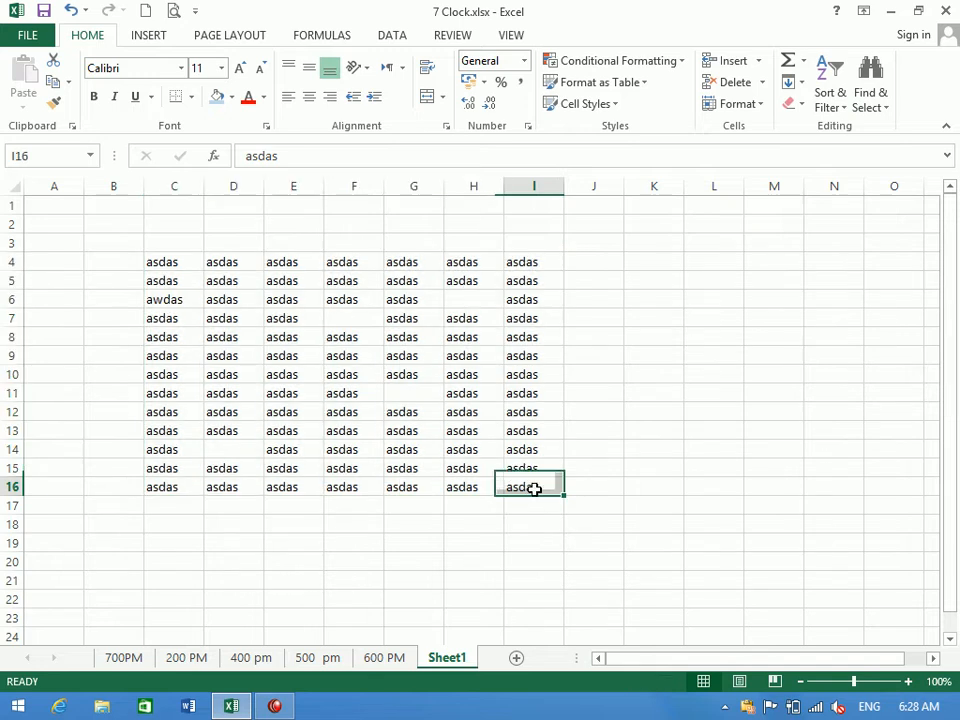
pyautogui.click(884, 110)
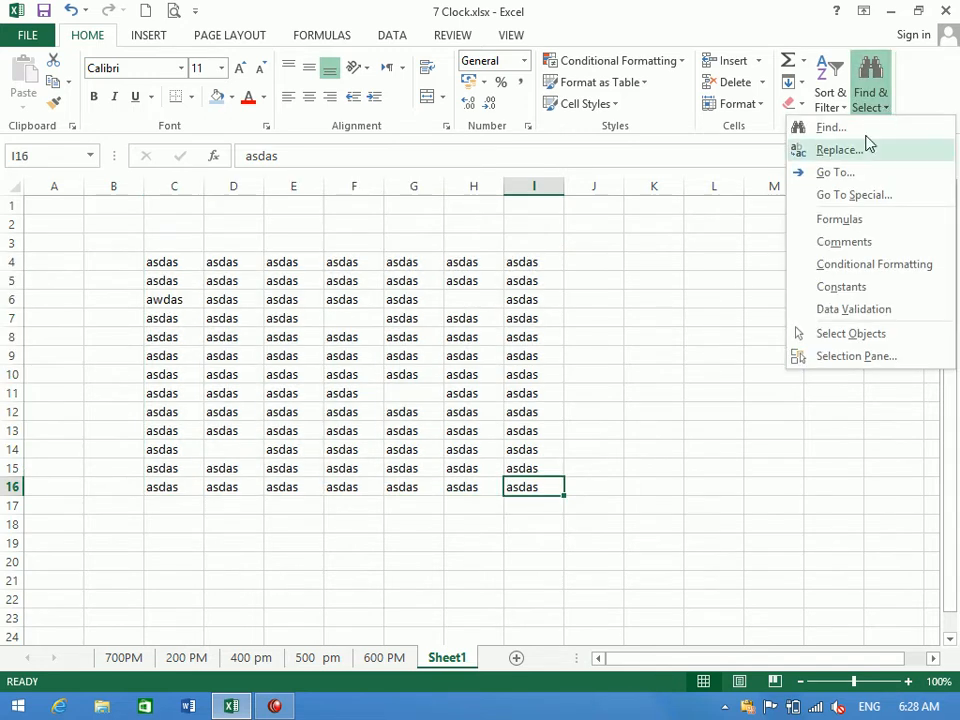
pyautogui.click(843, 196)
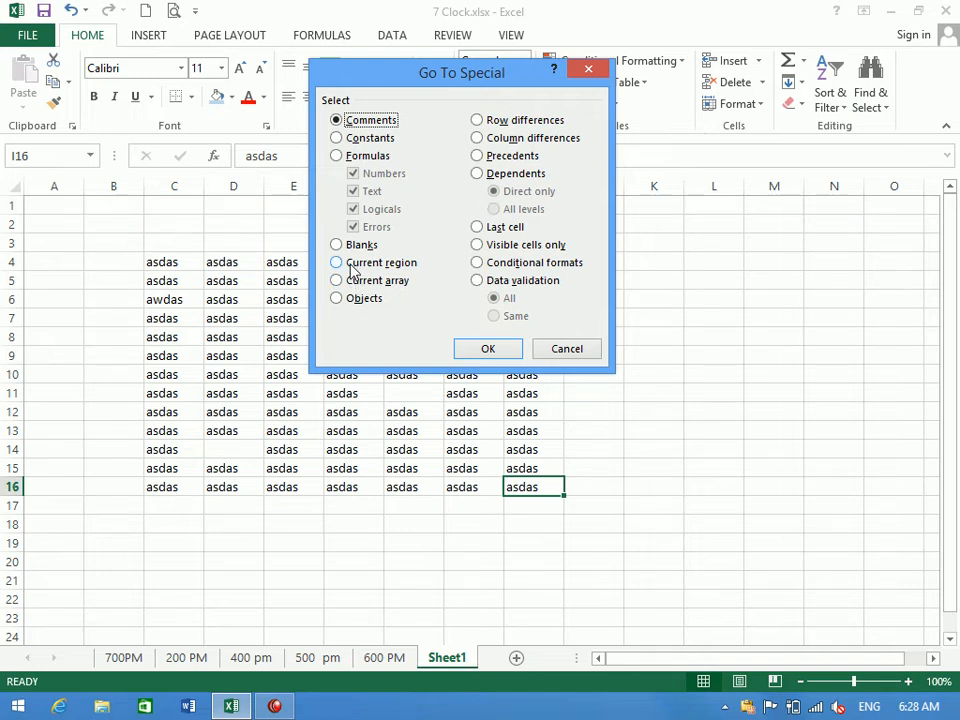
pyautogui.click(567, 350)
# Clear all the sample text from the data block C4:I16.
pyautogui.moveTo(531, 489); pyautogui.dragTo(692, 259)
pyautogui.press('Delete')
pyautogui.press('BackSpace')
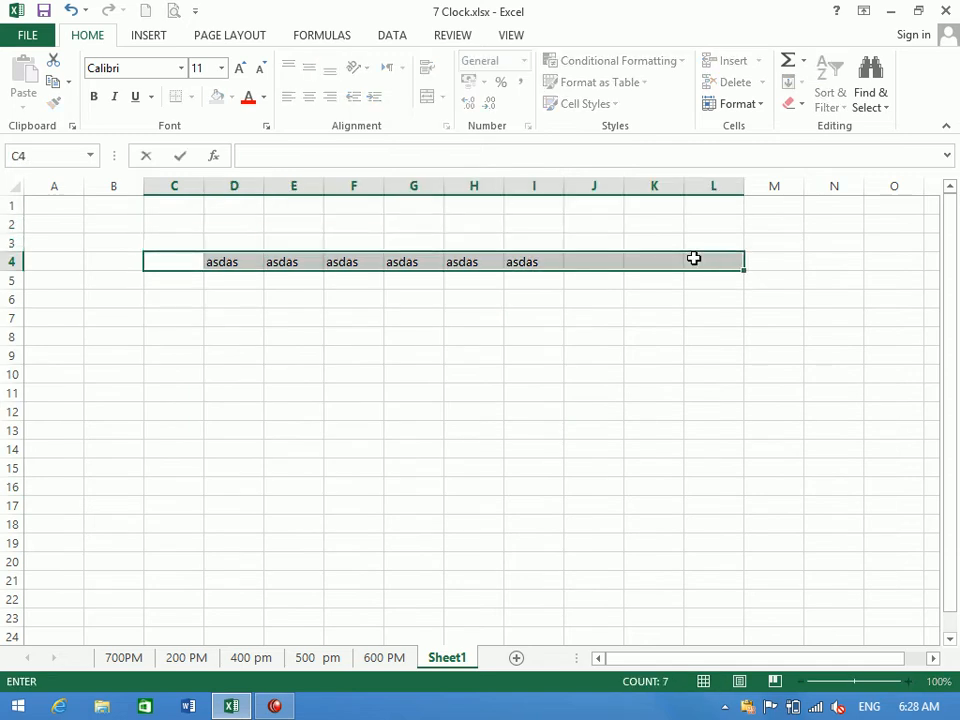
pyautogui.moveTo(655, 336); pyautogui.dragTo(124, 244)
pyautogui.press('BackSpace')
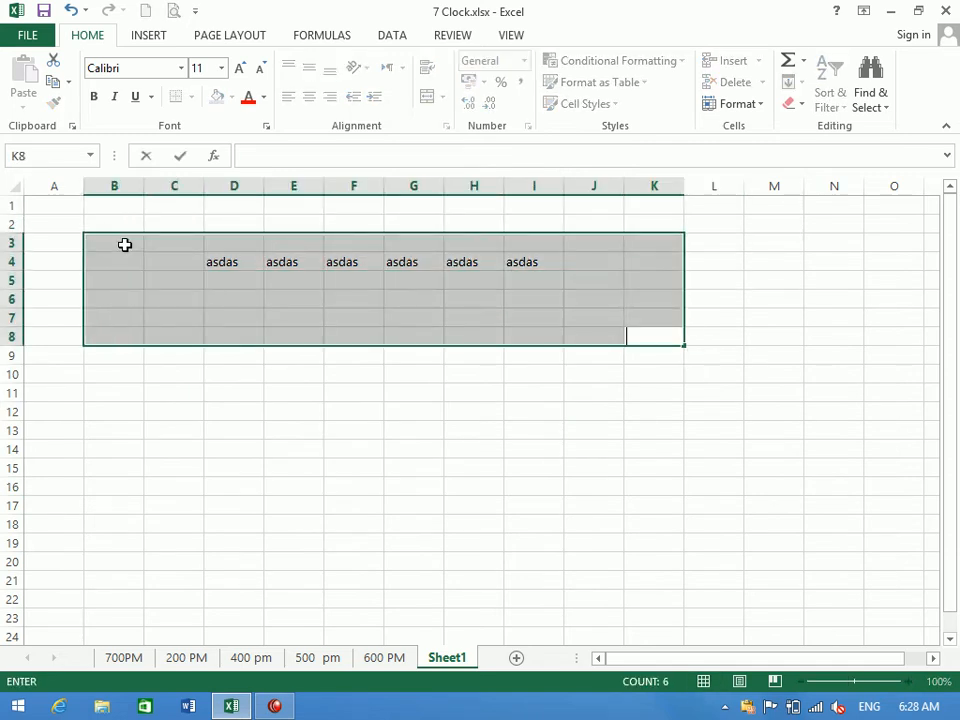
pyautogui.moveTo(220, 262); pyautogui.dragTo(519, 296)
pyautogui.press('Delete')
pyautogui.press('Right')
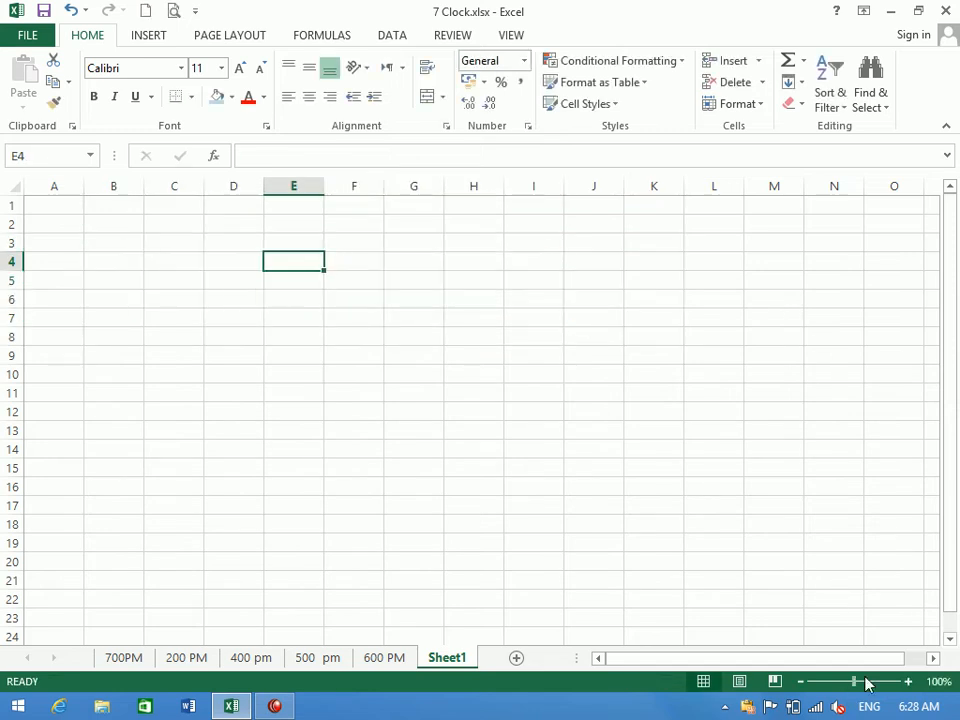
# Enter the heading Score in C6 and the first score, 23, in C7.
pyautogui.moveTo(853, 681); pyautogui.dragTo(866, 681)
pyautogui.click(230, 287)
pyautogui.write('Score')
pyautogui.press('Return')
pyautogui.write('23-')
pyautogui.press('BackSpace')
pyautogui.press('BackSpace')
pyautogui.write('3')
pyautogui.press('Return')
# Enter the scores 40, 50, 30, 20, 40 and 55 in cells C8 to C13.
pyautogui.write('40')
pyautogui.press('Return')
pyautogui.write('50')
pyautogui.press('Return')
pyautogui.write('30')
pyautogui.press('Return')
pyautogui.write('20')
pyautogui.press('Return')
pyautogui.write('40')
pyautogui.press('Return')
pyautogui.write('55')
pyautogui.press('Return')
# Enter the heading Subject in B6 and center both headings in B6:C6.
pyautogui.click(136, 320)
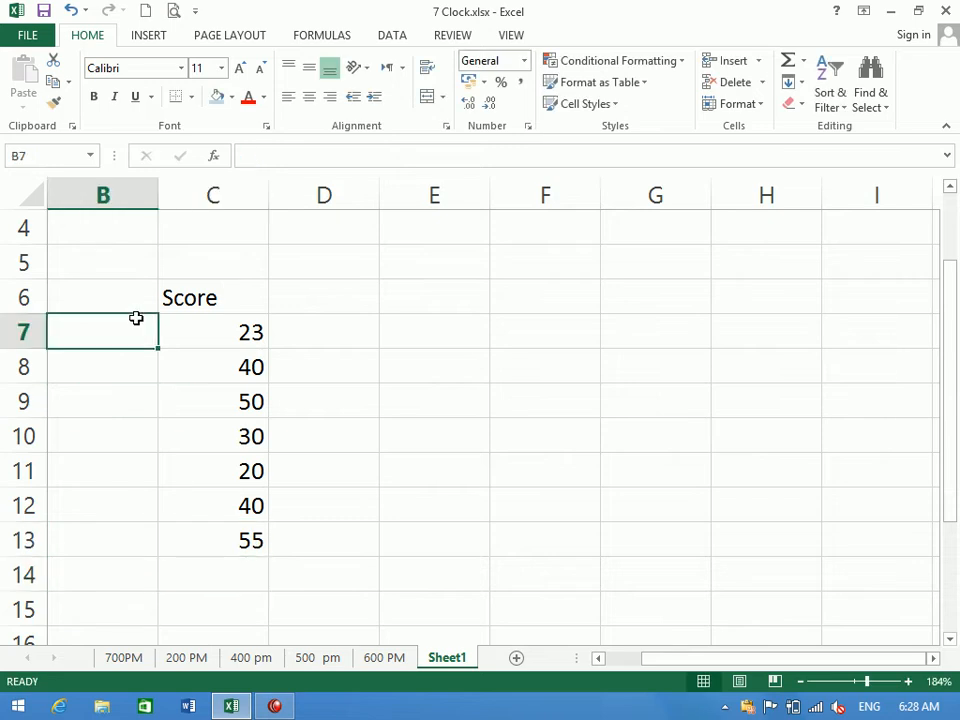
pyautogui.press('Up')
pyautogui.write('Subject')
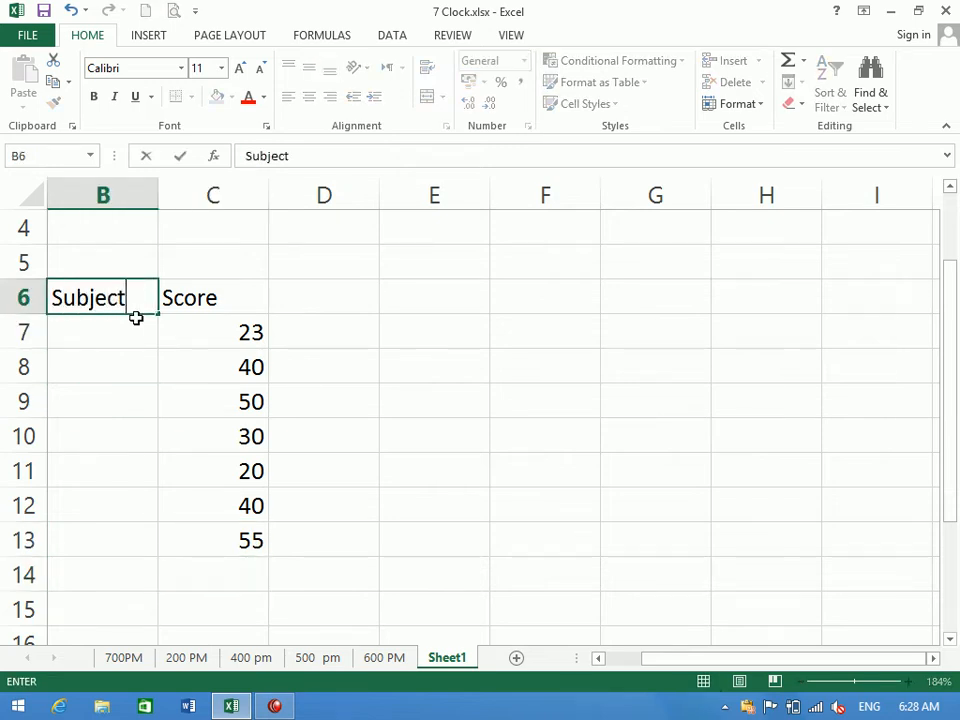
pyautogui.press('Return')
pyautogui.write('\\')
pyautogui.press('BackSpace')
pyautogui.press('Return')
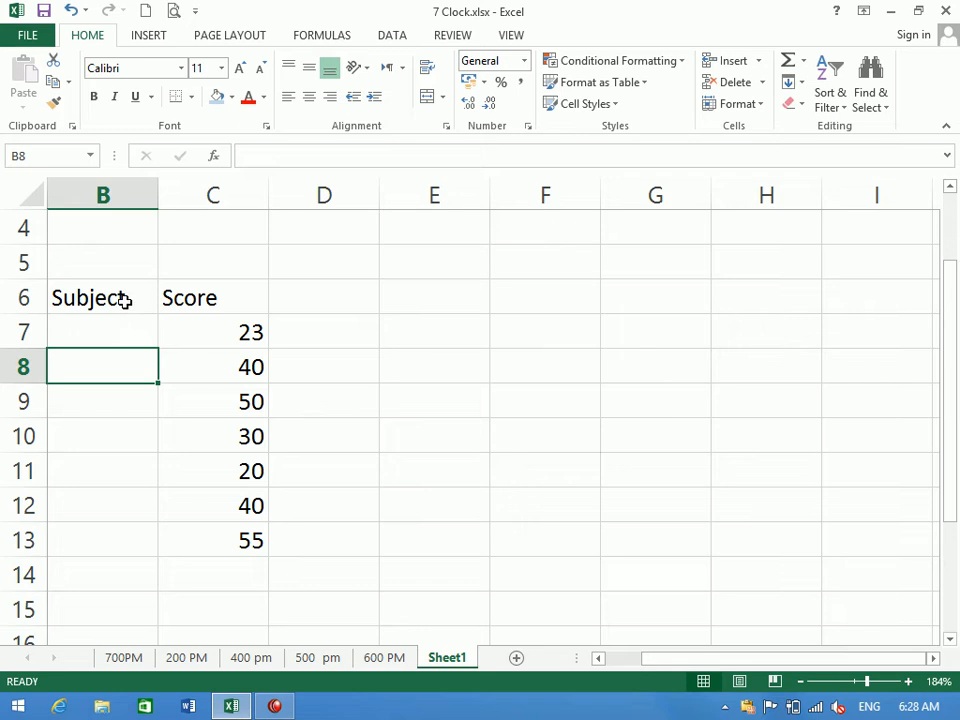
pyautogui.moveTo(206, 298); pyautogui.dragTo(134, 298)
pyautogui.click(309, 97)
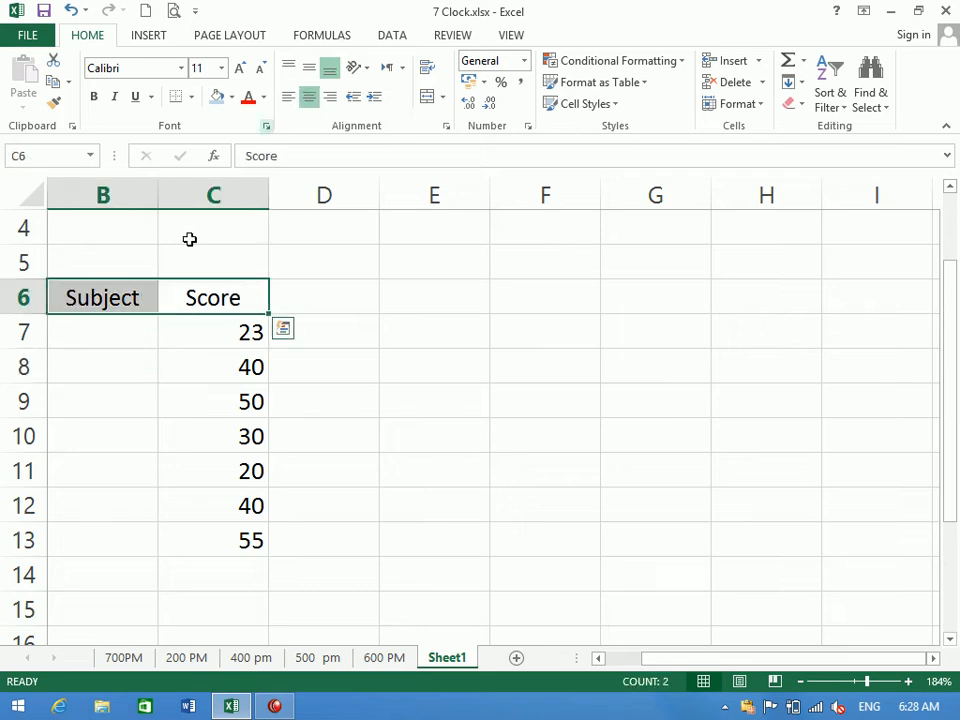
# Enter the subjects Math, Dari, Pashto and English in cells B7 to B10.
pyautogui.click(120, 349)
pyautogui.write('Math')
pyautogui.press('Return')
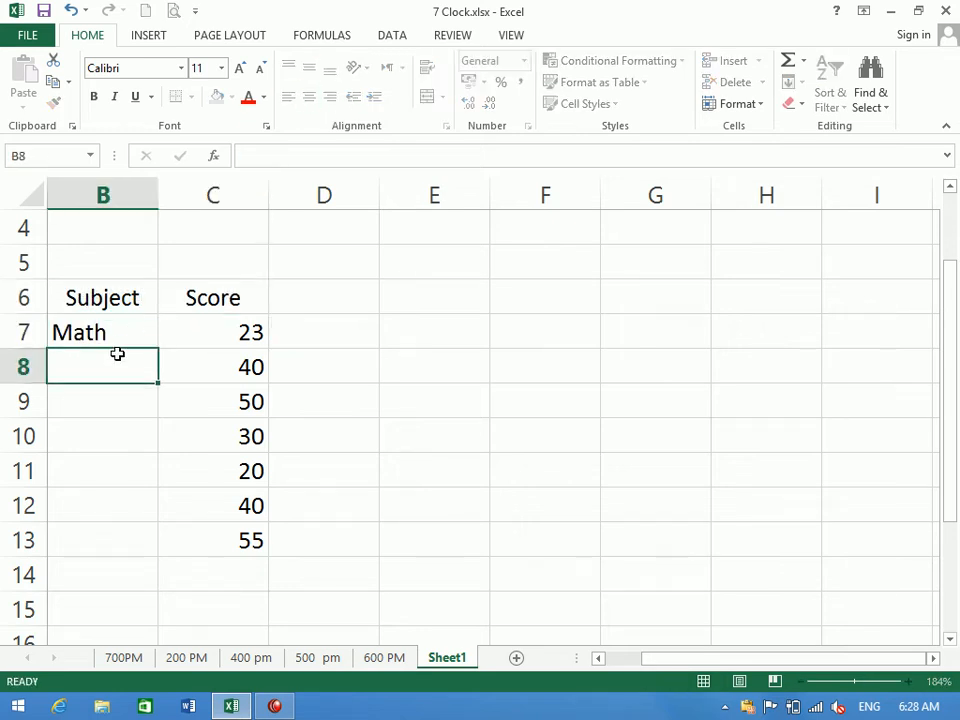
pyautogui.write('Dari')
pyautogui.press('Return')
pyautogui.write('Pashto')
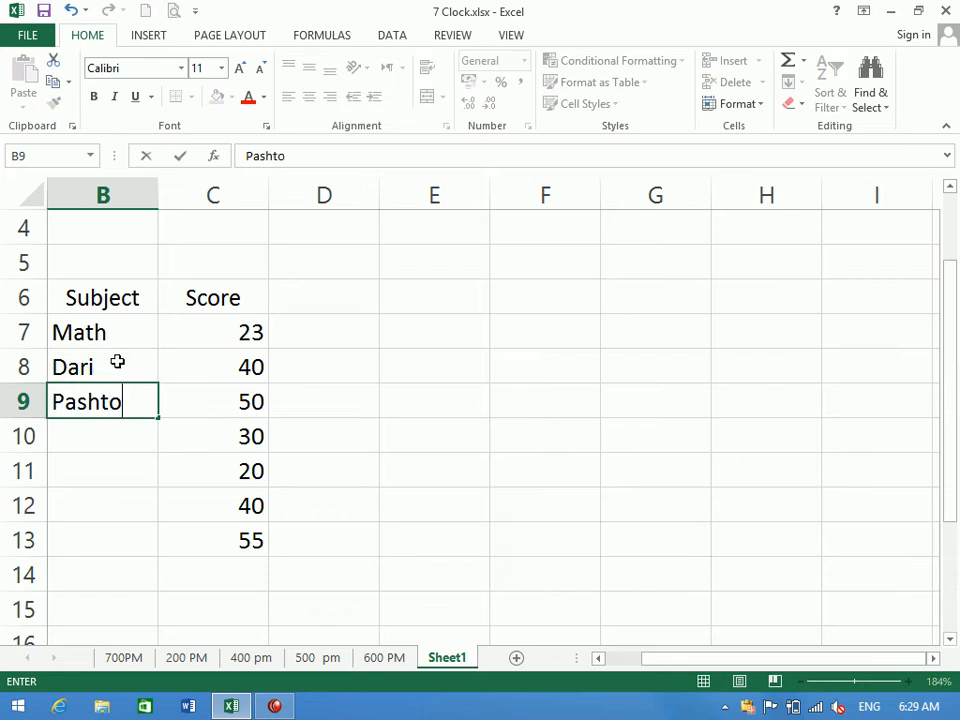
pyautogui.press('Return')
pyautogui.write('Englui')
pyautogui.press('BackSpace')
pyautogui.write('ish')
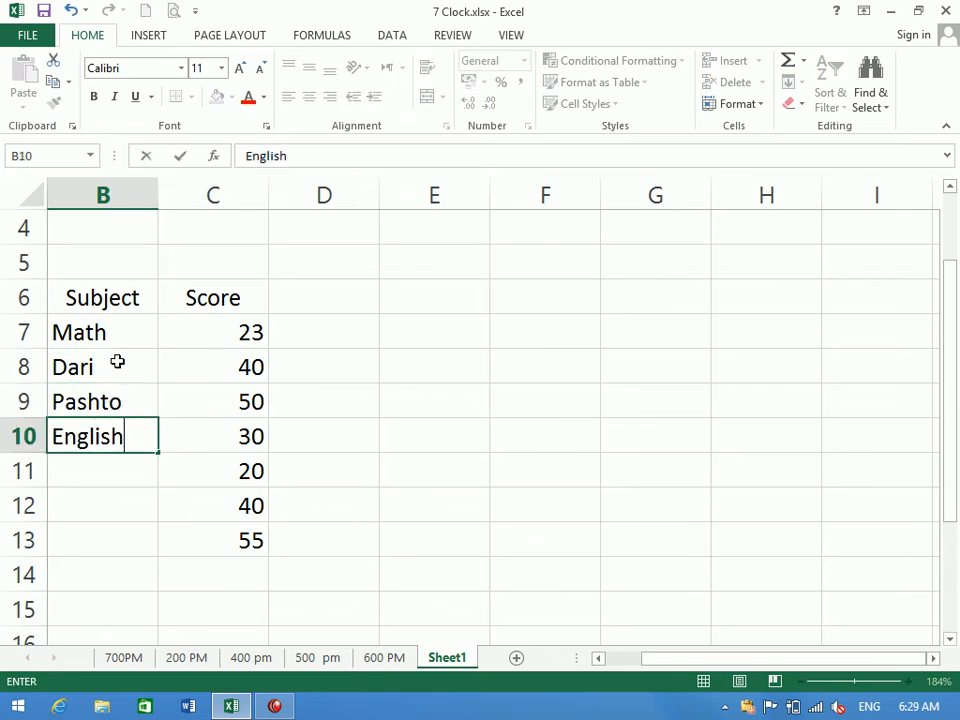
pyautogui.press('Return')
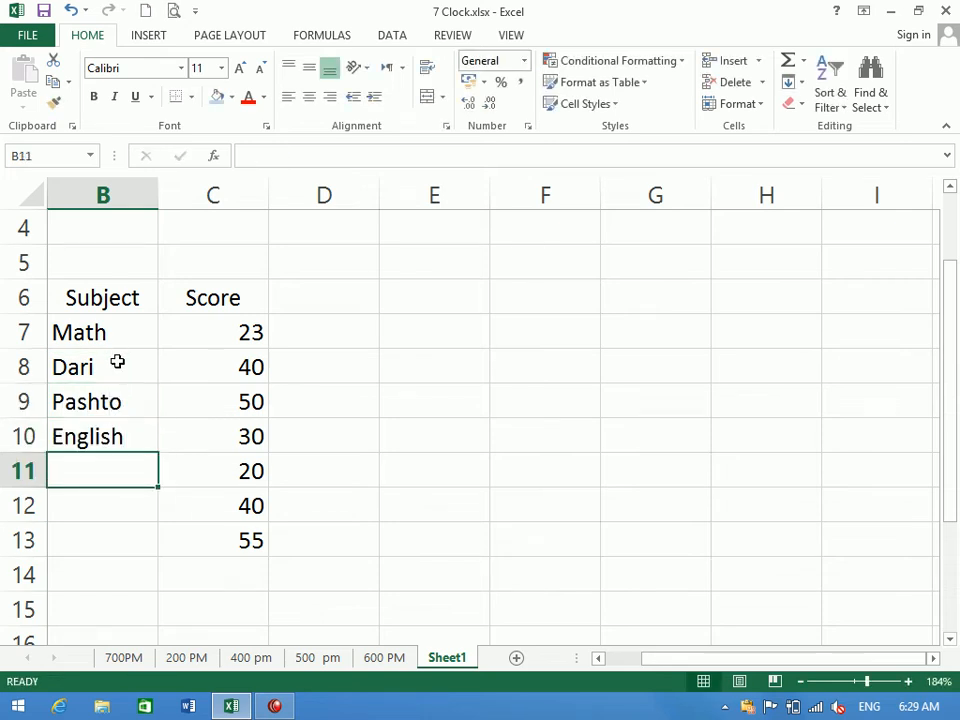
# Enter the subjects History, Physic and Cum in B11 to B13 and the label Total in B14.
pyautogui.write('History')
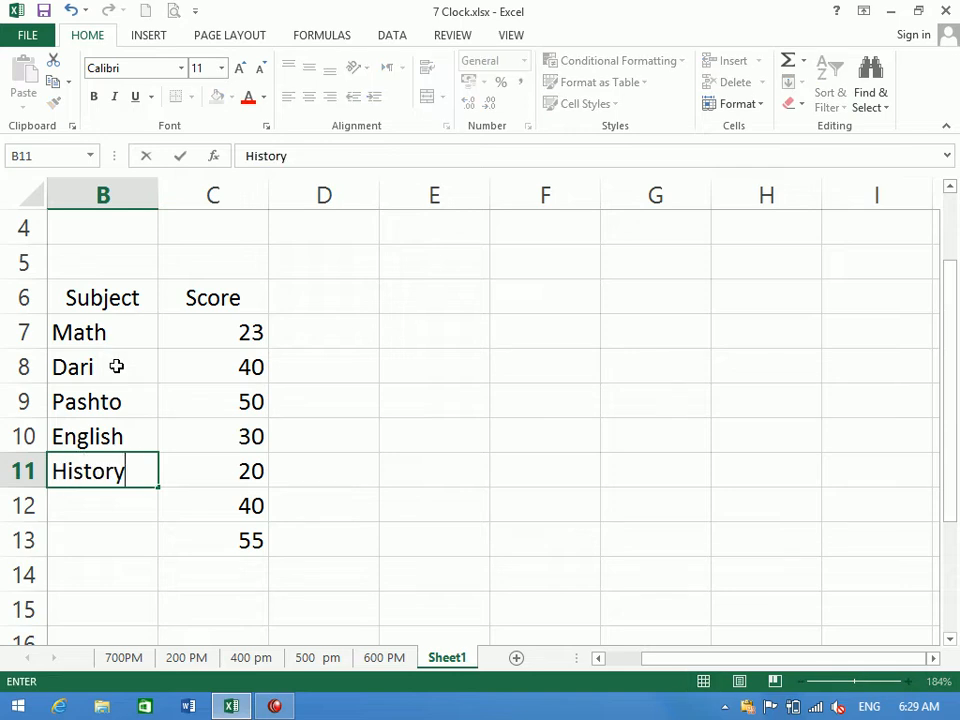
pyautogui.press('Return')
pyautogui.write('Ph')
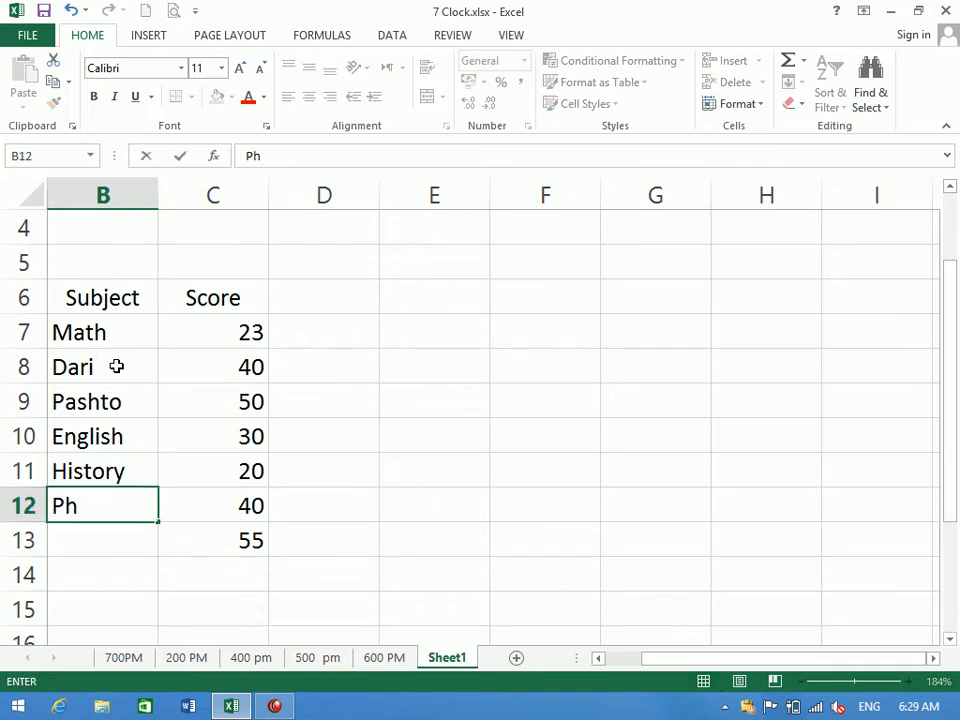
pyautogui.write('ys')
pyautogui.press('BackSpace')
pyautogui.write('ysic')
pyautogui.press('Return')
pyautogui.write('Cum')
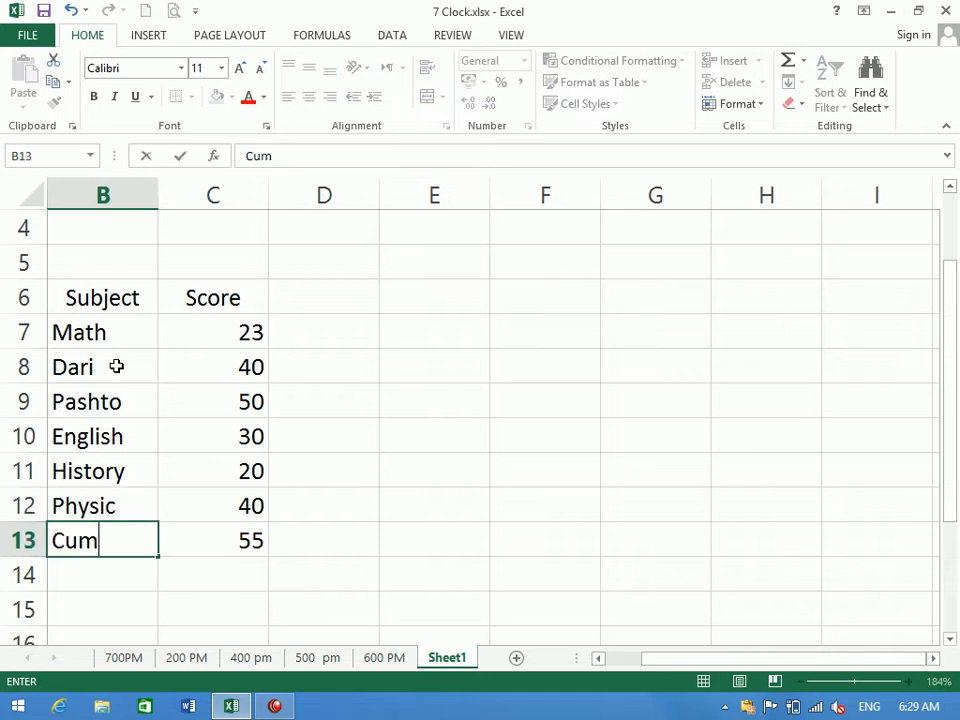
pyautogui.press('Return')
pyautogui.write('Total')
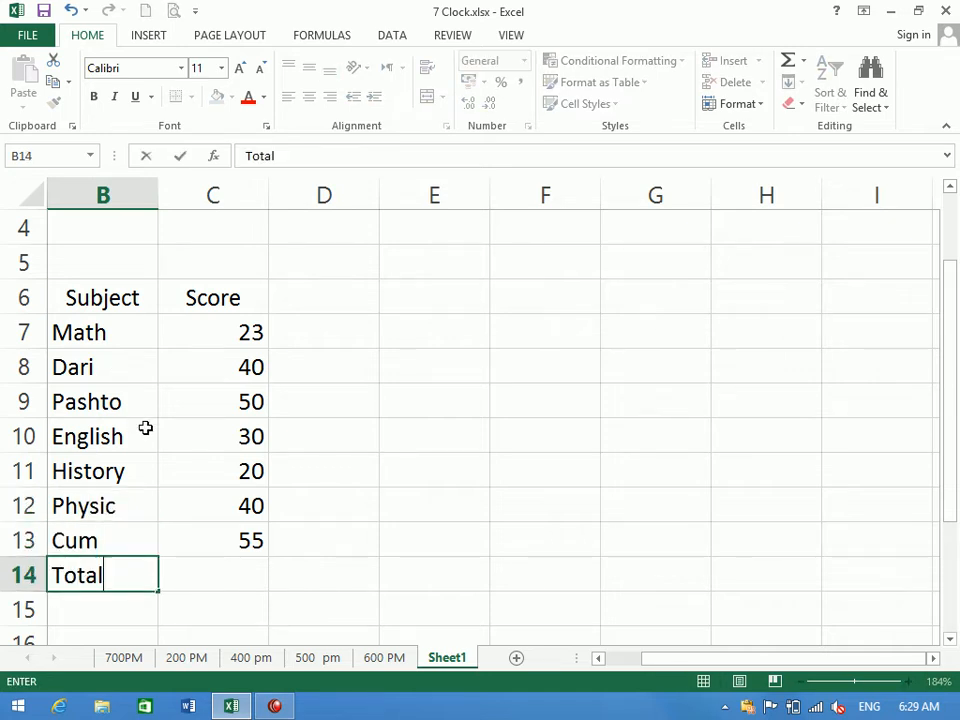
pyautogui.press('Tab')
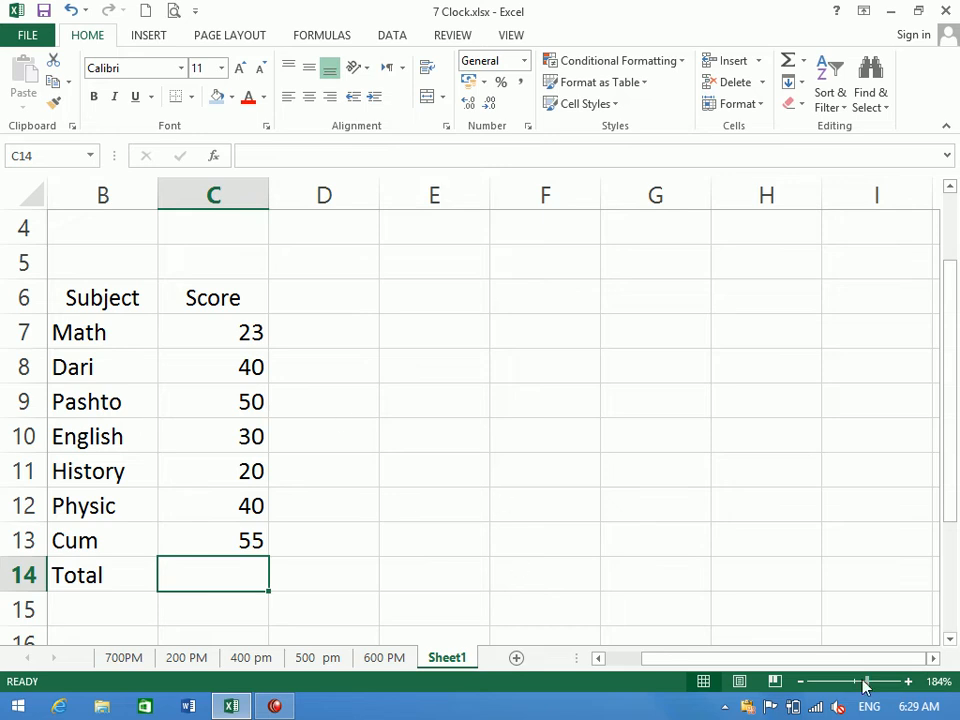
# Enter =SUM(C7:C13) as one array formula across the range C14:H16.
pyautogui.moveTo(864, 681); pyautogui.dragTo(858, 681)
pyautogui.moveTo(243, 537); pyautogui.dragTo(673, 594)
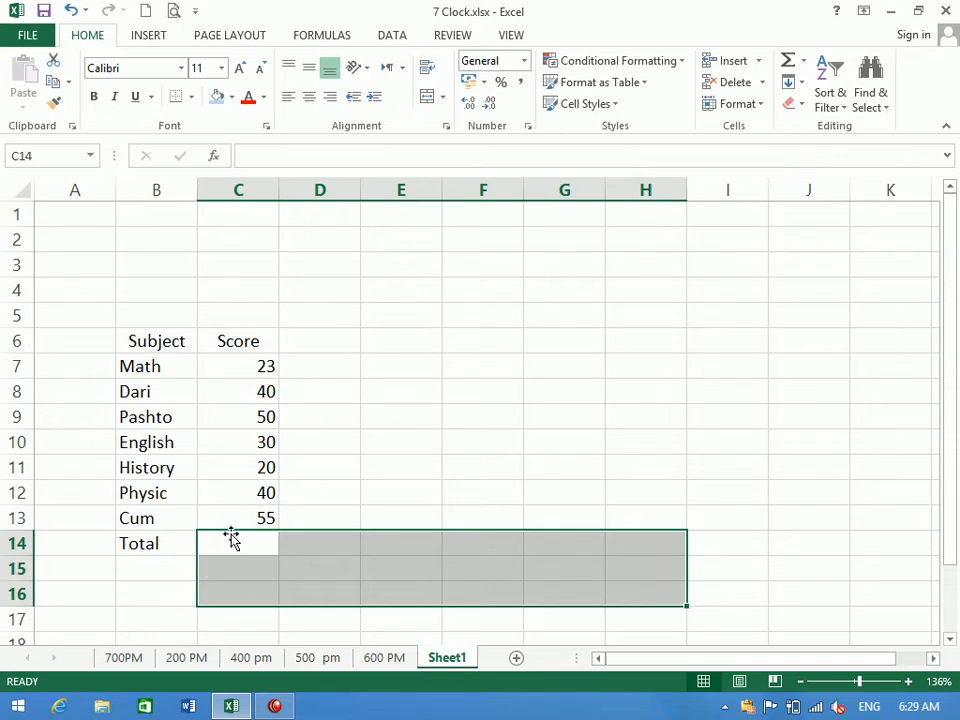
pyautogui.click(393, 35)
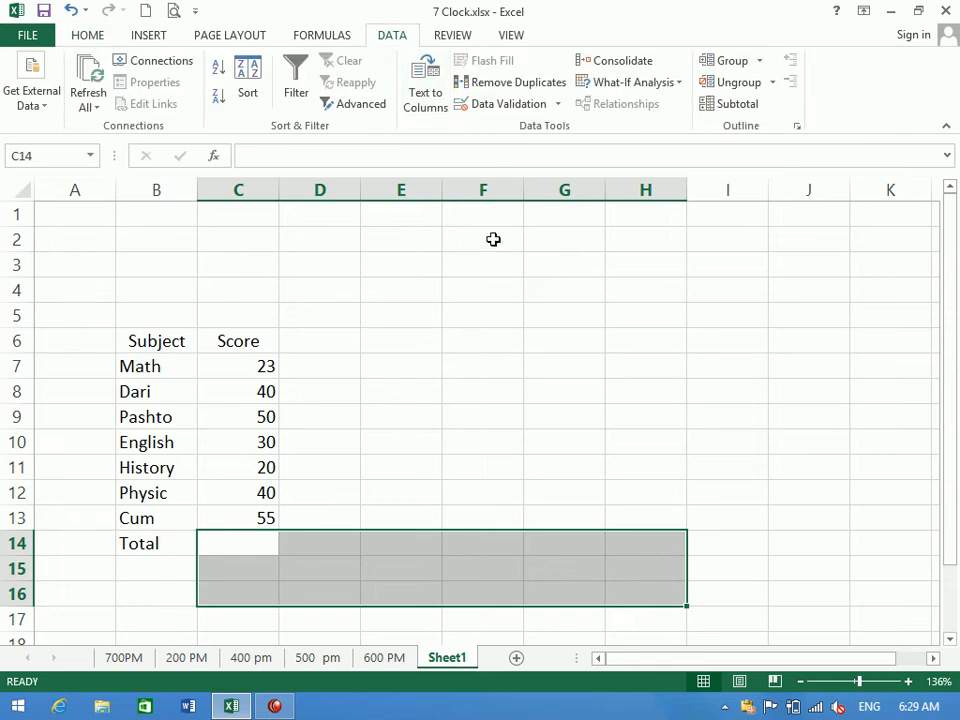
pyautogui.moveTo(246, 538); pyautogui.dragTo(643, 600)
pyautogui.write('=sum(')
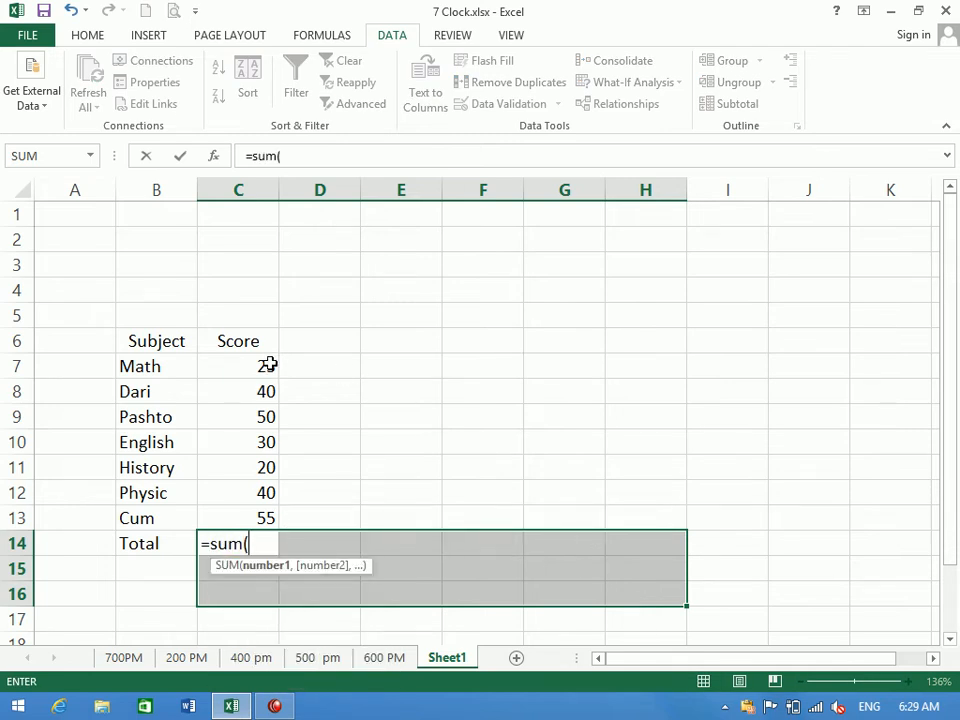
pyautogui.moveTo(268, 366); pyautogui.dragTo(276, 516)
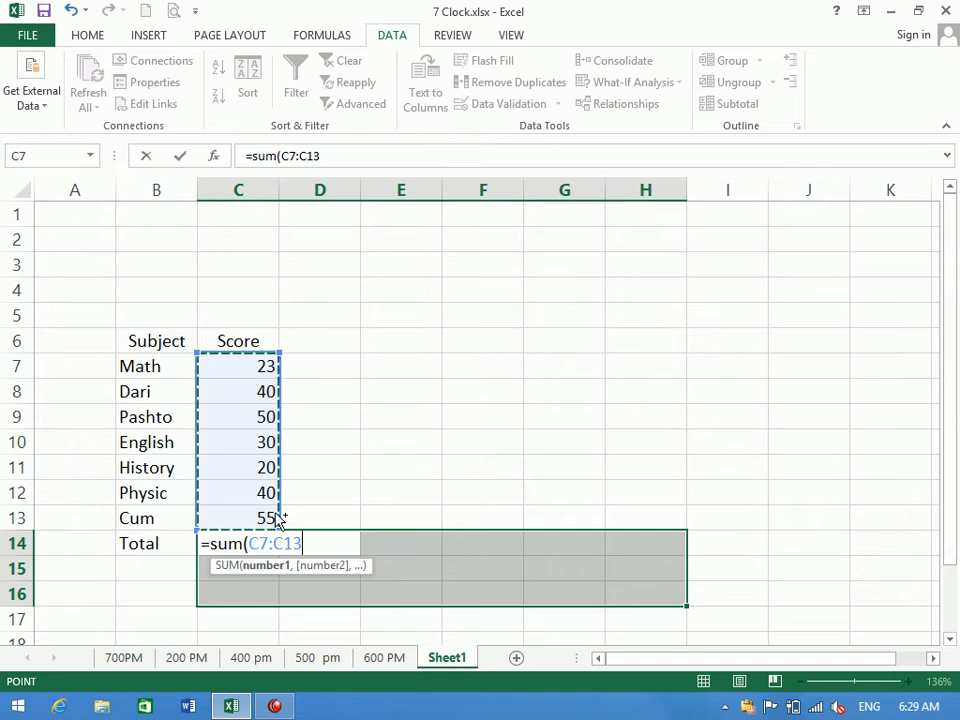
pyautogui.hotkey('ctrl', 'shift', 'Return')
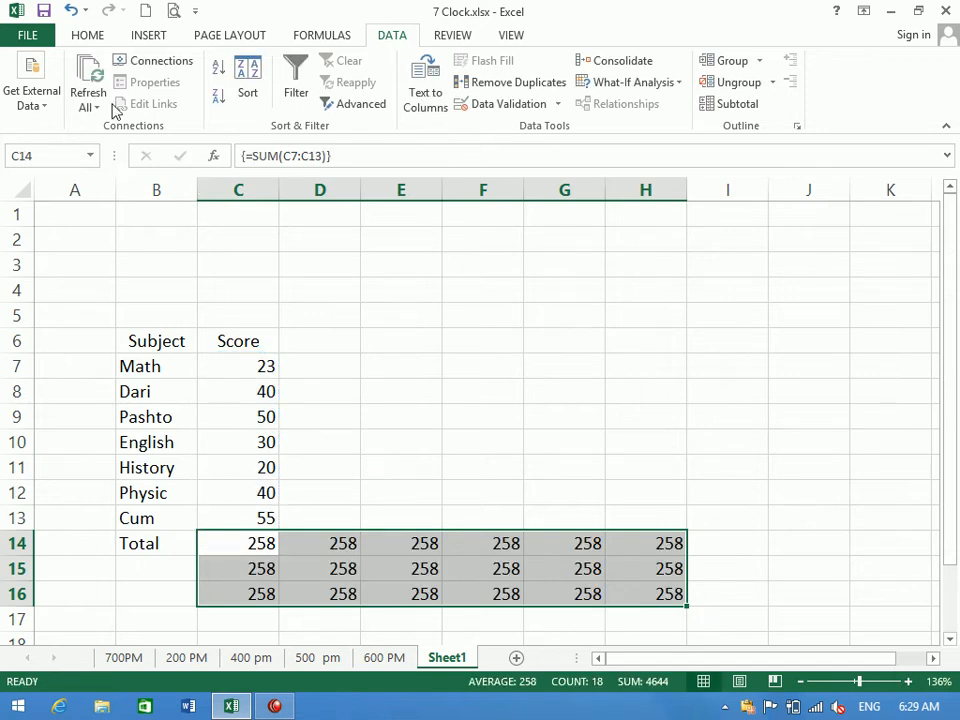
# Apply all borders to the array range C14:H16 and to the subject and score table B6:C13.
pyautogui.click(90, 36)
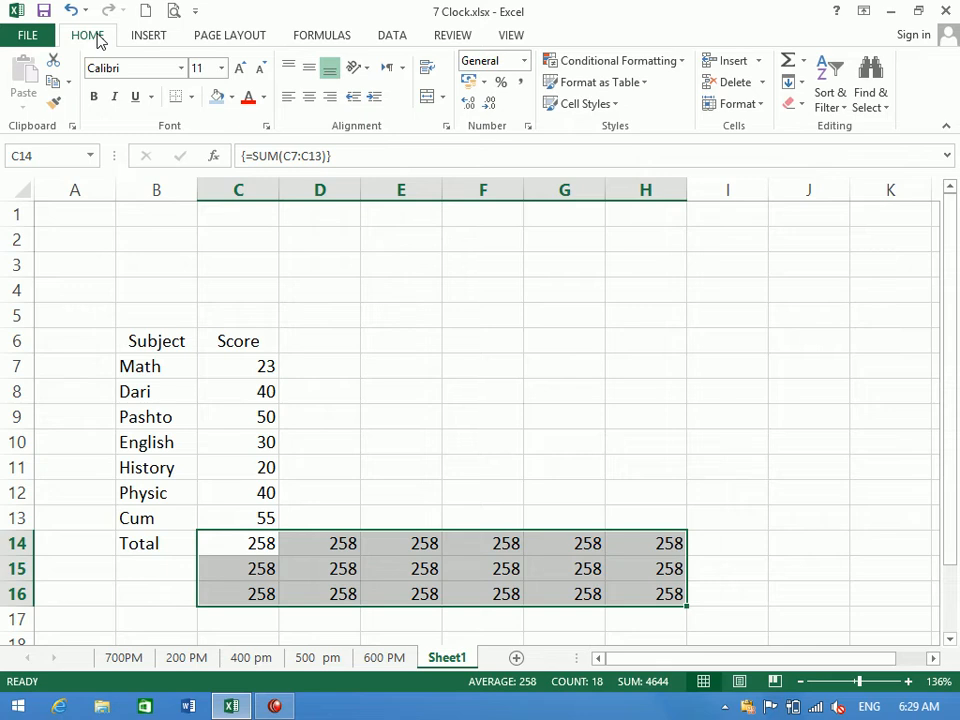
pyautogui.click(193, 99)
pyautogui.click(216, 259)
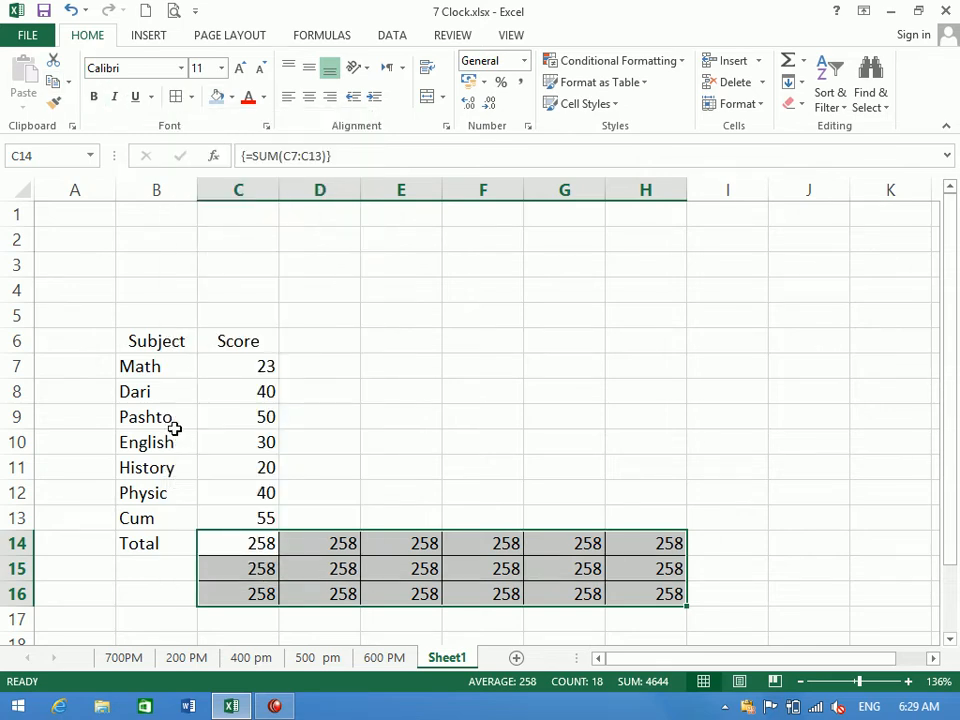
pyautogui.moveTo(150, 341); pyautogui.dragTo(242, 519)
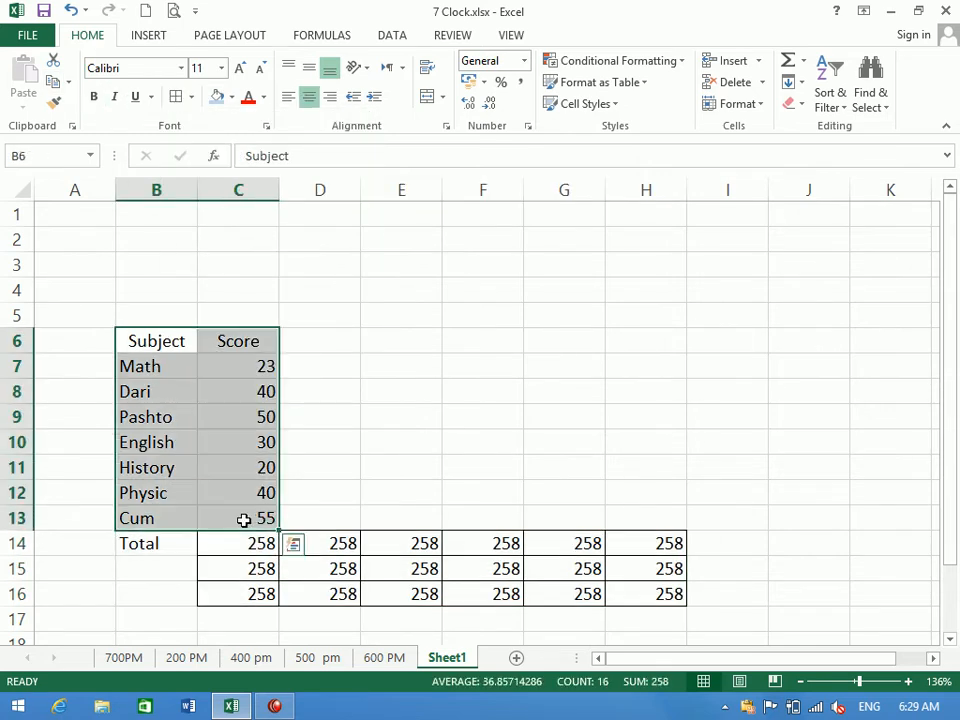
pyautogui.click(189, 98)
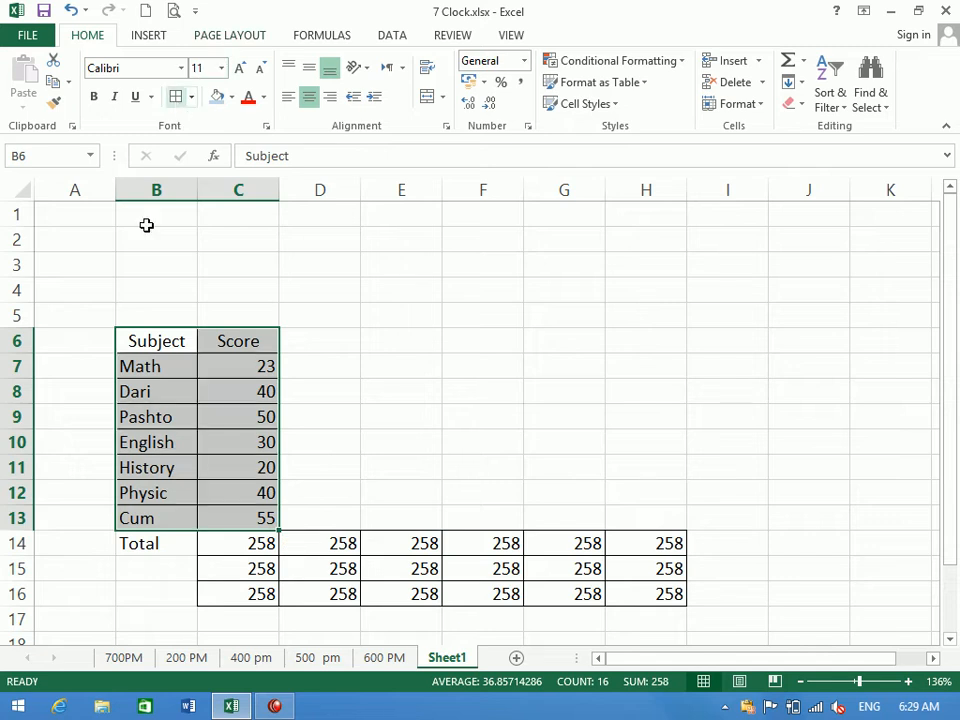
# Make the Total label in B14 bold and centered, and center the values in C14:H16.
pyautogui.click(158, 532)
pyautogui.click(94, 98)
pyautogui.click(309, 97)
pyautogui.click(343, 537)
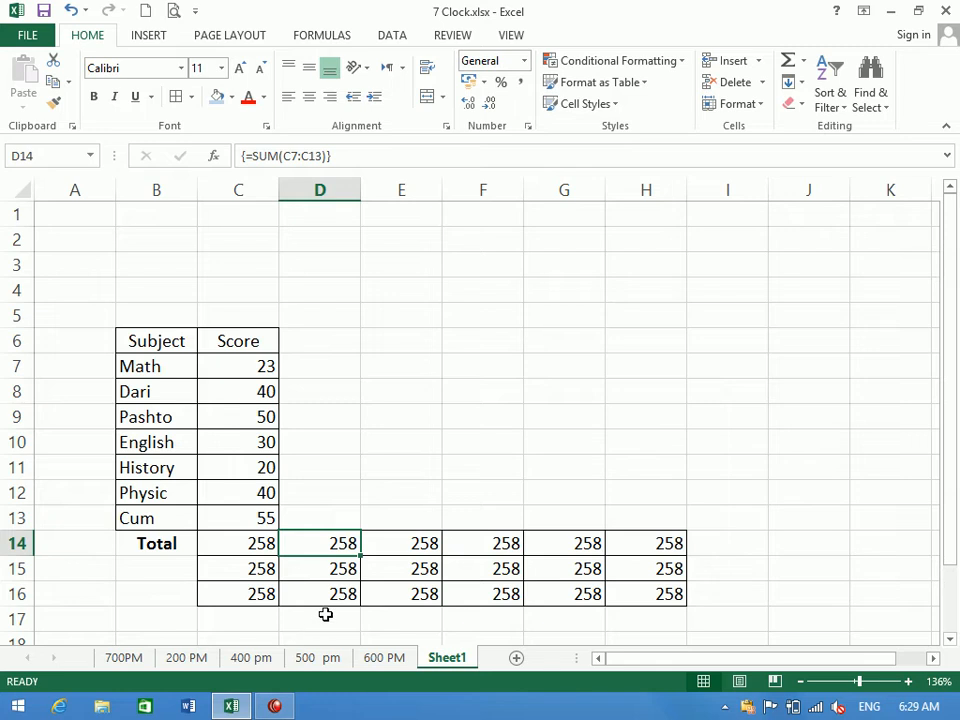
pyautogui.click(505, 457)
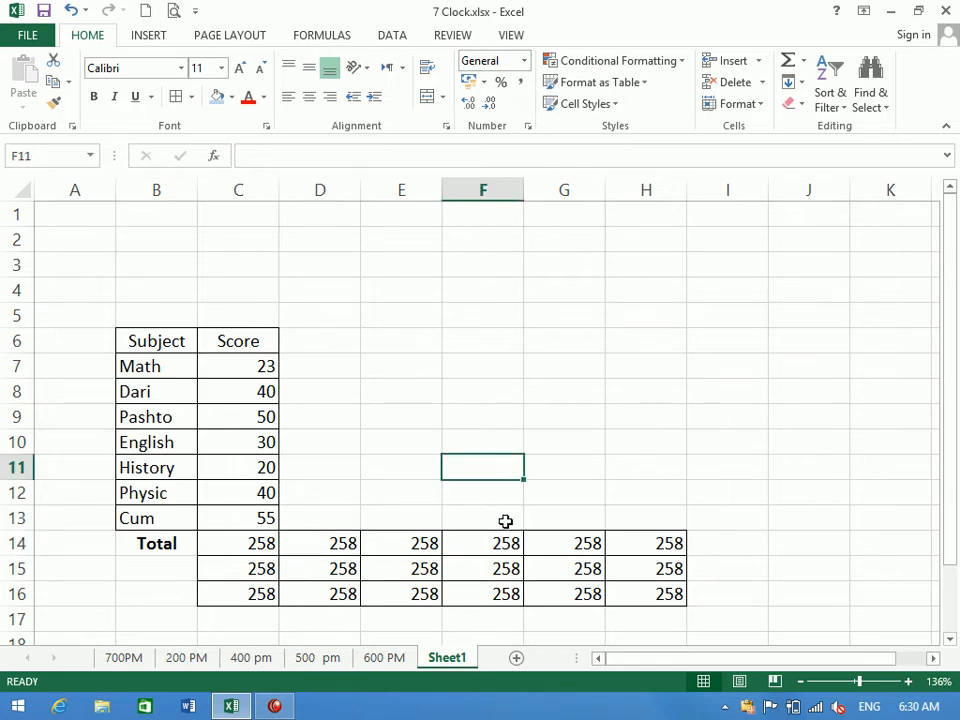
pyautogui.moveTo(637, 553); pyautogui.dragTo(260, 590)
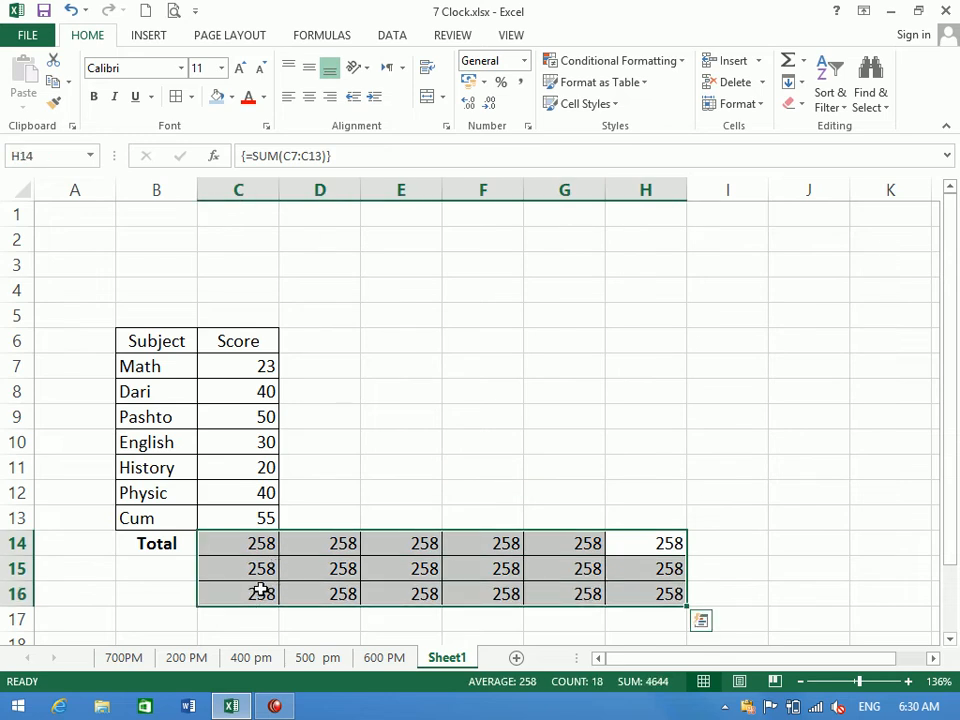
pyautogui.click(446, 416)
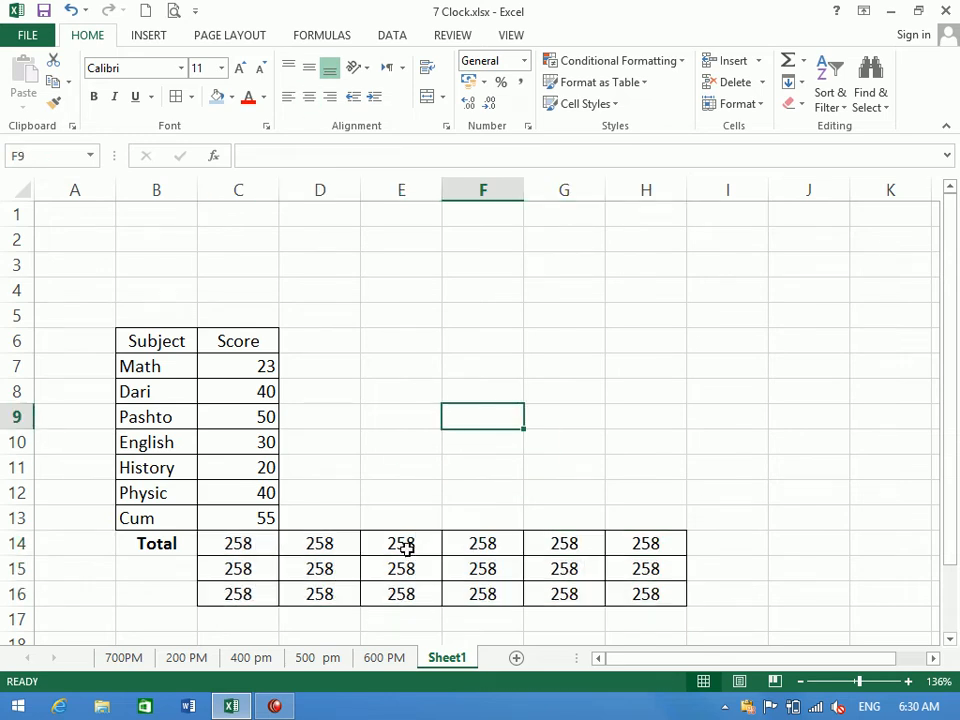
# Check the formula in each cell of the Total row from C14 to H14.
pyautogui.click(253, 550)
pyautogui.click(315, 546)
pyautogui.click(411, 549)
pyautogui.click(480, 553)
pyautogui.click(562, 551)
pyautogui.click(648, 556)
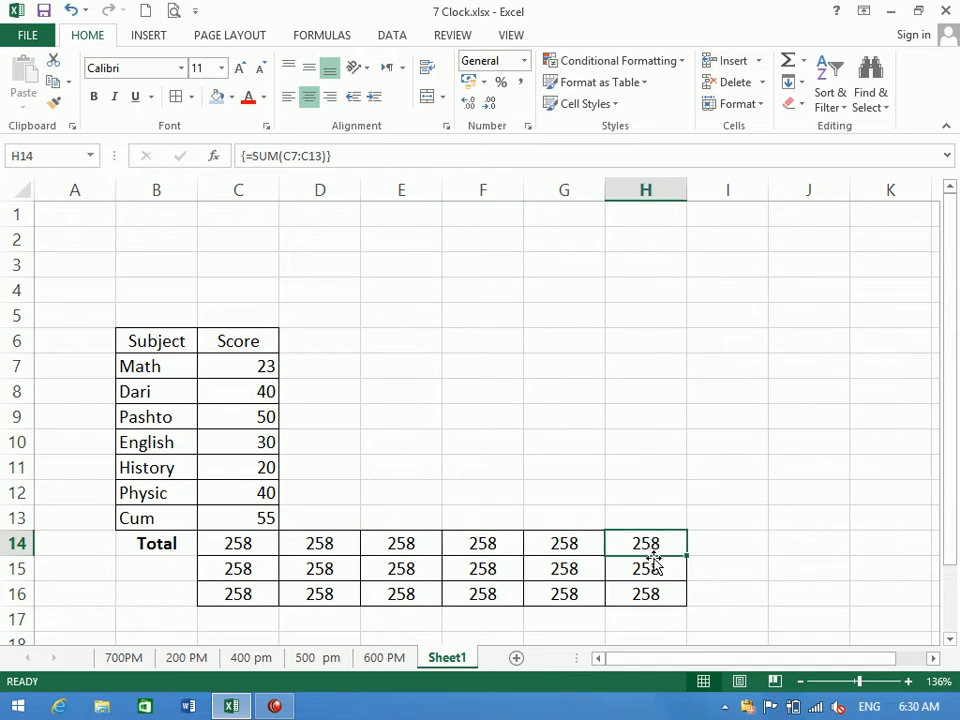
pyautogui.moveTo(607, 553); pyautogui.dragTo(643, 555)
# Try to overwrite cell H16 of the array with the text asdas.
pyautogui.click(628, 586)
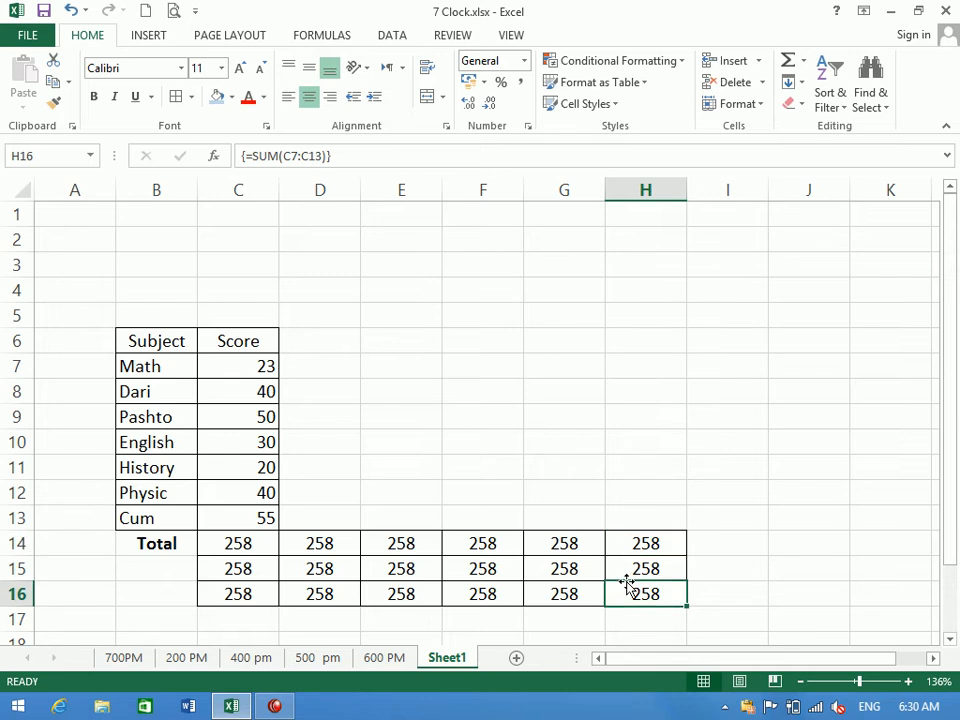
pyautogui.write('asdas')
pyautogui.press('Return')
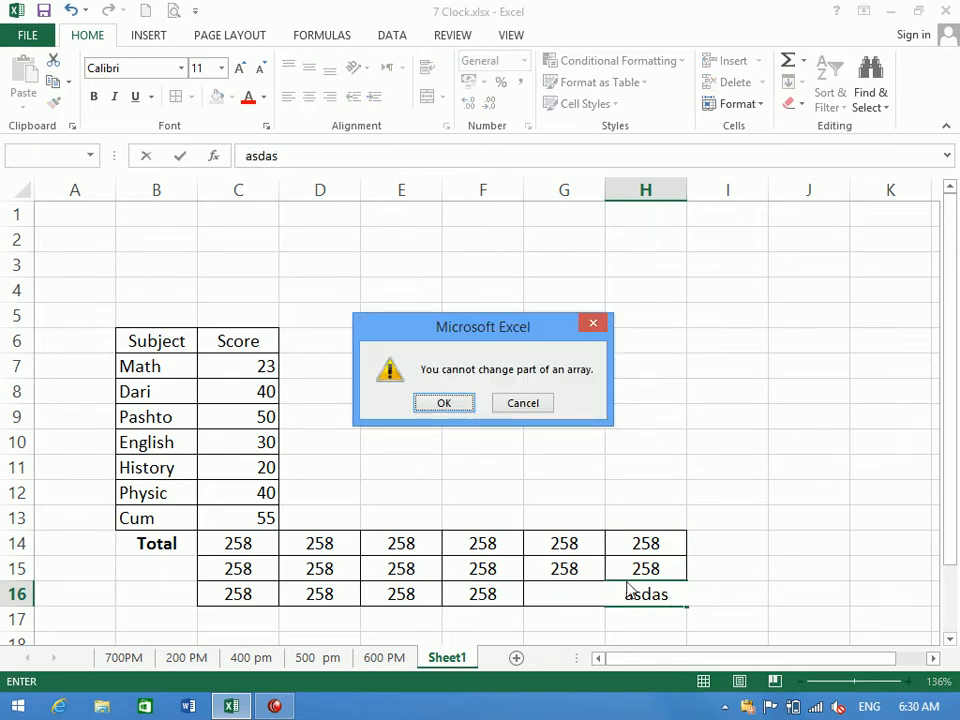
pyautogui.click(463, 401)
pyautogui.click(575, 553)
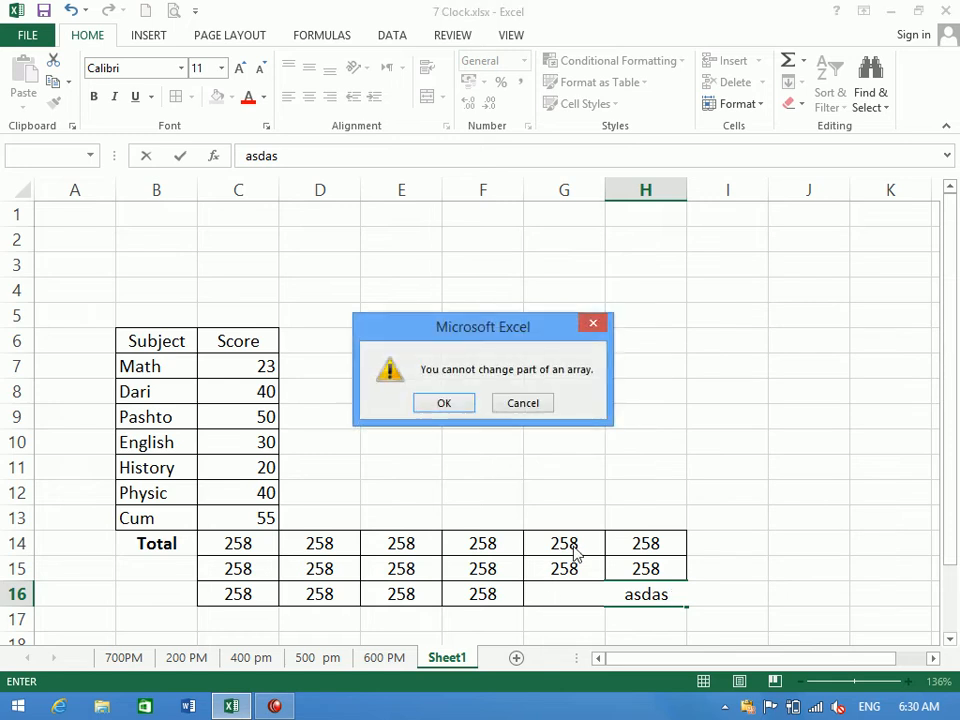
pyautogui.press('Escape')
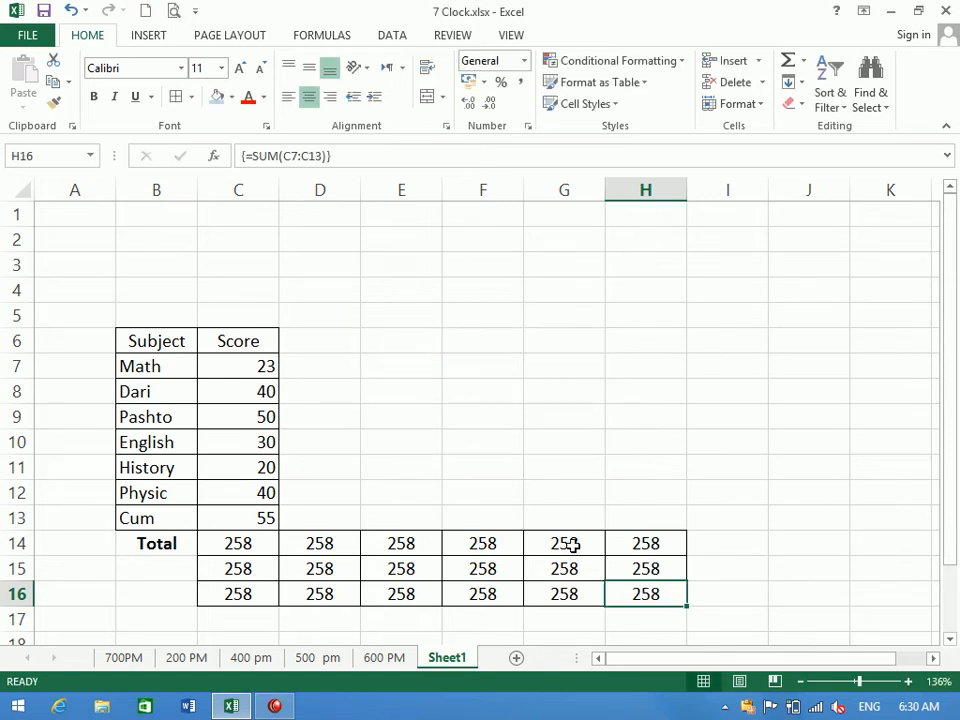
# Starting from cell H14, select the whole array range with Go To Special's Current array option.
pyautogui.click(329, 569)
pyautogui.click(506, 384)
pyautogui.click(643, 545)
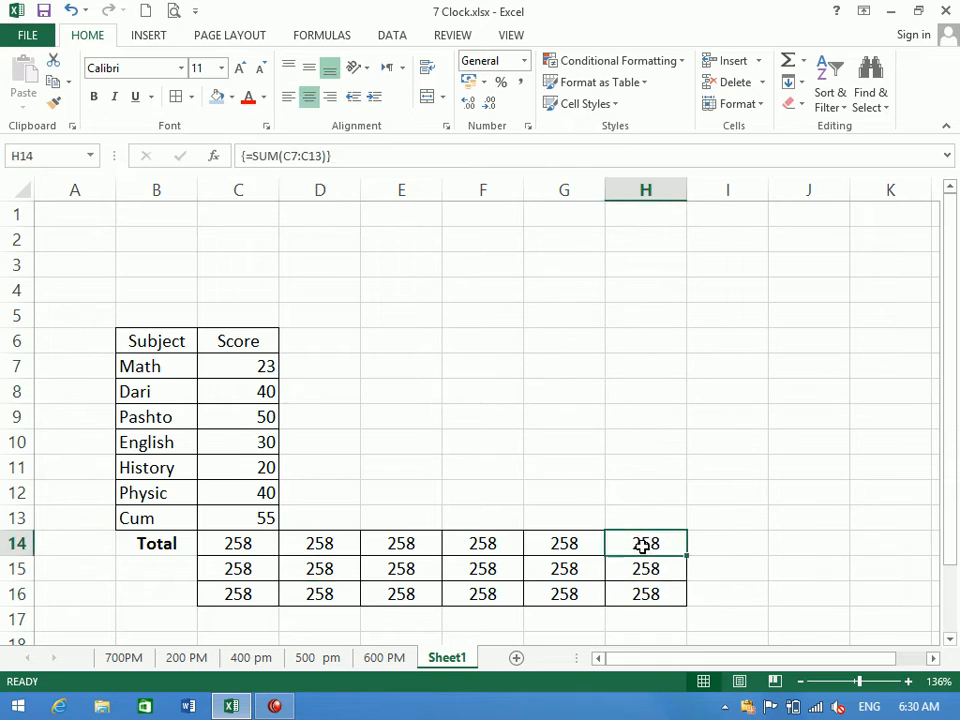
pyautogui.click(870, 95)
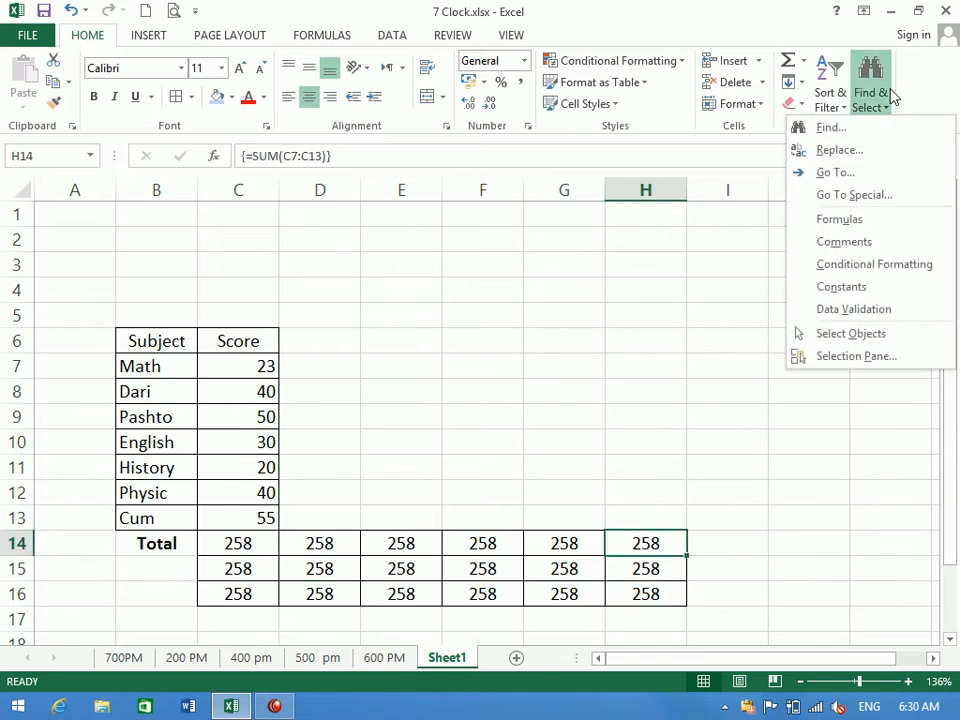
pyautogui.click(840, 195)
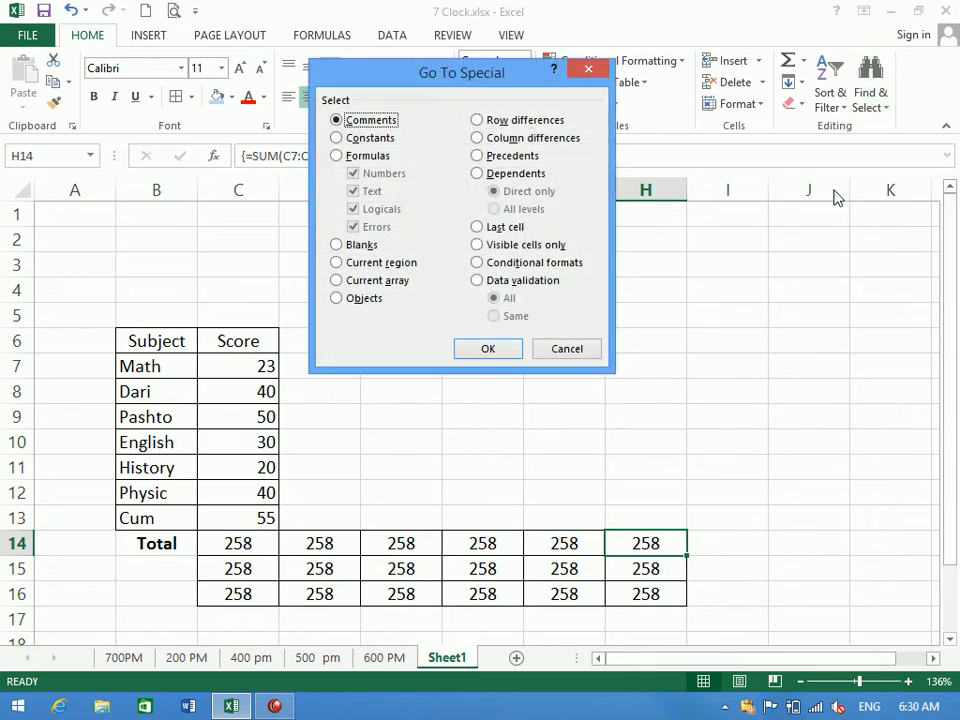
pyautogui.click(380, 283)
pyautogui.click(485, 352)
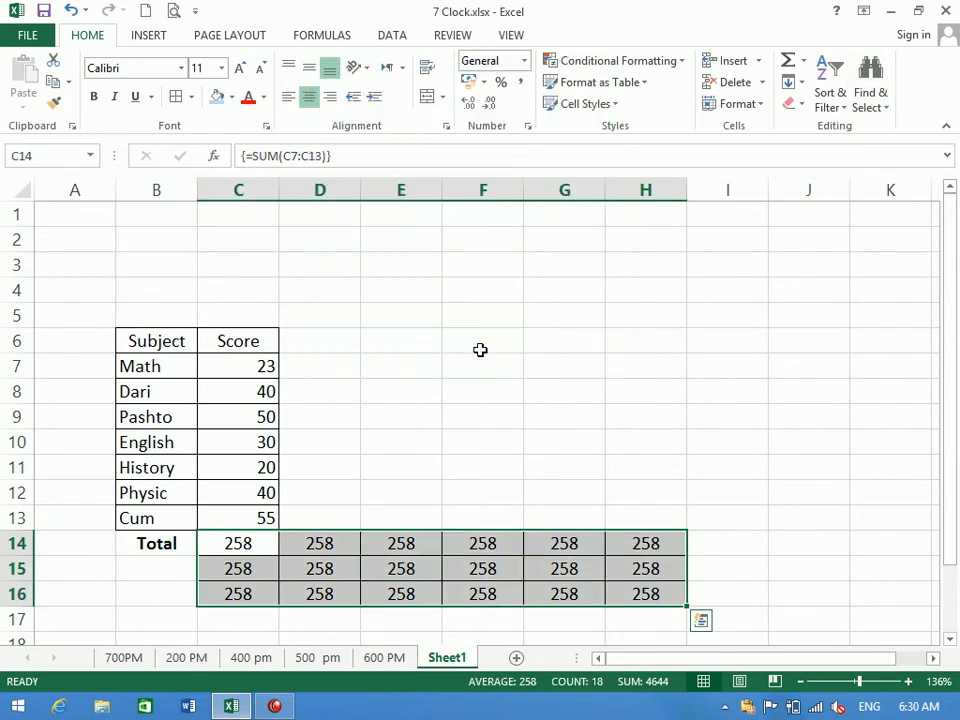
# Fill the array range C14:H16 with light blue and make its values bold.
pyautogui.click(217, 96)
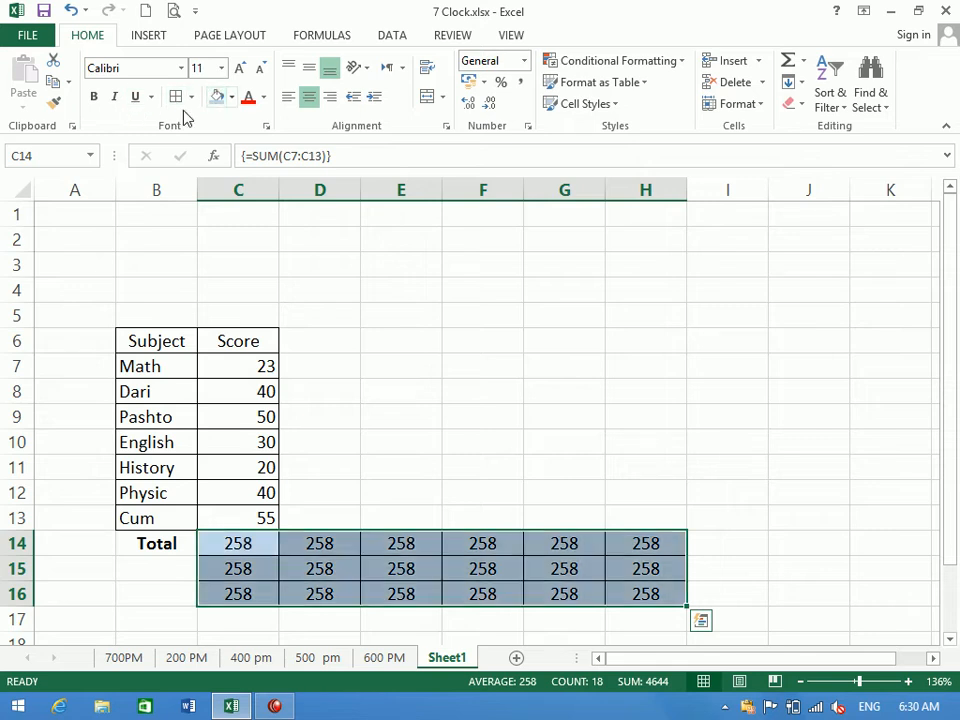
pyautogui.click(94, 96)
pyautogui.click(352, 345)
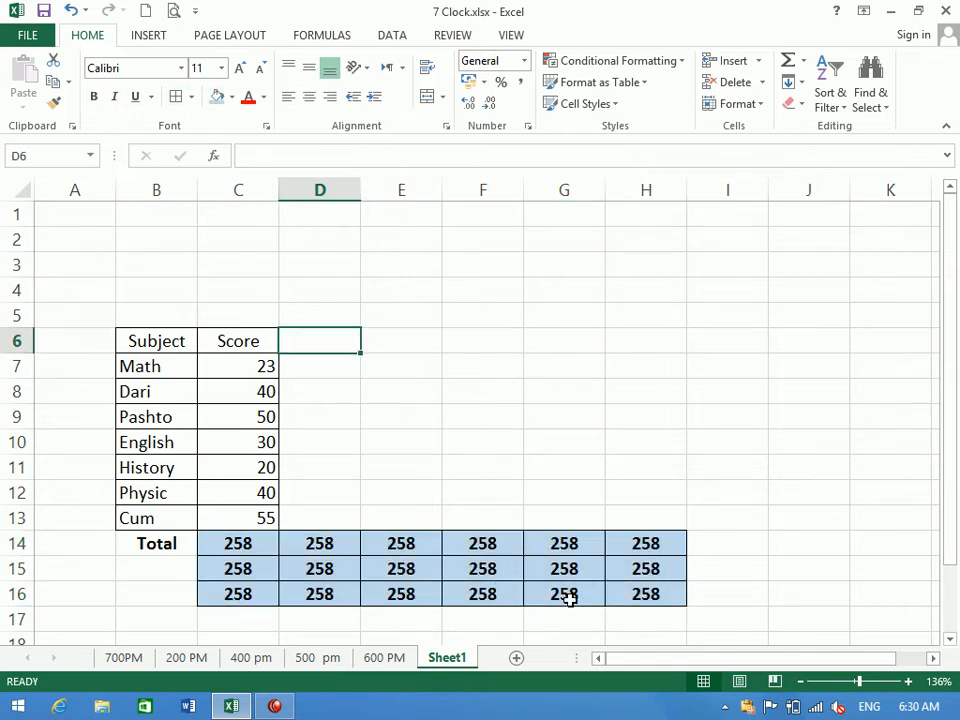
# Undo the bold and fill formatting on the array range.
pyautogui.click(630, 593)
pyautogui.hotkey('ctrl', 'z')
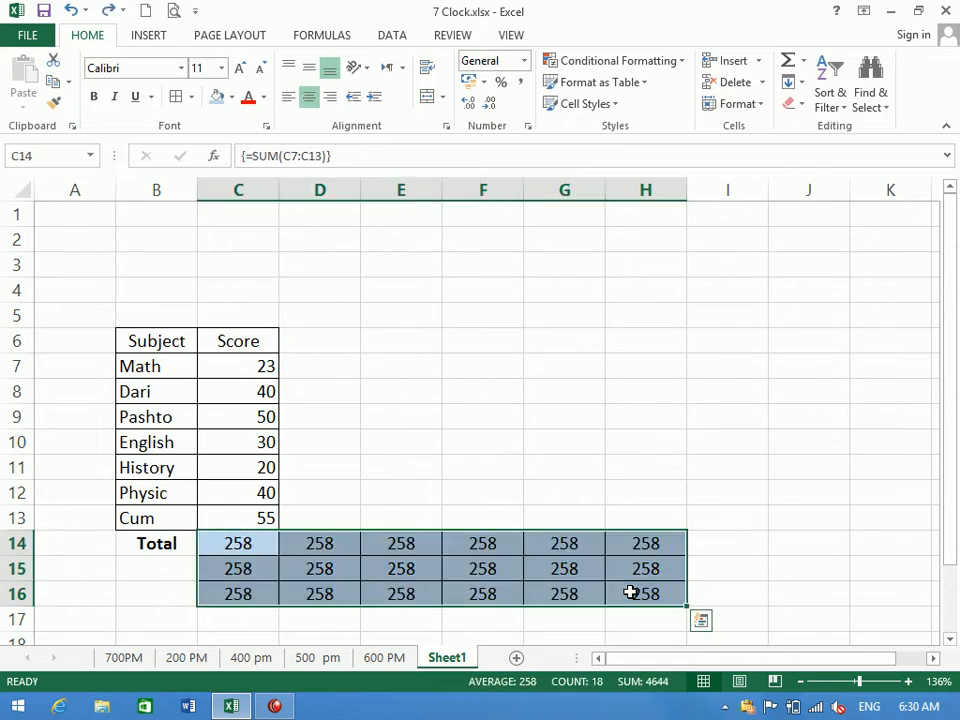
pyautogui.hotkey('ctrl', 'z')
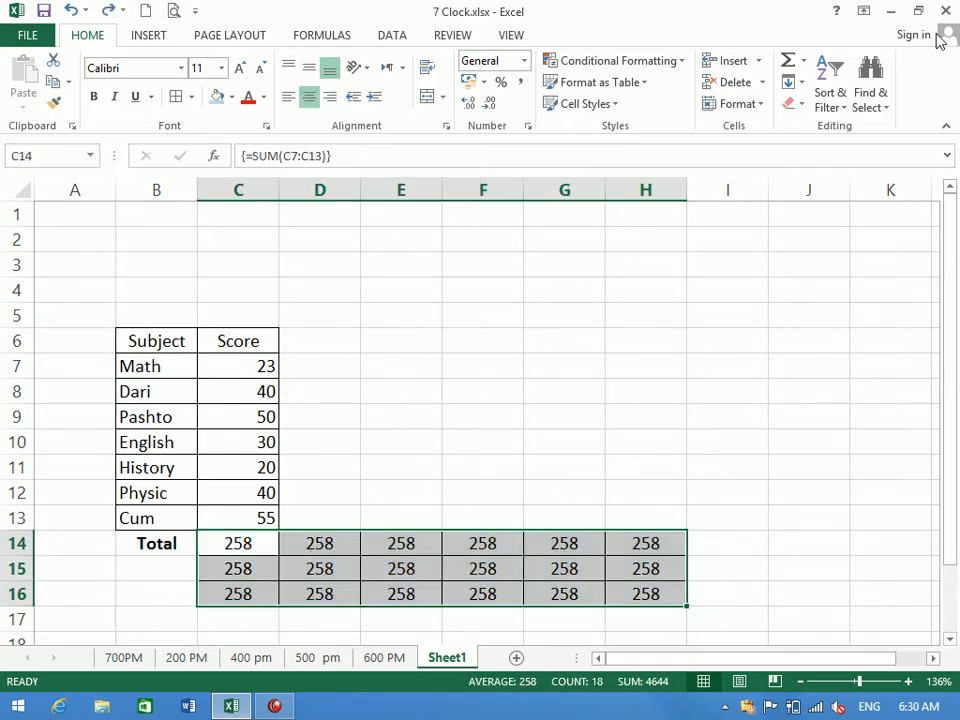
pyautogui.click(886, 86)
pyautogui.click(880, 203)
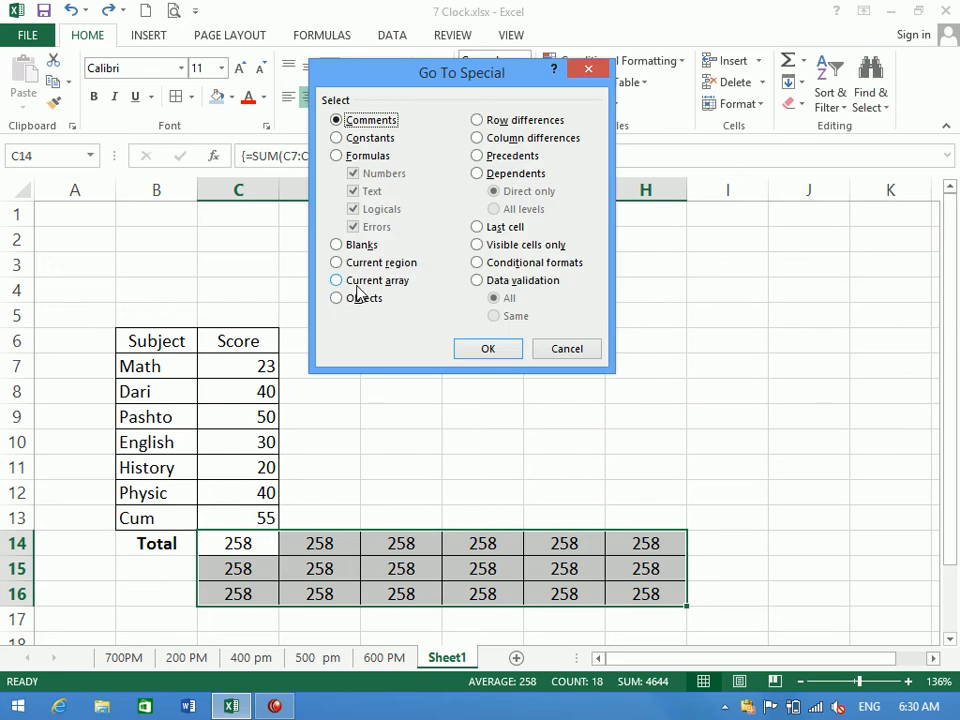
pyautogui.click(572, 352)
pyautogui.click(561, 343)
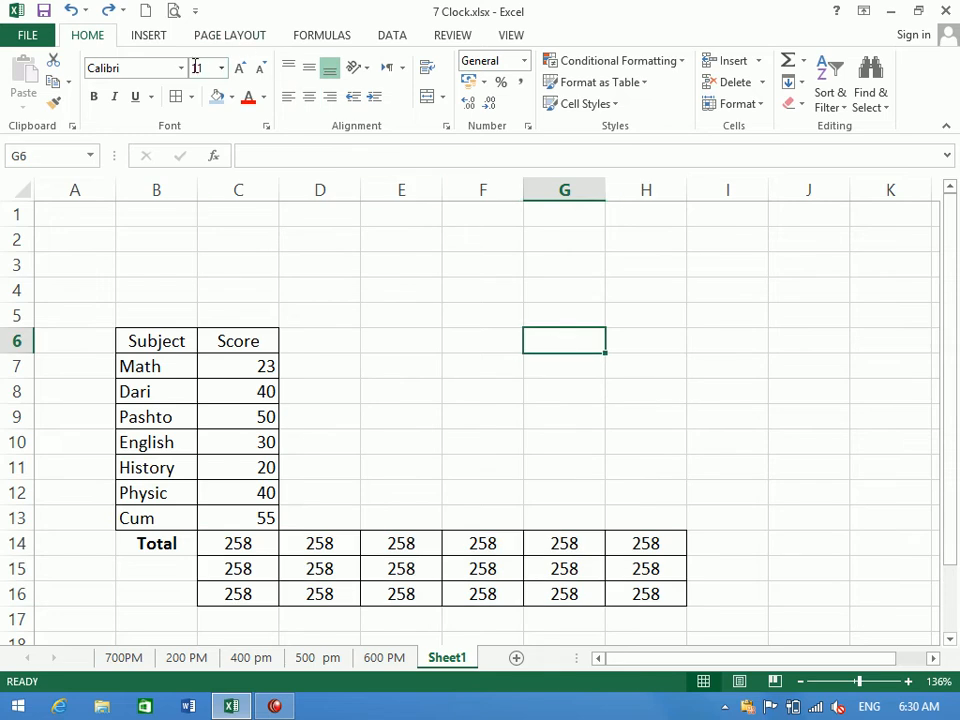
# Draw a blue rectangle on the sheet near column H and copy it four times around the cells beside the score table.
pyautogui.click(148, 37)
pyautogui.click(216, 85)
pyautogui.click(297, 180)
pyautogui.click(373, 242)
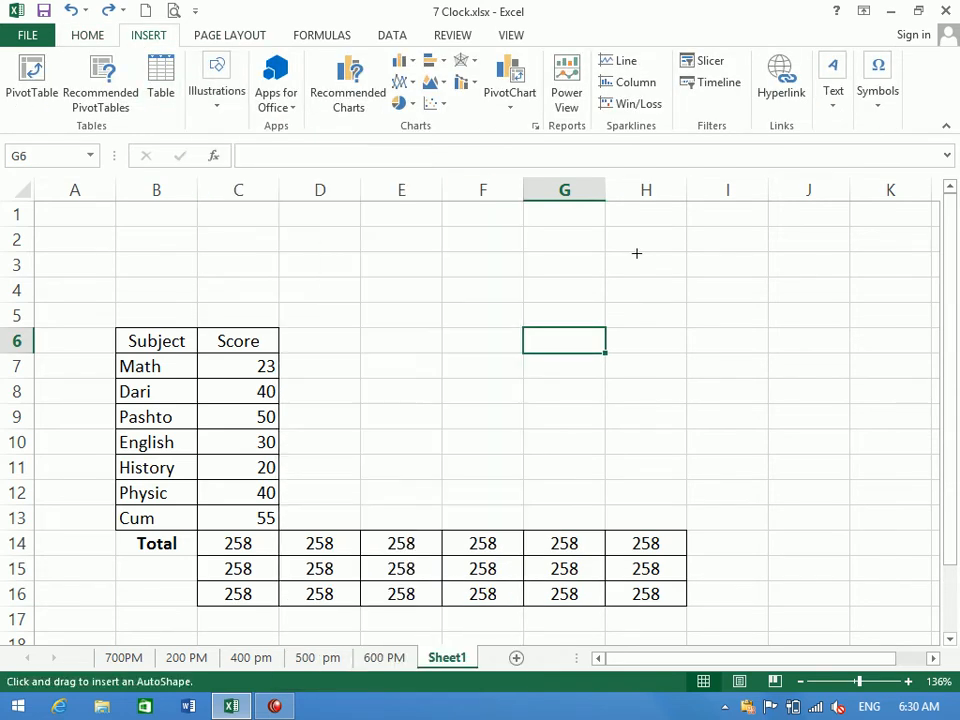
pyautogui.moveTo(669, 276); pyautogui.dragTo(746, 370)
pyautogui.moveTo(718, 326); pyautogui.dragTo(407, 425)
pyautogui.moveTo(407, 425); pyautogui.dragTo(540, 565)
pyautogui.moveTo(540, 565); pyautogui.dragTo(747, 483)
pyautogui.click(836, 371)
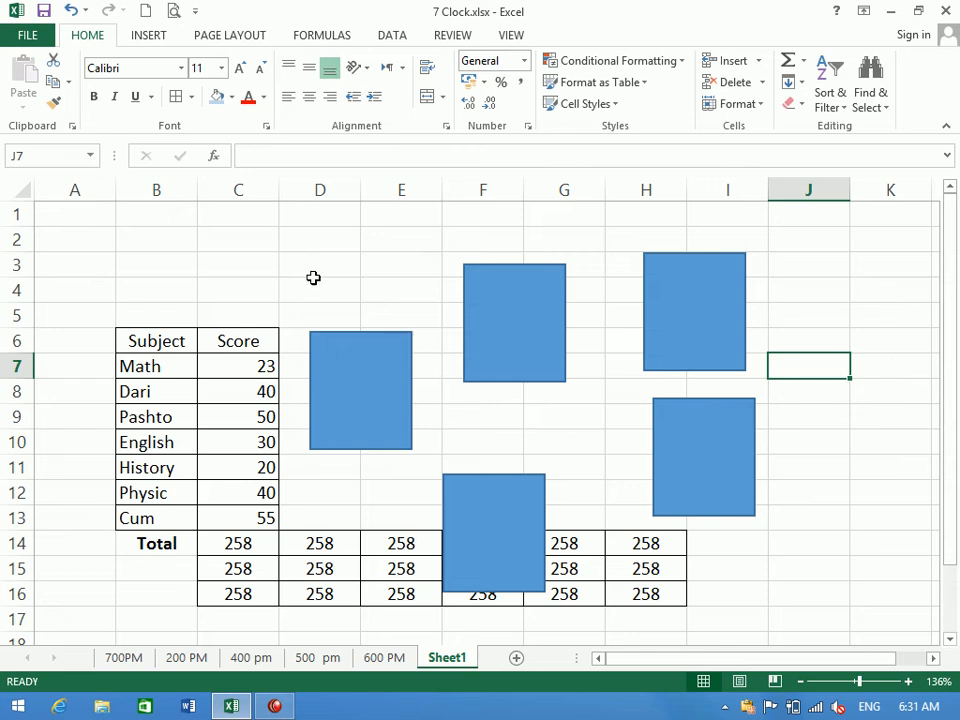
# Select all the rectangles with Go To Special's Objects option and move them together to the left, partly over the score table.
pyautogui.click(281, 247)
pyautogui.click(135, 246)
pyautogui.click(76, 218)
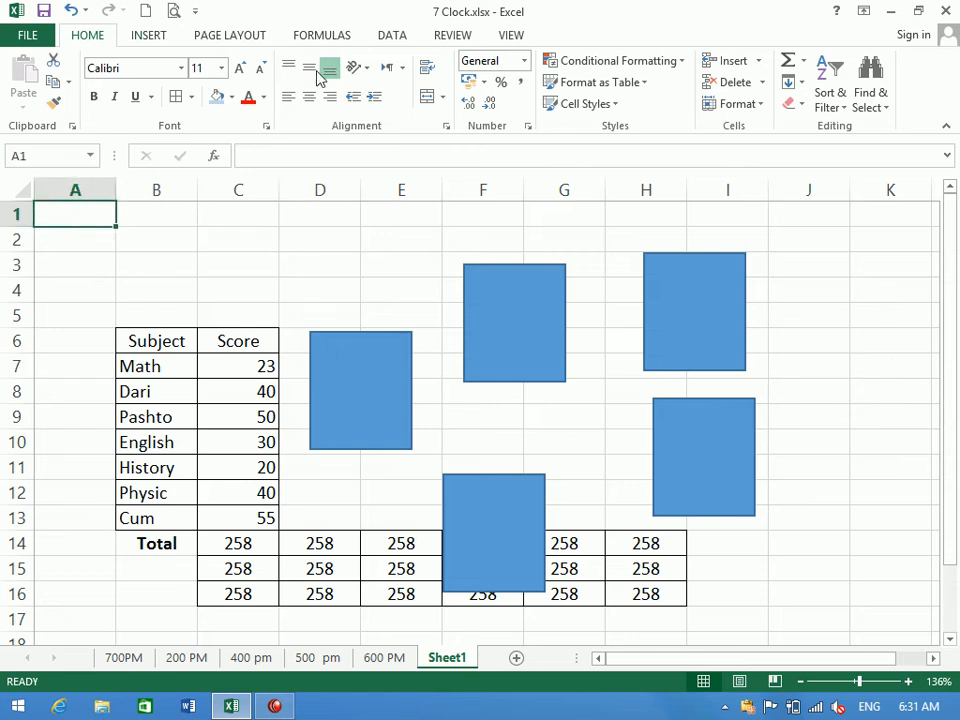
pyautogui.click(880, 100)
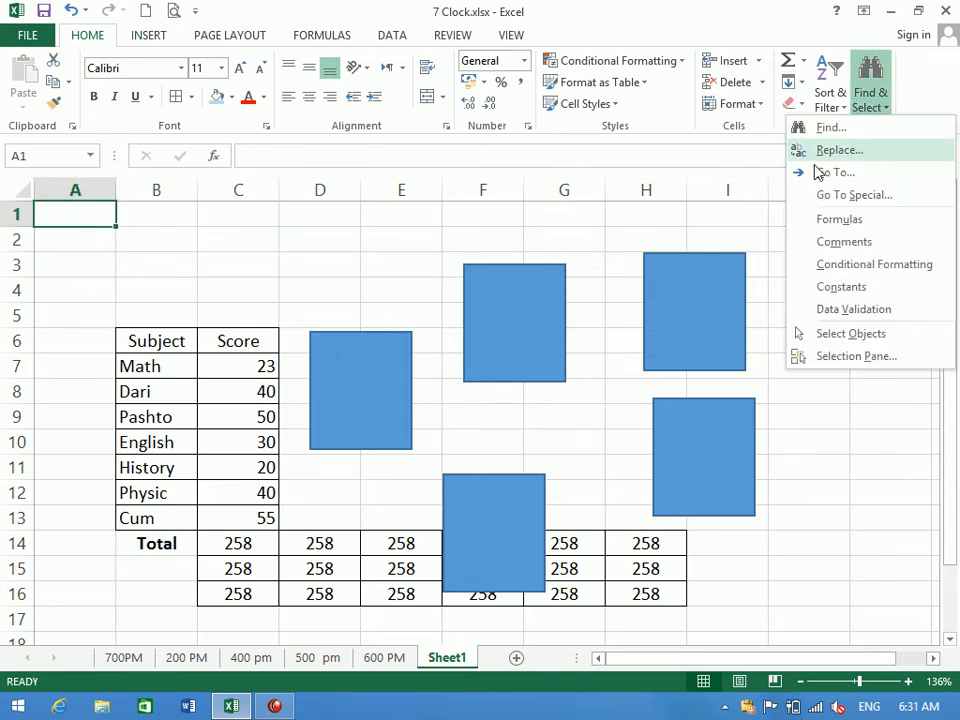
pyautogui.click(854, 196)
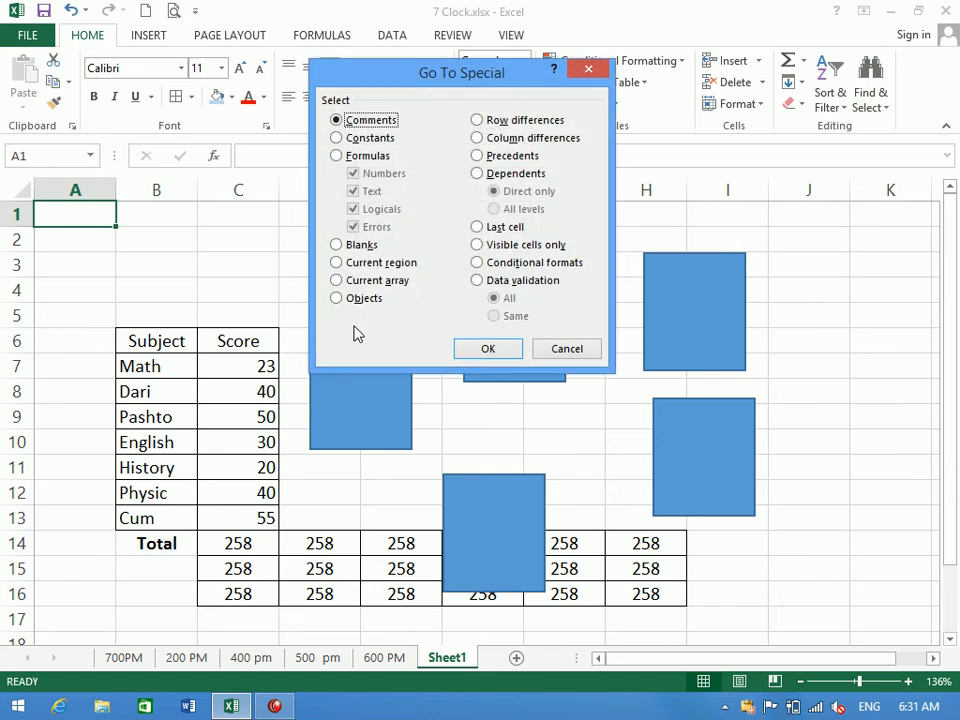
pyautogui.click(355, 301)
pyautogui.click(493, 349)
pyautogui.moveTo(525, 300); pyautogui.dragTo(399, 305)
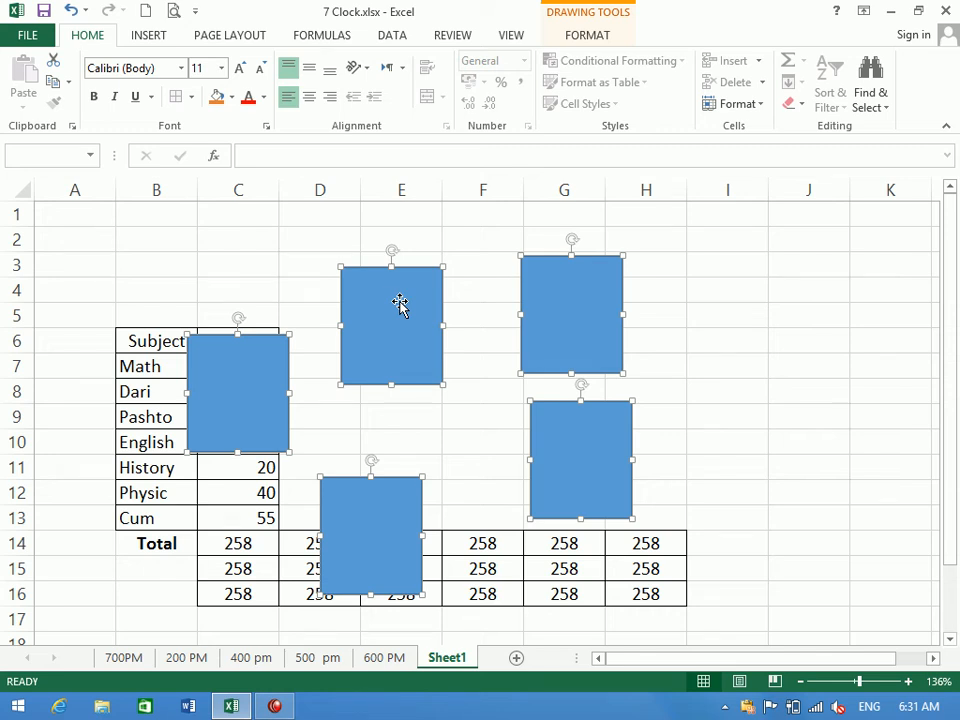
pyautogui.click(603, 208)
pyautogui.click(866, 100)
pyautogui.click(872, 196)
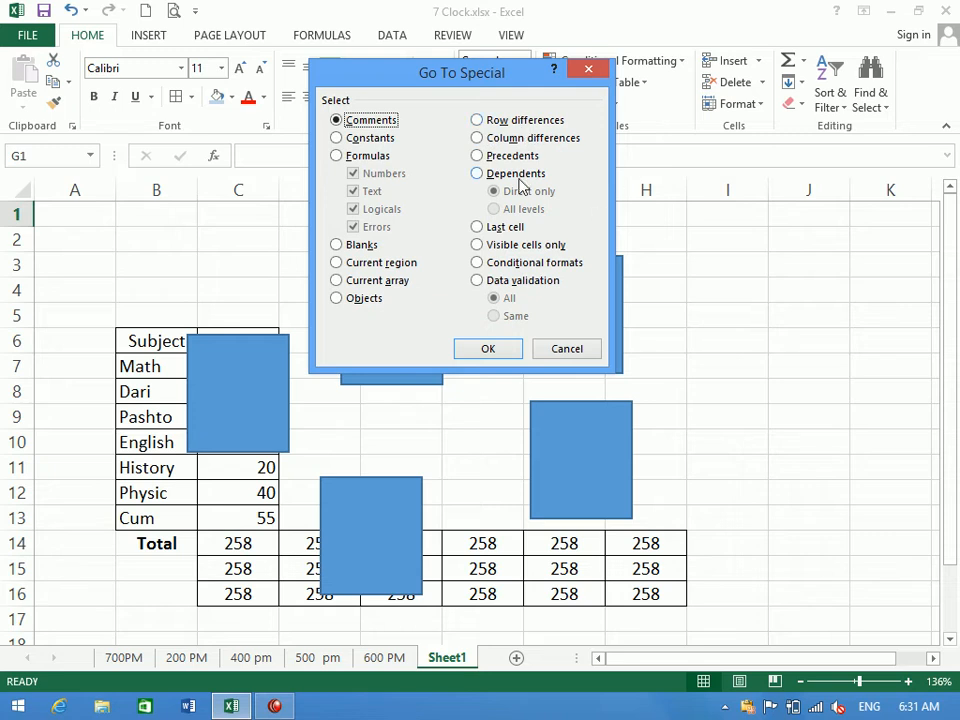
pyautogui.click(567, 350)
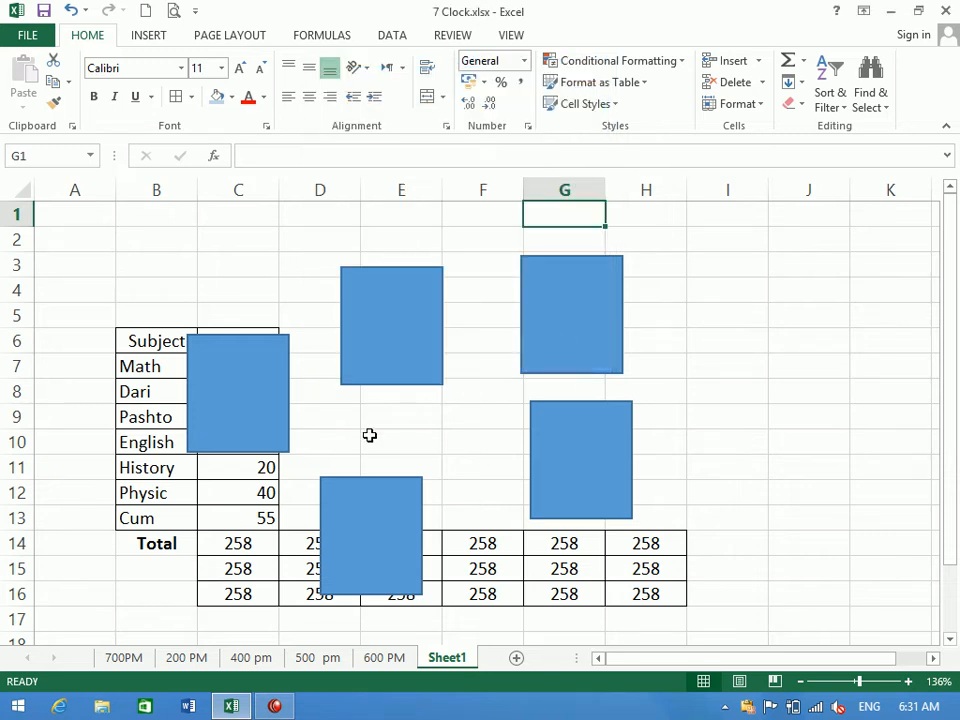
# Select all five rectangles together and delete them.
pyautogui.click(264, 401)
pyautogui.keyDown('ctrl'); pyautogui.click(425, 320); pyautogui.keyUp('ctrl')
pyautogui.keyDown('ctrl'); pyautogui.click(565, 320); pyautogui.keyUp('ctrl')
pyautogui.keyDown('ctrl'); pyautogui.click(585, 476); pyautogui.keyUp('ctrl')
pyautogui.keyDown('ctrl'); pyautogui.click(399, 553); pyautogui.keyUp('ctrl')
pyautogui.press('Delete')
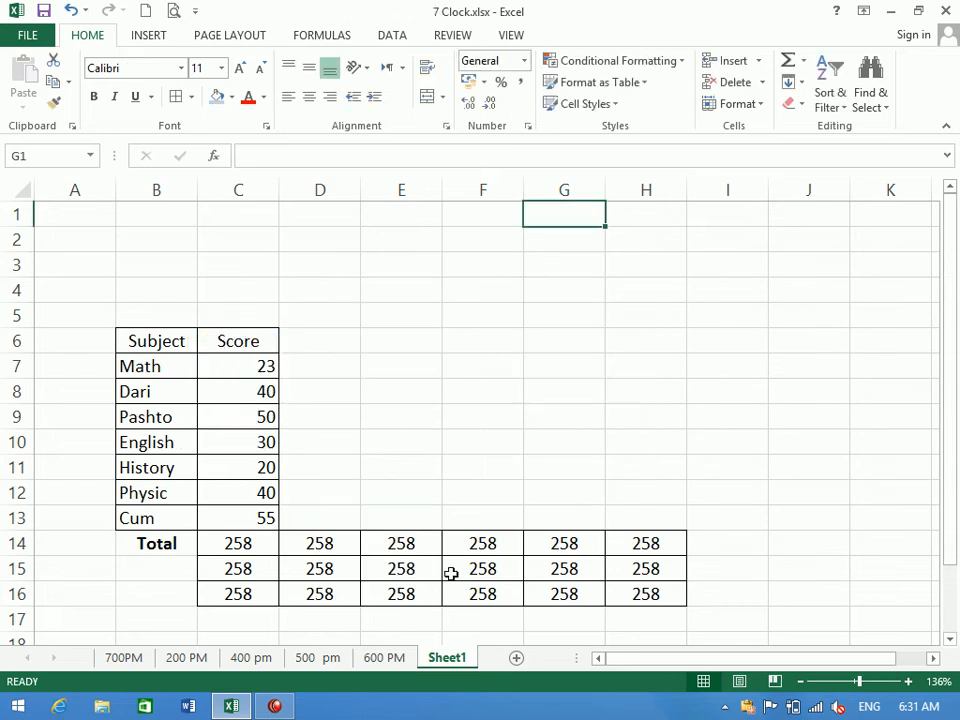
# Clear all contents and formatting from the entire sheet.
pyautogui.hotkey('ctrl', 'a')
pyautogui.click(795, 103)
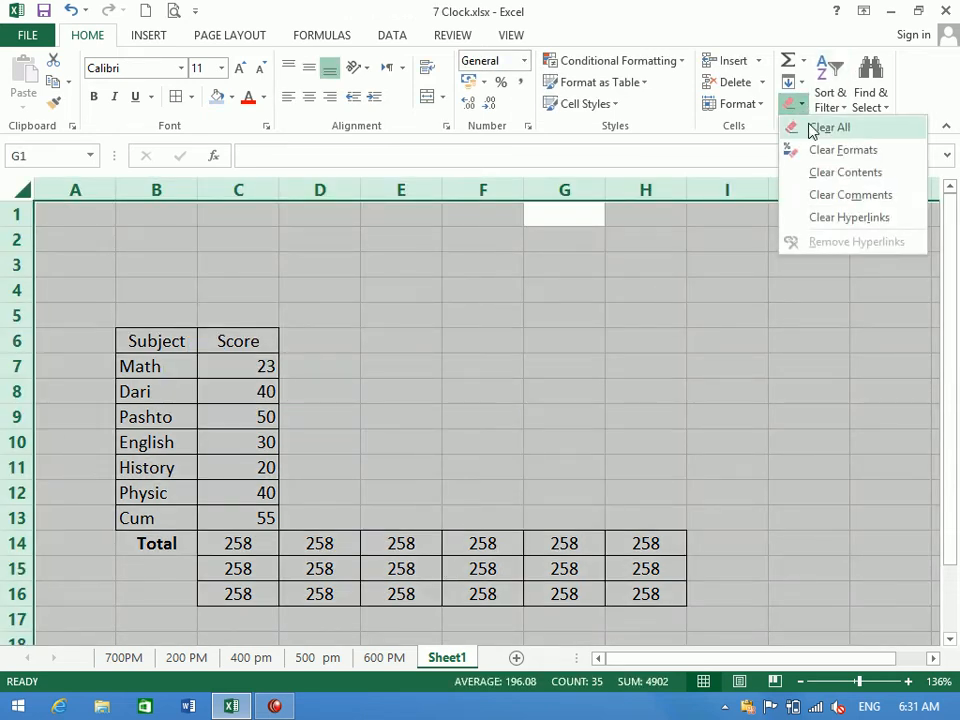
pyautogui.click(811, 127)
pyautogui.click(613, 357)
pyautogui.click(212, 293)
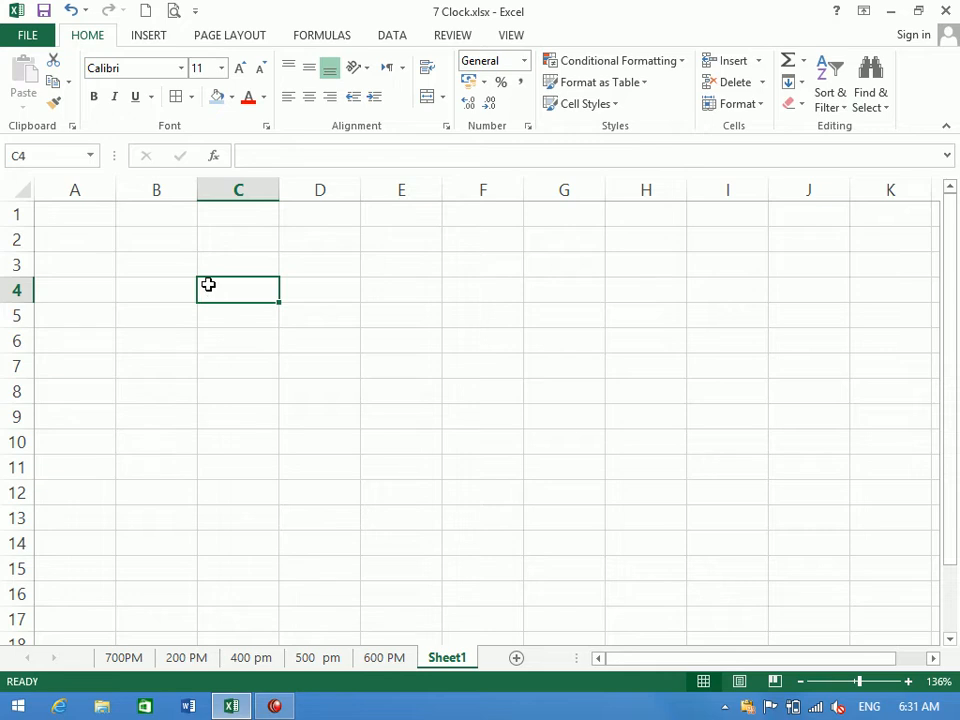
pyautogui.click(186, 270)
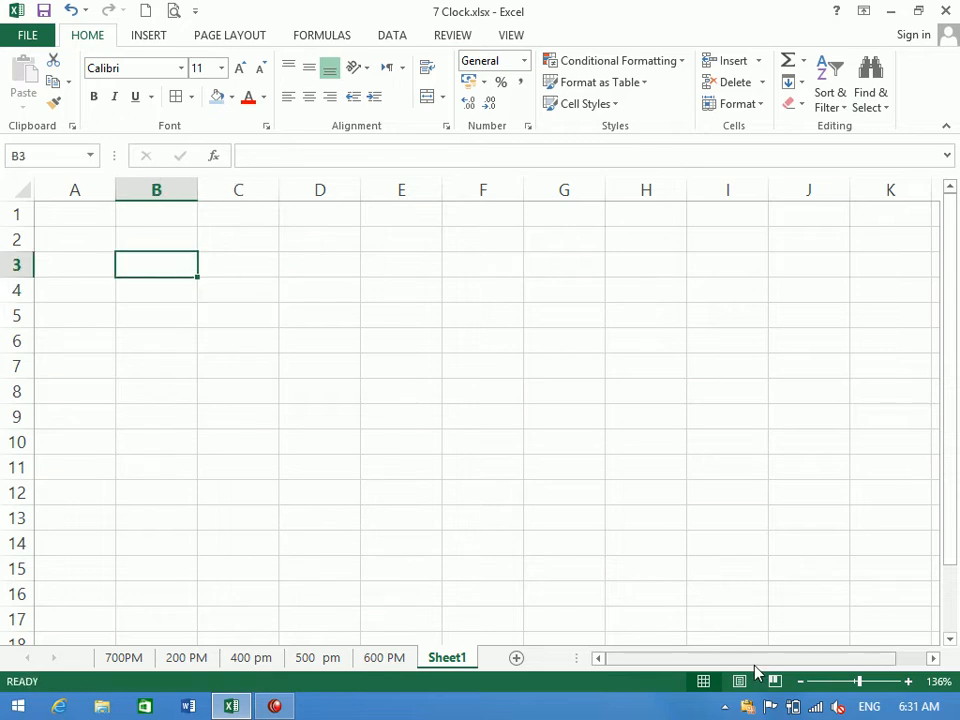
# Enter sample first names across row 3 from C3 to G3, repeating the name from C3 in G3.
pyautogui.moveTo(857, 686); pyautogui.dragTo(858, 688)
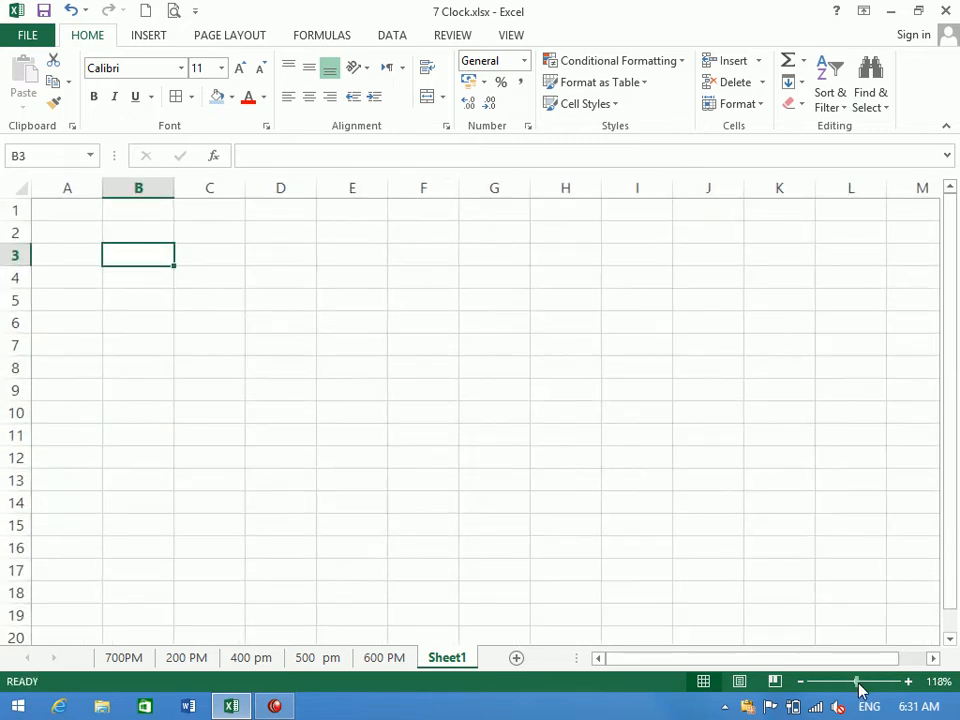
pyautogui.click(216, 285)
pyautogui.click(216, 259)
pyautogui.click(859, 105)
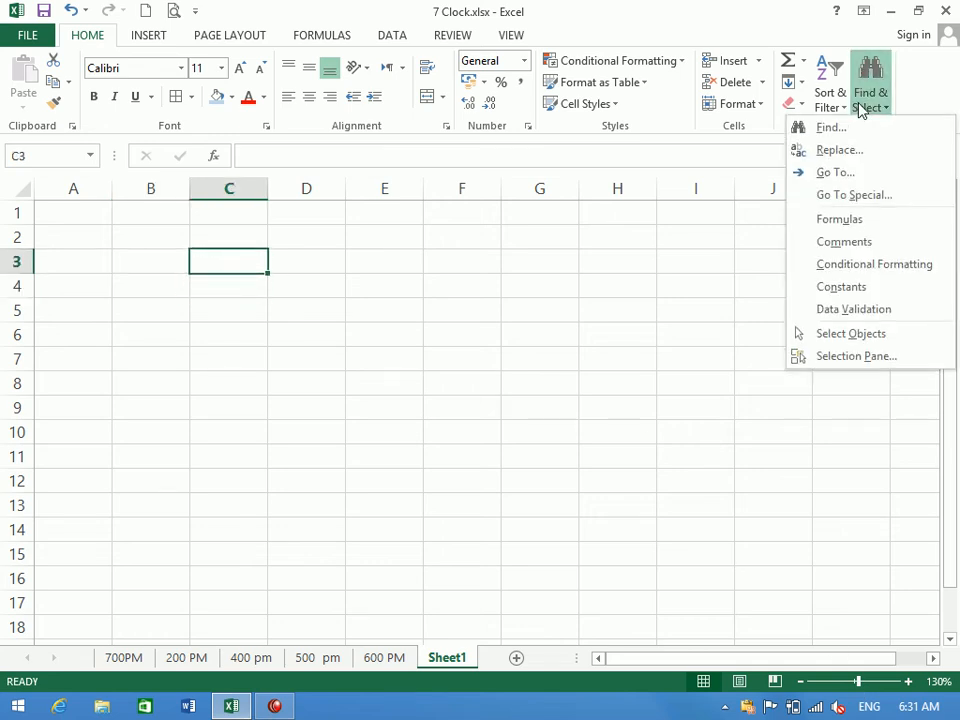
pyautogui.click(437, 279)
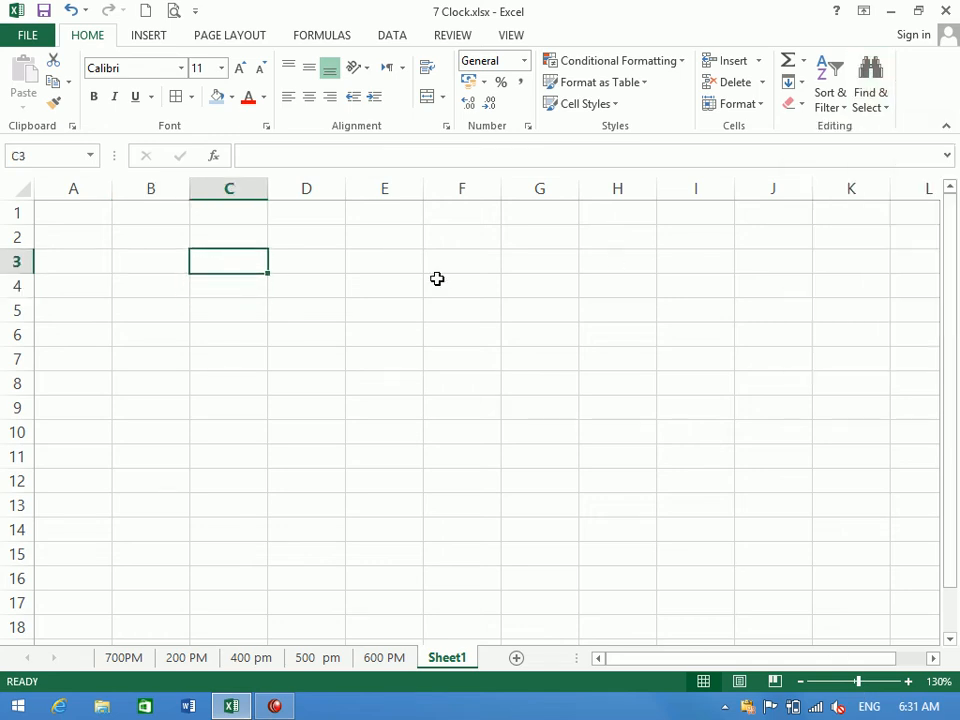
pyautogui.write('Ahmad')
pyautogui.press('Tab')
pyautogui.write('KL')
pyautogui.press('BackSpace')
pyautogui.write('amal')
pyautogui.press('Tab')
pyautogui.write('Noor')
pyautogui.press('Tab')
pyautogui.write('Sajha')
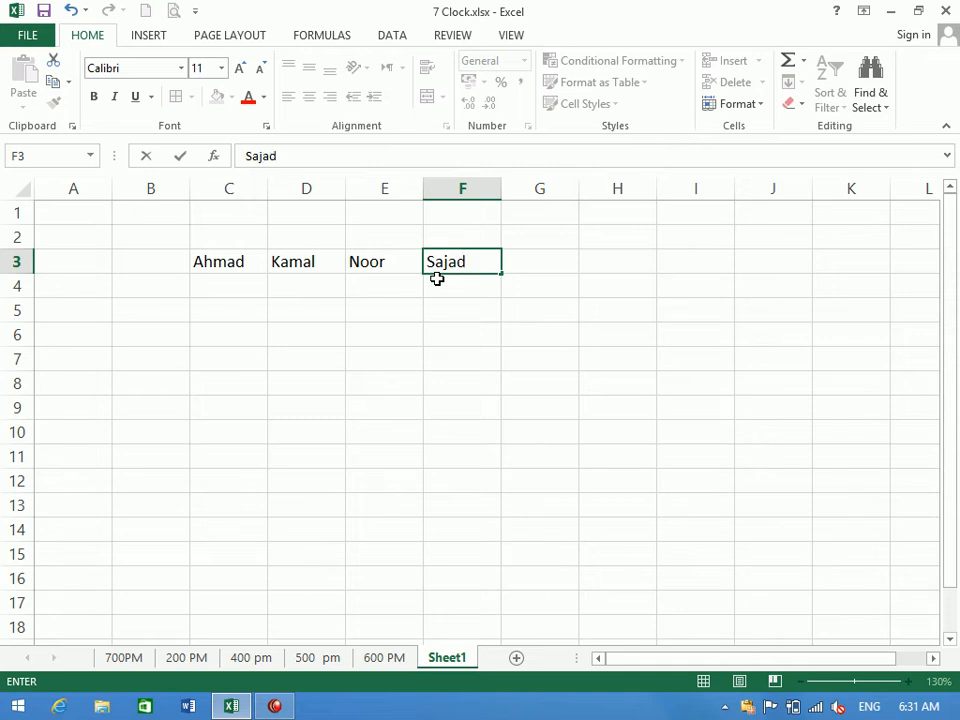
pyautogui.press('Tab')
pyautogui.write('a')
pyautogui.press('BackSpace')
pyautogui.press('BackSpace')
pyautogui.write('aHMA')
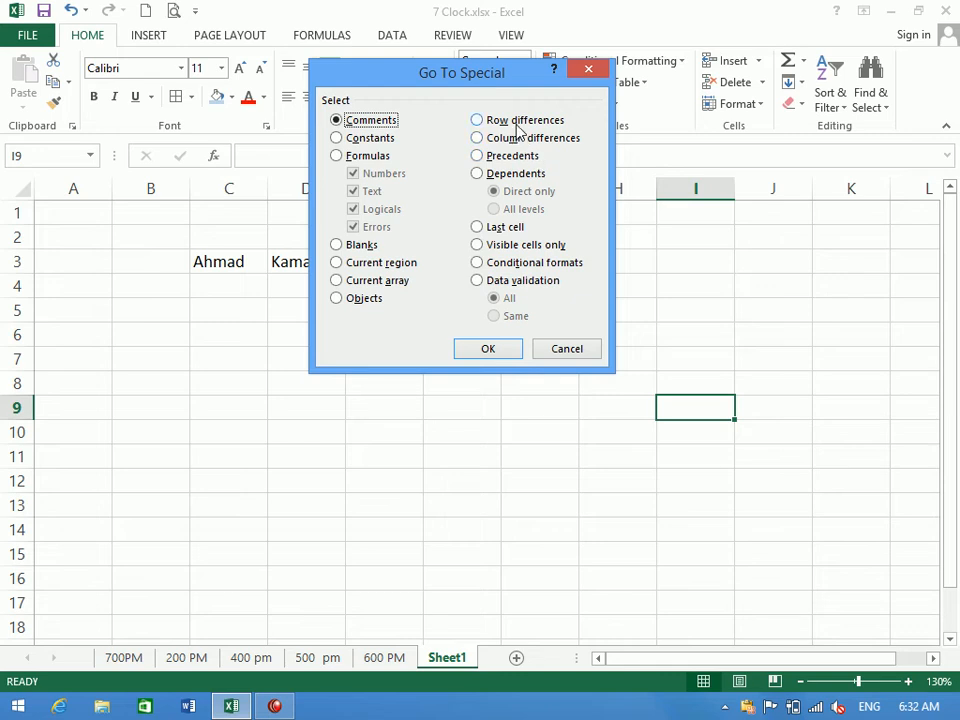
# Try to select row differences with Go To Special from the empty cell I9.
pyautogui.click(517, 122)
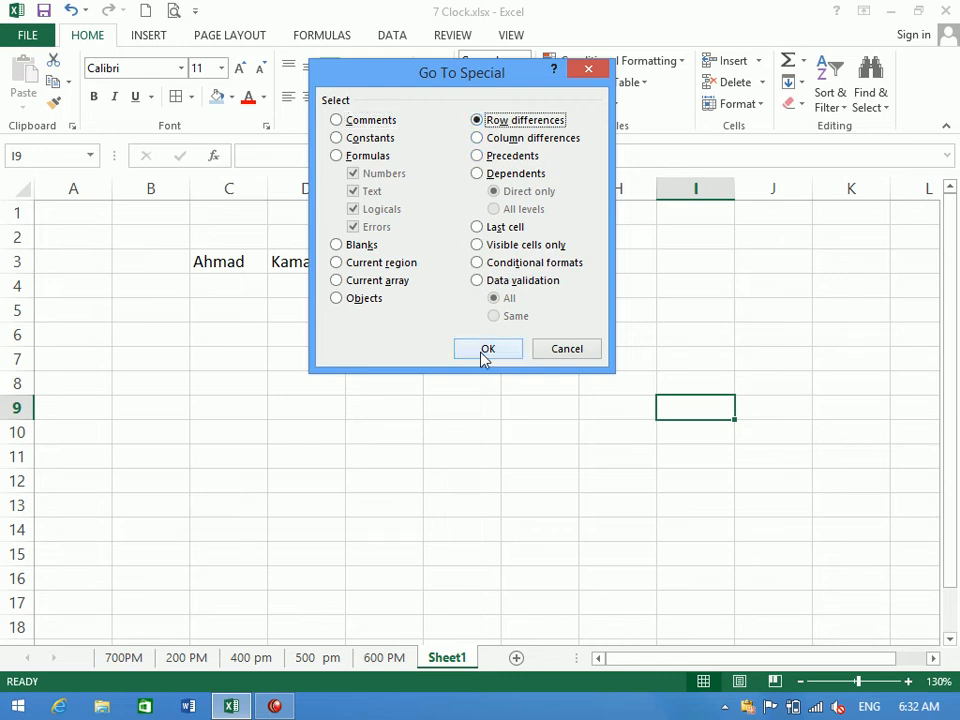
pyautogui.click(485, 350)
pyautogui.click(485, 403)
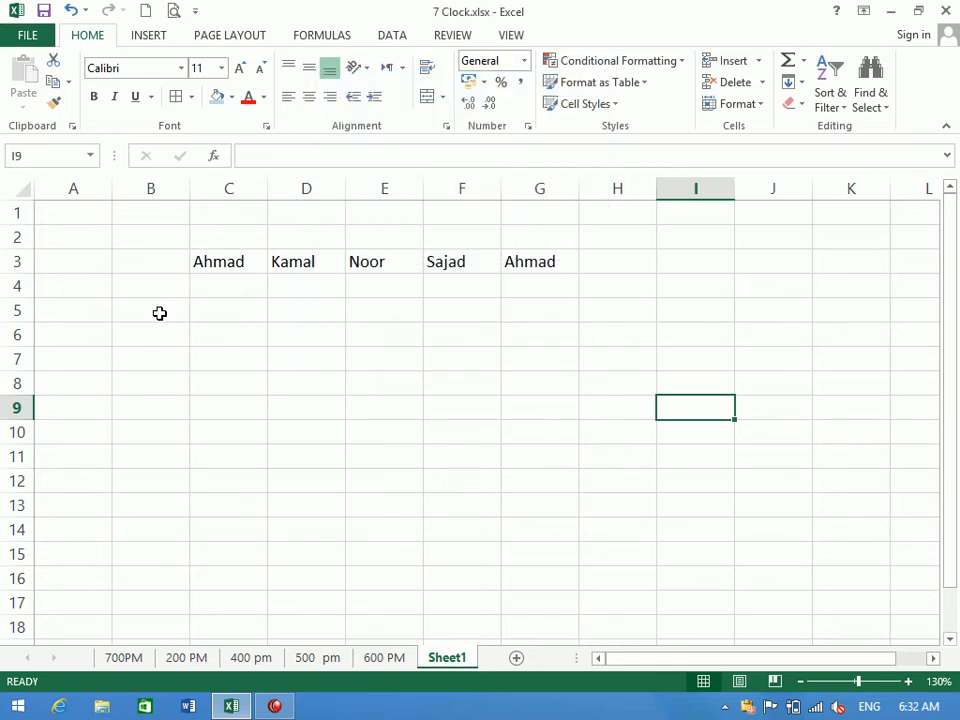
# Starting from cell C3, choose the Row differences option in Go To Special.
pyautogui.click(203, 264)
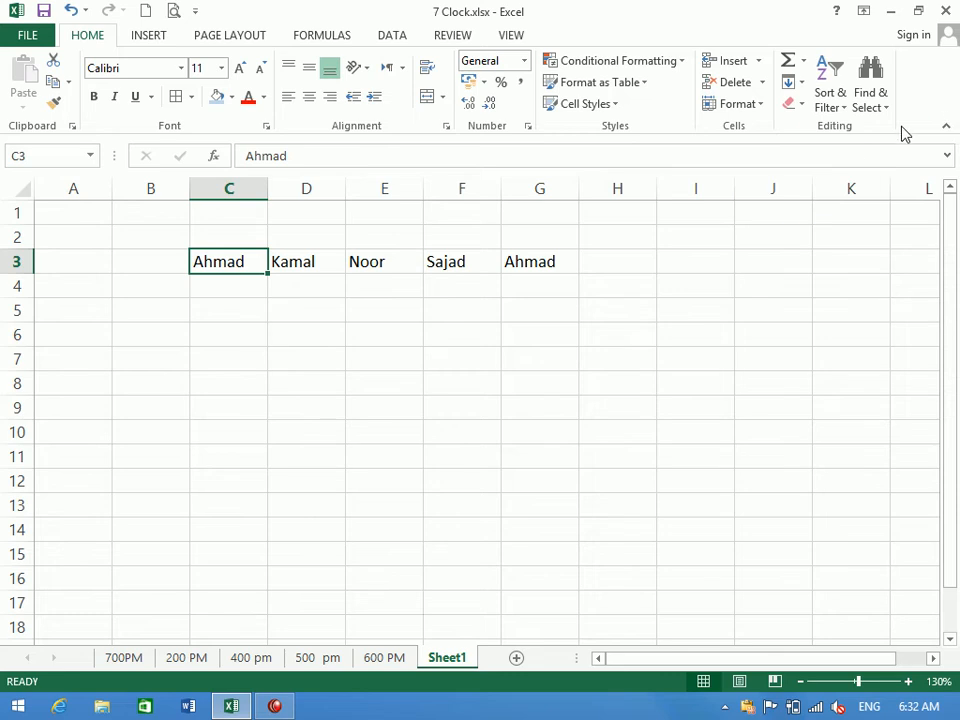
pyautogui.click(867, 110)
pyautogui.click(858, 195)
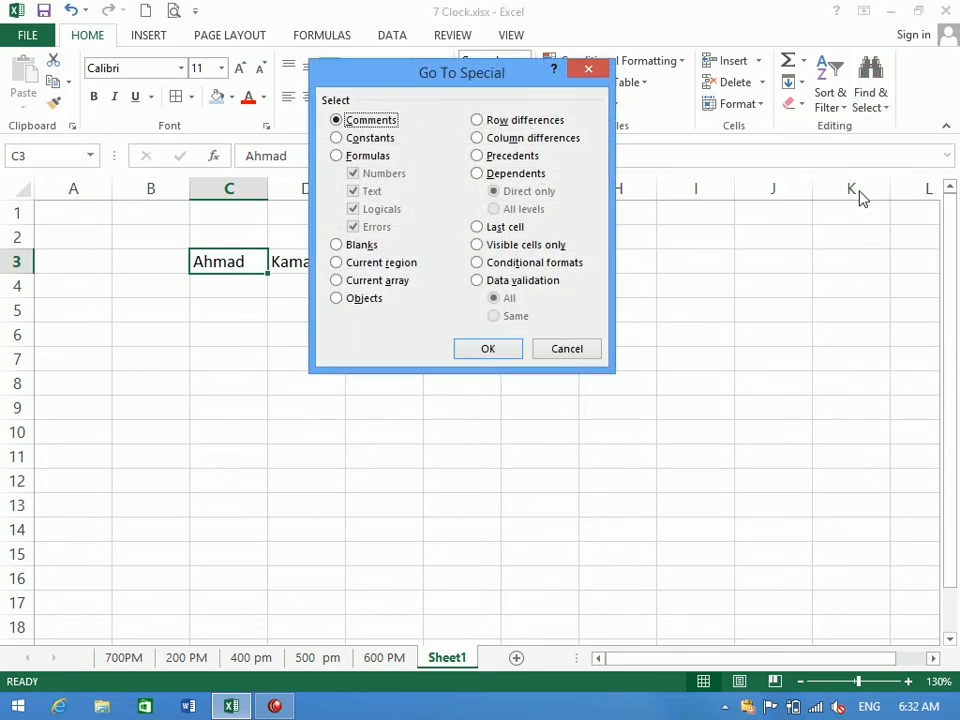
pyautogui.click(530, 122)
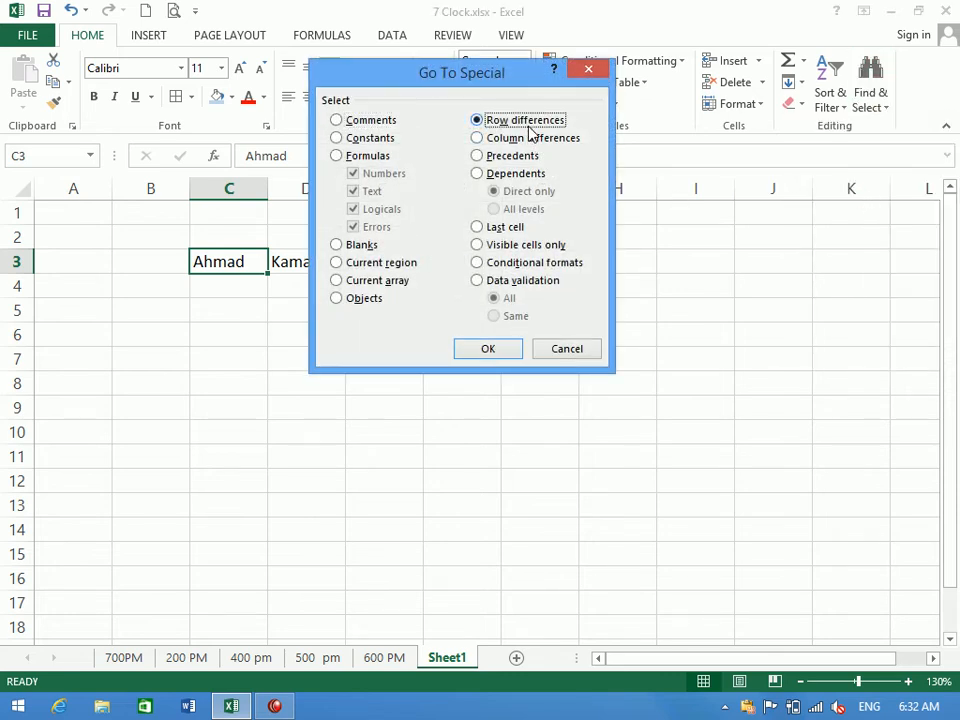
# Select the cells in C3:G3 that differ from G3, using Go To Special with the Row differences option.
pyautogui.click(510, 358)
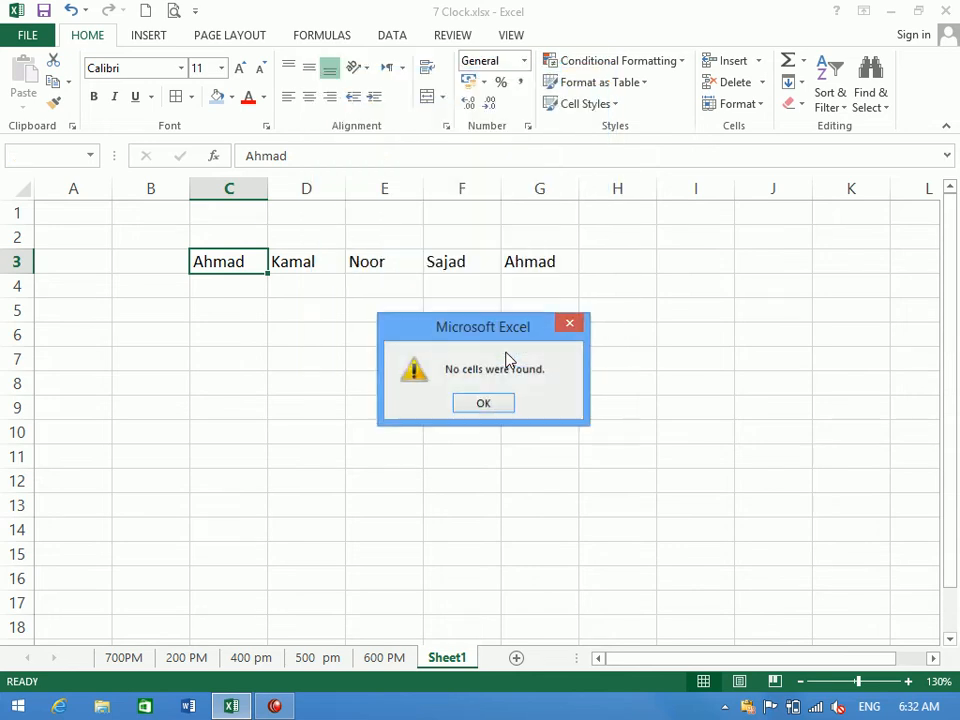
pyautogui.click(490, 401)
pyautogui.moveTo(508, 259); pyautogui.dragTo(216, 259)
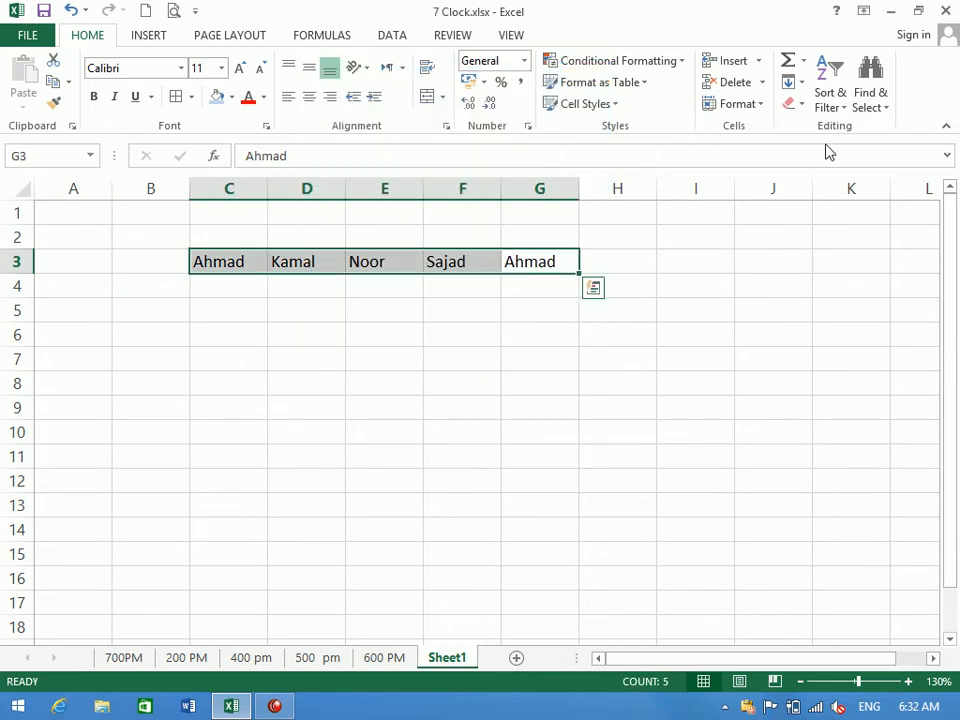
pyautogui.click(872, 98)
pyautogui.click(872, 196)
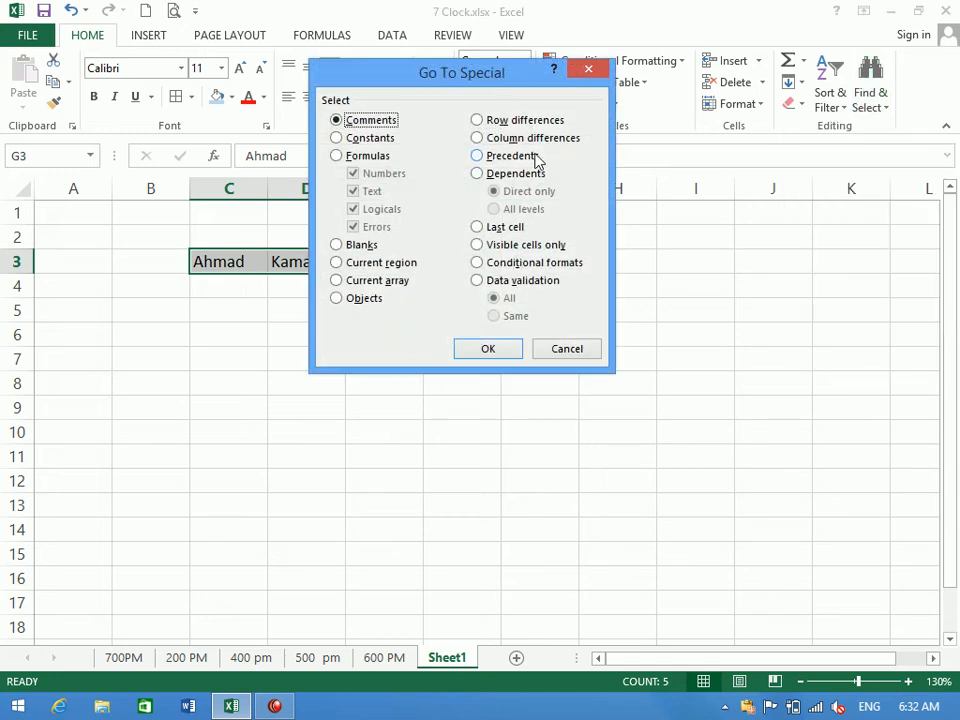
pyautogui.click(521, 121)
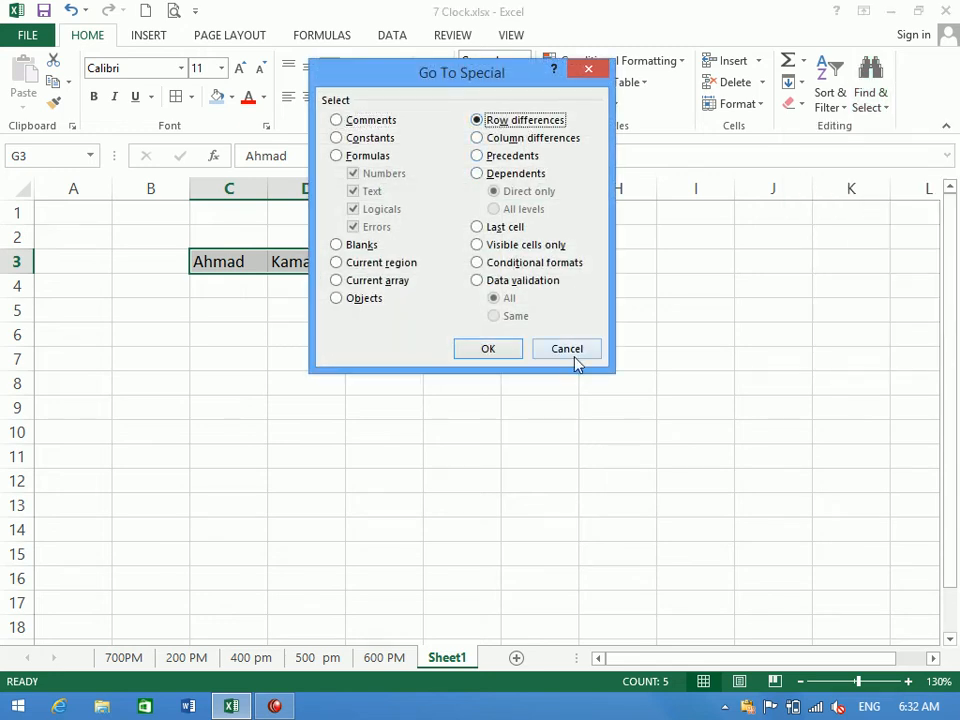
pyautogui.click(489, 350)
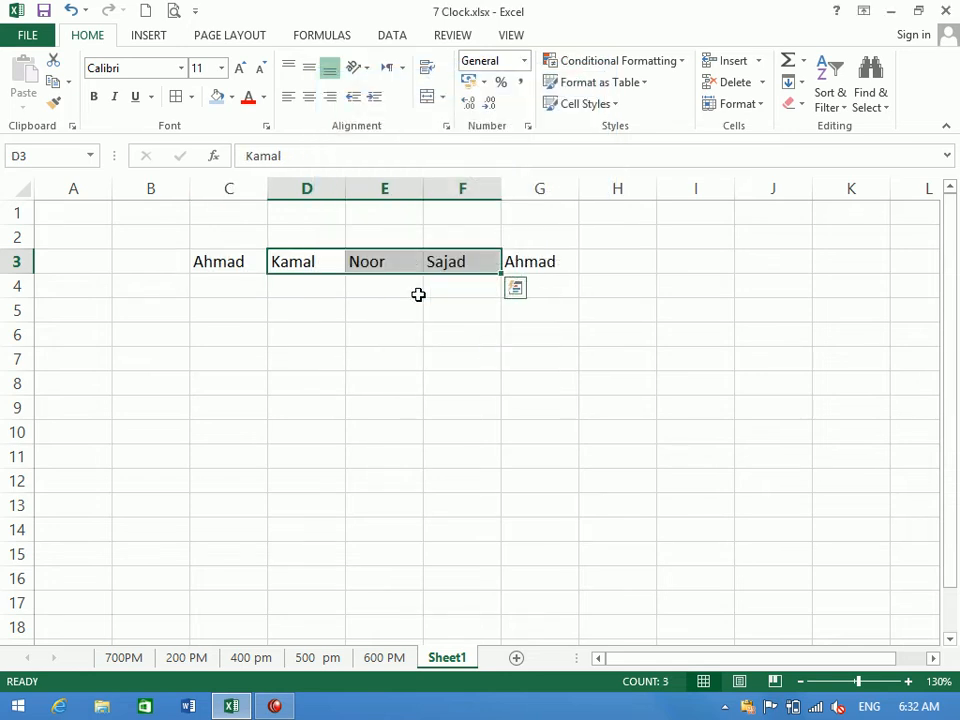
# Fill the selected cells D3:F3 with light blue, undo the fill, and deselect the cells.
pyautogui.click(219, 97)
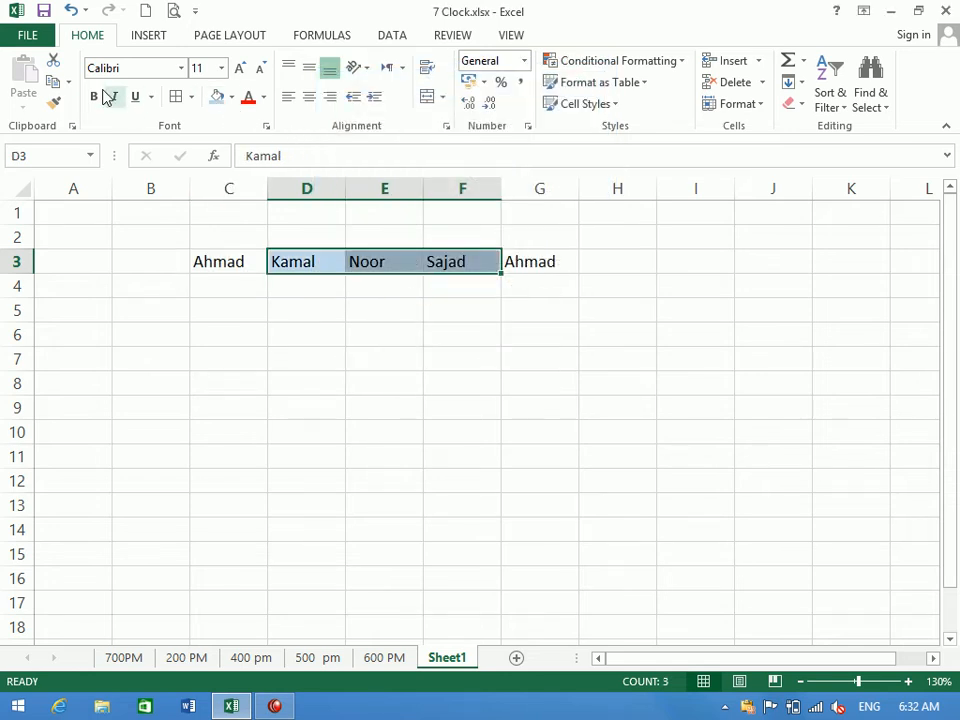
pyautogui.hotkey('ctrl', 'z')
pyautogui.click(558, 300)
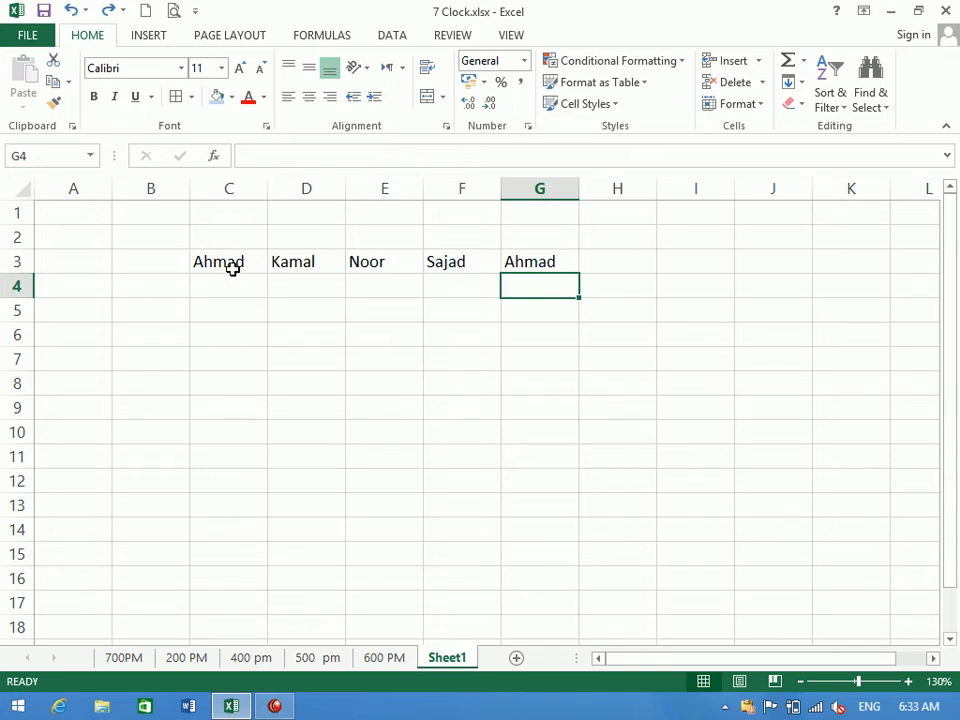
# Transpose the row of names in C3:G3 into column C starting at C3, and clear the leftover contents of D2:H3.
pyautogui.moveTo(263, 262); pyautogui.dragTo(298, 261)
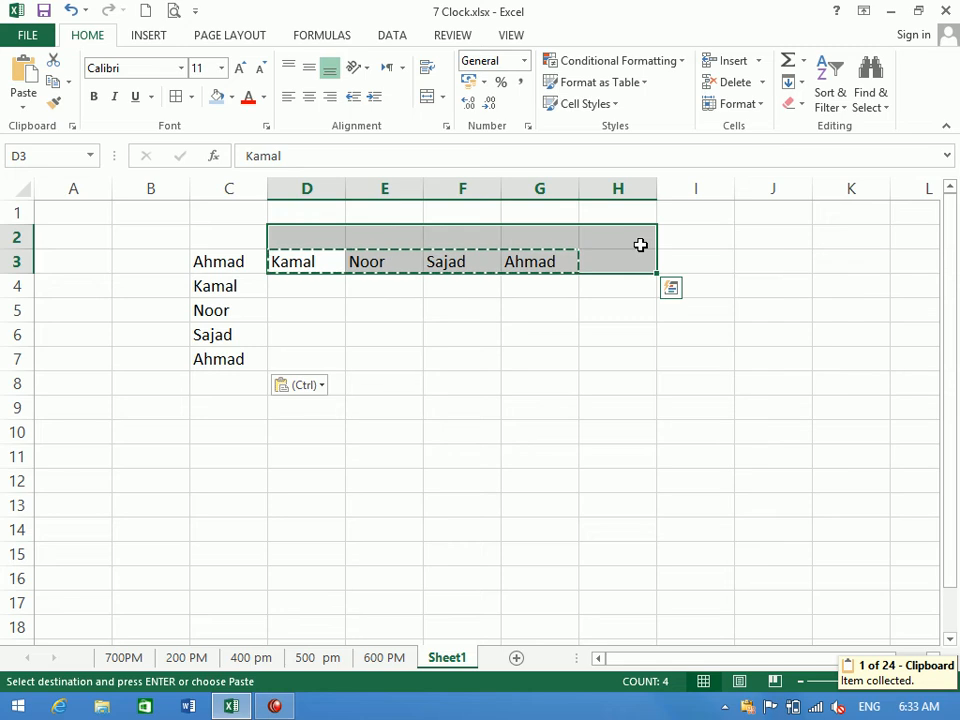
pyautogui.press('Delete')
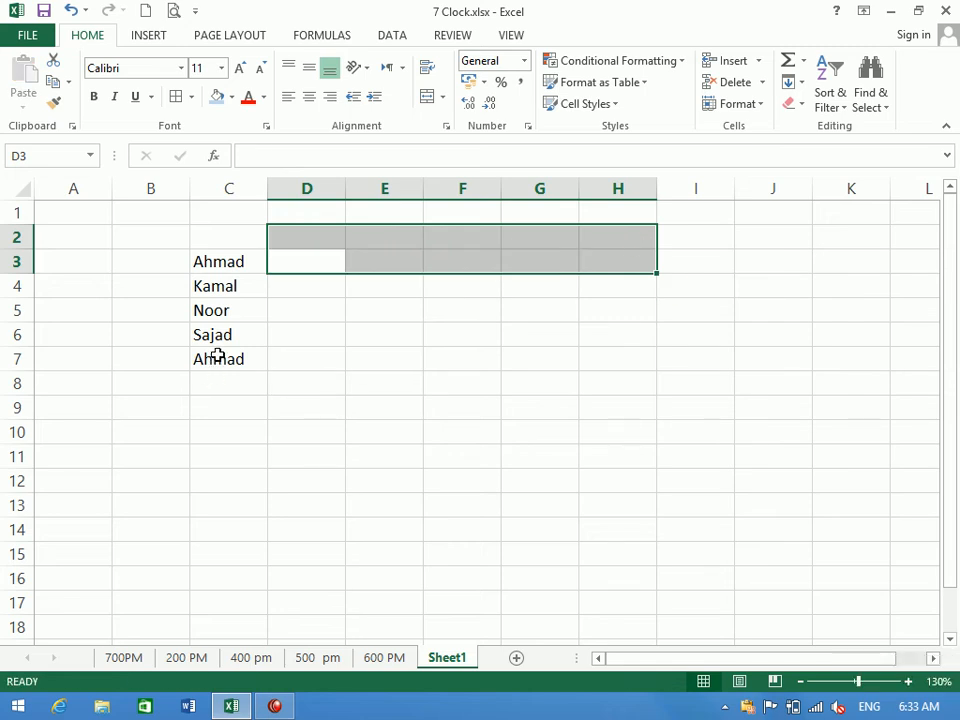
# Select the cells in C3:C7 that differ from C3, using Go To Special with the Column differences option.
pyautogui.moveTo(208, 270); pyautogui.dragTo(225, 362)
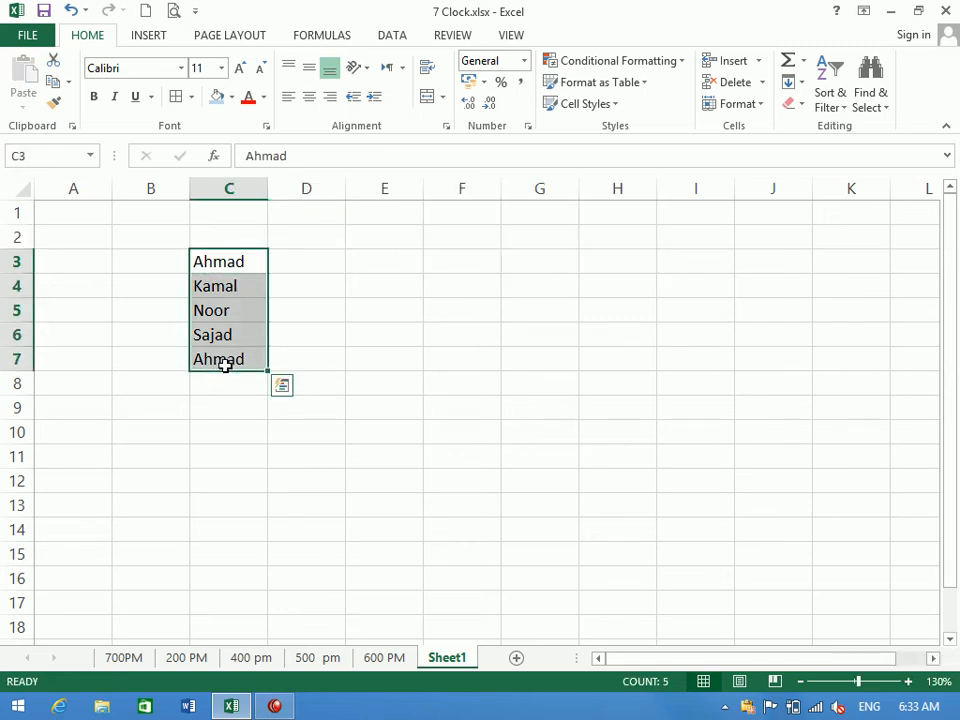
pyautogui.click(866, 100)
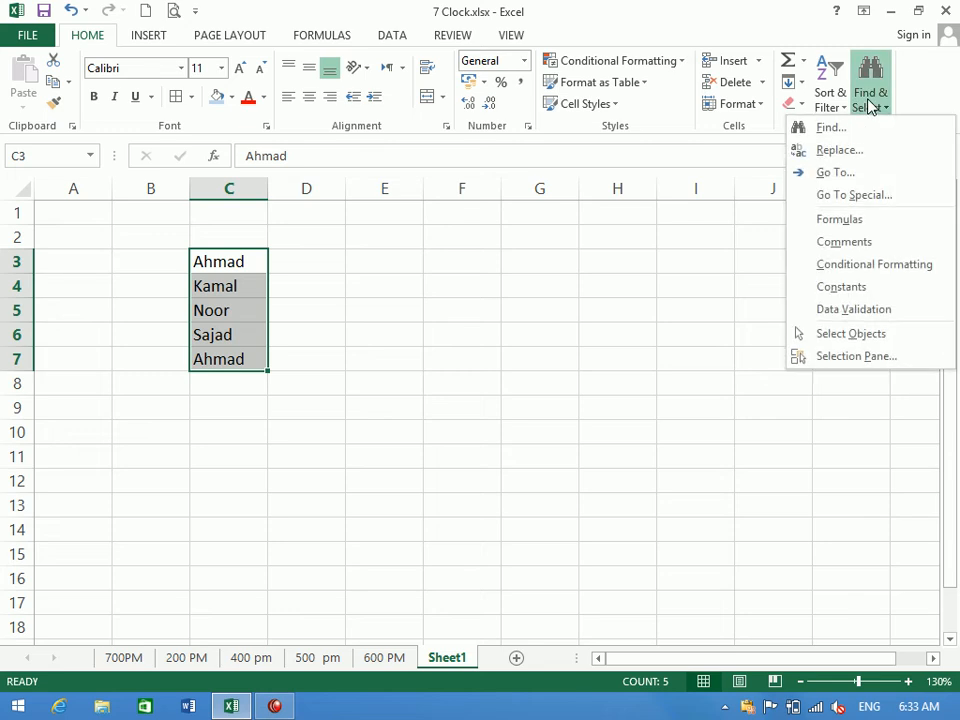
pyautogui.click(843, 196)
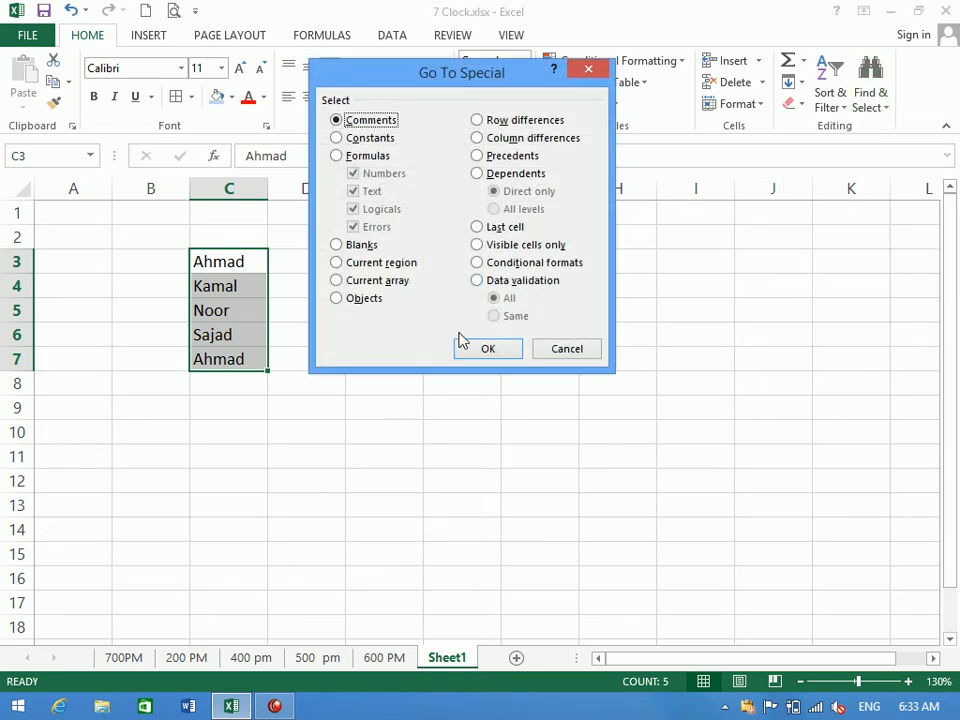
pyautogui.click(275, 706)
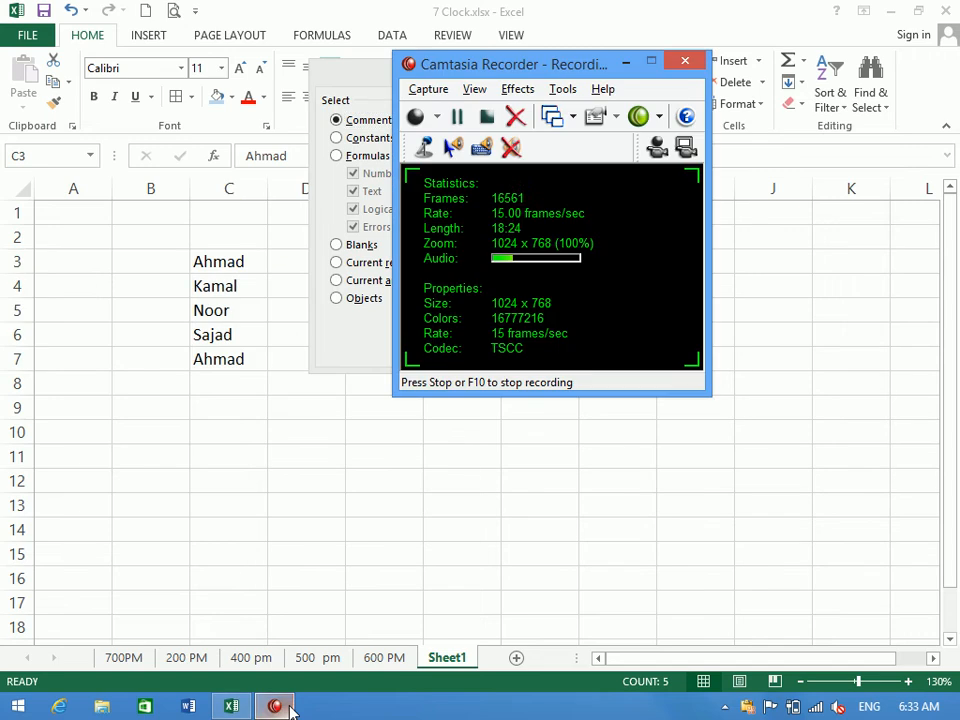
pyautogui.click(452, 118)
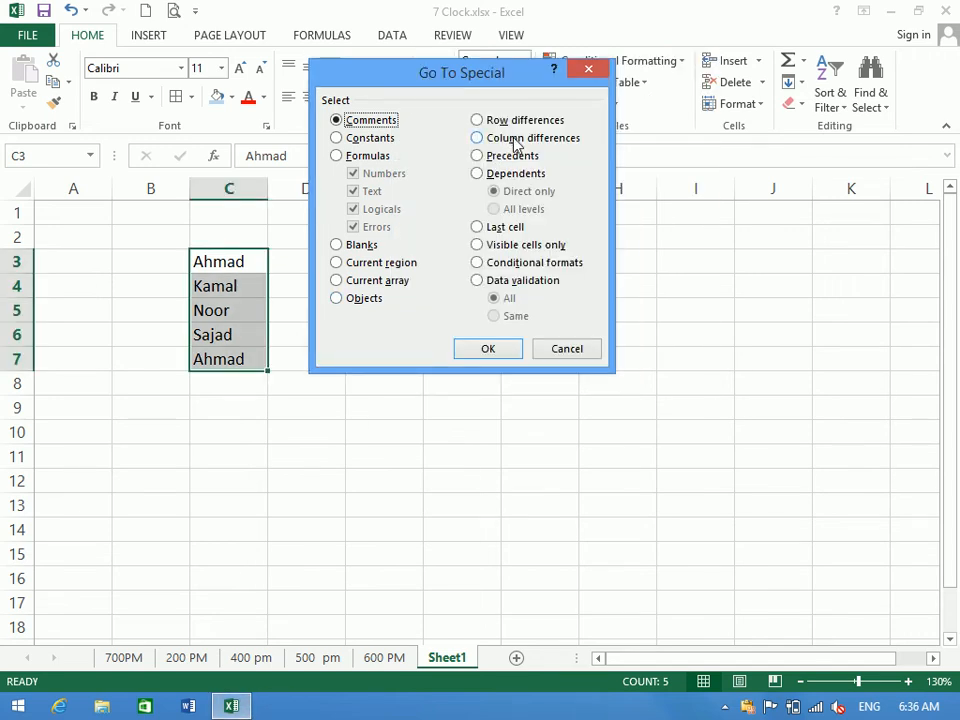
pyautogui.click(517, 143)
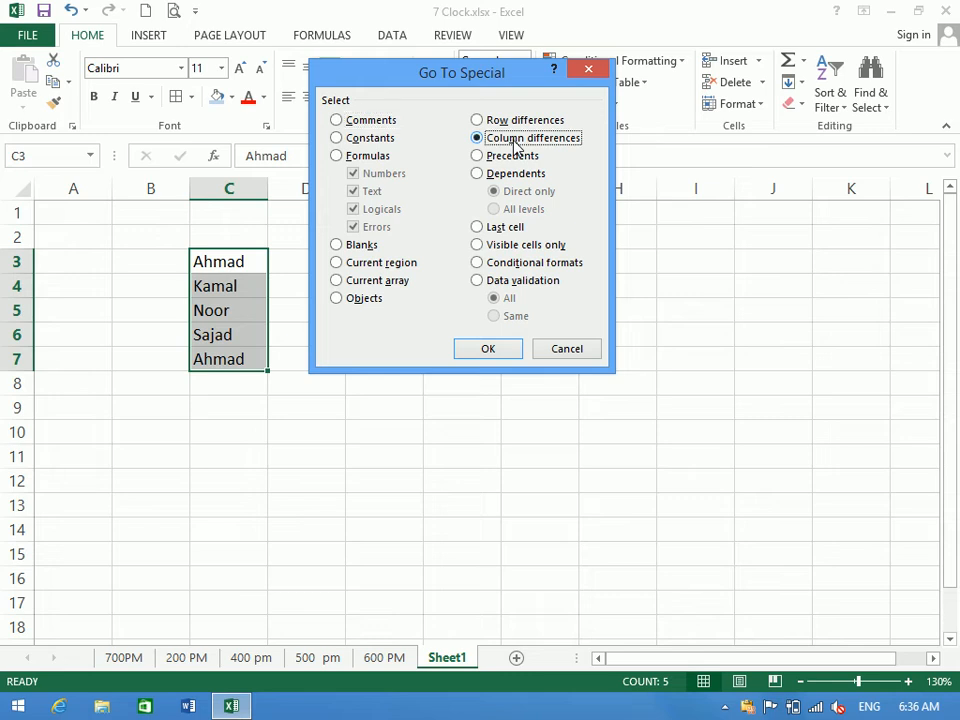
pyautogui.click(497, 349)
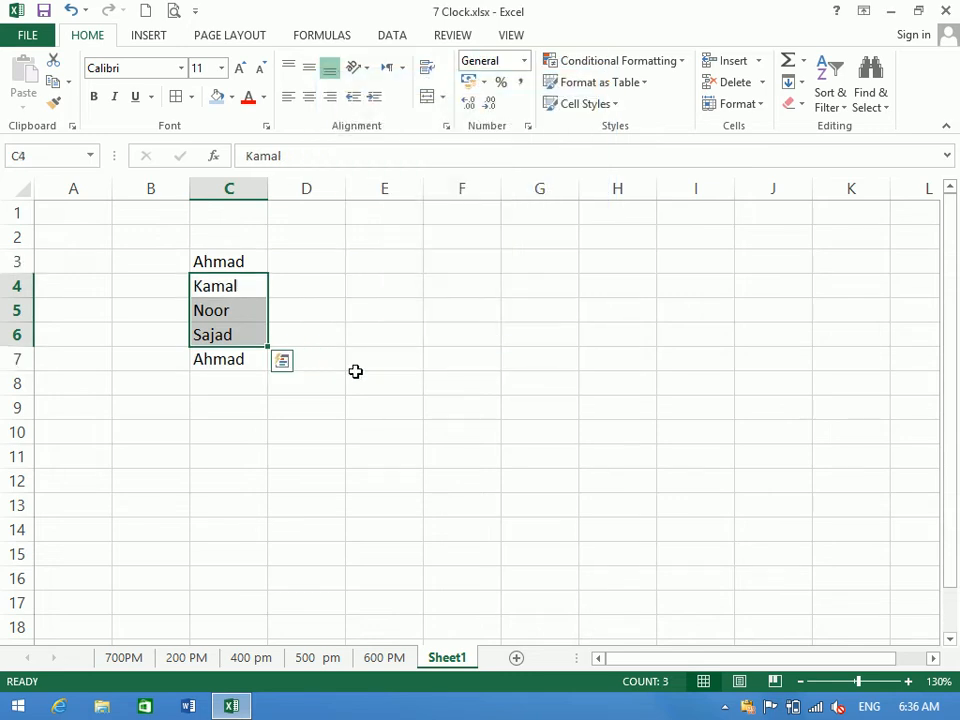
# Fill the selected cells C4:C6 with the current fill colour, undo the fill, and deselect the cells.
pyautogui.click(216, 98)
pyautogui.hotkey('ctrl', 'z')
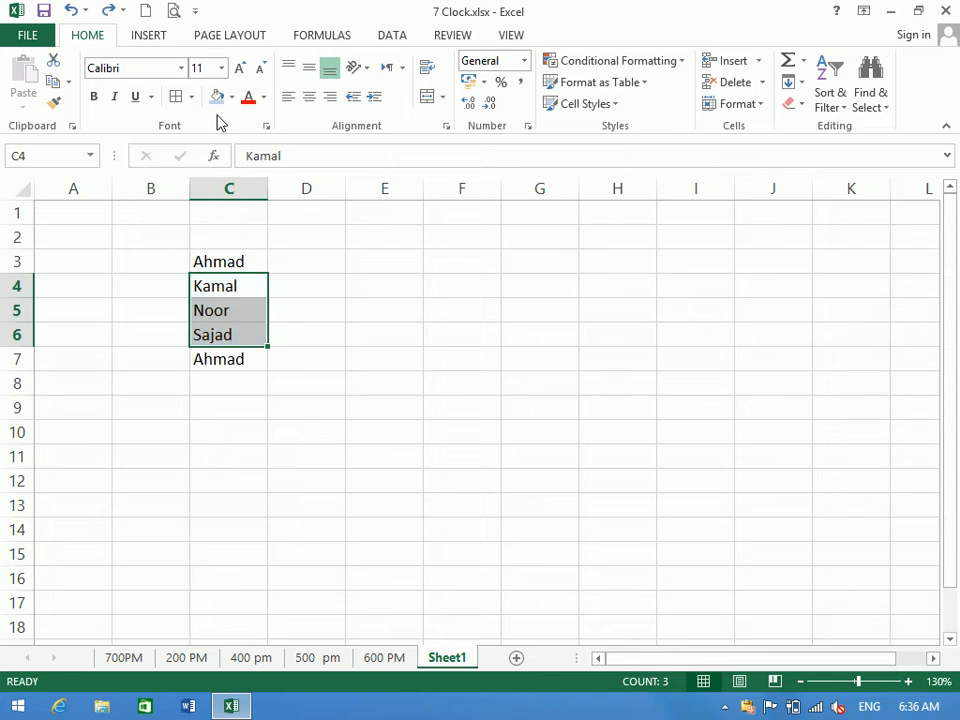
pyautogui.click(375, 279)
pyautogui.click(880, 104)
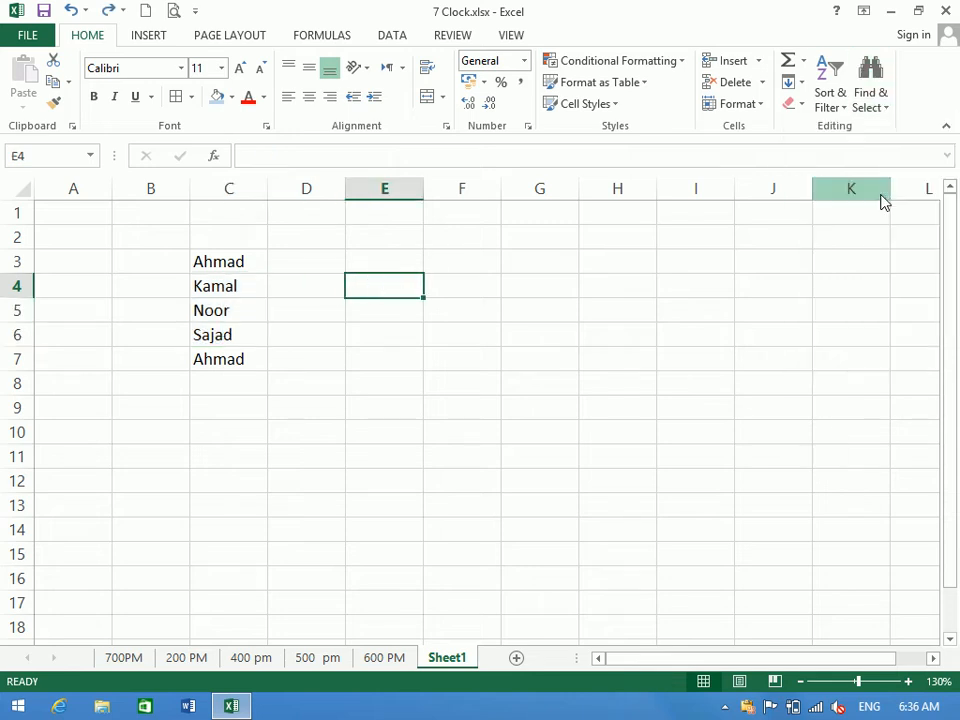
pyautogui.click(860, 195)
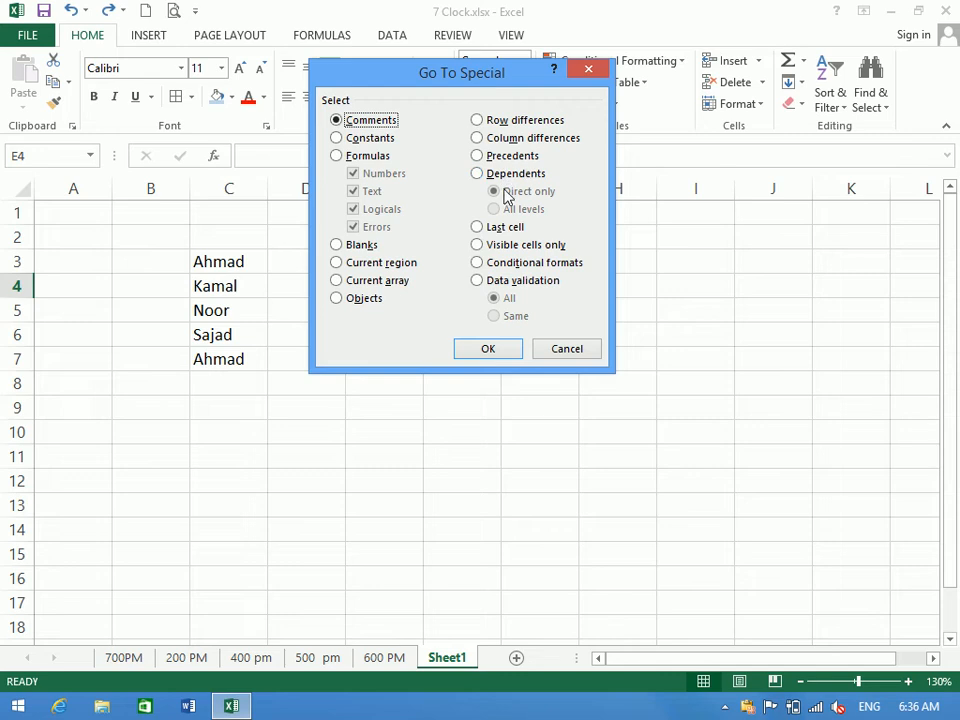
pyautogui.click(564, 350)
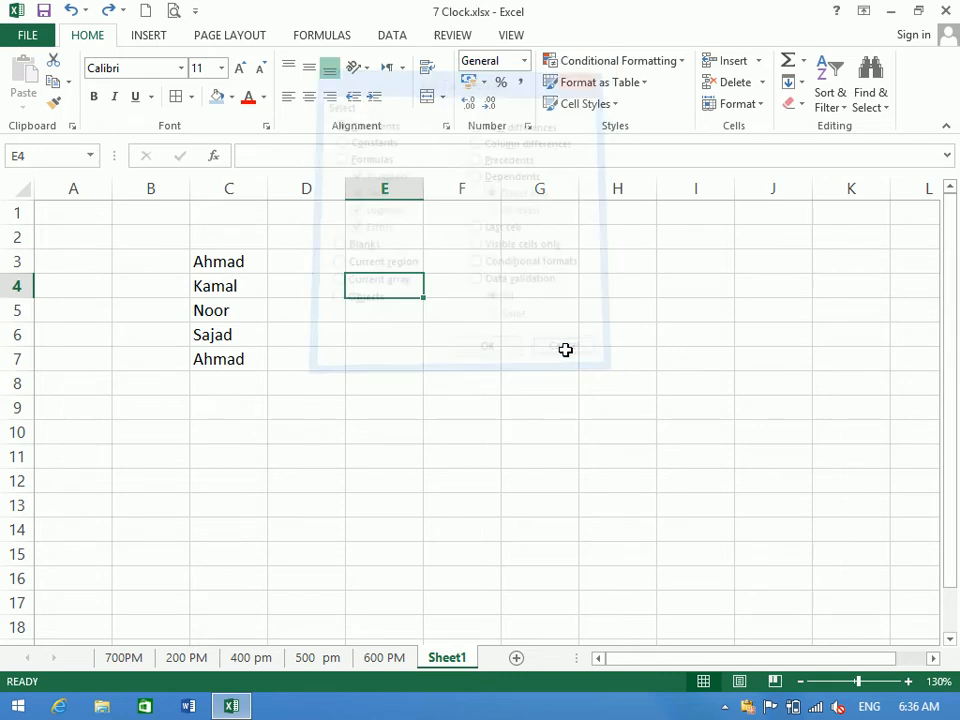
# Clear the list of names from C3:C13.
pyautogui.moveTo(228, 261); pyautogui.dragTo(240, 497)
pyautogui.press('Delete')
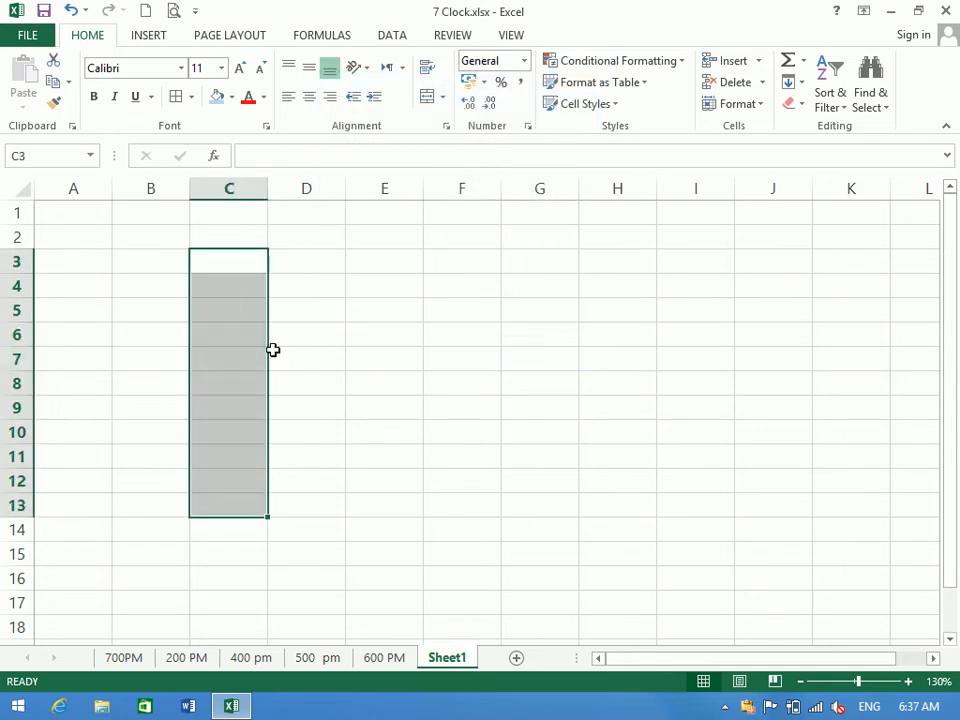
# Enter the headers Emp, Salary, Bonus and Total in D3:G3 and centre them horizontally.
pyautogui.click(322, 266)
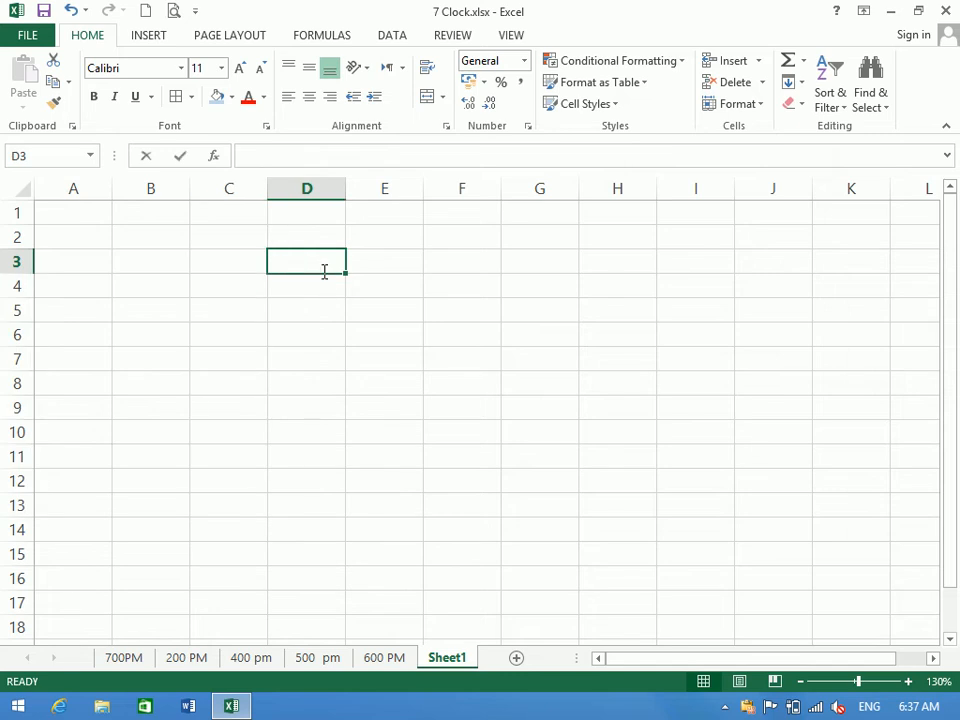
pyautogui.write('Emp')
pyautogui.press('Tab')
pyautogui.write('Salary')
pyautogui.press('Tab')
pyautogui.write('Bonus')
pyautogui.press('Tab')
pyautogui.write('Total')
pyautogui.press('Return')
pyautogui.moveTo(301, 264); pyautogui.dragTo(521, 261)
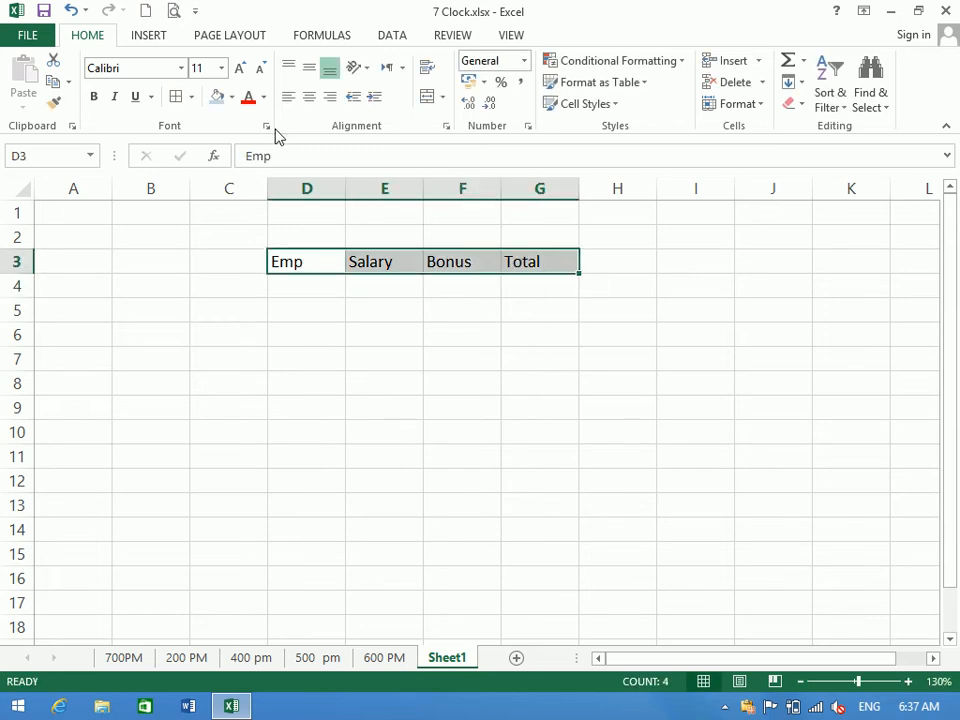
pyautogui.click(309, 97)
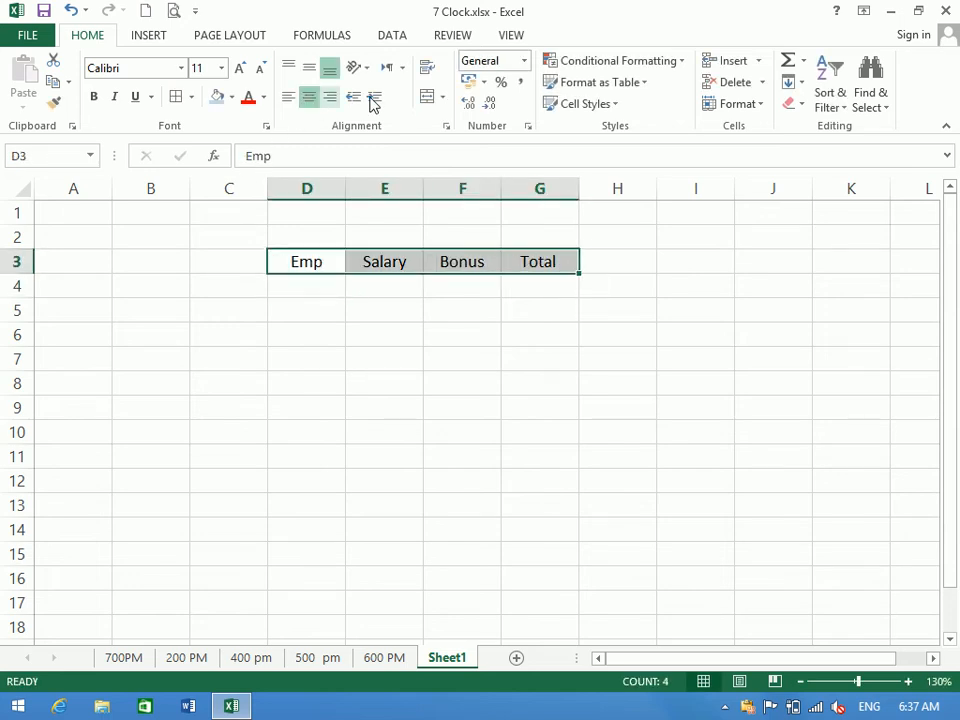
# Enter the labels Total Salary, Total Bonus and Total Amount in D14:D16, and widen column D to fit them.
pyautogui.click(249, 458)
pyautogui.press('Down')
pyautogui.press('Down')
pyautogui.press('Down')
pyautogui.press('Right')
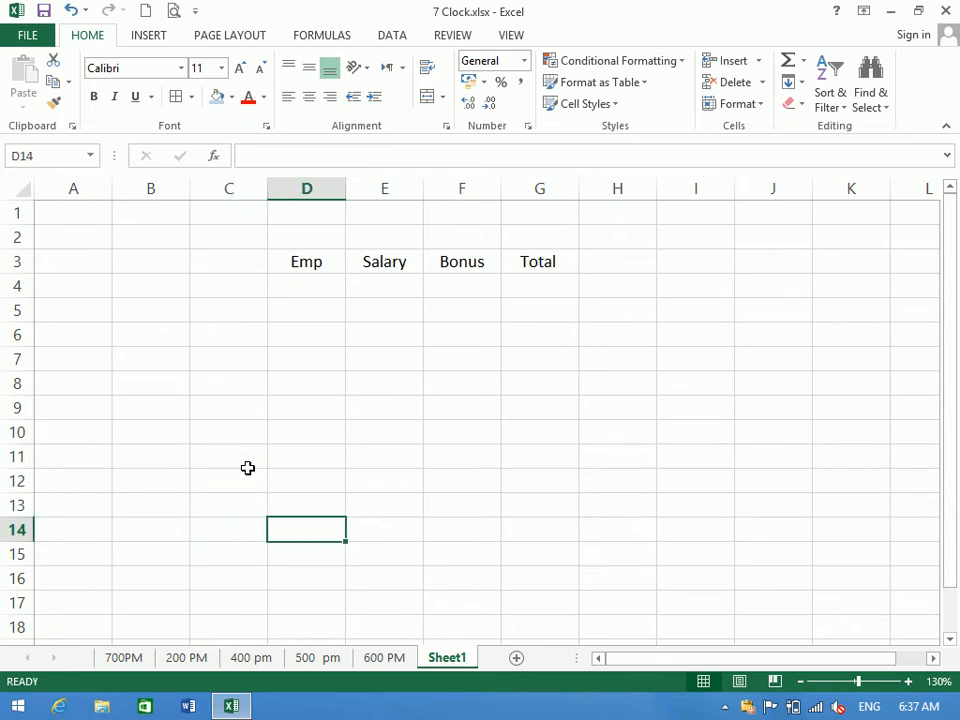
pyautogui.write('Total Salary')
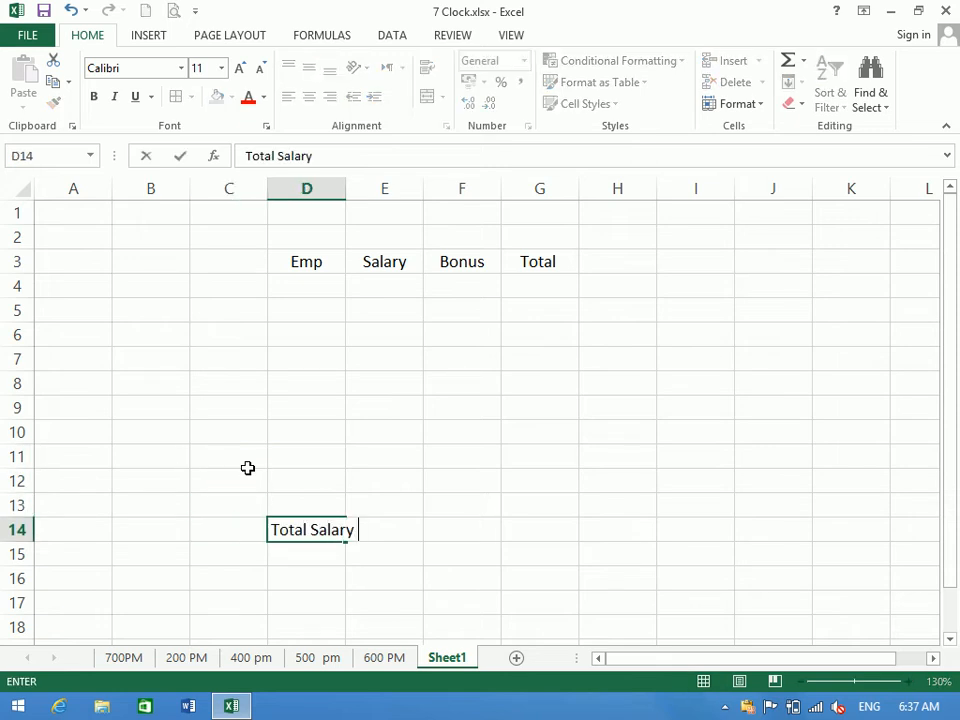
pyautogui.press('Return')
pyautogui.write('Total bONU')
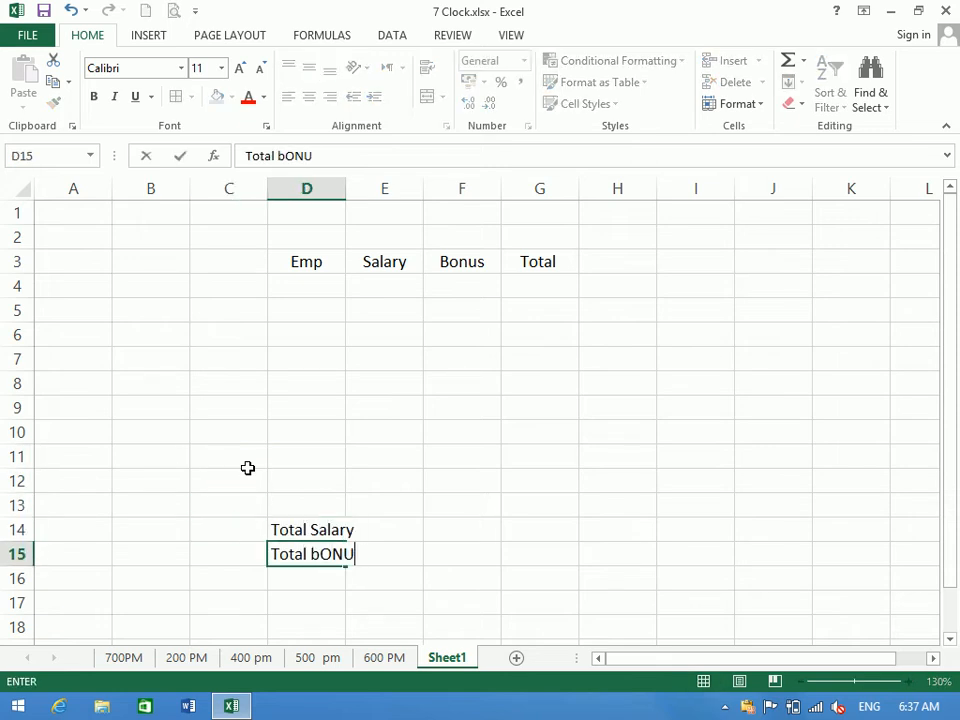
pyautogui.write('S')
pyautogui.press('Return')
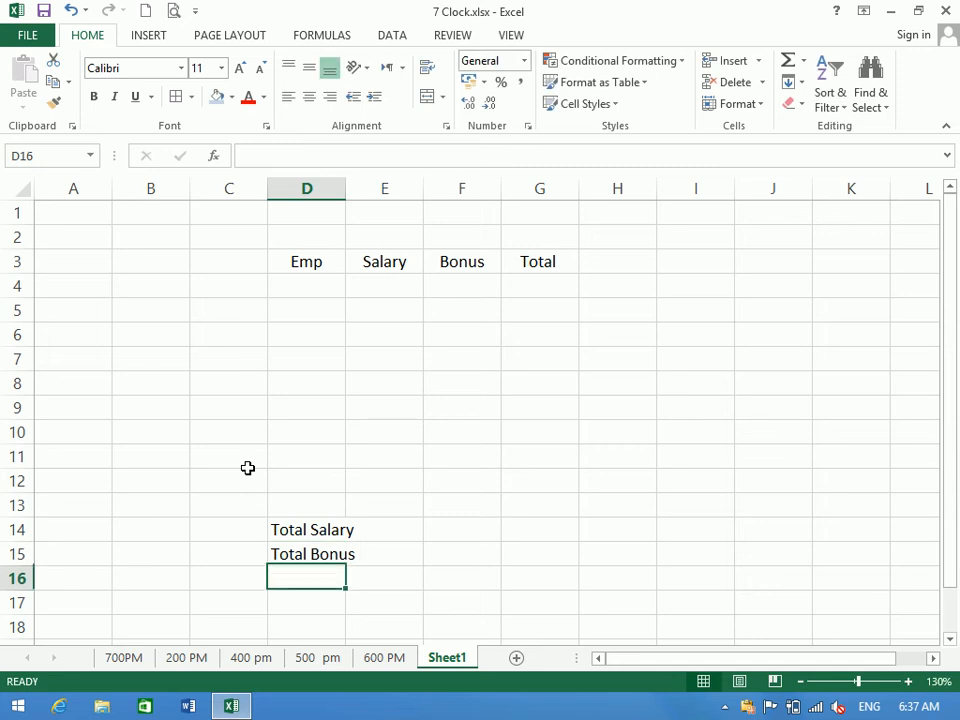
pyautogui.doubleClick(339, 199)
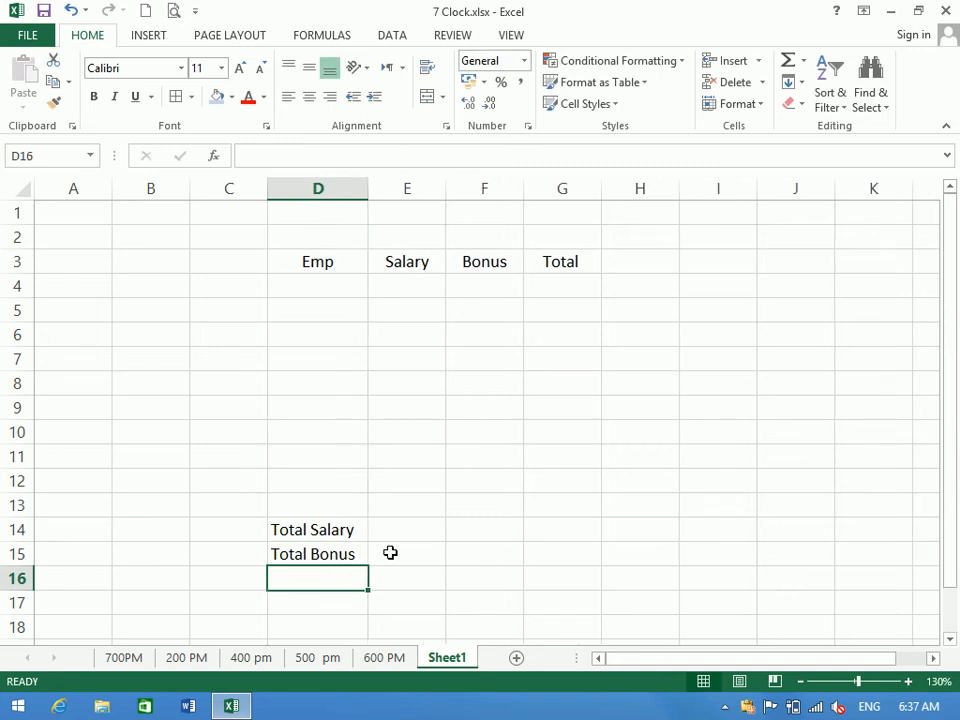
pyautogui.write('Total AMount')
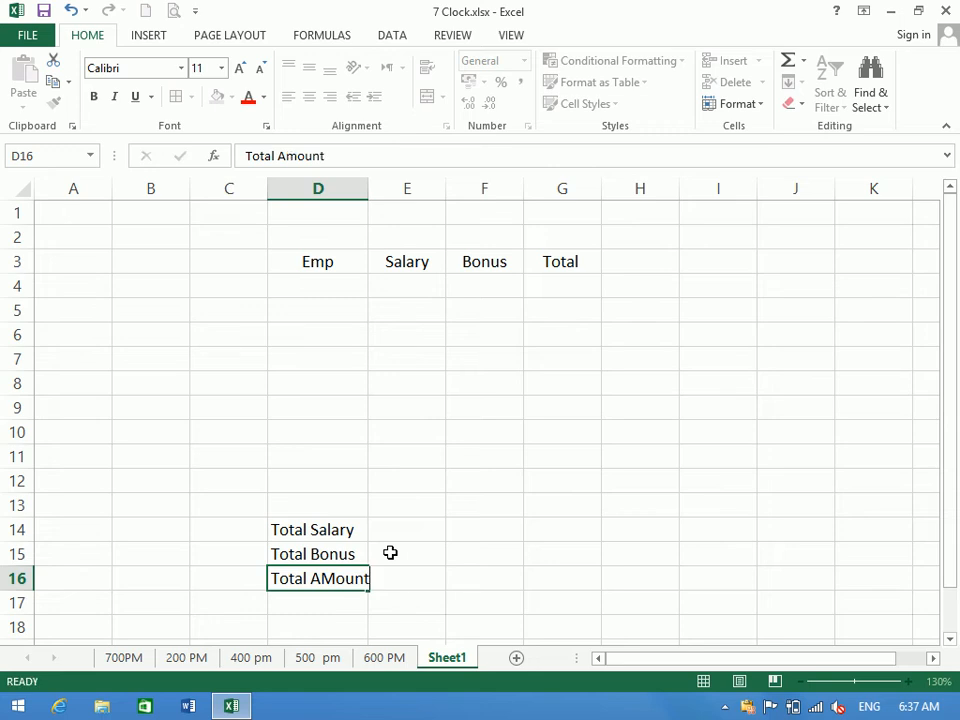
pyautogui.press('Return')
pyautogui.moveTo(367, 190); pyautogui.dragTo(378, 195)
# Enter the first employee's name in D4, with a salary of 3000 and a bonus of 2300 in the same row.
pyautogui.click(355, 284)
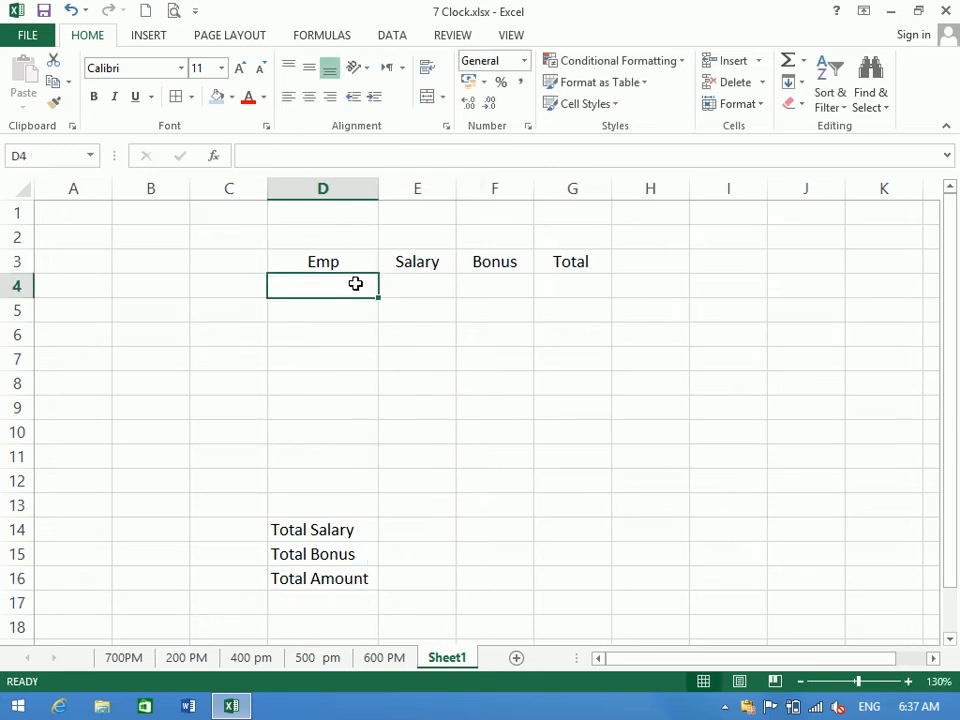
pyautogui.write('Ahmad')
pyautogui.press('Tab')
pyautogui.write('3000')
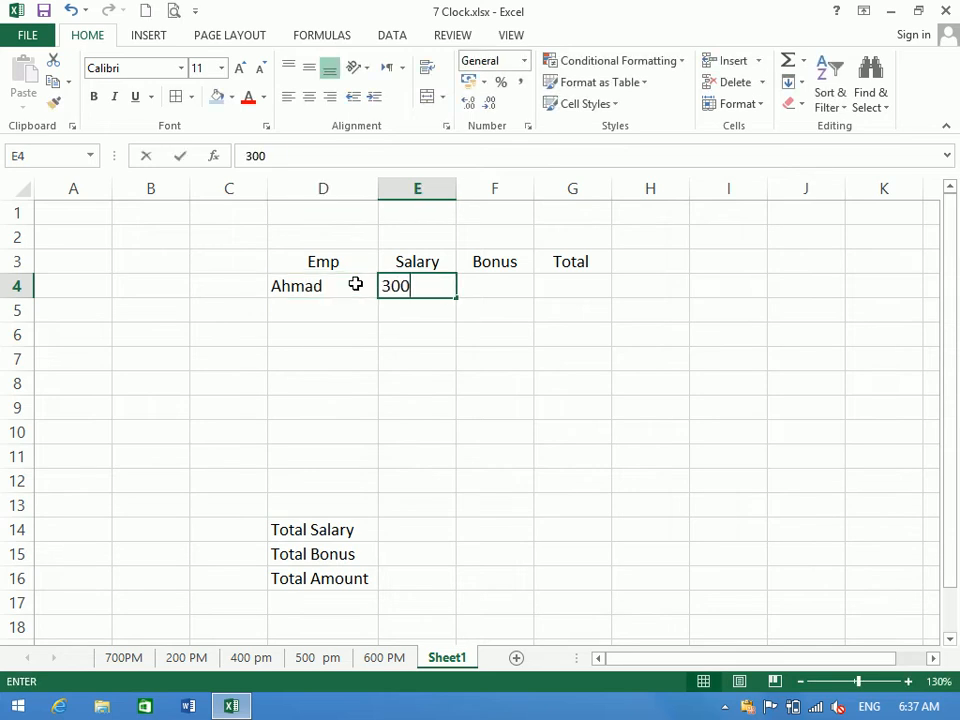
pyautogui.press('Tab')
pyautogui.write('2300')
pyautogui.press('Tab')
# Calculate the total in G4 as E4+F4 and fill the formula down to G13.
pyautogui.write('-')
pyautogui.press('BackSpace')
pyautogui.write('=')
pyautogui.click(424, 285)
pyautogui.write('+')
pyautogui.click(505, 285)
pyautogui.press('Return')
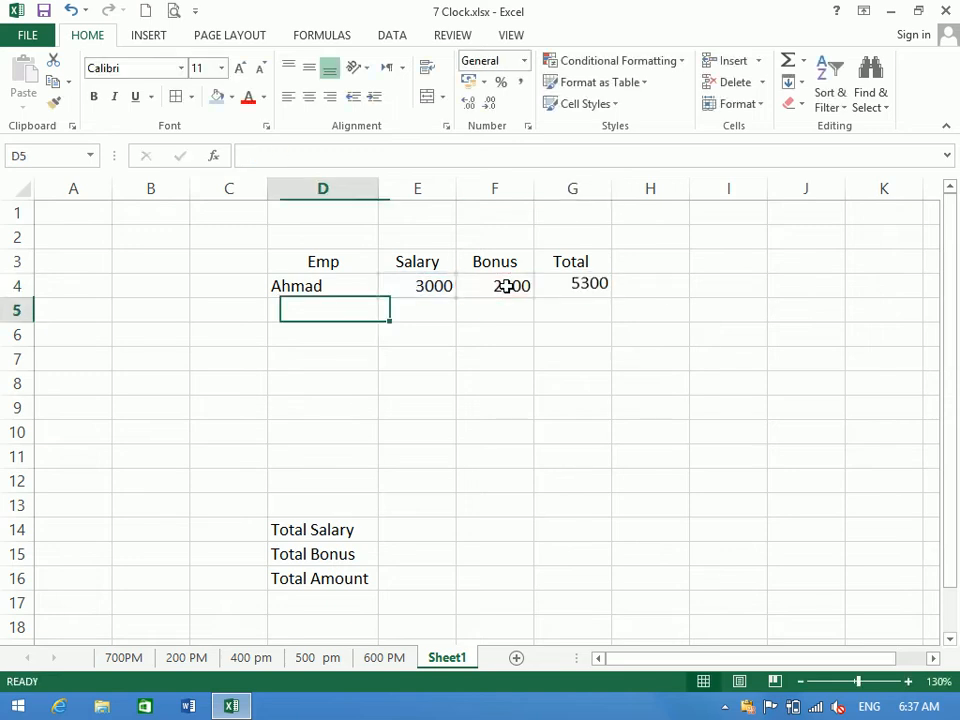
pyautogui.moveTo(544, 285); pyautogui.dragTo(579, 497)
pyautogui.hotkey('ctrl', 'd')
# Enter the second employee's name in D5, with a salary of 3000 and a bonus of 3000 in the same row.
pyautogui.click(317, 311)
pyautogui.write('Kamal')
pyautogui.press('Tab')
pyautogui.write('3000')
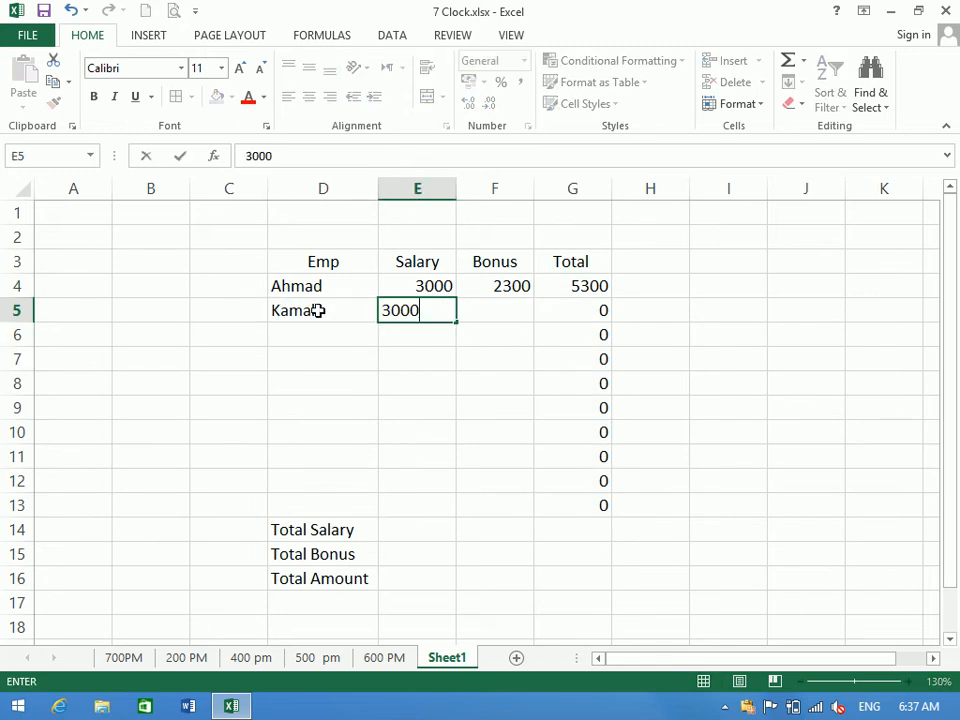
pyautogui.press('Tab')
pyautogui.write('3000')
pyautogui.press('Return')
# Enter the third employee's name in D6, with a salary of 320000 and a bonus of 2000 in the same row.
pyautogui.write('Noor')
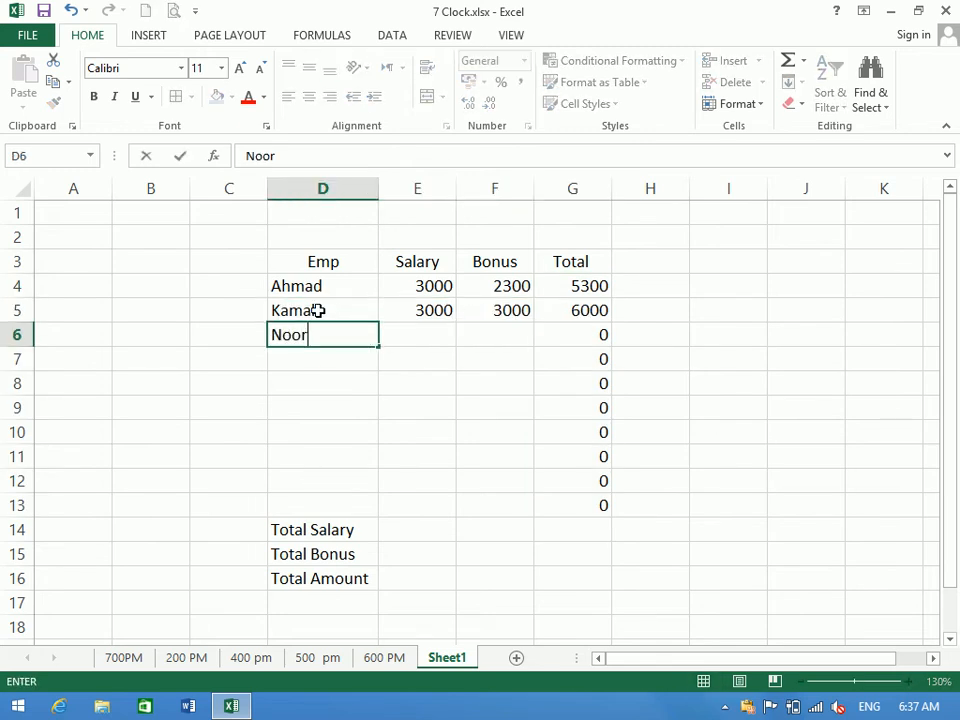
pyautogui.press('Tab')
pyautogui.write('320000')
pyautogui.press('Tab')
pyautogui.write('2000')
pyautogui.press('Return')
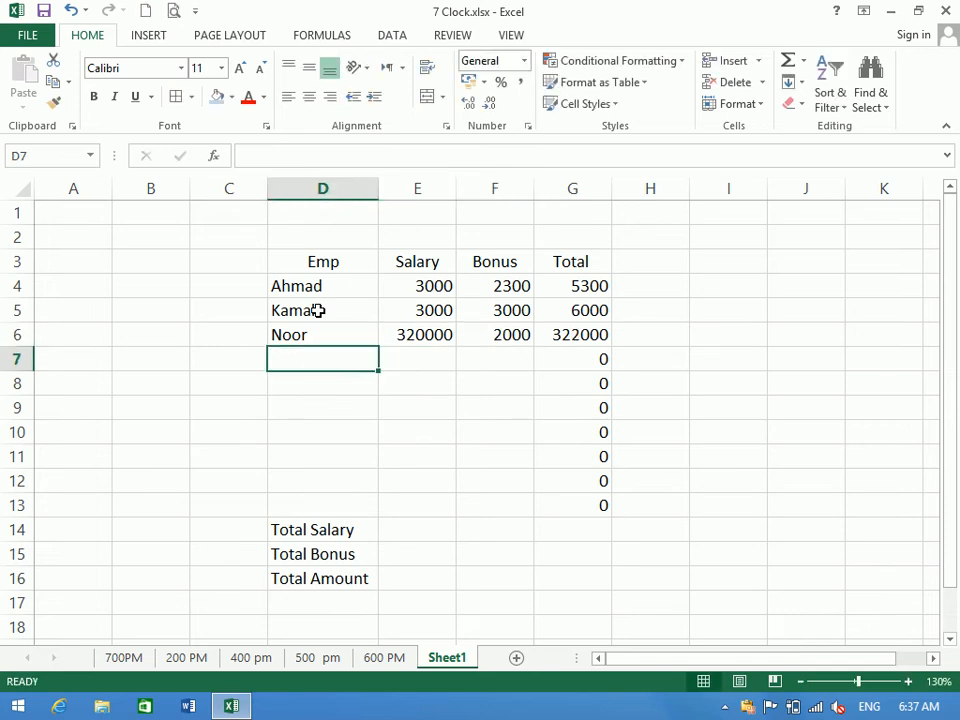
# Enter the fourth employee's name in D7, with a salary of 2000 and a bonus of 2000 in the same row.
pyautogui.write('Zahid')
pyautogui.press('Tab')
pyautogui.write('2000')
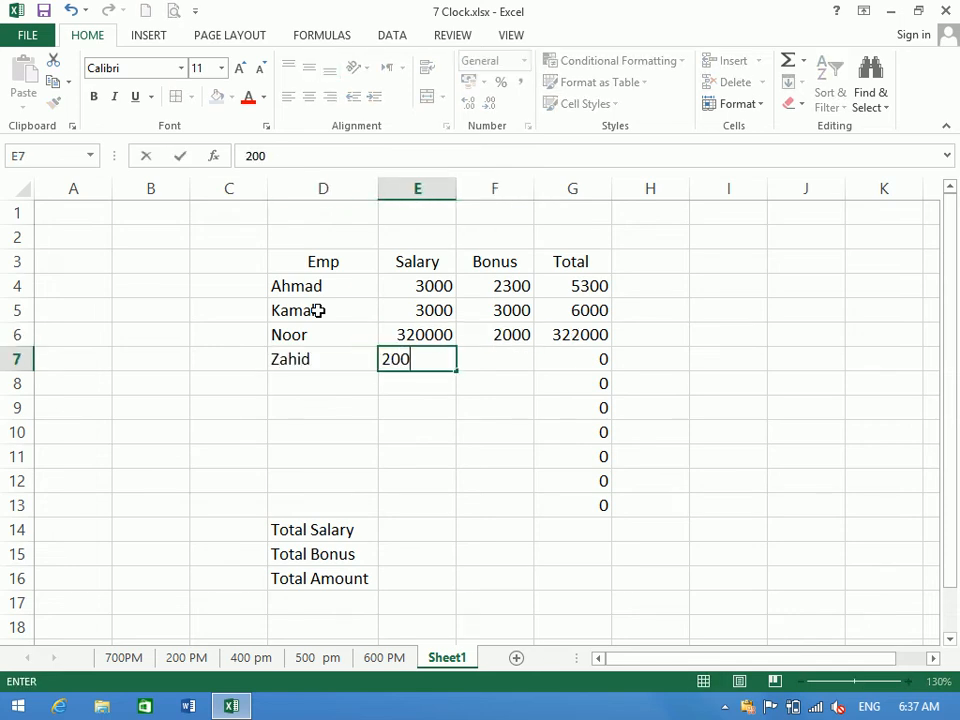
pyautogui.press('Tab')
pyautogui.write('2000')
pyautogui.press('Return')
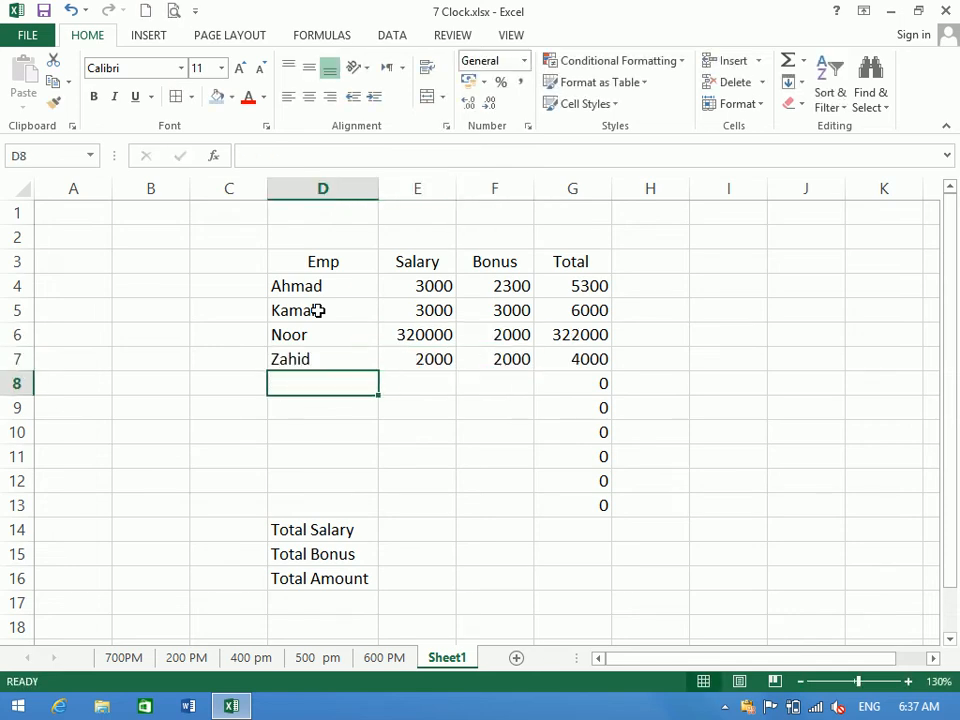
# Enter the fifth employee's name in D8, with a salary of 3000 and a bonus of 3000 in the same row.
pyautogui.write('Jamal')
pyautogui.press('Tab')
pyautogui.write('3000')
pyautogui.press('Tab')
pyautogui.write('30')
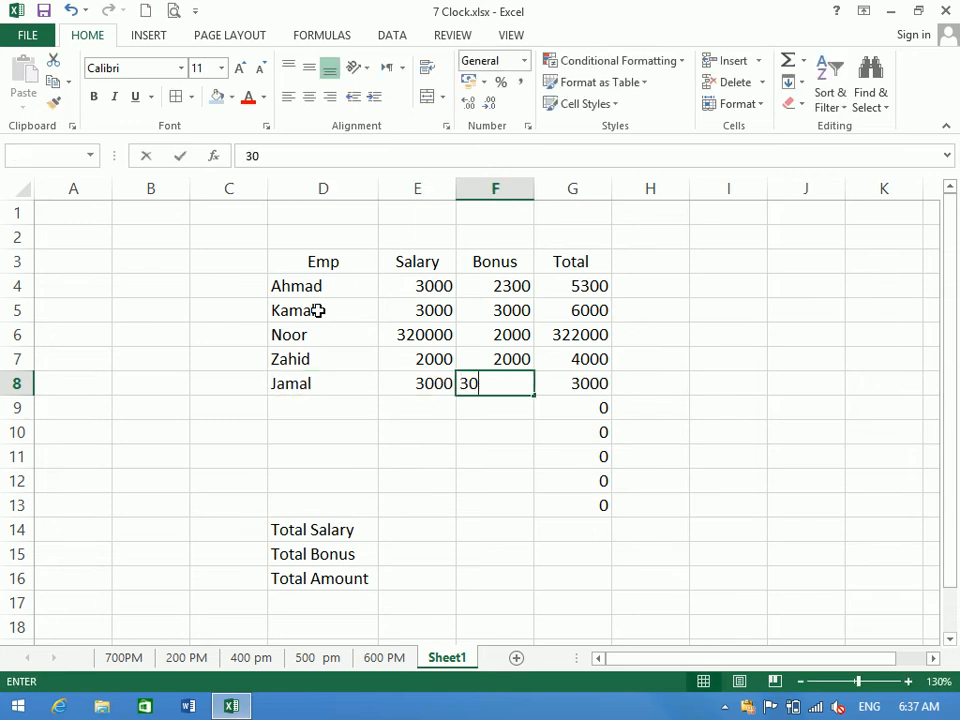
pyautogui.write('00')
pyautogui.press('Return')
# Enter the sixth employee's name in D9, with a salary of 2000 and a bonus of 1200 in the same row.
pyautogui.write('Amin')
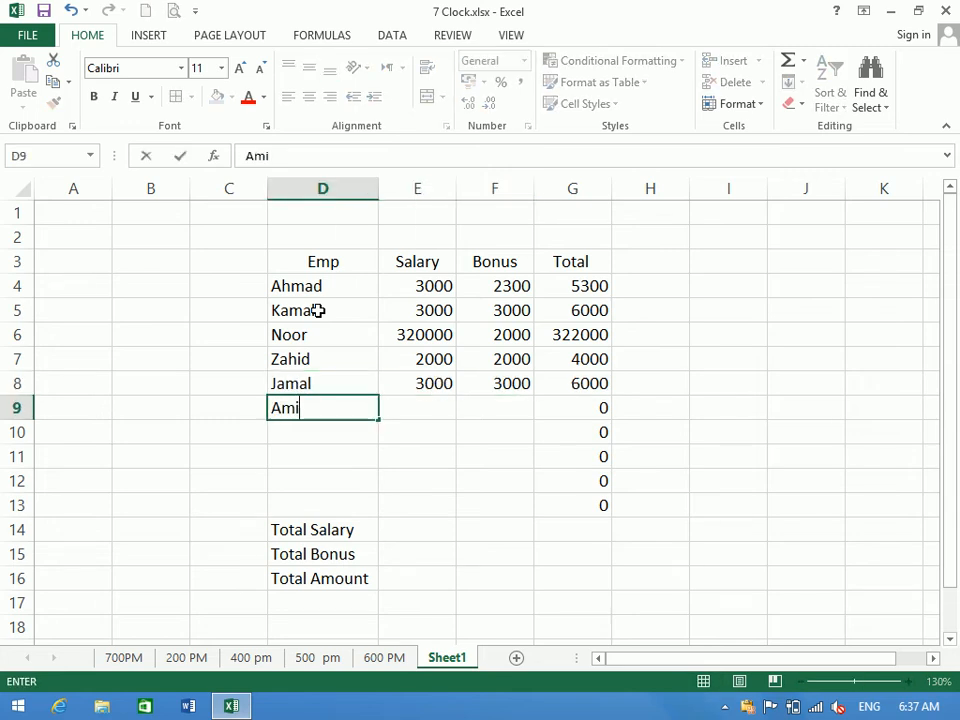
pyautogui.press('Tab')
pyautogui.write('2000')
pyautogui.press('Tab')
pyautogui.write('1200')
pyautogui.press('Return')
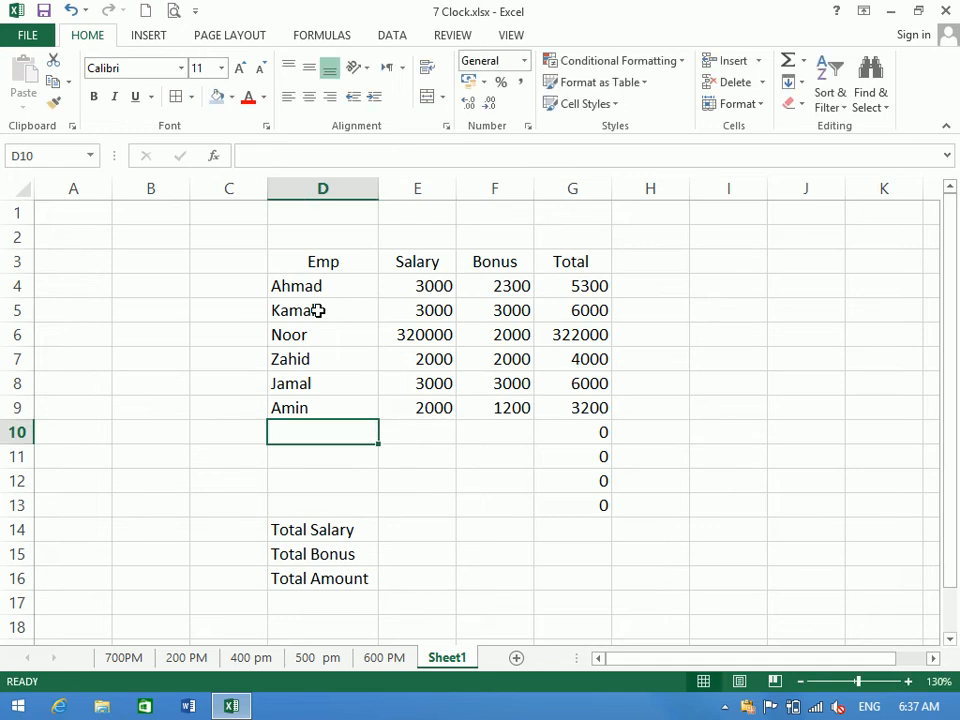
# Enter the seventh employee's name in D10, with a salary of 3000 and a bonus of 433 in the same row.
pyautogui.write('Younas')
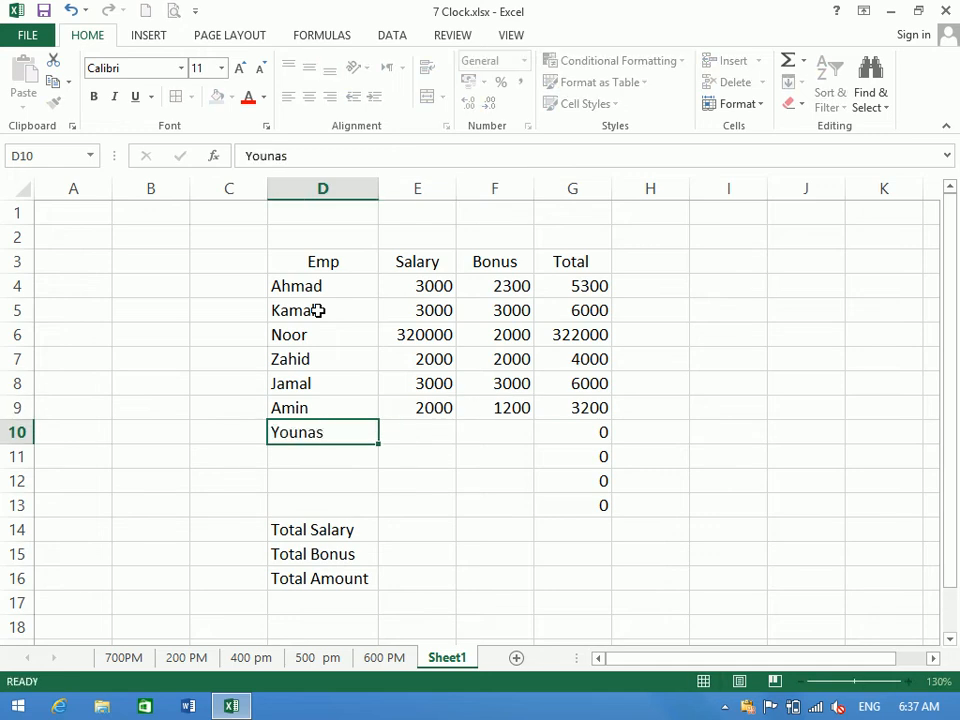
pyautogui.press('Tab')
pyautogui.write('3000')
pyautogui.press('Tab')
pyautogui.write('433')
pyautogui.press('Return')
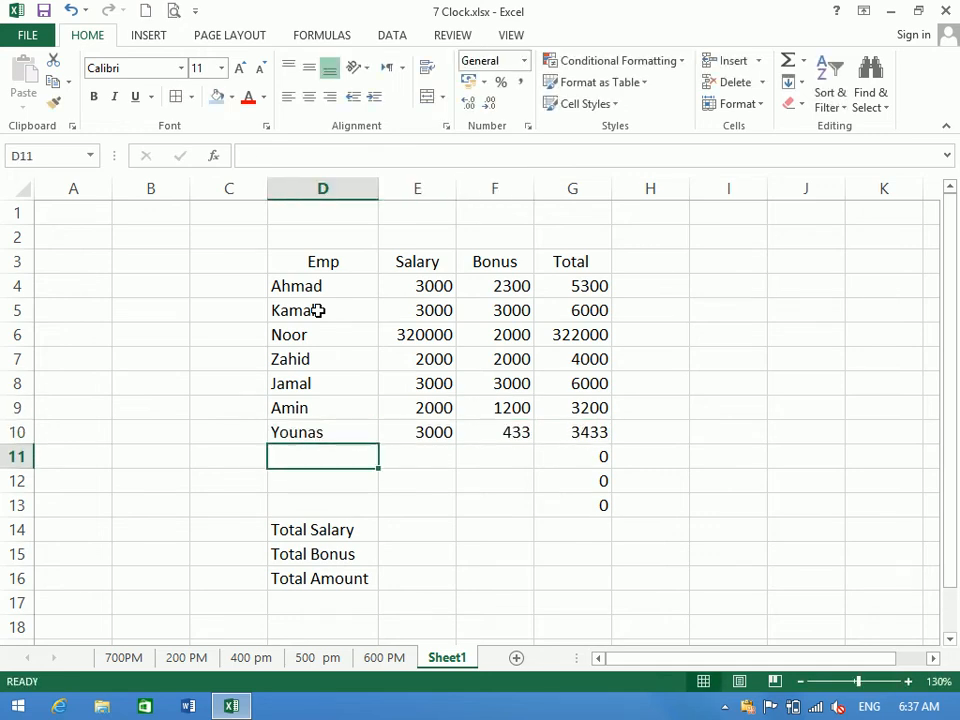
# Enter the eighth employee's name in D11, with a salary of 30000 and a bonus of 3000 in the same row.
pyautogui.write('Israr')
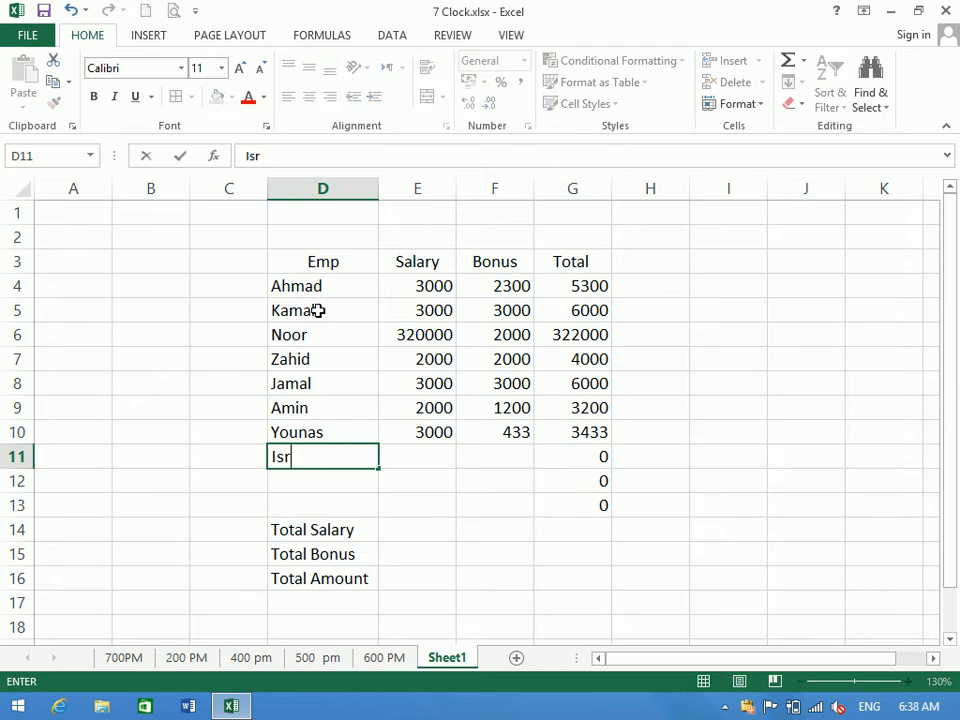
pyautogui.press('Tab')
pyautogui.write('30000')
pyautogui.press('Tab')
pyautogui.write('3000')
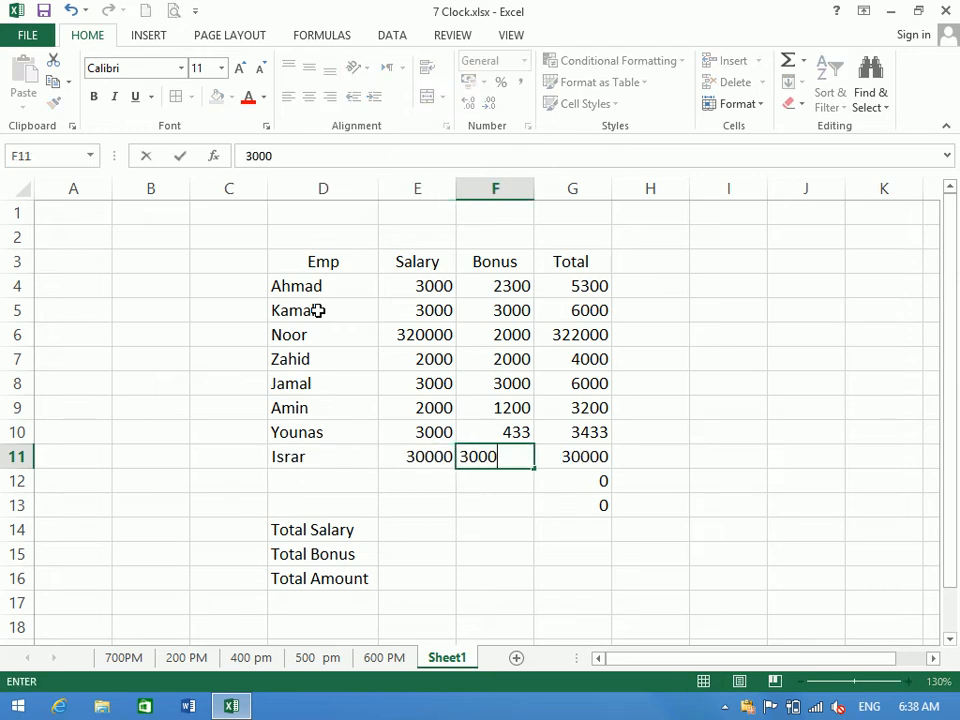
pyautogui.press('Return')
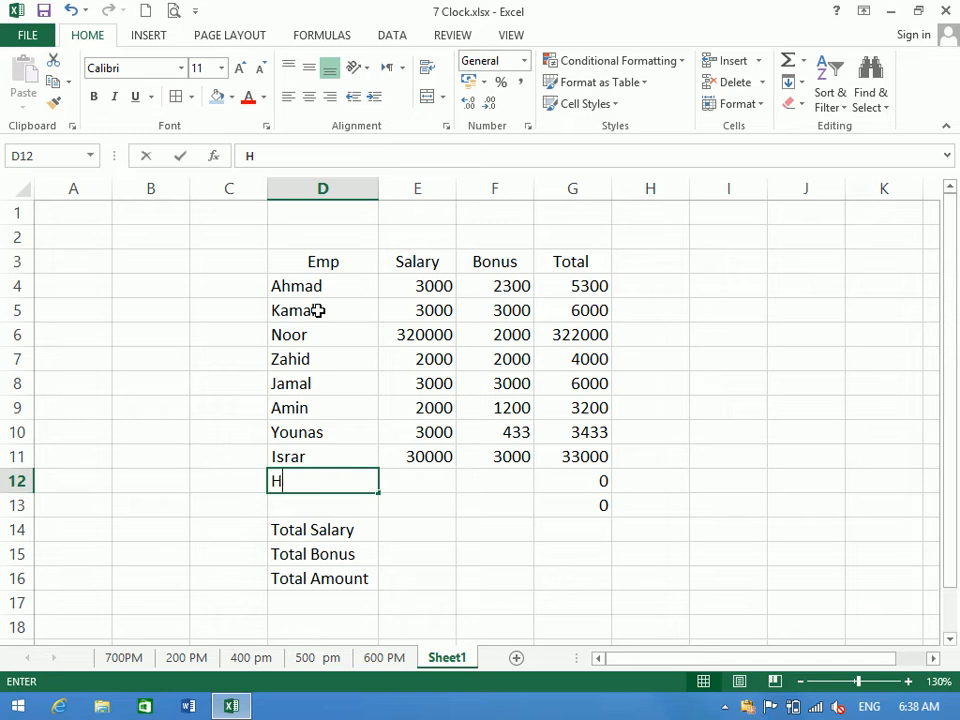
# Enter the ninth employee's name in D12, with a salary of 3000 and a bonus of 3000 in the same row.
pyautogui.write('Hikmat')
pyautogui.press('Tab')
pyautogui.write('3-0-0-')
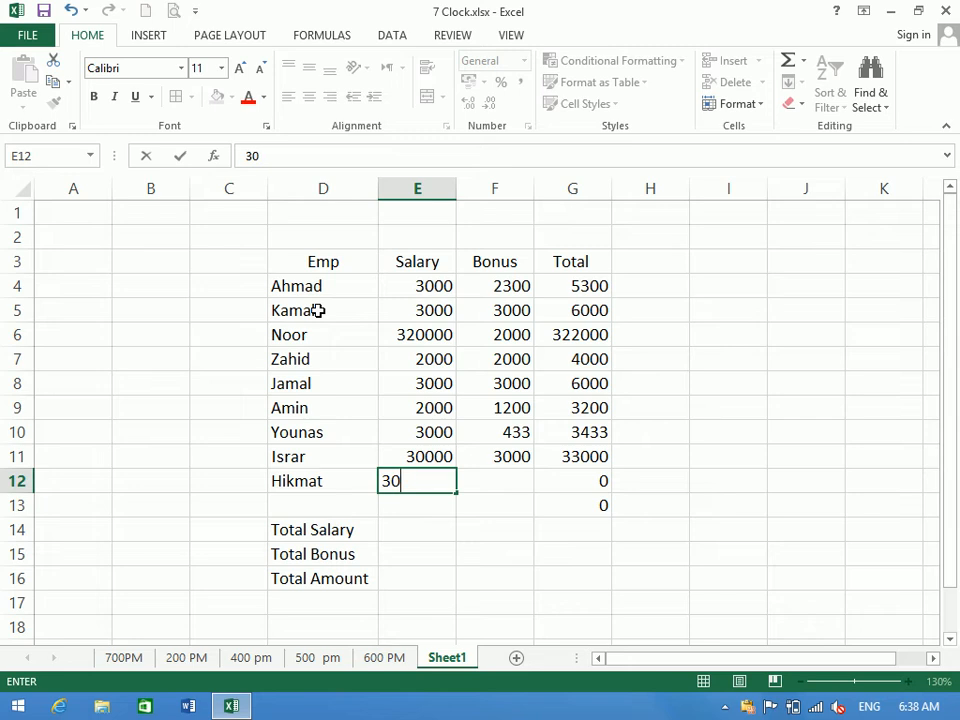
pyautogui.press('Tab')
pyautogui.write('300')
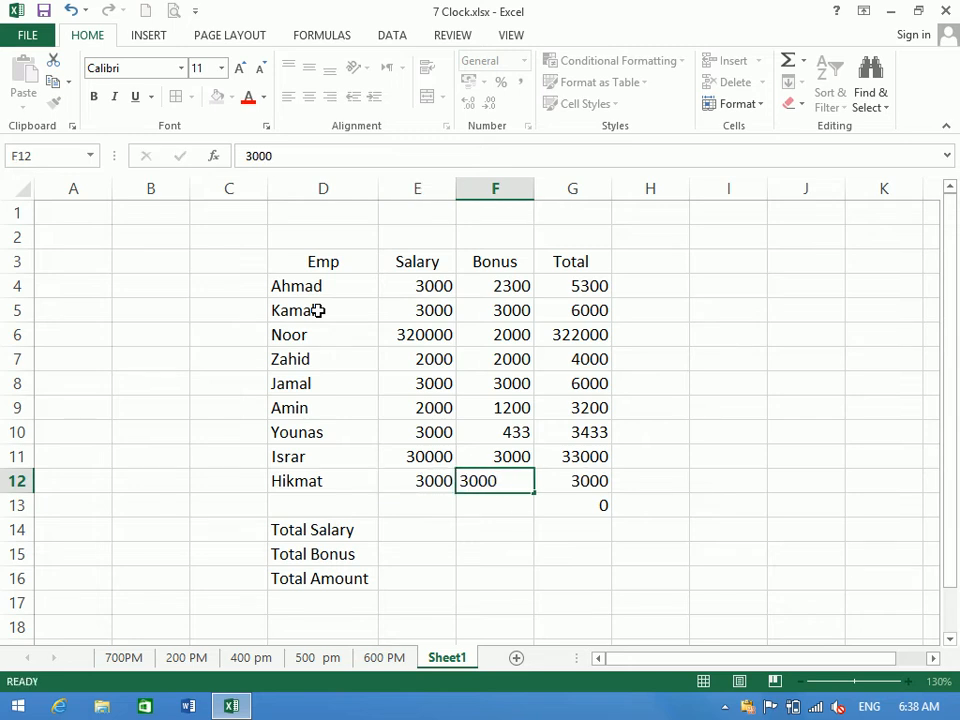
pyautogui.press('Return')
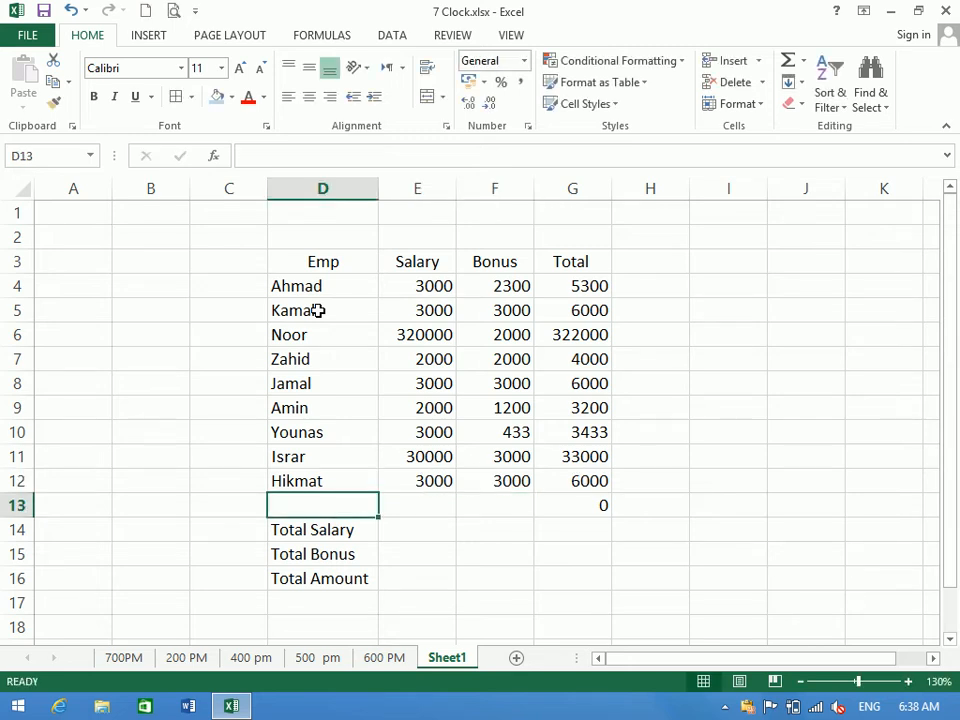
# Clear D13:G13, merge and center those cells, and enter the heading Summery of Salaries.
pyautogui.moveTo(583, 506); pyautogui.dragTo(321, 506)
pyautogui.press('Delete')
pyautogui.click(422, 100)
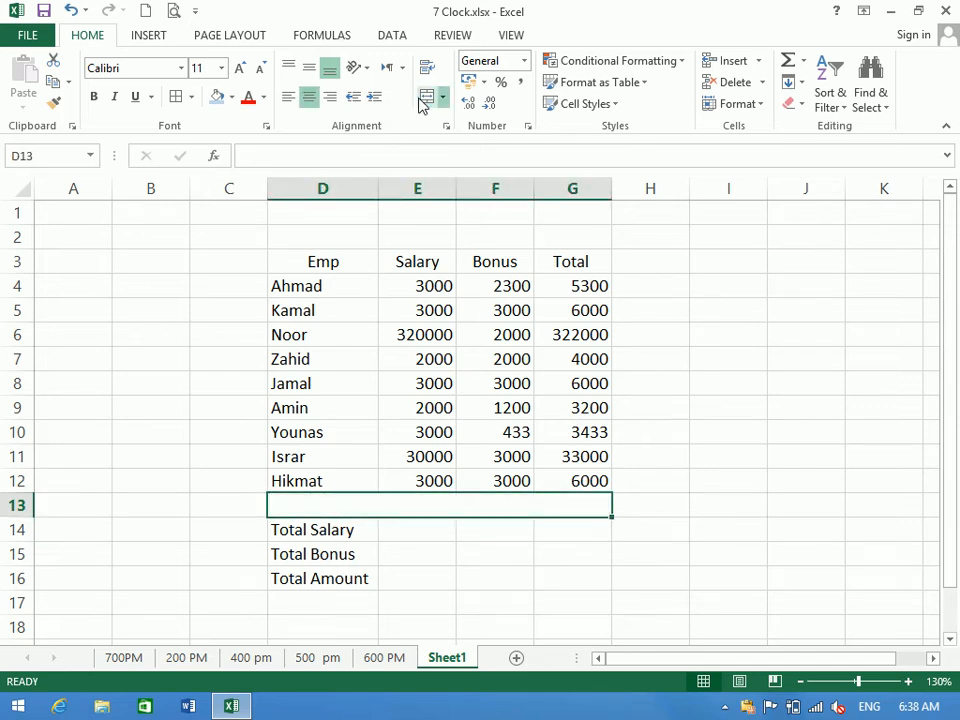
pyautogui.write('Summ')
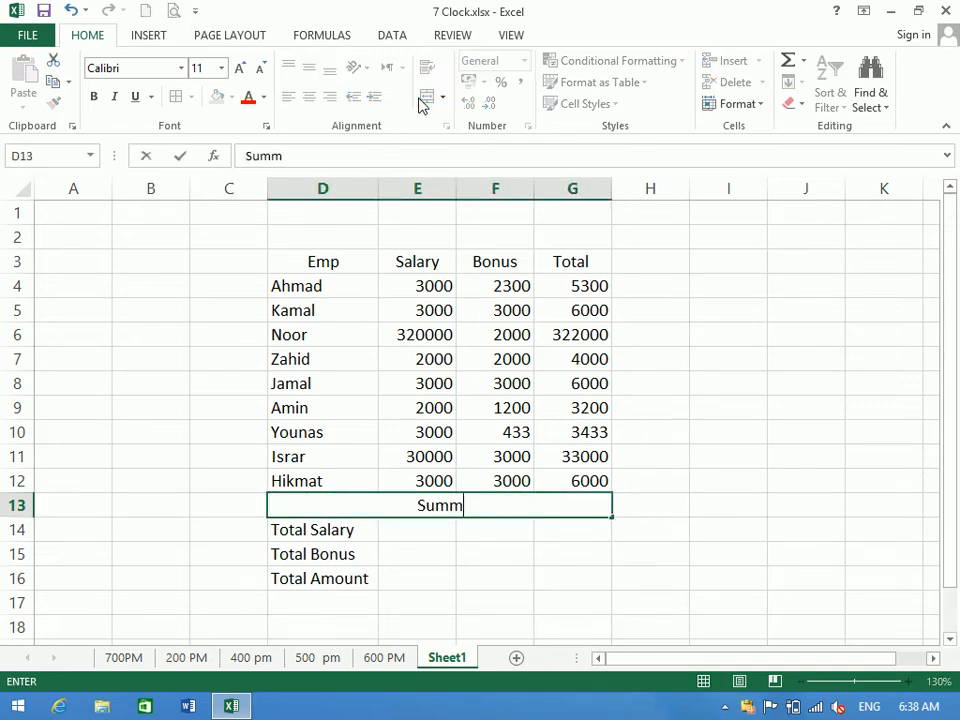
pyautogui.write('ery of Salaries')
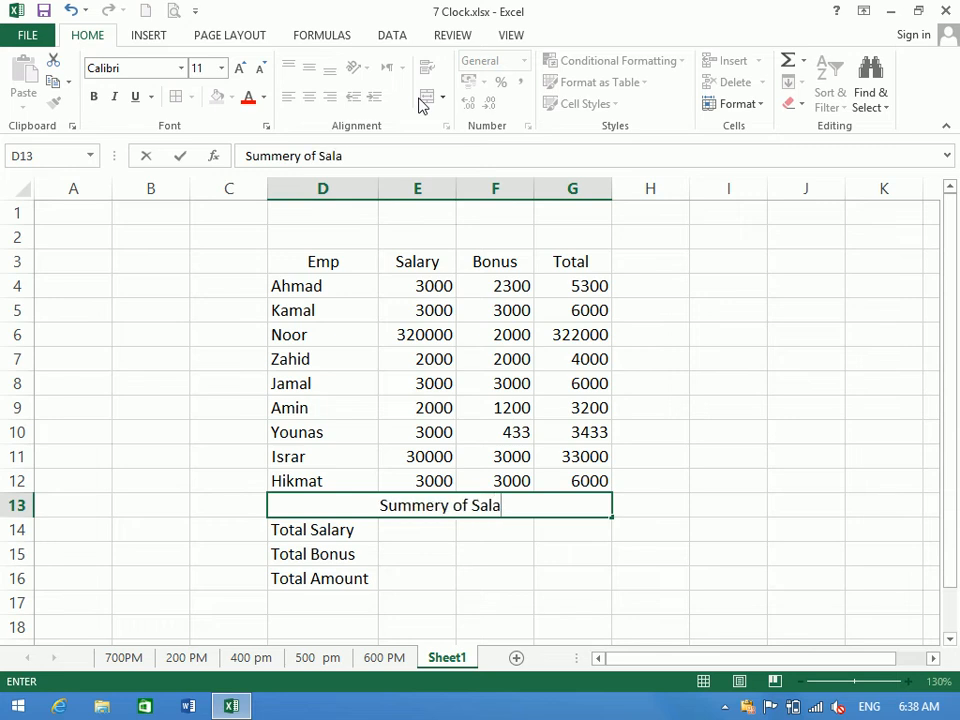
pyautogui.press('Return')
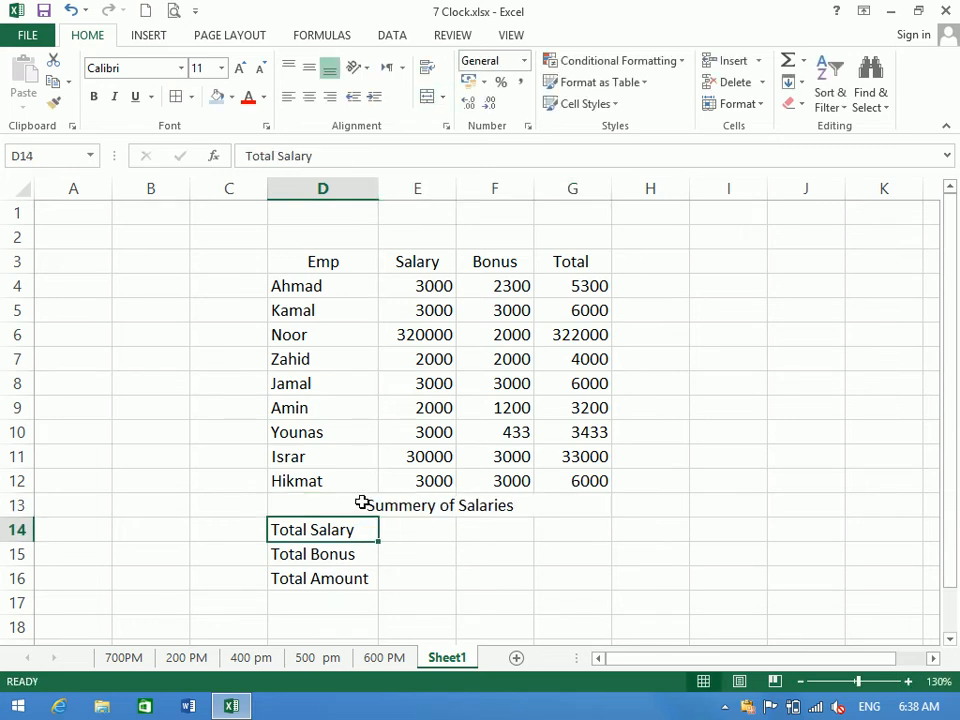
# Fill the merged Summery of Salaries heading in row 13 with light blue.
pyautogui.click(359, 496)
pyautogui.click(216, 96)
pyautogui.click(233, 510)
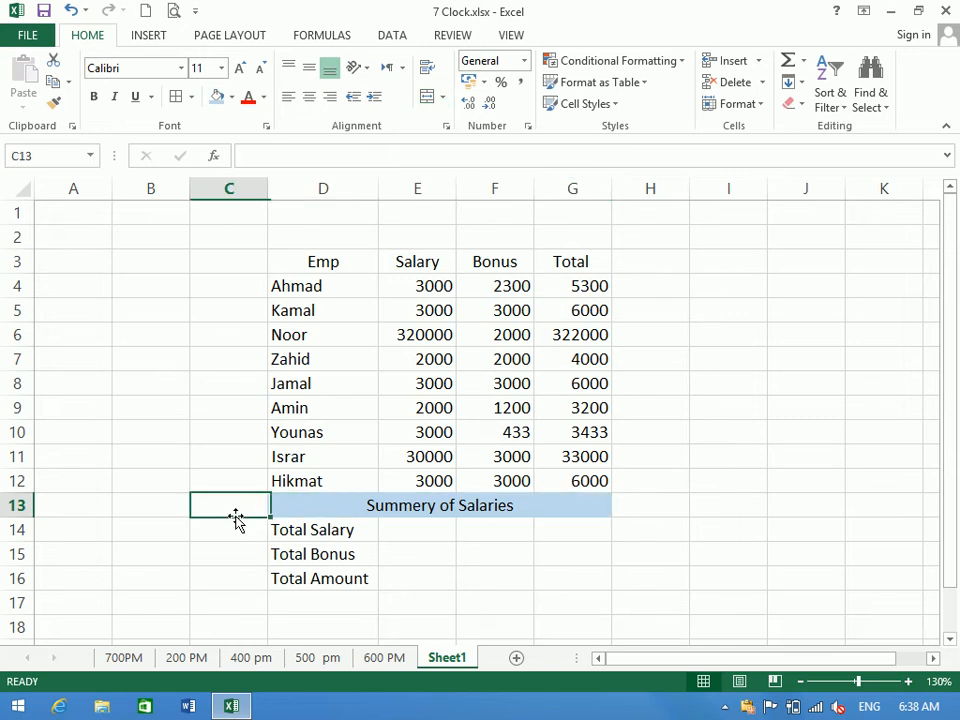
# Calculate the total salary in E14 as the SUM of E4:E12.
pyautogui.click(410, 531)
pyautogui.write('=sum(*')
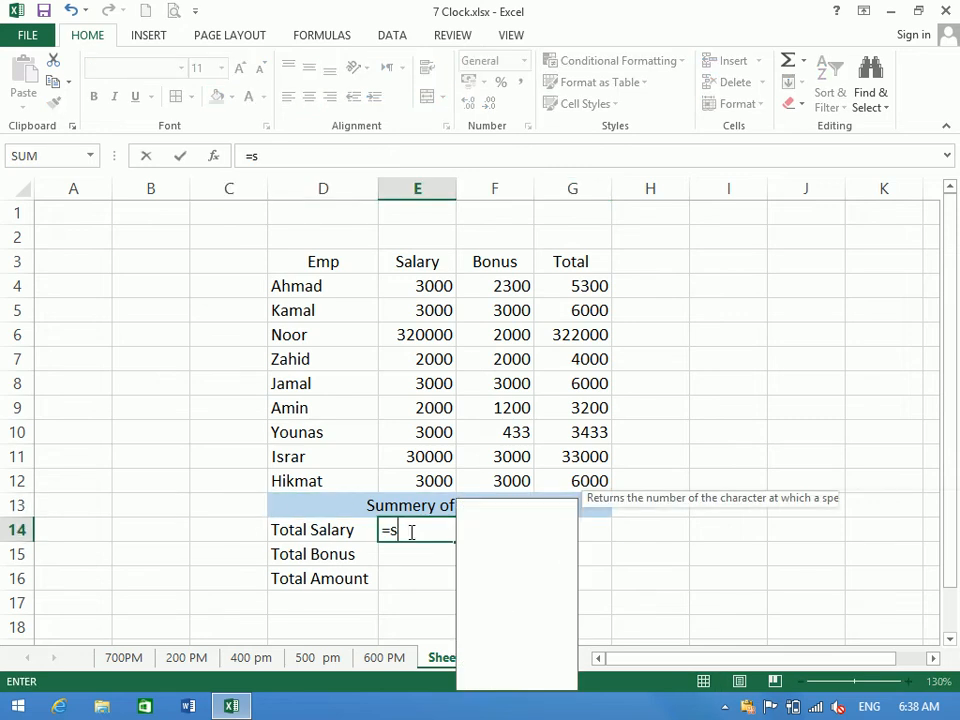
pyautogui.moveTo(440, 284); pyautogui.dragTo(429, 480)
pyautogui.press('Return')
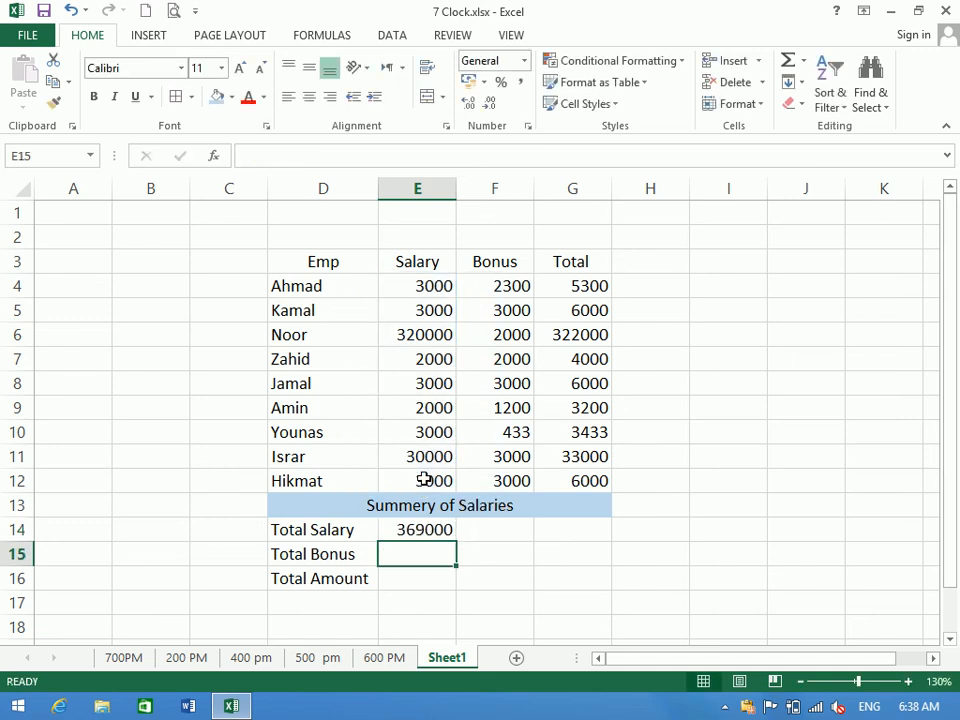
# Calculate the total bonus in E15 as the SUM of F4:F12.
pyautogui.write('s=s')
pyautogui.press('BackSpace')
pyautogui.write('sum(')
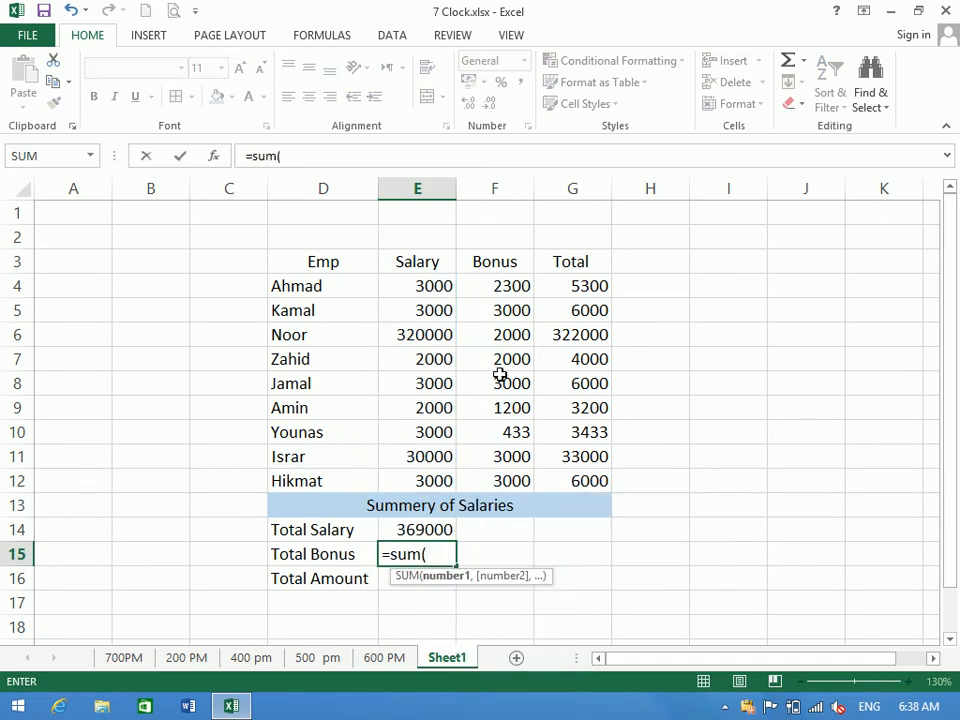
pyautogui.moveTo(504, 285); pyautogui.dragTo(507, 472)
pyautogui.press('Return')
# Calculate the total amount in E16 as the SUM of E14:E15.
pyautogui.write('=sum(')
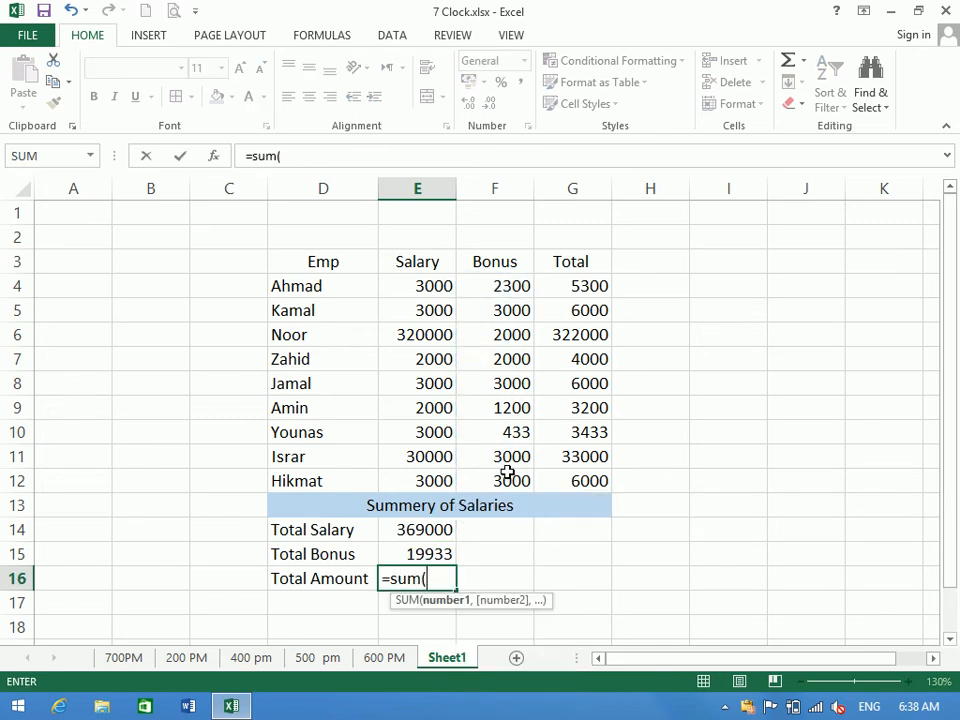
pyautogui.moveTo(393, 528); pyautogui.dragTo(416, 540)
pyautogui.press('Return')
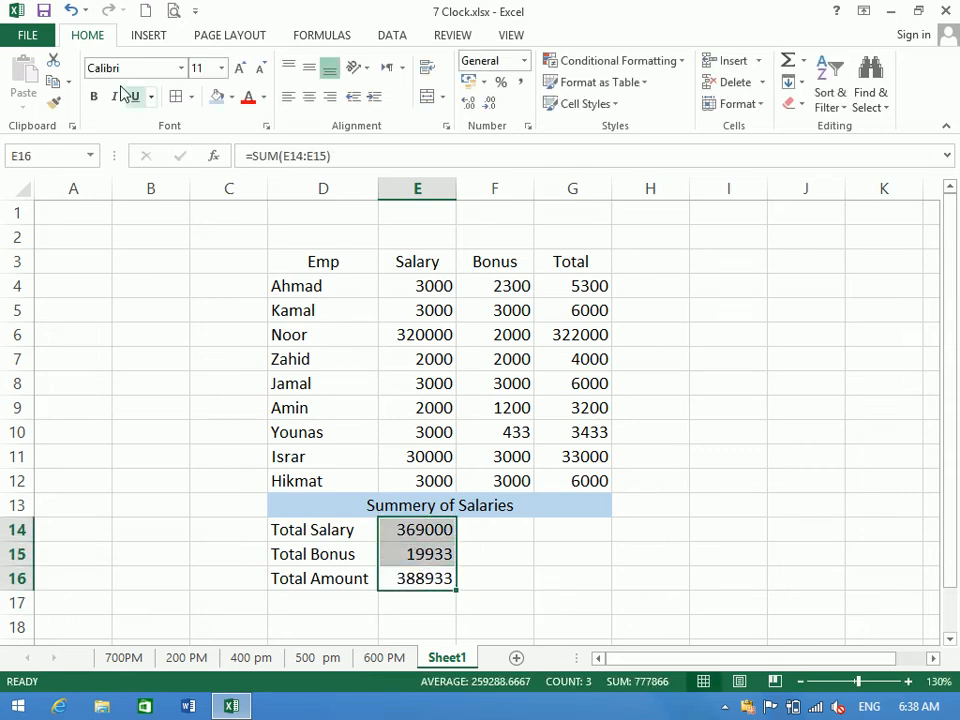
# Make the totals in E14:E16 bold and centered, and fill them with light gray.
pyautogui.click(93, 96)
pyautogui.click(309, 96)
pyautogui.press('Return')
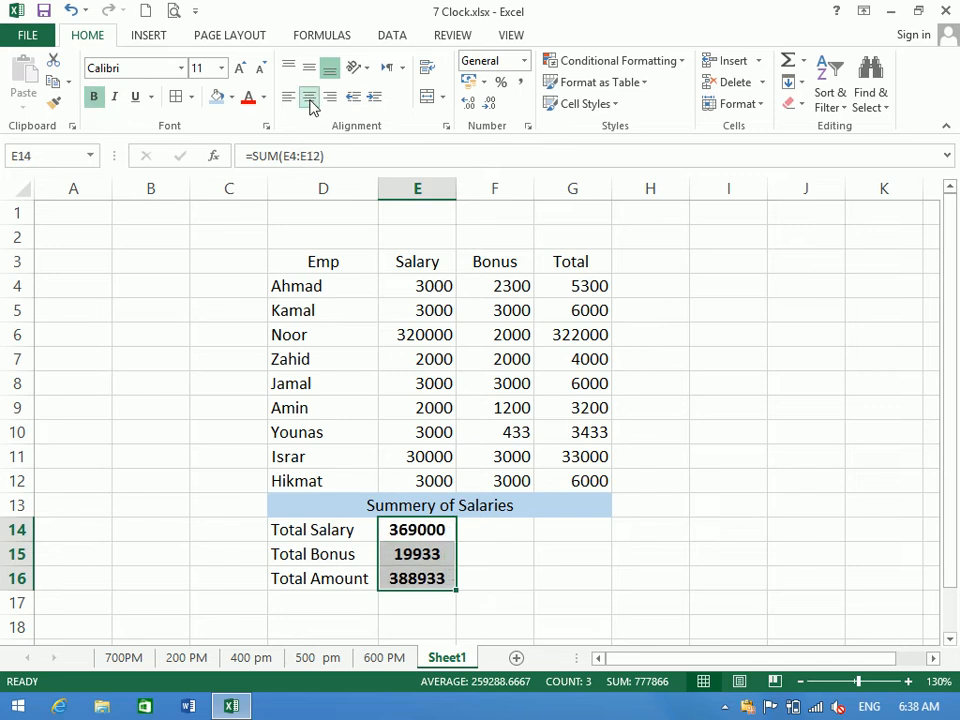
pyautogui.click(232, 97)
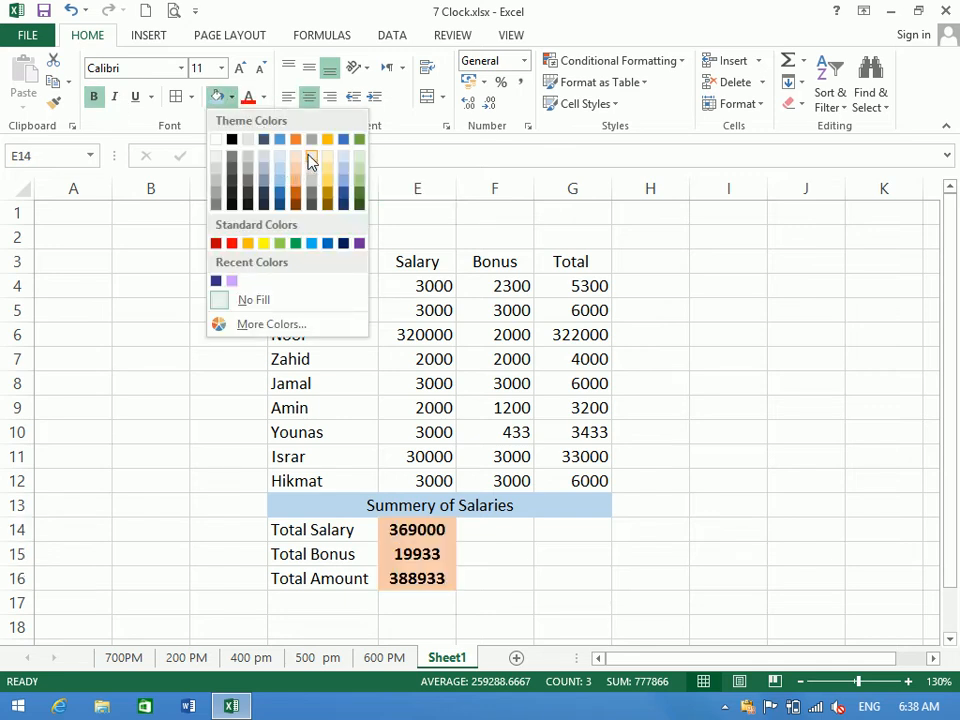
pyautogui.click(313, 162)
# Fill the summary labels in D14:D16 with yellow and widen columns D and E slightly.
pyautogui.moveTo(343, 531); pyautogui.dragTo(343, 579)
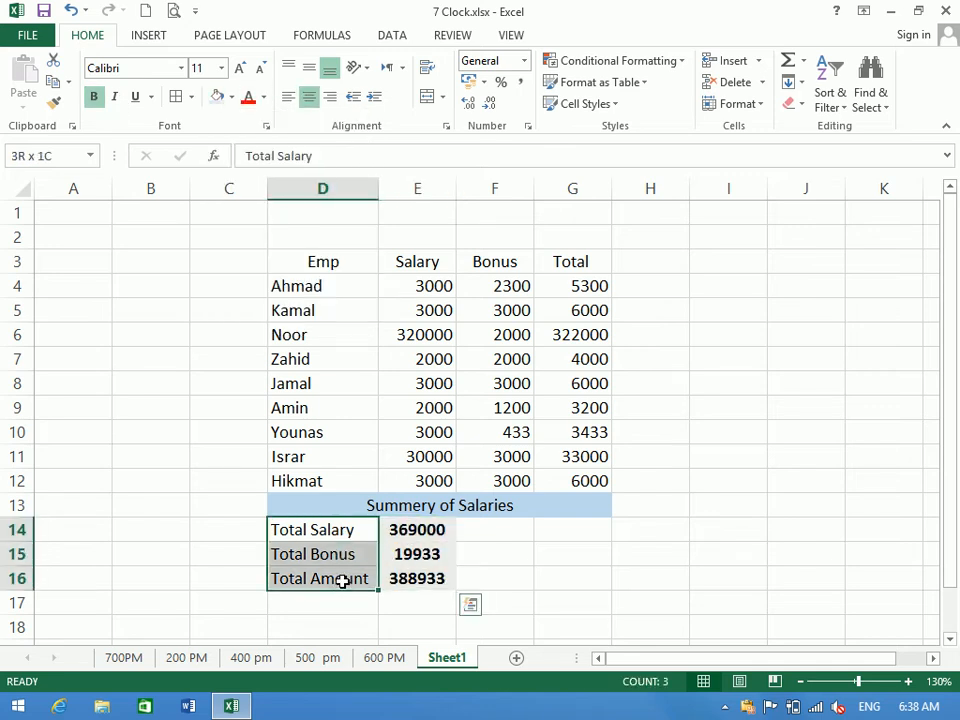
pyautogui.click(232, 97)
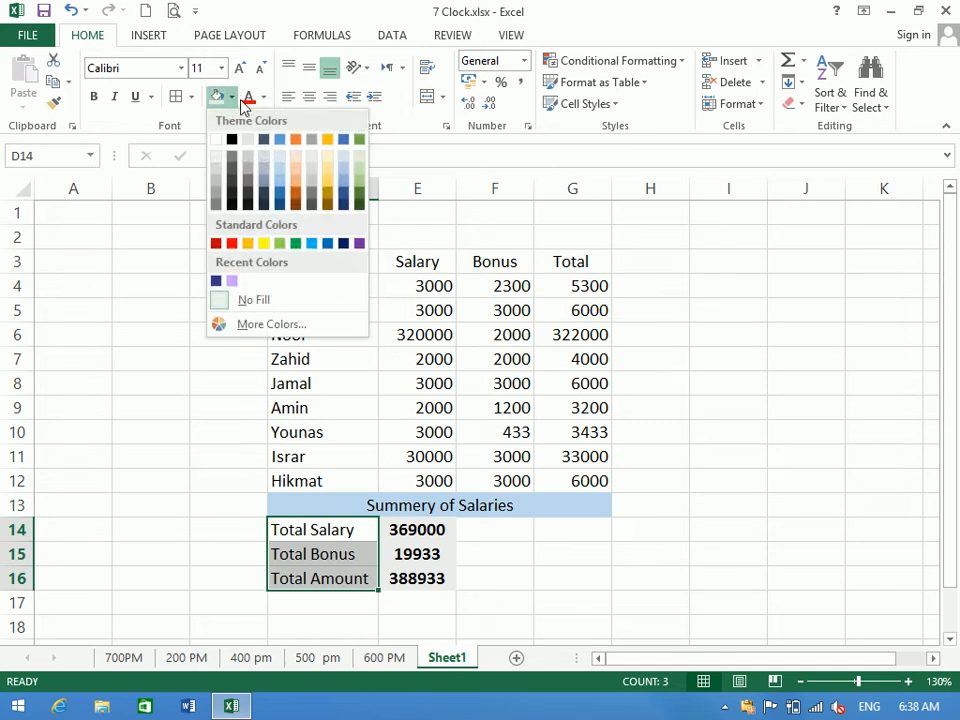
pyautogui.click(264, 244)
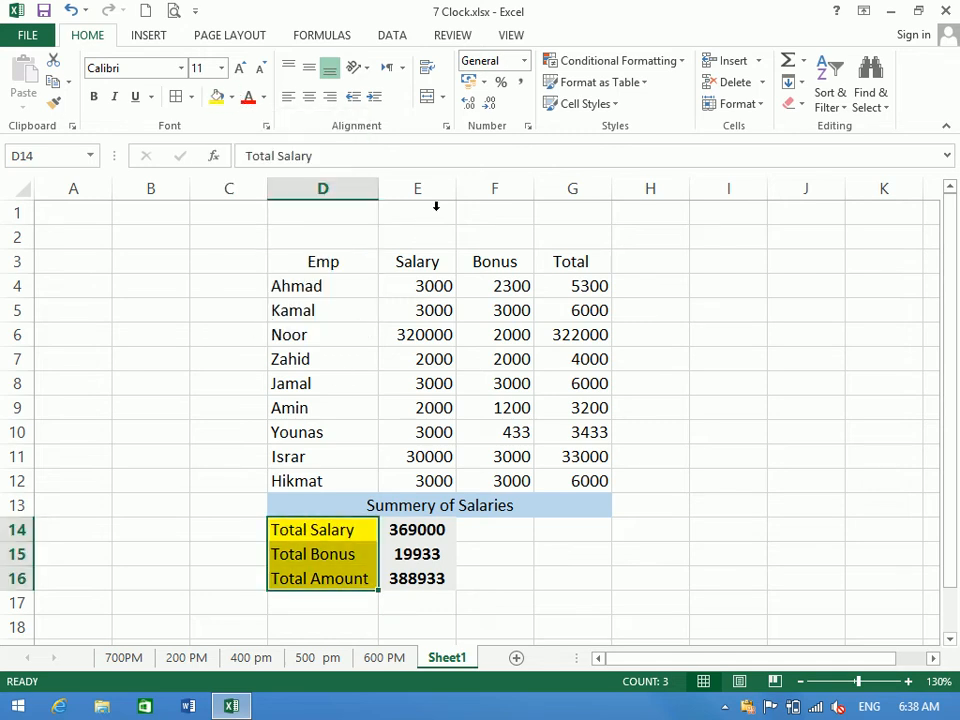
pyautogui.moveTo(378, 191); pyautogui.dragTo(390, 191)
pyautogui.moveTo(468, 189); pyautogui.dragTo(495, 182)
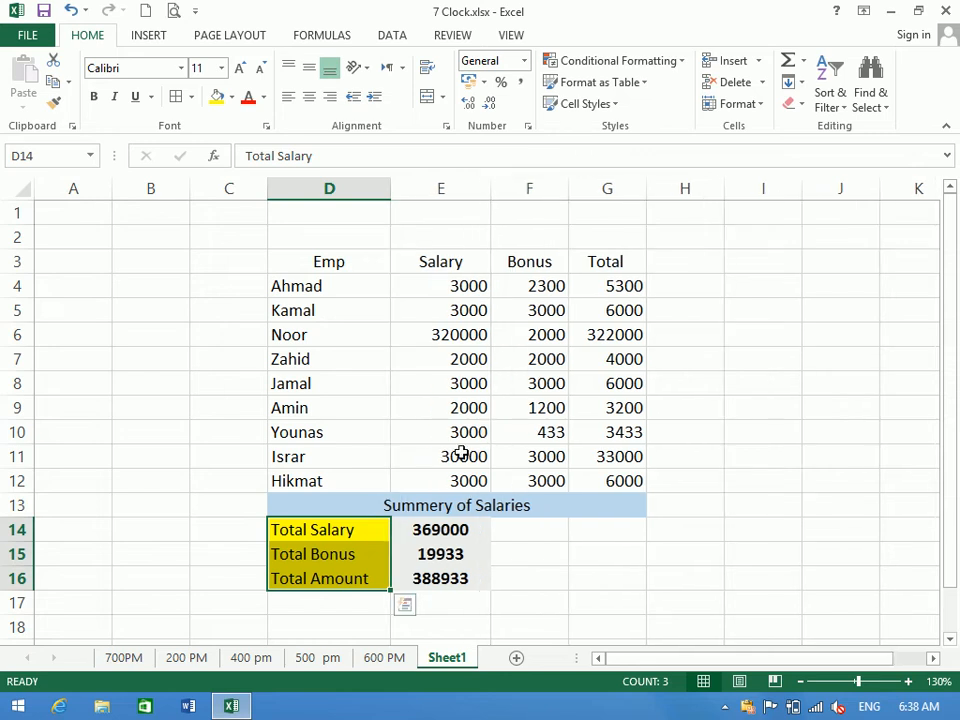
# Select the direct precedents of the total salary in E14 with Go To Special, and test a yellow fill on them, undoing it.
pyautogui.click(440, 532)
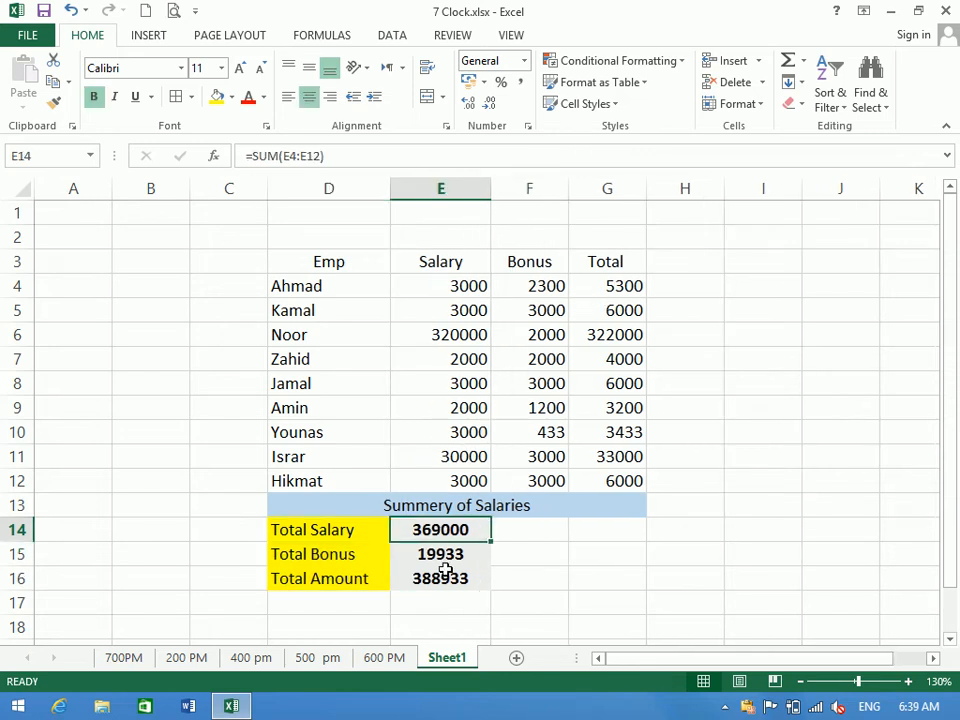
pyautogui.click(503, 550)
pyautogui.click(418, 529)
pyautogui.click(866, 100)
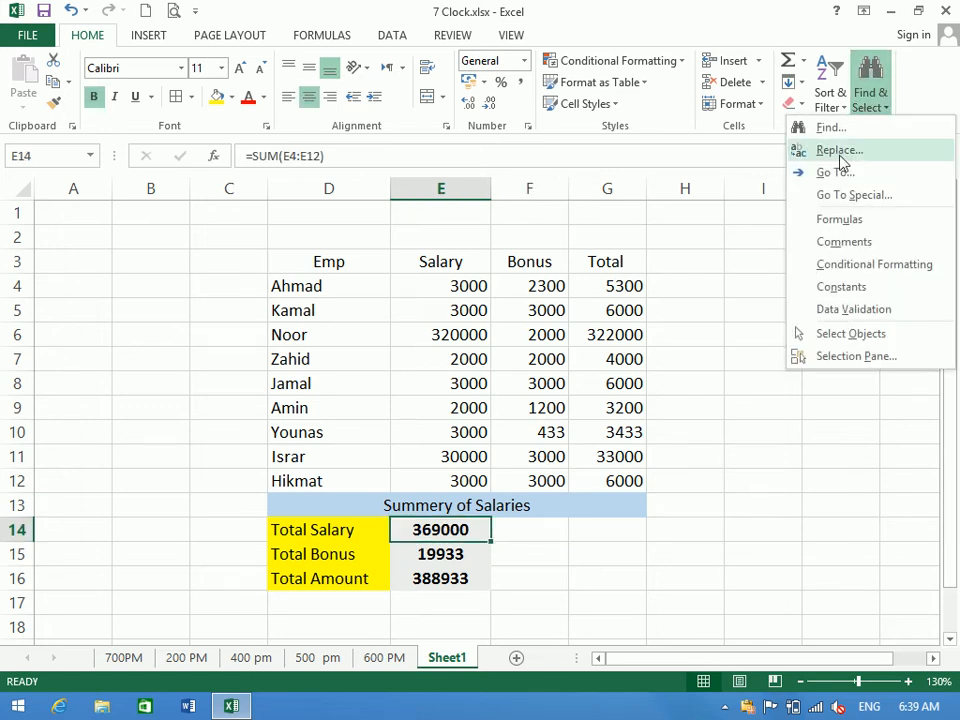
pyautogui.click(834, 196)
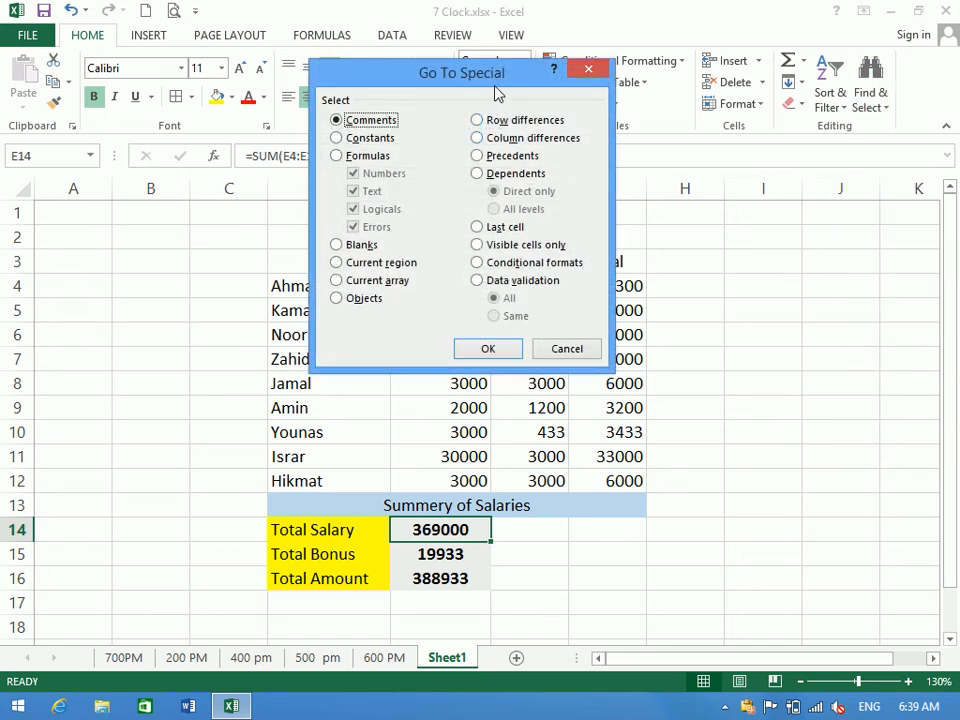
pyautogui.moveTo(476, 72); pyautogui.dragTo(782, 60)
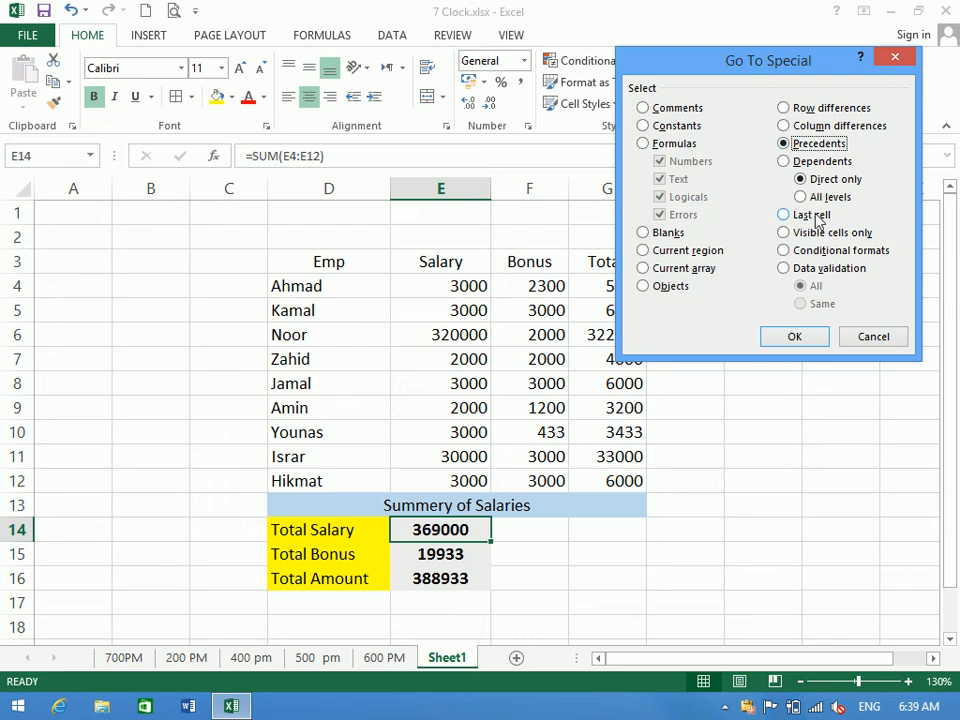
pyautogui.click(808, 335)
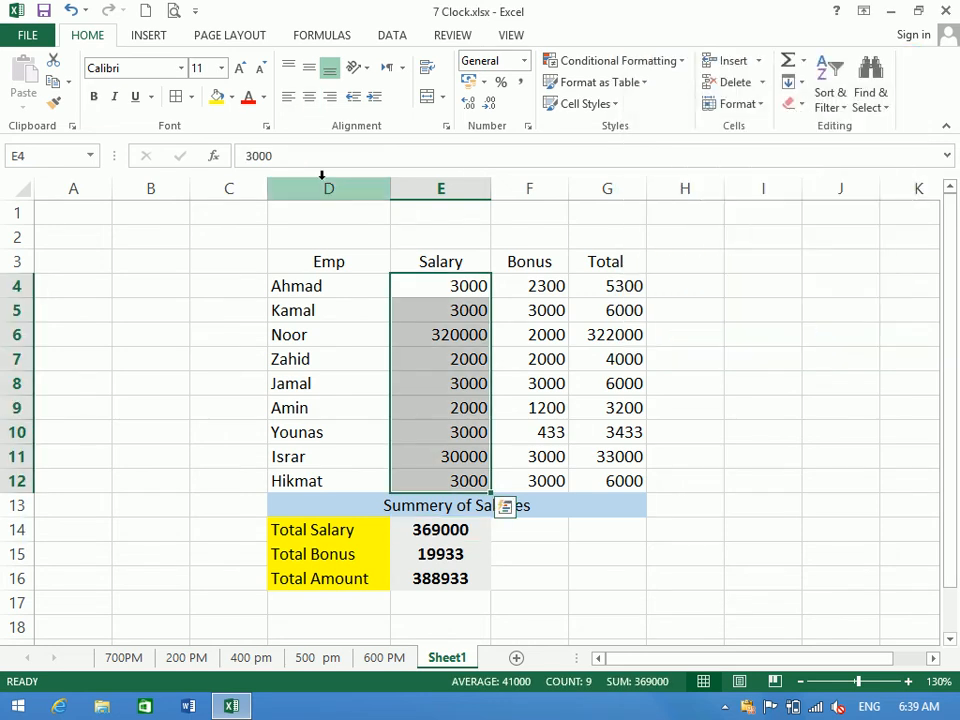
pyautogui.click(216, 96)
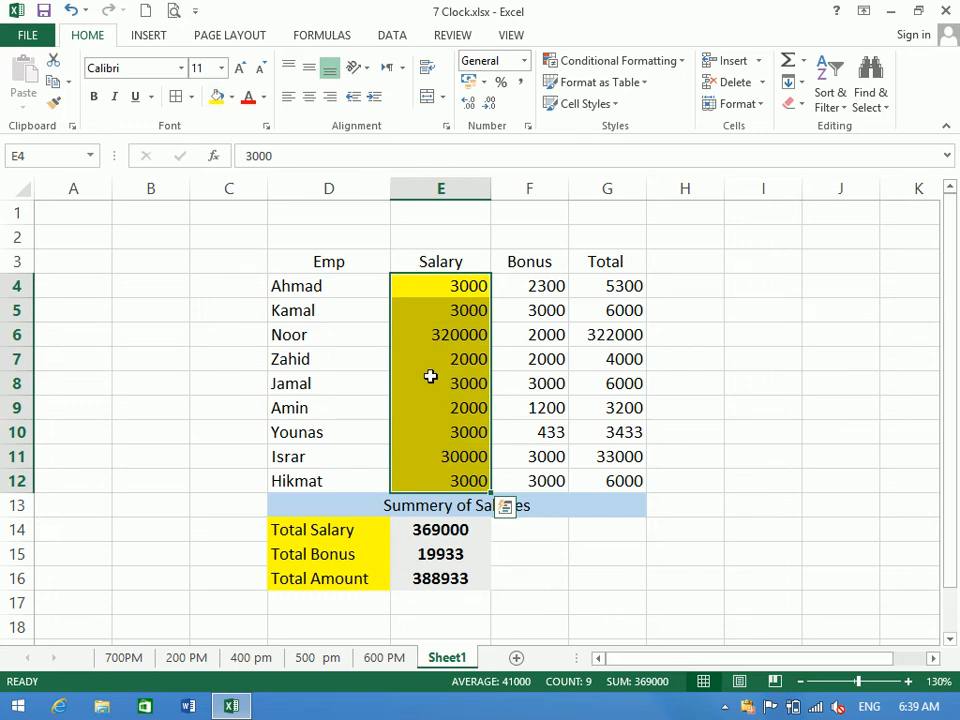
pyautogui.hotkey('ctrl', 'z')
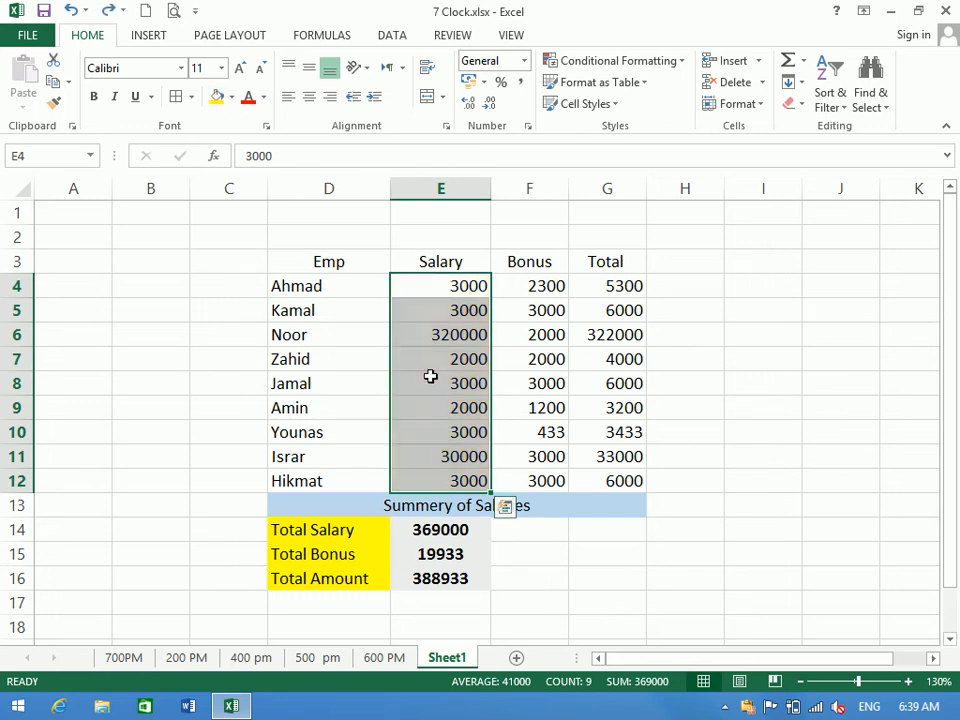
# Select the direct precedents of the total bonus in E15 with Go To Special, and test a yellow fill on them, undoing it.
pyautogui.click(440, 556)
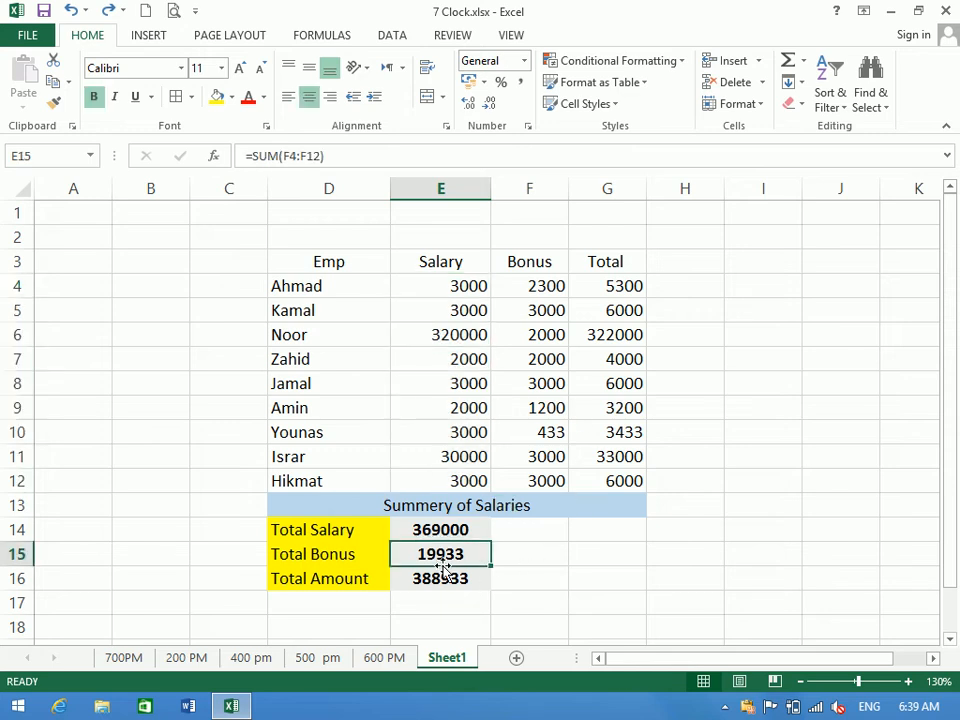
pyautogui.click(831, 97)
pyautogui.click(857, 92)
pyautogui.click(868, 92)
pyautogui.click(862, 196)
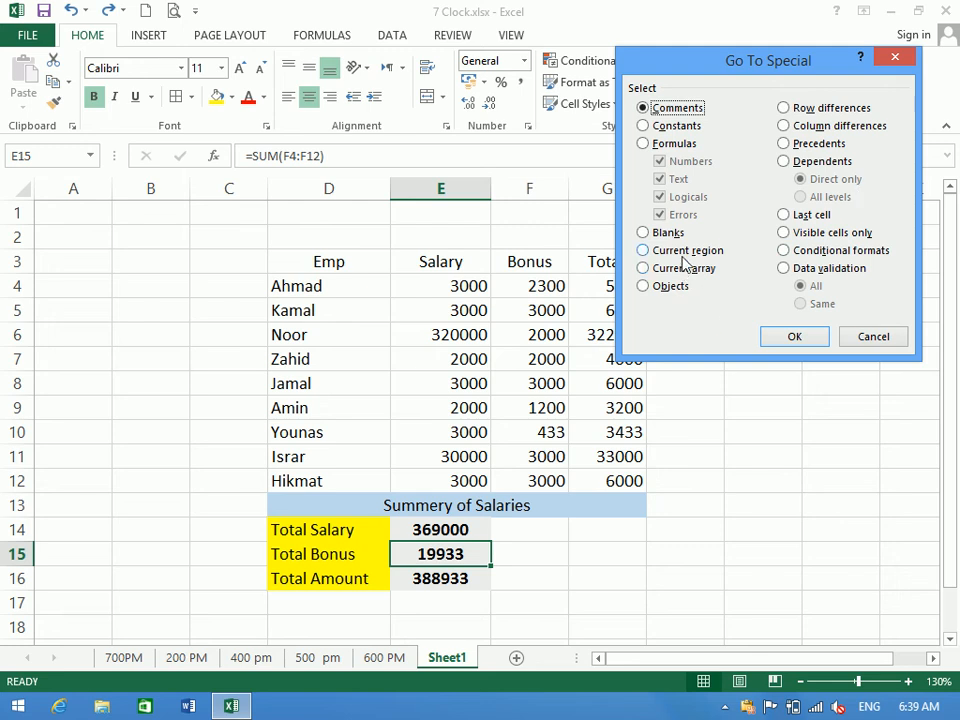
pyautogui.click(818, 144)
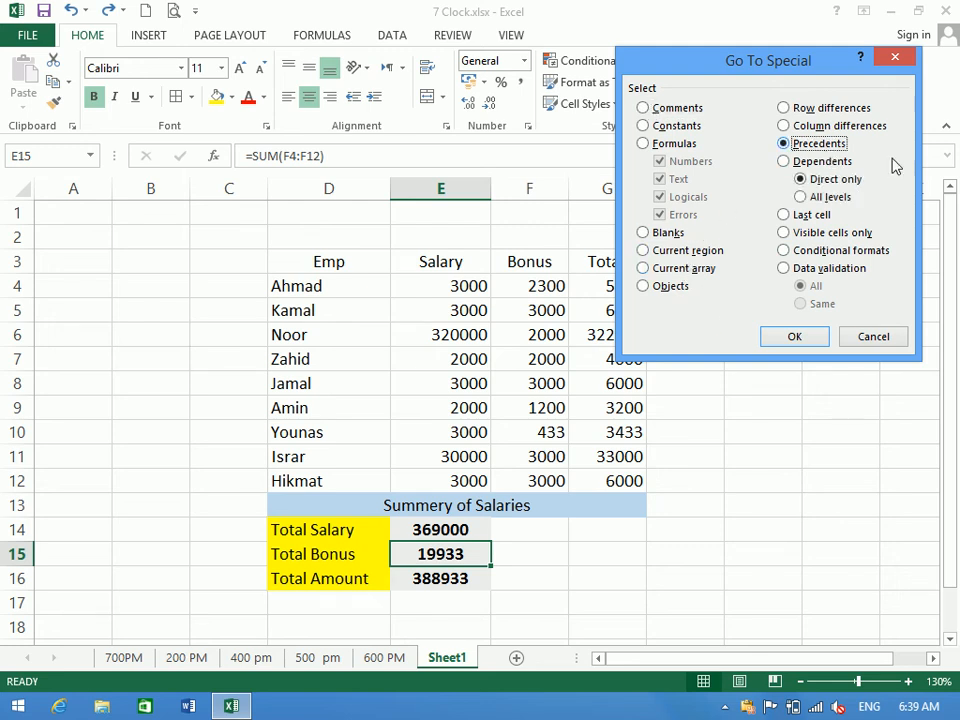
pyautogui.click(798, 336)
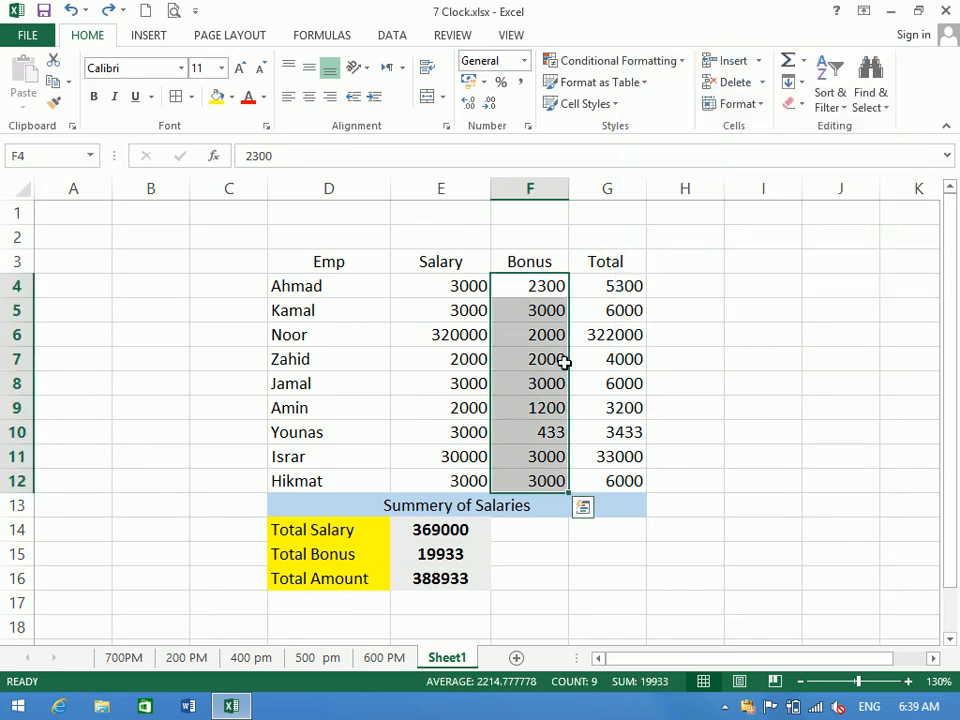
pyautogui.click(216, 97)
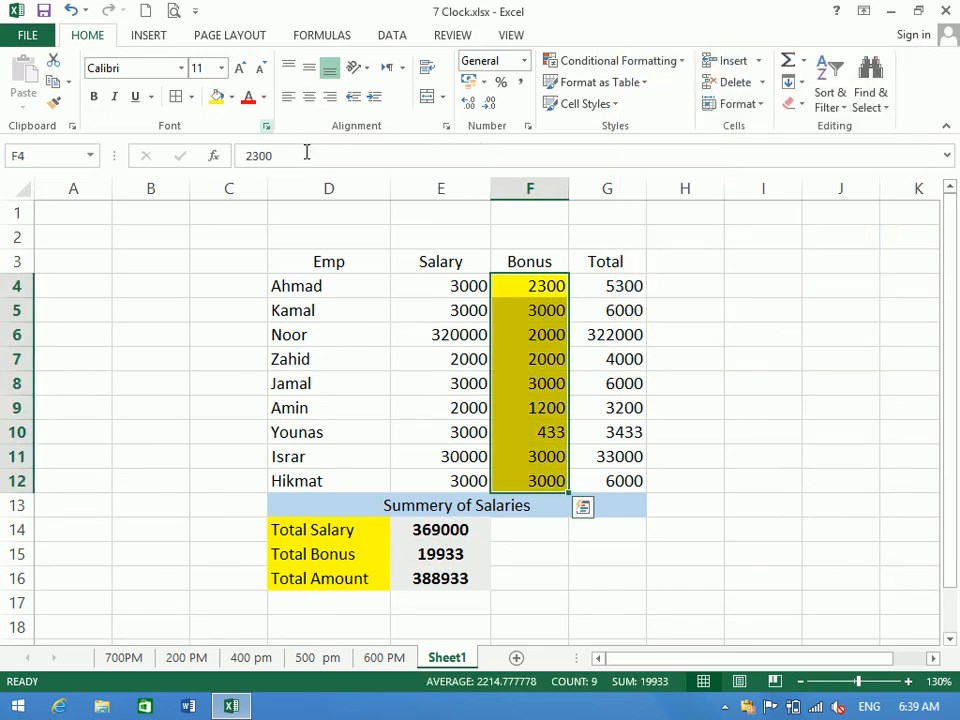
pyautogui.hotkey('ctrl', 'z')
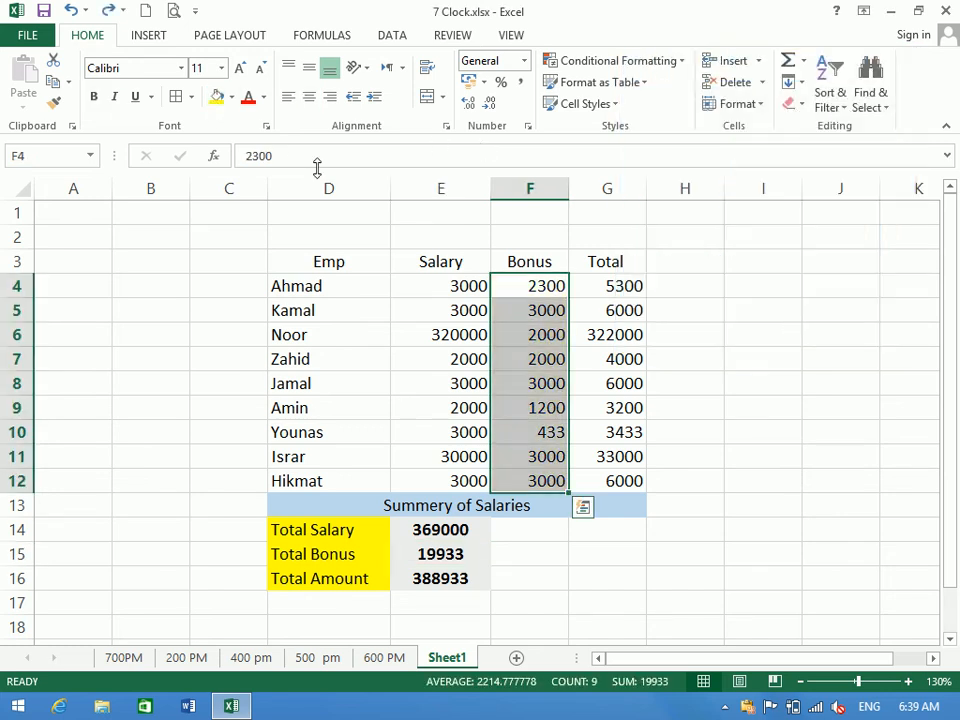
# Select the direct precedents of the total amount in E16 with Go To Special, and test a yellow fill on them, undoing it.
pyautogui.click(430, 593)
pyautogui.click(435, 576)
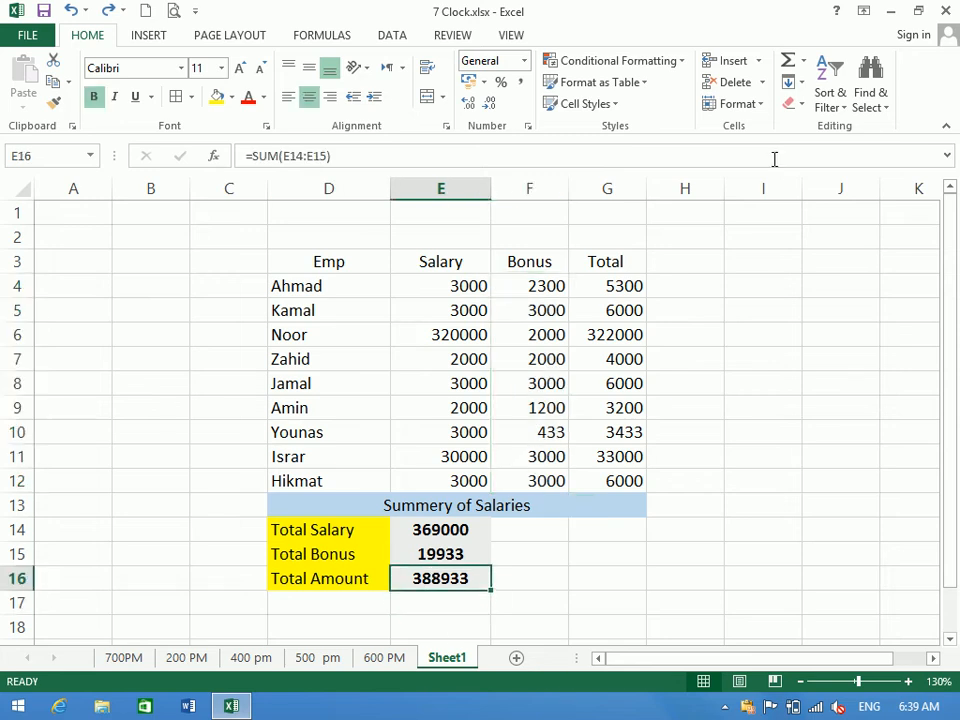
pyautogui.click(864, 105)
pyautogui.click(857, 195)
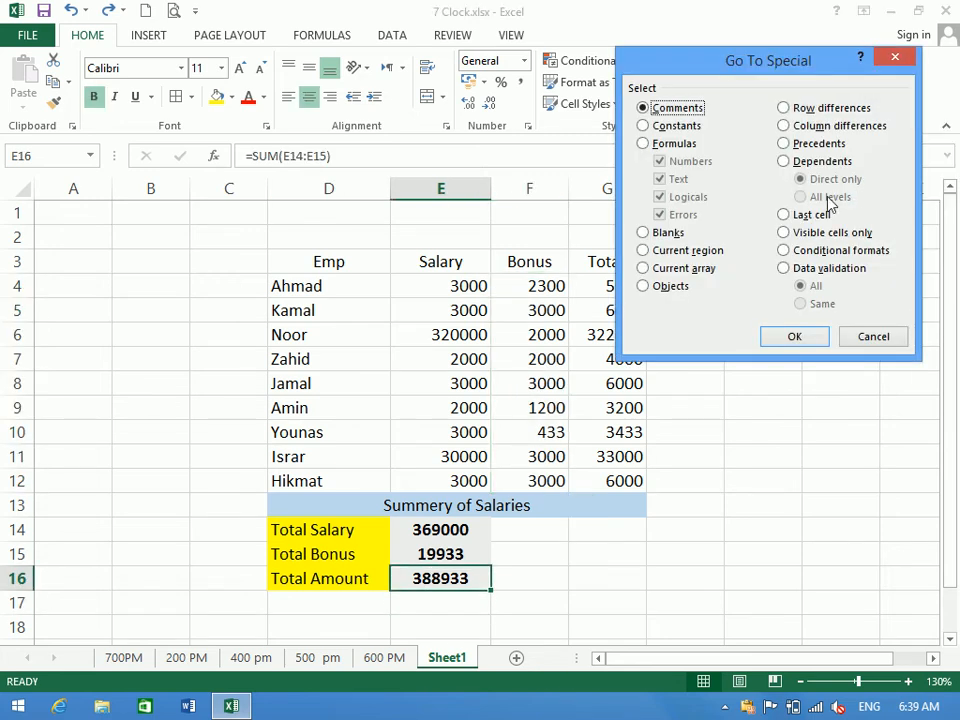
pyautogui.click(818, 145)
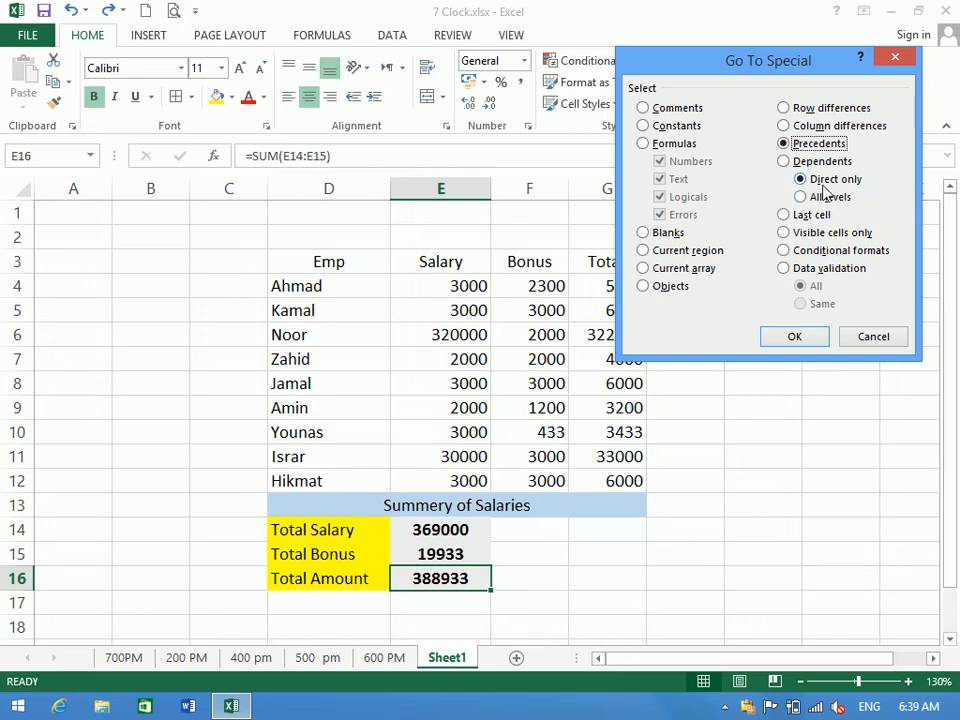
pyautogui.click(806, 338)
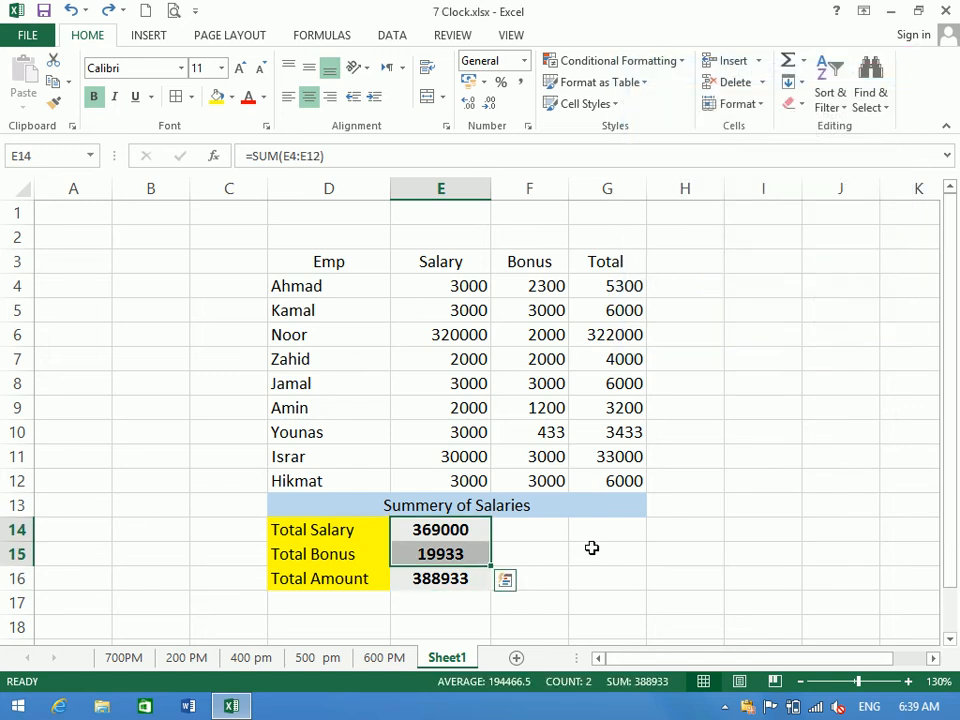
pyautogui.click(216, 98)
pyautogui.hotkey('ctrl', 'z')
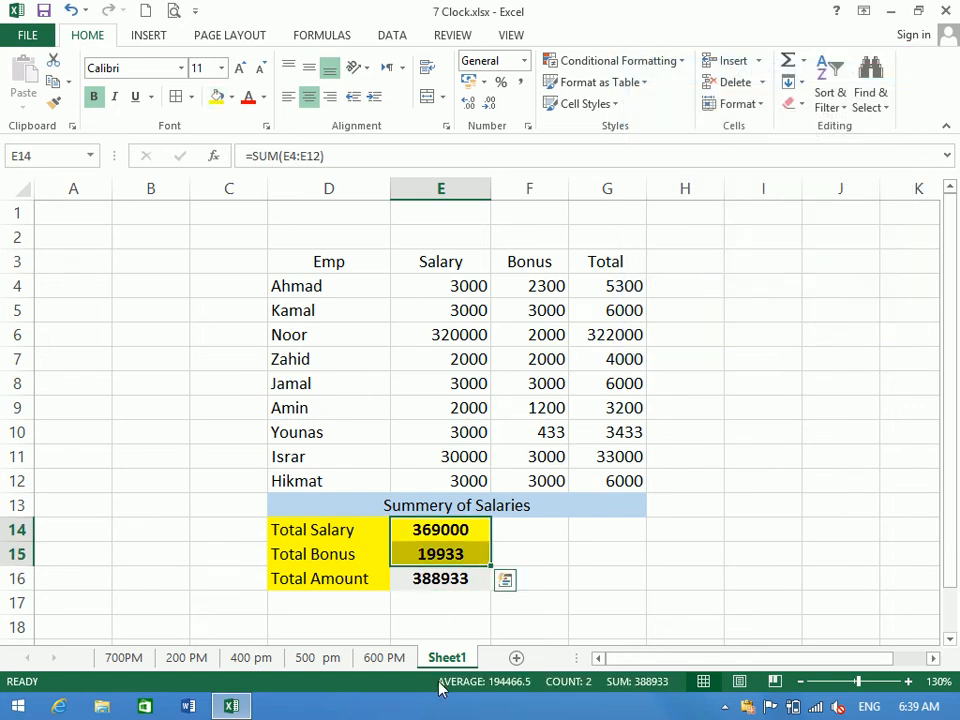
# Select the precedents at all levels of the total amount in E16 with Go To Special, and clear the selection.
pyautogui.click(432, 580)
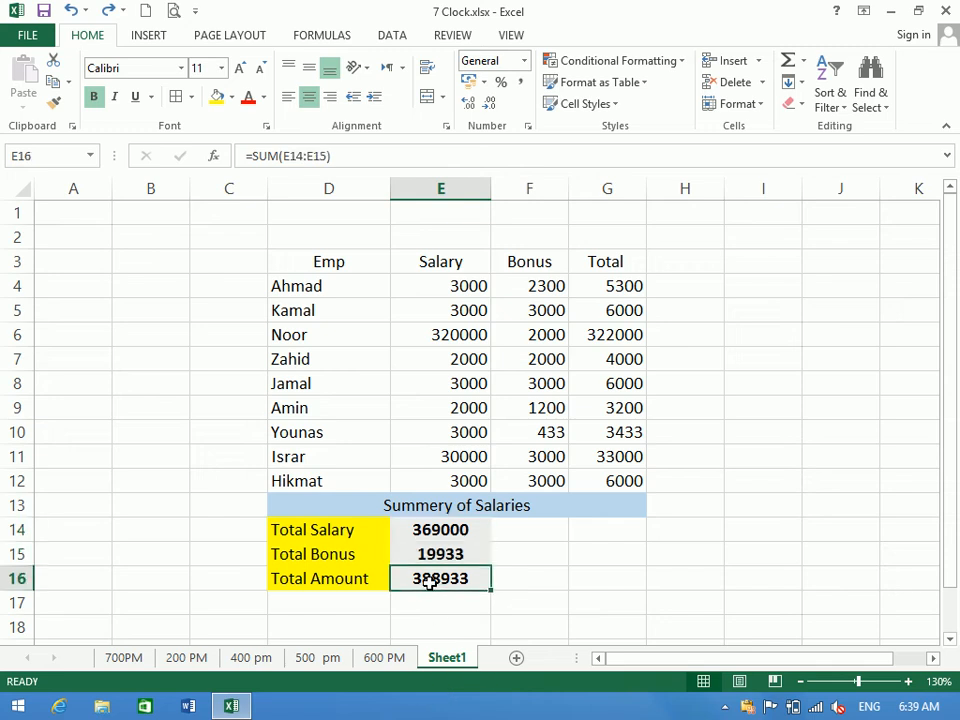
pyautogui.moveTo(429, 527); pyautogui.dragTo(430, 554)
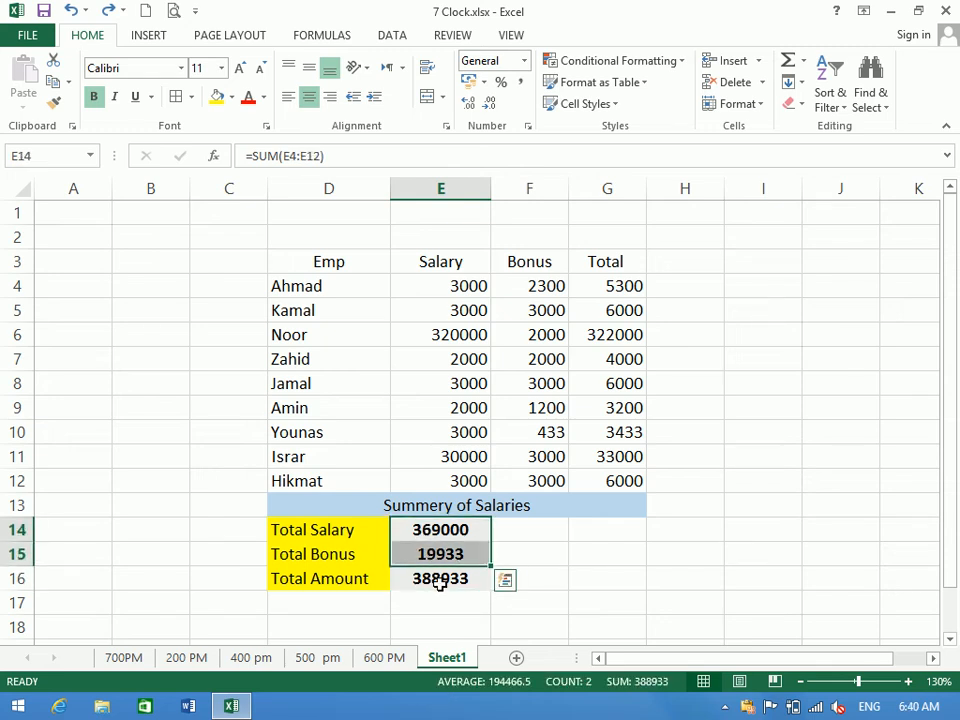
pyautogui.click(440, 580)
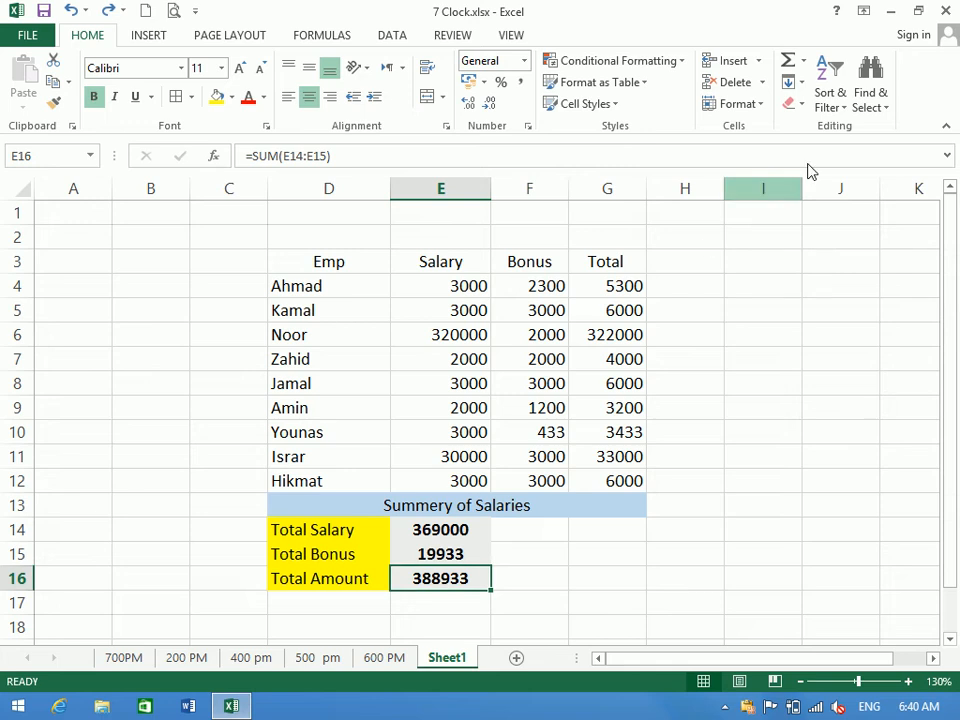
pyautogui.click(872, 100)
pyautogui.click(829, 196)
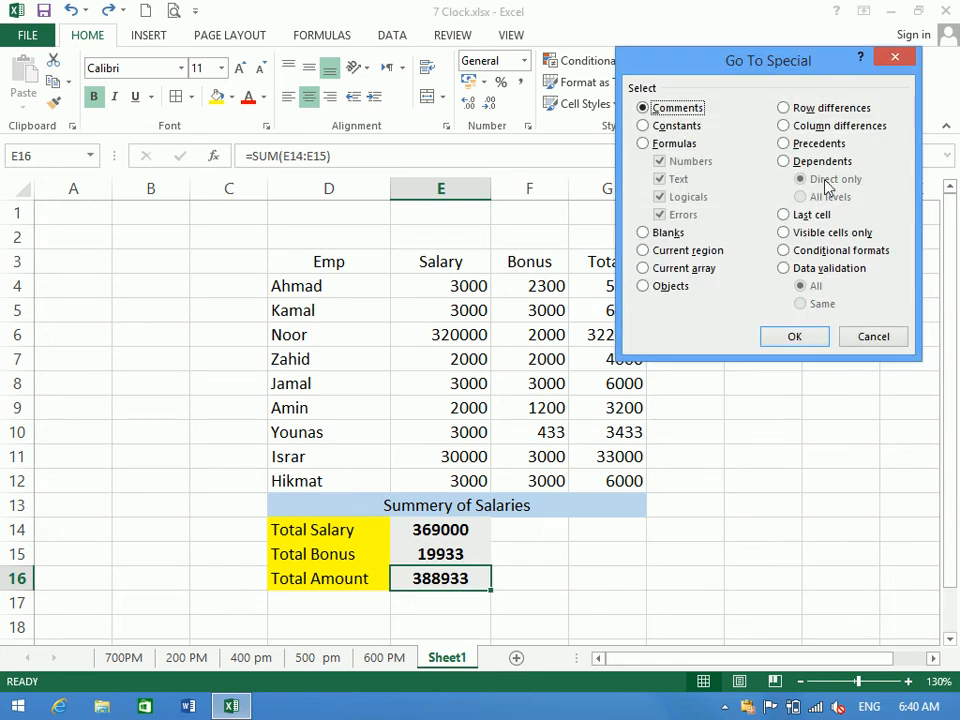
pyautogui.click(816, 146)
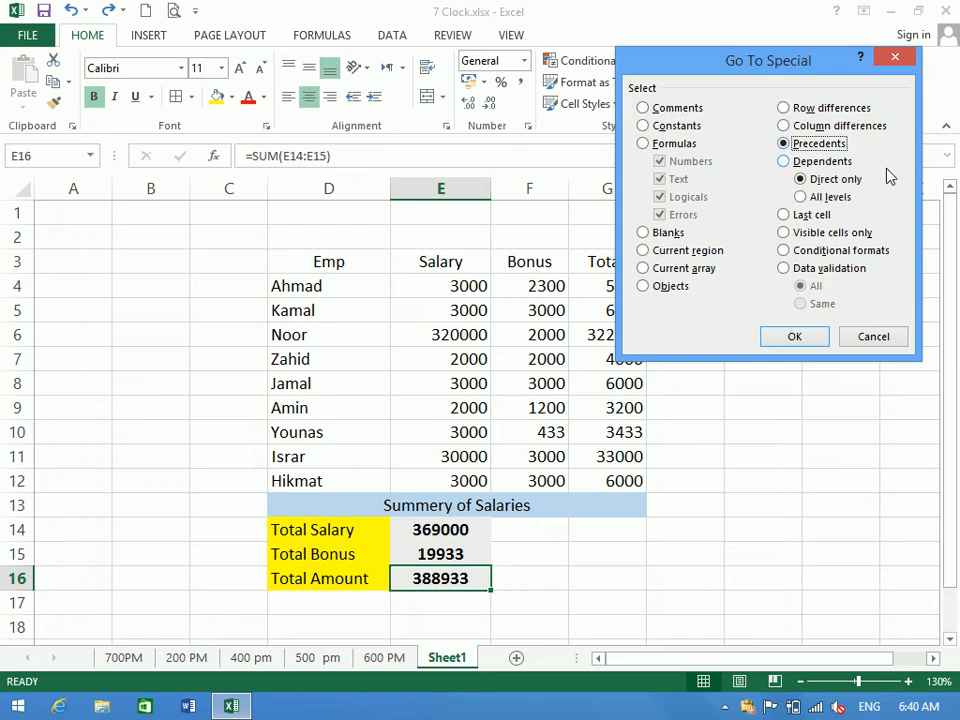
pyautogui.click(843, 200)
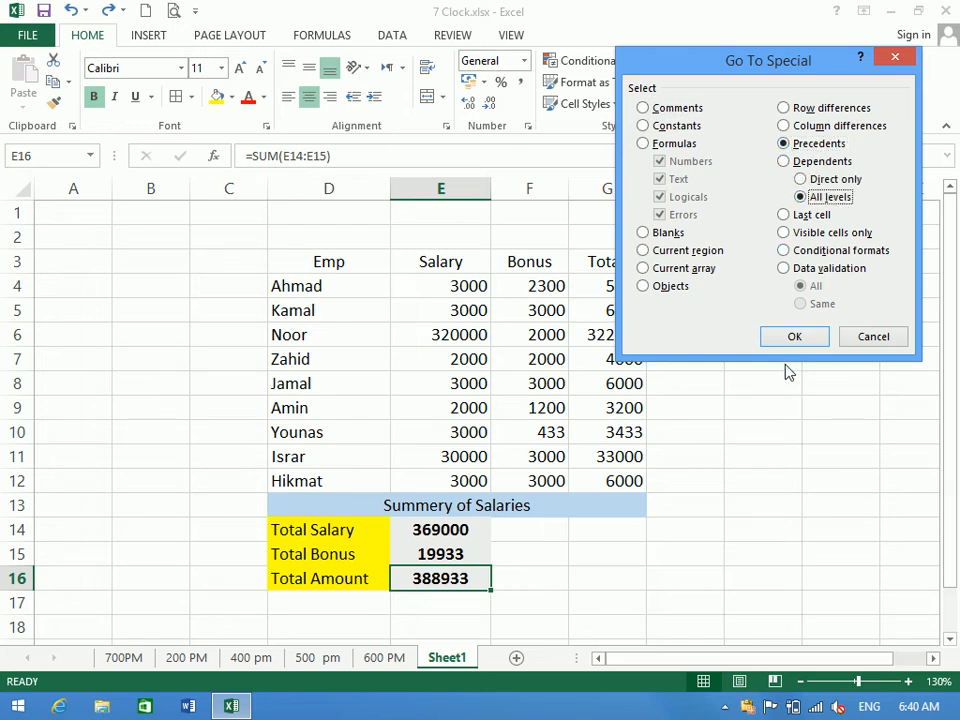
pyautogui.click(808, 334)
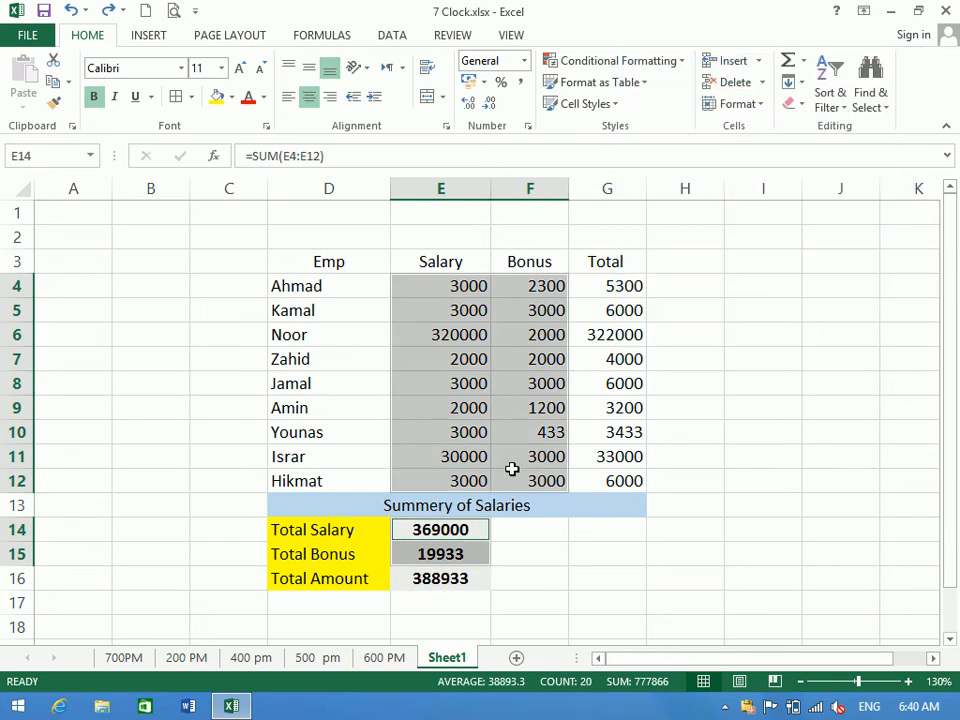
pyautogui.click(542, 561)
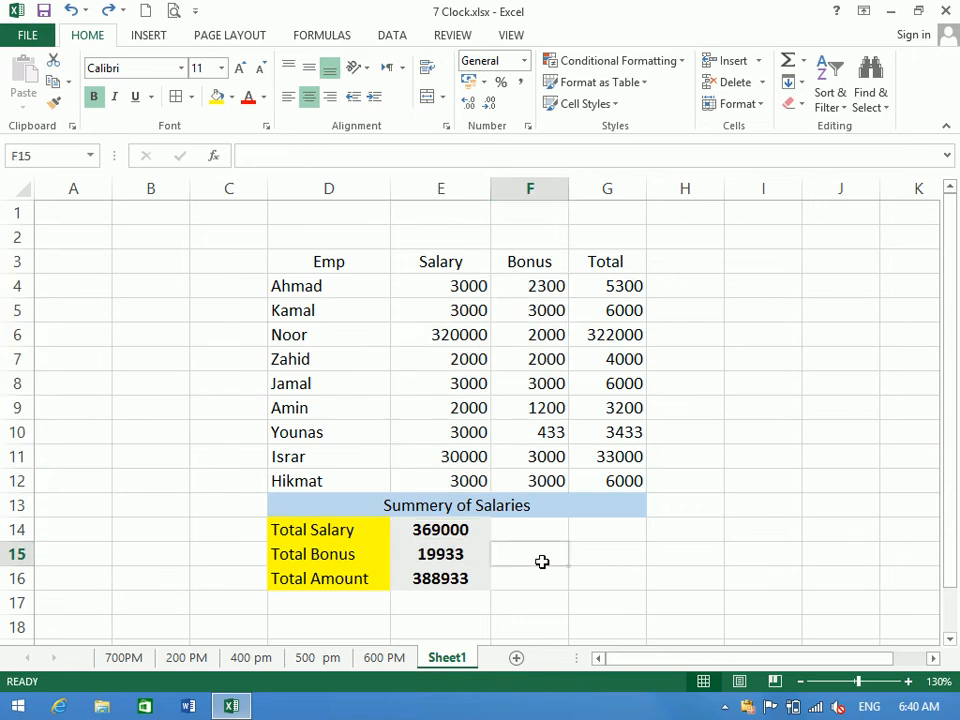
pyautogui.click(458, 578)
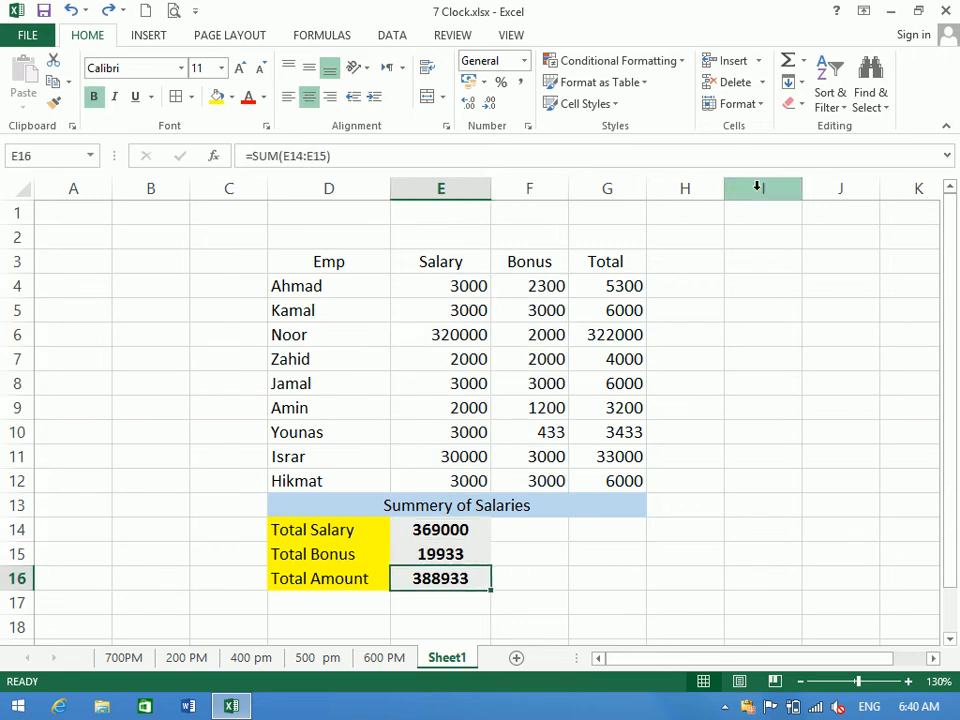
pyautogui.click(880, 102)
pyautogui.click(822, 197)
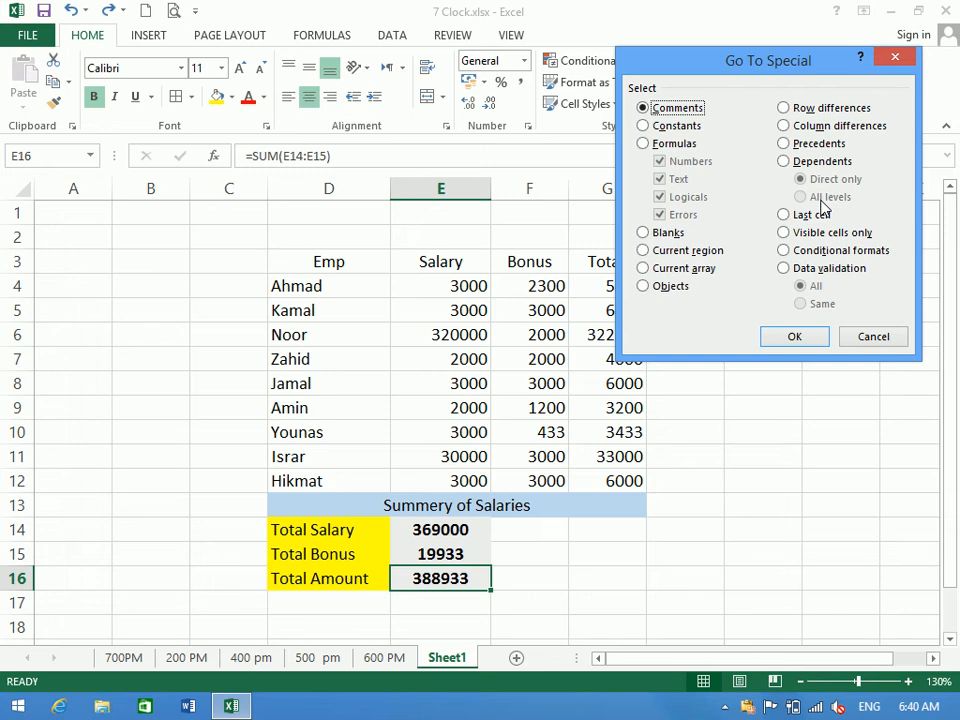
pyautogui.click(813, 166)
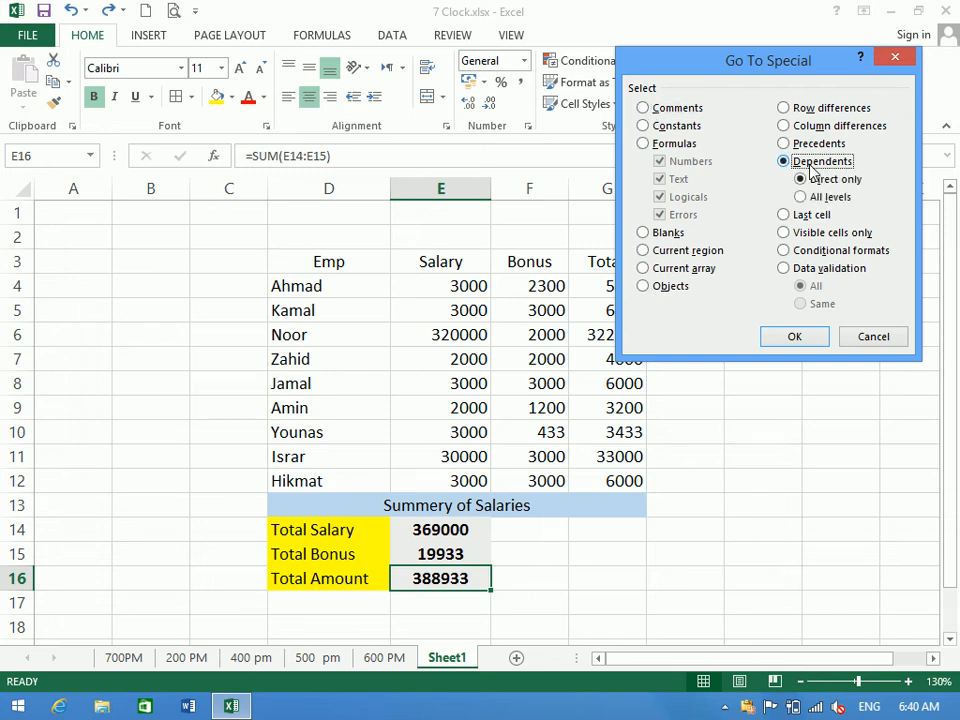
pyautogui.click(886, 335)
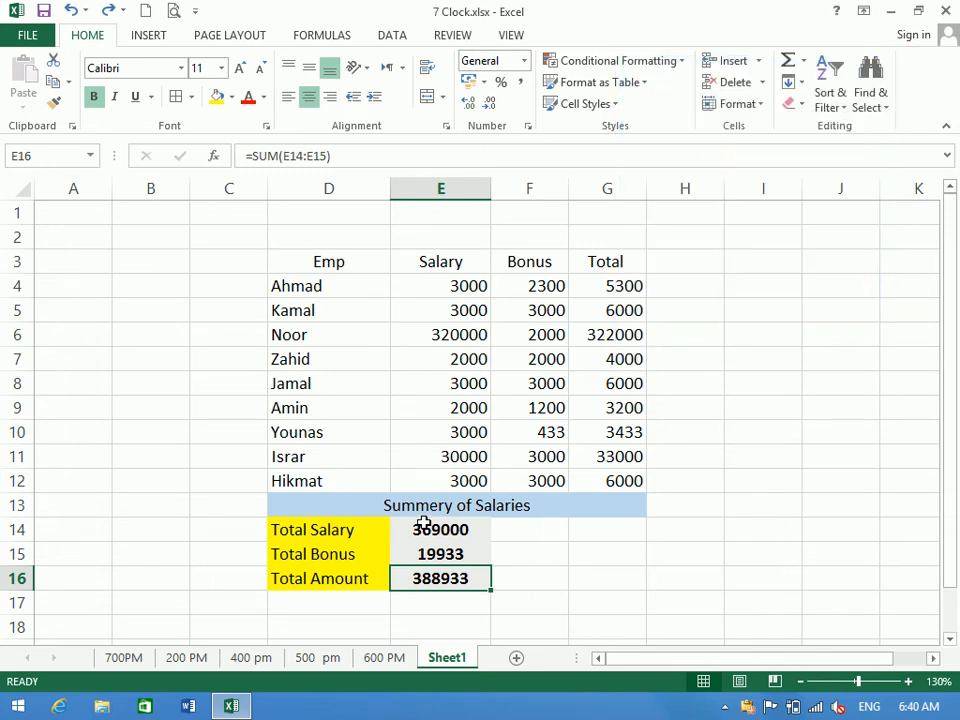
# Select the direct dependents of E14:E15 with Go To Special, and test a yellow fill on the result, undoing it.
pyautogui.click(428, 530)
pyautogui.moveTo(428, 530); pyautogui.dragTo(428, 553)
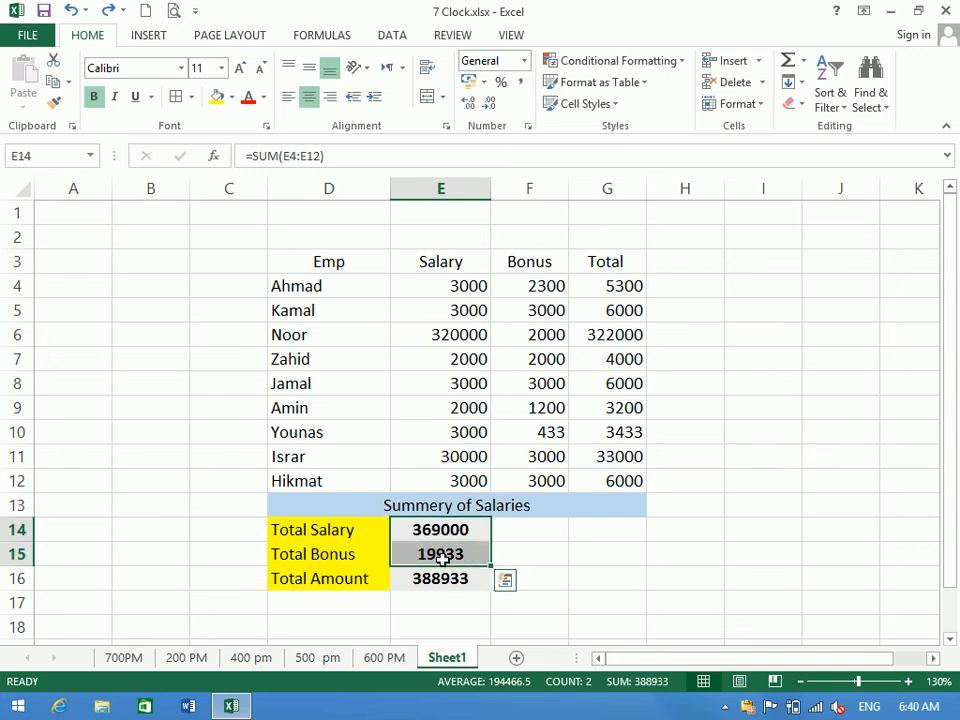
pyautogui.click(875, 96)
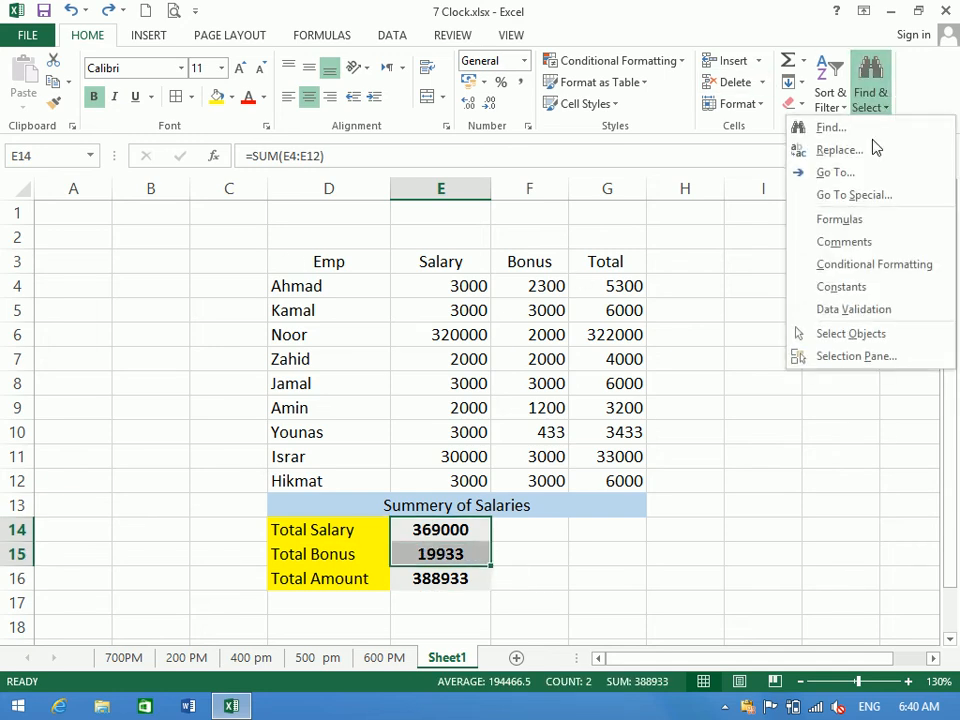
pyautogui.click(851, 193)
pyautogui.click(810, 166)
pyautogui.click(795, 336)
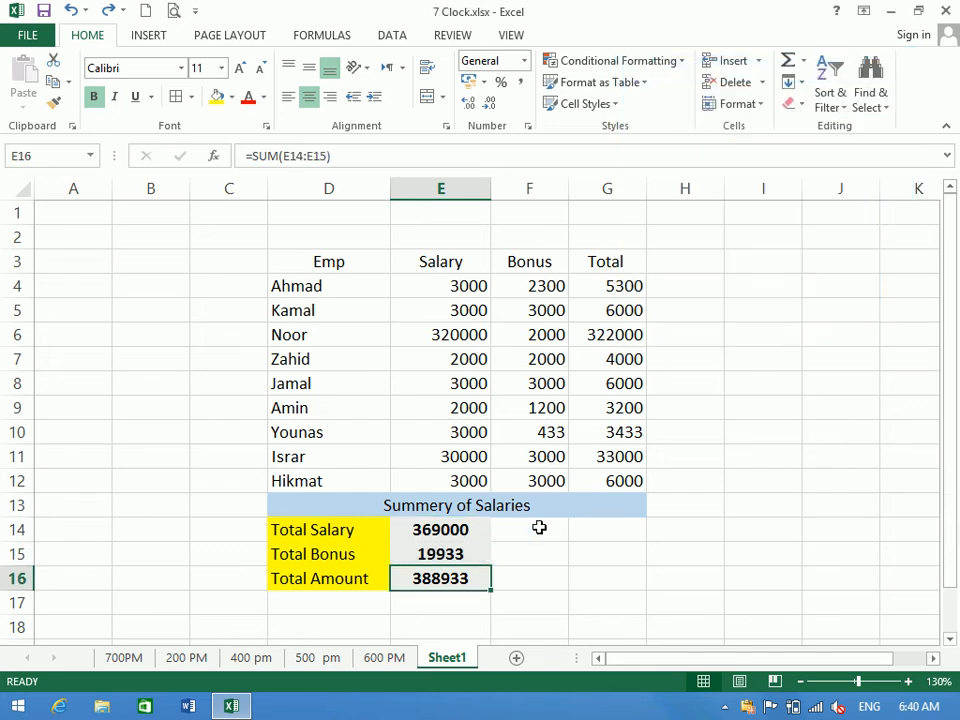
pyautogui.click(216, 97)
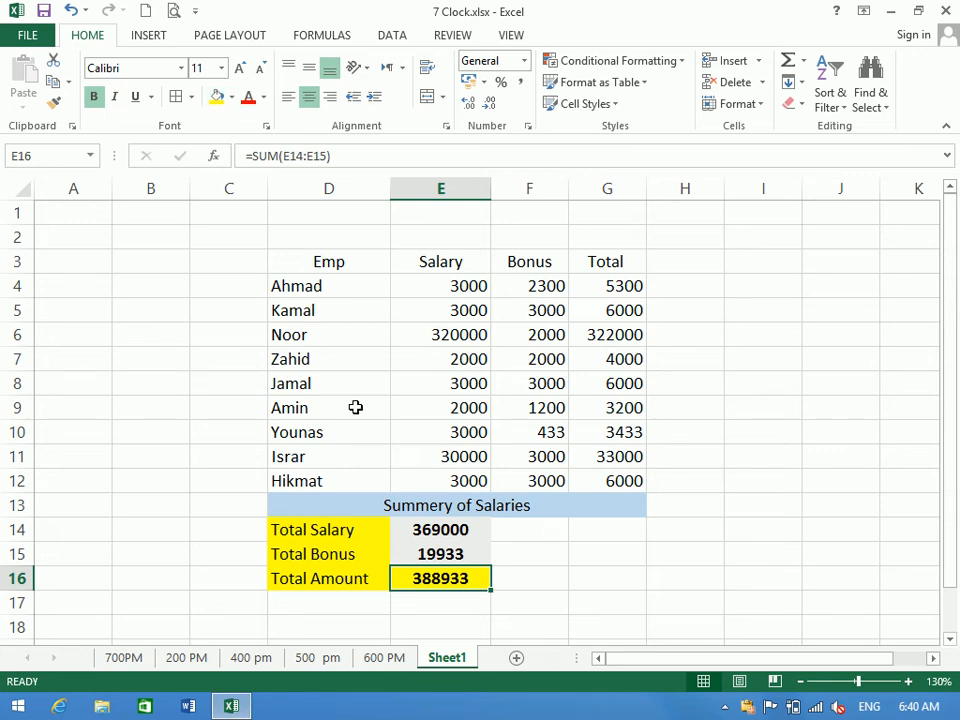
pyautogui.hotkey('ctrl', 'z')
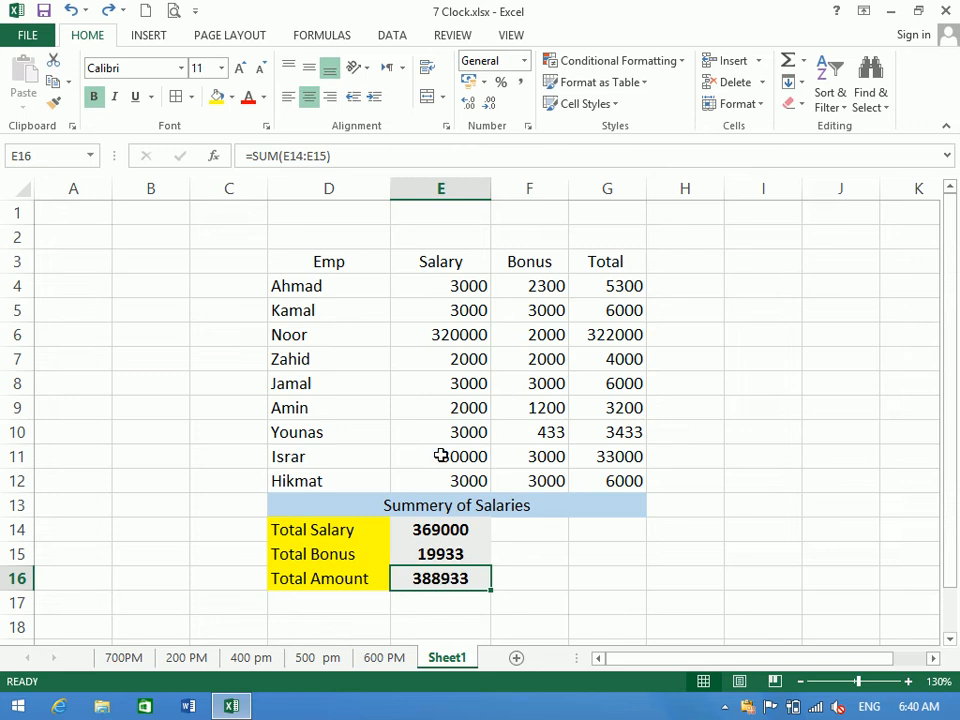
# Select the direct dependents of the salaries in E4:E12 with Go To Special.
pyautogui.moveTo(440, 286); pyautogui.dragTo(452, 485)
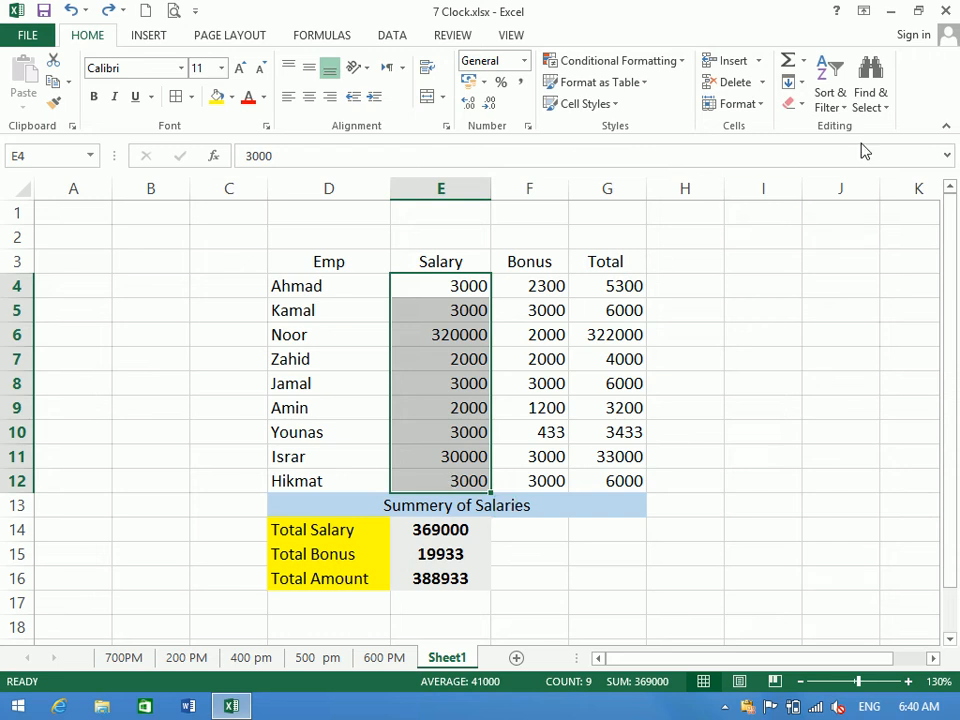
pyautogui.click(866, 100)
pyautogui.click(864, 196)
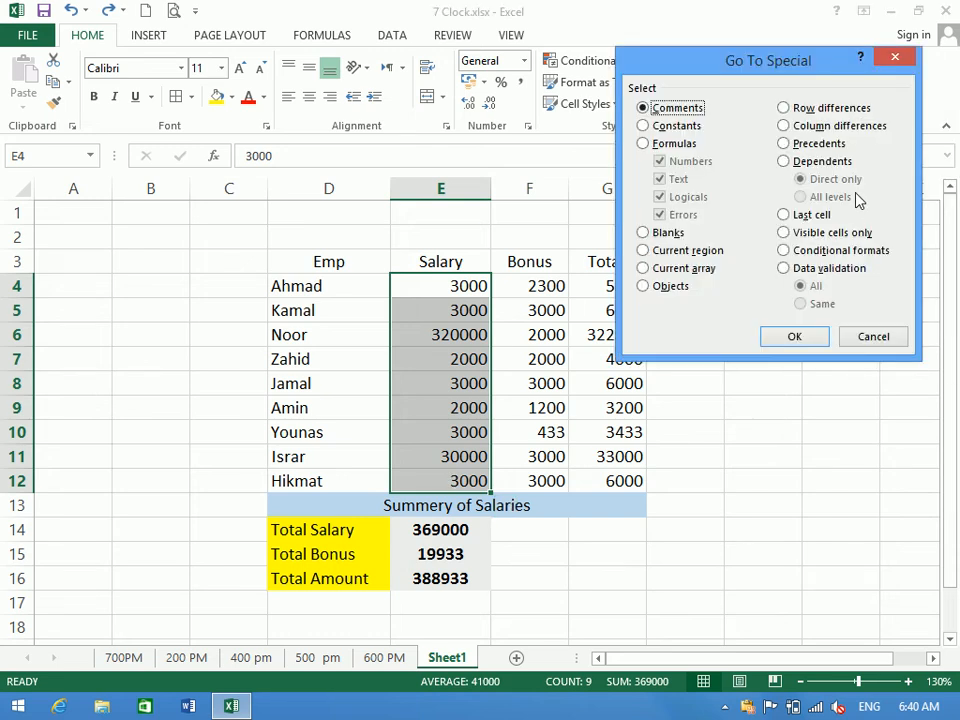
pyautogui.click(829, 170)
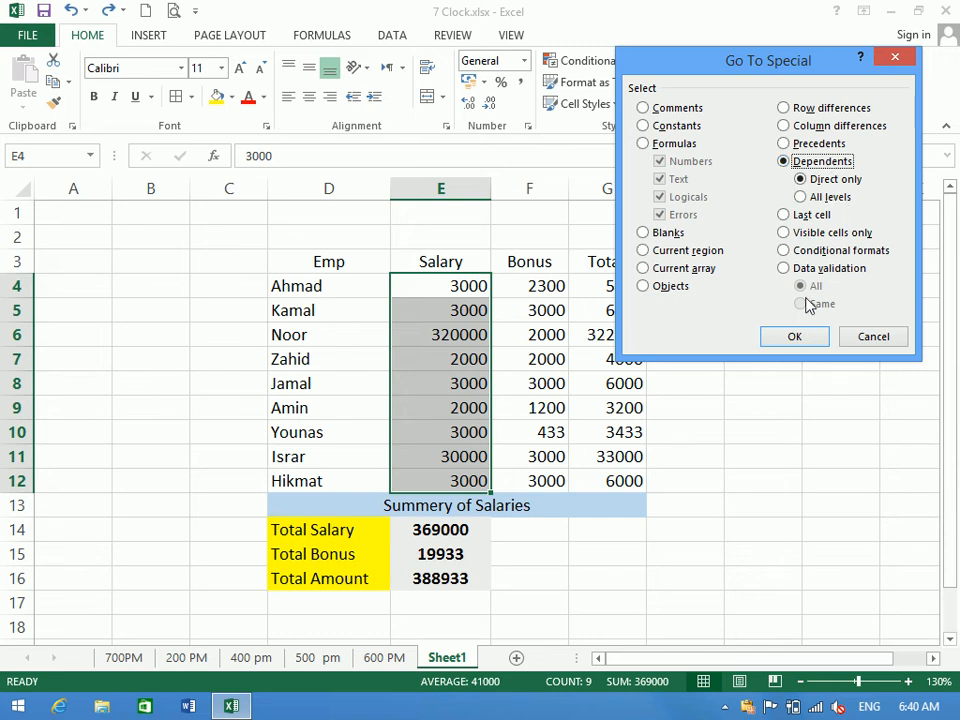
pyautogui.click(810, 337)
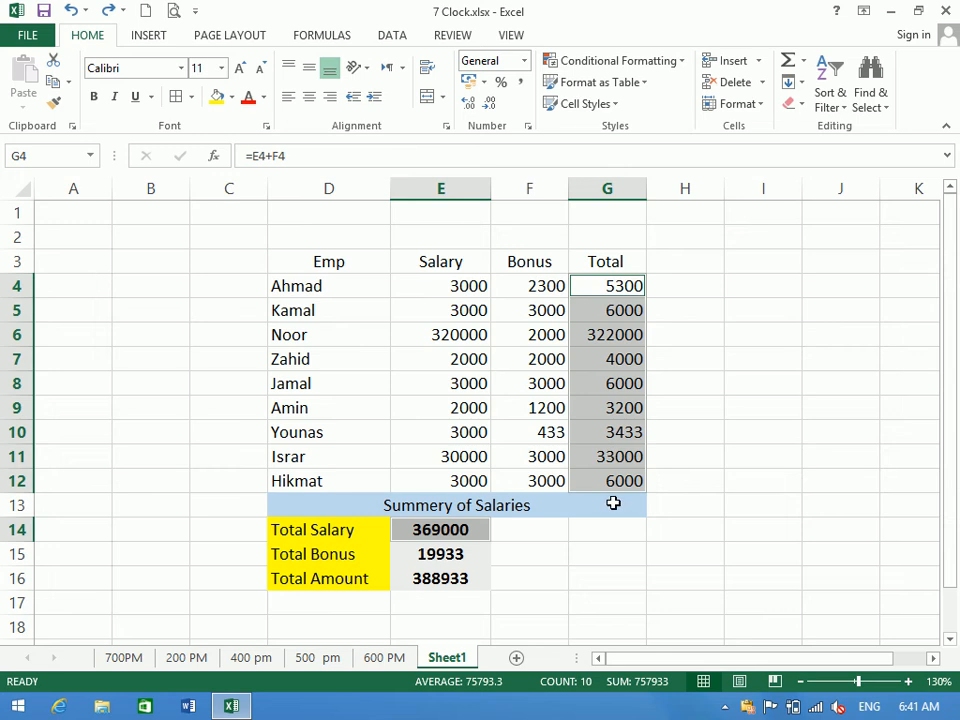
# Select the dependents at all levels of the salaries in E4:E12 with Go To Special, and test a yellow fill on them, undoing it.
pyautogui.moveTo(443, 285); pyautogui.dragTo(476, 480)
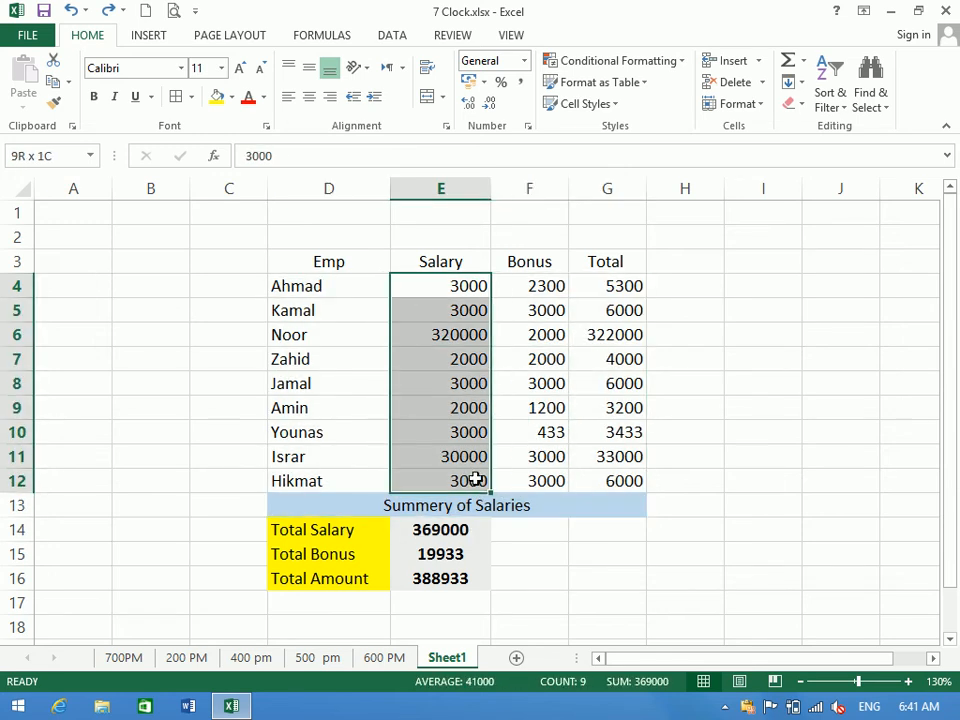
pyautogui.click(883, 92)
pyautogui.click(872, 198)
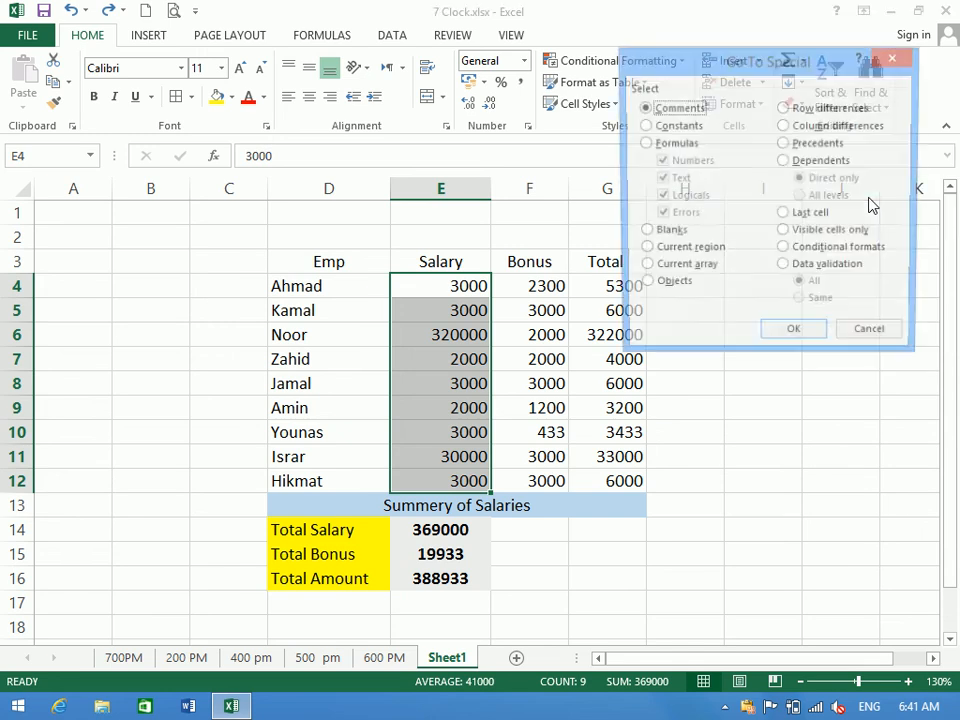
pyautogui.click(788, 161)
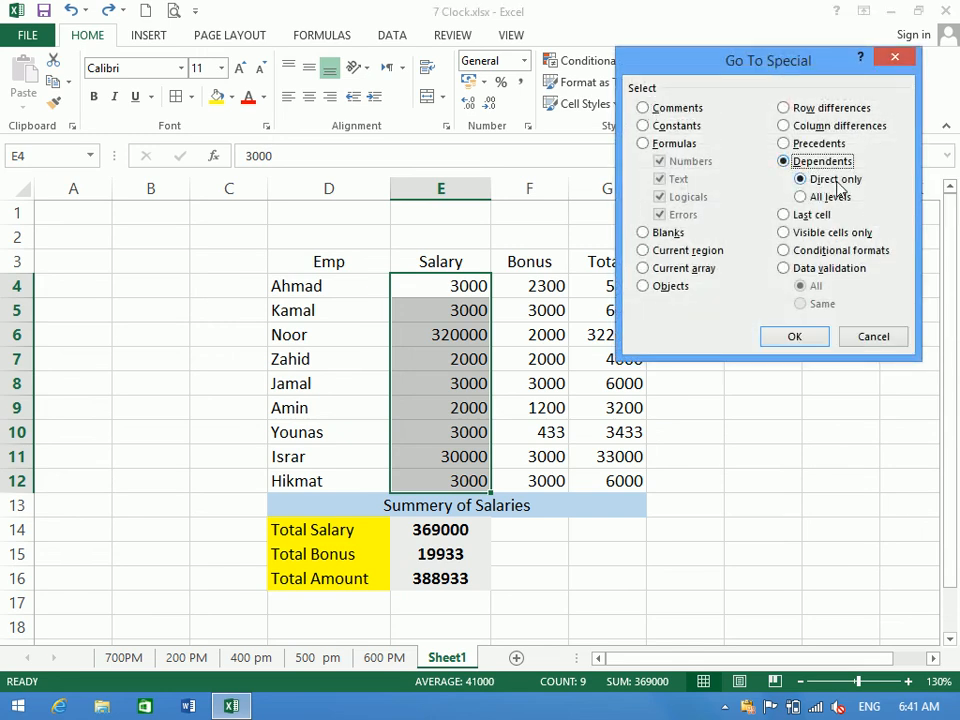
pyautogui.click(830, 198)
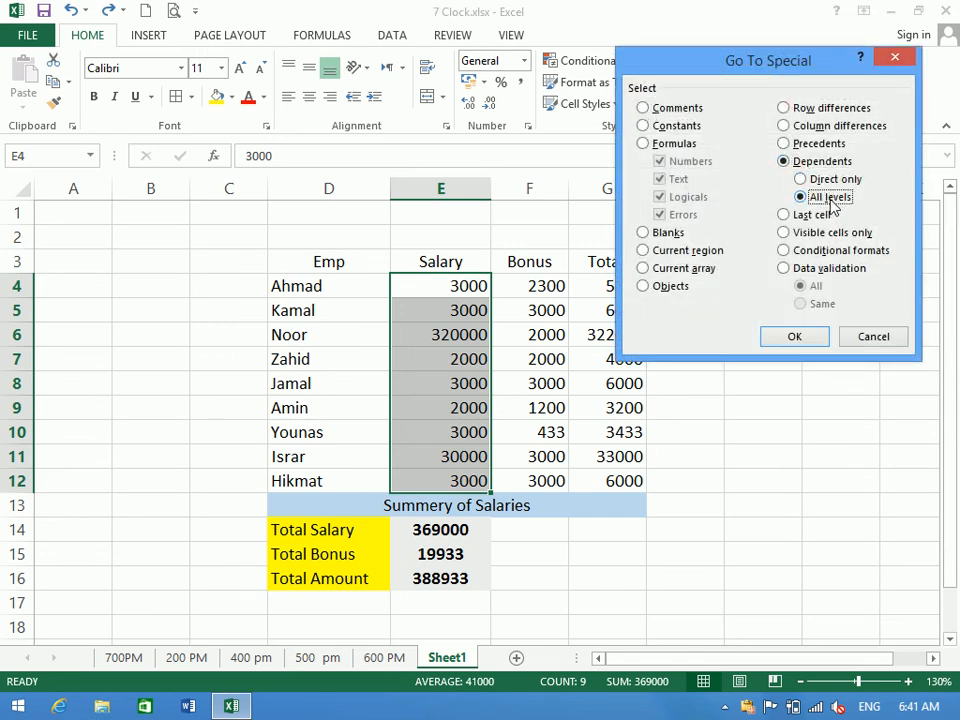
pyautogui.click(794, 336)
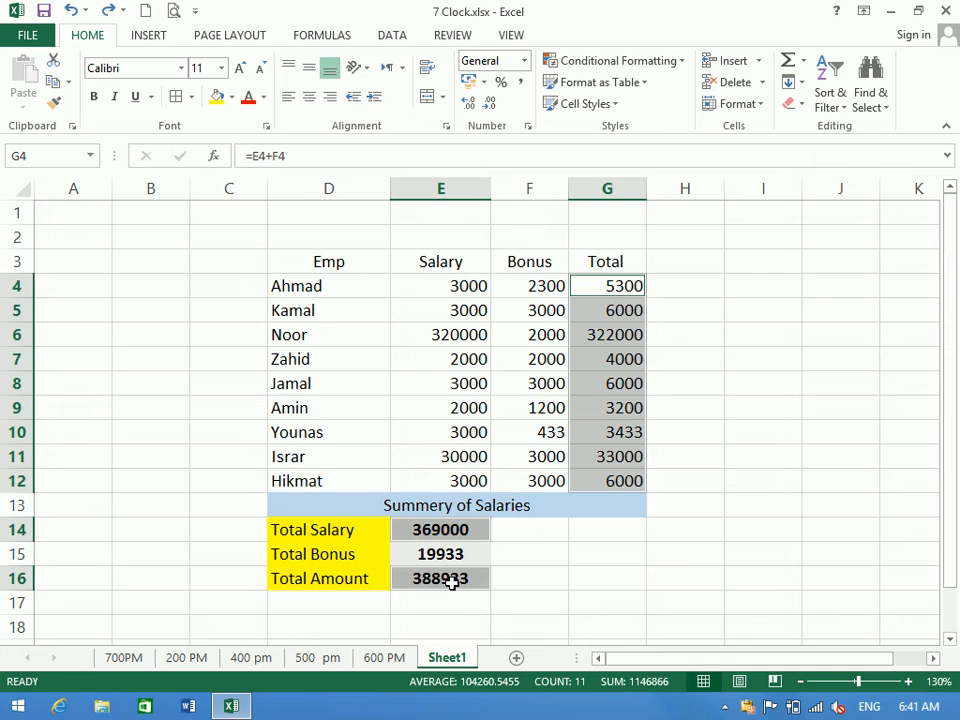
pyautogui.click(217, 98)
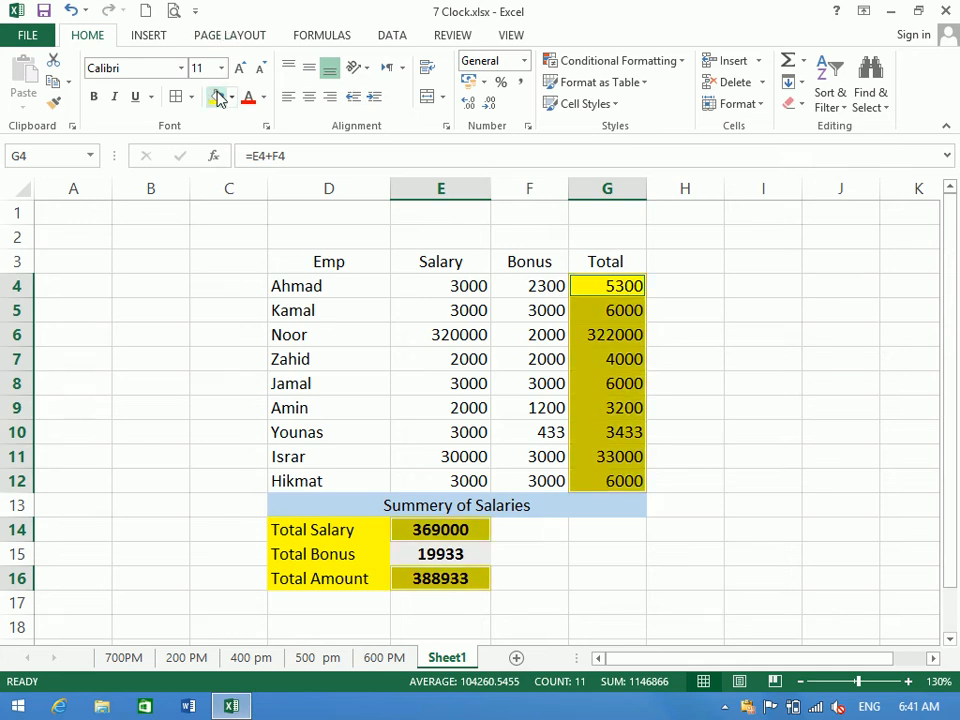
pyautogui.hotkey('ctrl', 'z')
pyautogui.click(878, 96)
pyautogui.click(860, 195)
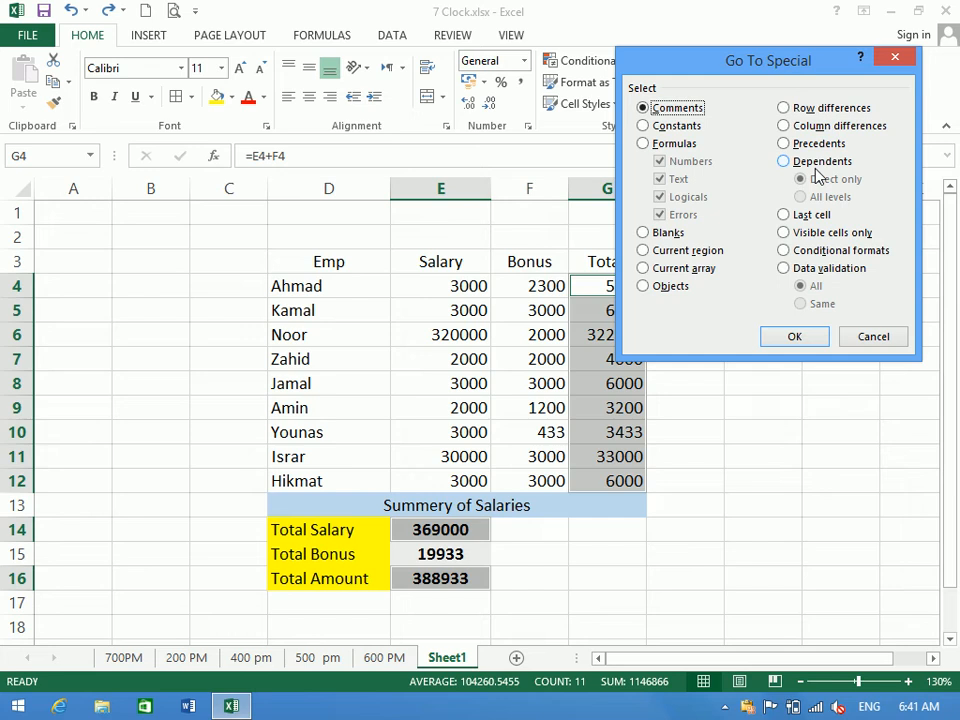
pyautogui.click(805, 216)
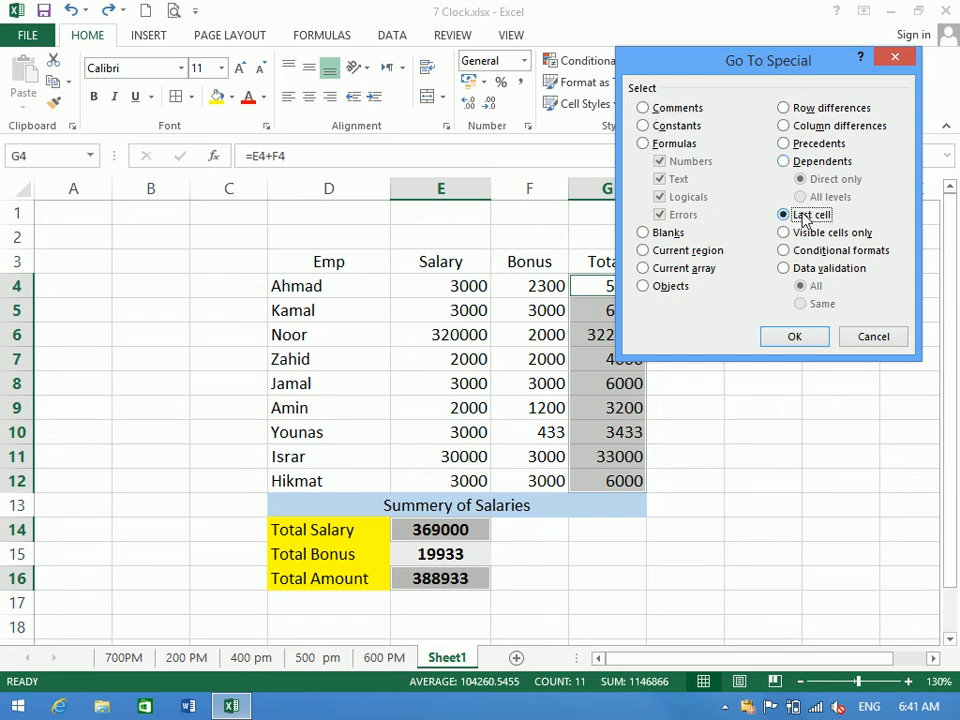
pyautogui.click(885, 339)
# Add an ID column in C3:C12 beside the employee names, numbering the rows 1 to 9.
pyautogui.click(218, 260)
pyautogui.write('ID 1 2 3 4 5 6 7')
pyautogui.press('Return')
pyautogui.write('8')
pyautogui.press('Return')
pyautogui.write('9')
pyautogui.press('Return')
# Go to the sheet's last used cell from C3 with the Last cell option of Go To Special.
pyautogui.click(216, 260)
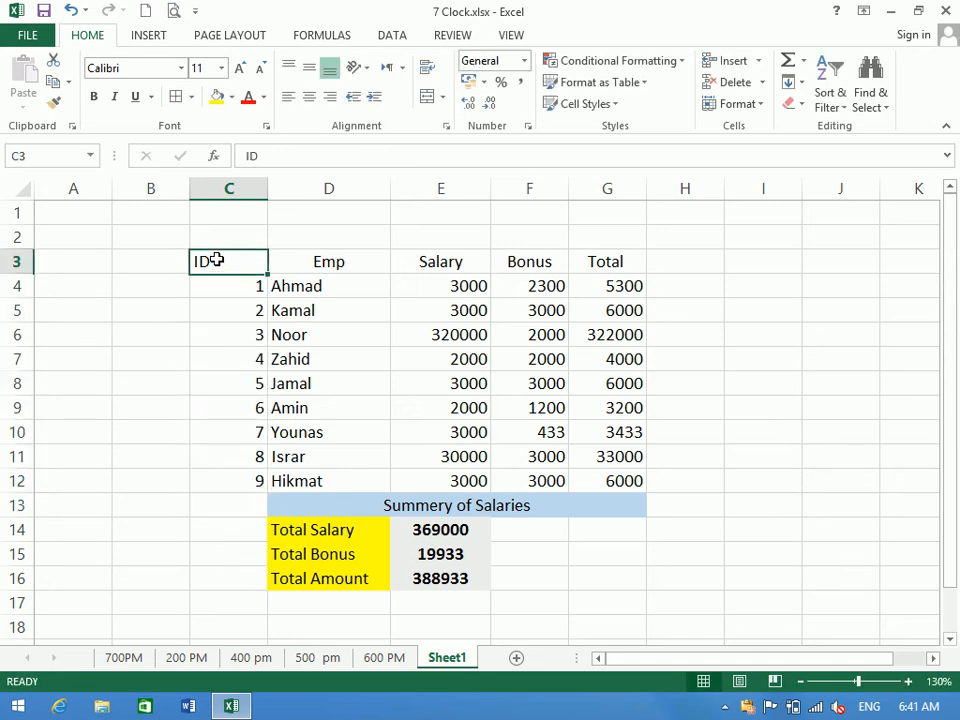
pyautogui.click(870, 93)
pyautogui.click(868, 195)
pyautogui.click(797, 214)
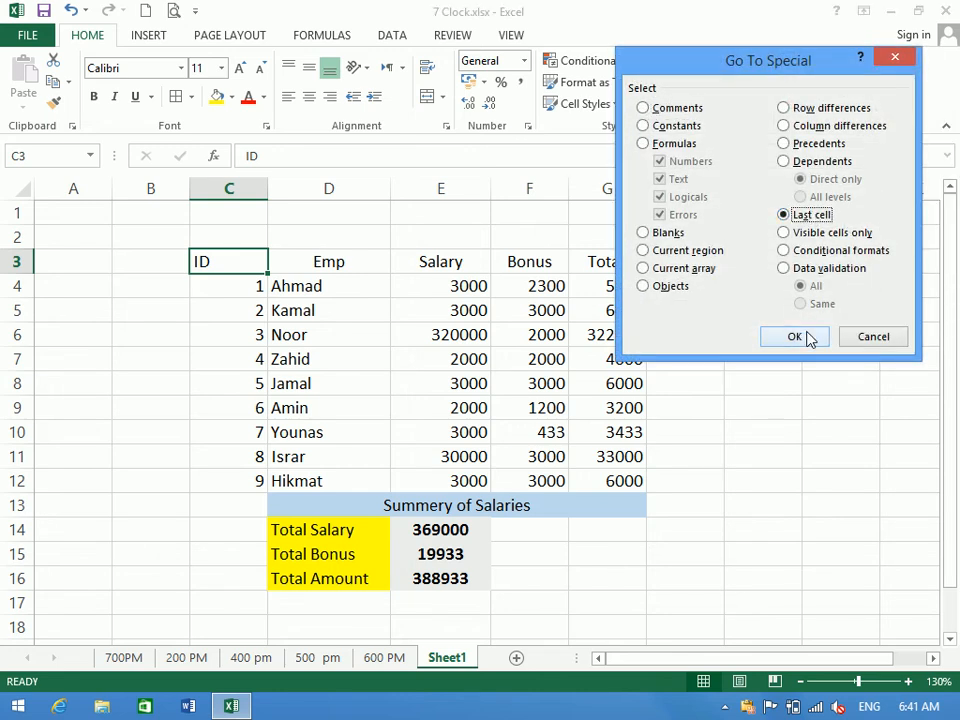
pyautogui.click(808, 335)
pyautogui.moveTo(605, 583); pyautogui.dragTo(270, 582)
# Fill the table's header row C3:G3 with yellow and centre its text.
pyautogui.moveTo(216, 266); pyautogui.dragTo(616, 261)
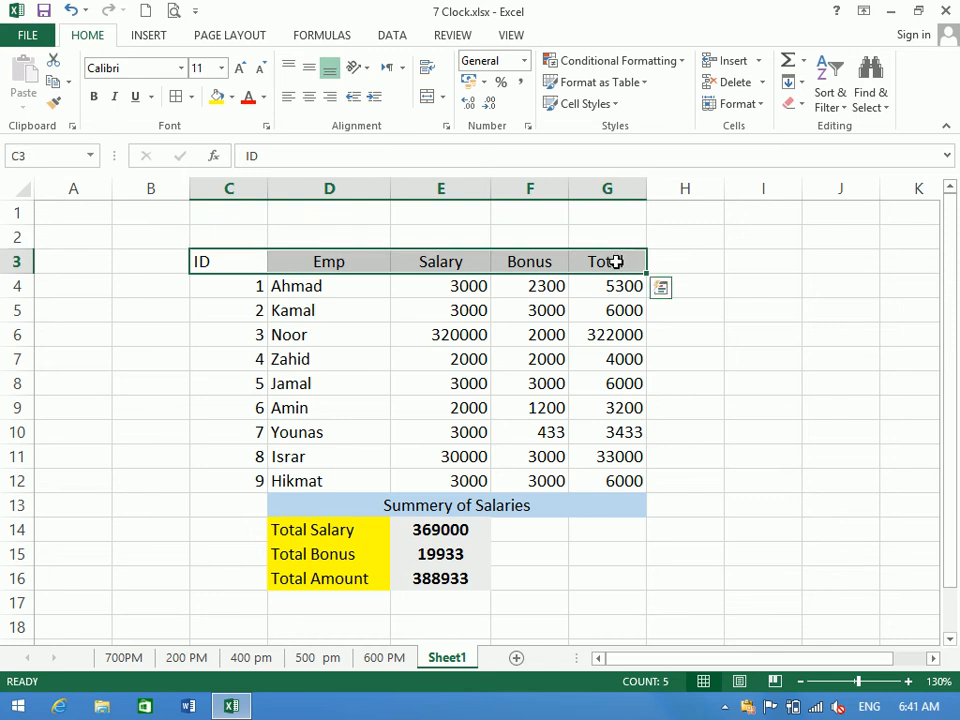
pyautogui.click(216, 97)
pyautogui.click(234, 315)
pyautogui.click(520, 263)
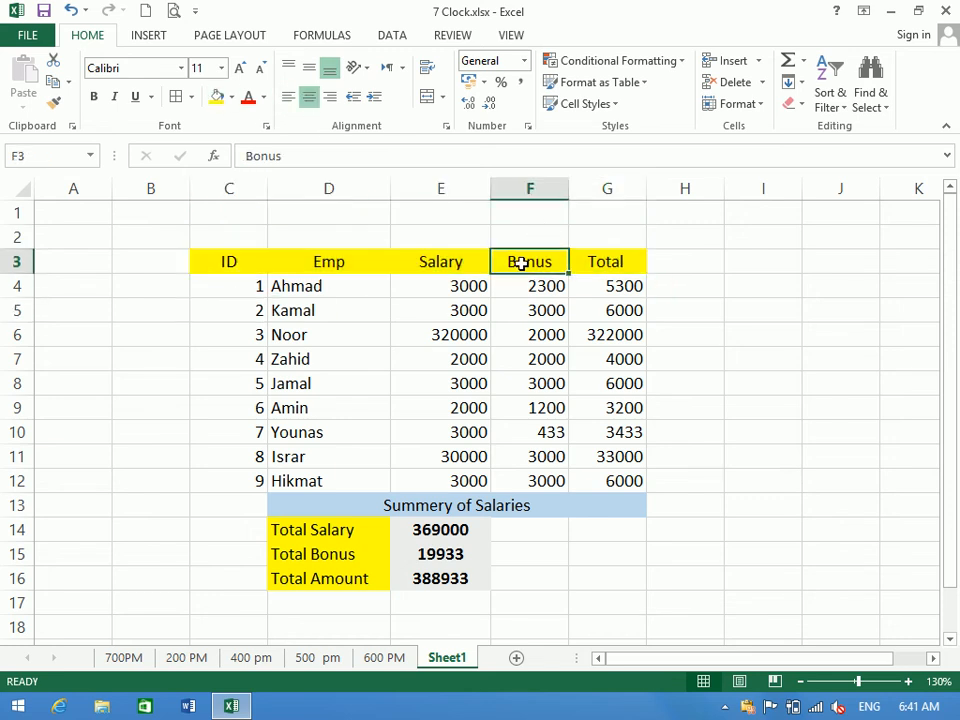
pyautogui.click(870, 95)
pyautogui.click(868, 199)
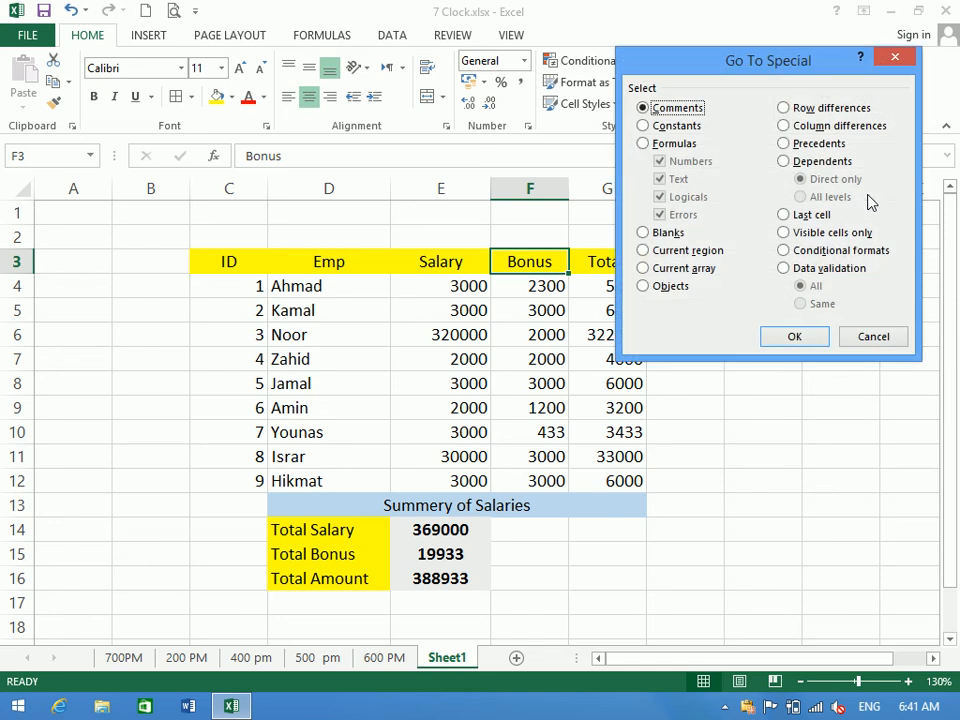
pyautogui.click(814, 240)
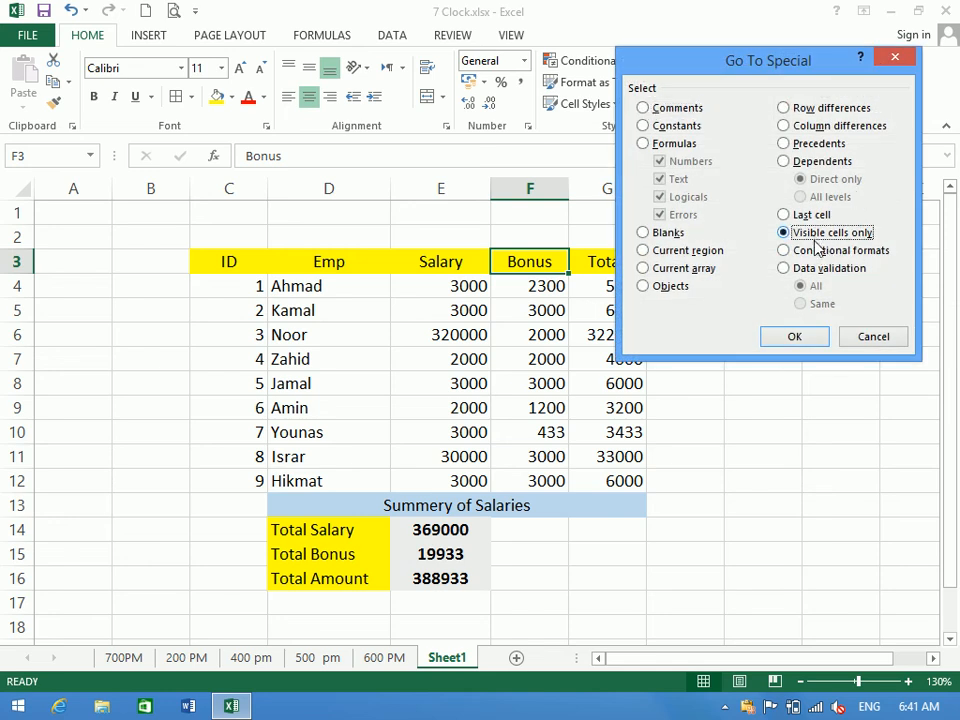
pyautogui.click(875, 336)
pyautogui.click(307, 362)
# Centre the contents of the employee table C3:G12 and apply all borders to it.
pyautogui.moveTo(250, 264); pyautogui.dragTo(615, 482)
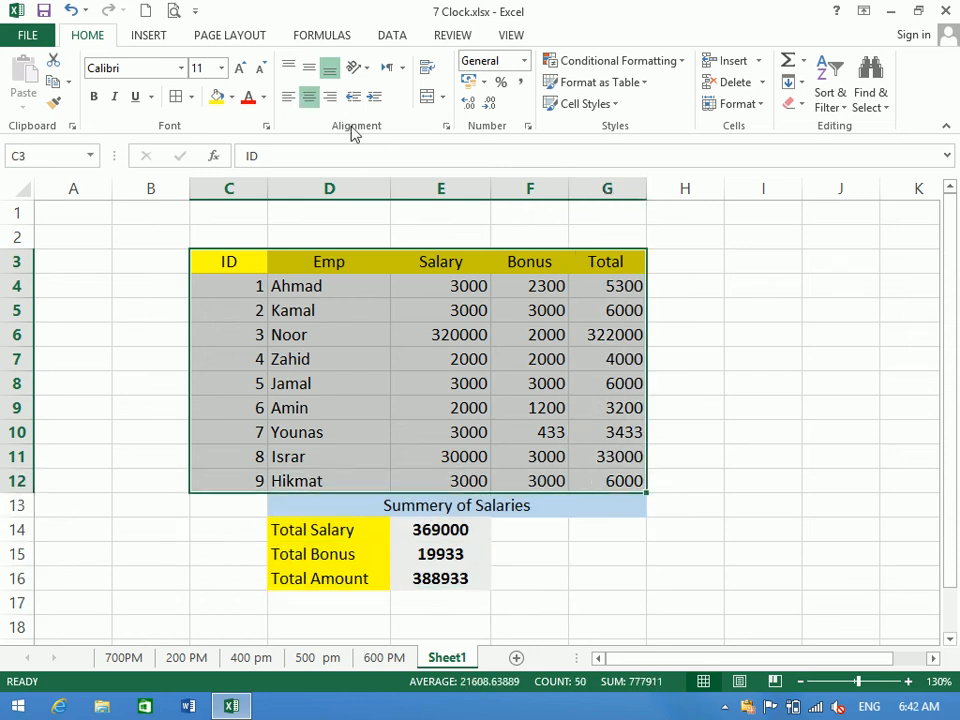
pyautogui.click(310, 98)
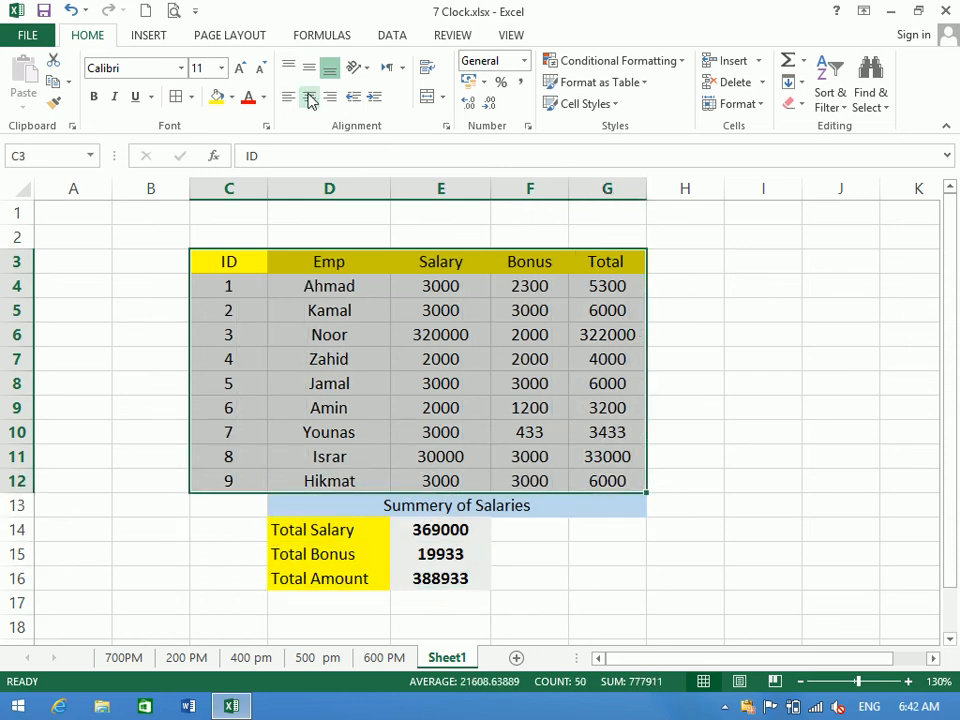
pyautogui.click(176, 97)
pyautogui.click(193, 375)
# Hide rows 6 to 9 of the employee table and rows 14 to 16 of the summary.
pyautogui.moveTo(13, 335); pyautogui.dragTo(15, 413)
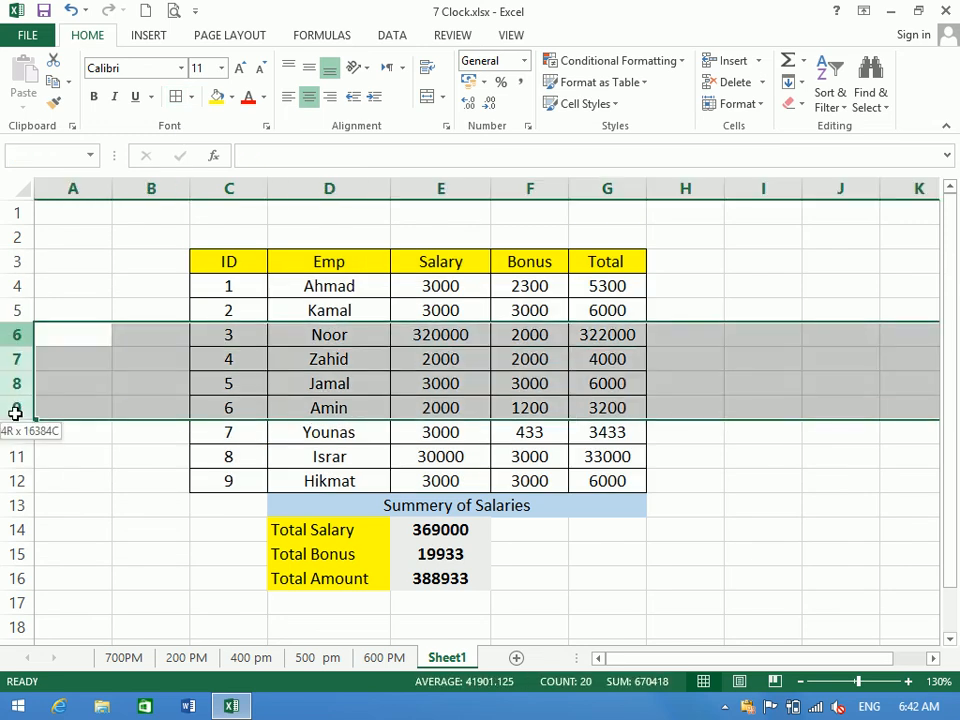
pyautogui.rightClick(17, 333)
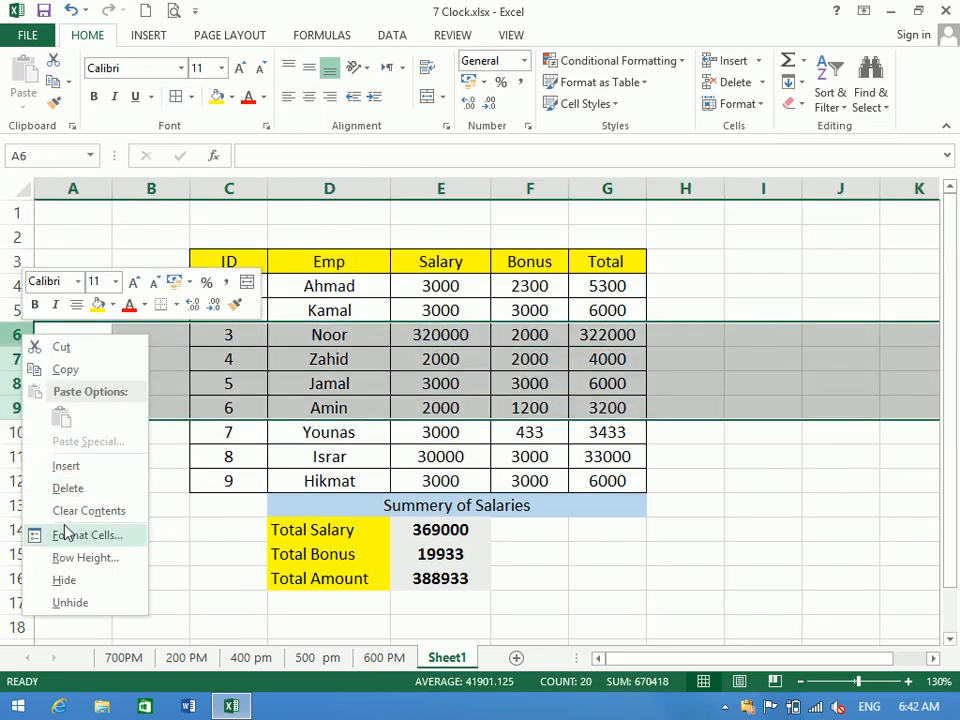
pyautogui.click(72, 581)
pyautogui.click(120, 504)
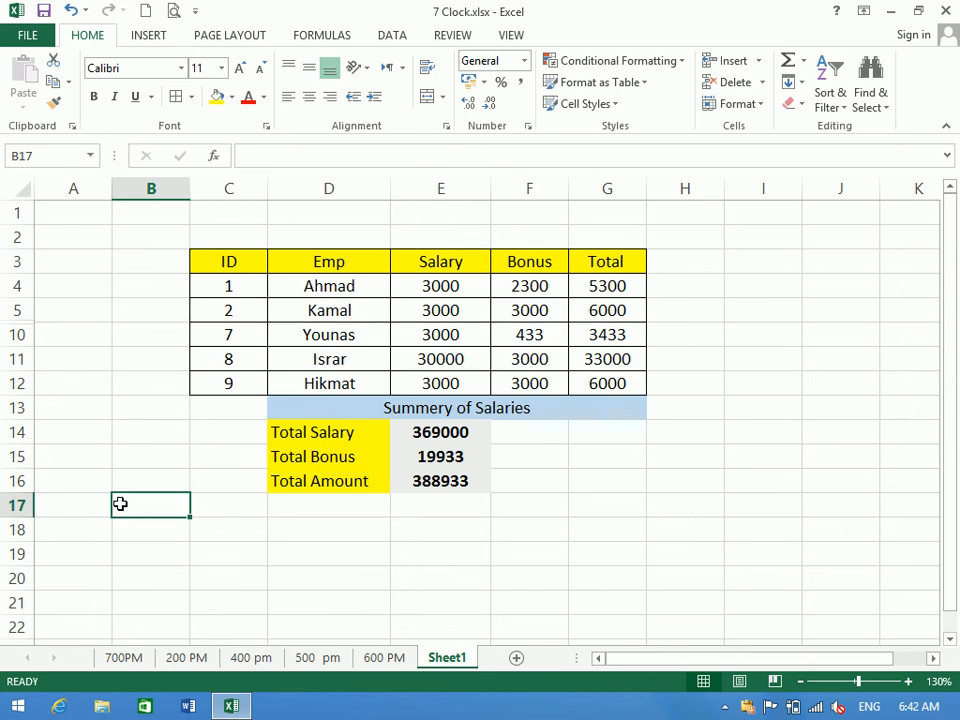
pyautogui.moveTo(6, 432); pyautogui.dragTo(4, 484)
pyautogui.rightClick(16, 432)
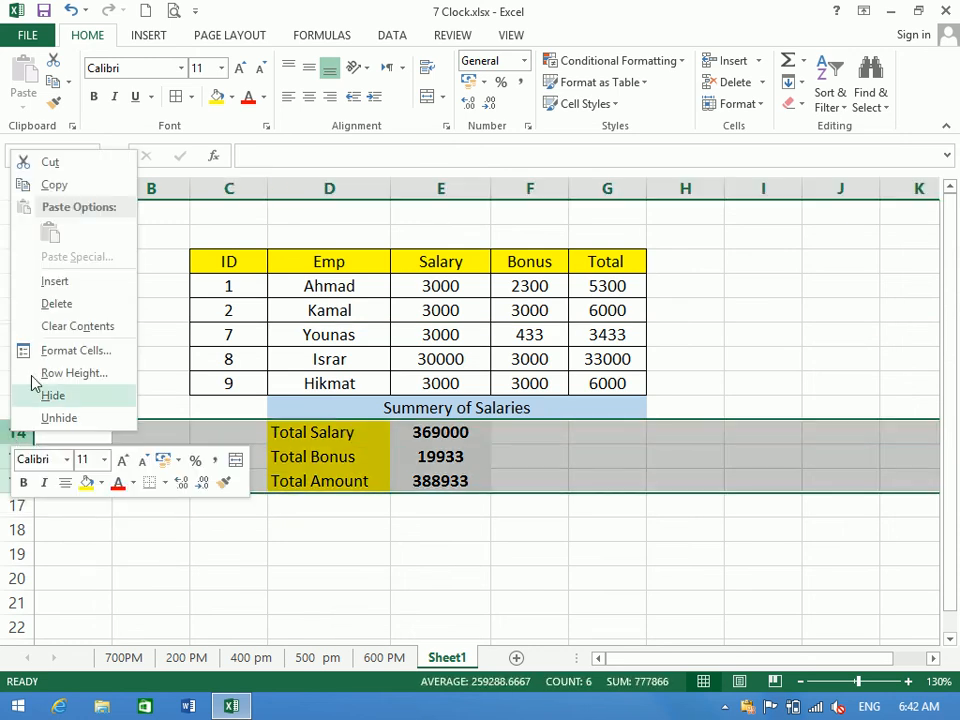
pyautogui.click(72, 393)
pyautogui.click(154, 506)
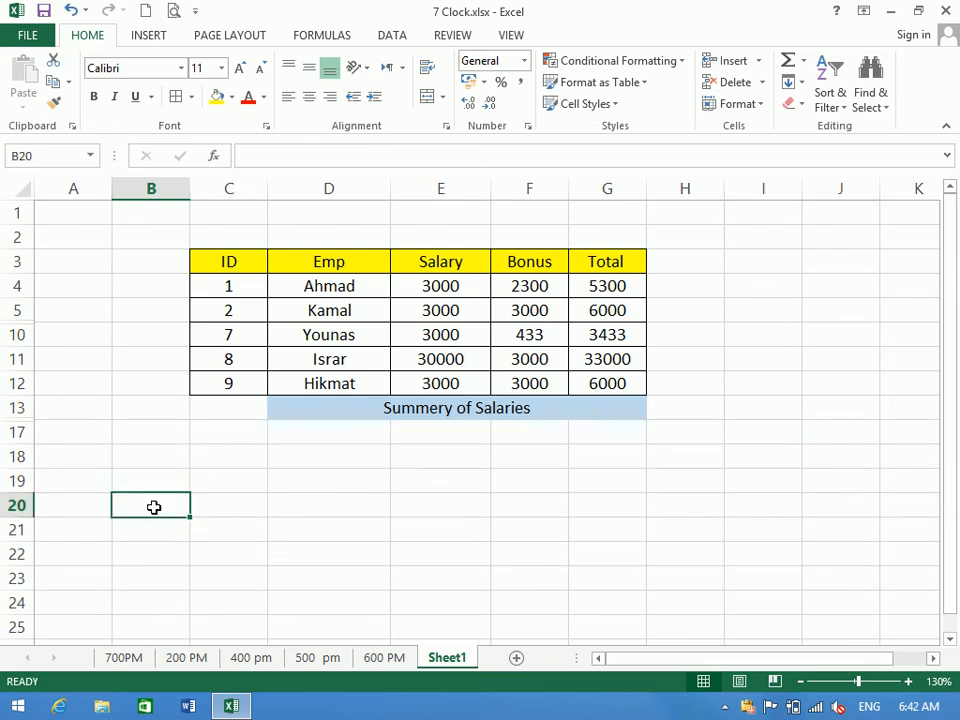
# Select the table's data region and the entire sheet in turn, and clear the selection.
pyautogui.click(321, 358)
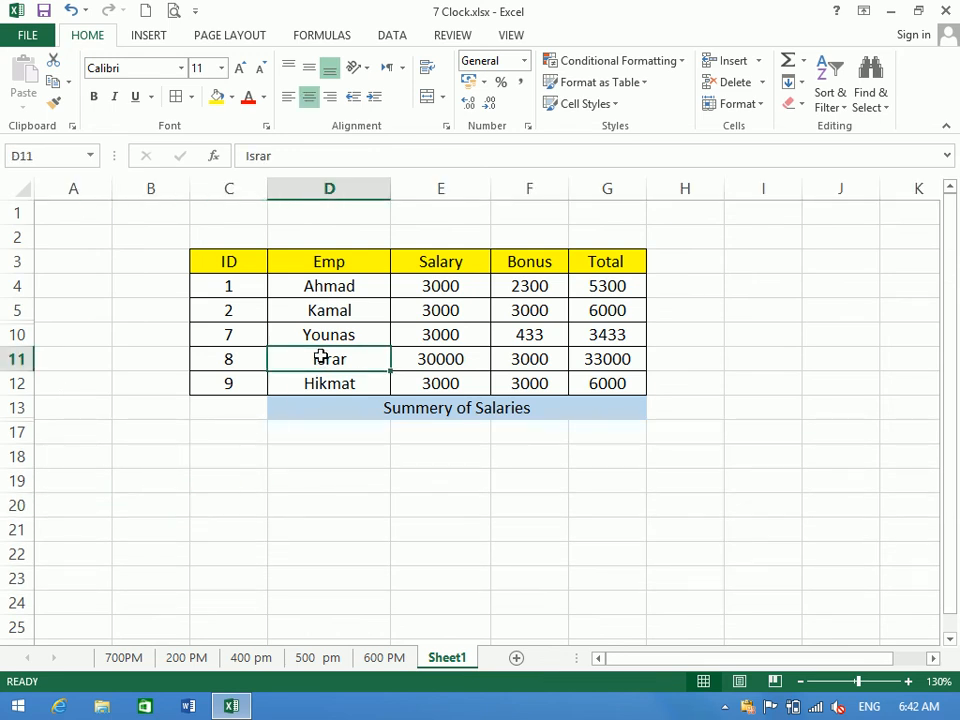
pyautogui.hotkey('ctrl', 'a')
pyautogui.click(261, 527)
pyautogui.hotkey('ctrl', 'a')
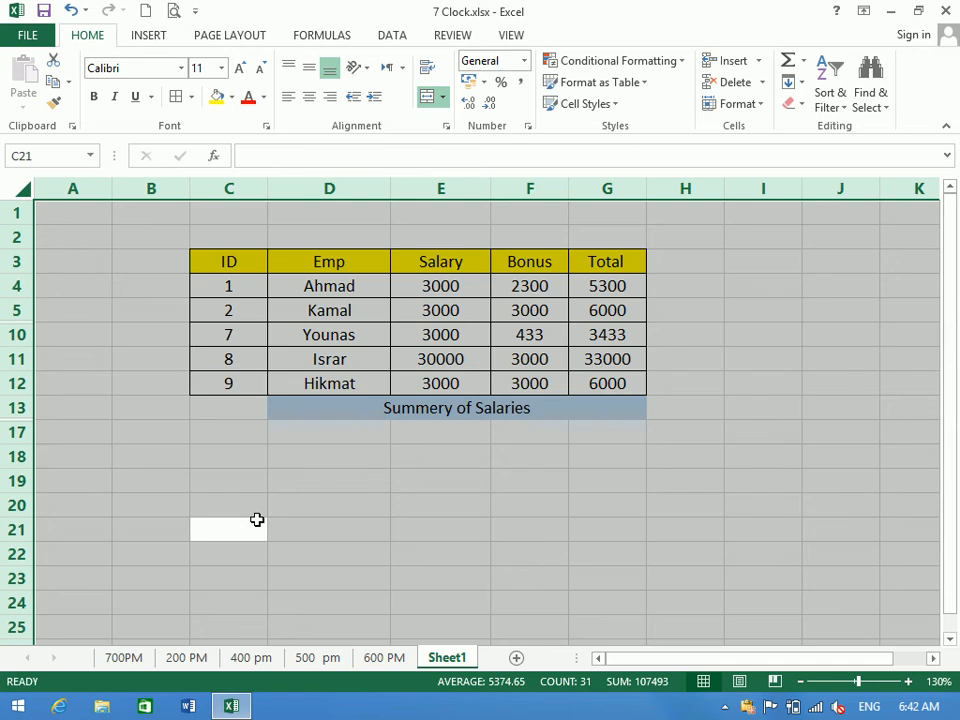
pyautogui.click(257, 520)
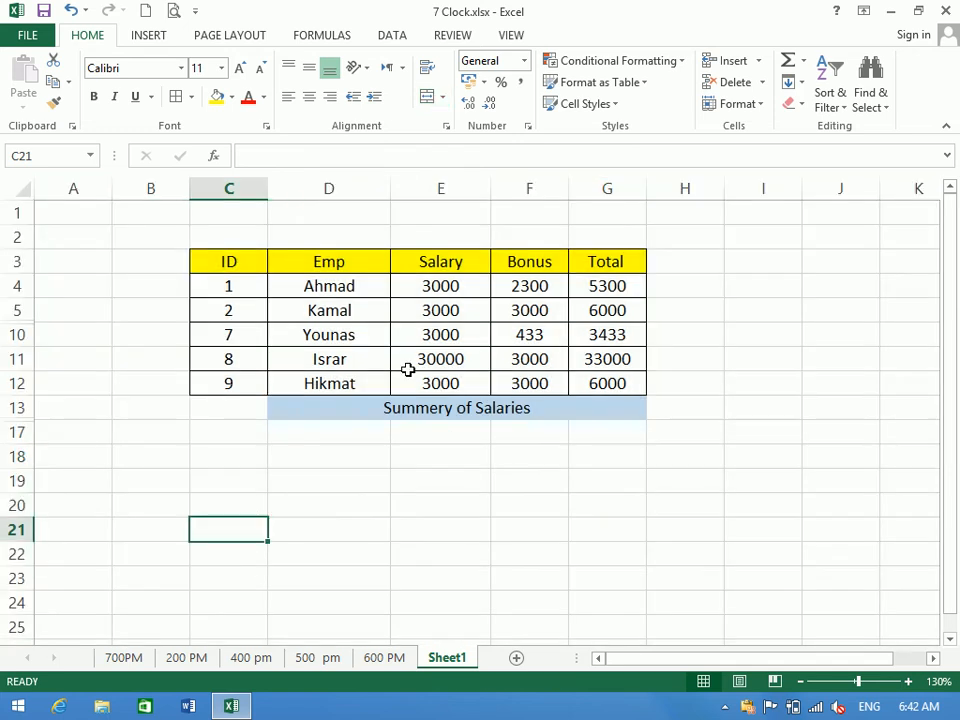
# Select only the sheet's visible cells with Go To Special.
pyautogui.click(871, 97)
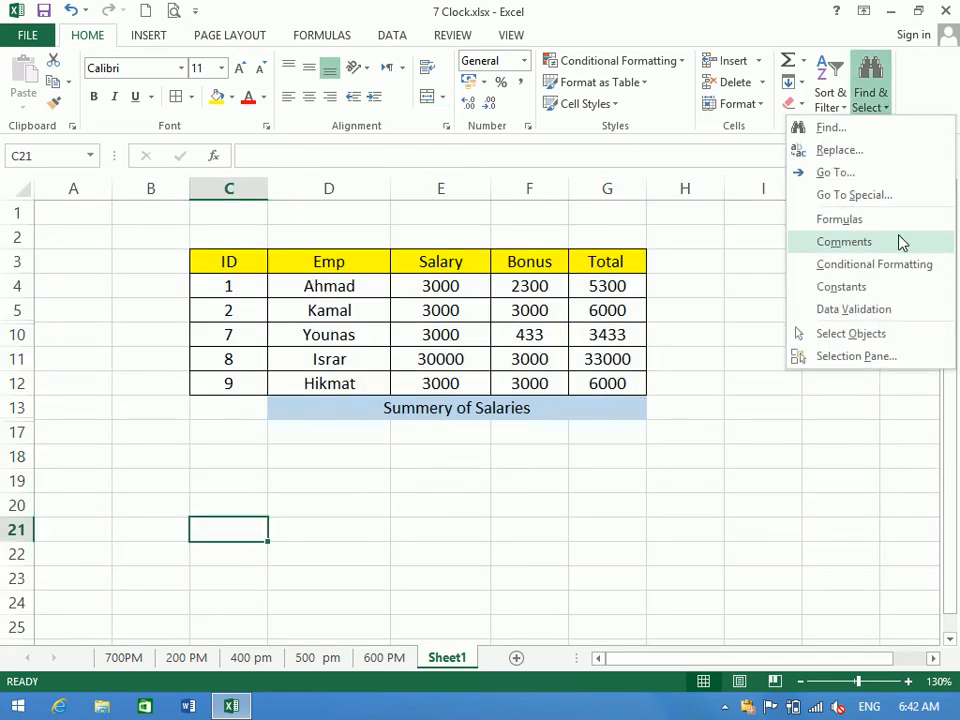
pyautogui.click(885, 193)
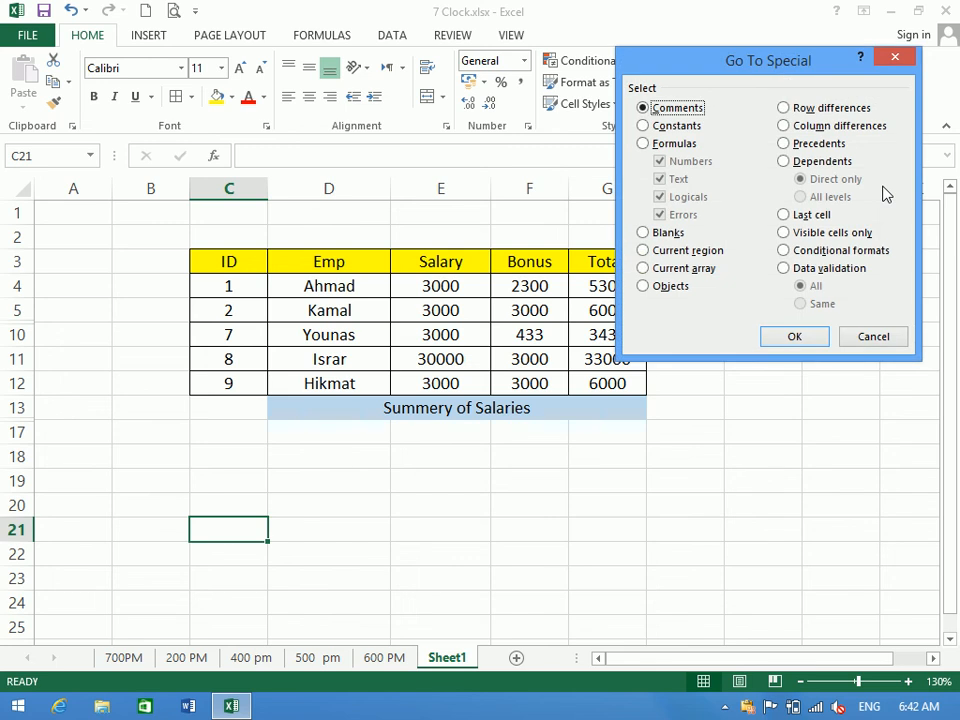
pyautogui.click(806, 234)
pyautogui.click(795, 337)
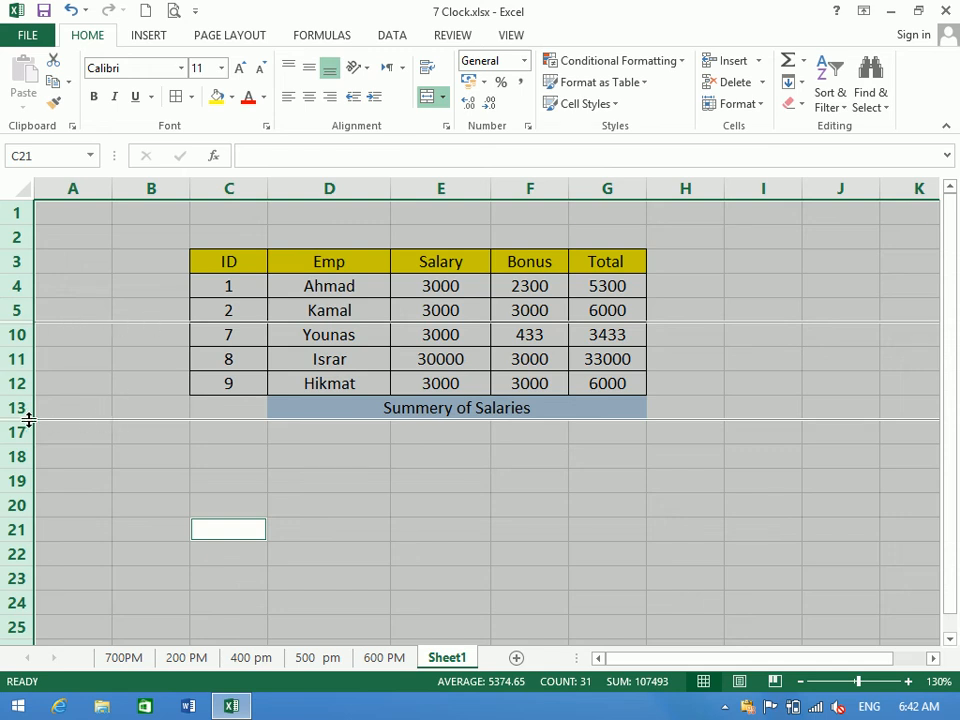
# Try to unhide the hidden rows from the visible-cells selection, and clear the selection.
pyautogui.rightClick(12, 334)
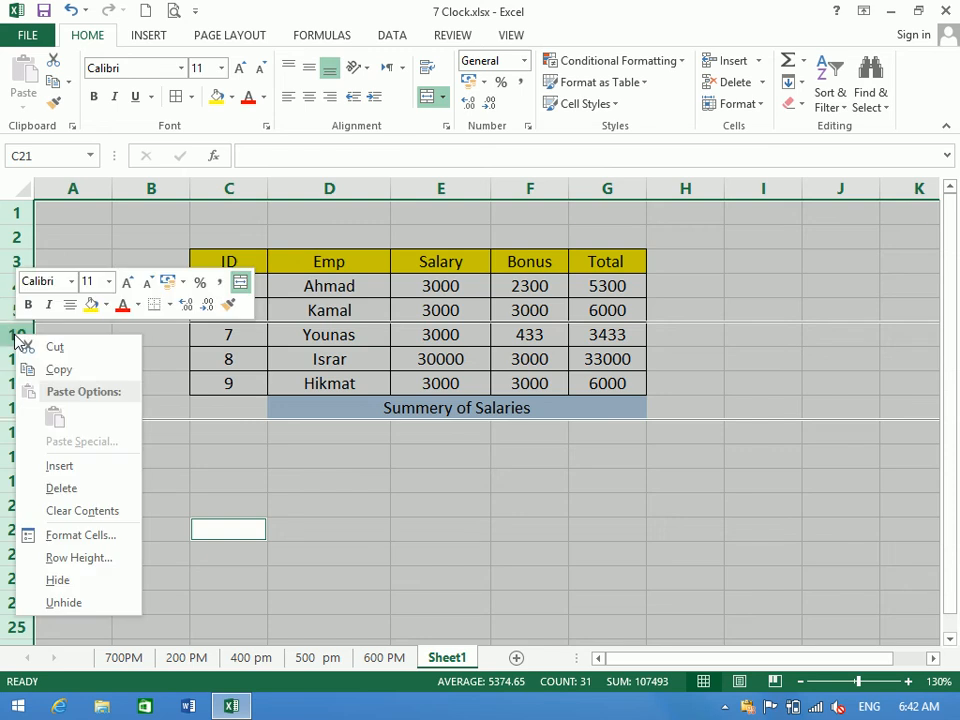
pyautogui.click(62, 603)
pyautogui.click(76, 466)
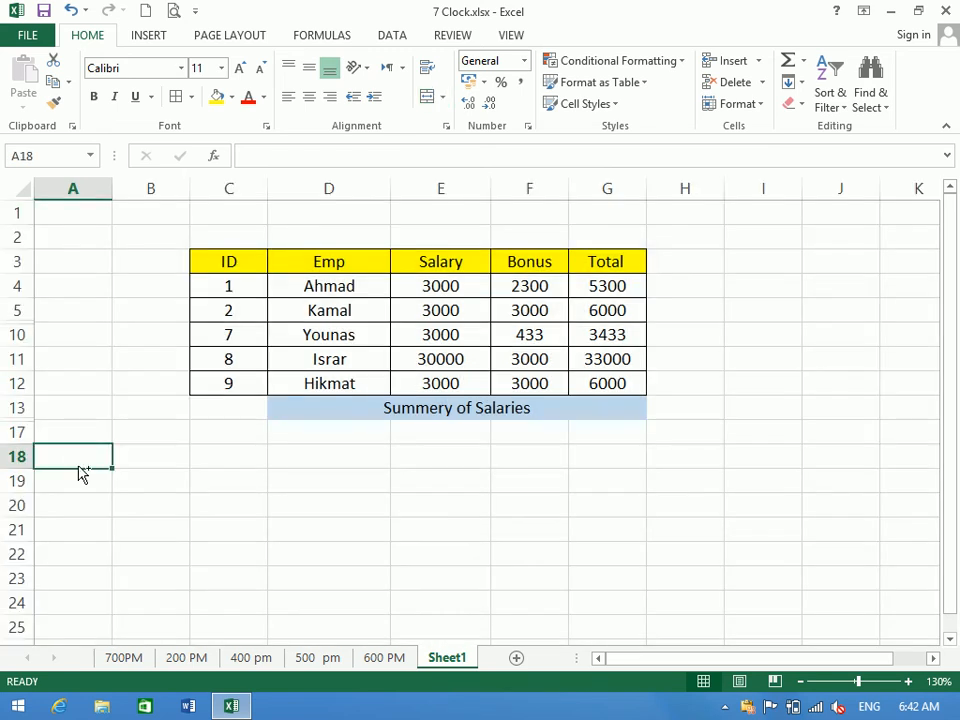
# Select the entire sheet and unhide all of its hidden rows.
pyautogui.hotkey('ctrl', 'a')
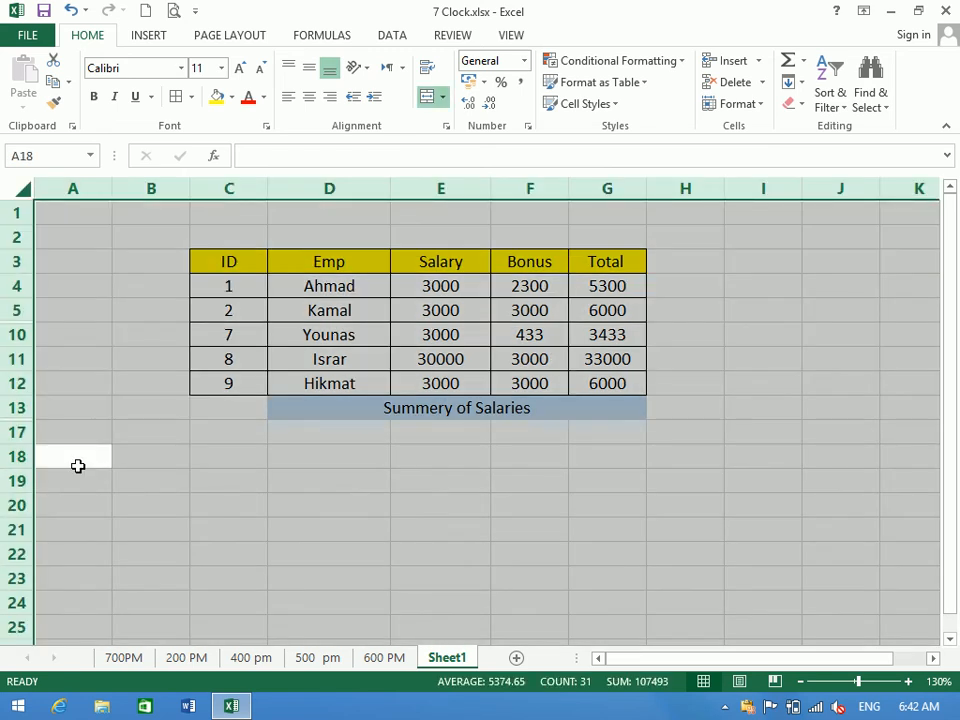
pyautogui.rightClick(9, 335)
pyautogui.click(71, 603)
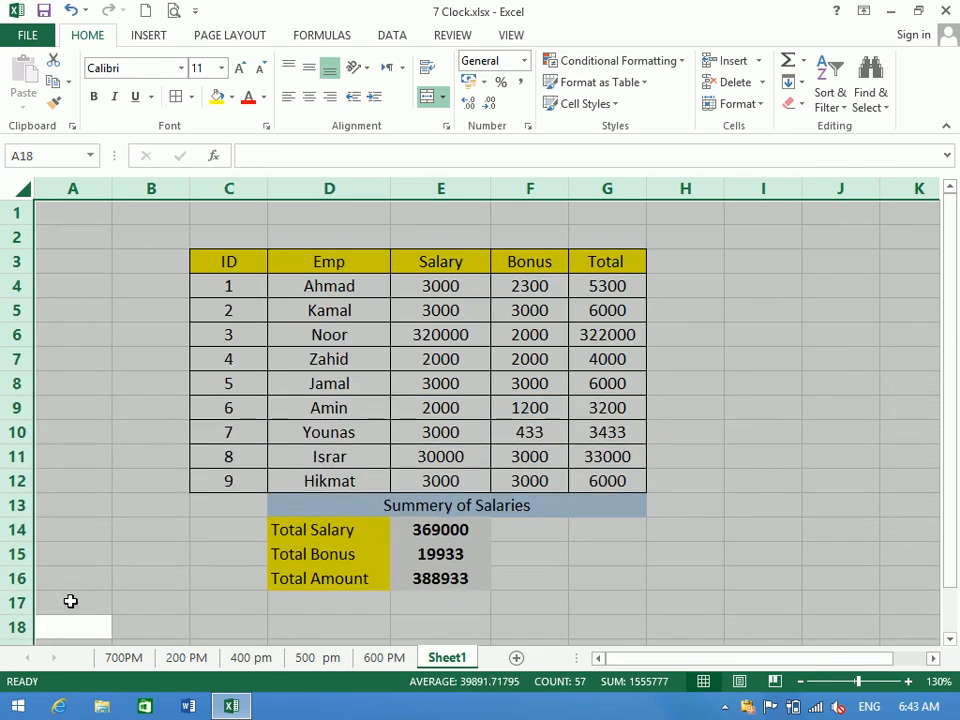
pyautogui.click(124, 489)
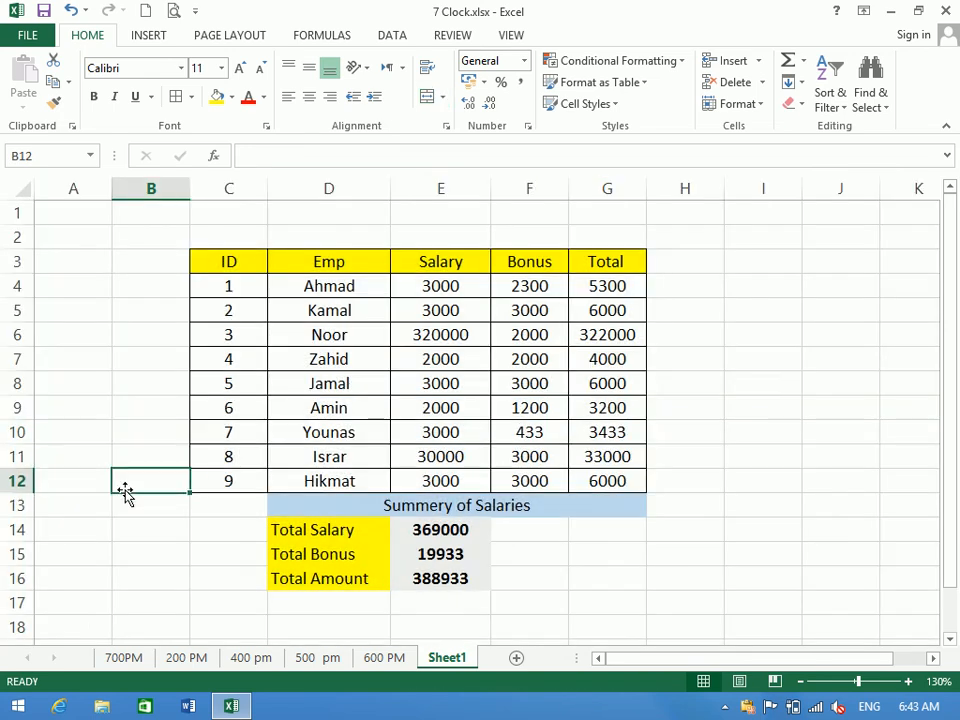
pyautogui.click(870, 97)
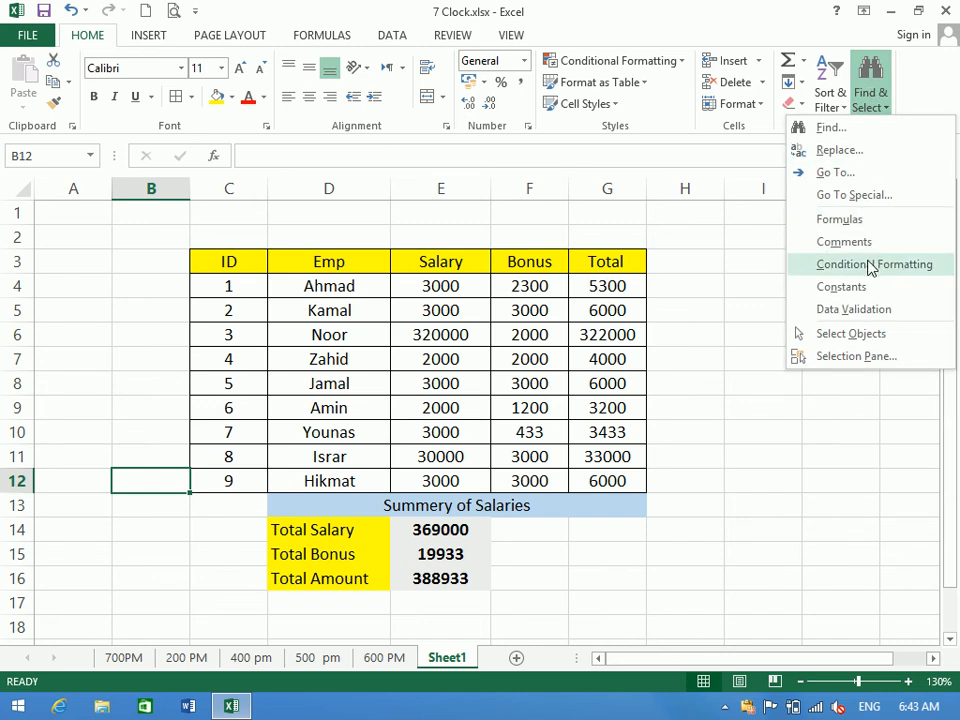
pyautogui.click(858, 196)
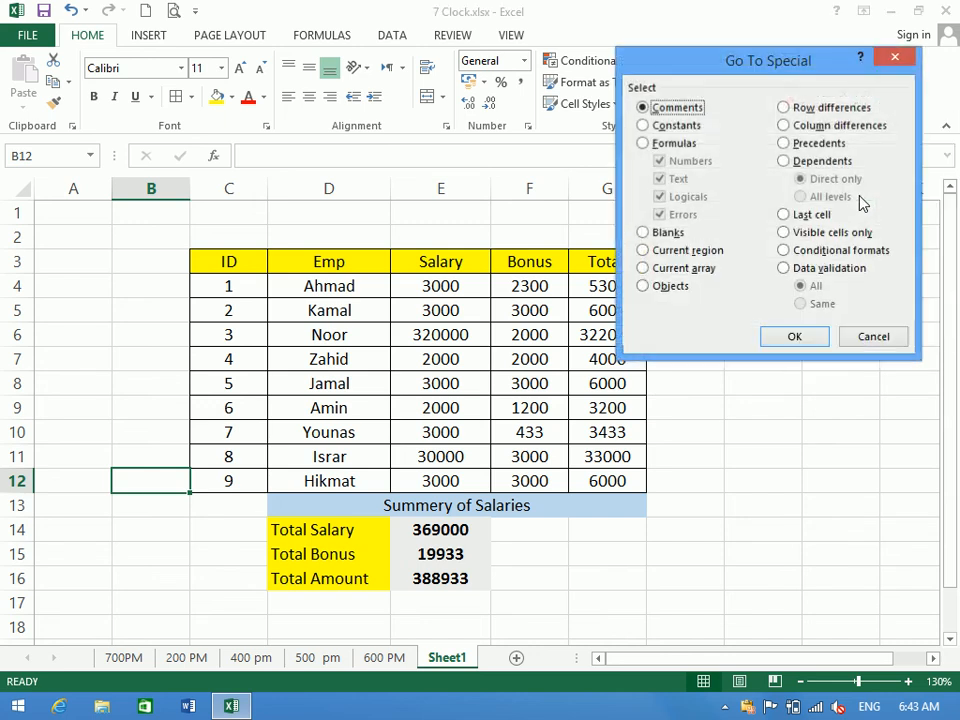
pyautogui.click(836, 251)
pyautogui.click(876, 338)
# Start a Greater Than highlight rule with a threshold of 20000 for the Total values in G4:G12.
pyautogui.click(660, 66)
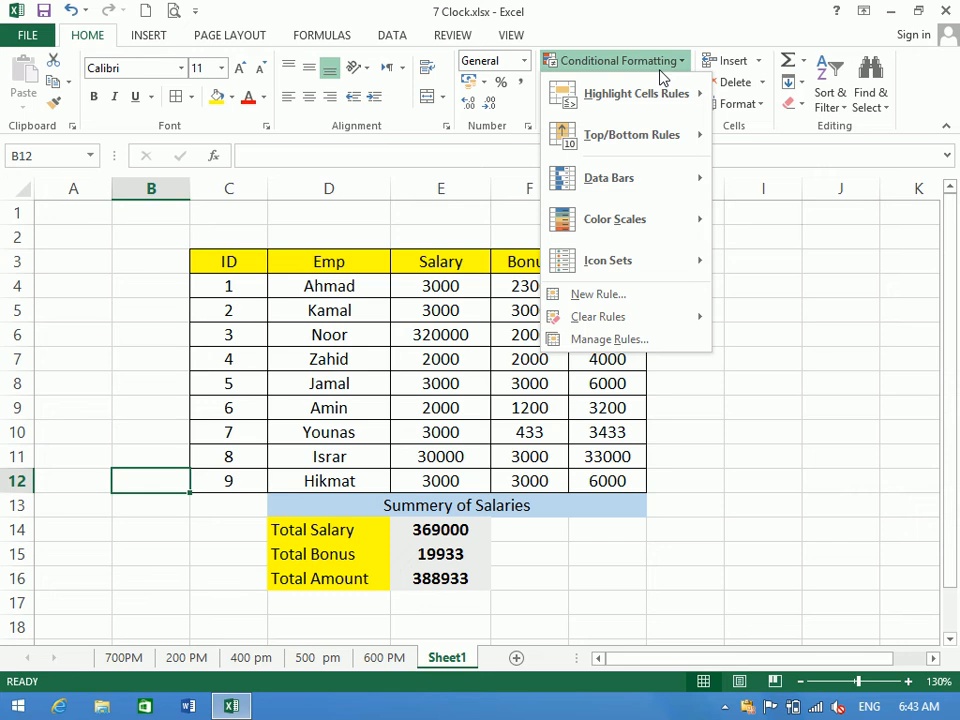
pyautogui.click(435, 297)
pyautogui.moveTo(435, 287); pyautogui.dragTo(455, 481)
pyautogui.moveTo(605, 262); pyautogui.dragTo(607, 383)
pyautogui.moveTo(590, 288); pyautogui.dragTo(591, 478)
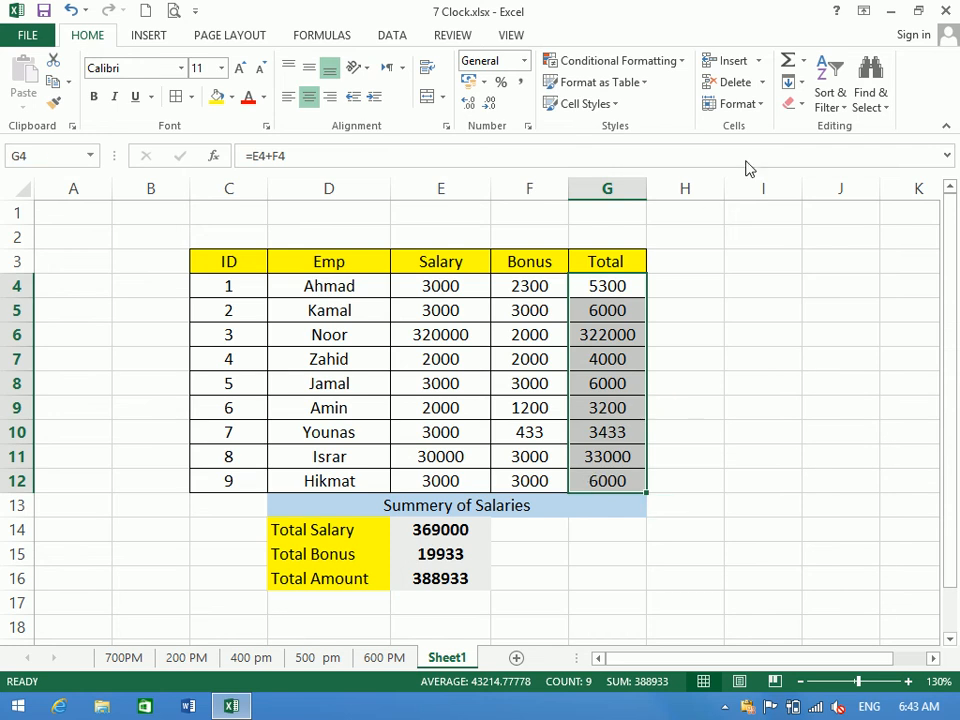
pyautogui.click(640, 60)
pyautogui.moveTo(680, 93)
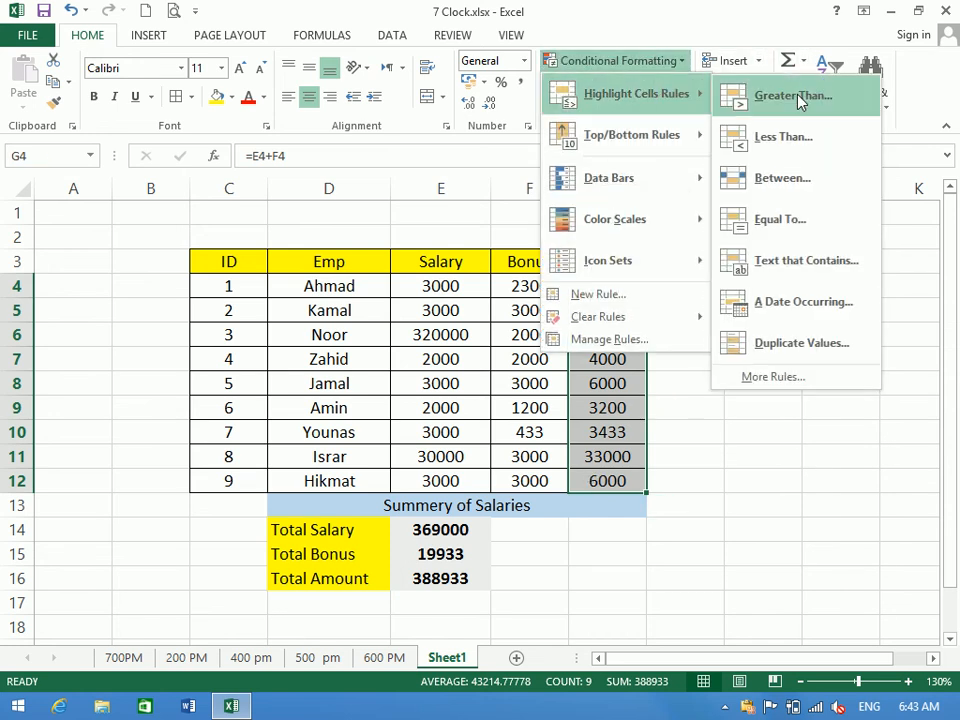
pyautogui.click(780, 95)
pyautogui.write('20000')
# Give the Greater Than rule a custom format with a light green fill and apply it.
pyautogui.click(797, 247)
pyautogui.click(810, 337)
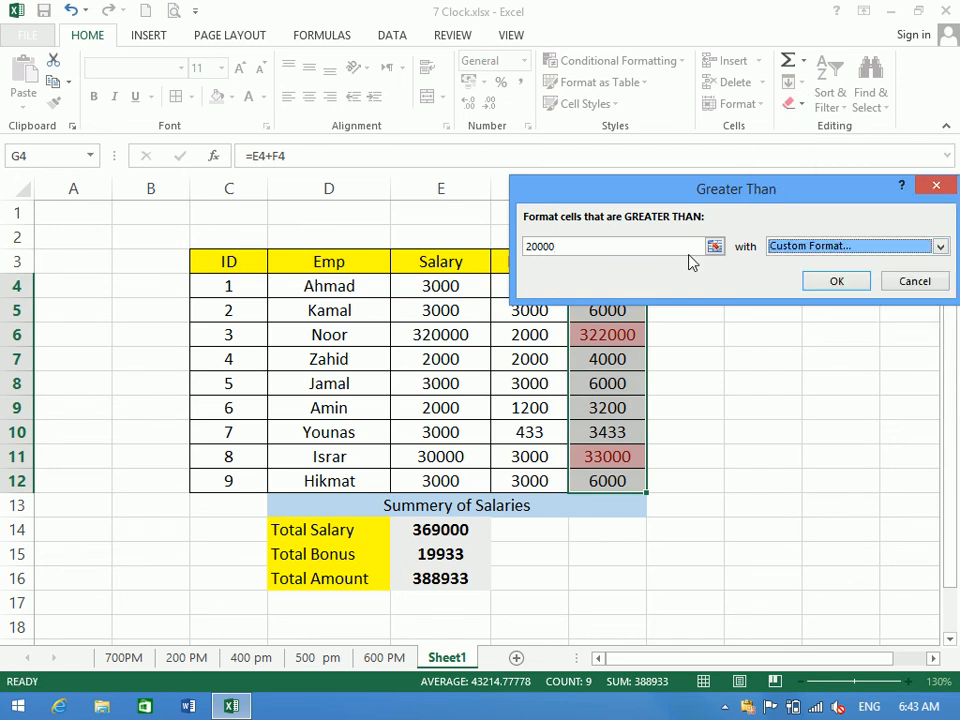
pyautogui.click(651, 42)
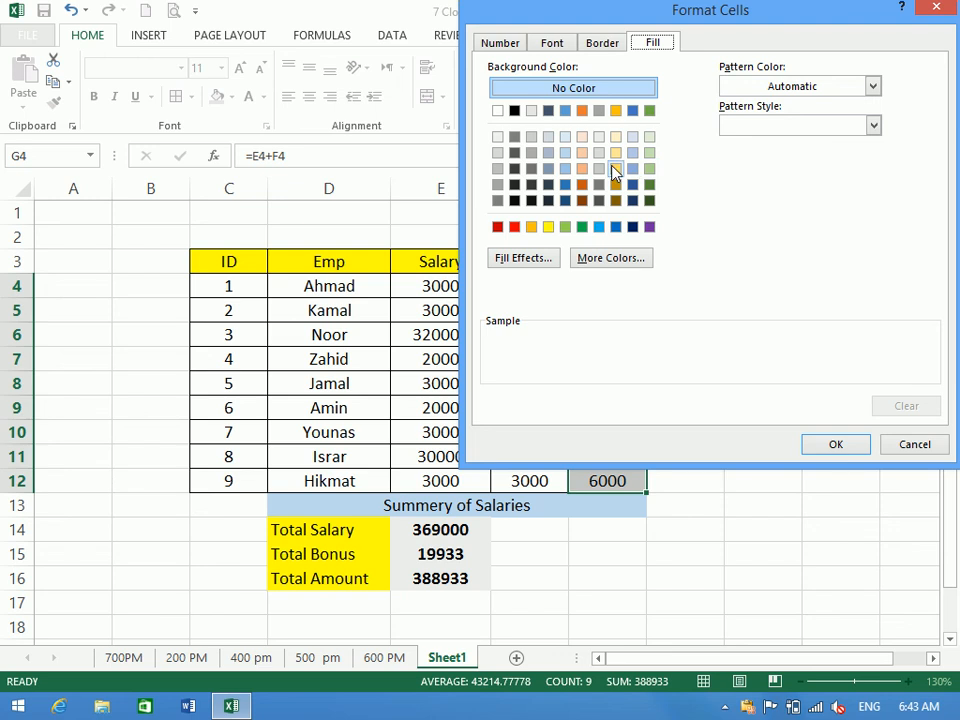
pyautogui.click(565, 227)
pyautogui.click(836, 446)
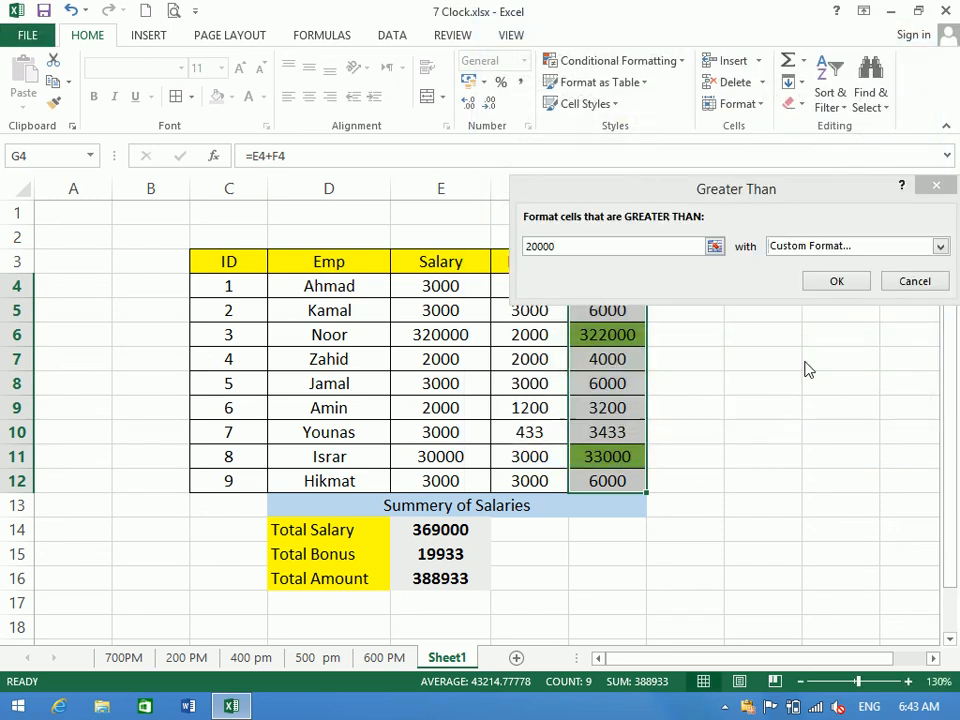
pyautogui.click(829, 285)
pyautogui.click(741, 432)
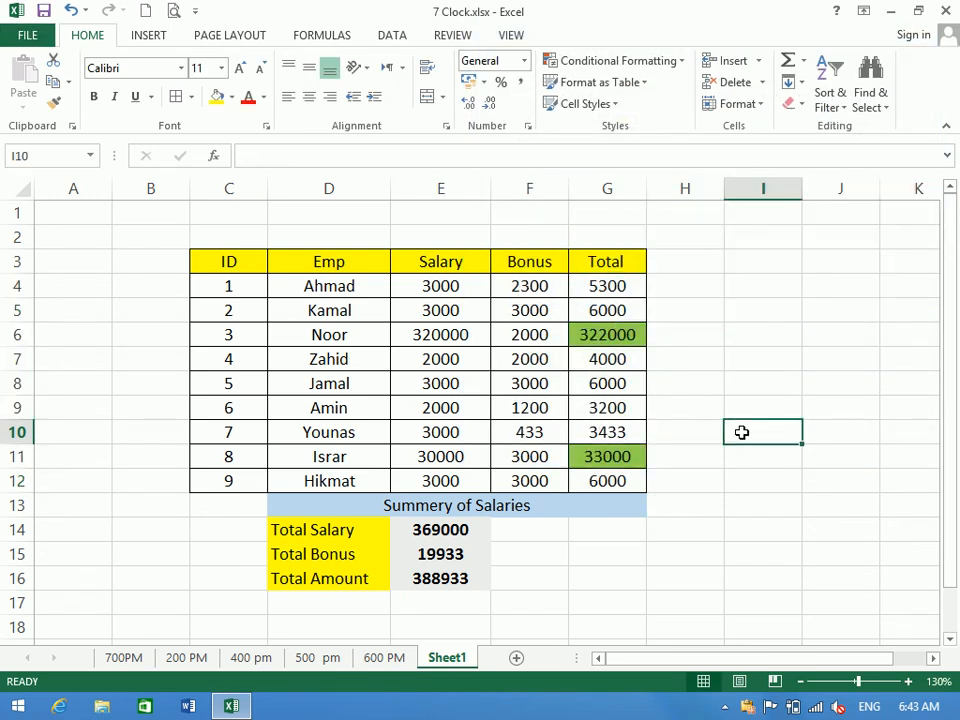
# Set the first employee's bonus in F4 to 30000, and select the salary, bonus and total values.
pyautogui.click(498, 281)
pyautogui.write('30000')
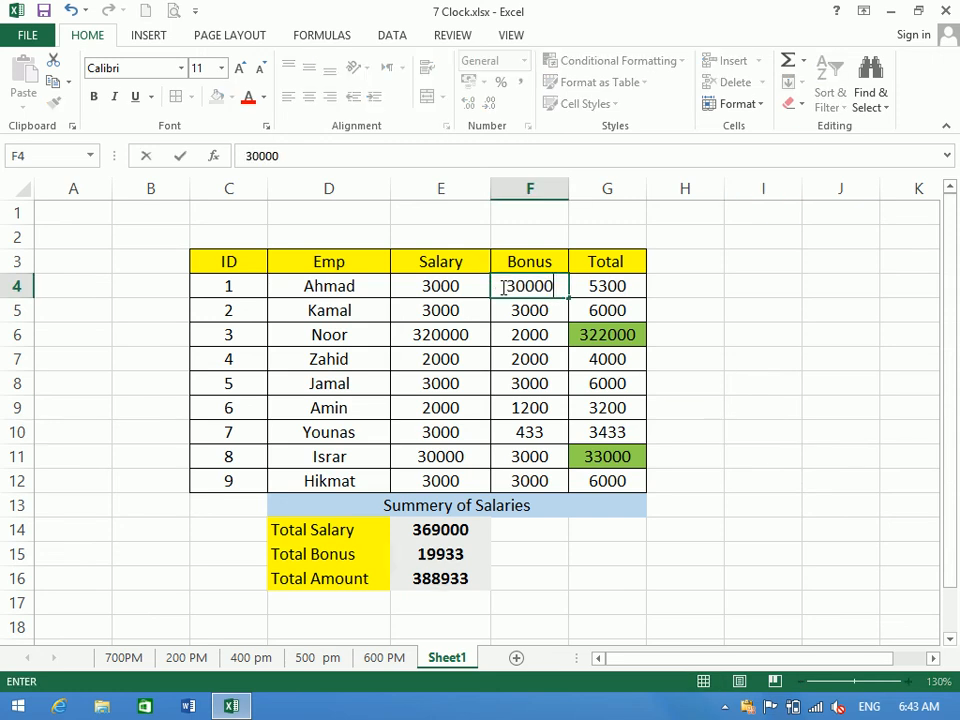
pyautogui.press('Return')
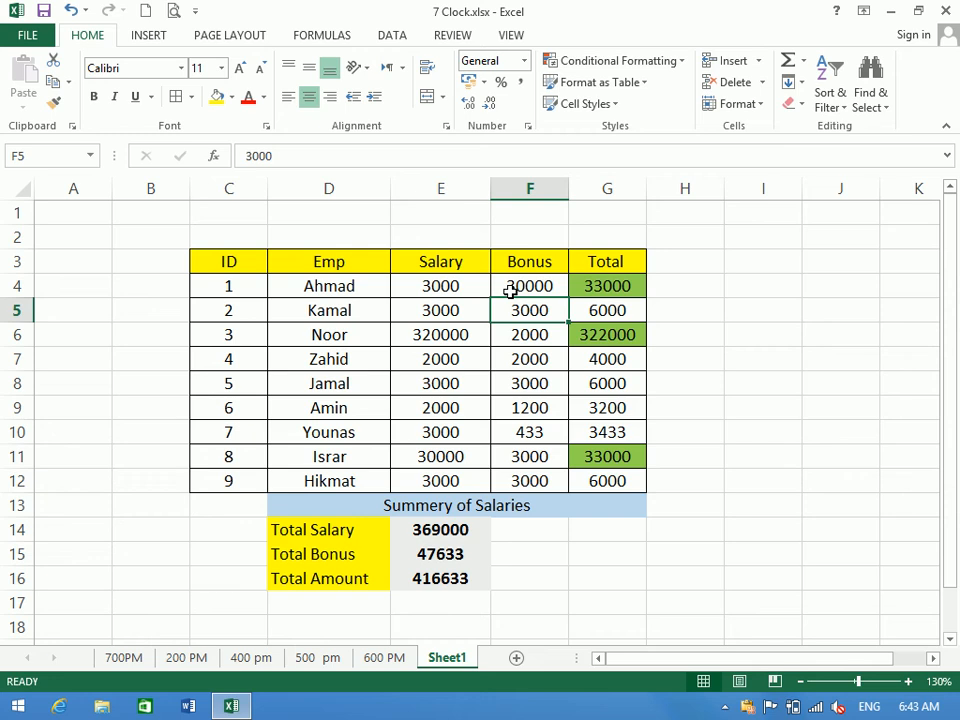
pyautogui.click(511, 290)
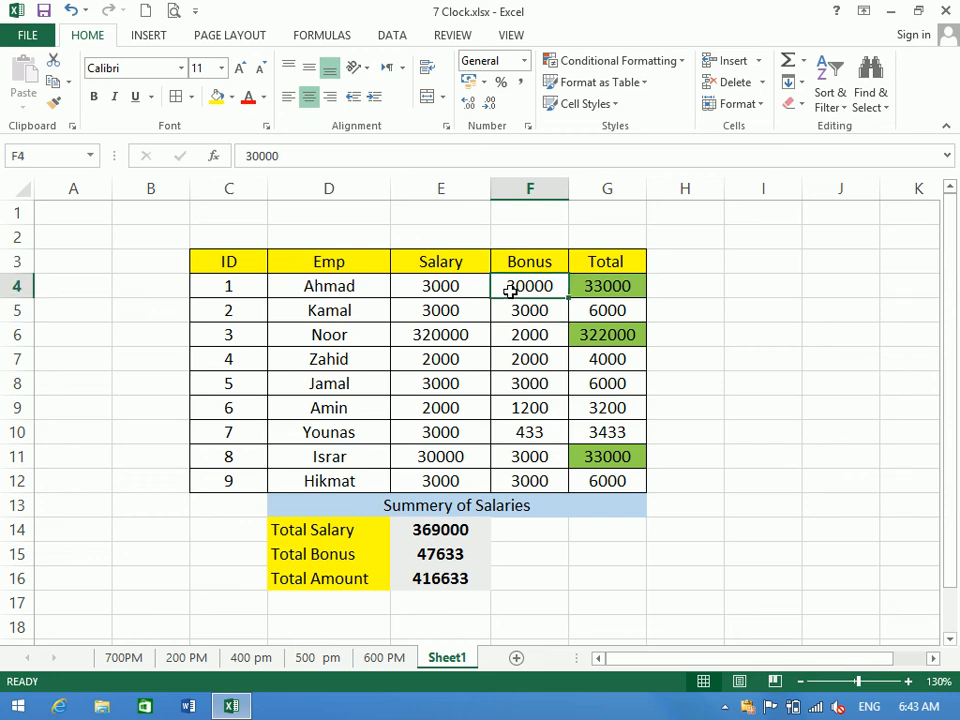
pyautogui.moveTo(448, 283); pyautogui.dragTo(615, 485)
# Enter the headers Course, Fee, Adm, Total, Piad and UnPiad across D19:I19 below the salary summary.
pyautogui.moveTo(524, 628); pyautogui.dragTo(530, 660)
pyautogui.click(498, 554)
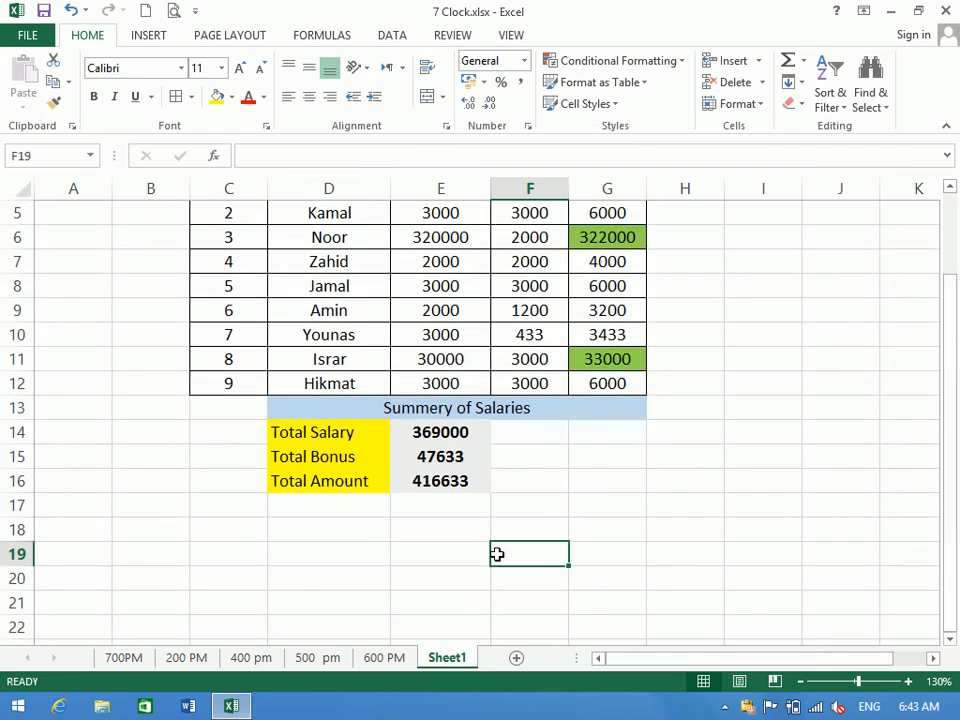
pyautogui.click(289, 559)
pyautogui.write('cOURSE')
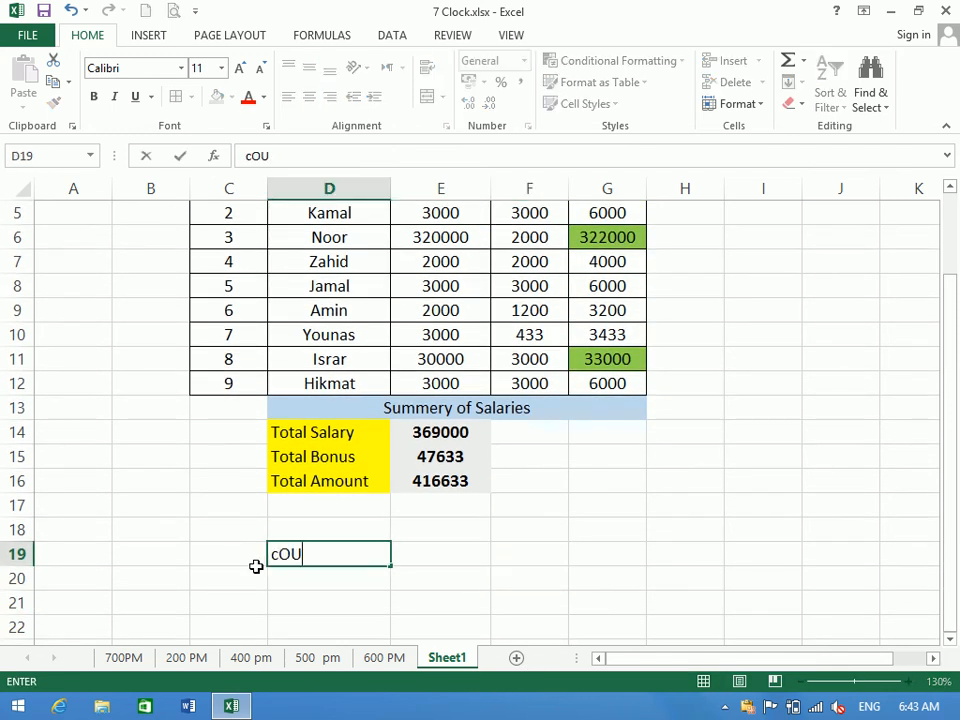
pyautogui.press('Tab')
pyautogui.write('Fee')
pyautogui.press('Tab')
pyautogui.write('Adm')
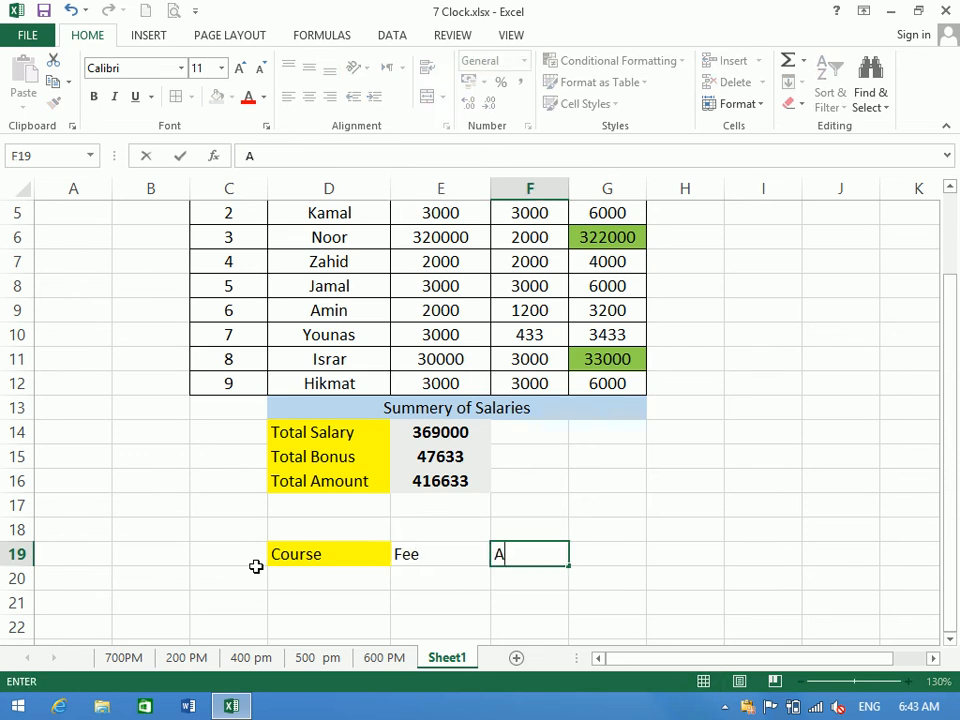
pyautogui.press('Tab')
pyautogui.write('Total')
pyautogui.press('Tab')
pyautogui.write('Piad')
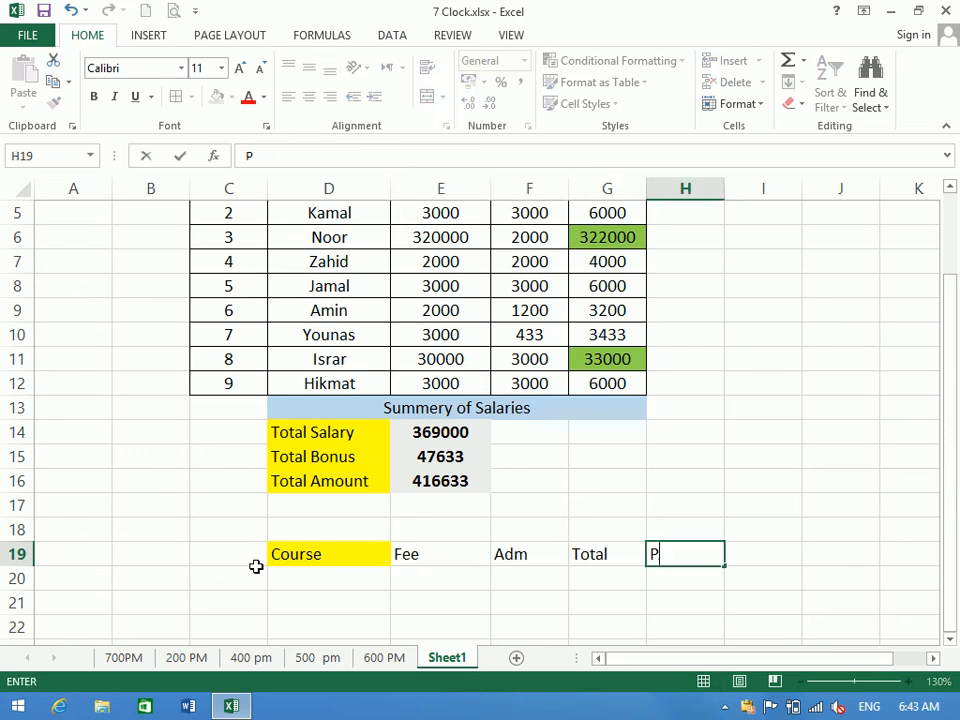
pyautogui.press('Tab')
pyautogui.write('UnP')
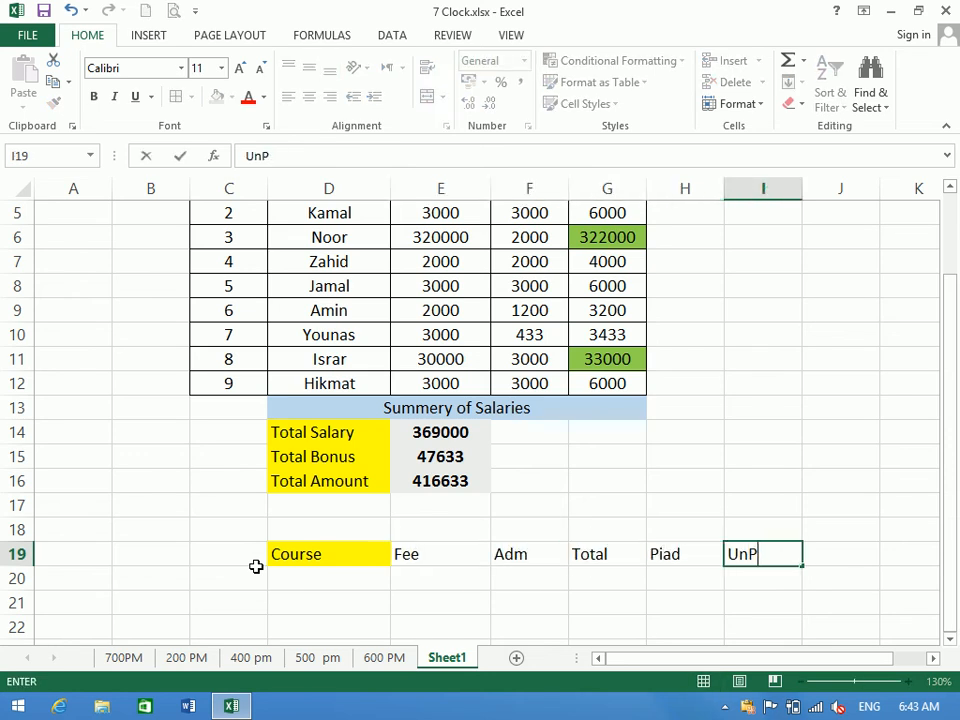
pyautogui.write('iad')
pyautogui.press('Return')
# Apply all borders to D19:I26, and fill the header row D19:I19 yellow with centred text.
pyautogui.moveTo(753, 581)
pyautogui.mouseDown()
pyautogui.moveTo(778, 636)
pyautogui.moveTo(765, 584)
pyautogui.mouseUp()
pyautogui.moveTo(350, 461); pyautogui.dragTo(754, 619)
pyautogui.click(176, 97)
pyautogui.moveTo(356, 456); pyautogui.dragTo(757, 455)
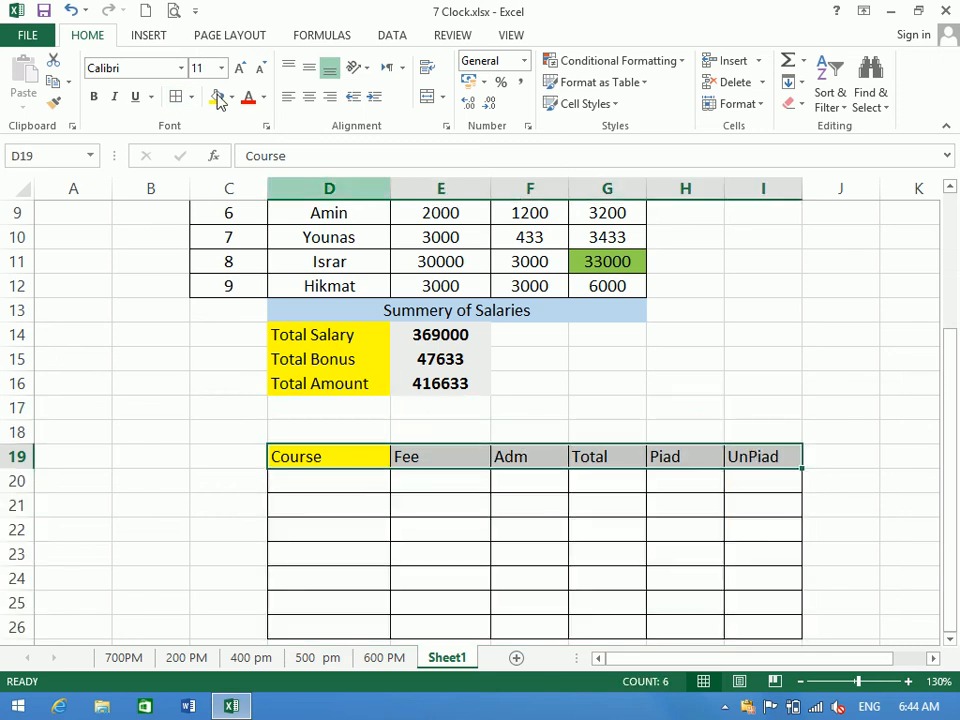
pyautogui.click(217, 97)
pyautogui.click(310, 97)
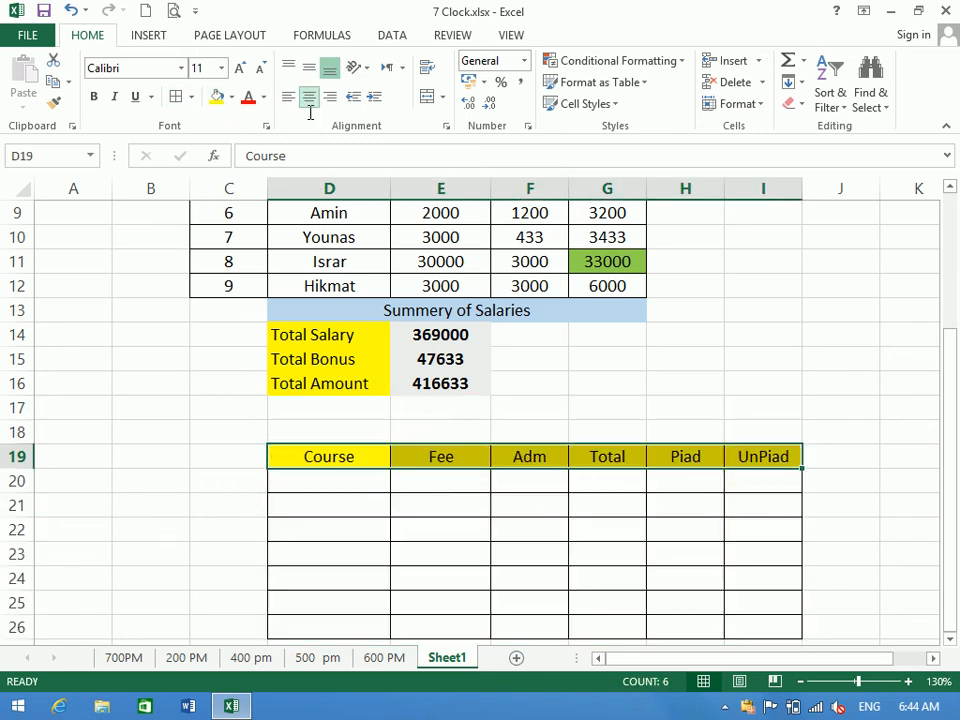
# Highlight UnPiad cells I20:I26 that are greater than 0 using a custom format with a red fill.
pyautogui.moveTo(745, 485); pyautogui.dragTo(773, 626)
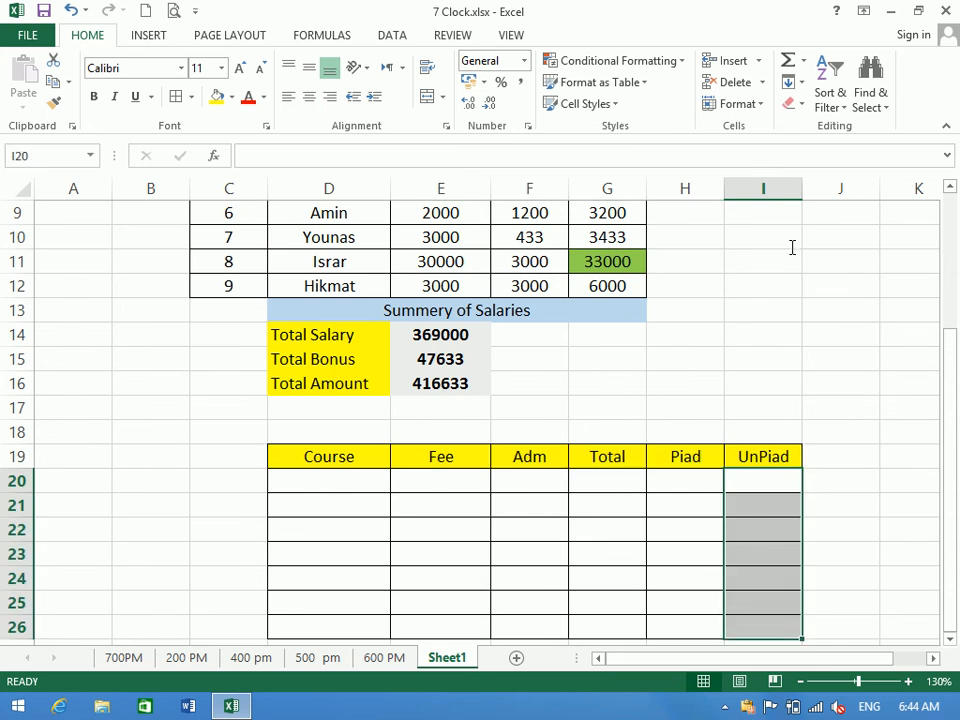
pyautogui.click(620, 59)
pyautogui.moveTo(645, 92)
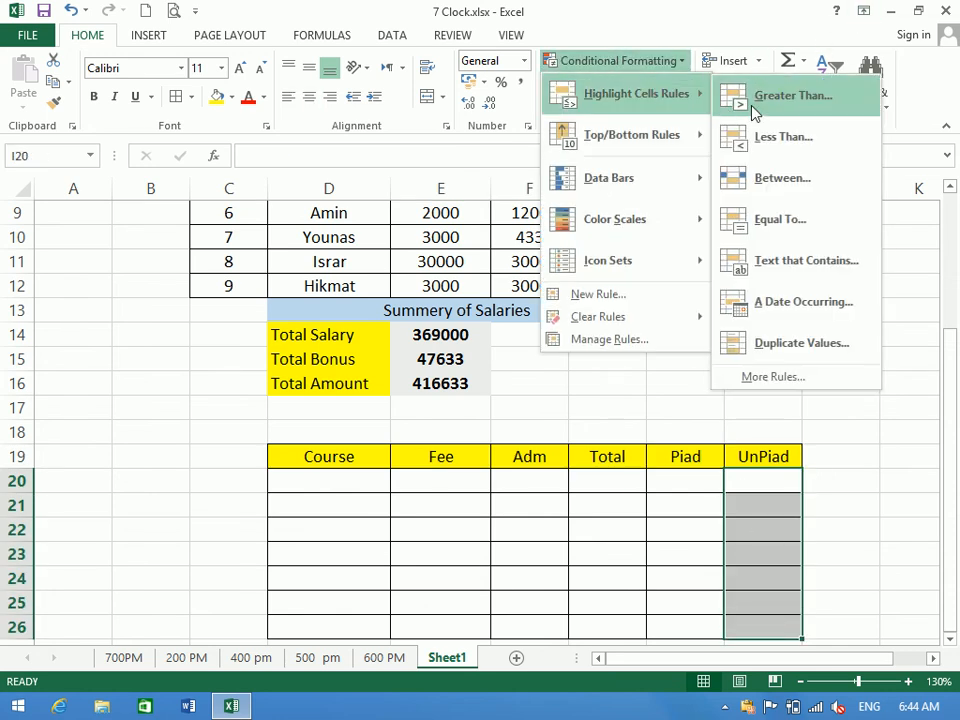
pyautogui.click(755, 97)
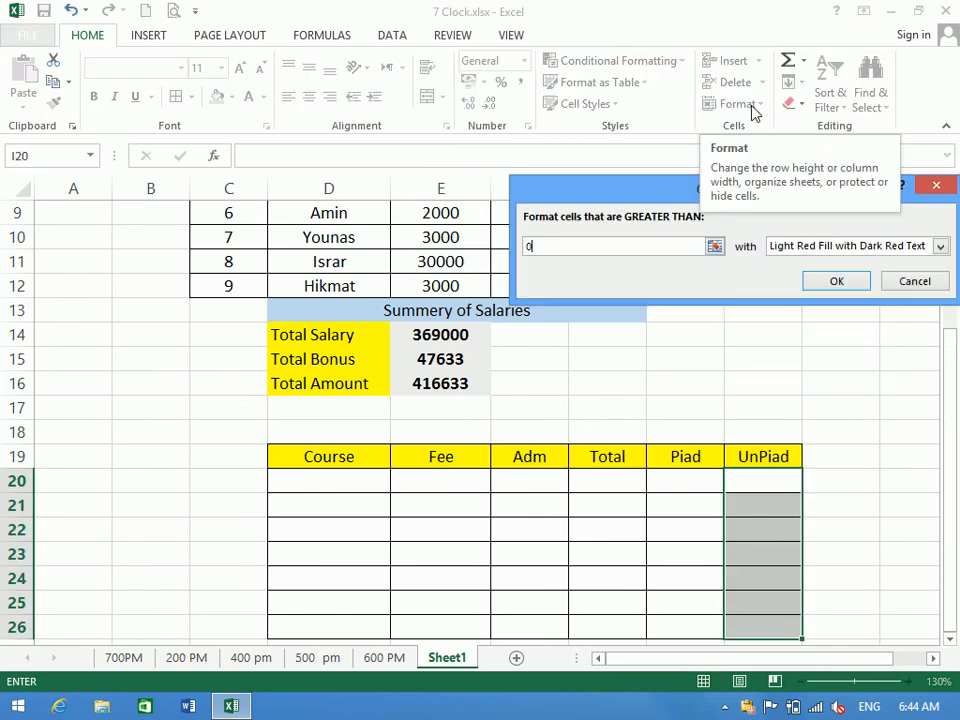
pyautogui.click(940, 246)
pyautogui.click(810, 324)
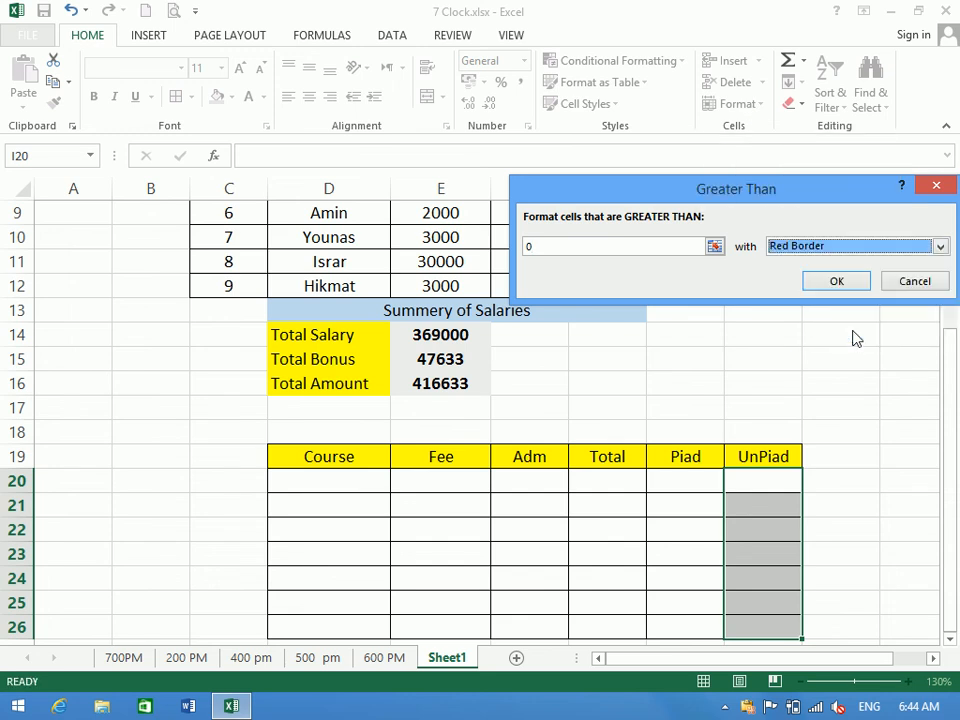
pyautogui.click(840, 248)
pyautogui.click(837, 344)
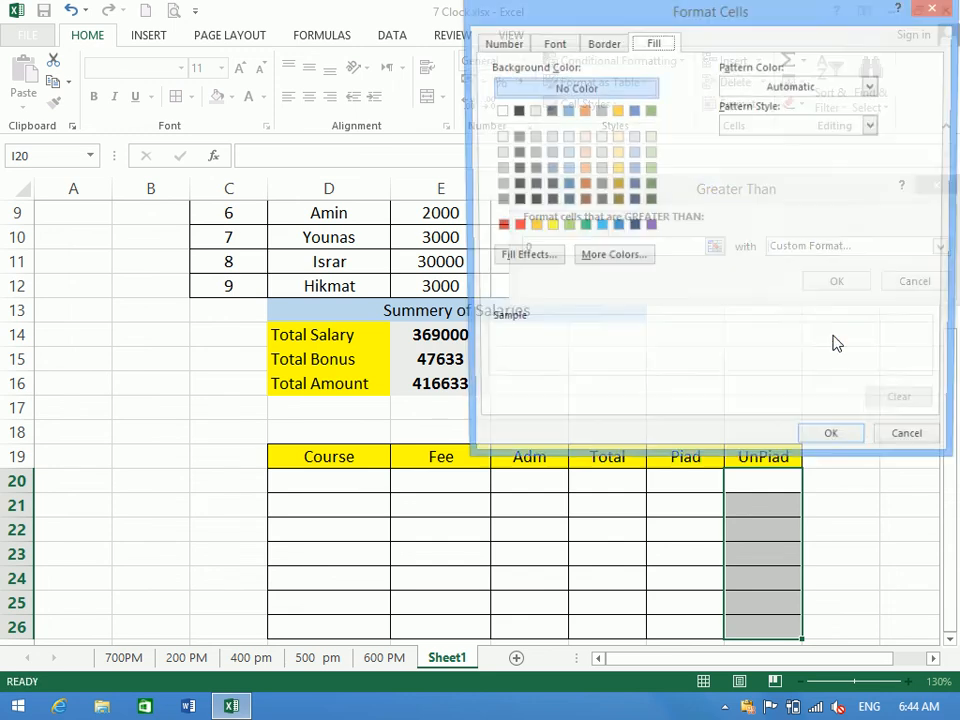
pyautogui.click(514, 226)
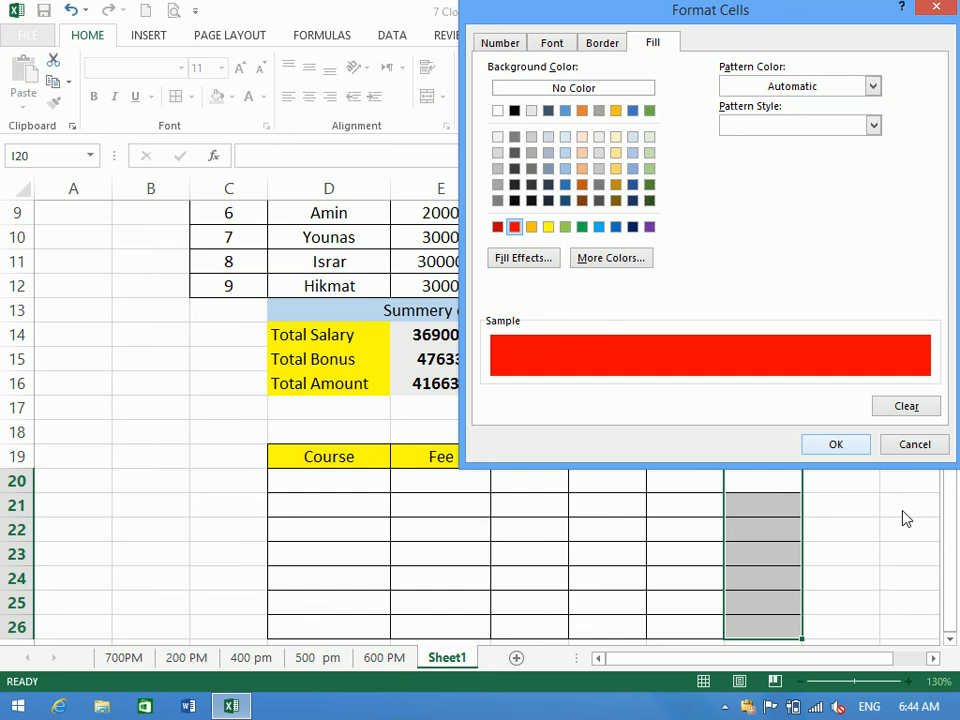
pyautogui.click(838, 446)
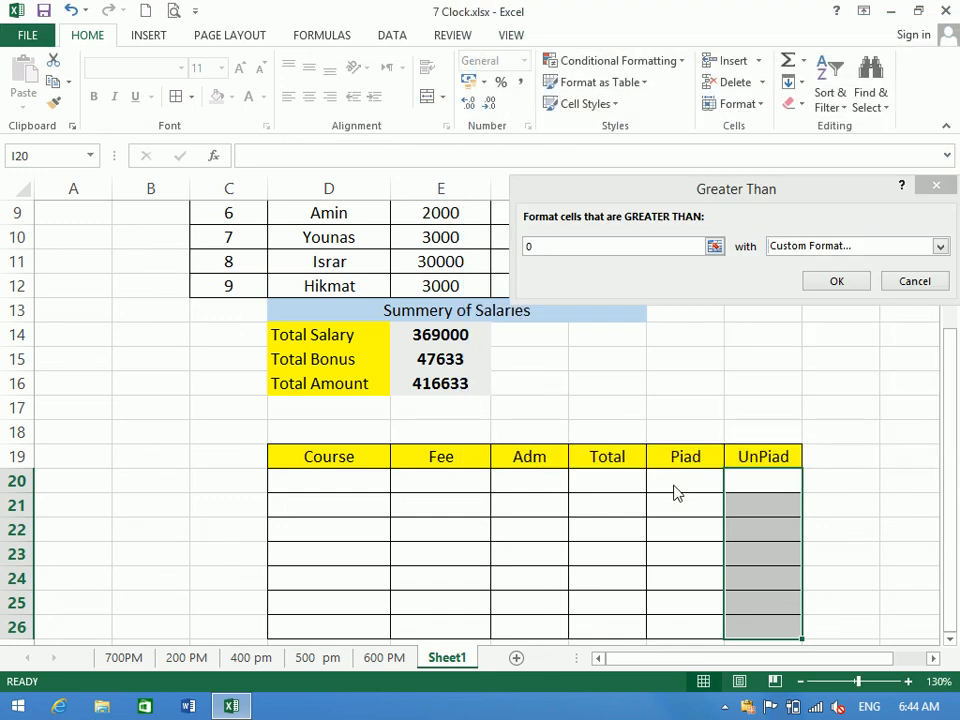
pyautogui.click(835, 282)
# Enter the course MOUS in row 20 with a Fee of 2000 and an Adm of 2000.
pyautogui.click(316, 486)
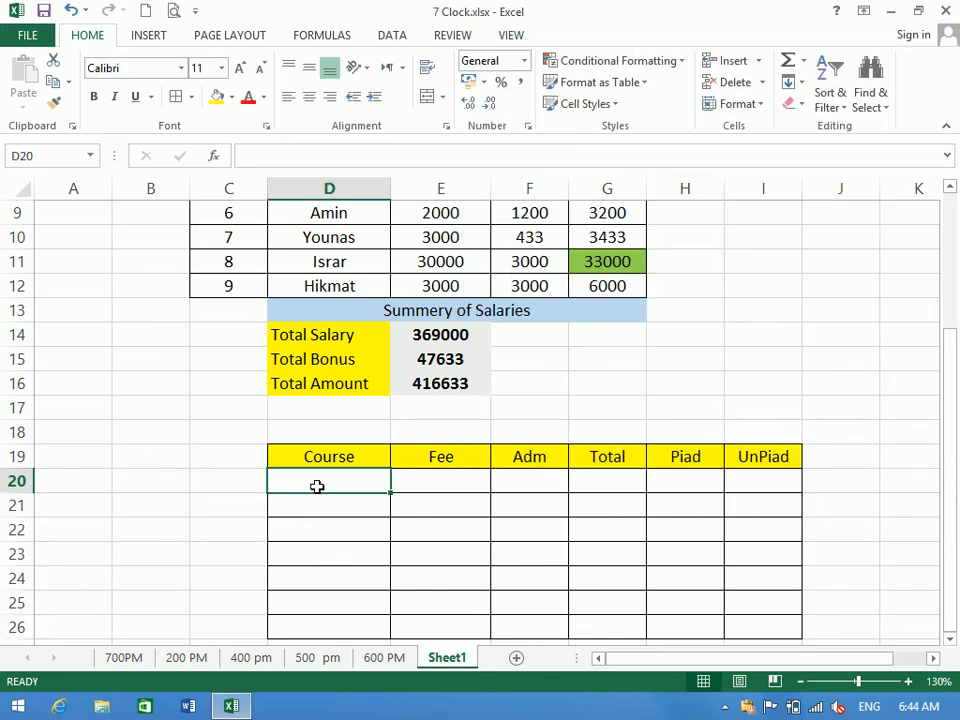
pyautogui.write('MOUS')
pyautogui.press('Tab')
pyautogui.write('2000')
pyautogui.hotkey('ctrl', 'Return')
pyautogui.press('Tab')
pyautogui.write('2000')
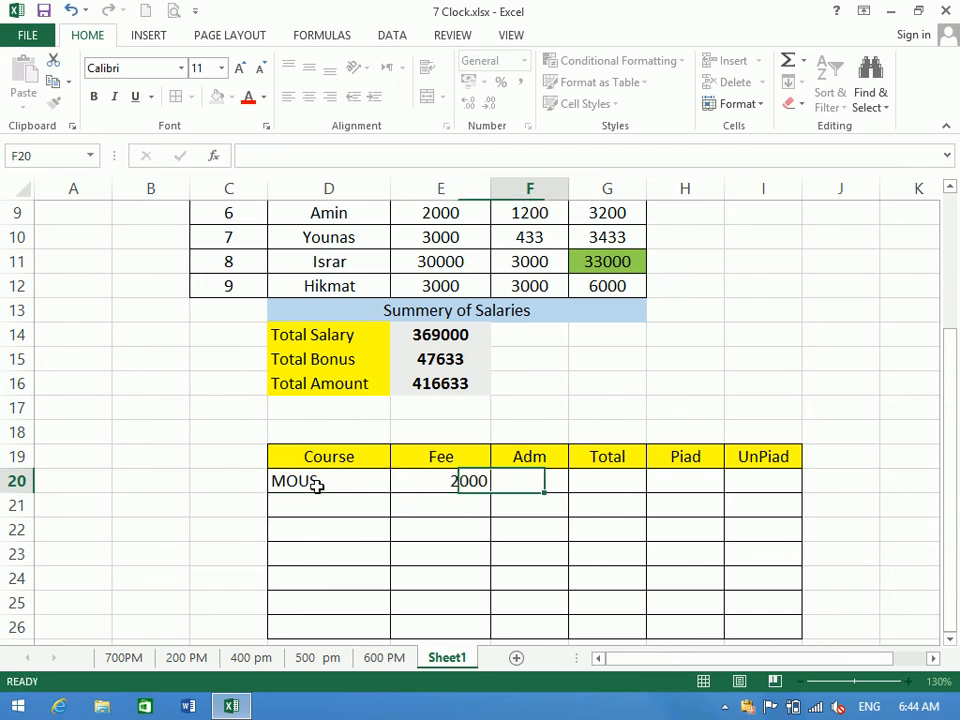
# Calculate the MOUS course's Total in G20 by adding its Fee and Adm amounts.
pyautogui.press('Tab')
pyautogui.write('=')
pyautogui.click(430, 479)
pyautogui.write('+')
pyautogui.click(544, 481)
pyautogui.press('Return')
pyautogui.press('Tab')
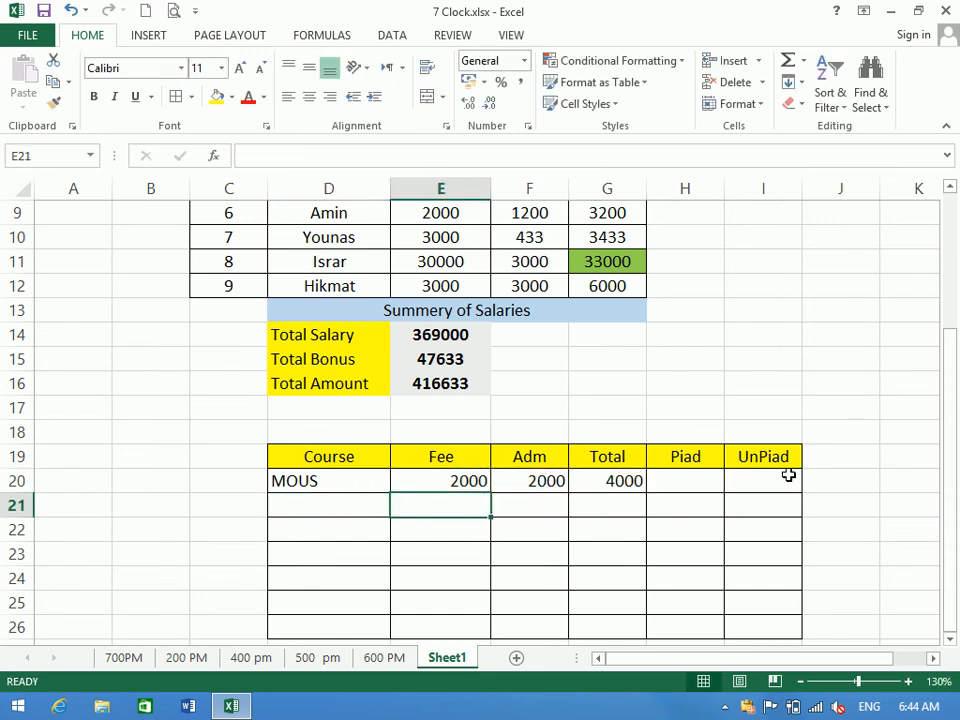
# Calculate UnPiad in I20 as Total minus Piad, and fill the formula down to I26.
pyautogui.click(788, 477)
pyautogui.write('=')
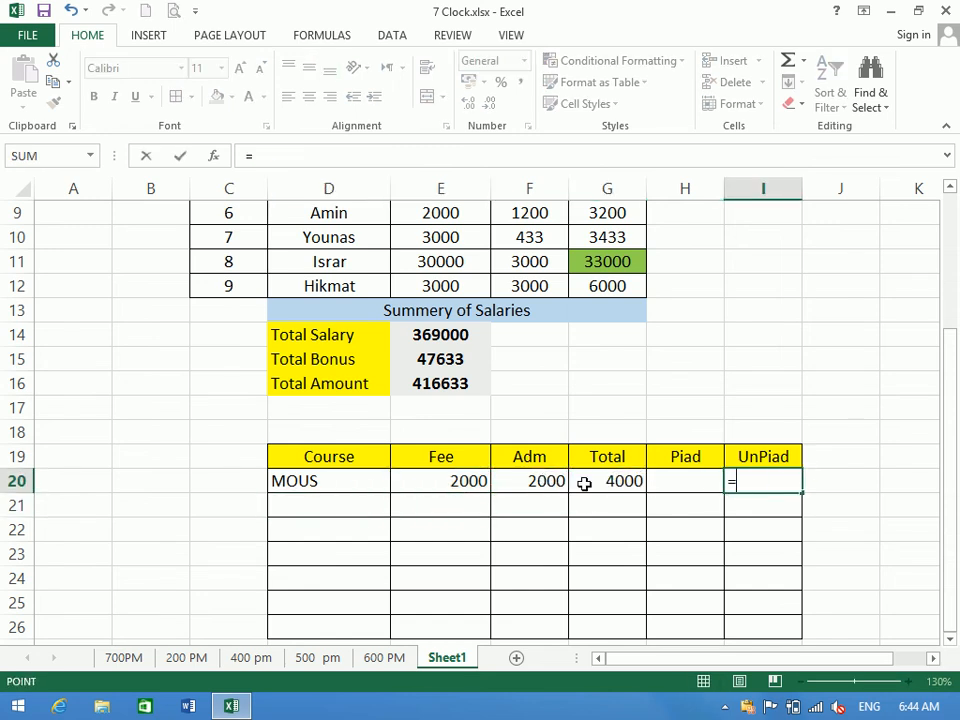
pyautogui.click(584, 484)
pyautogui.write('-')
pyautogui.click(677, 488)
pyautogui.press('Return')
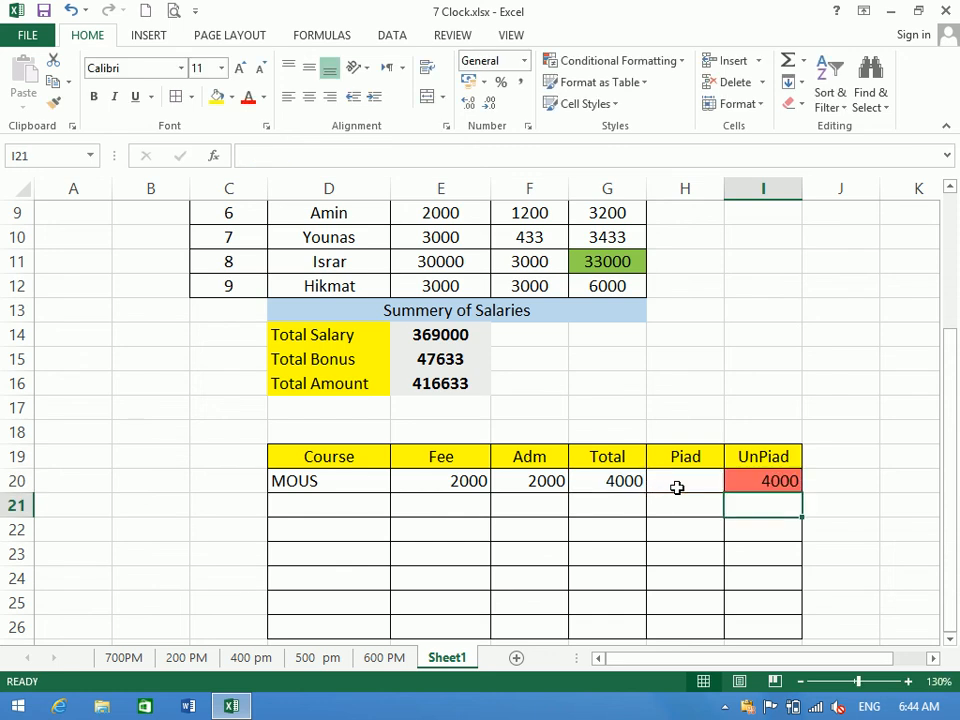
pyautogui.moveTo(769, 480); pyautogui.dragTo(776, 583)
# Enter 2000 as the MOUS course's Piad amount in H20.
pyautogui.click(697, 452)
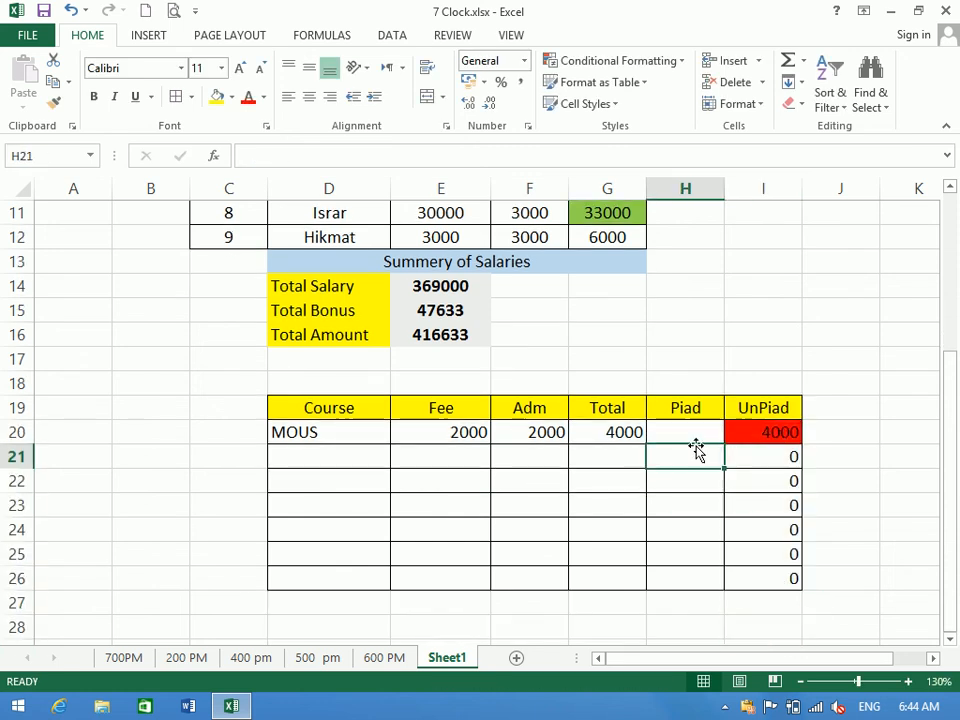
pyautogui.click(692, 430)
pyautogui.write('2000')
pyautogui.press('Return')
# Set the MOUS course's Piad amount in H20 to 4000.
pyautogui.click(692, 430)
pyautogui.write('4000')
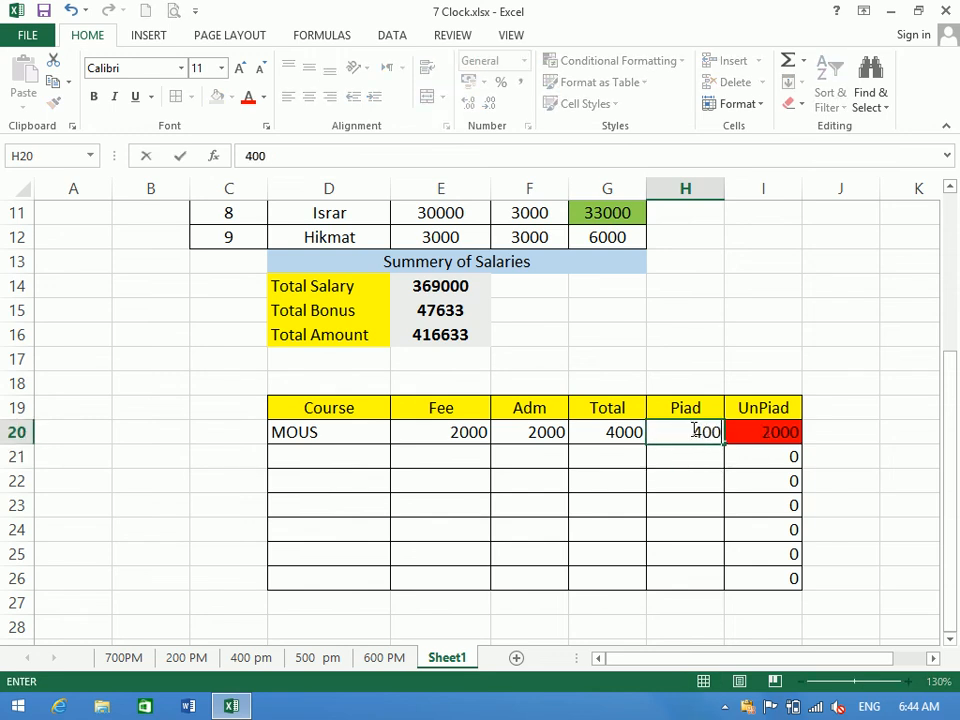
pyautogui.press('Return')
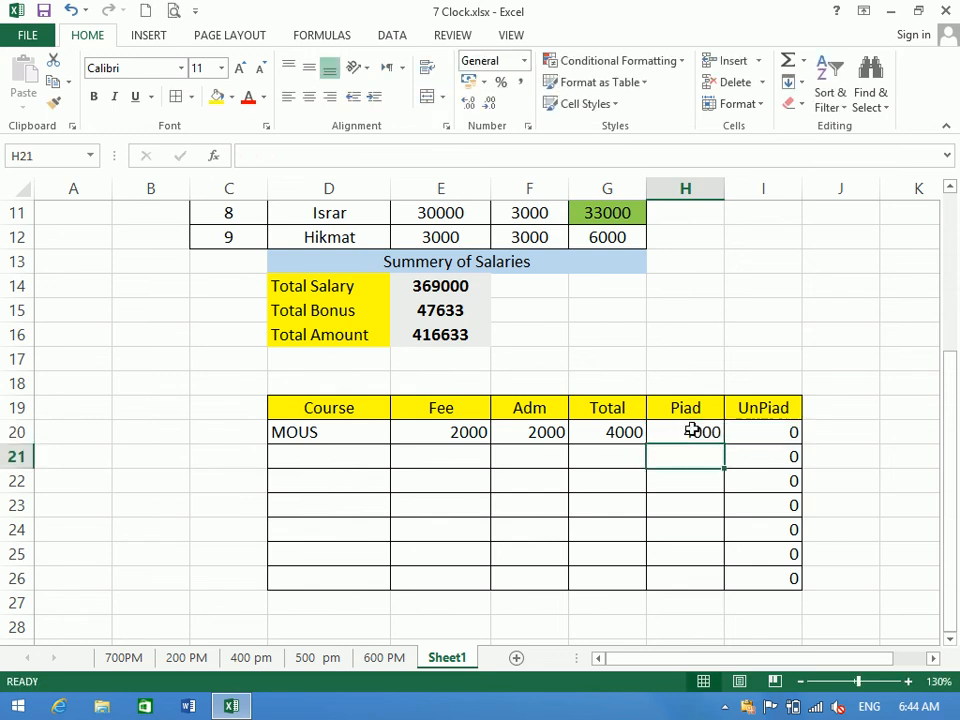
# Enter the DIT course in row 21 with a Fee of 3000 and an Adm amount of 3000.
pyautogui.click(330, 454)
pyautogui.write('dit')
pyautogui.press('Tab')
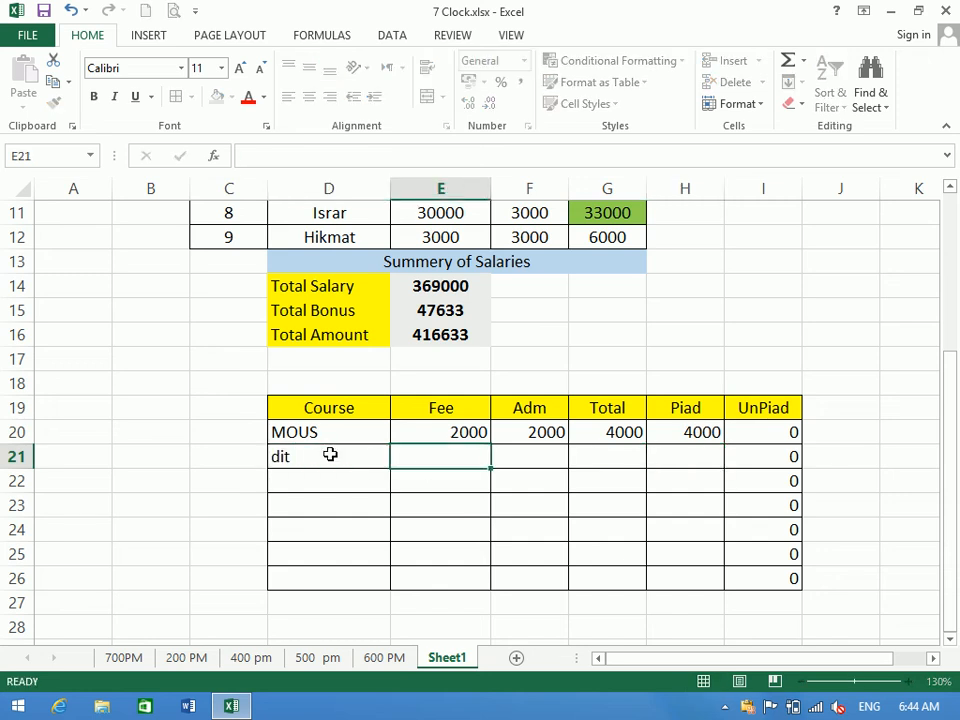
pyautogui.click(330, 454)
pyautogui.write('DIT')
pyautogui.press('Tab')
pyautogui.write('3000')
pyautogui.press('Tab')
pyautogui.write('3000')
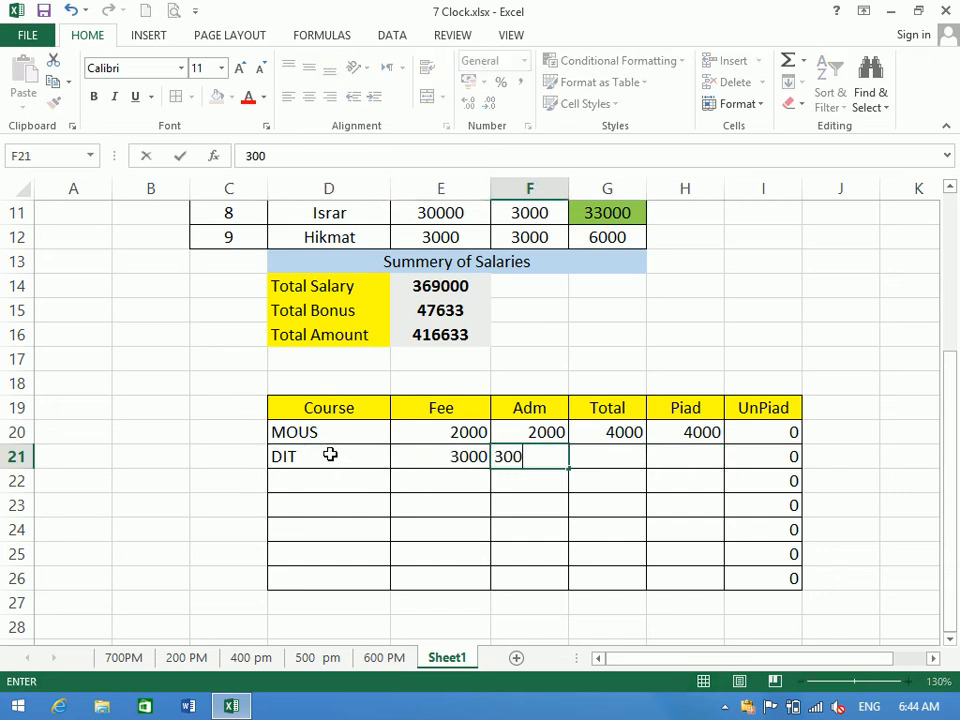
pyautogui.press('Tab')
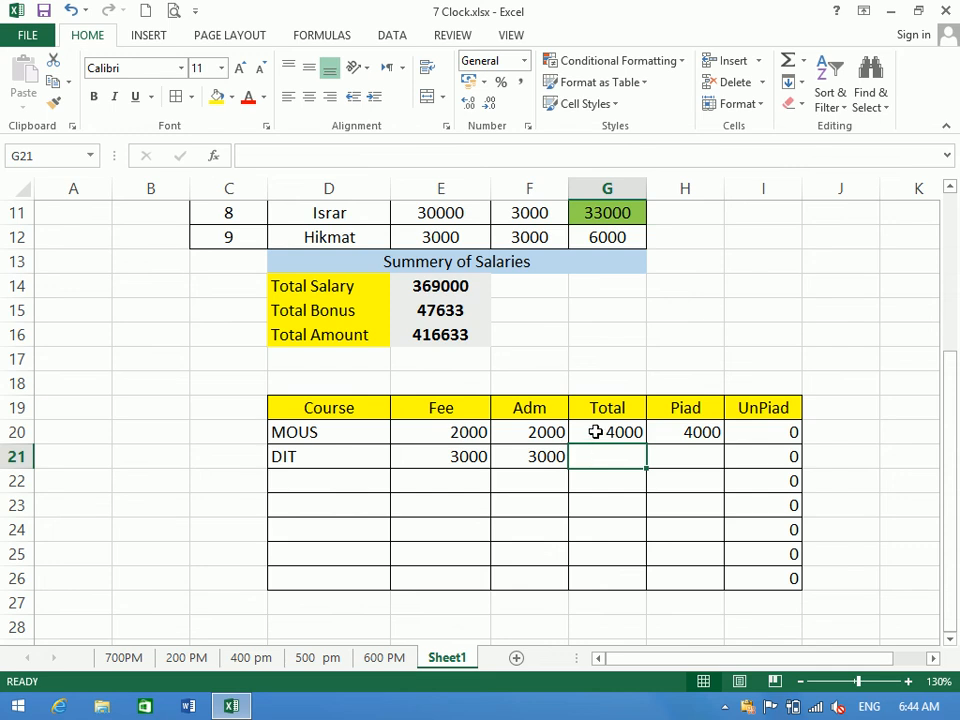
# Fill the course Total formula from G20 down to G26 and enter 3000 as the DIT course's Piad amount.
pyautogui.moveTo(596, 433); pyautogui.dragTo(606, 568)
pyautogui.hotkey('ctrl', 'd')
pyautogui.click(685, 453)
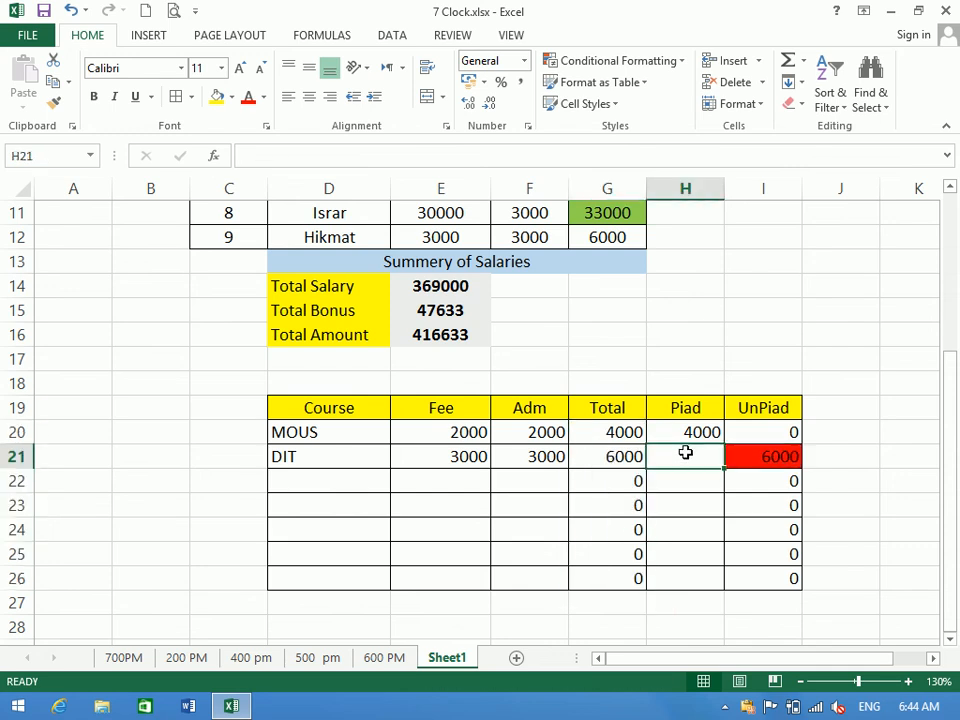
pyautogui.write('3000')
pyautogui.press('Return')
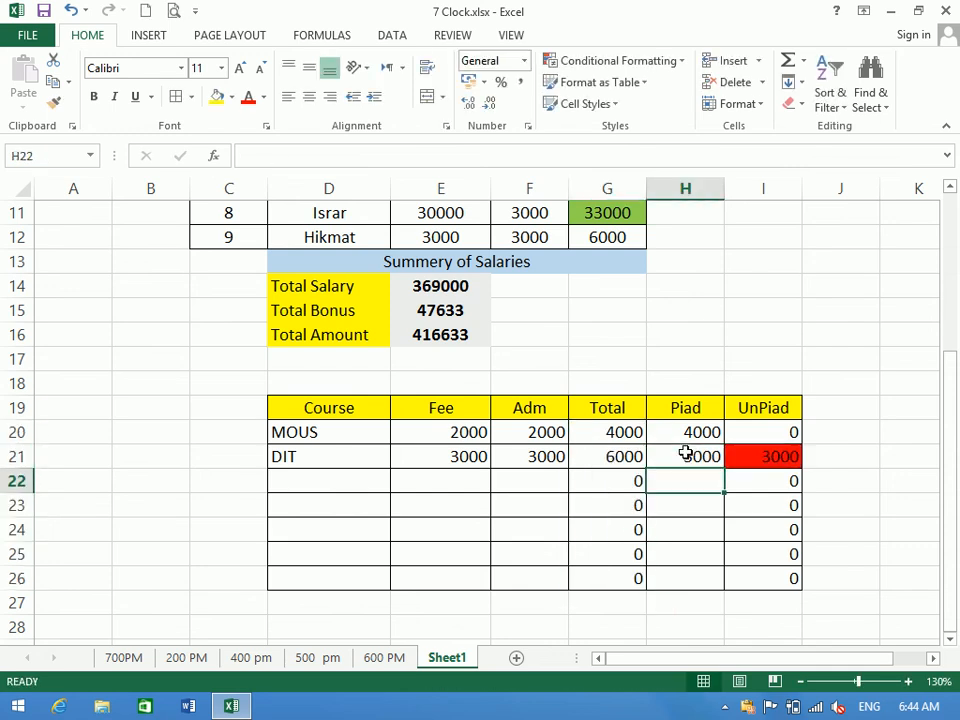
pyautogui.click(830, 432)
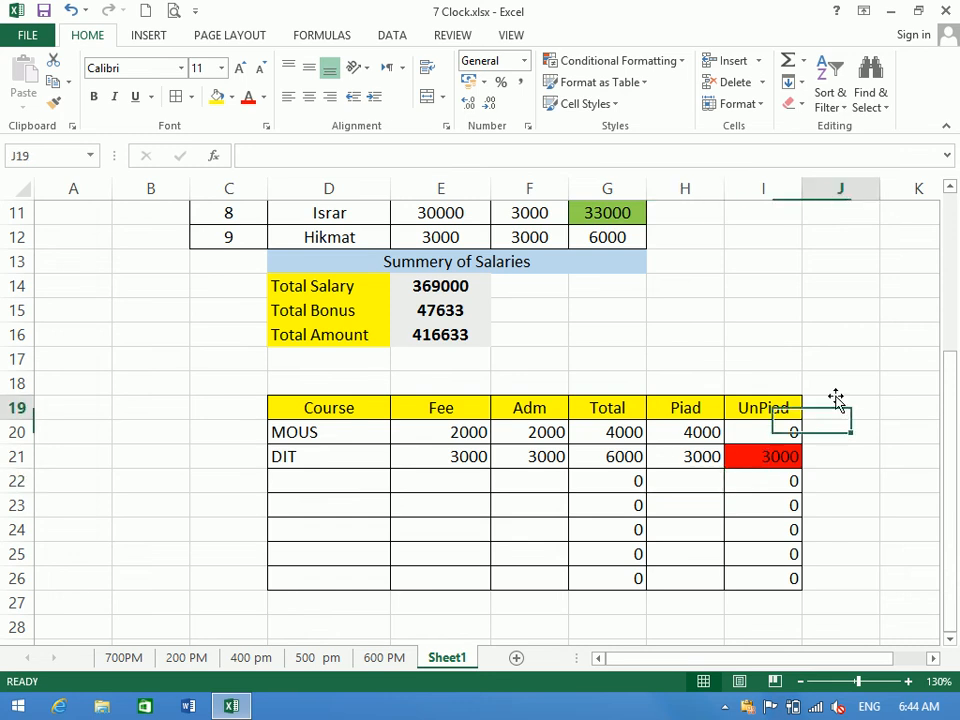
# Select every conditionally formatted cell on the sheet using Go To Special with Conditional formats set to All.
pyautogui.click(834, 261)
pyautogui.click(868, 100)
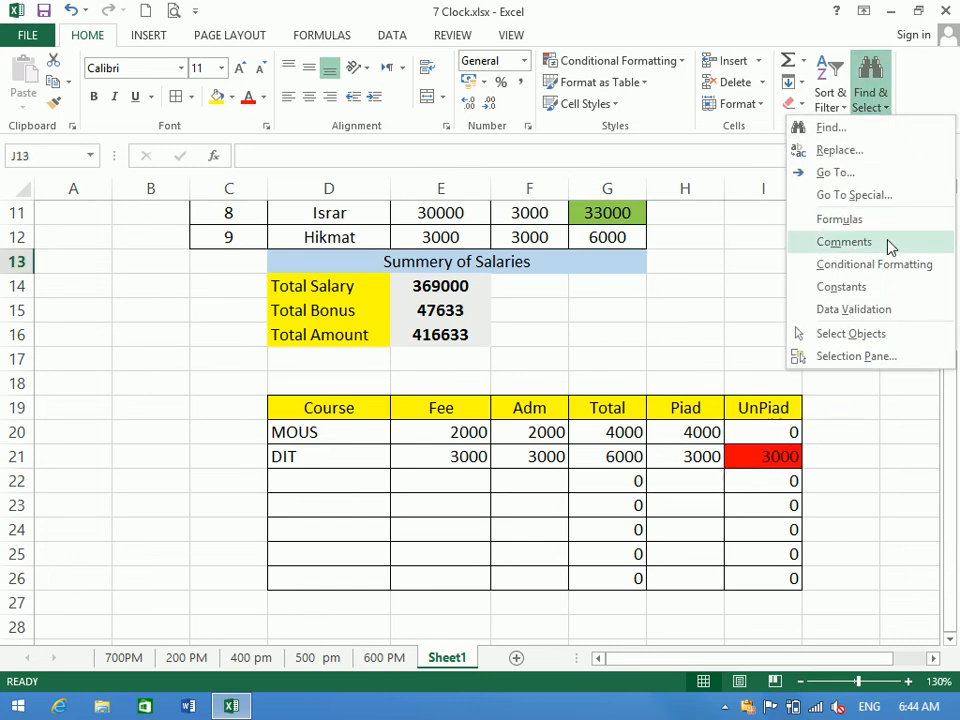
pyautogui.click(881, 196)
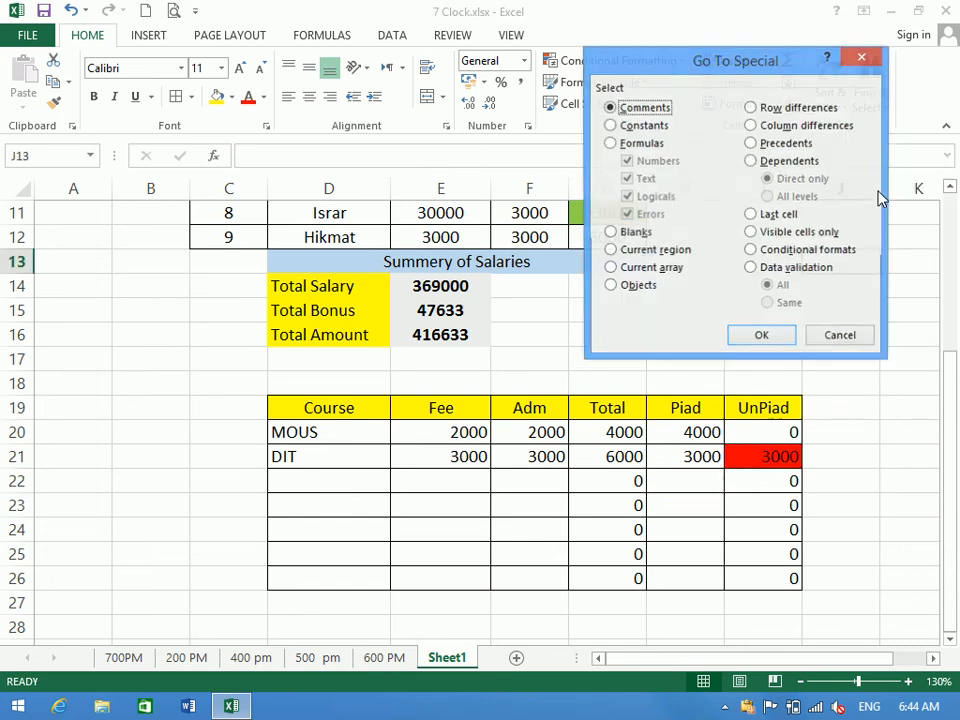
pyautogui.click(808, 251)
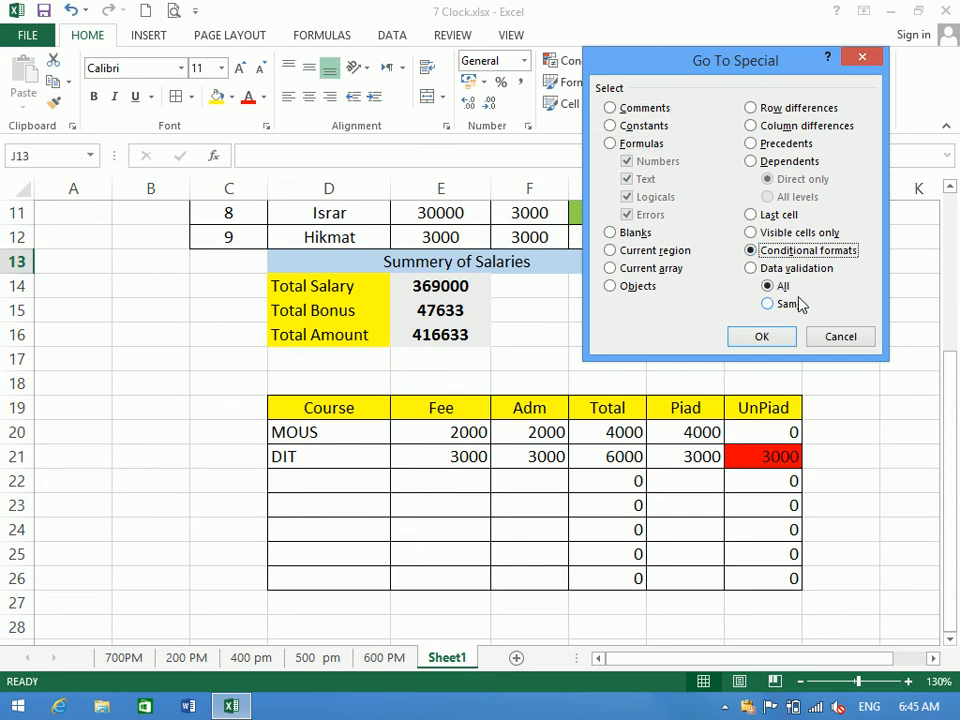
pyautogui.click(782, 338)
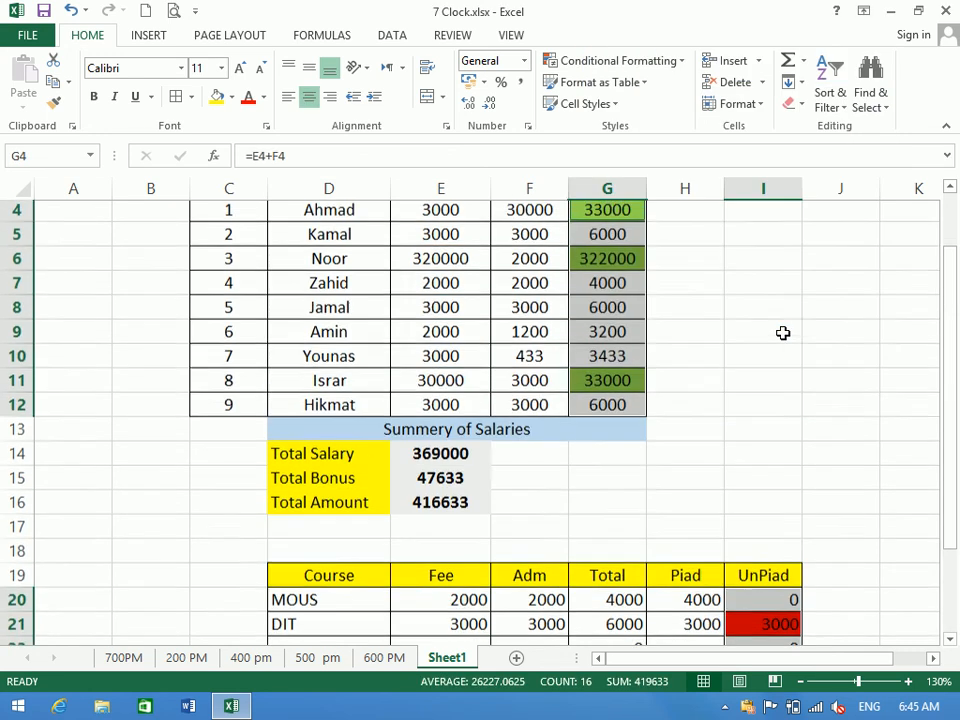
pyautogui.click(857, 686)
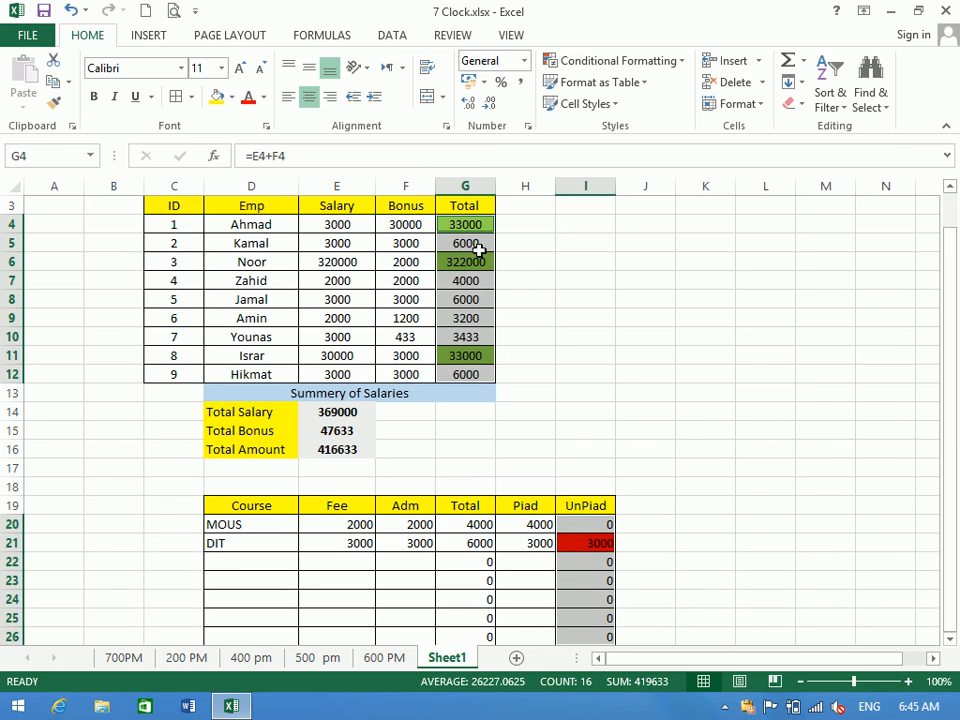
# Starting from G12, use Go To Special to select only cells with the Same conditional formats.
pyautogui.click(590, 505)
pyautogui.click(452, 372)
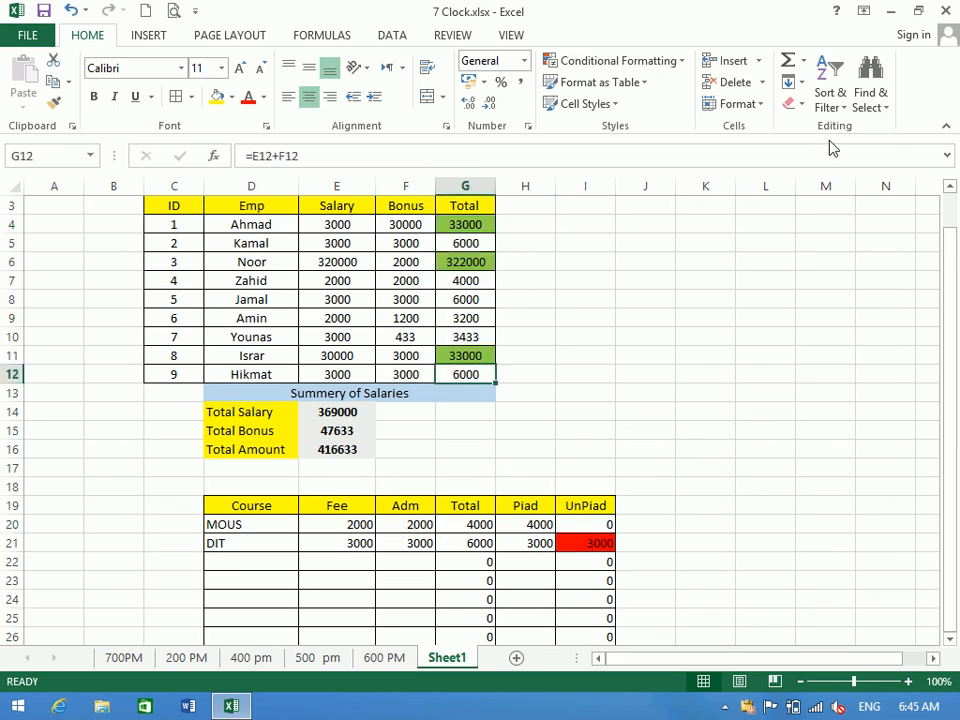
pyautogui.click(870, 95)
pyautogui.click(864, 198)
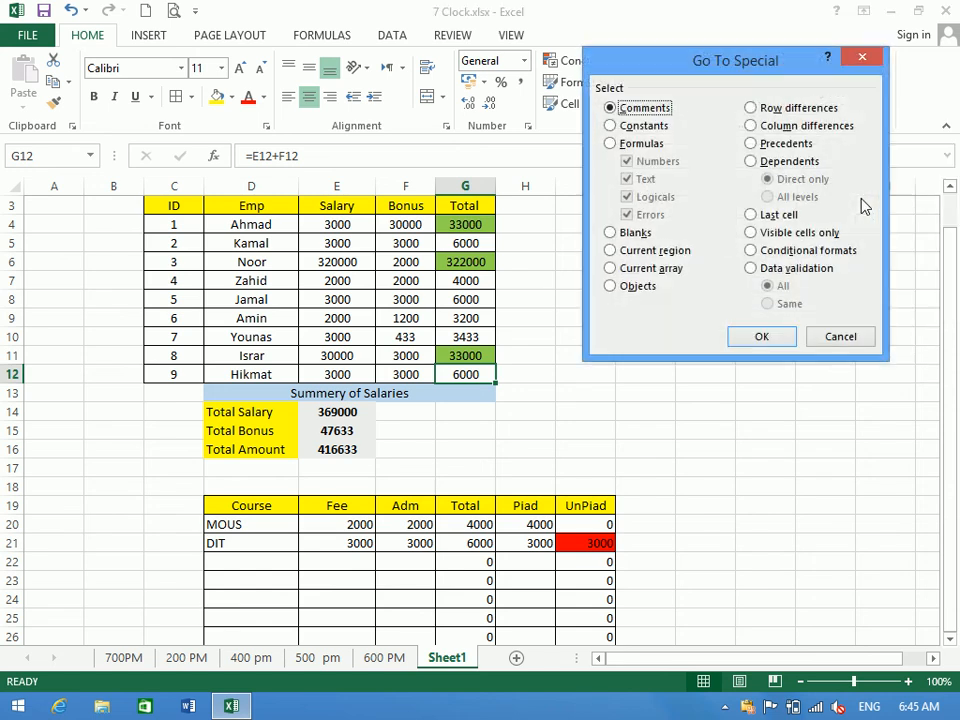
pyautogui.click(787, 250)
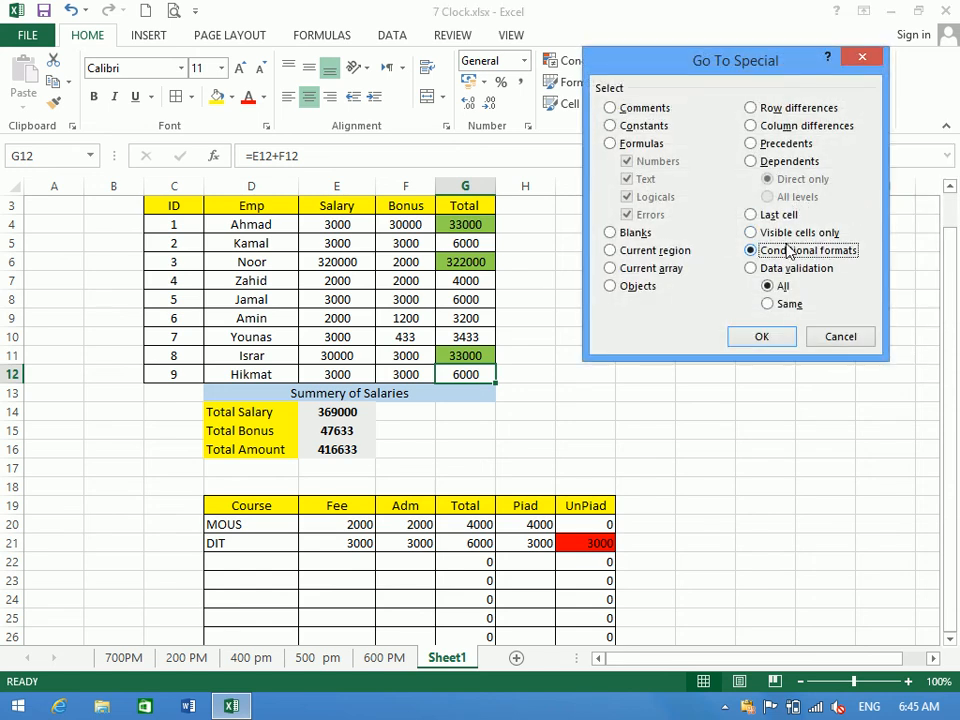
pyautogui.click(782, 305)
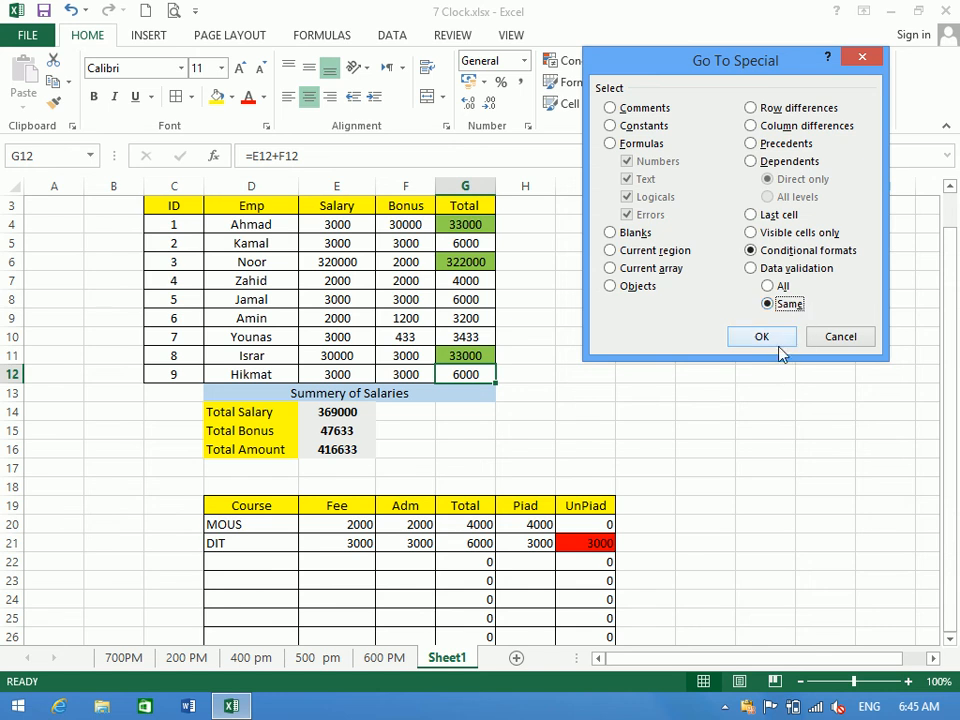
pyautogui.click(762, 337)
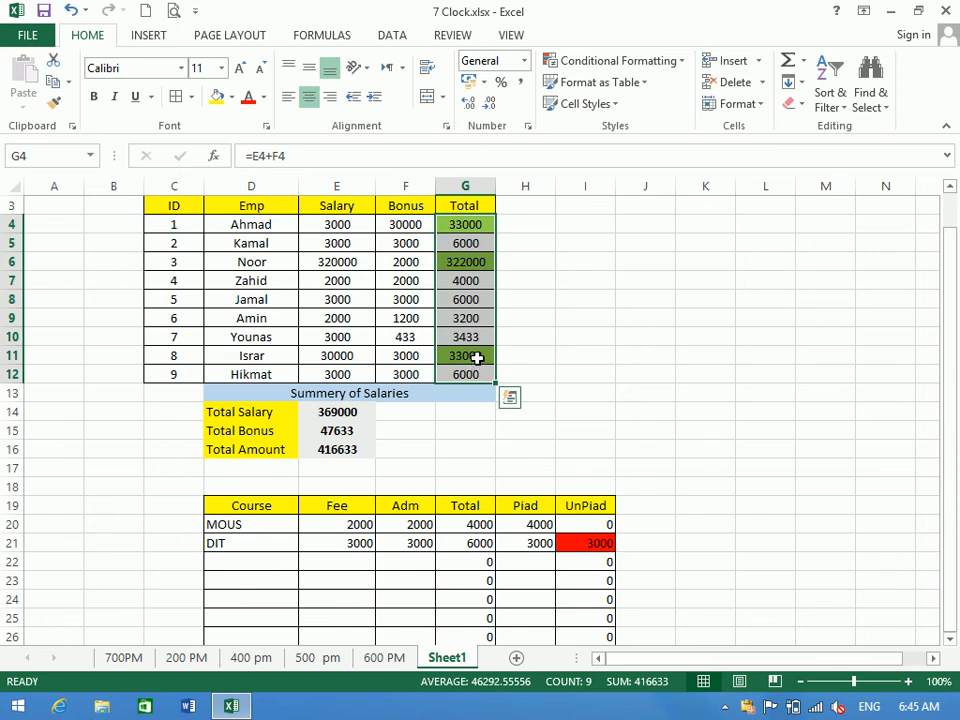
# Starting from the empty cell J8, reselect all cells with conditional formats through Go To Special.
pyautogui.click(643, 303)
pyautogui.click(870, 90)
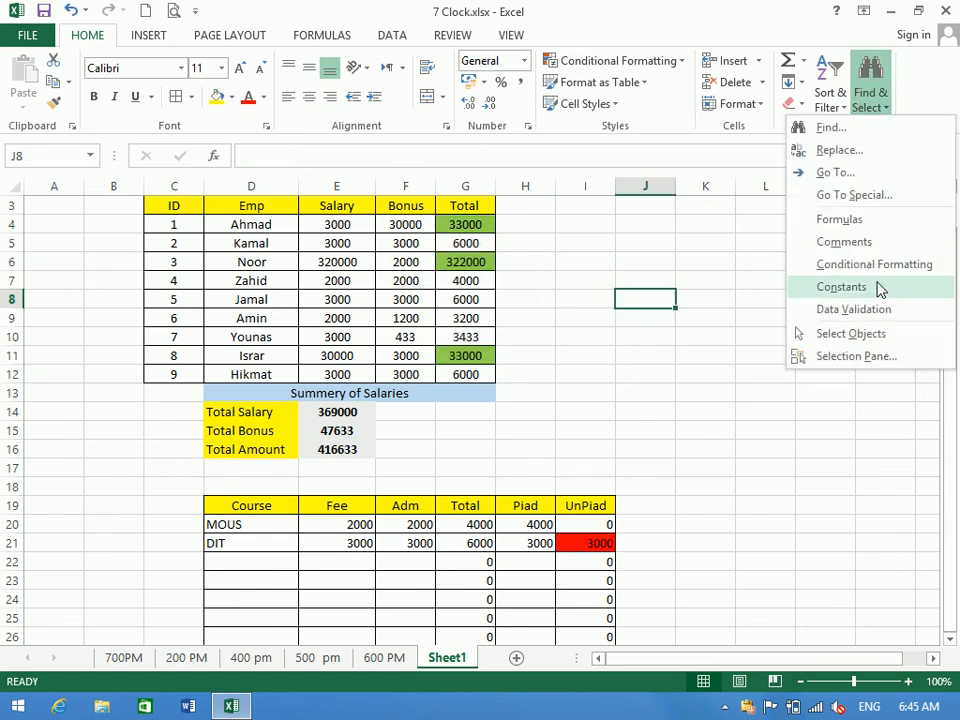
pyautogui.click(858, 195)
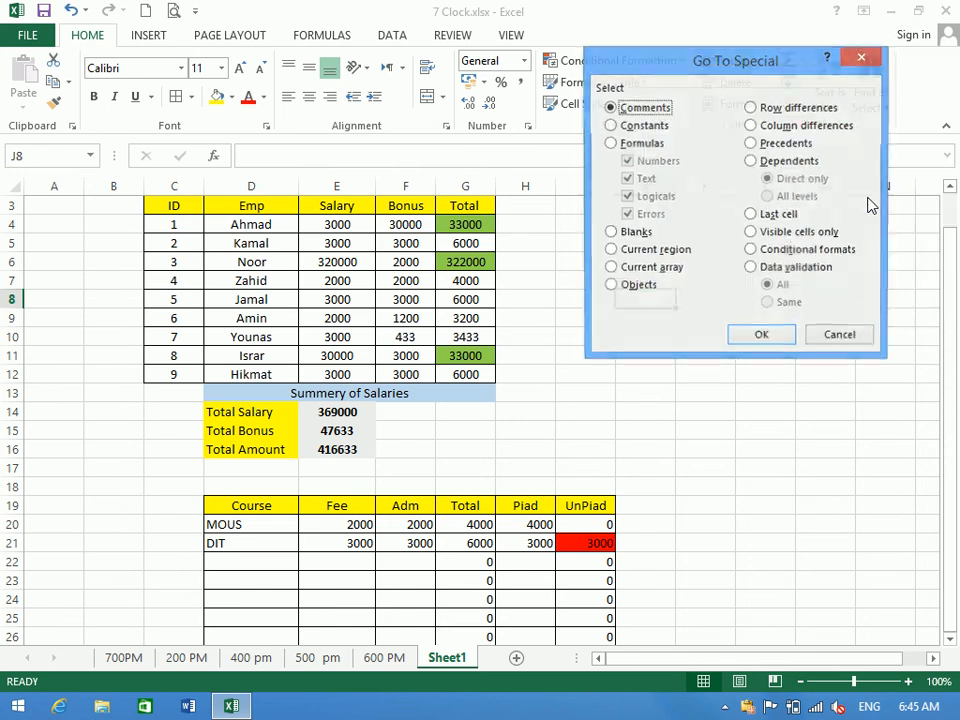
pyautogui.click(752, 250)
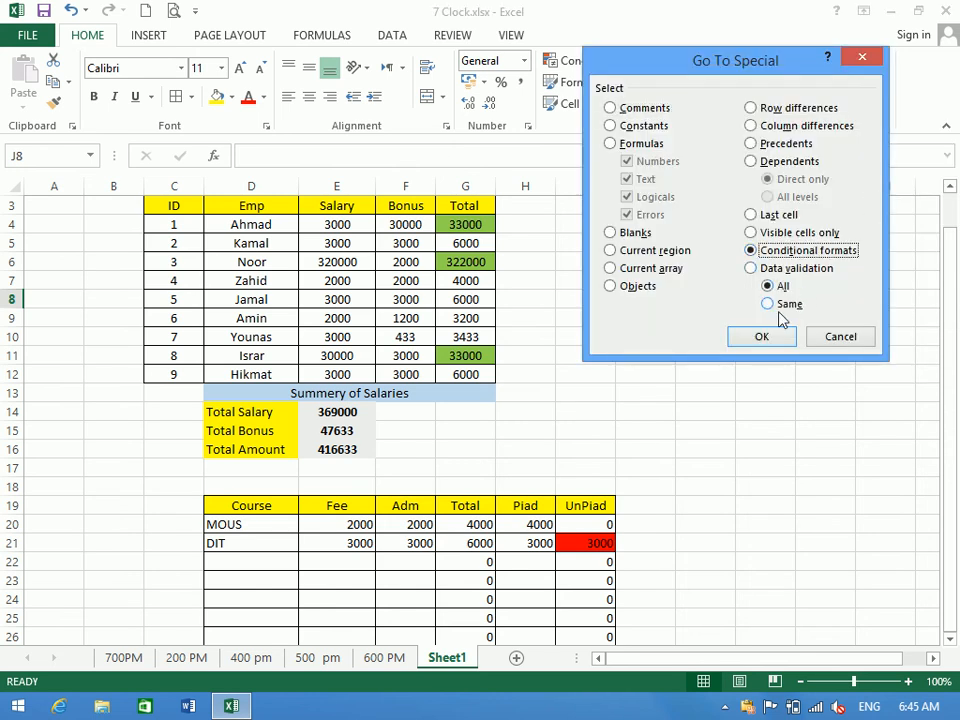
pyautogui.click(765, 336)
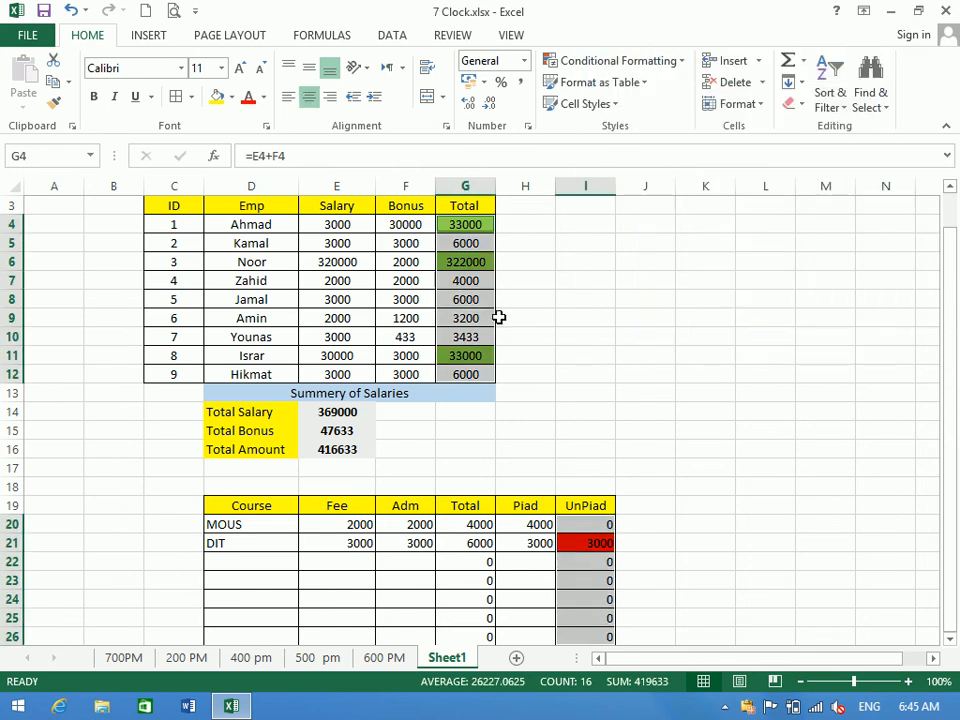
pyautogui.click(612, 255)
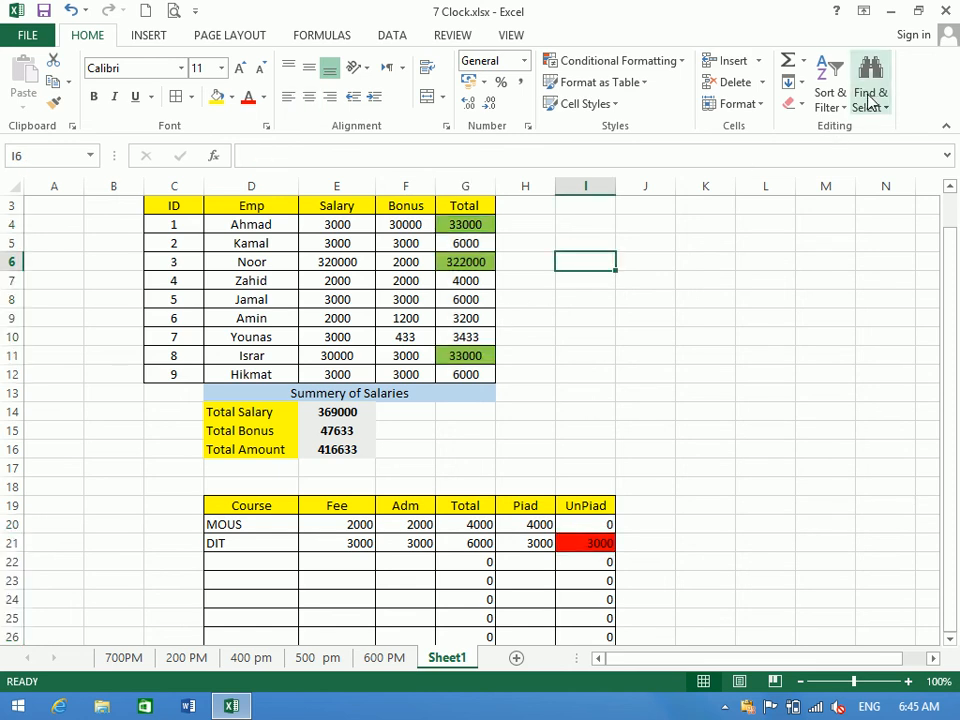
pyautogui.click(870, 92)
pyautogui.click(855, 196)
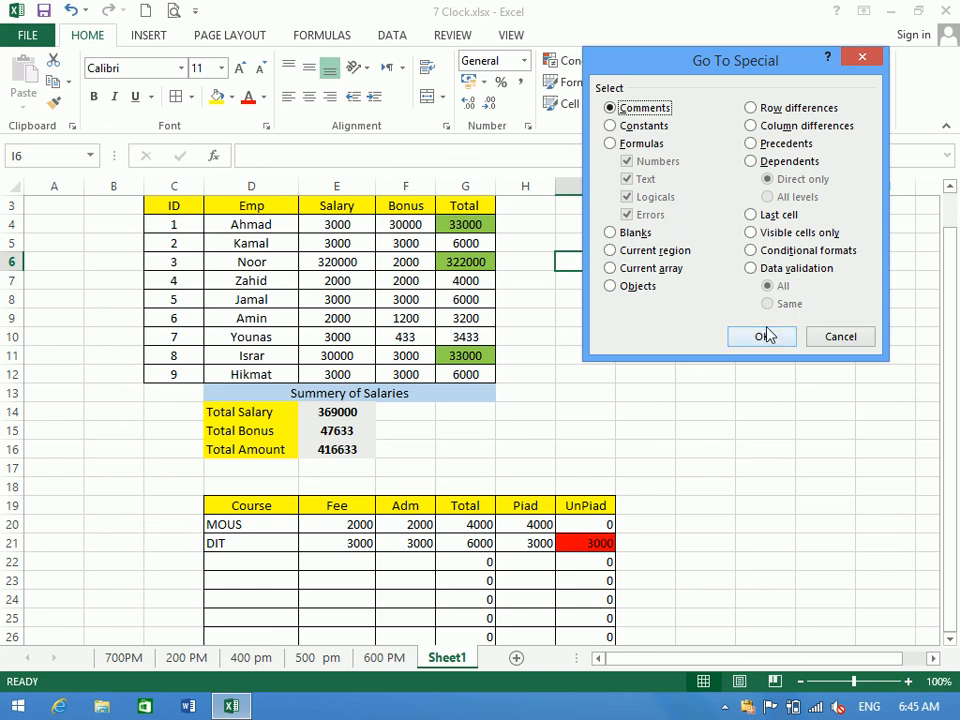
pyautogui.click(771, 256)
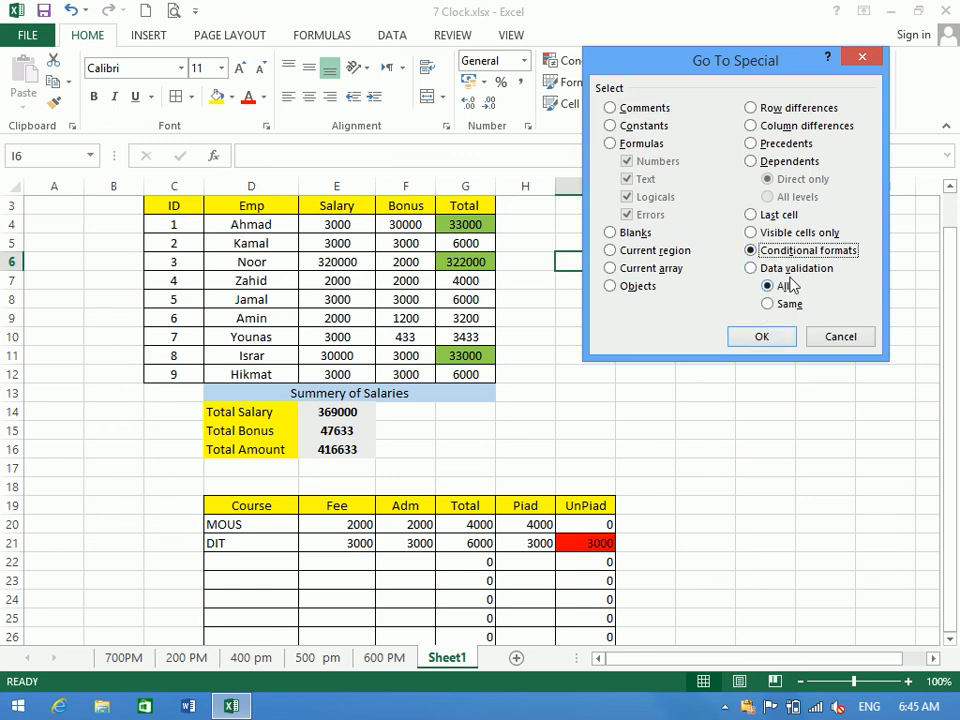
pyautogui.click(797, 270)
pyautogui.click(845, 336)
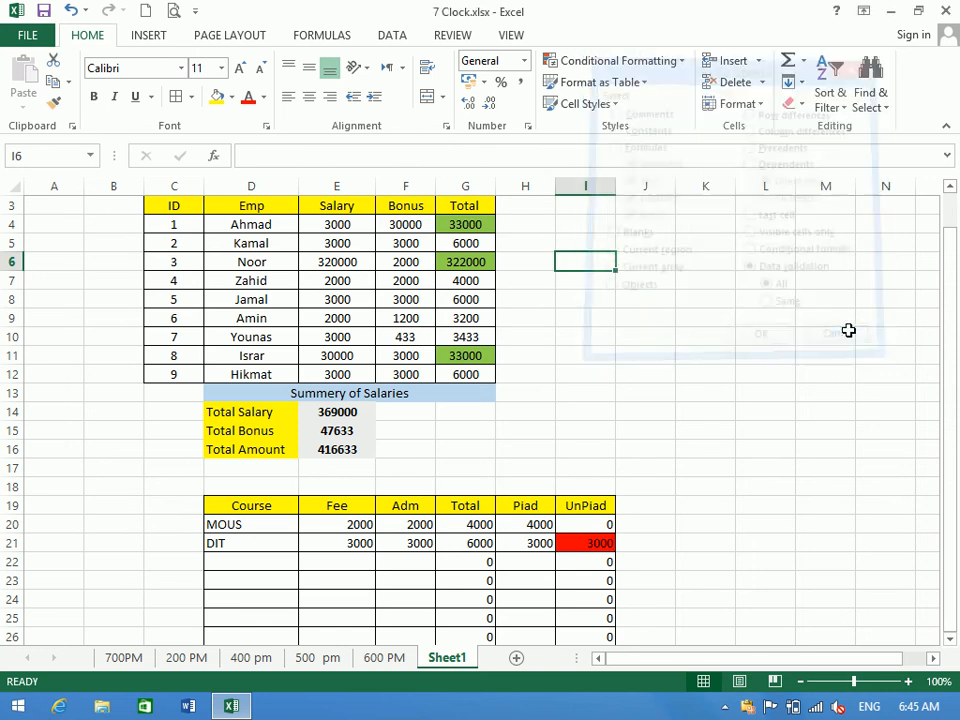
# Clear the Fee and Adm amounts in E20:F26 of the course table.
pyautogui.click(608, 352)
pyautogui.moveTo(537, 464); pyautogui.dragTo(510, 602)
pyautogui.click(452, 507)
pyautogui.moveTo(357, 437); pyautogui.dragTo(416, 542)
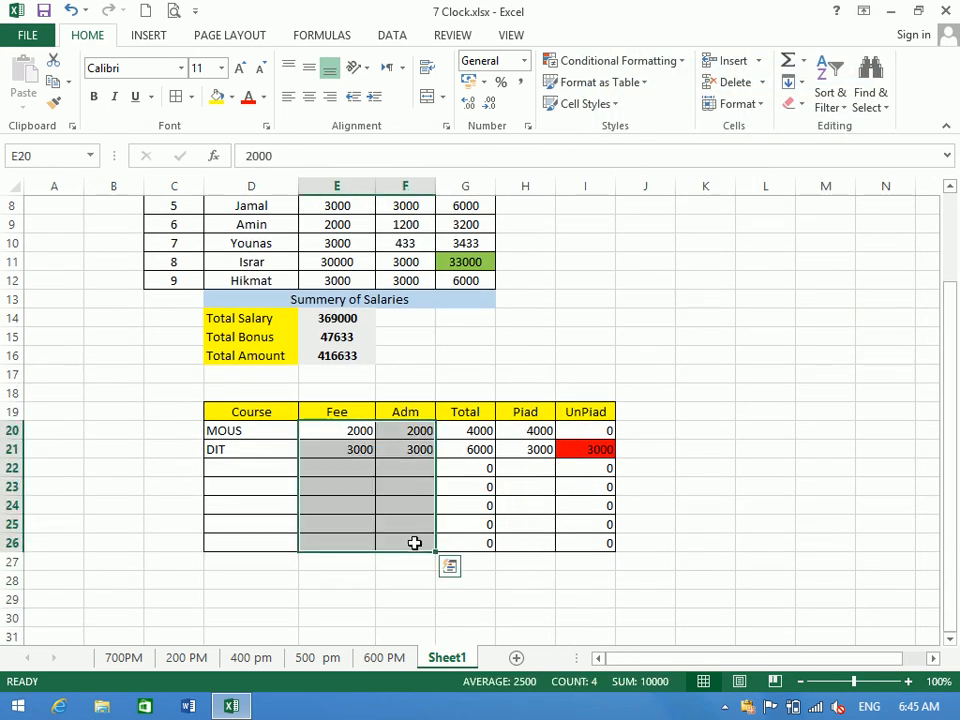
pyautogui.press('Delete')
# Restrict the Fee cells E20:E26 with data validation to whole numbers between 1000 and 4000.
pyautogui.moveTo(328, 431); pyautogui.dragTo(343, 542)
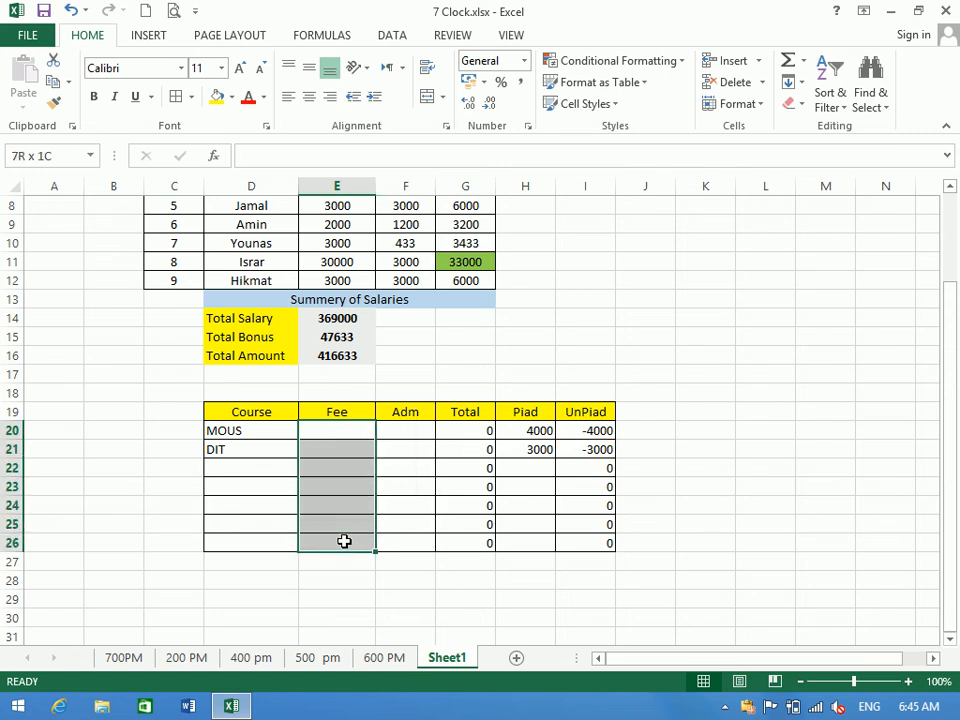
pyautogui.click(394, 37)
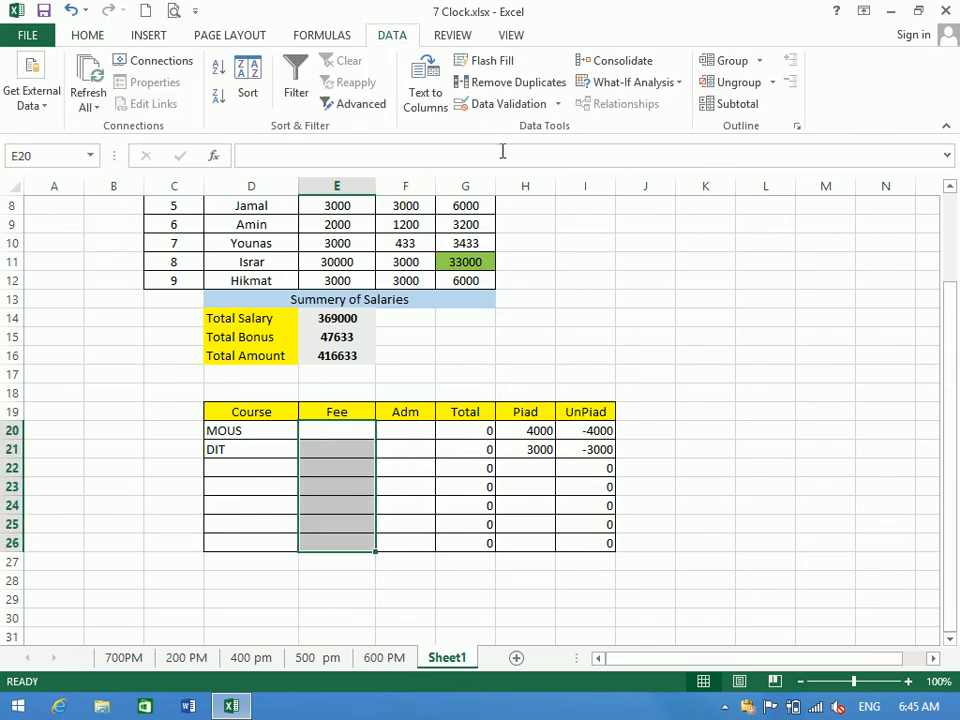
pyautogui.click(515, 104)
pyautogui.click(644, 168)
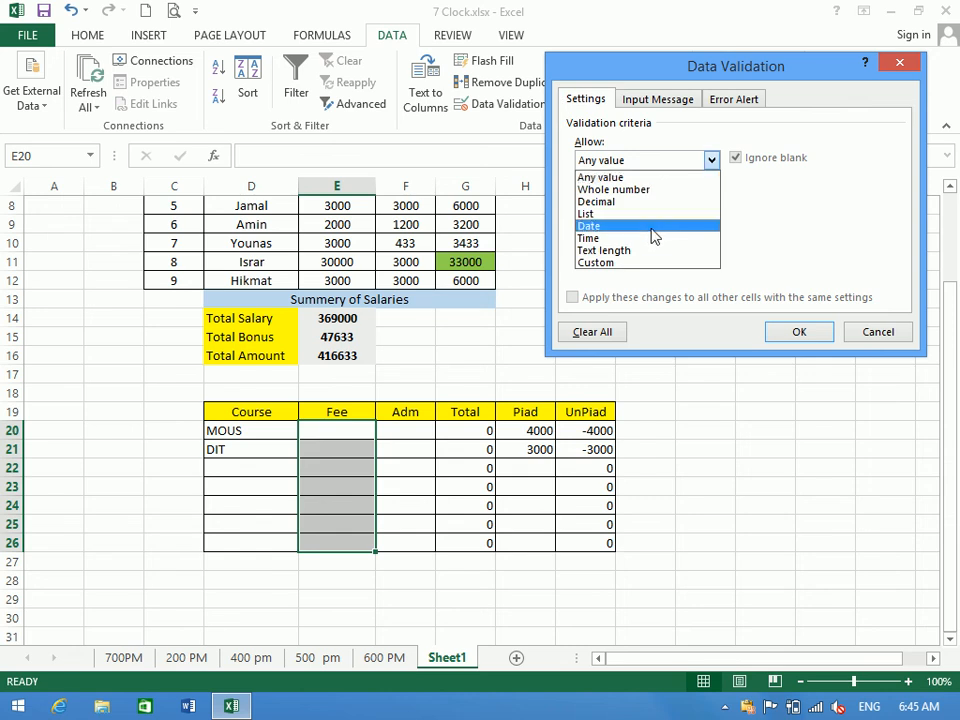
pyautogui.click(649, 202)
pyautogui.click(639, 159)
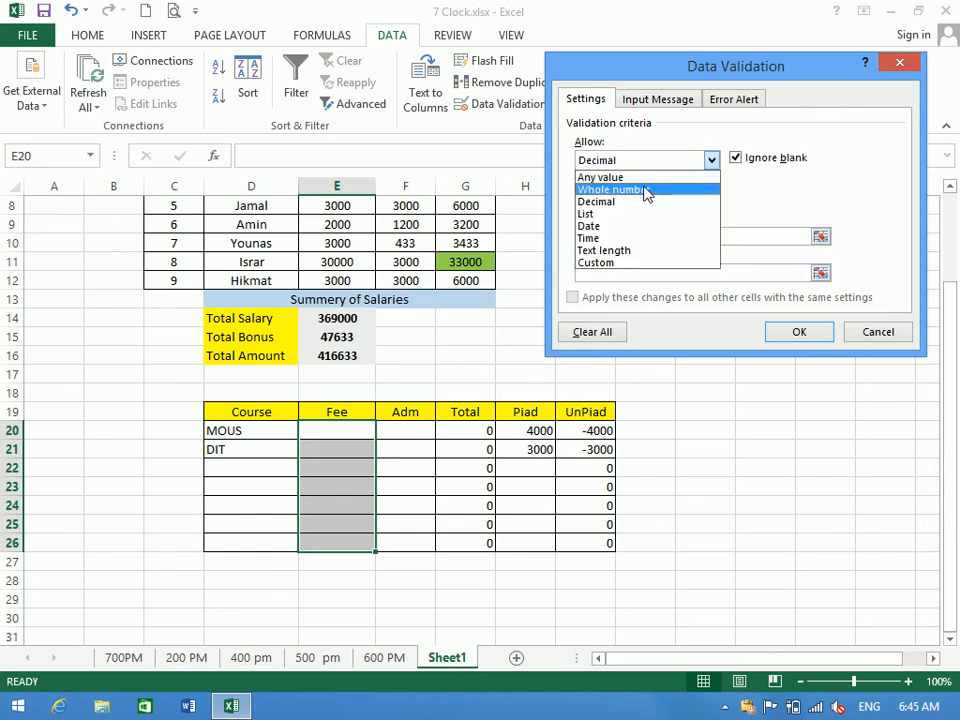
pyautogui.click(643, 189)
pyautogui.click(652, 237)
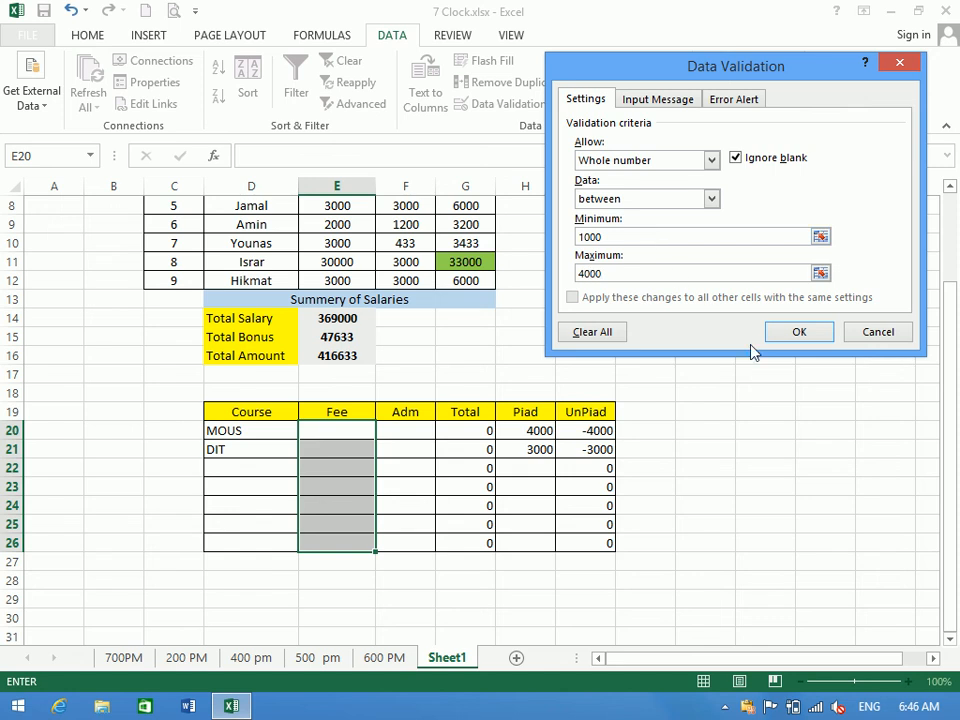
pyautogui.click(792, 332)
# Restrict the Adm cells F20:F26 with data validation to whole numbers in a between range with a minimum of 1000.
pyautogui.moveTo(405, 430); pyautogui.dragTo(413, 546)
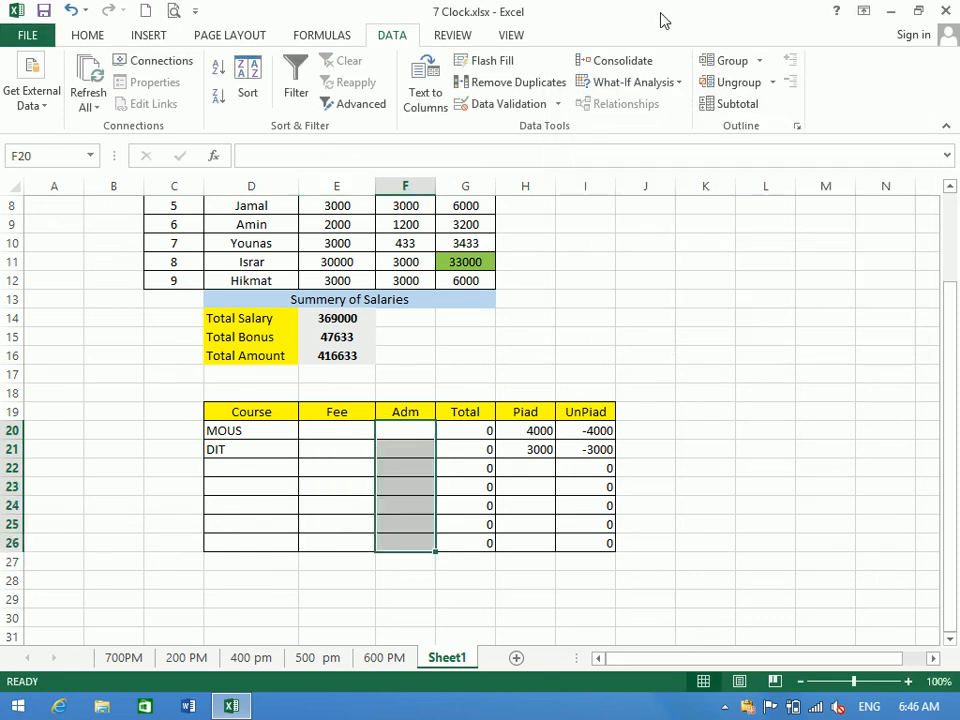
pyautogui.click(510, 104)
pyautogui.click(613, 160)
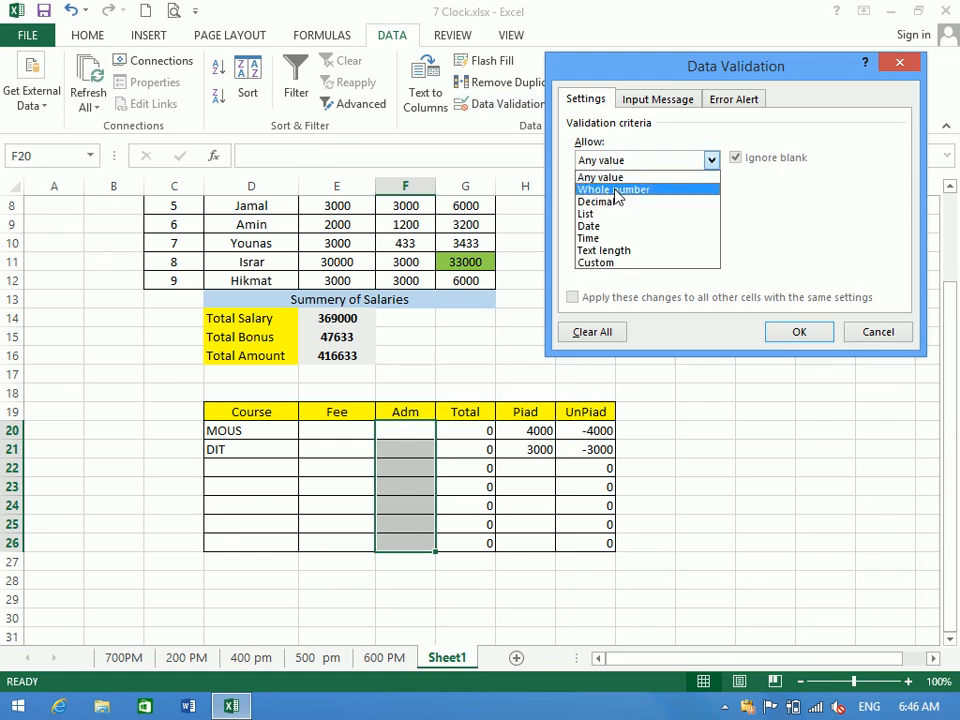
pyautogui.click(619, 190)
pyautogui.click(633, 233)
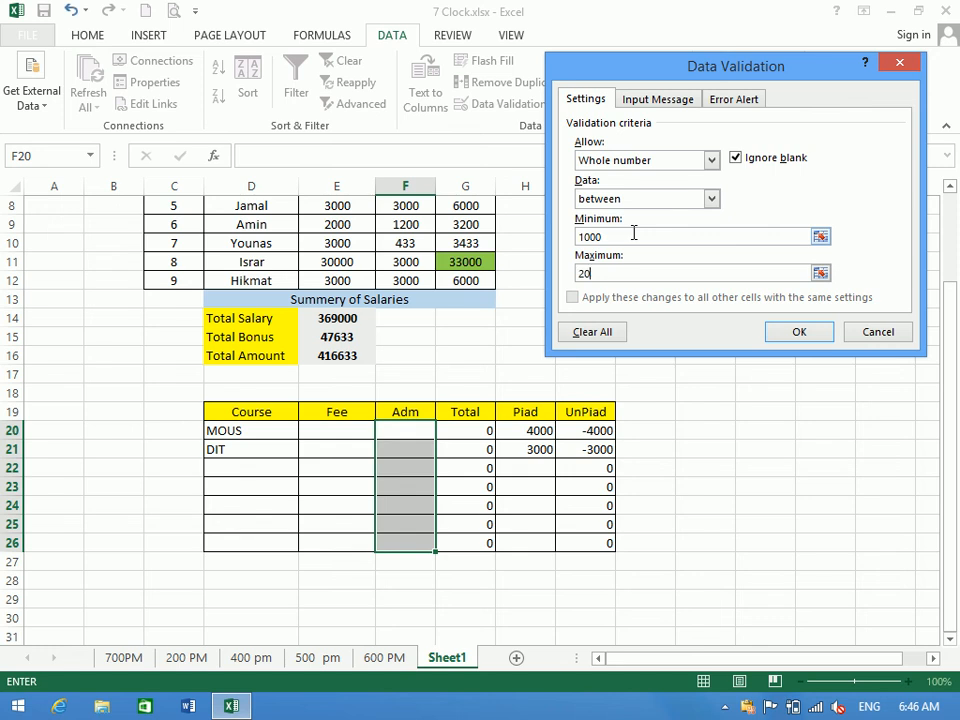
pyautogui.press('Return')
# Test the Fee validation in E20 by trying to enter 5000 and 9000, discarding both entries.
pyautogui.click(350, 430)
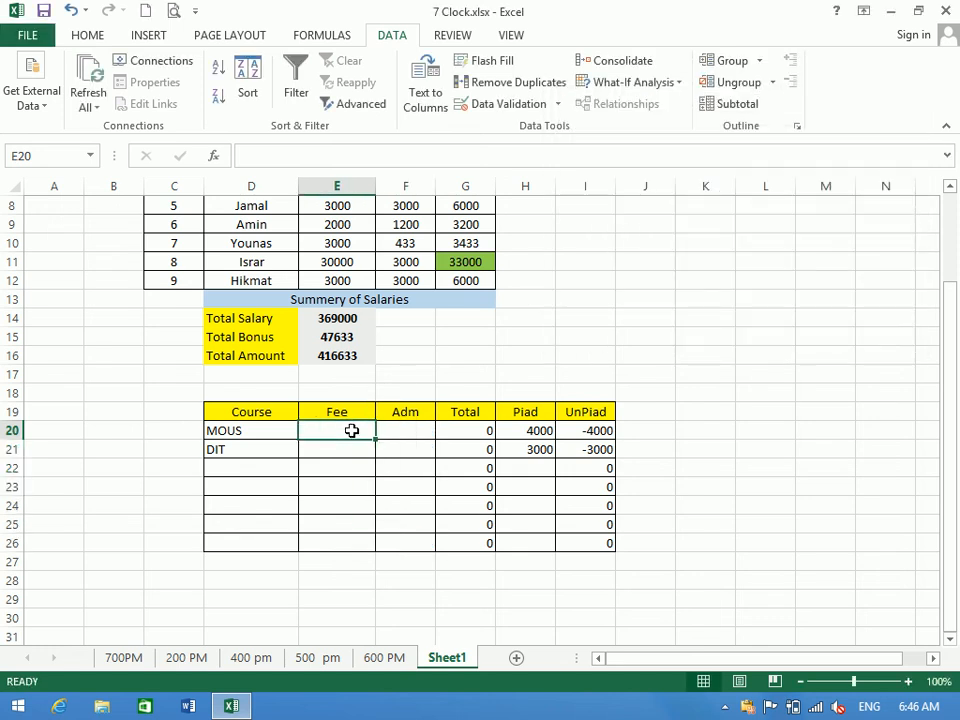
pyautogui.write('5-')
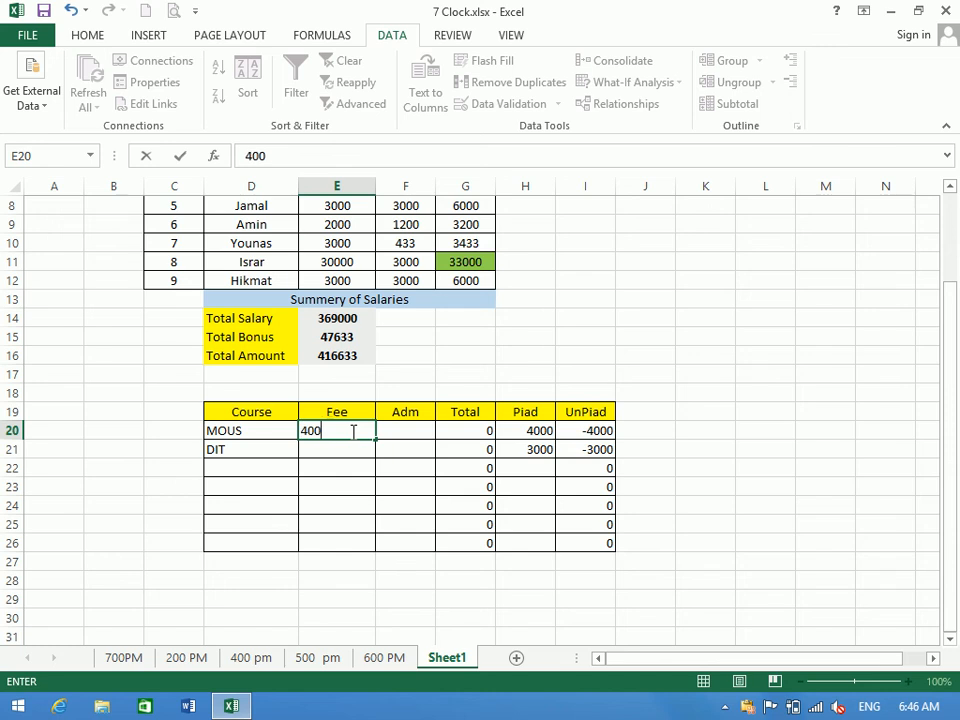
pyautogui.press('Return')
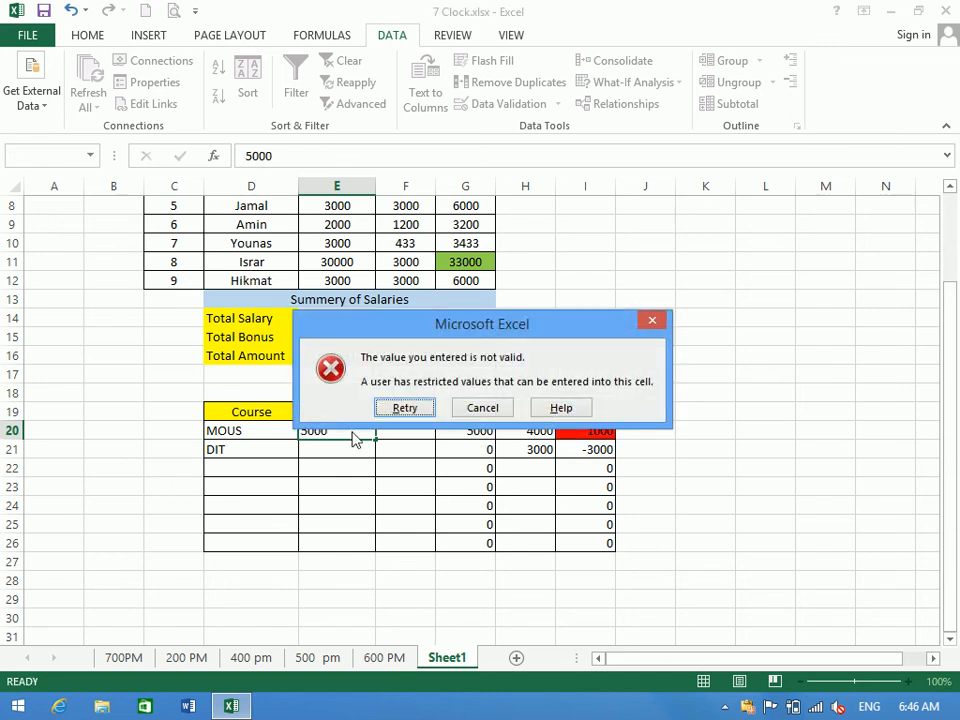
pyautogui.press('Escape')
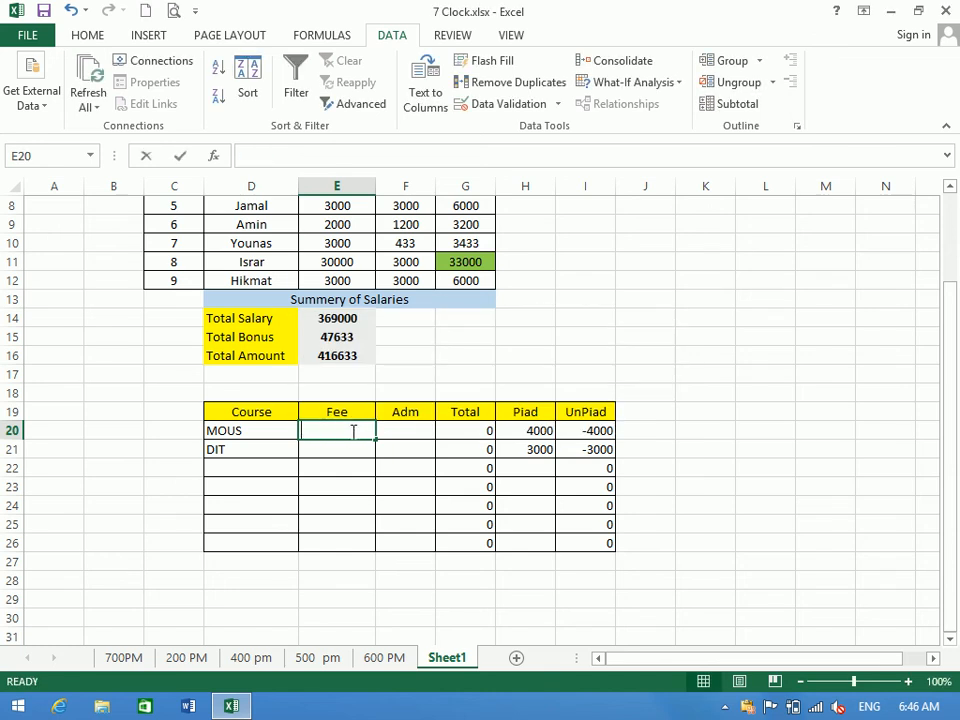
pyautogui.write('9000')
pyautogui.press('Return')
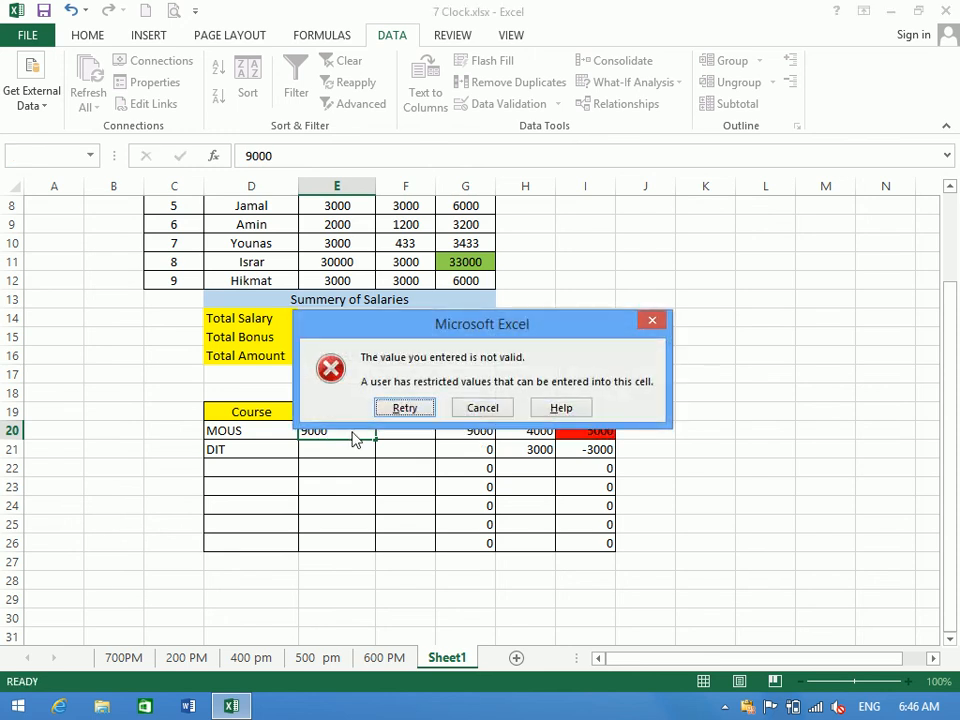
pyautogui.click(475, 410)
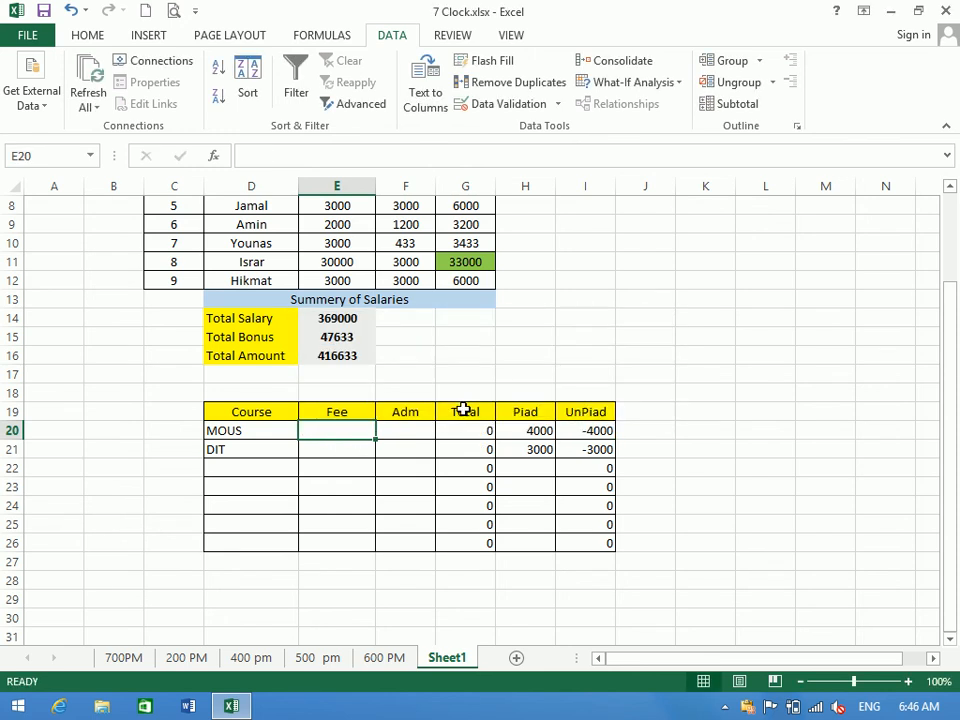
# Enter a Fee of 4000 for MOUS in E20 and 3000 for DIT in E21.
pyautogui.write('4000')
pyautogui.press('Return')
pyautogui.write('3000')
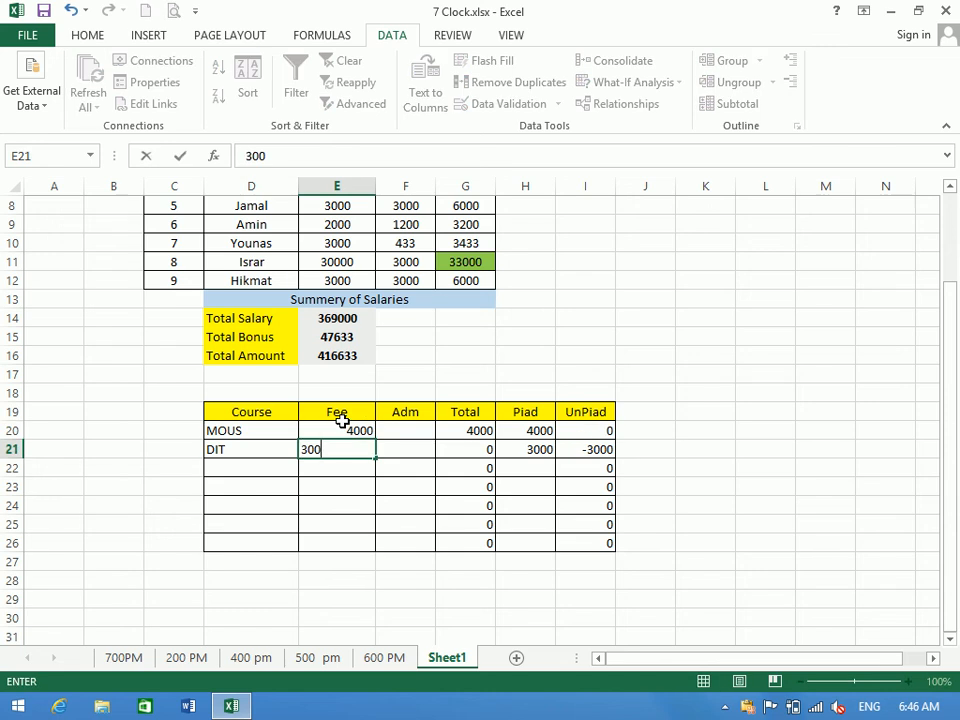
pyautogui.press('Return')
pyautogui.click(345, 427)
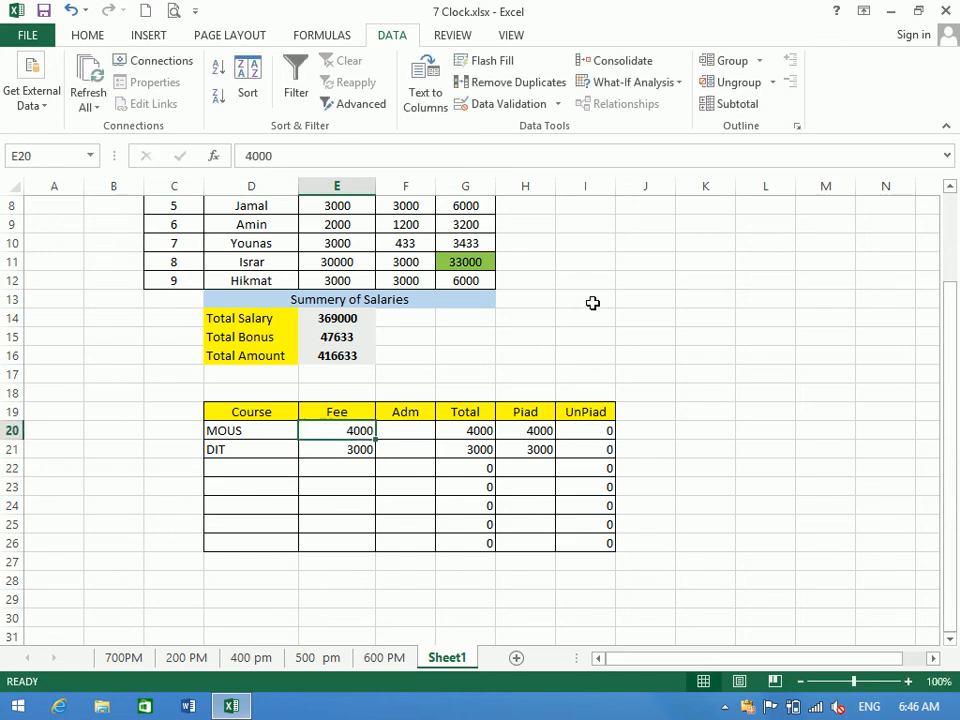
# Starting from the empty cell I13, select all cells with data validation through Go To Special.
pyautogui.click(590, 300)
pyautogui.click(98, 36)
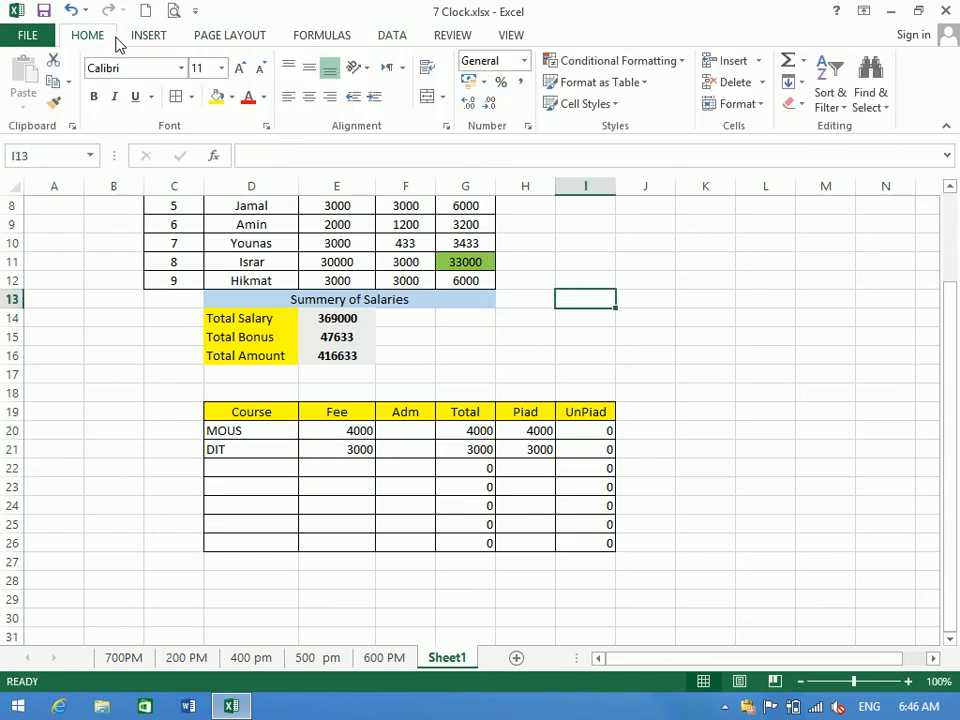
pyautogui.click(866, 80)
pyautogui.click(878, 199)
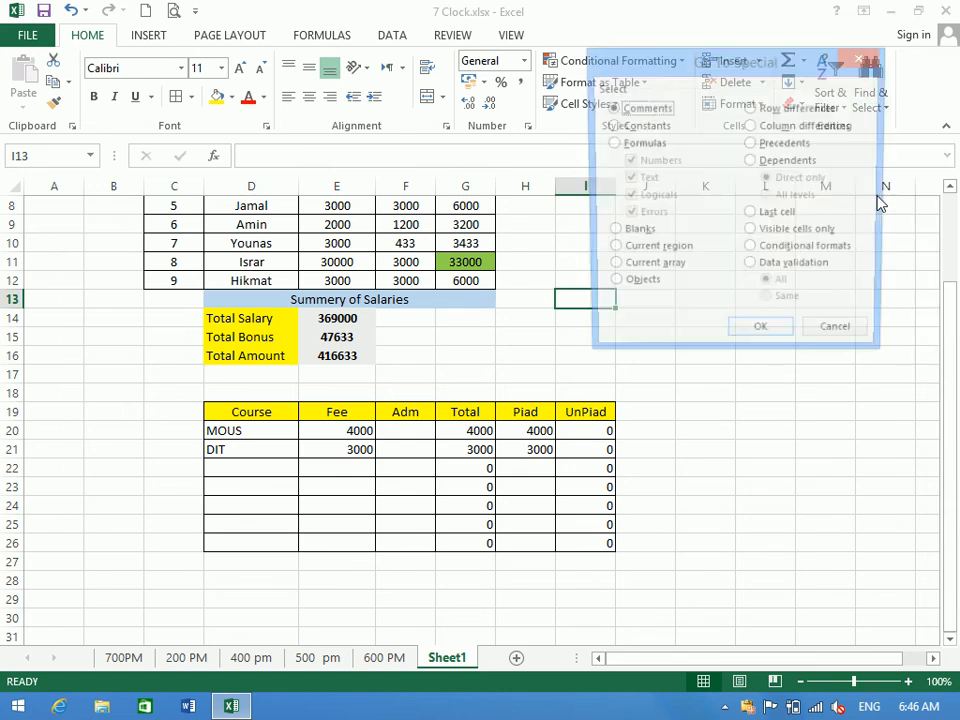
pyautogui.click(751, 268)
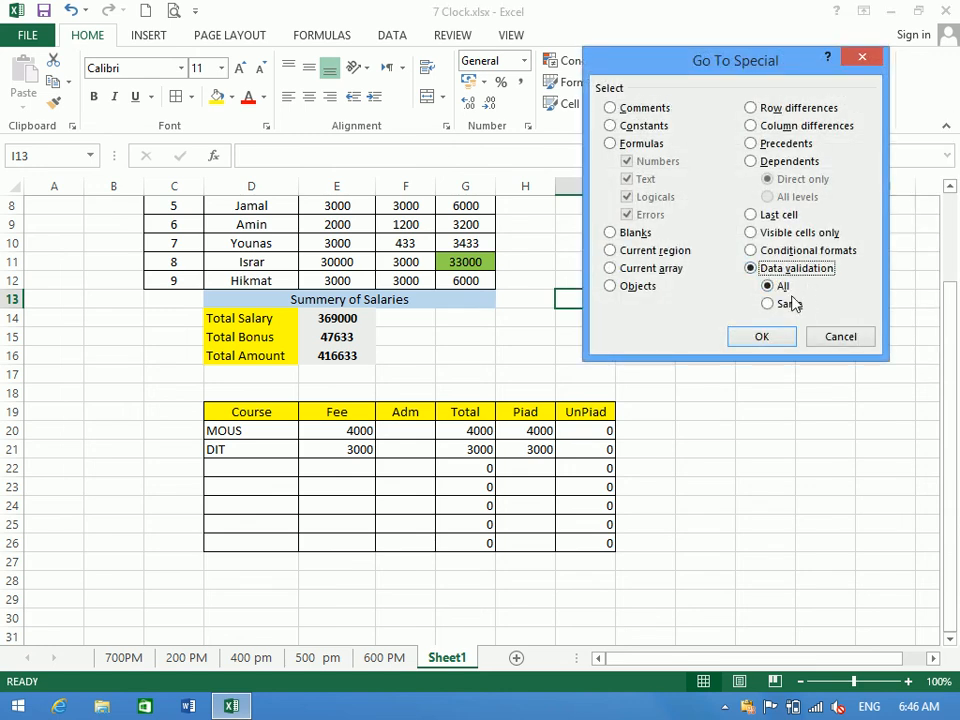
pyautogui.click(791, 305)
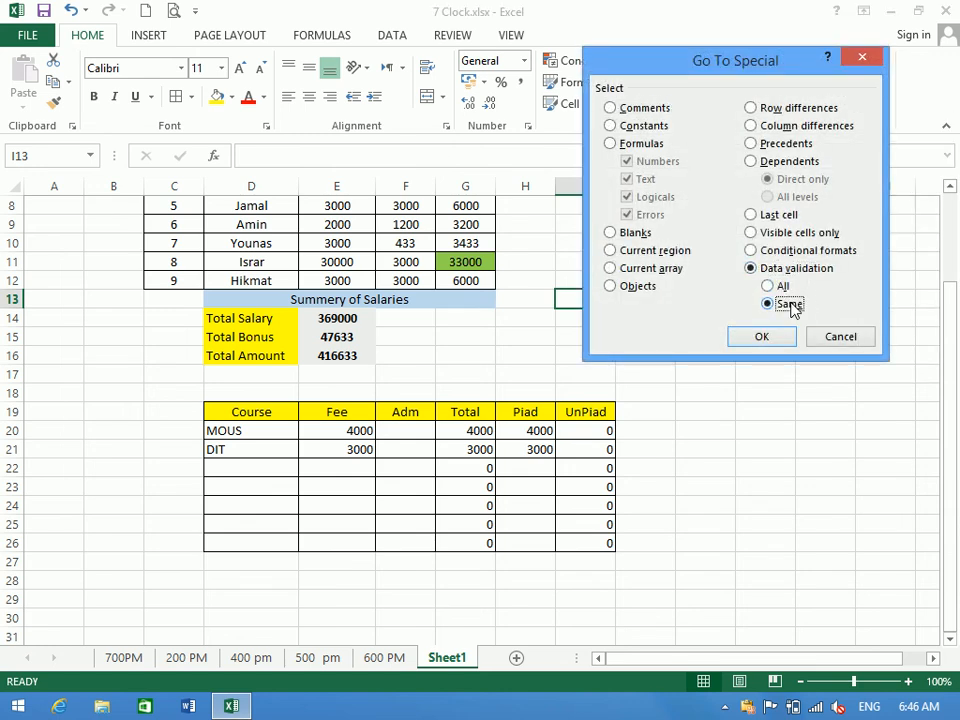
pyautogui.click(781, 289)
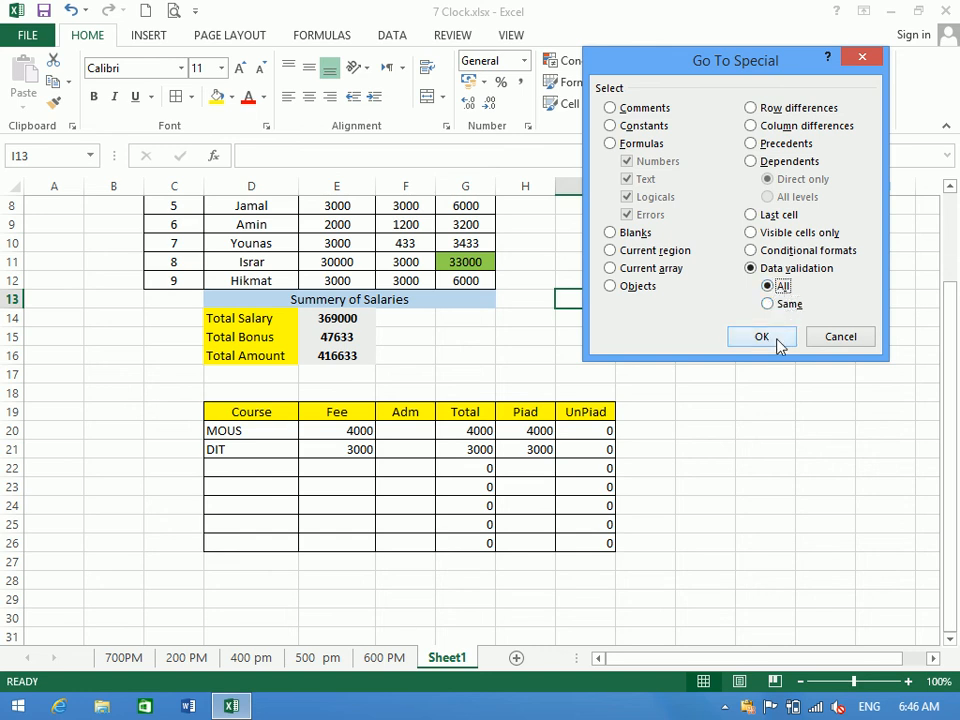
pyautogui.click(761, 337)
# Fill the selected validation cells yellow, undo the fill and deselect them by choosing the empty cell I11.
pyautogui.click(216, 97)
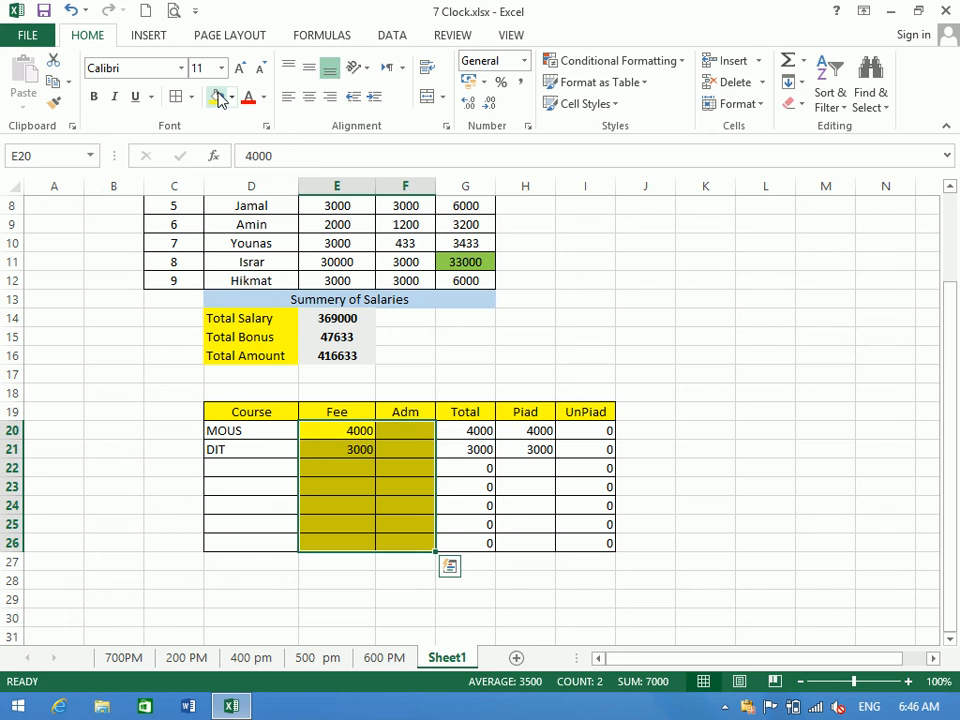
pyautogui.hotkey('ctrl', 'z')
pyautogui.click(601, 259)
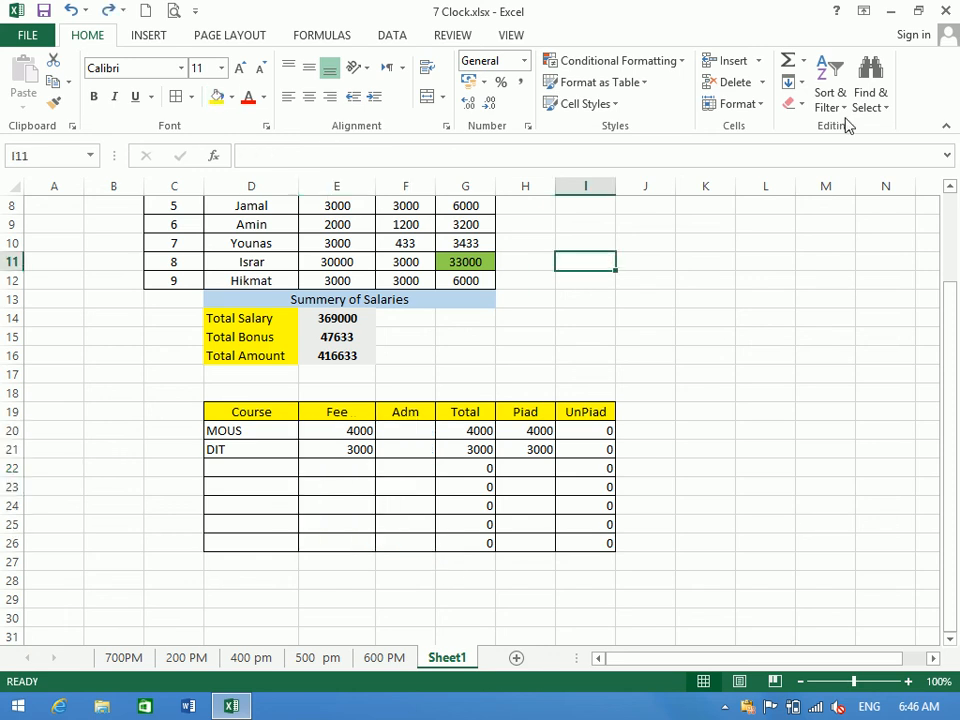
pyautogui.click(879, 107)
pyautogui.click(841, 199)
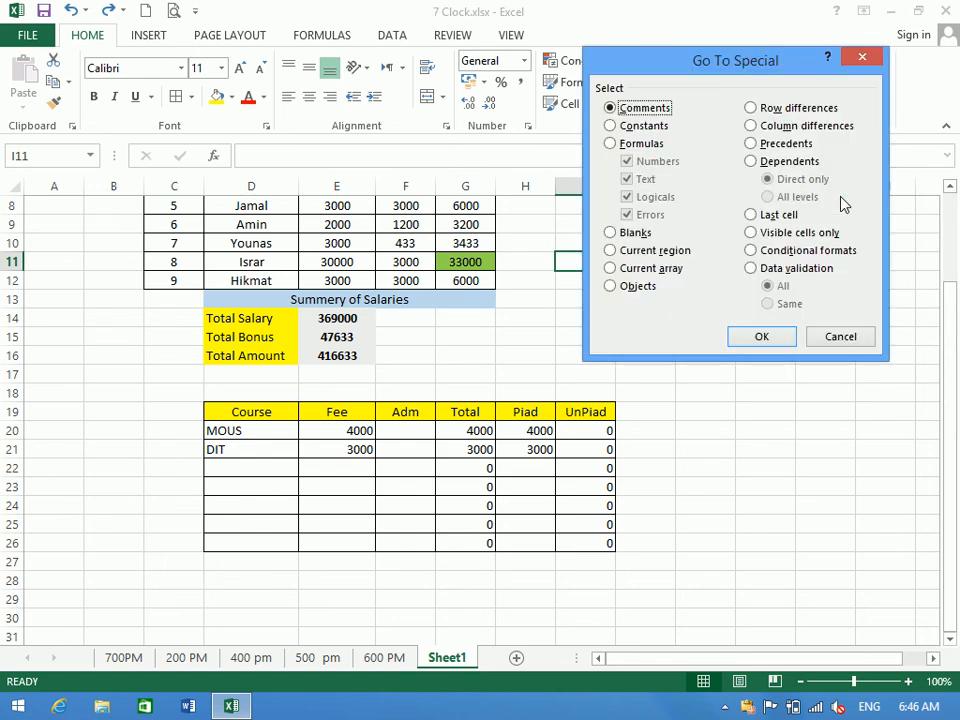
pyautogui.click(857, 336)
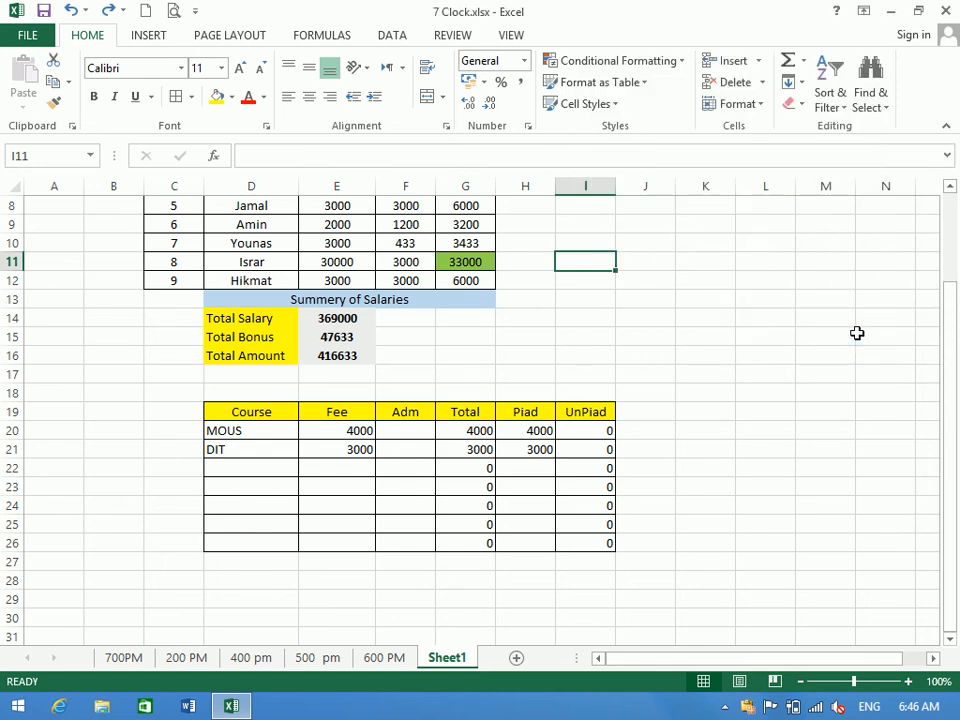
# Select all formula cells on Sheet1 with the Formulas command of Find & Select.
pyautogui.click(883, 92)
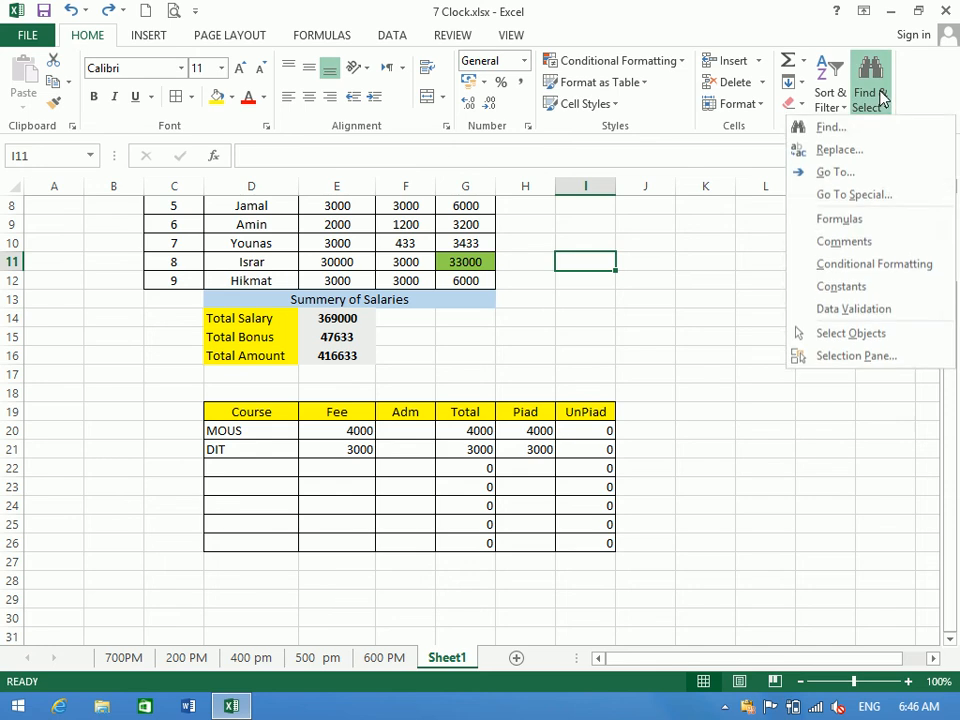
pyautogui.click(830, 228)
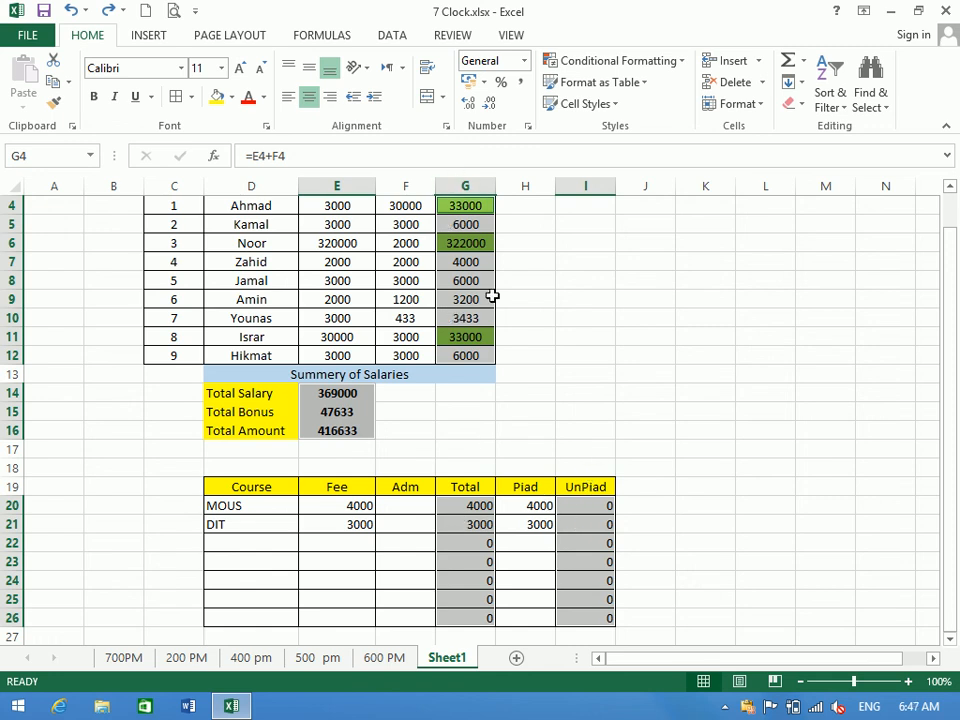
pyautogui.moveTo(949, 272); pyautogui.dragTo(949, 225)
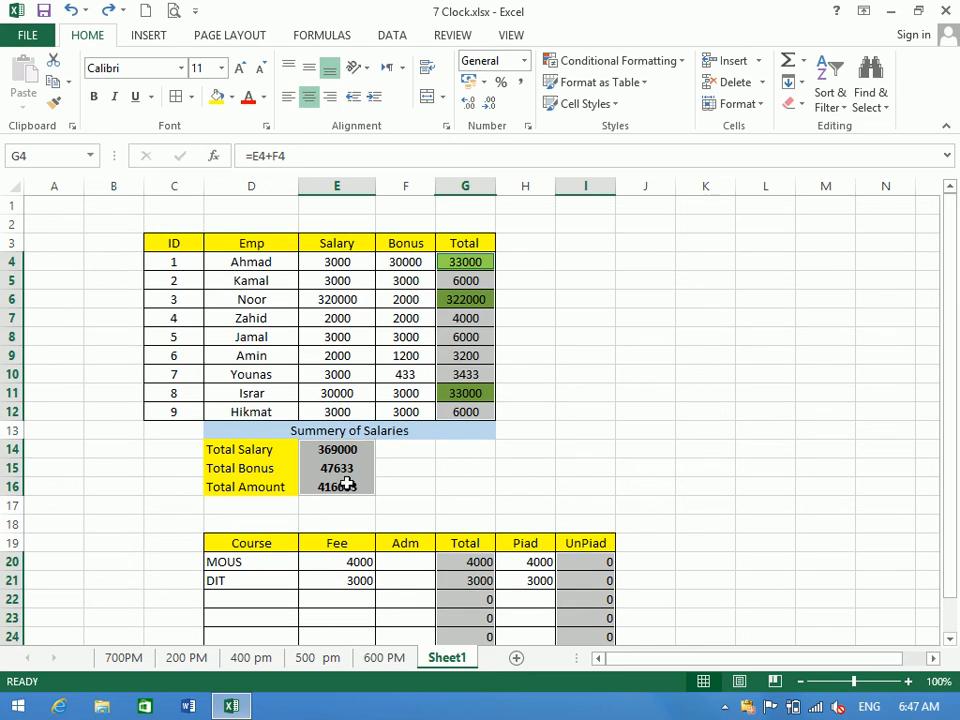
# Try to select all cells with comments on Sheet1, starting from the empty cell N2.
pyautogui.click(861, 221)
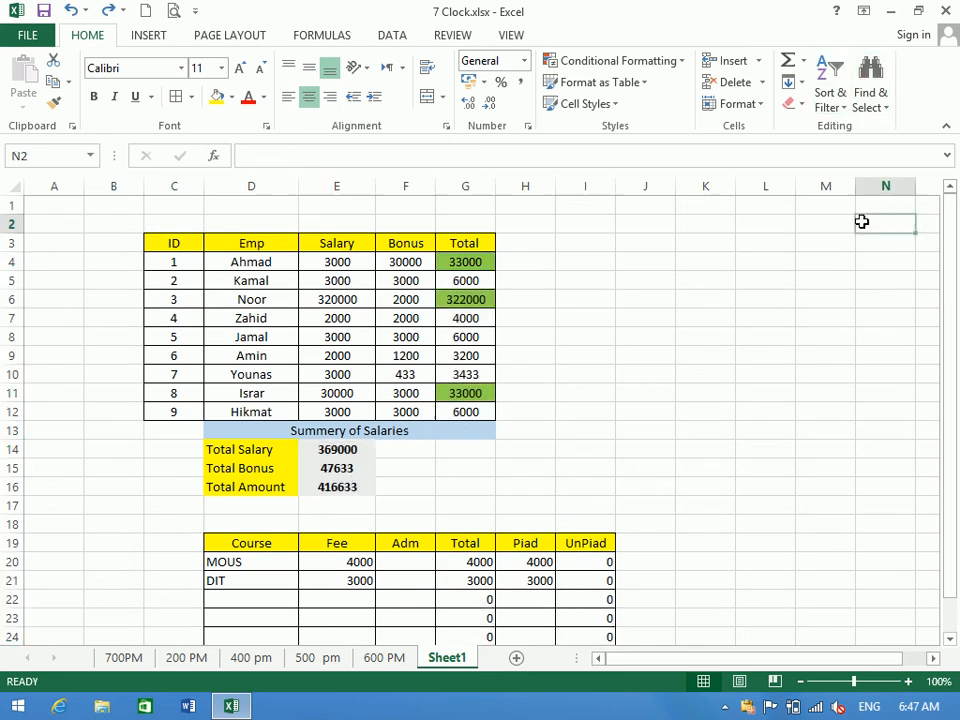
pyautogui.click(880, 100)
pyautogui.click(843, 248)
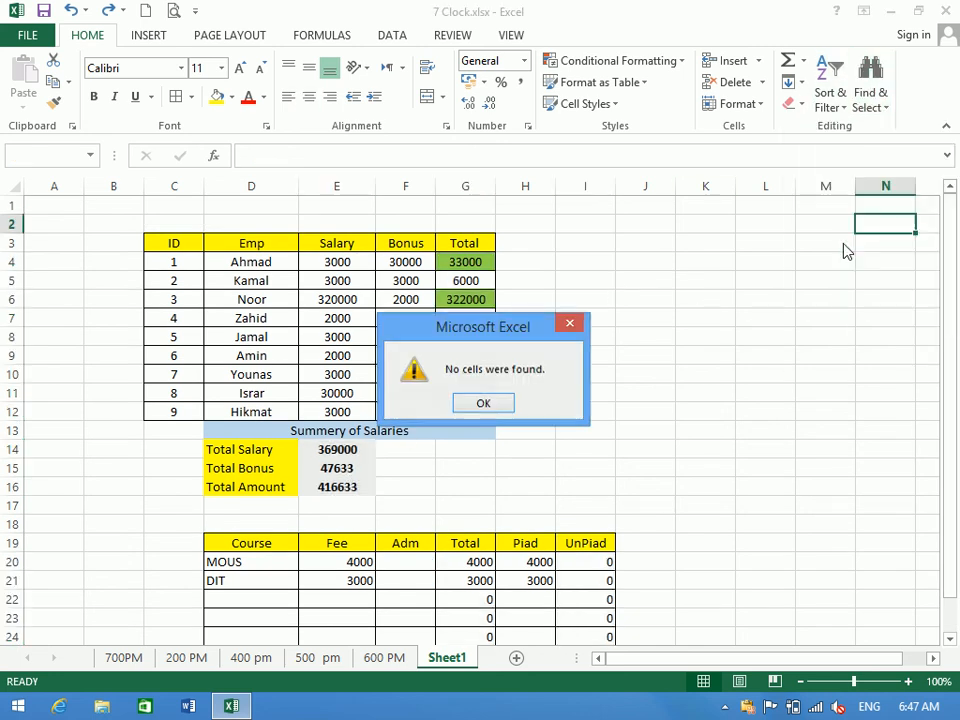
pyautogui.click(485, 402)
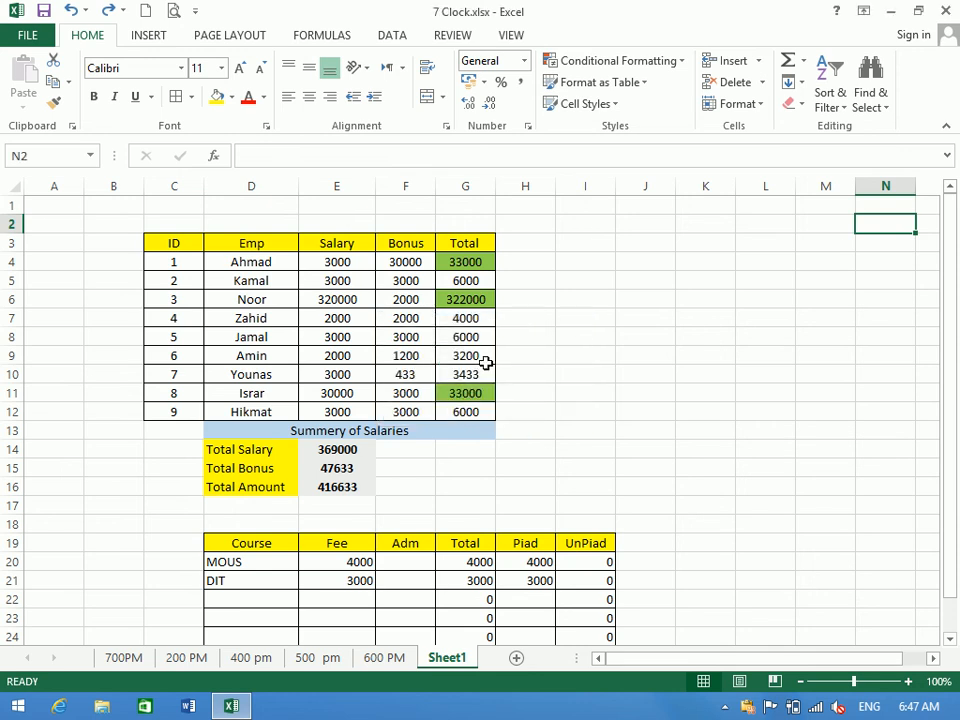
# Select all cells with comments on the 700PM sheet, starting from the empty cell D18.
pyautogui.click(200, 659)
pyautogui.click(130, 658)
pyautogui.click(319, 557)
pyautogui.click(870, 85)
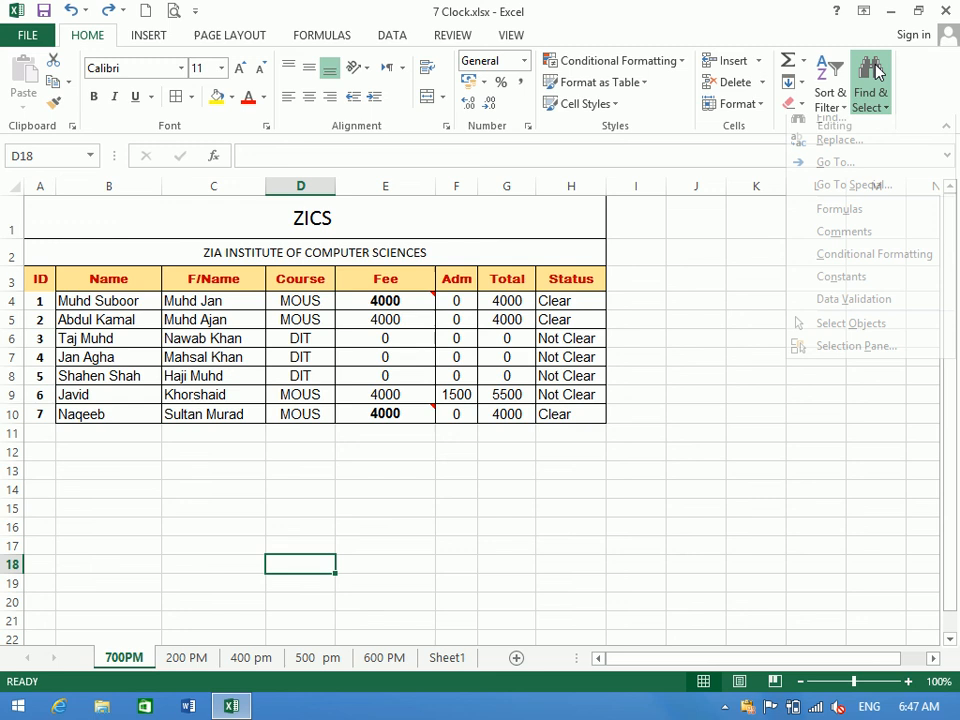
pyautogui.click(864, 242)
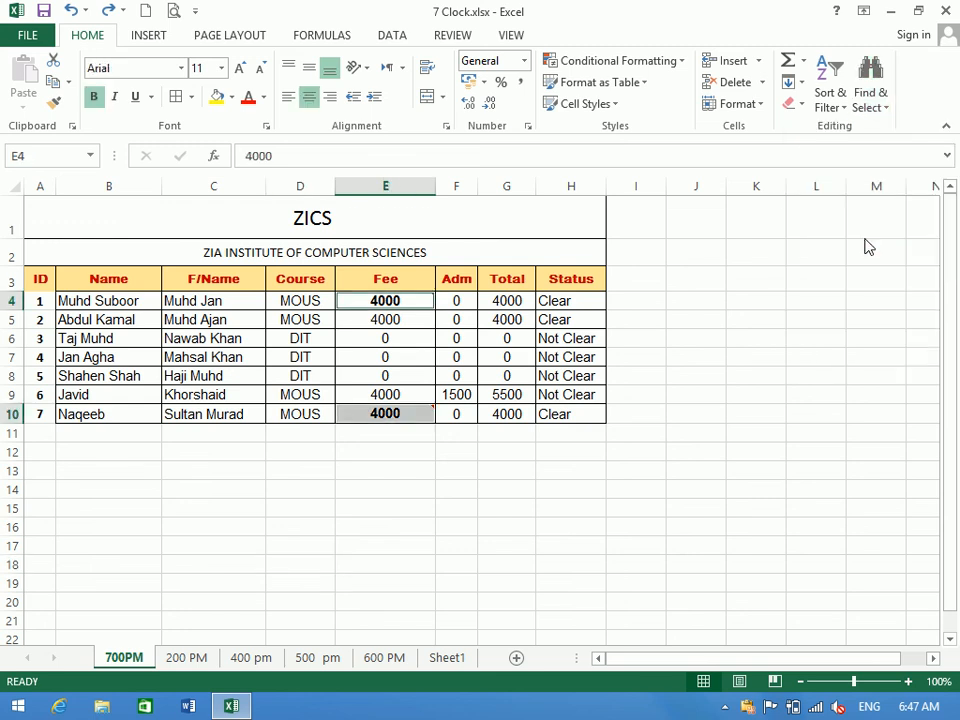
# Fill the selected comment cells with the current fill color, undo the fill and choose the empty cell L7.
pyautogui.click(214, 99)
pyautogui.hotkey('ctrl', 'z')
pyautogui.click(793, 356)
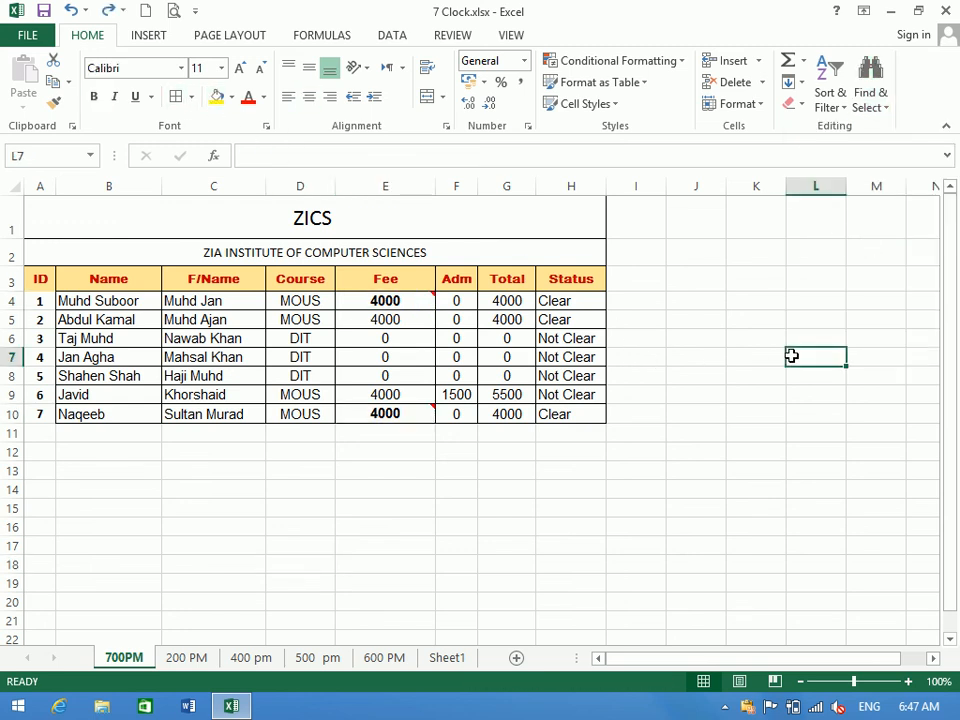
# Select all cells with conditional formatting on Sheet1, starting from the empty cell J12.
pyautogui.click(868, 100)
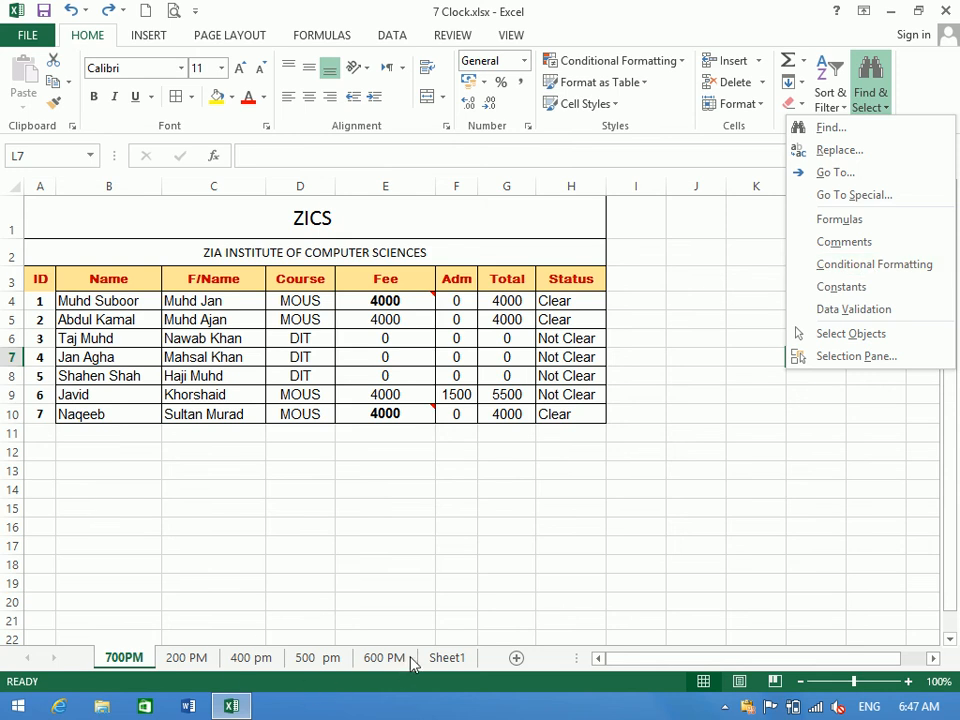
pyautogui.click(440, 659)
pyautogui.click(640, 408)
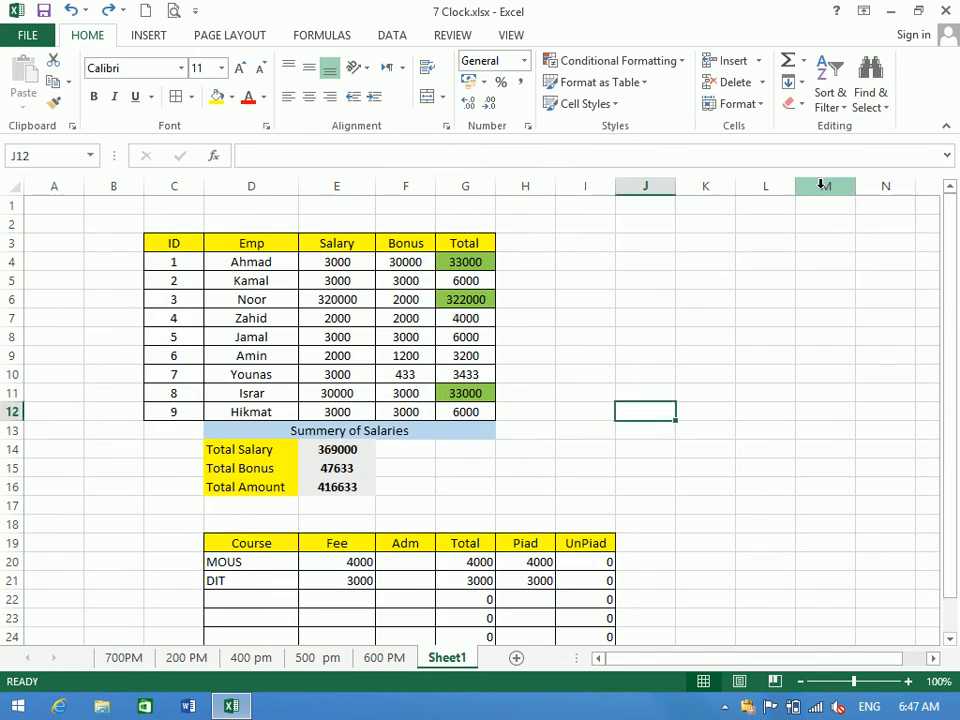
pyautogui.click(856, 111)
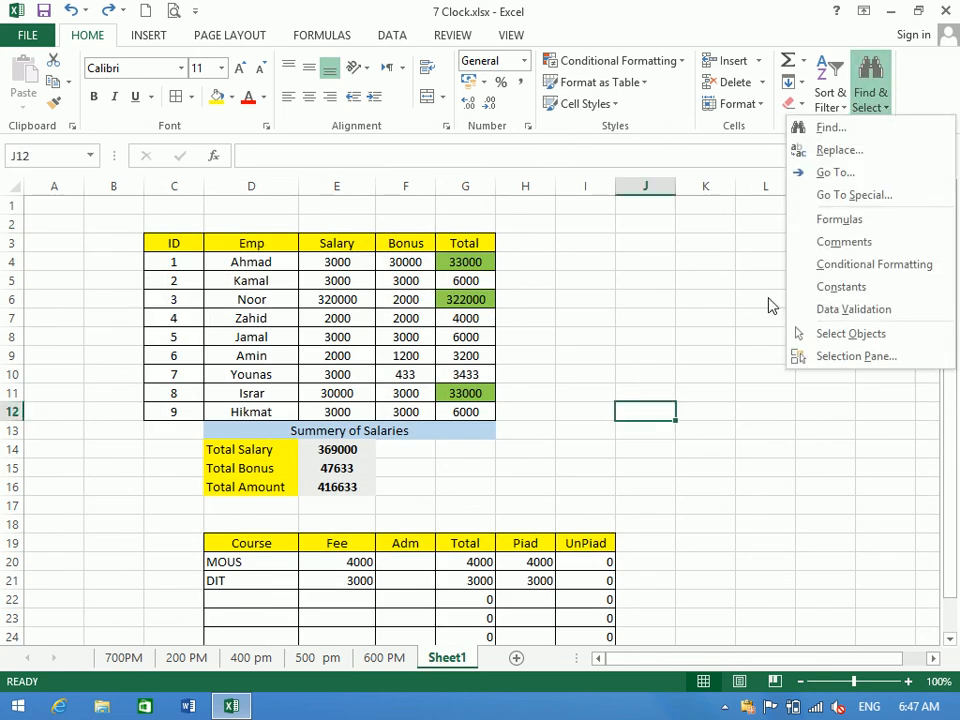
pyautogui.click(866, 265)
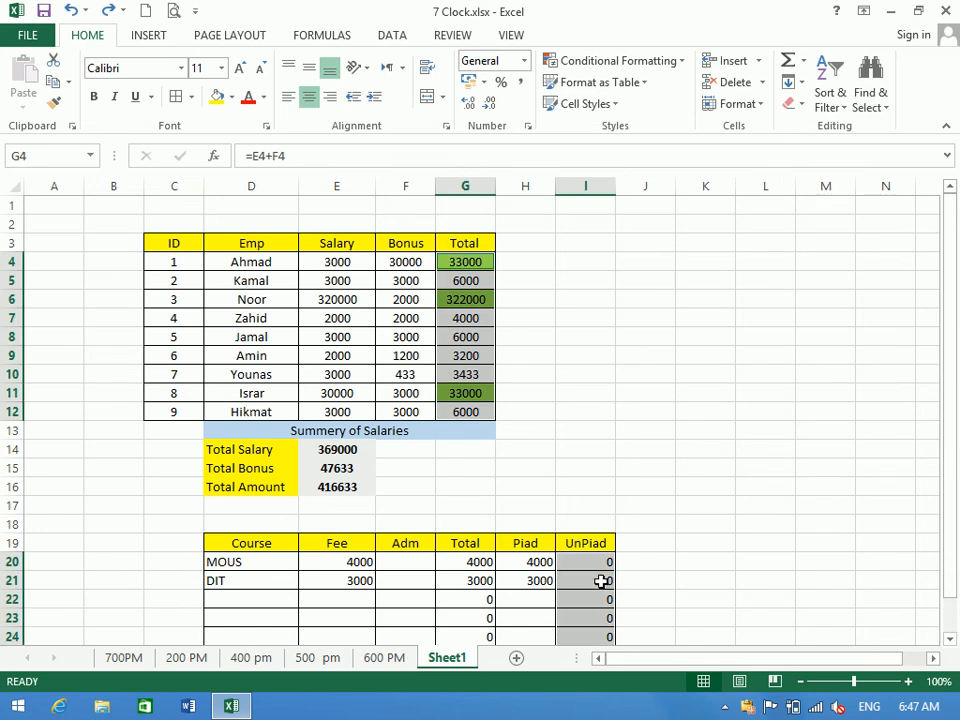
# Clear the current selection and select all constant cells on Sheet1.
pyautogui.click(752, 274)
pyautogui.click(866, 88)
pyautogui.click(823, 290)
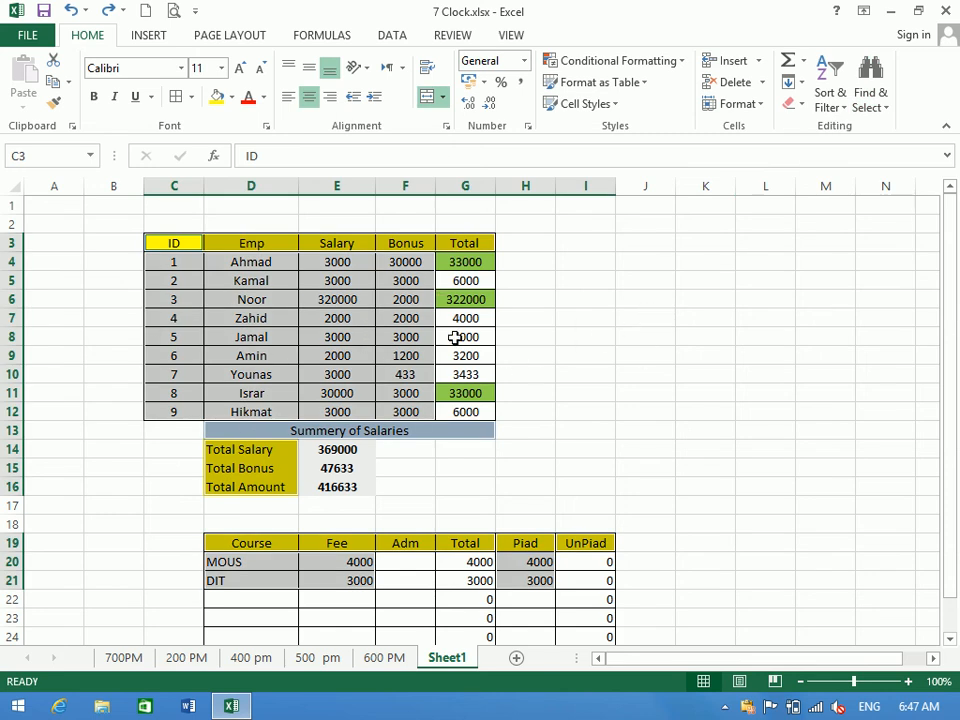
# Starting from the empty cell I8, select all data validation cells directly with the Data Validation command of Find & Select.
pyautogui.click(603, 342)
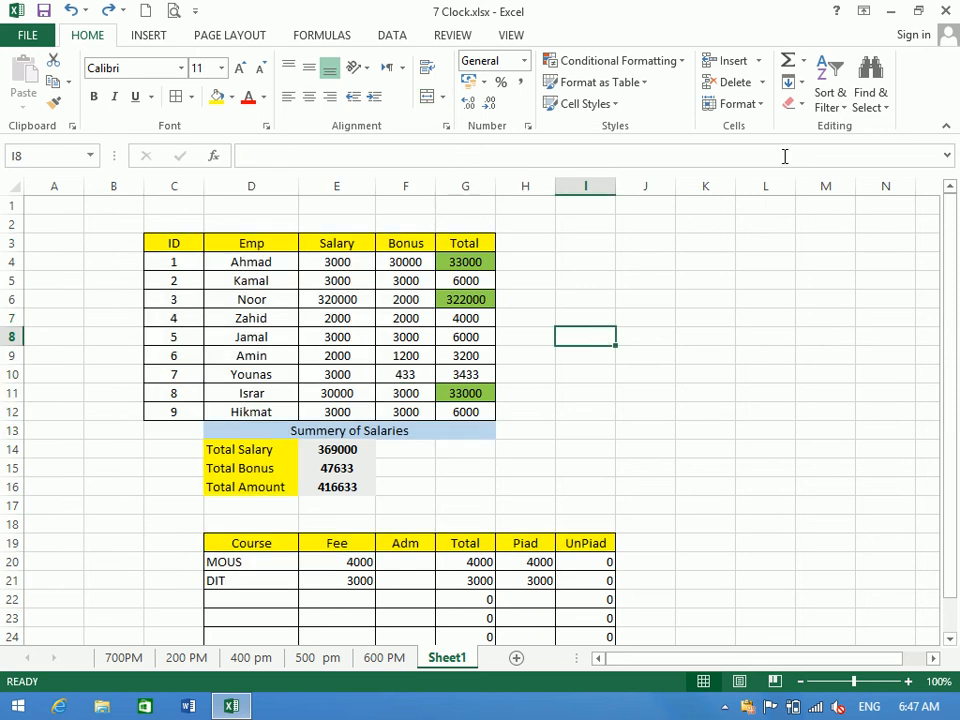
pyautogui.click(866, 86)
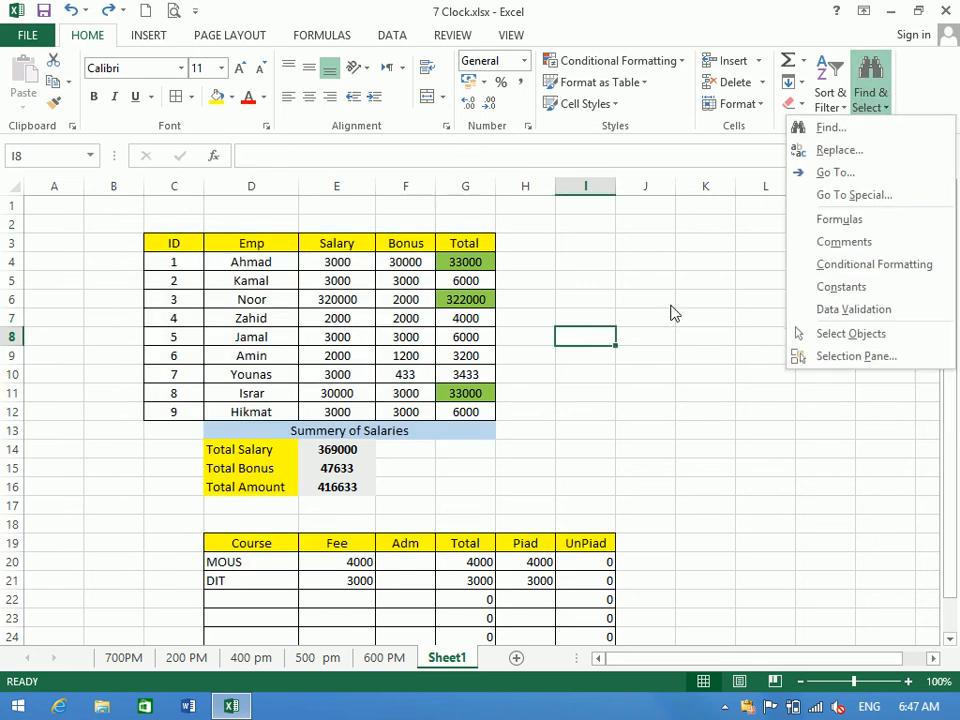
pyautogui.click(853, 309)
pyautogui.moveTo(952, 478); pyautogui.dragTo(953, 514)
# Choose the empty cell L4 on Sheet1 and try the Select Objects command of Find & Select.
pyautogui.click(765, 224)
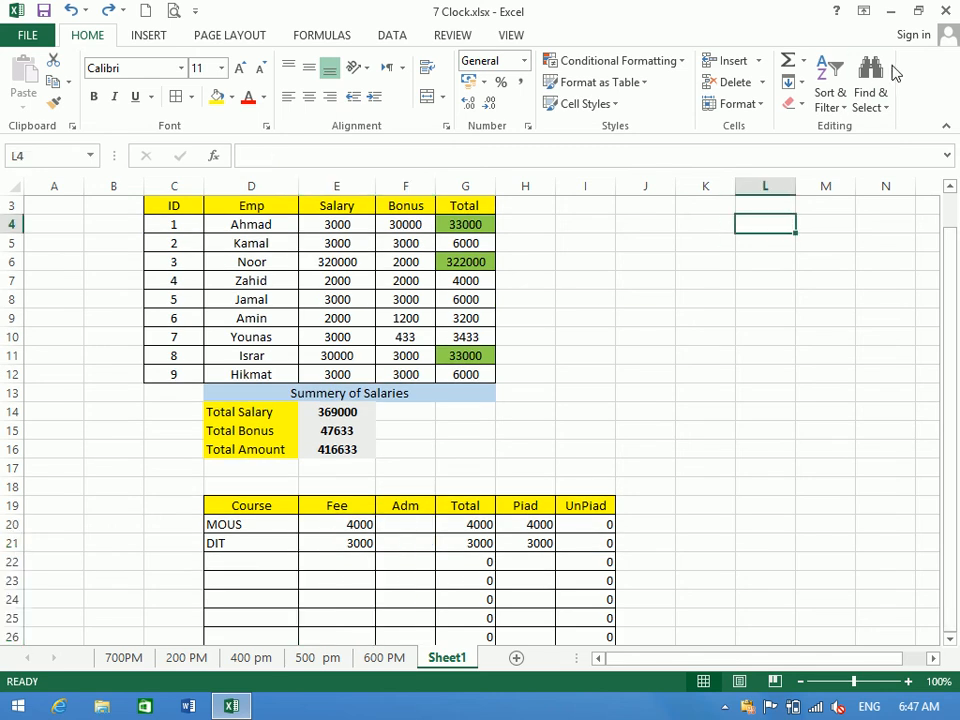
pyautogui.click(870, 86)
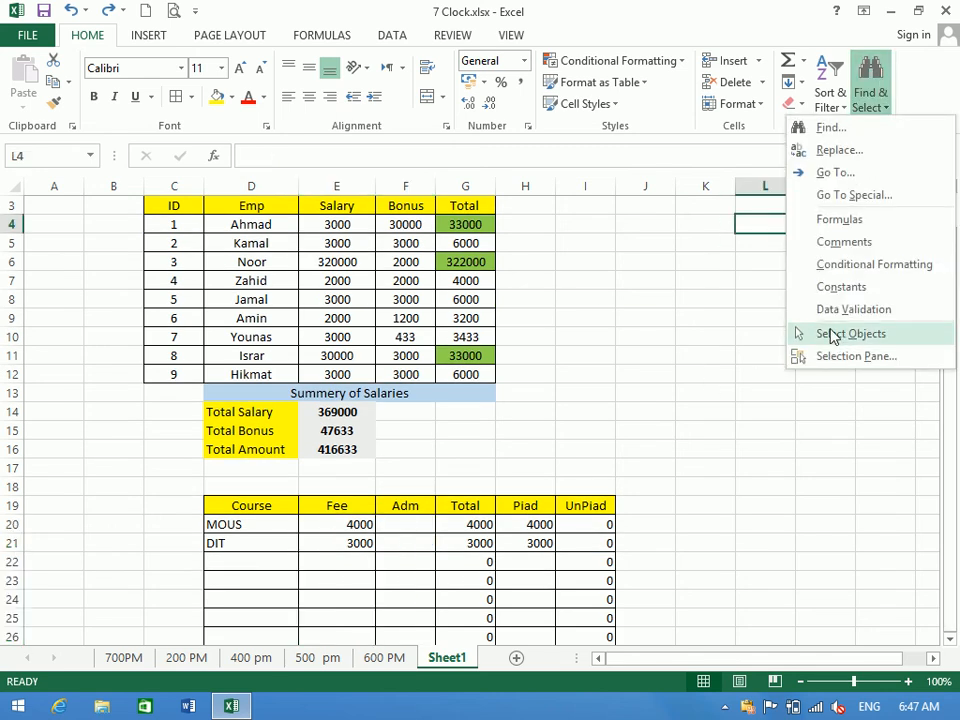
pyautogui.click(838, 334)
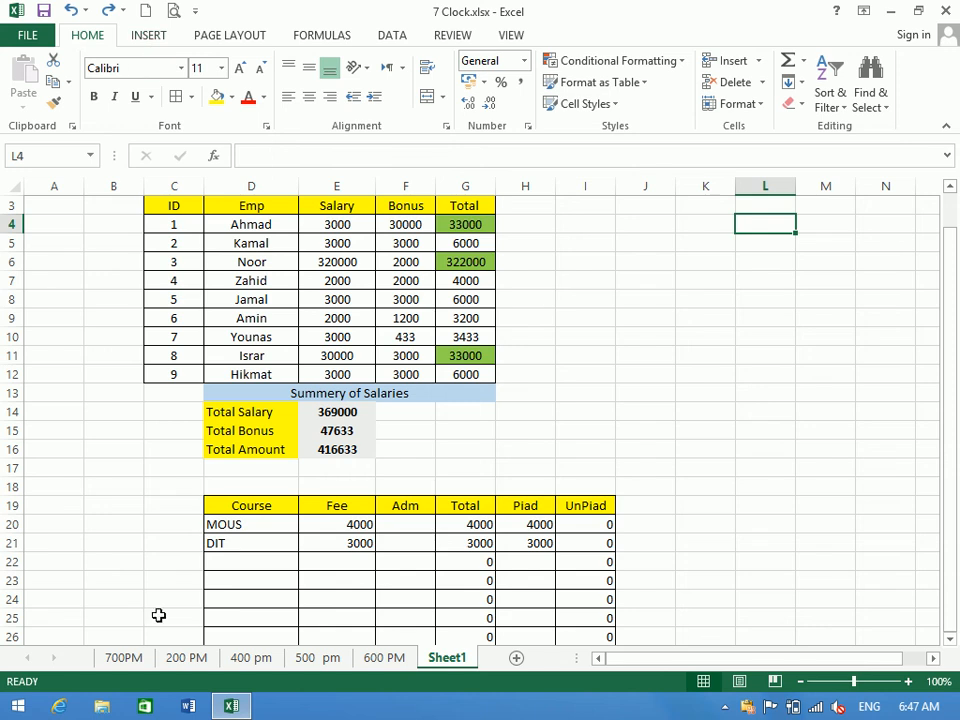
# On the 700PM sheet, draw a blue rectangle about one column wide and three rows high around K8:L10, beside the table.
pyautogui.click(124, 657)
pyautogui.click(214, 542)
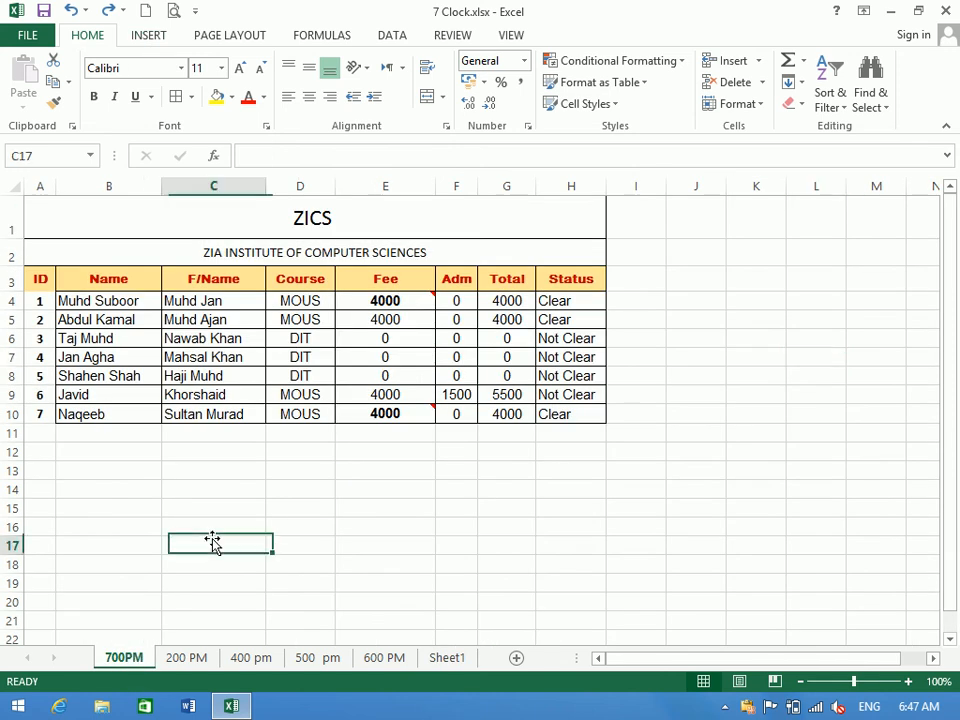
pyautogui.click(146, 36)
pyautogui.click(216, 72)
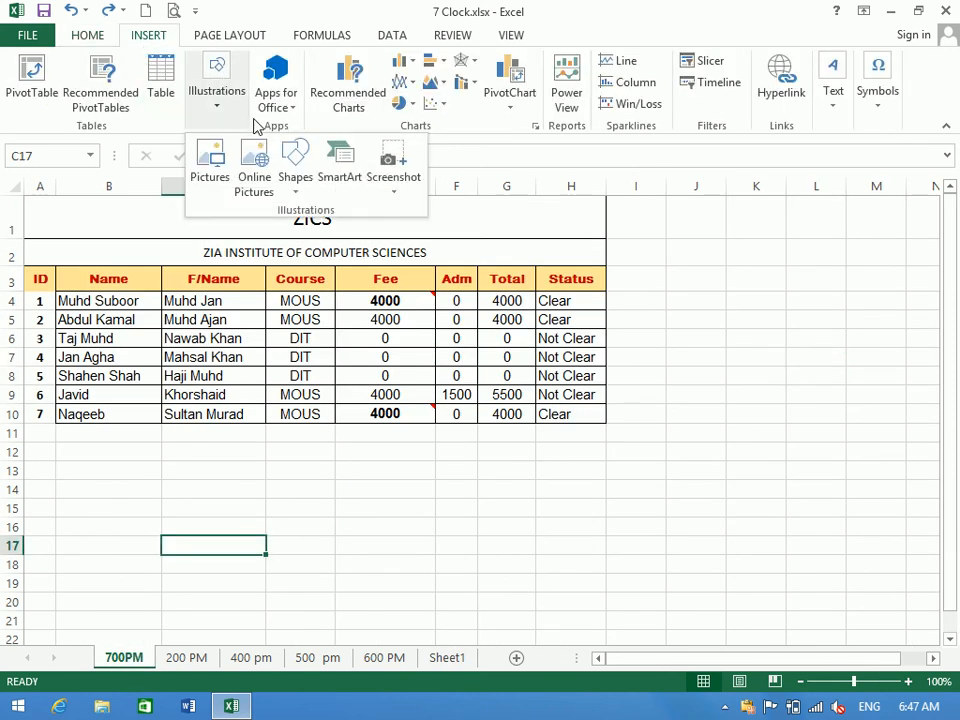
pyautogui.click(295, 162)
pyautogui.click(345, 233)
pyautogui.moveTo(728, 366)
pyautogui.mouseDown()
pyautogui.moveTo(801, 422)
pyautogui.moveTo(711, 504)
pyautogui.moveTo(596, 521)
pyautogui.mouseUp()
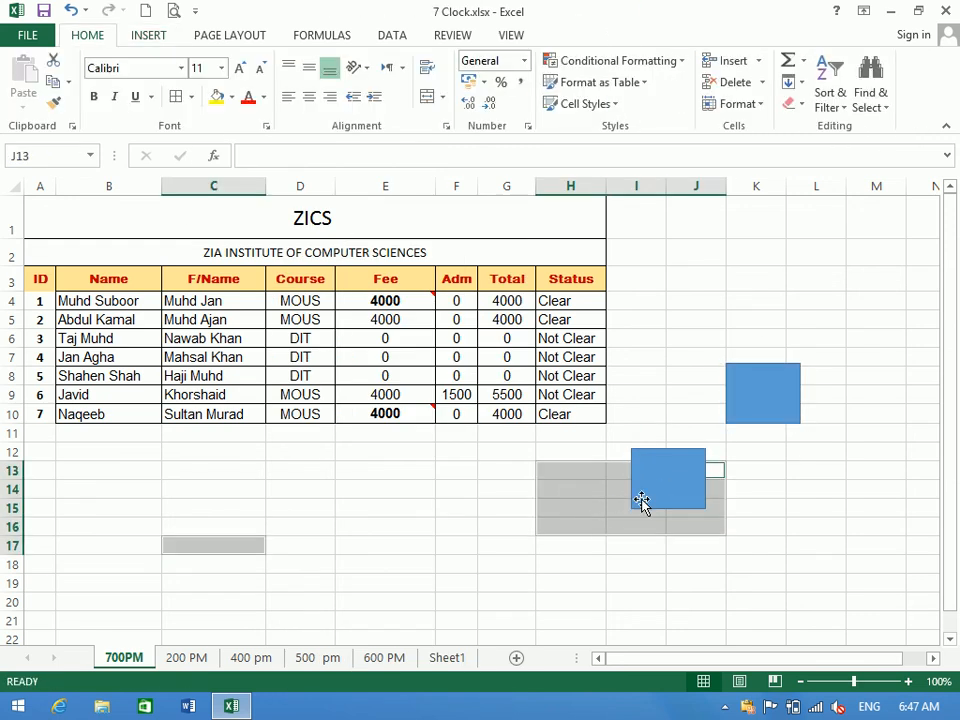
# Duplicate the rectangle below the table until four are scattered over the 700PM sheet, and choose the empty cell H12.
pyautogui.click(675, 476)
pyautogui.keyDown('ctrl'); pyautogui.moveTo(675, 476); pyautogui.dragTo(310, 557); pyautogui.keyUp('ctrl')
pyautogui.click(567, 452)
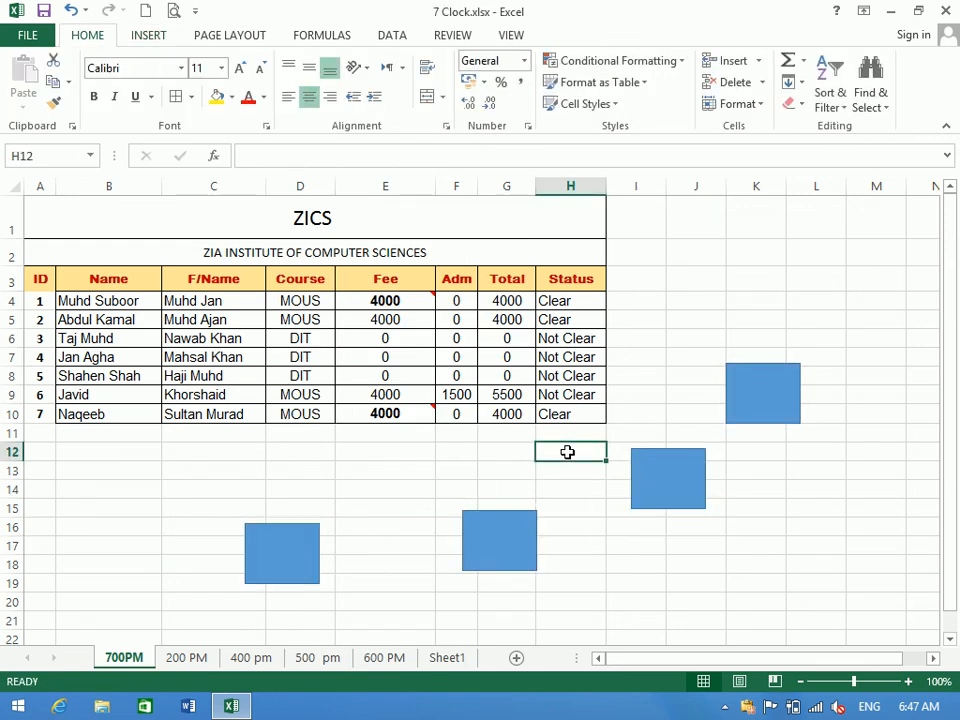
# Turn on Select Objects, select all four rectangles with one selection frame and delete them.
pyautogui.click(869, 92)
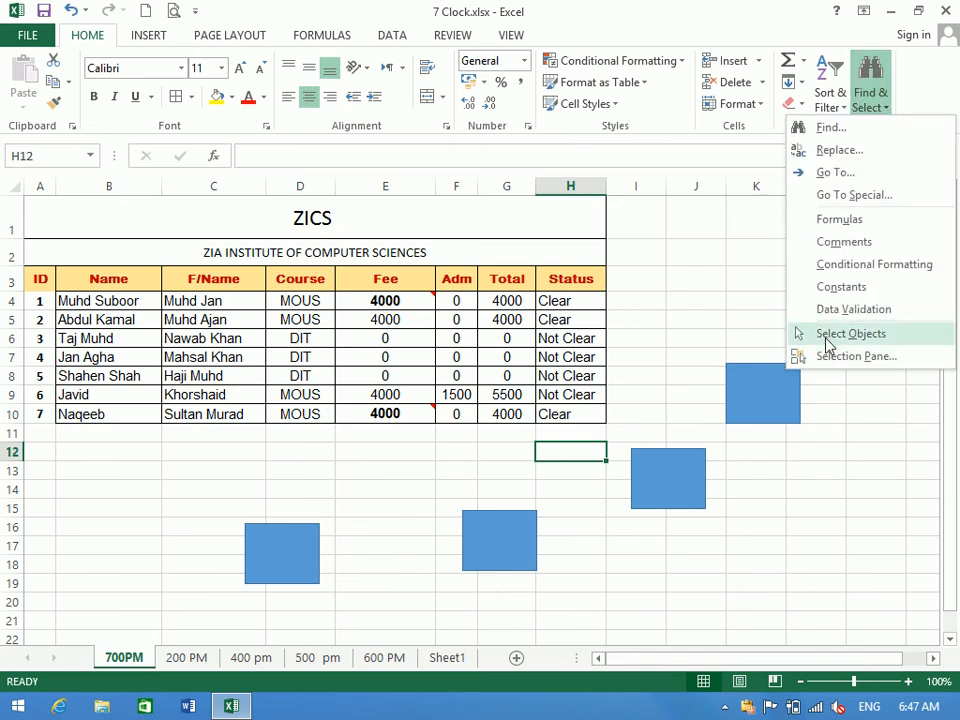
pyautogui.click(831, 360)
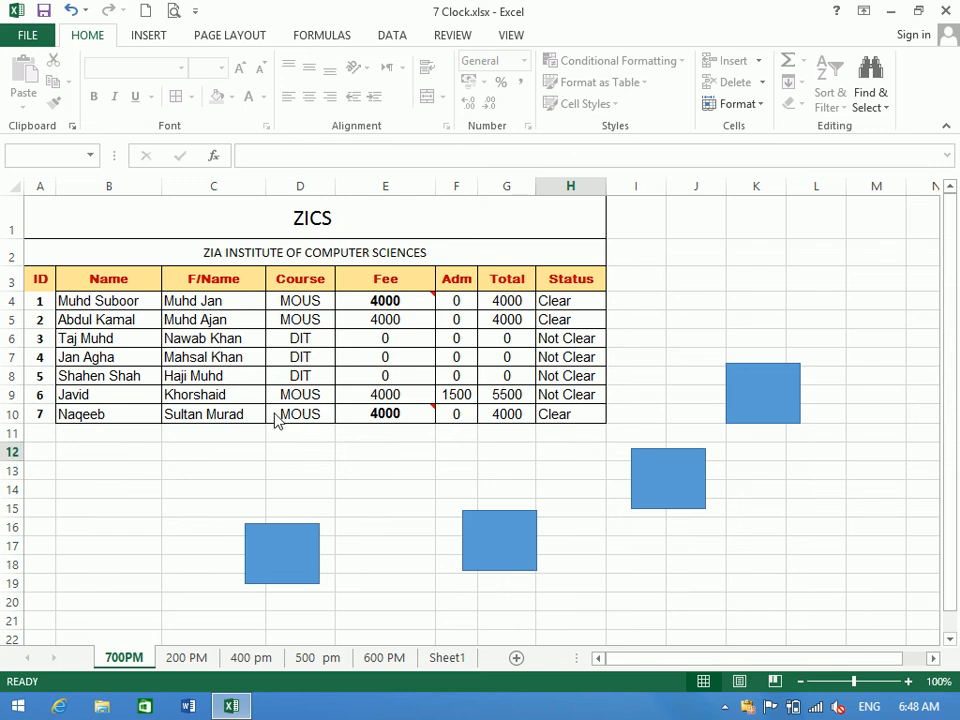
pyautogui.moveTo(237, 349)
pyautogui.mouseDown()
pyautogui.moveTo(613, 527)
pyautogui.moveTo(799, 519)
pyautogui.moveTo(848, 608)
pyautogui.mouseUp()
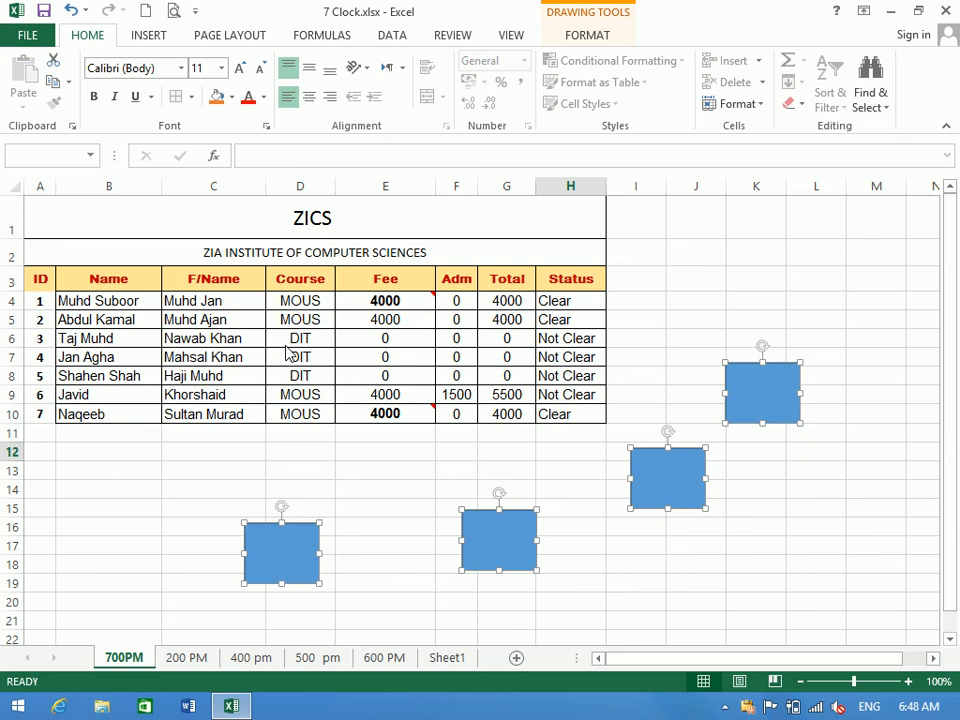
pyautogui.press('Delete')
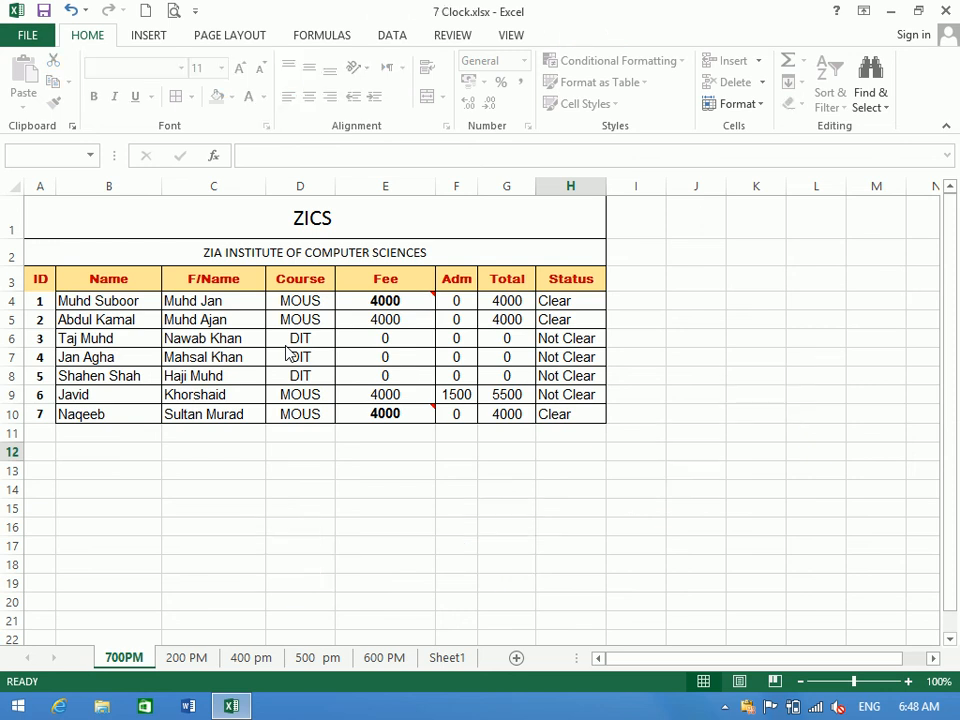
# Open and close the Selection pane, and undo the deletion of the four rectangles.
pyautogui.moveTo(711, 518); pyautogui.dragTo(24, 103)
pyautogui.click(866, 103)
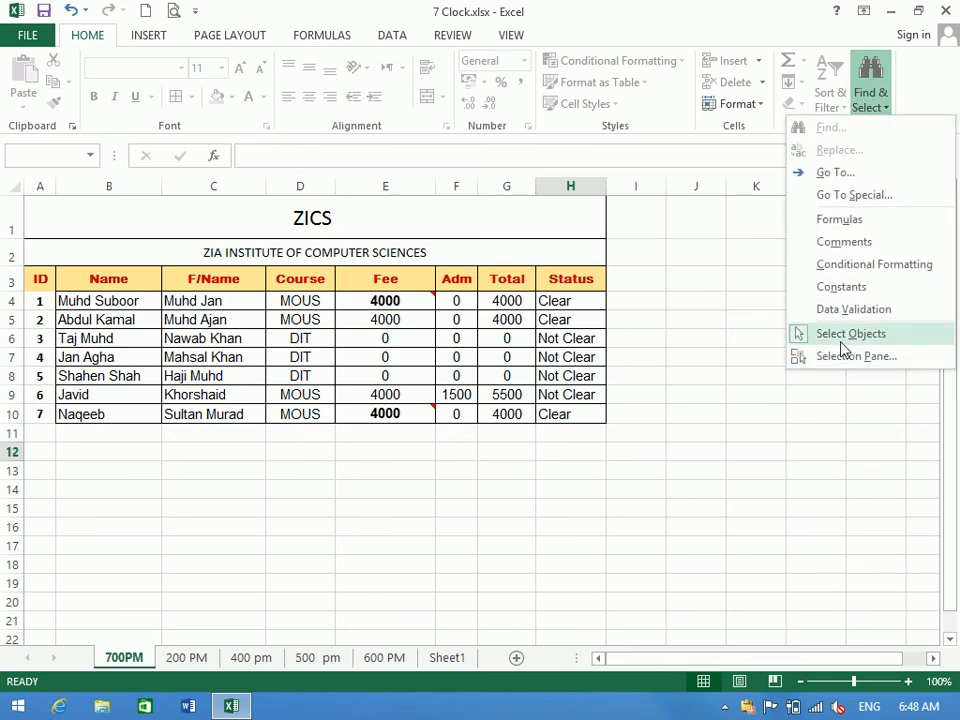
pyautogui.click(843, 356)
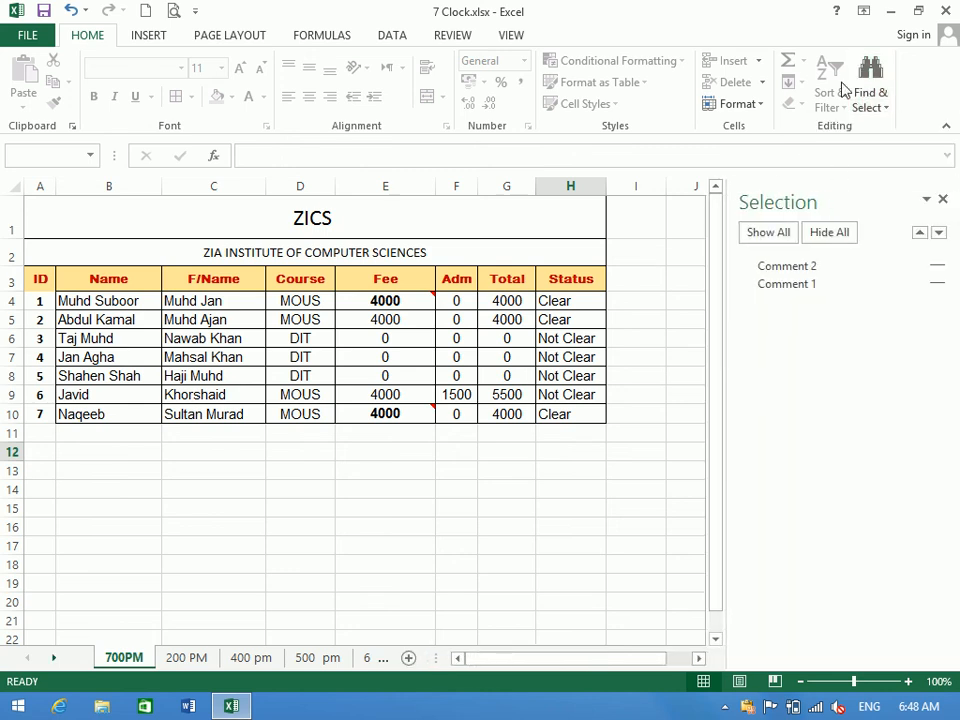
pyautogui.click(943, 200)
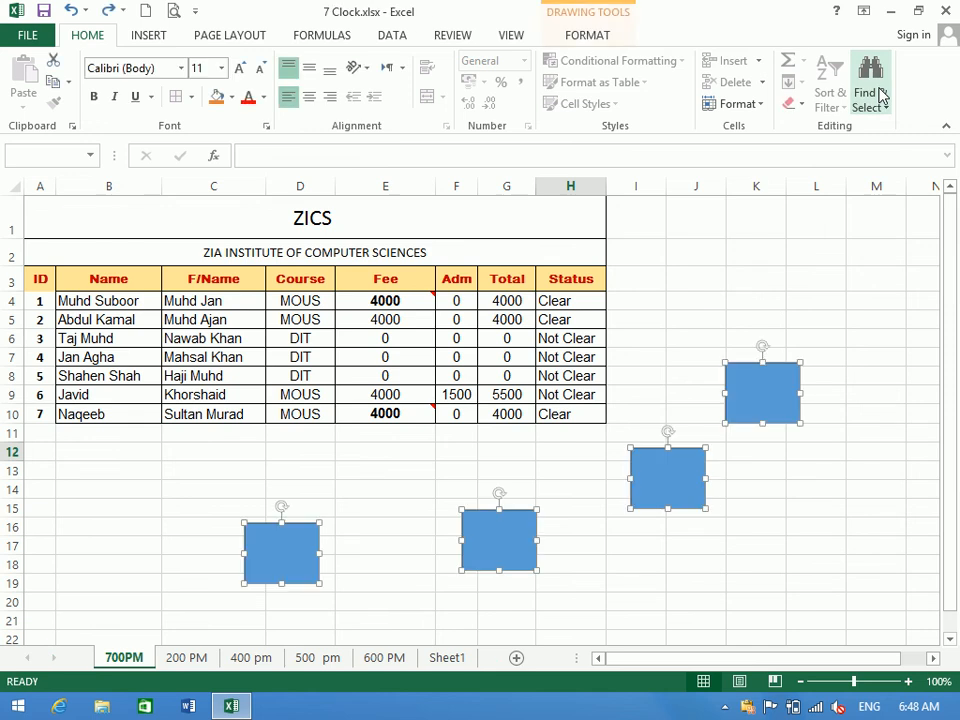
# Turn off Select Objects and choose the empty cell I7.
pyautogui.click(870, 95)
pyautogui.click(825, 334)
pyautogui.click(638, 360)
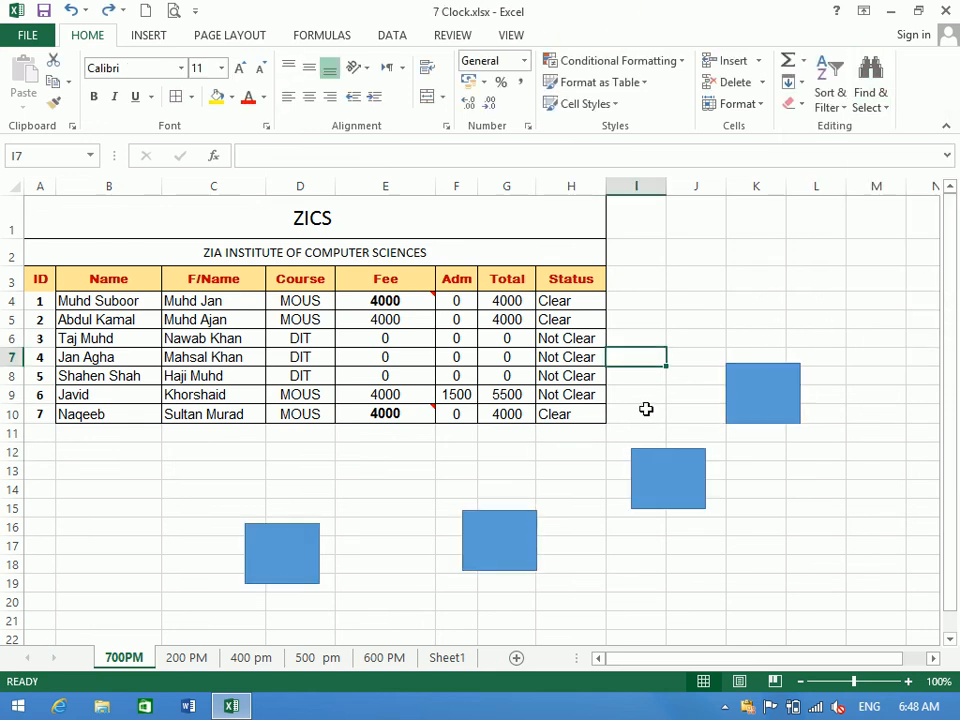
# Clear the contents of the range C3:M19 across the rectangles, undo the clearing and choose the empty cell J6.
pyautogui.moveTo(213, 280)
pyautogui.mouseDown()
pyautogui.moveTo(285, 373)
pyautogui.moveTo(624, 574)
pyautogui.moveTo(860, 585)
pyautogui.mouseUp()
pyautogui.press('Delete')
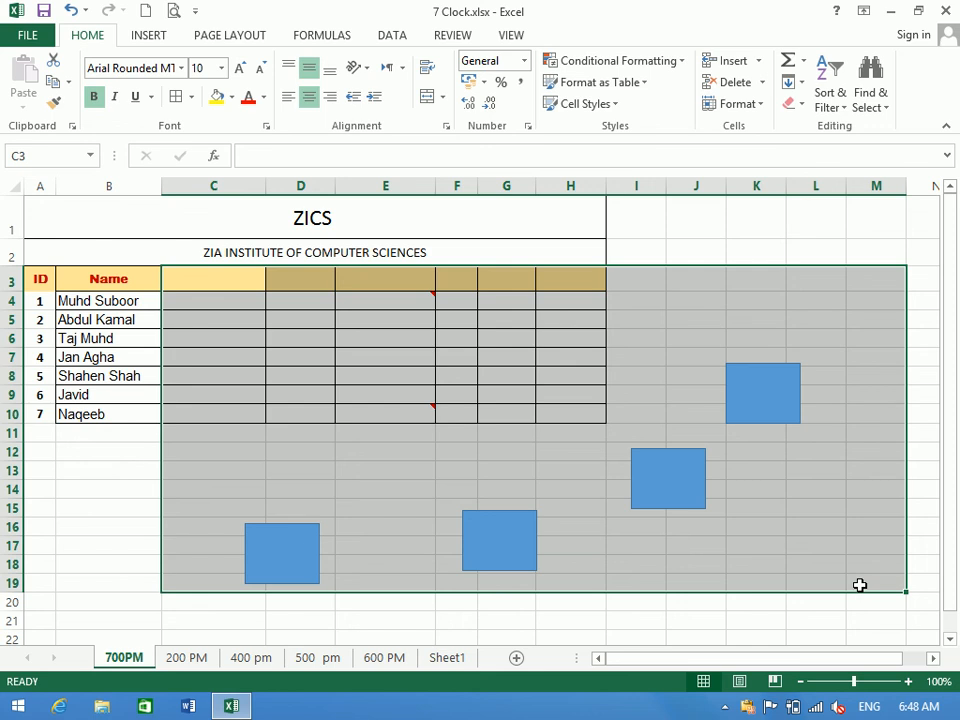
pyautogui.hotkey('ctrl', 'z')
pyautogui.click(696, 338)
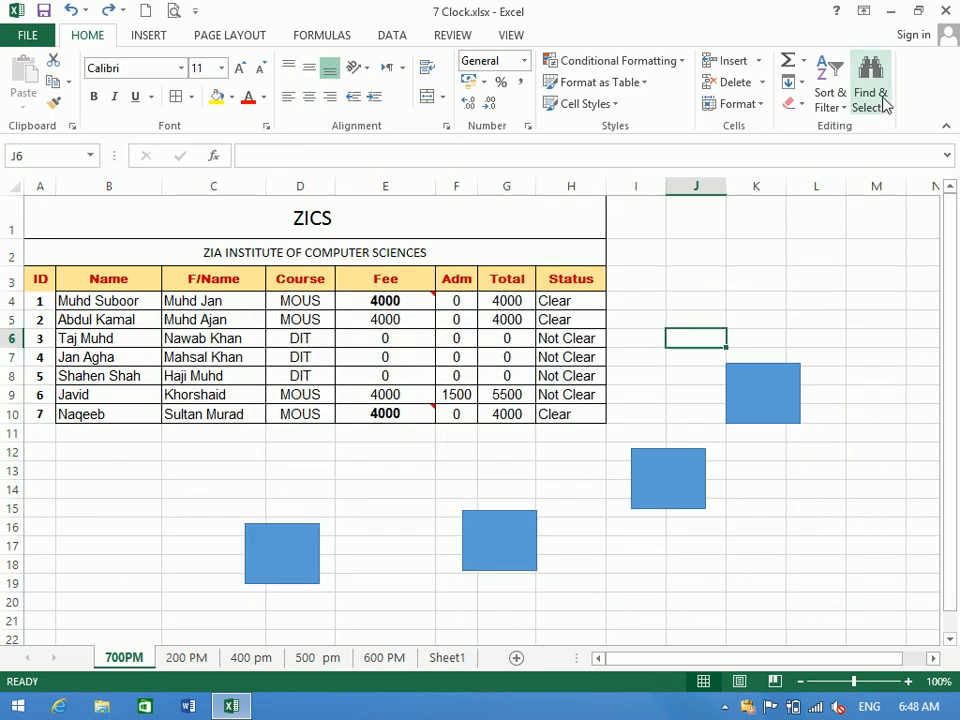
# In Select Objects mode, delete the four rectangles together, undo the deletion and return to normal cell selection at J5.
pyautogui.click(870, 95)
pyautogui.click(823, 338)
pyautogui.moveTo(173, 305); pyautogui.dragTo(920, 612)
pyautogui.press('Delete')
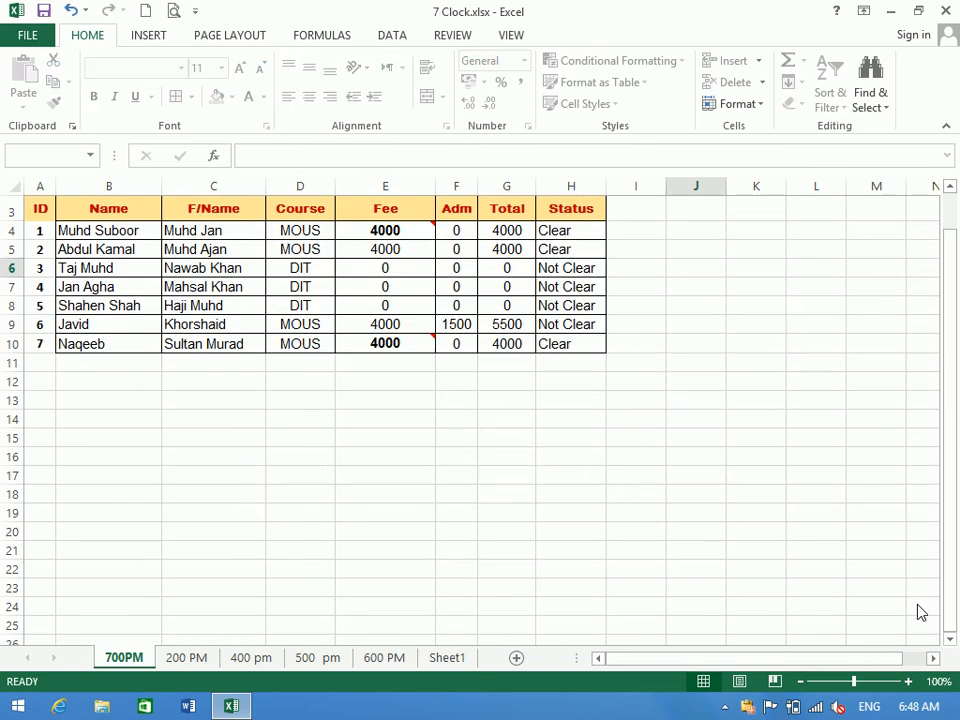
pyautogui.hotkey('ctrl', 'z')
pyautogui.click(866, 90)
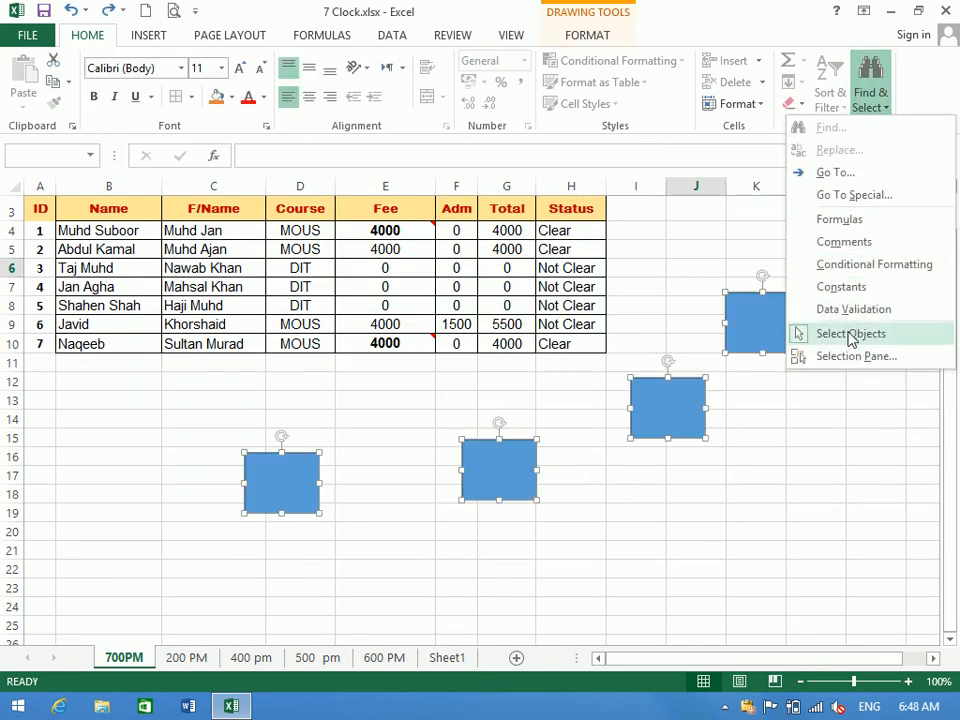
pyautogui.click(848, 394)
# Open the Selection pane for the 700PM sheet, hide all its objects and show them all again.
pyautogui.click(869, 90)
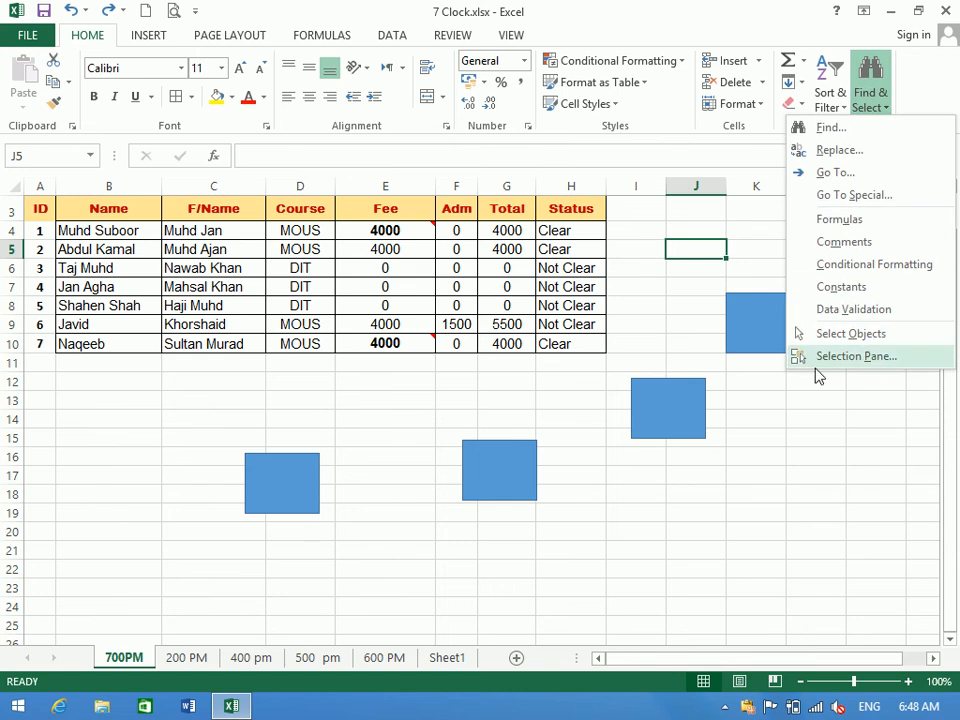
pyautogui.click(830, 362)
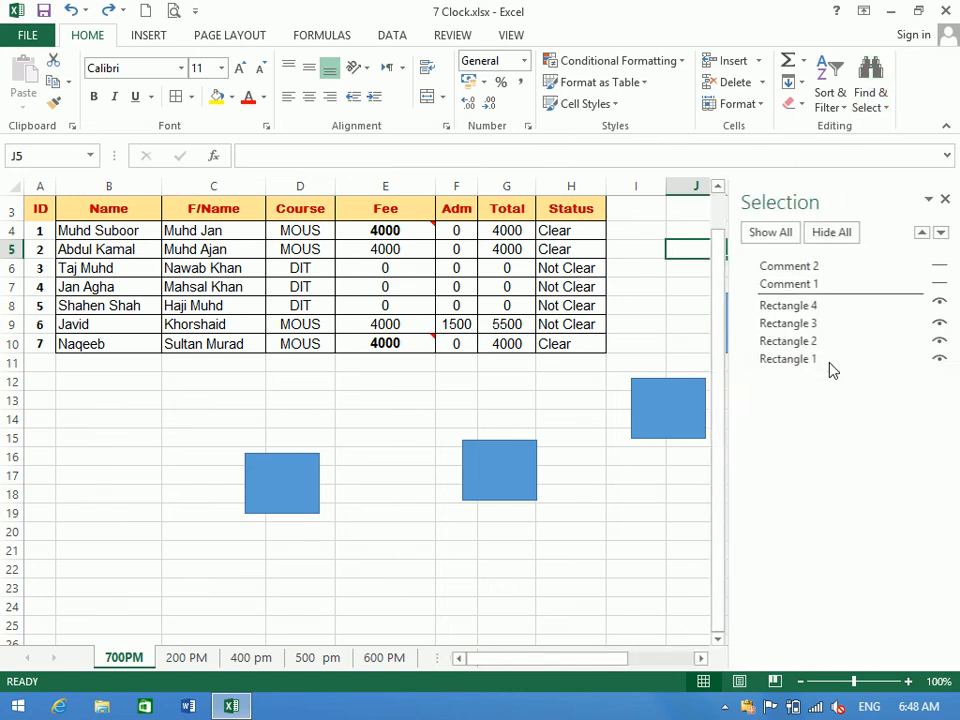
pyautogui.click(826, 236)
pyautogui.click(792, 240)
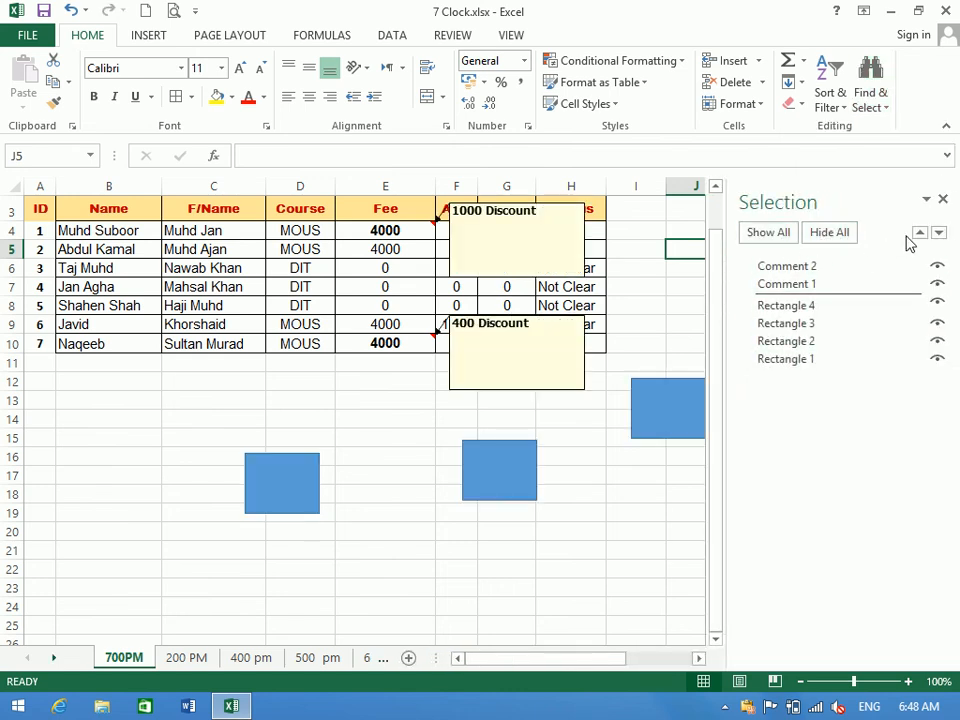
# Hide Comment 2 and Comment 1 individually, toggle the visibility of Rectangle 4 and Rectangle 2, and show all objects again.
pyautogui.click(940, 267)
pyautogui.click(938, 284)
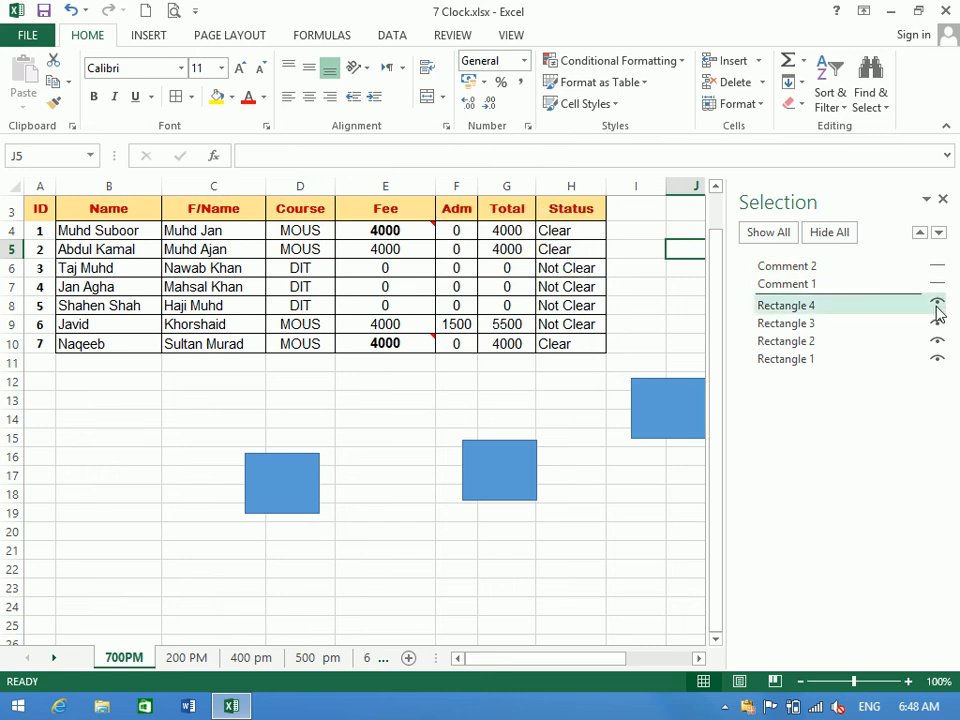
pyautogui.click(937, 305)
pyautogui.click(933, 341)
pyautogui.click(766, 234)
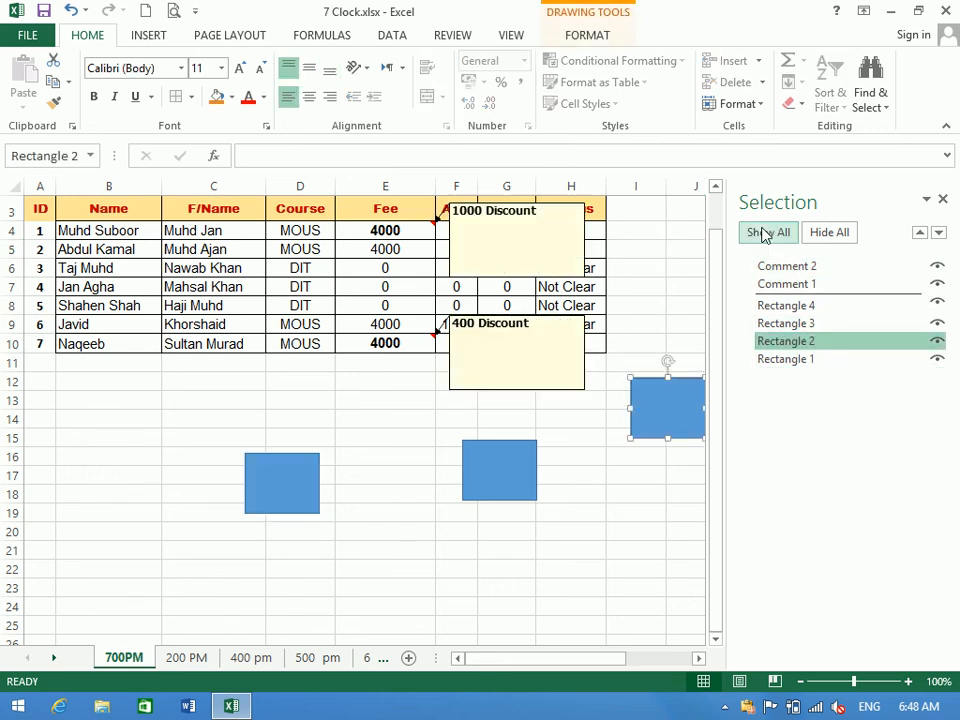
# Hide all objects once more, show them all including both comments, and close the Selection pane.
pyautogui.click(828, 238)
pyautogui.click(785, 246)
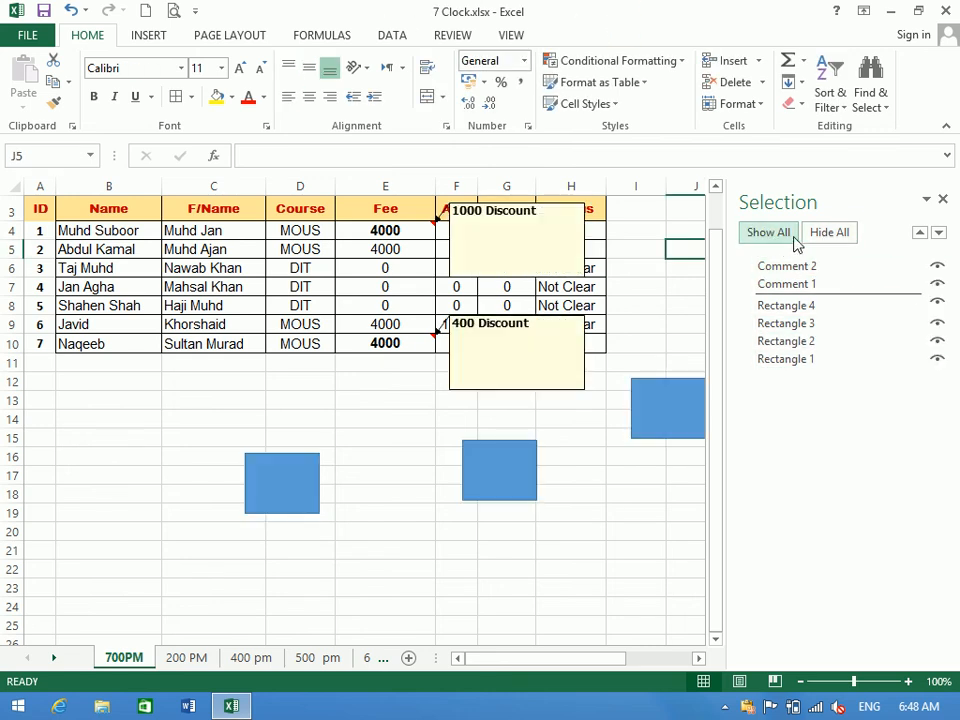
pyautogui.click(945, 200)
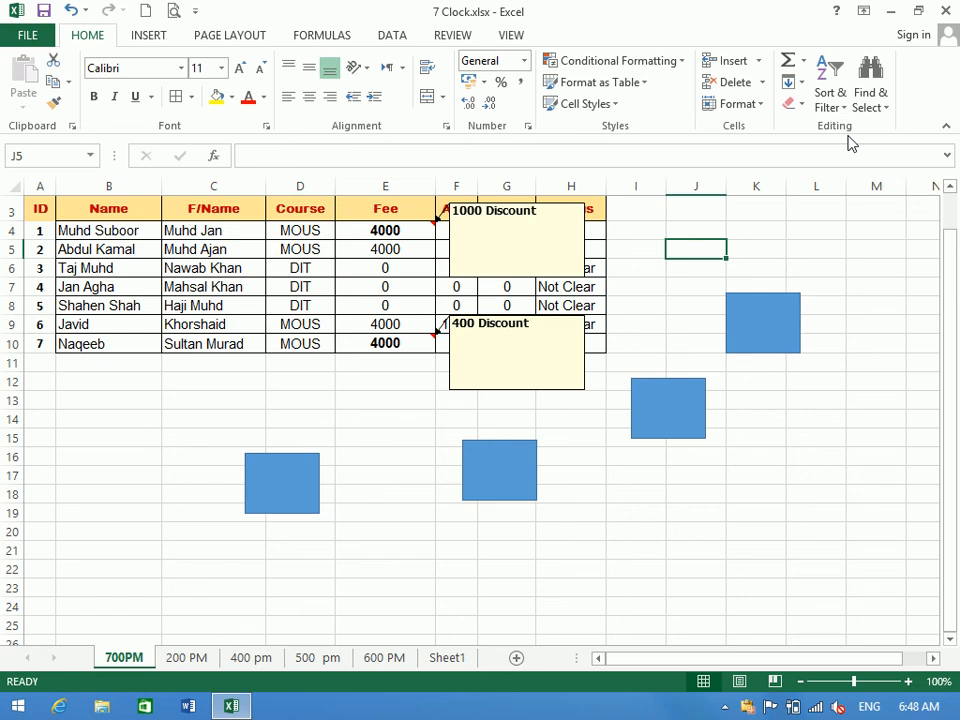
# Collapse the ribbon to its tabs, choose the empty cell G23 and temporarily bring up the Home commands.
pyautogui.click(946, 138)
pyautogui.click(500, 505)
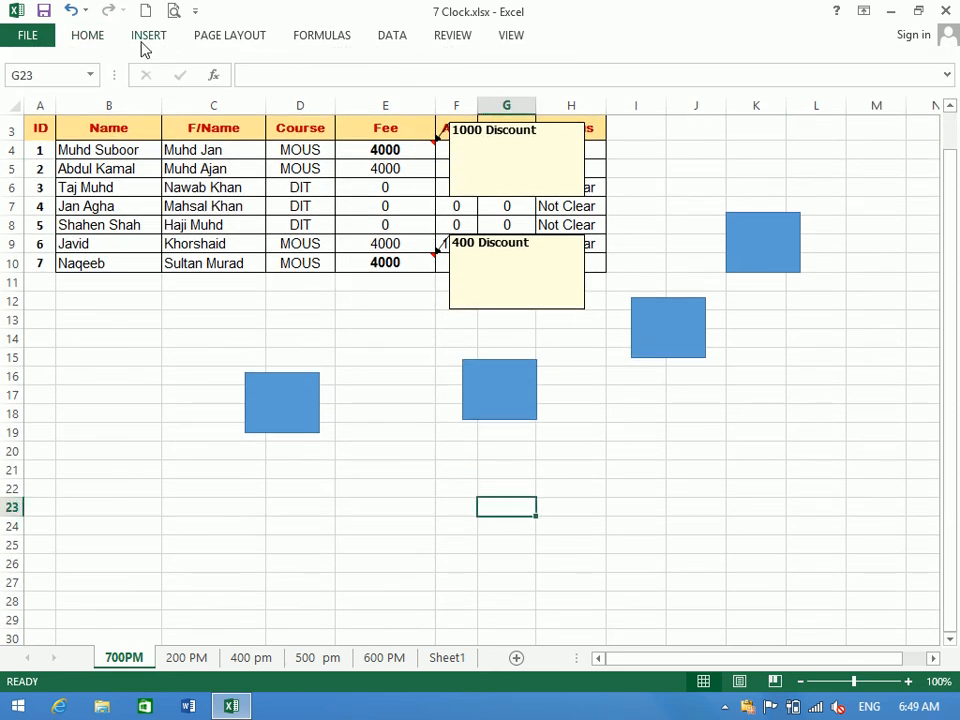
pyautogui.click(87, 35)
pyautogui.click(115, 341)
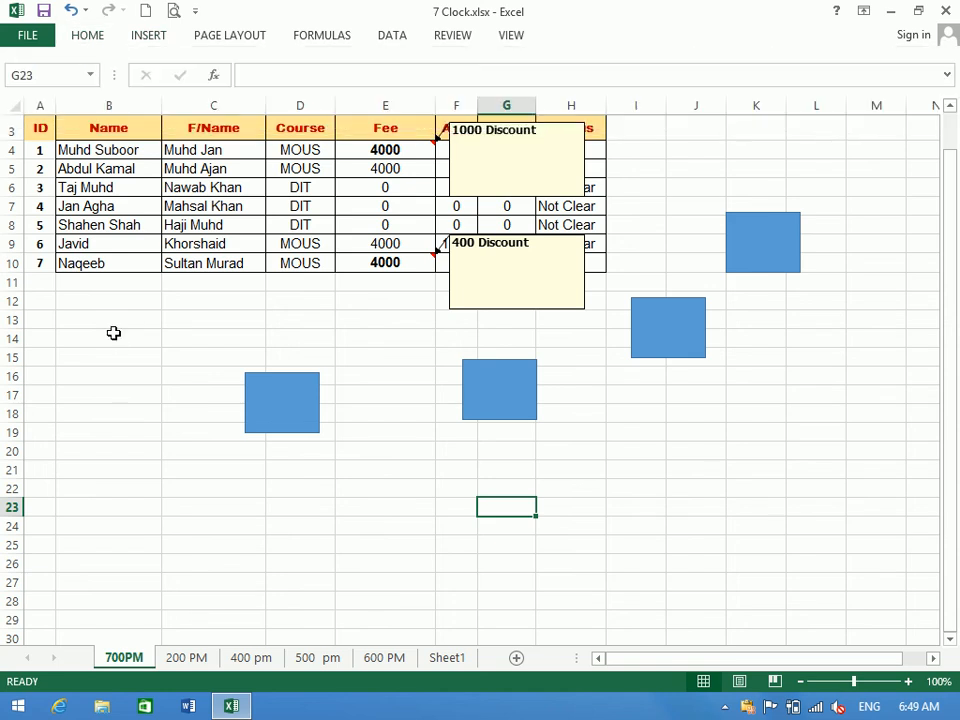
# Restore the full ribbon with the Show Tabs and Commands display option and choose the empty cell K4.
pyautogui.click(864, 12)
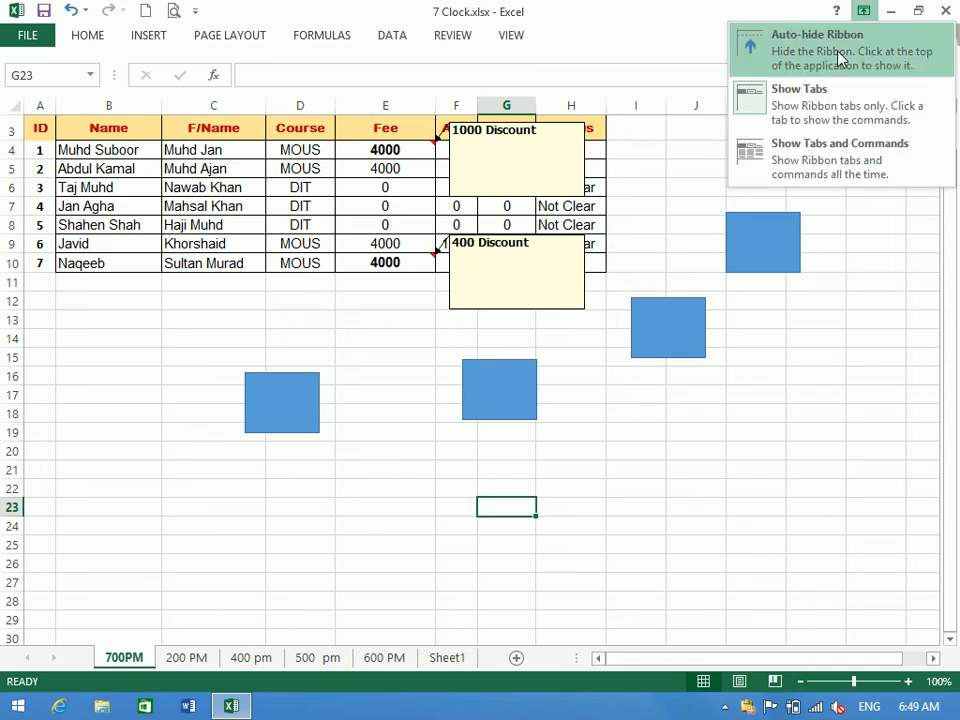
pyautogui.click(778, 170)
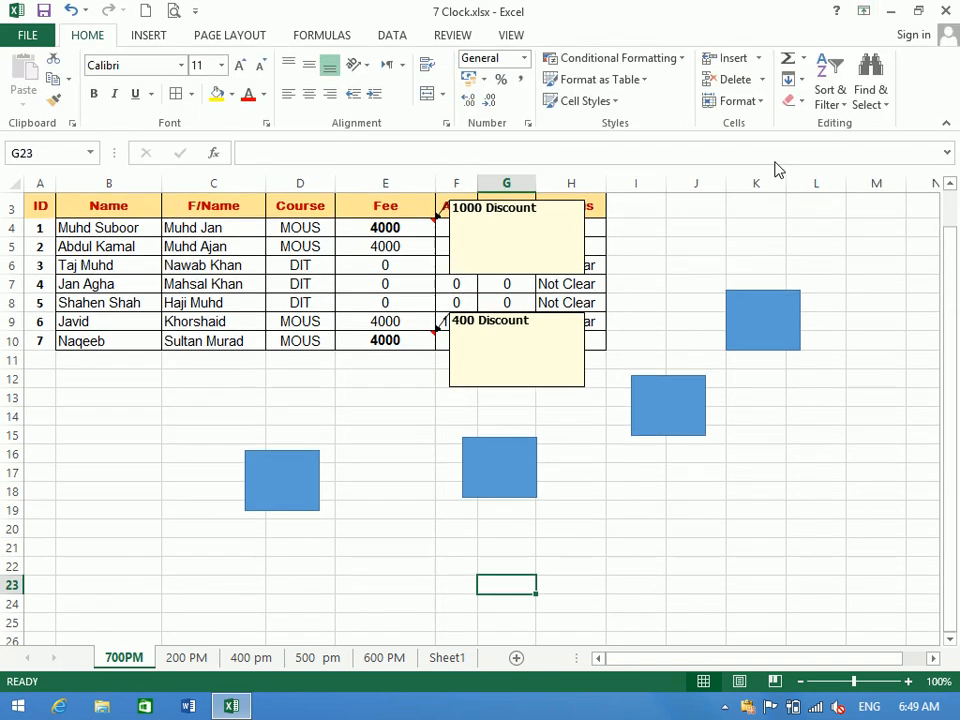
pyautogui.click(781, 226)
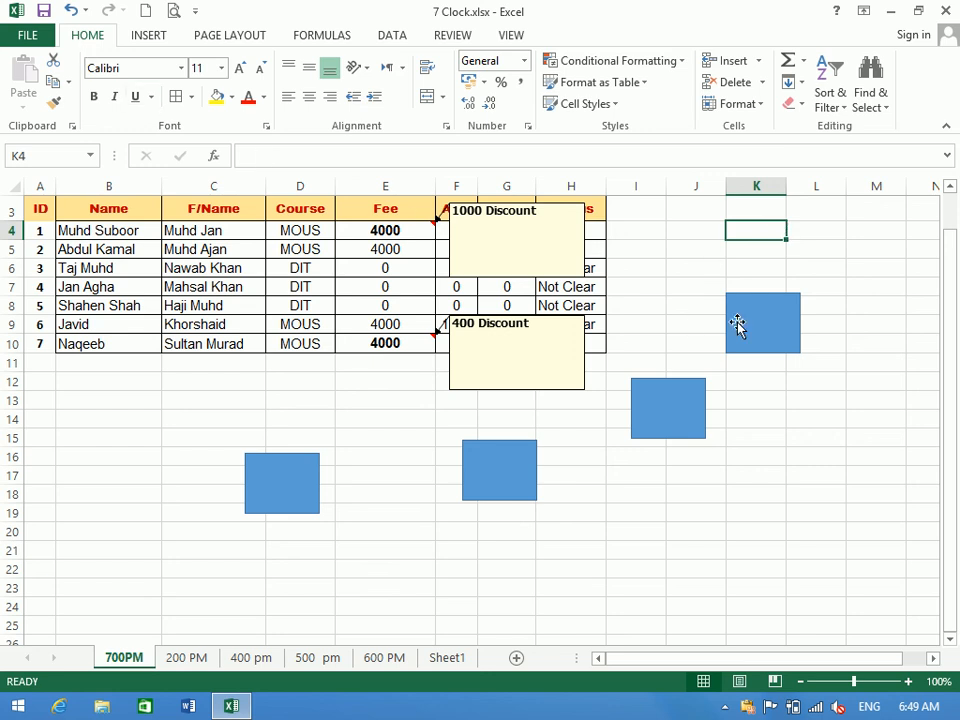
pyautogui.click(883, 97)
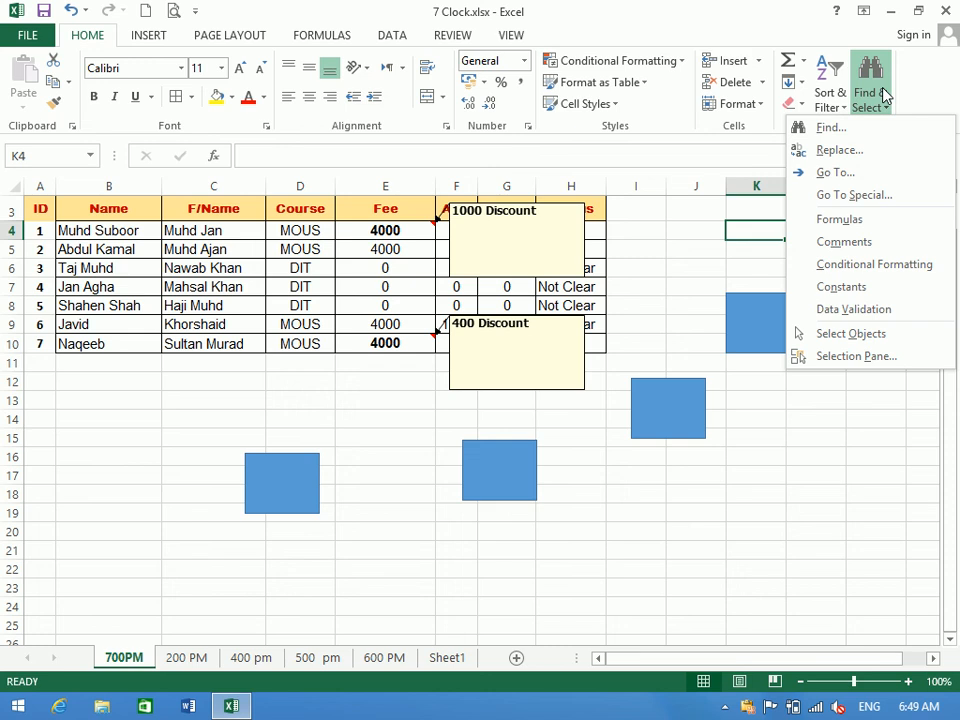
pyautogui.click(142, 42)
pyautogui.click(146, 38)
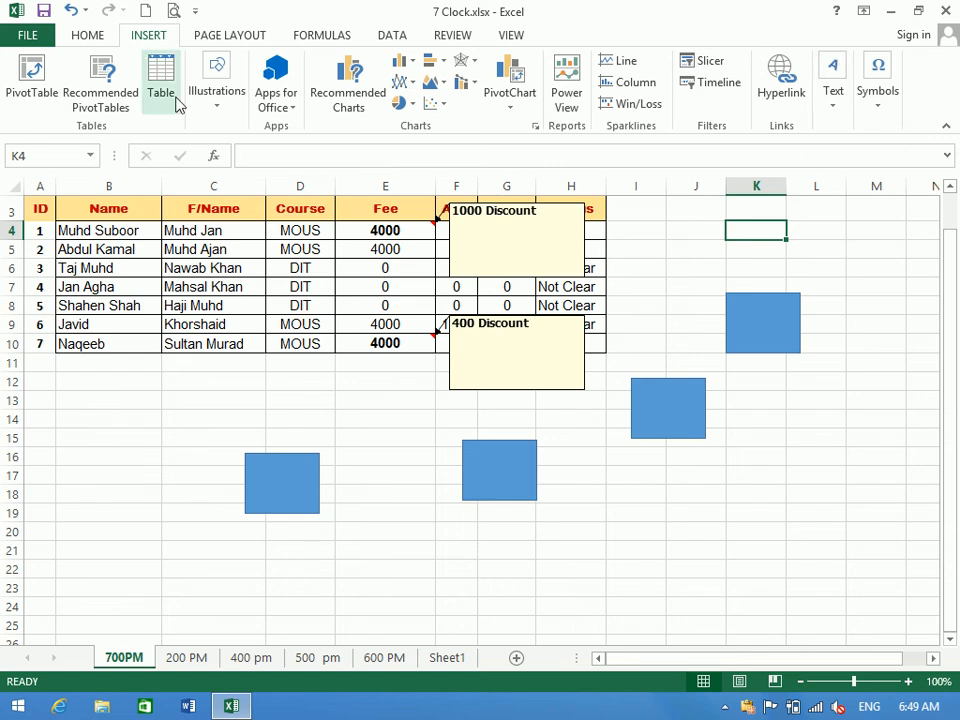
pyautogui.click(87, 38)
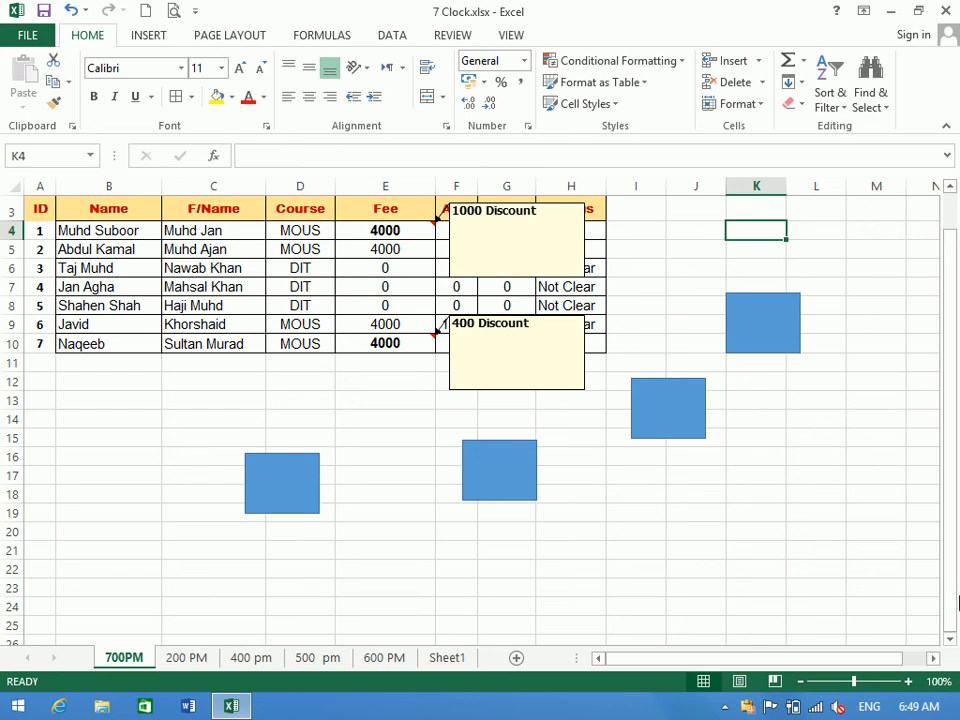
pyautogui.click(725, 707)
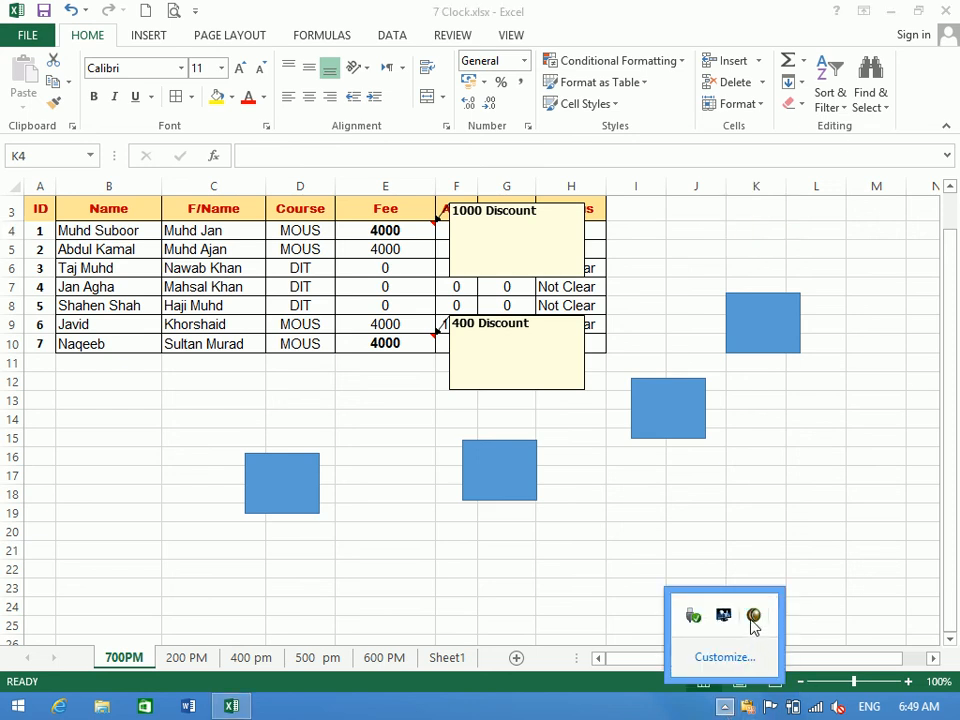